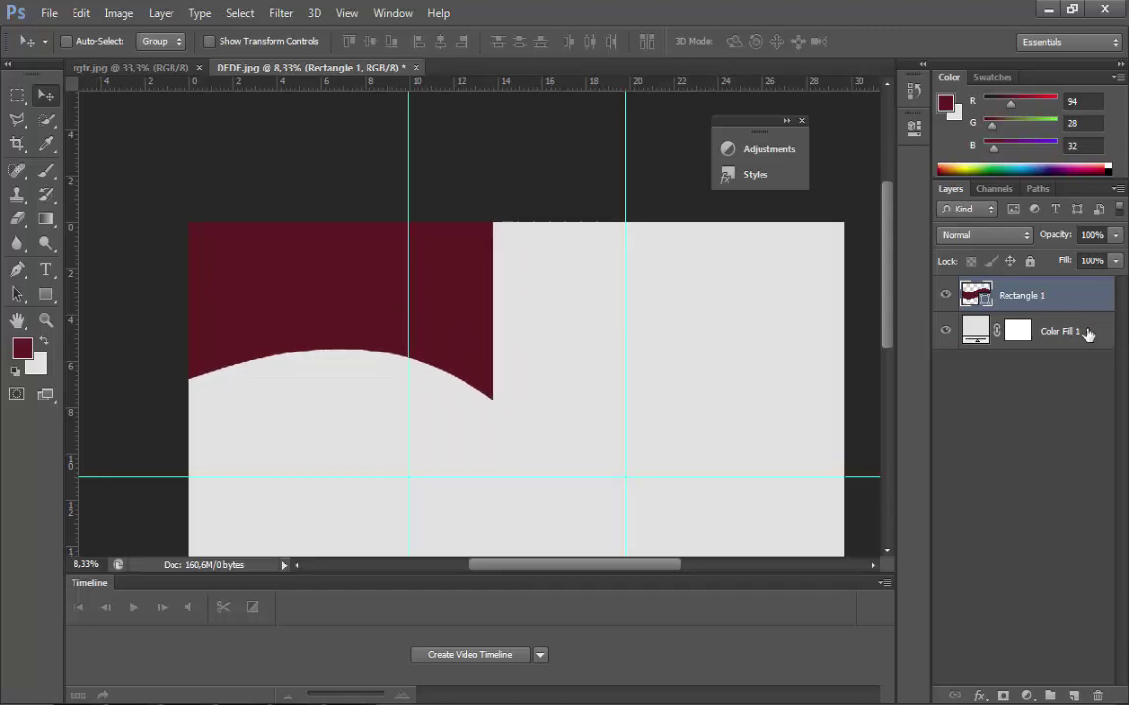
- Duplicate the Rectangle 1 layer and flip the copy horizontally
{"action": "right_click", "coordinate": [998, 295]}
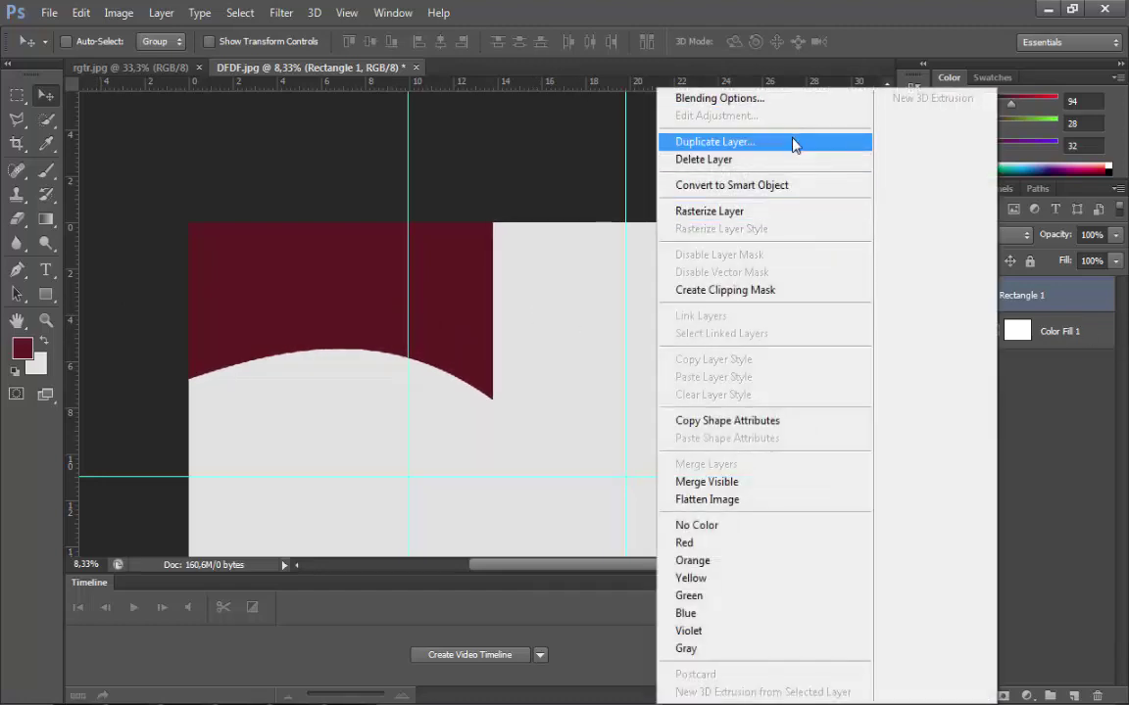
{"action": "left_click", "coordinate": [791, 143]}
{"action": "left_click", "coordinate": [730, 222]}
{"action": "left_click_drag", "start_coordinate": [451, 323], "coordinate": [710, 333]}
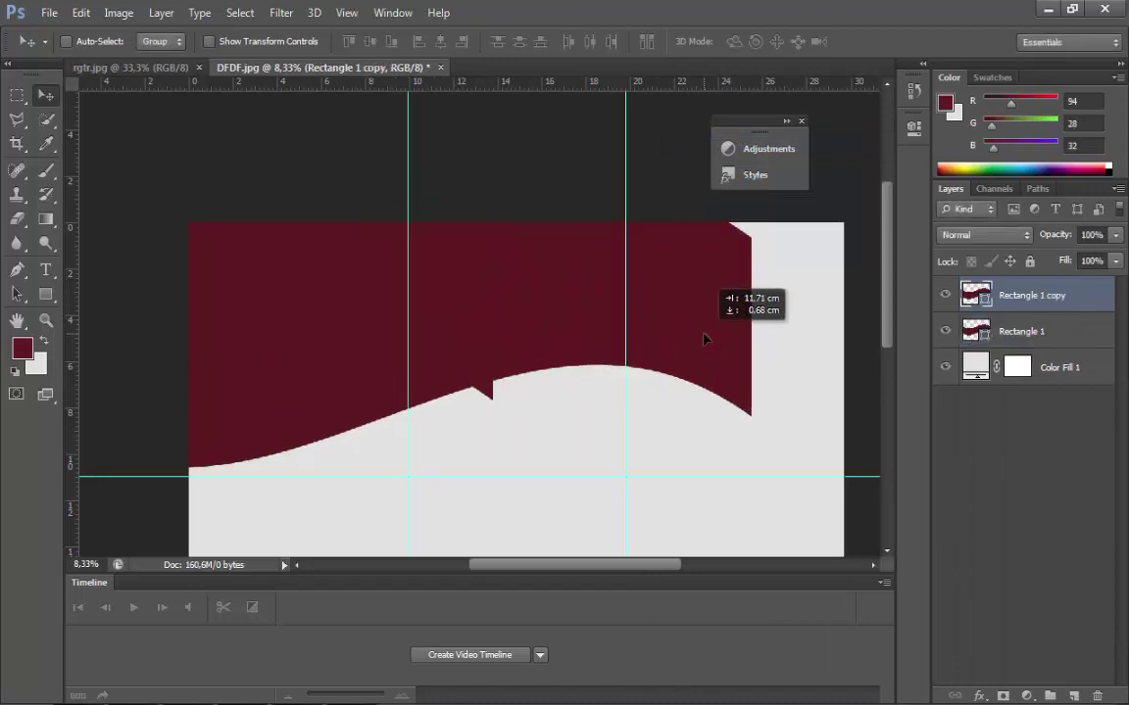
{"action": "left_click", "coordinate": [81, 12]}
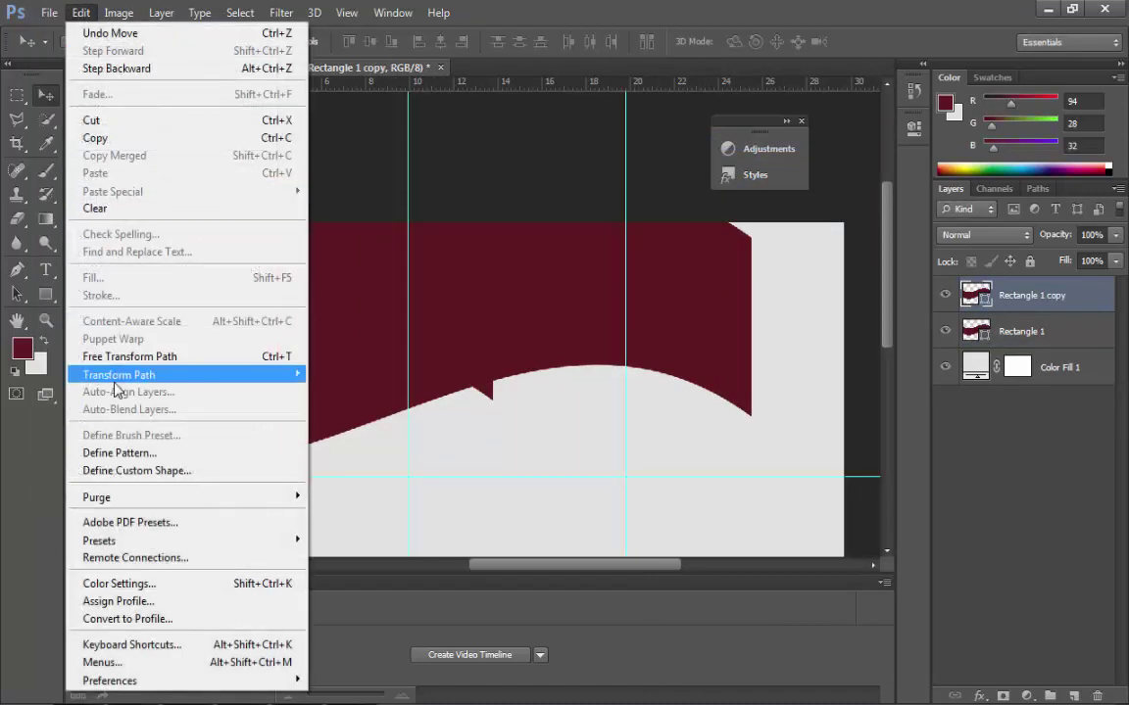
{"action": "mouse_move", "coordinate": [147, 375]}
{"action": "left_click", "coordinate": [355, 575]}
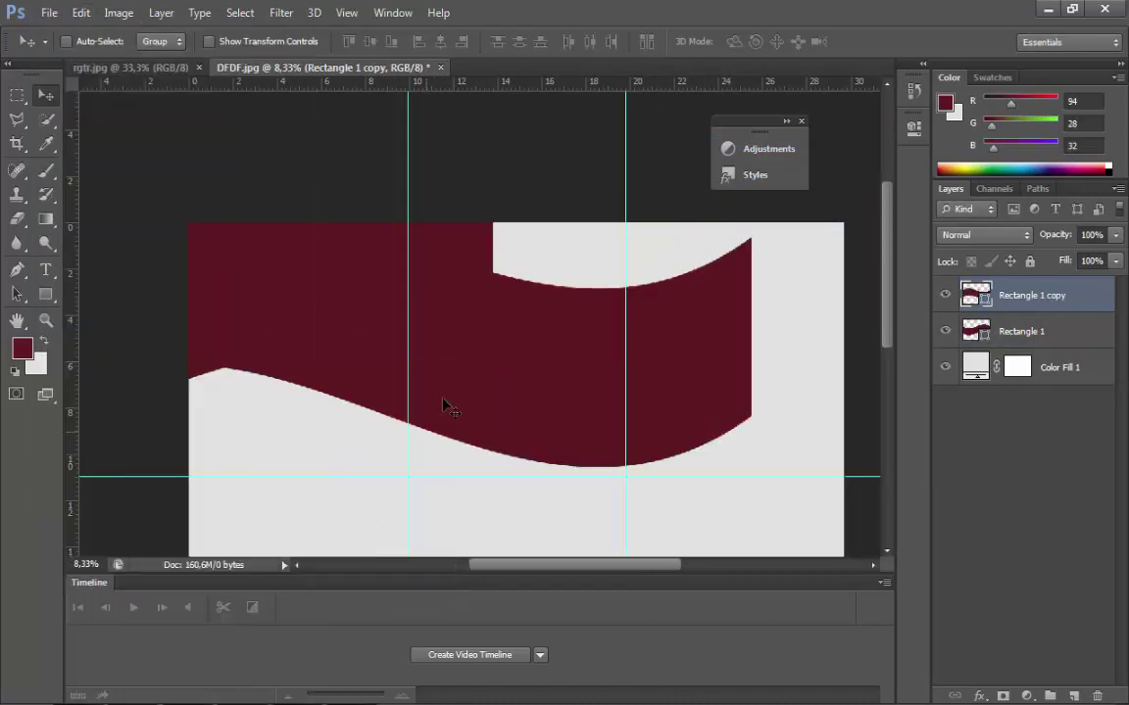
- Place the flipped copy in the area beyond the second vertical guide and align Rectangle 1's inner edge with the first guide
{"action": "left_click_drag", "start_coordinate": [446, 406], "coordinate": [745, 312]}
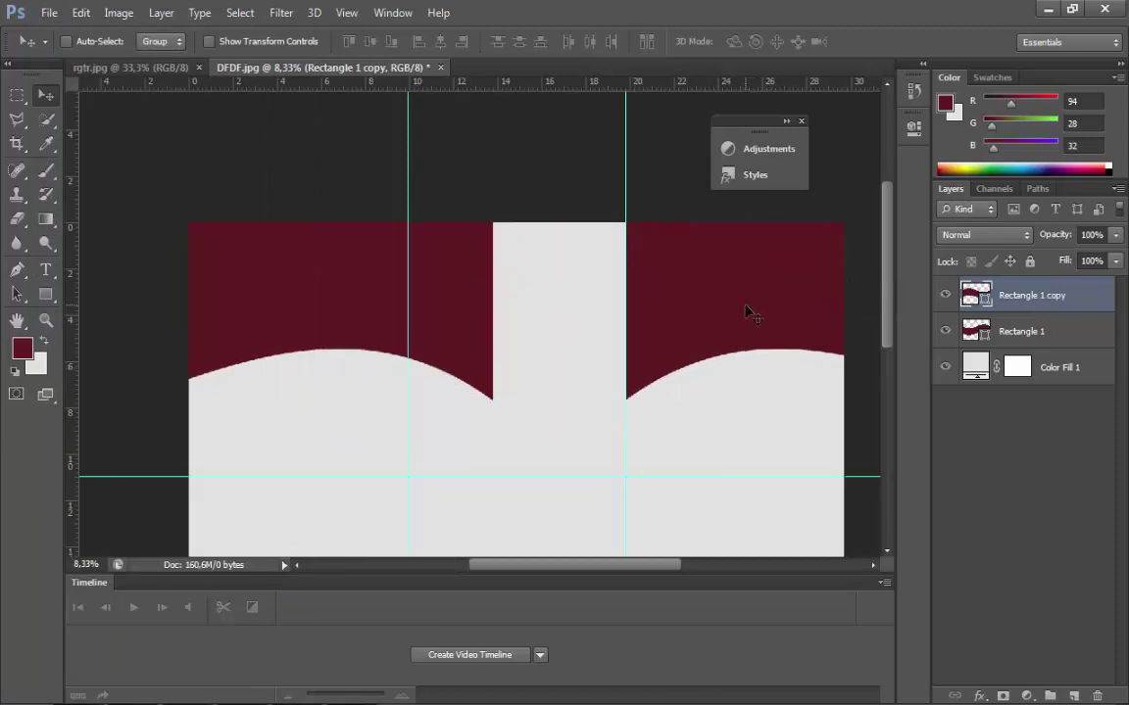
{"action": "left_click", "coordinate": [1021, 331]}
{"action": "left_click_drag", "start_coordinate": [490, 333], "coordinate": [395, 328]}
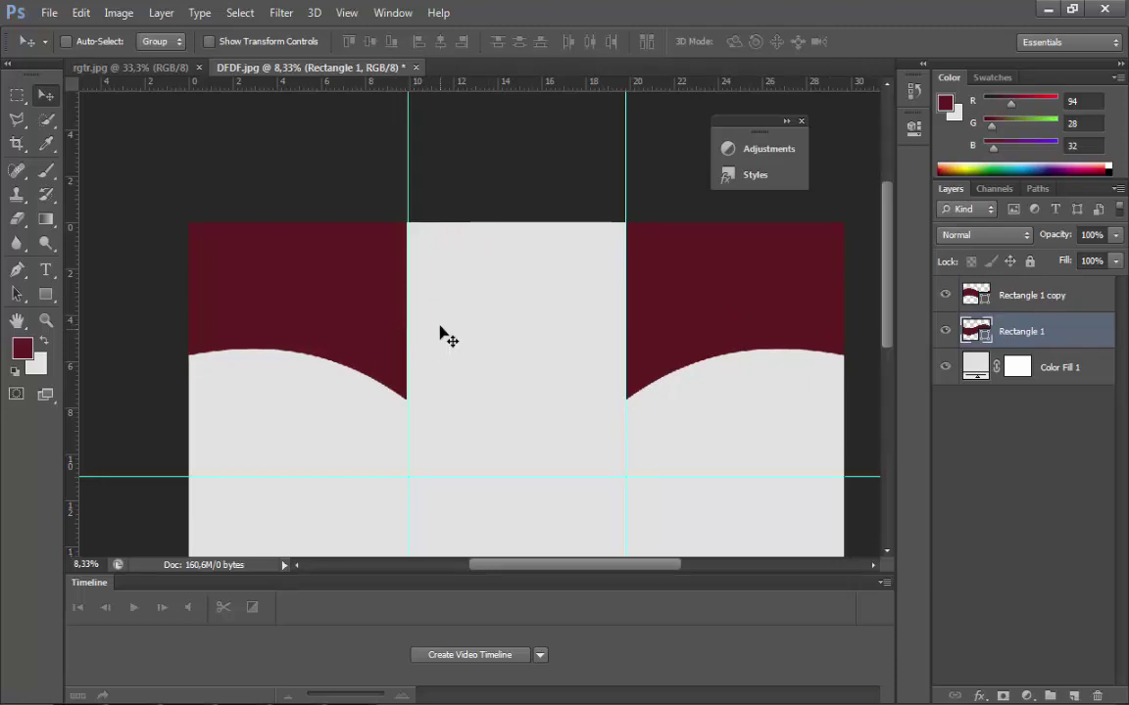
- Draw a dark red ellipse about 4102 × 3734 px and move it into the gap between the two wave shapes
{"action": "left_click", "coordinate": [46, 295]}
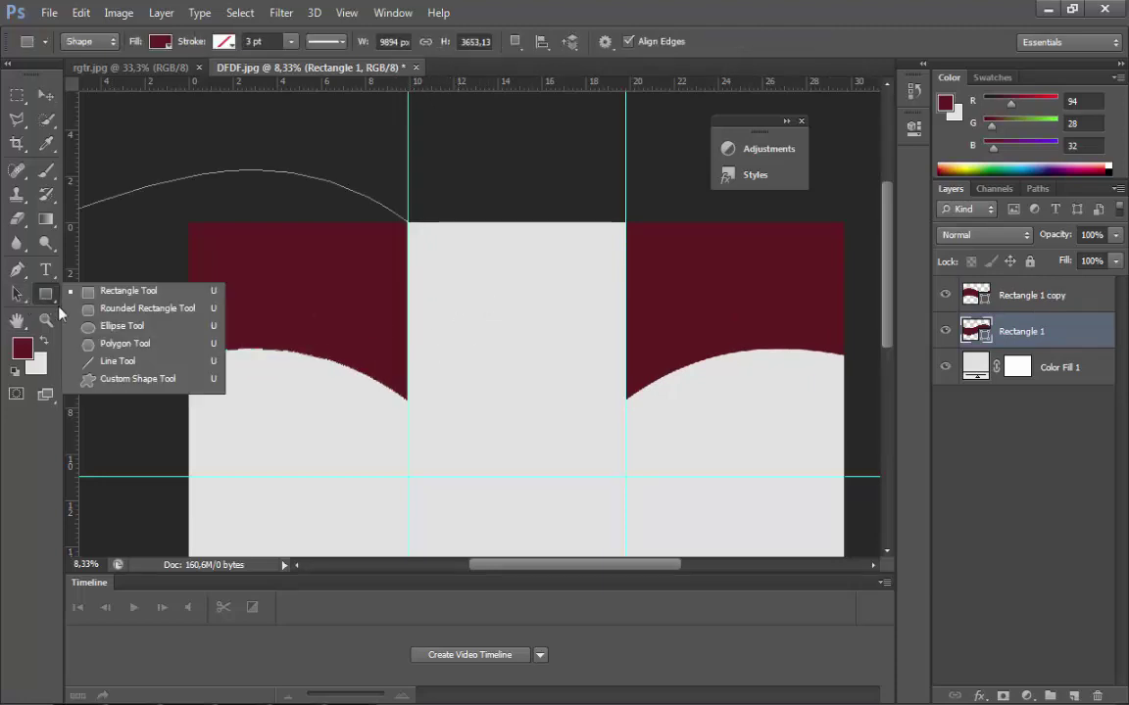
{"action": "left_click", "coordinate": [121, 325]}
{"action": "left_click_drag", "start_coordinate": [635, 186], "coordinate": [333, 476]}
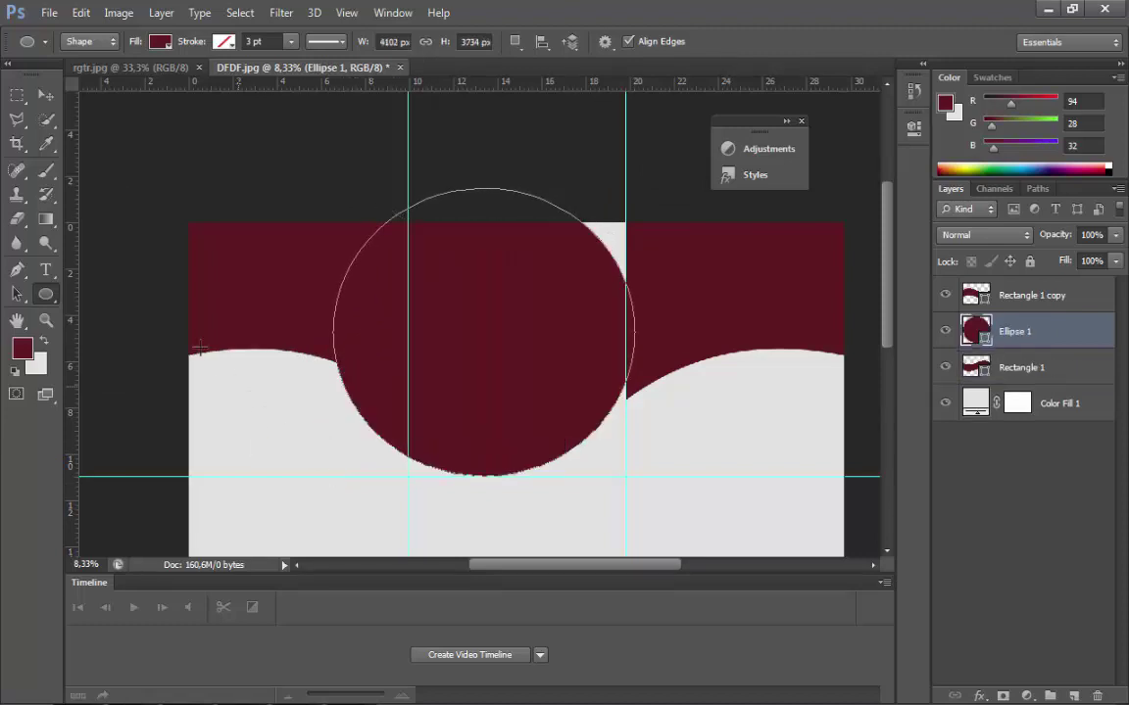
{"action": "left_click", "coordinate": [54, 94]}
{"action": "left_click_drag", "start_coordinate": [559, 340], "coordinate": [565, 299]}
- Scale the ellipse to about 109.95% width and 100.96% height so its curve meets both wave shapes at the vertical guides
{"action": "left_click", "coordinate": [80, 12]}
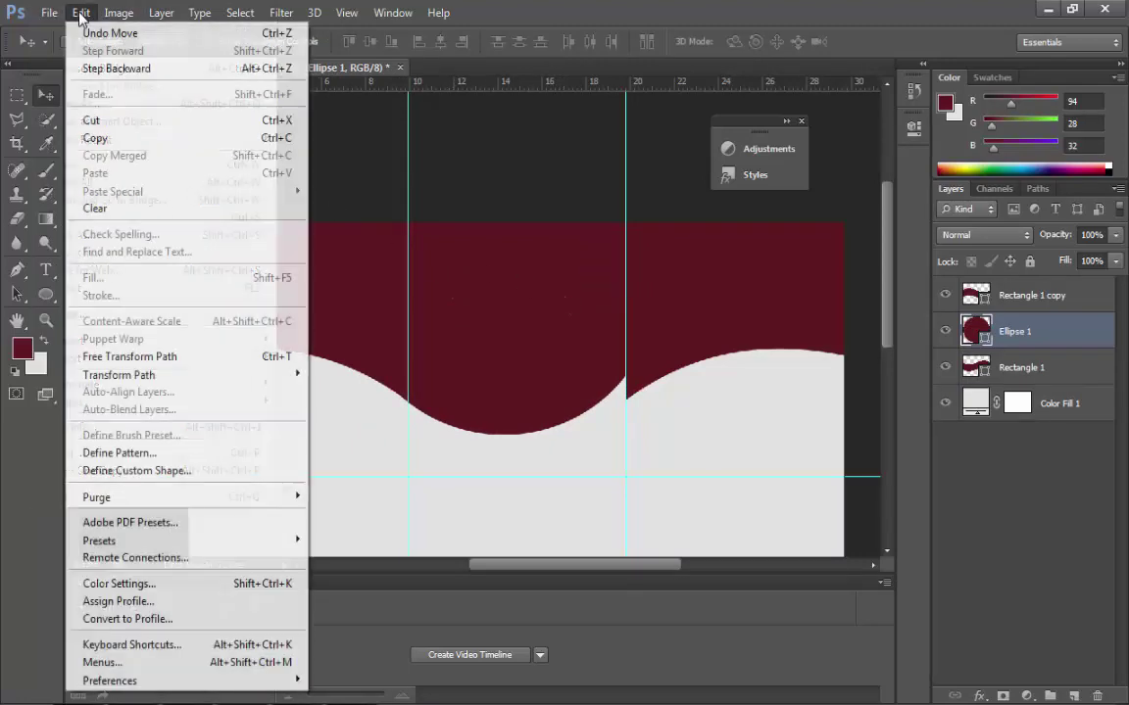
{"action": "left_click", "coordinate": [200, 353]}
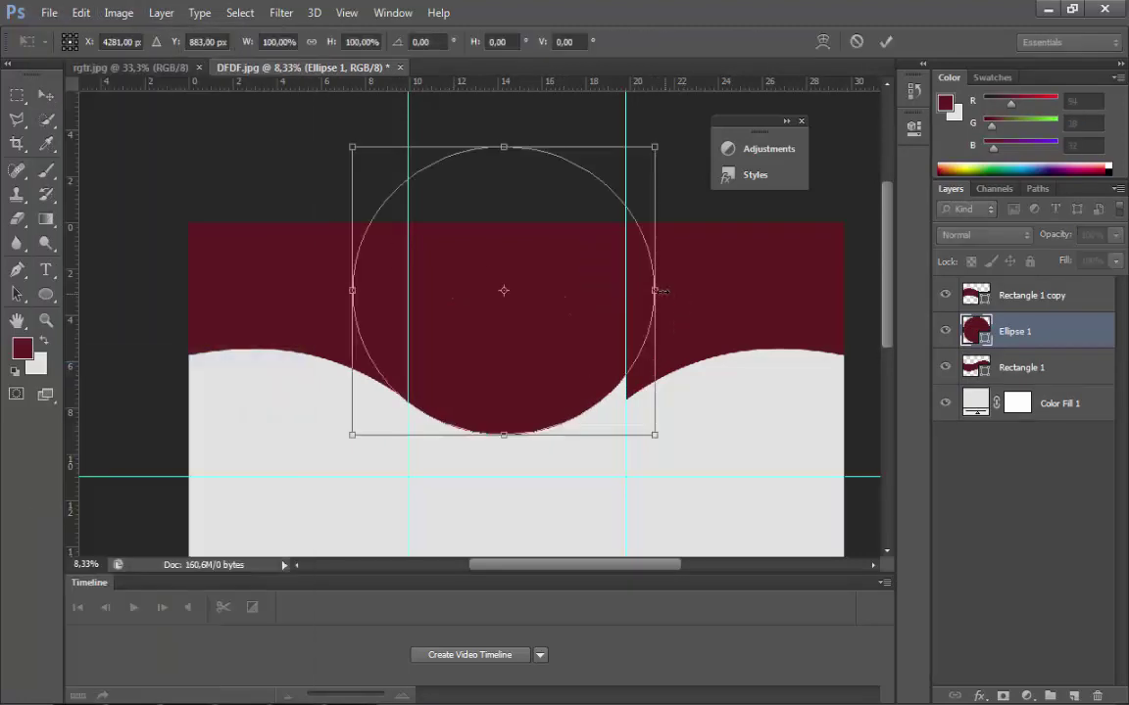
{"action": "left_click_drag", "start_coordinate": [663, 291], "coordinate": [690, 295]}
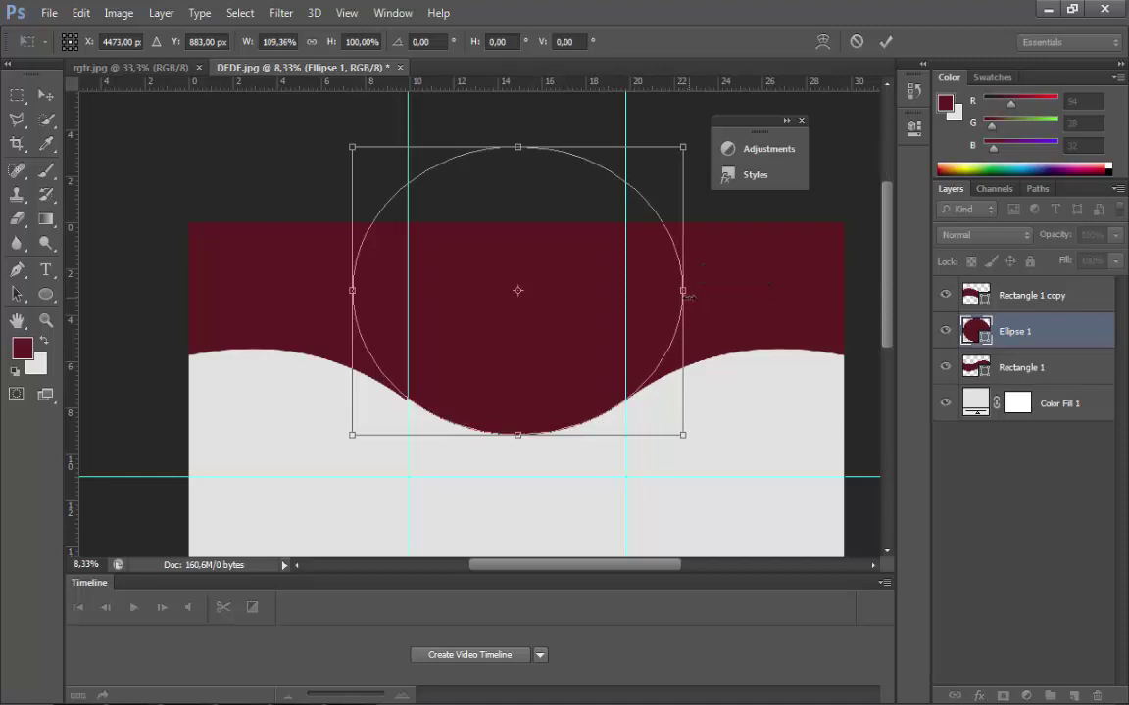
{"action": "left_click_drag", "start_coordinate": [352, 440], "coordinate": [348, 446]}
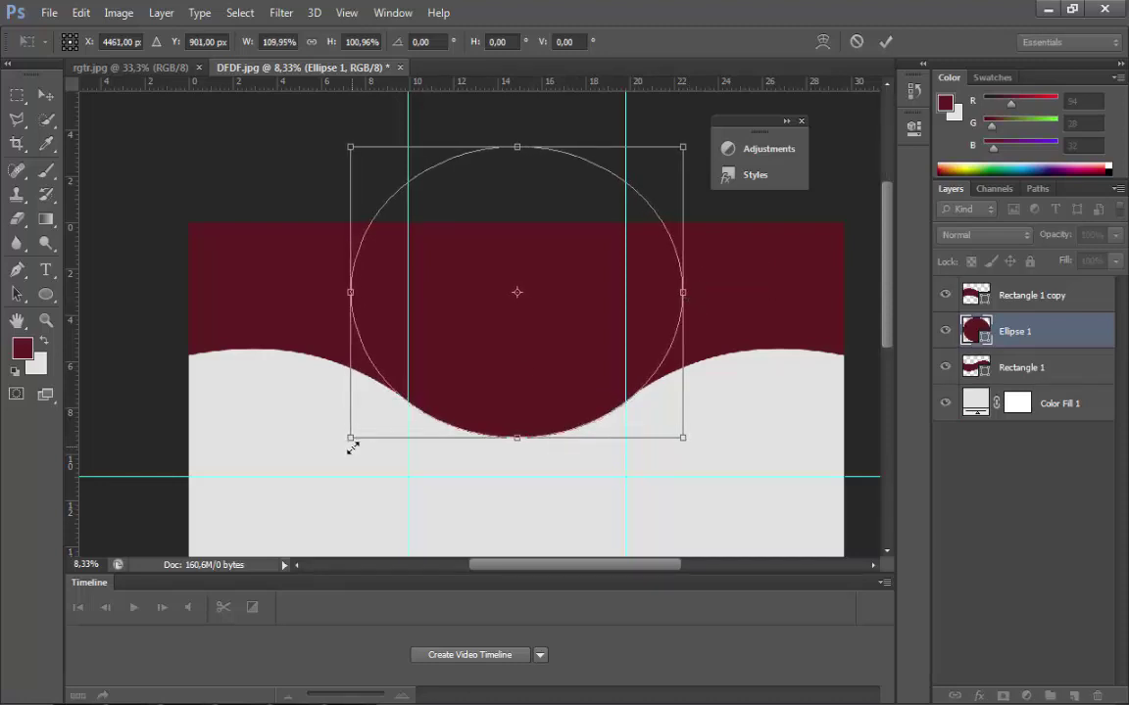
{"action": "key", "text": "Return"}
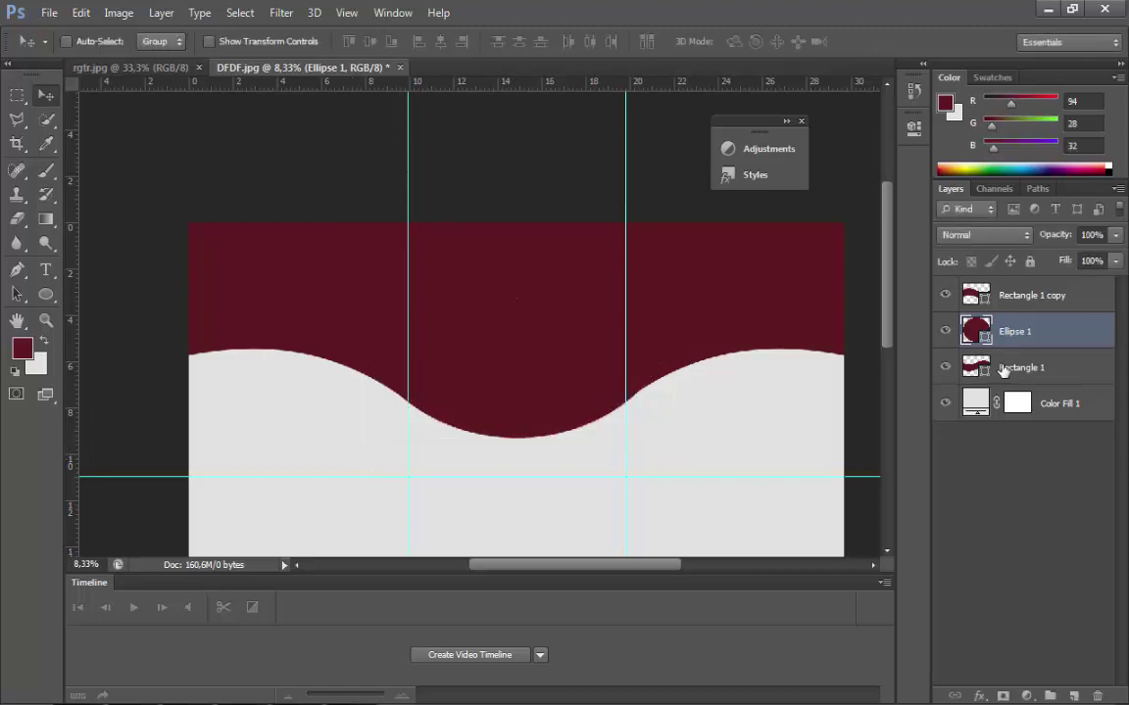
- Merge the Rectangle 1 copy, Ellipse 1 and Rectangle 1 shape layers into one shape
{"action": "left_click", "coordinate": [1013, 295], "text": "ctrl"}
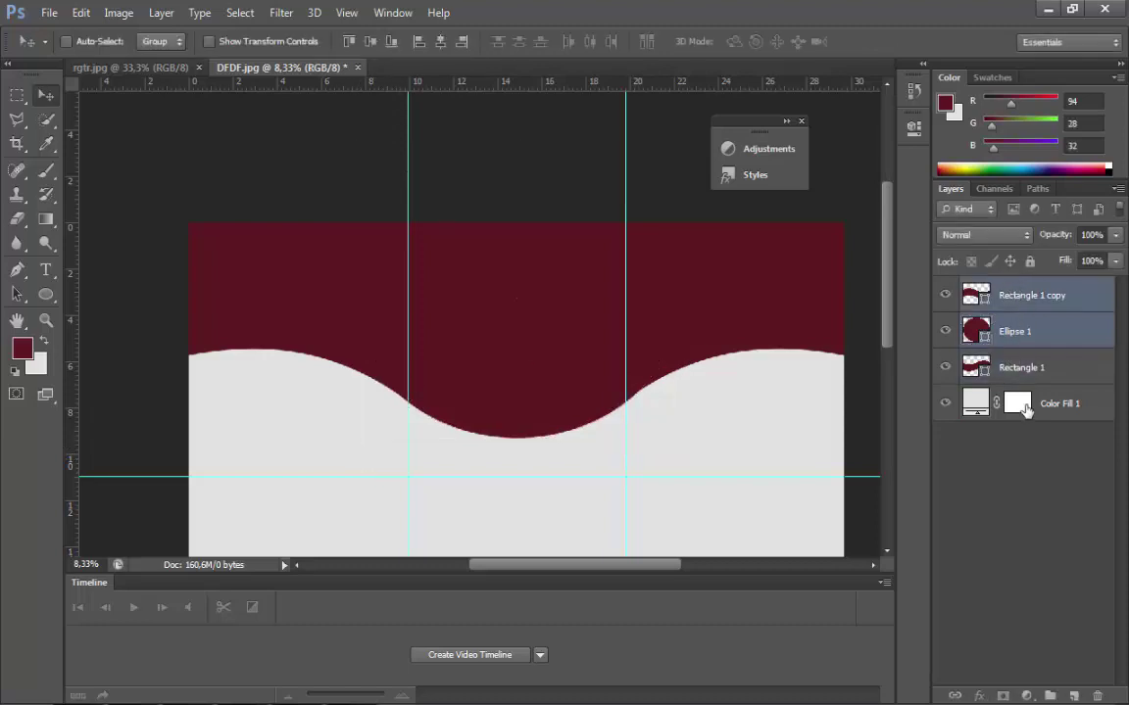
{"action": "left_click", "coordinate": [1015, 331], "text": "ctrl"}
{"action": "left_click", "coordinate": [1033, 331], "text": "ctrl"}
{"action": "left_click", "coordinate": [1037, 369], "text": "ctrl"}
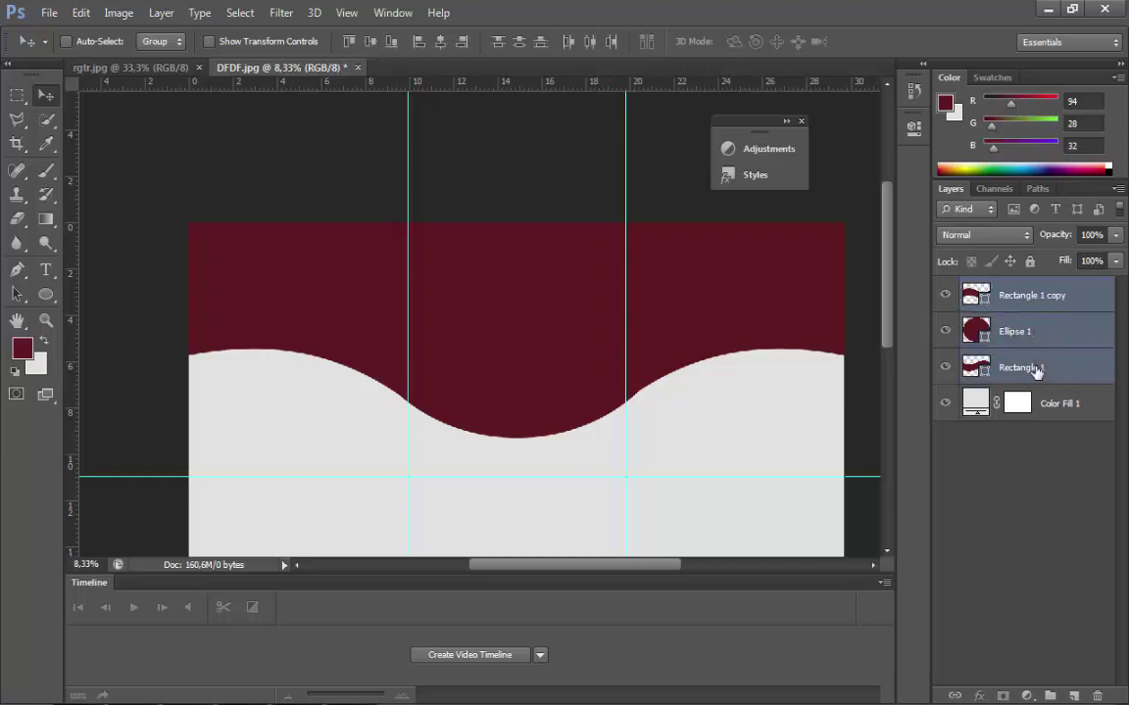
{"action": "left_click", "coordinate": [118, 12]}
{"action": "left_click", "coordinate": [81, 13]}
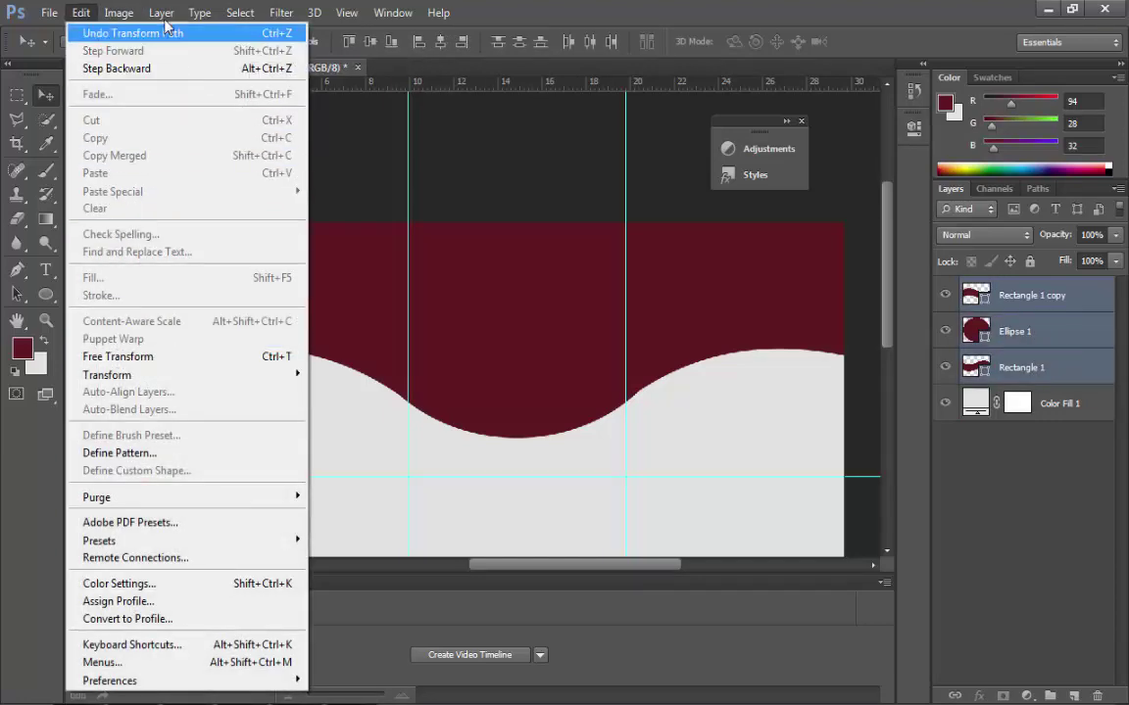
{"action": "mouse_move", "coordinate": [163, 20]}
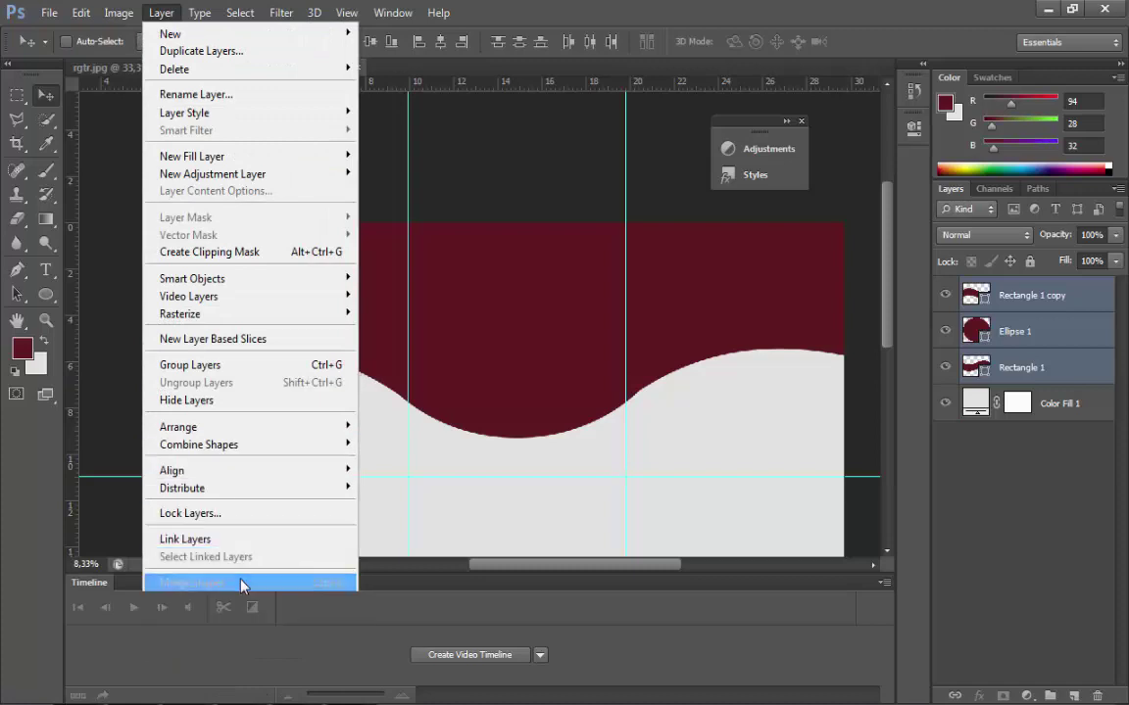
{"action": "left_click", "coordinate": [242, 585]}
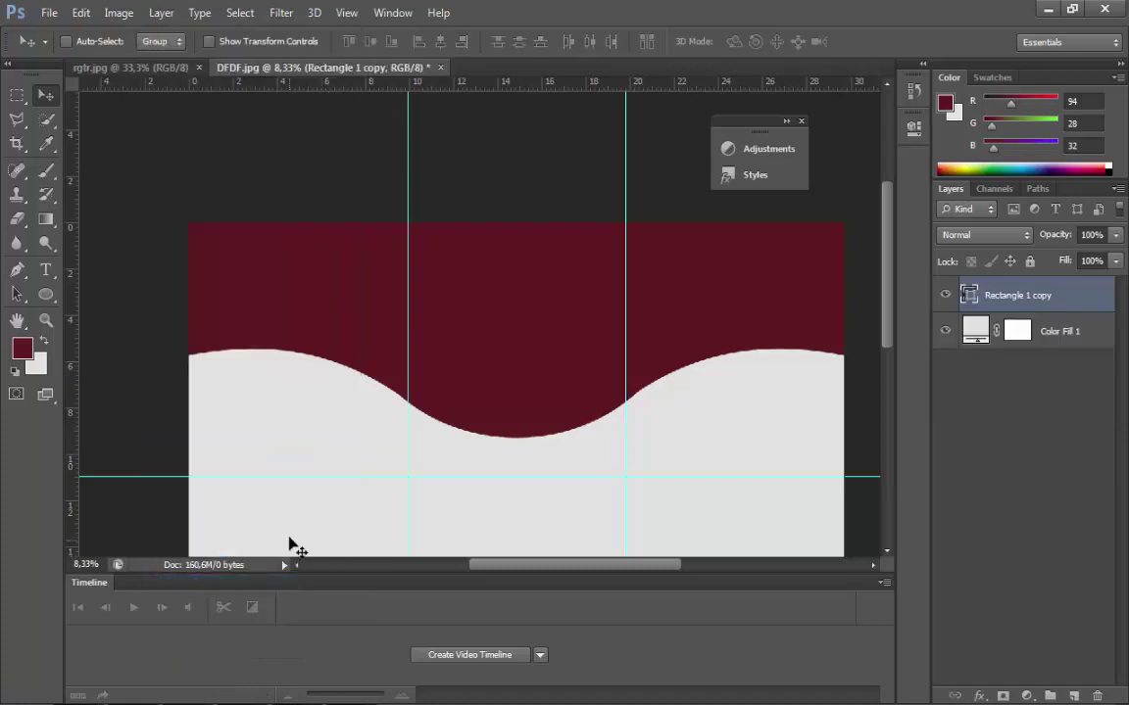
- Duplicate the merged wave shape layer
{"action": "right_click", "coordinate": [1084, 307]}
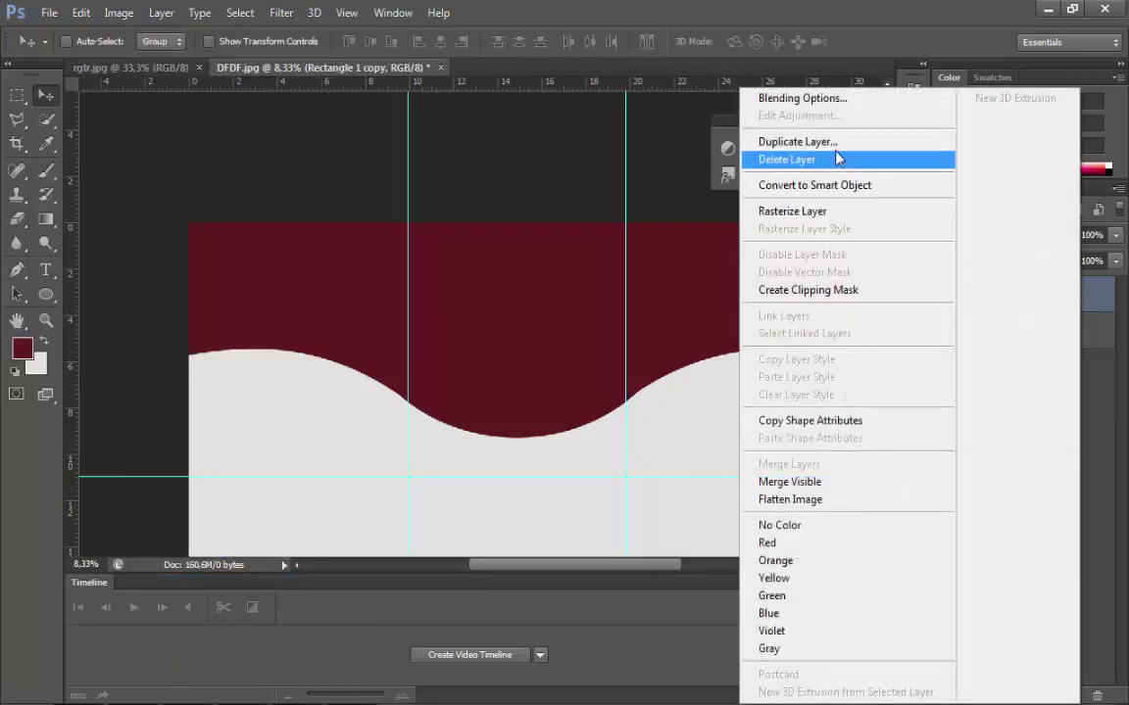
{"action": "left_click", "coordinate": [800, 142]}
{"action": "left_click", "coordinate": [715, 223]}
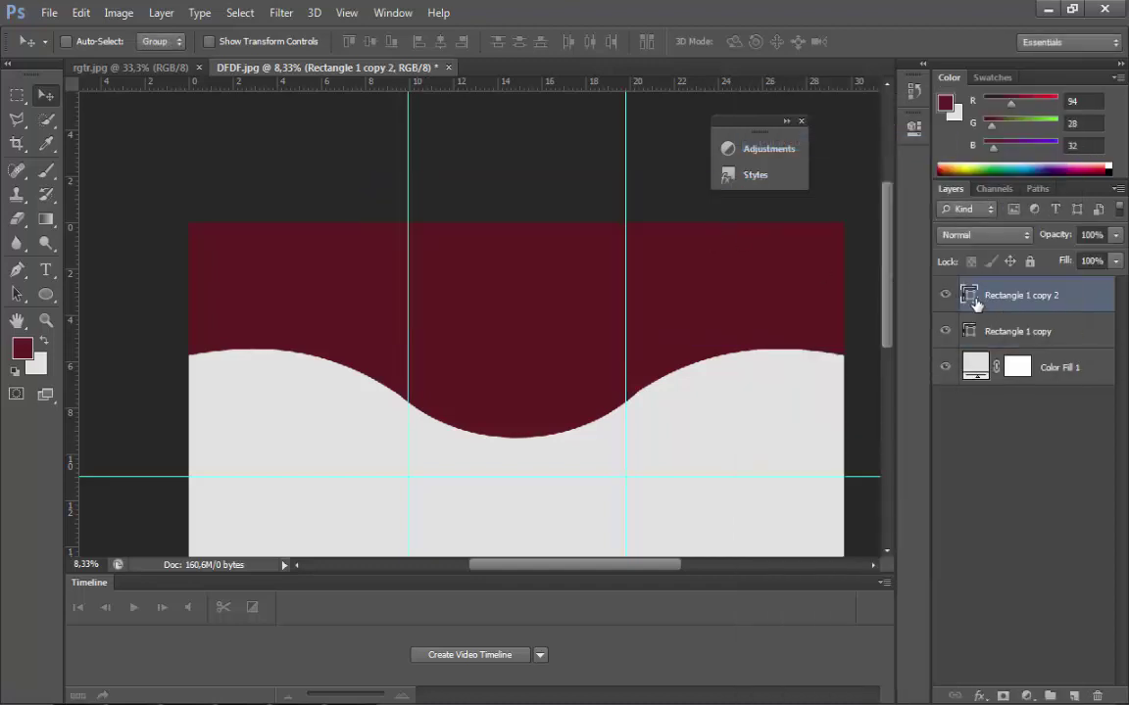
- Recolour the duplicated wave to #6a1f24 and shift it slightly upward so the darker wave shows along its lower edge
{"action": "double_click", "coordinate": [970, 296]}
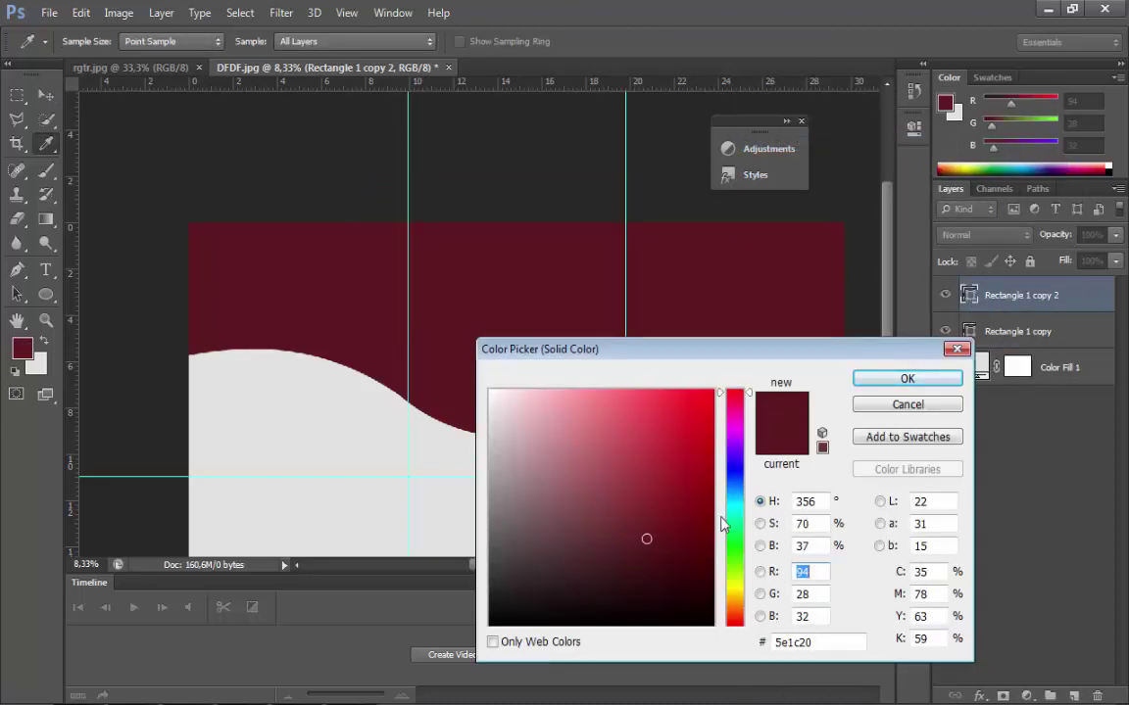
{"action": "left_click", "coordinate": [647, 529]}
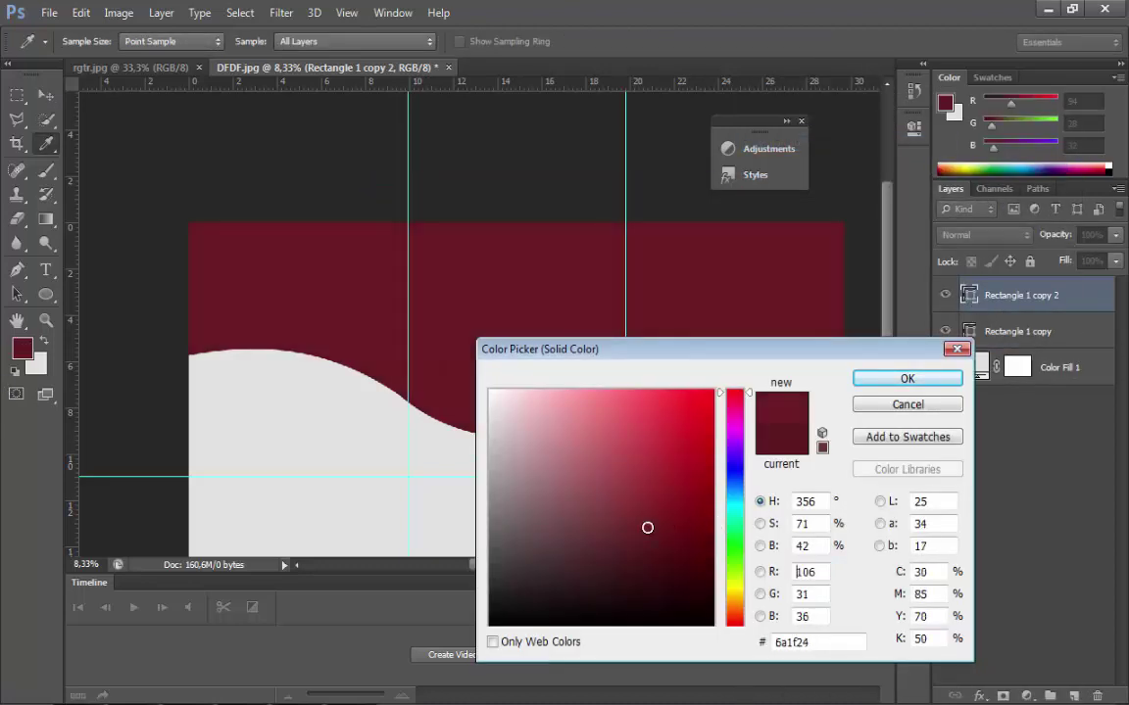
{"action": "left_click", "coordinate": [907, 379]}
{"action": "key", "text": "v"}
{"action": "mouse_move", "coordinate": [605, 348]}
{"action": "left_mouse_down"}
{"action": "mouse_move", "coordinate": [600, 322]}
{"action": "mouse_move", "coordinate": [597, 335]}
{"action": "left_mouse_up"}
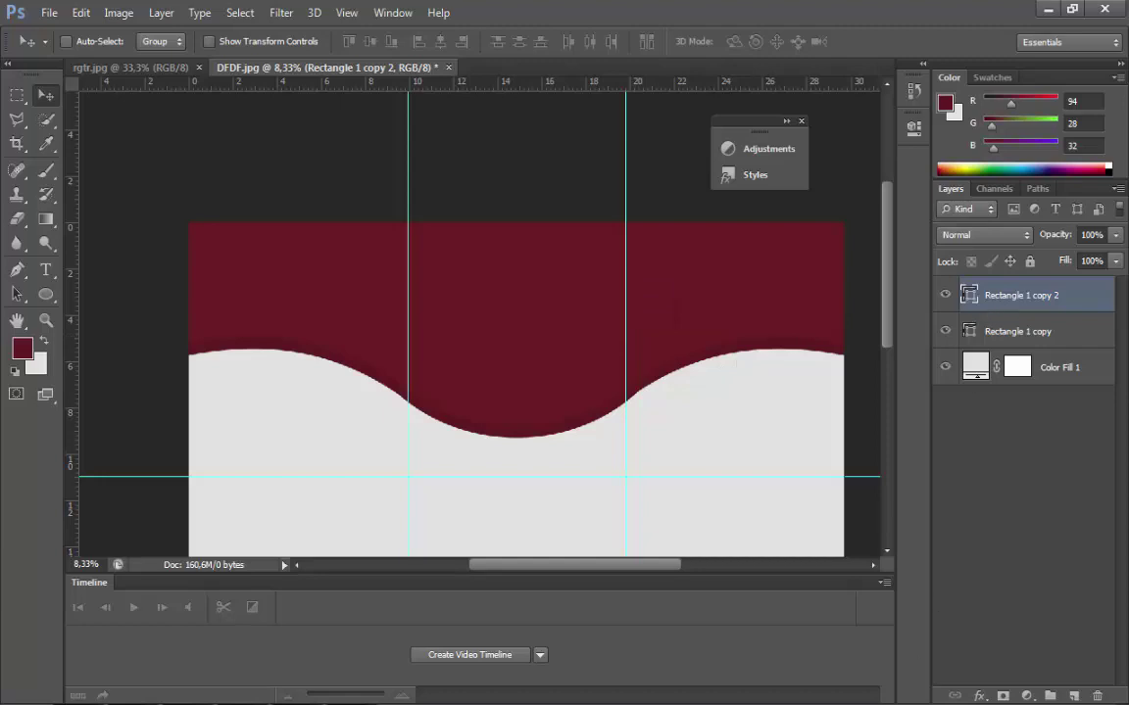
- Add a Multiply drop shadow to the lighter wave with 75% opacity, 0 px distance, 50% spread and 0 px size
{"action": "left_click", "coordinate": [979, 696]}
{"action": "left_click", "coordinate": [983, 676]}
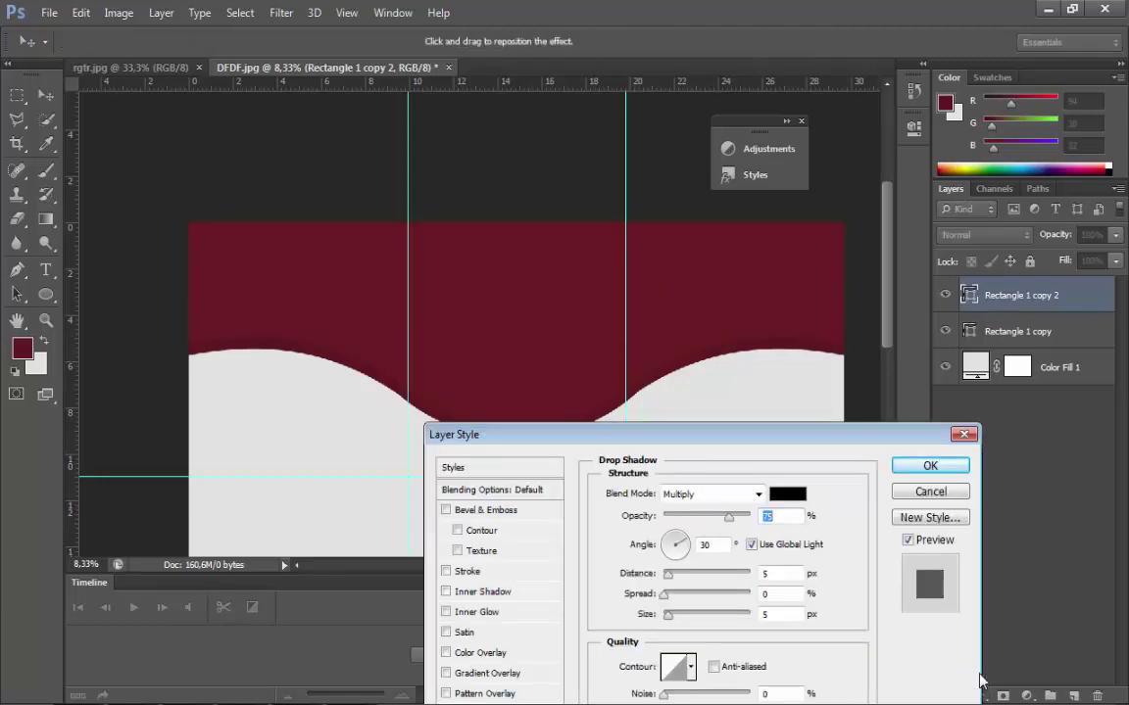
{"action": "left_click_drag", "start_coordinate": [669, 614], "coordinate": [654, 574]}
{"action": "left_click", "coordinate": [709, 576]}
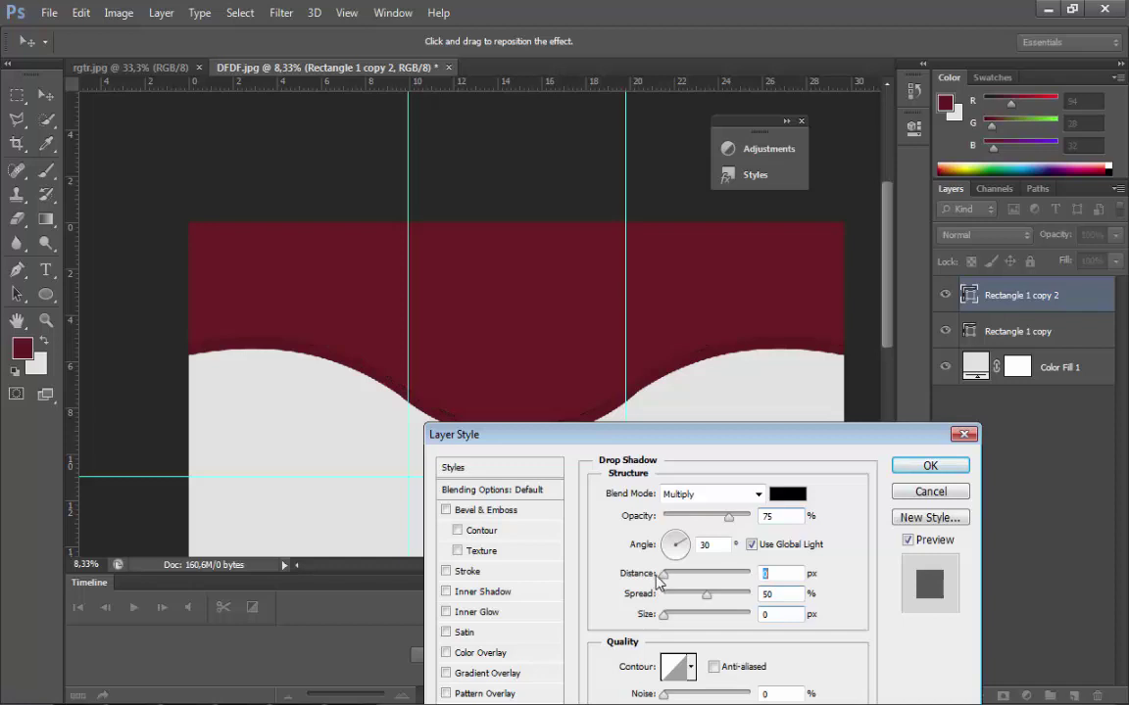
{"action": "left_click", "coordinate": [895, 468]}
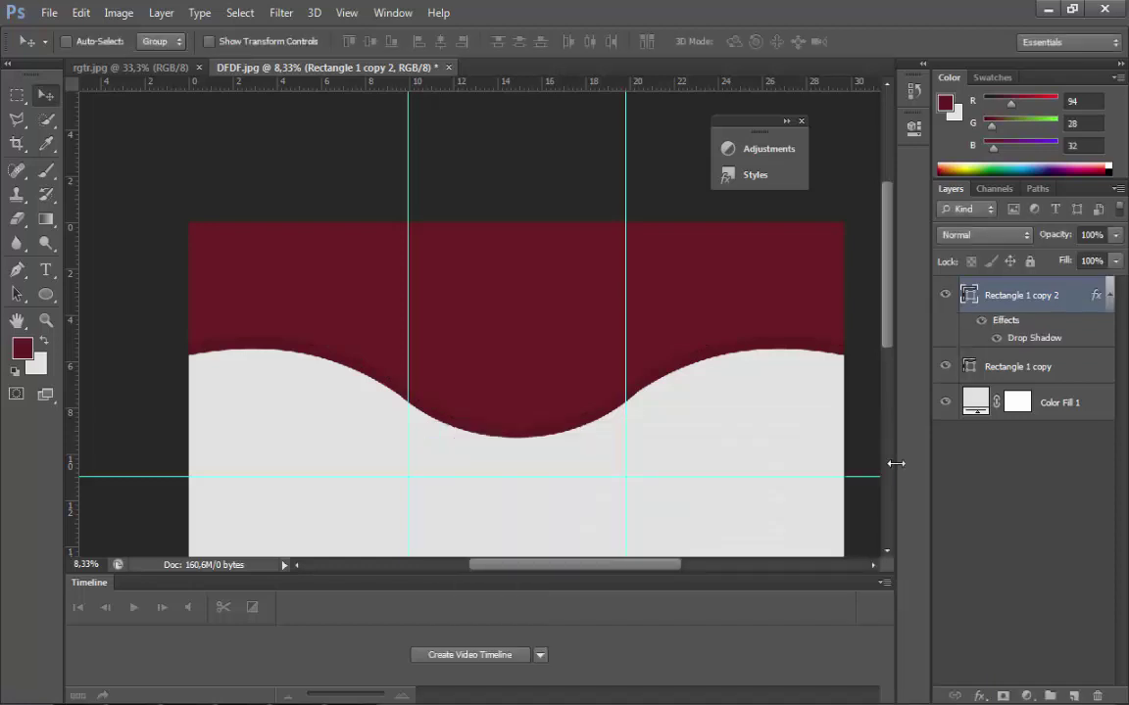
{"action": "scroll", "coordinate": [688, 392], "scroll_direction": "down", "scroll_amount": 5}
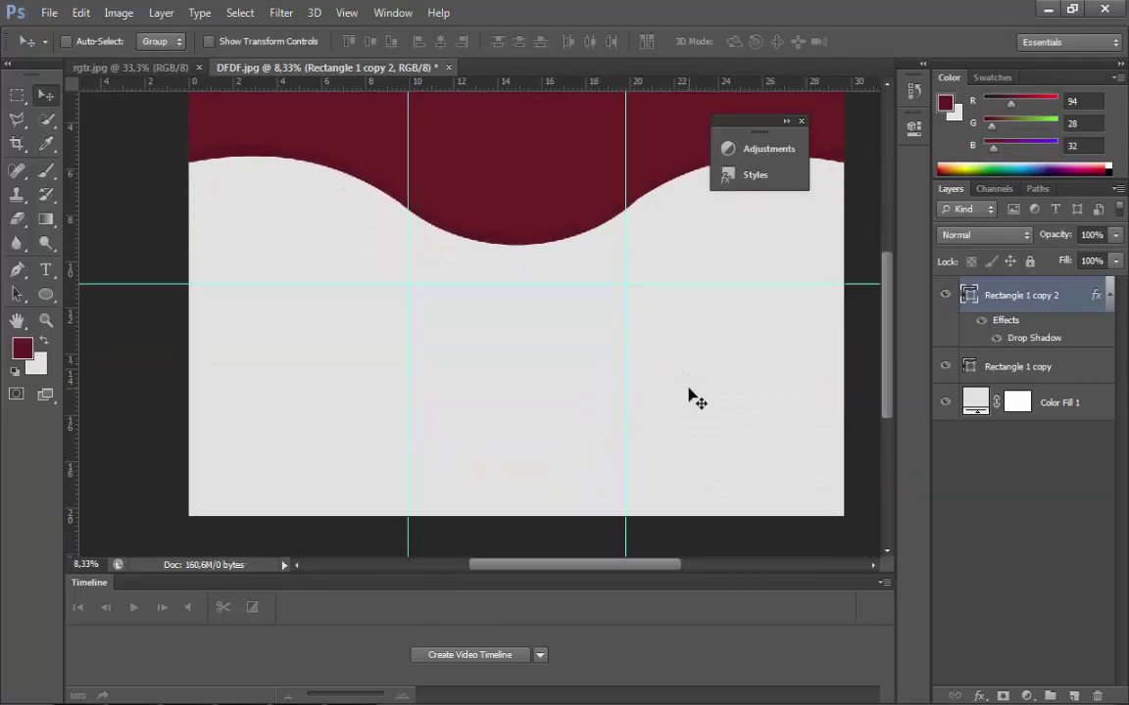
{"action": "scroll", "coordinate": [690, 397], "scroll_direction": "up", "scroll_amount": 3}
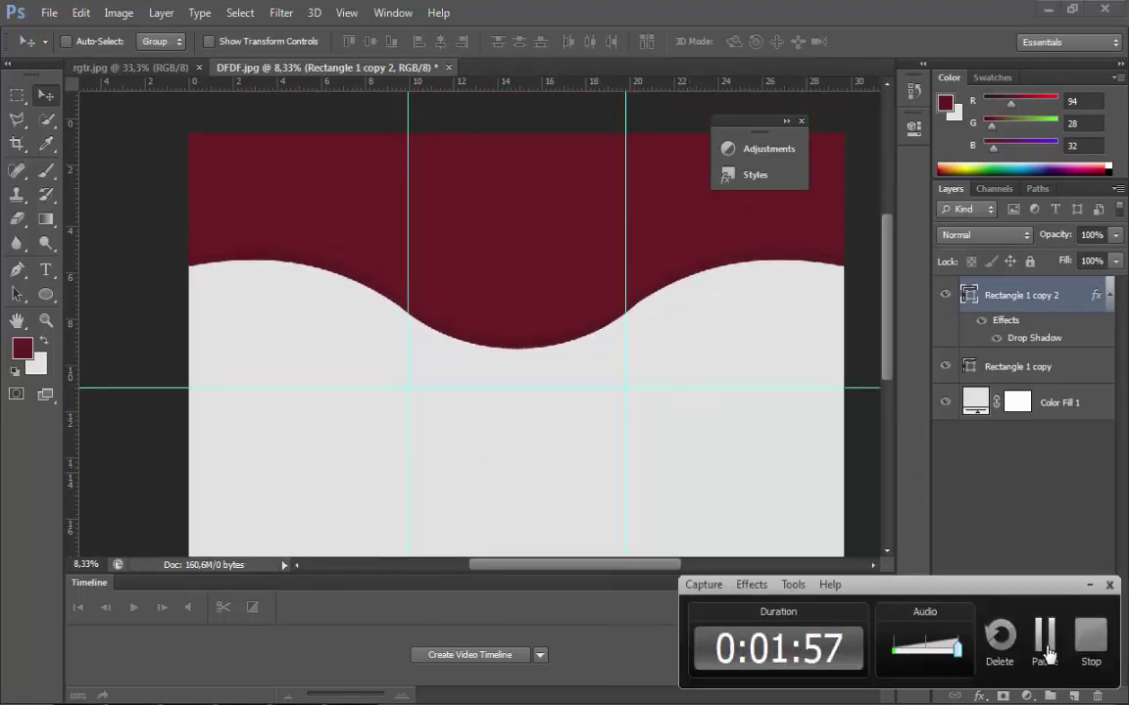
{"action": "left_click", "coordinate": [1047, 652]}
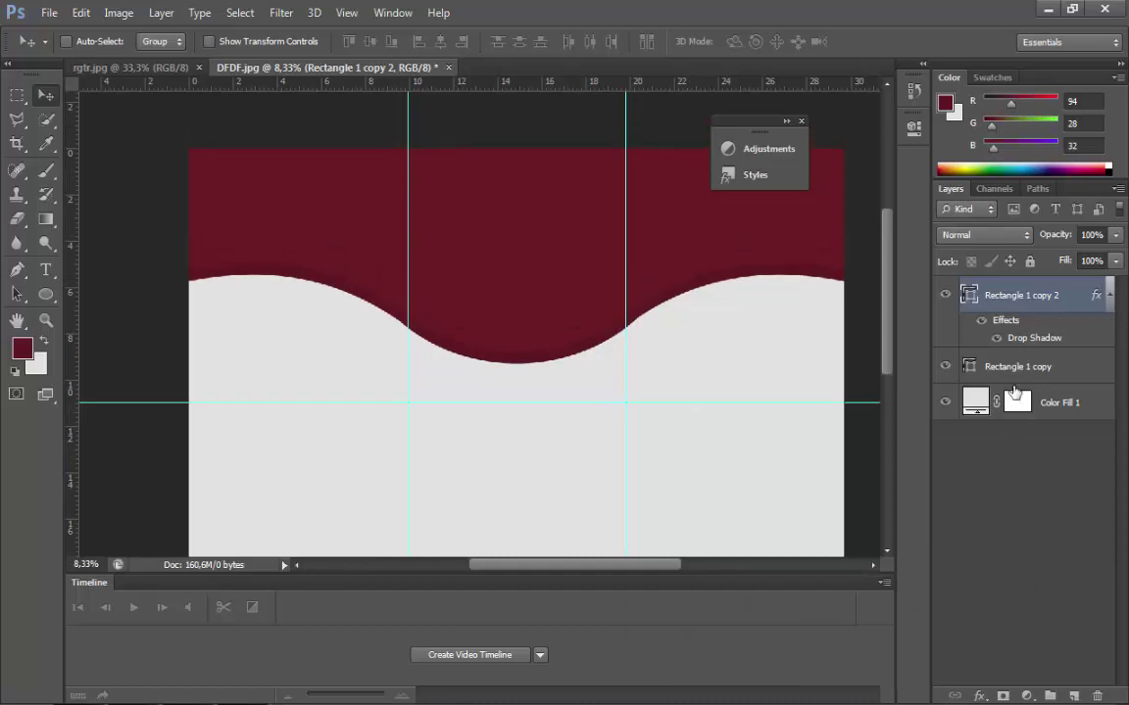
- Stretch both wave layers together to 107.31% height and position them so their lowest point sits just above the horizontal guide
{"action": "left_click", "coordinate": [990, 371], "text": "shift"}
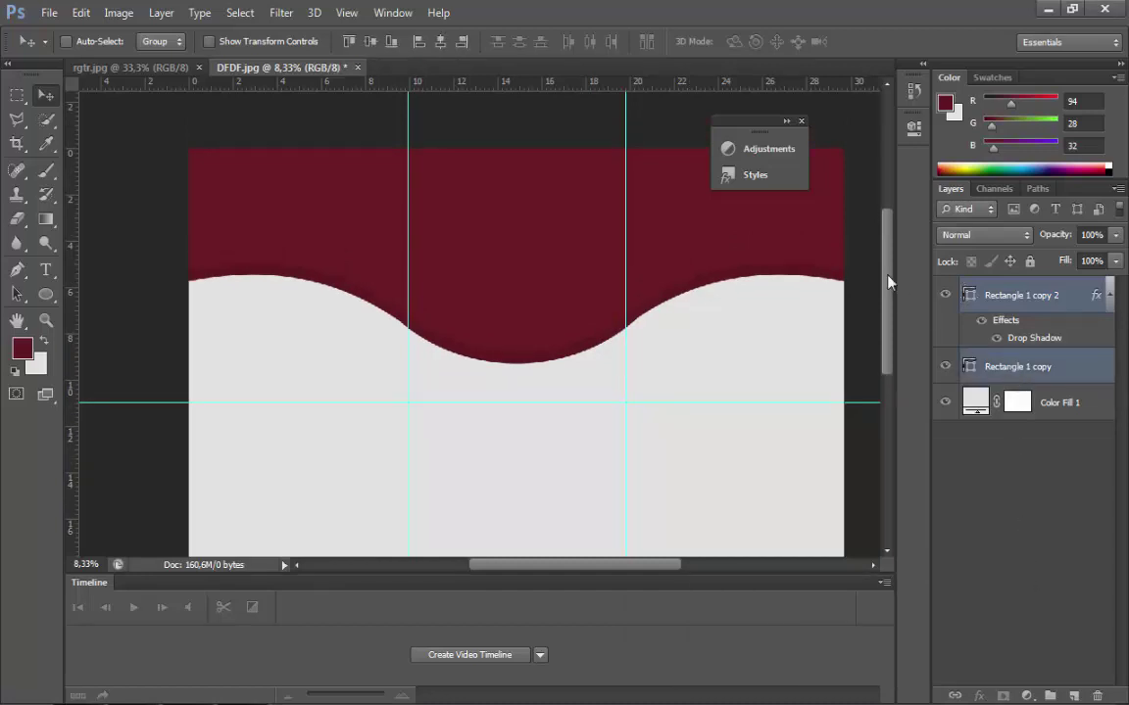
{"action": "left_click_drag", "start_coordinate": [769, 243], "coordinate": [778, 272]}
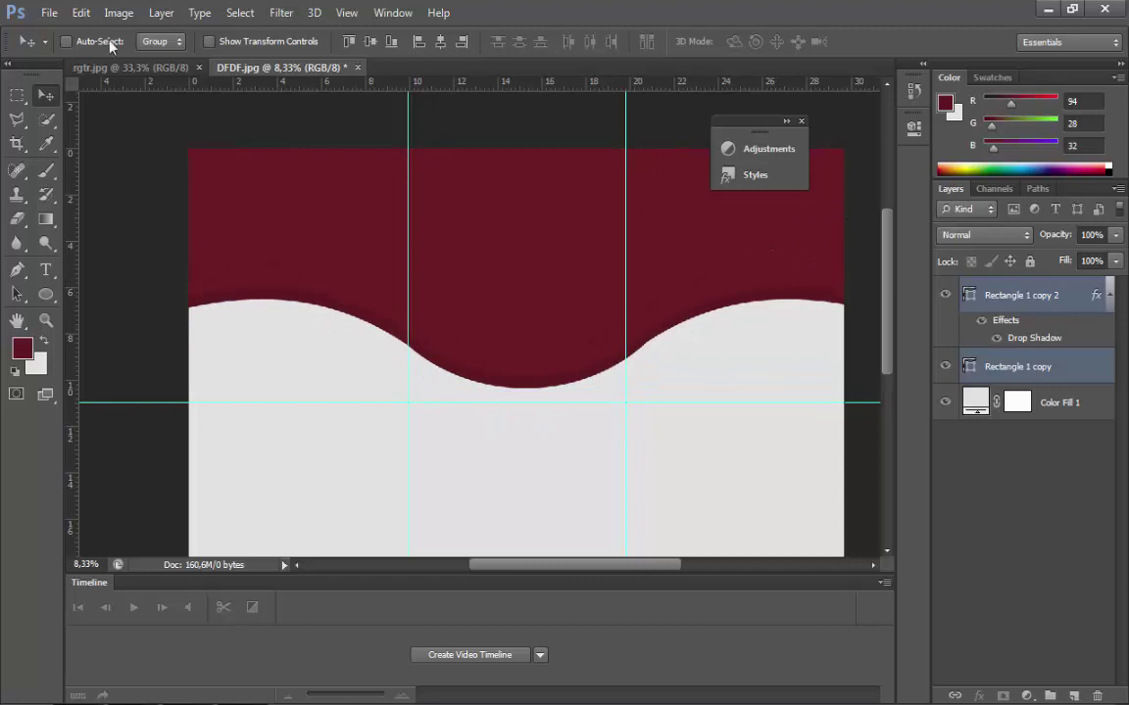
{"action": "left_click", "coordinate": [81, 12]}
{"action": "left_click", "coordinate": [152, 354]}
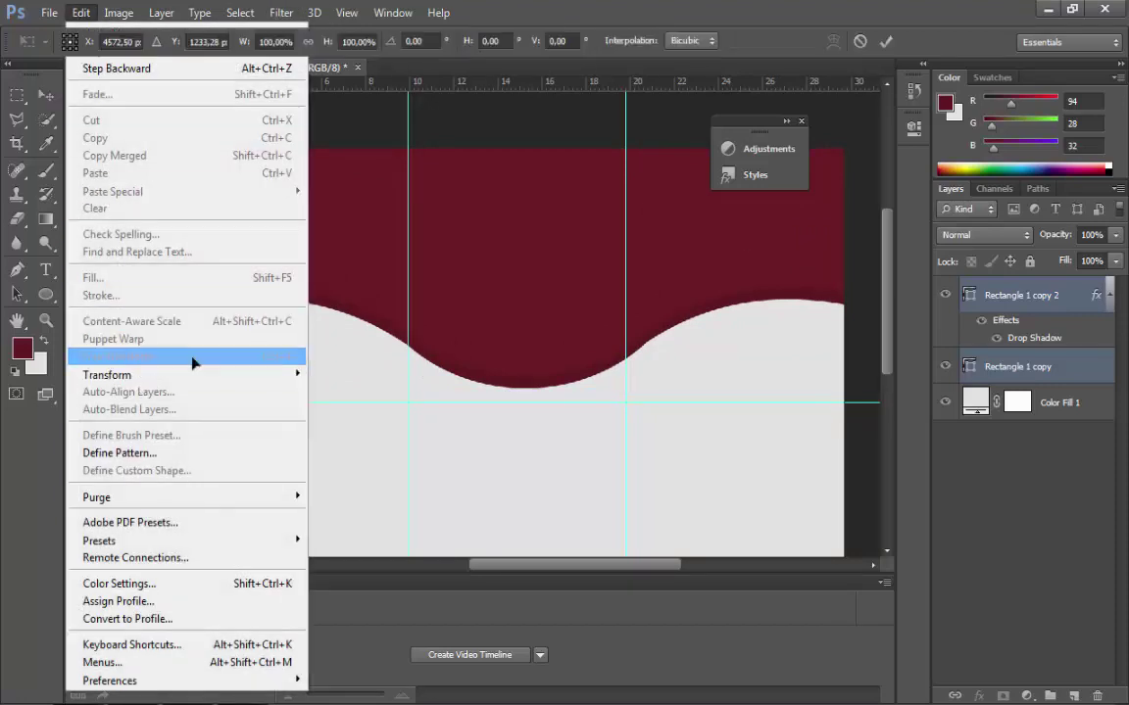
{"action": "left_click_drag", "start_coordinate": [524, 398], "coordinate": [529, 423]}
{"action": "scroll", "coordinate": [630, 348], "scroll_direction": "down", "scroll_amount": 2}
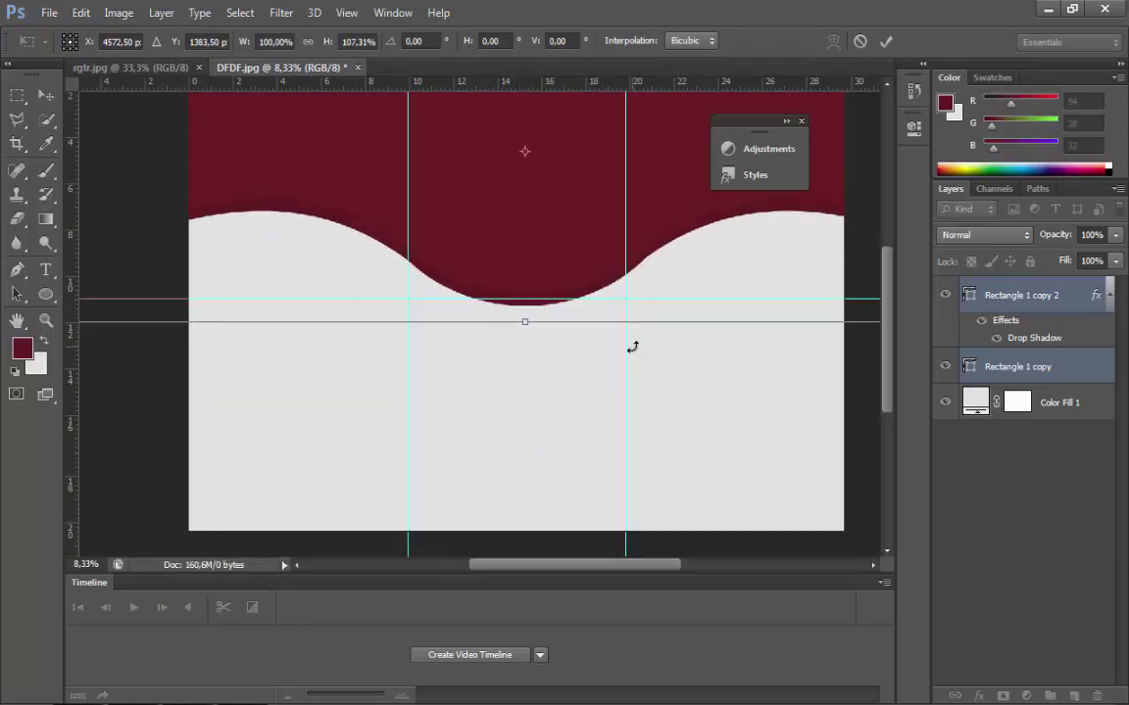
{"action": "left_click_drag", "start_coordinate": [599, 255], "coordinate": [597, 241]}
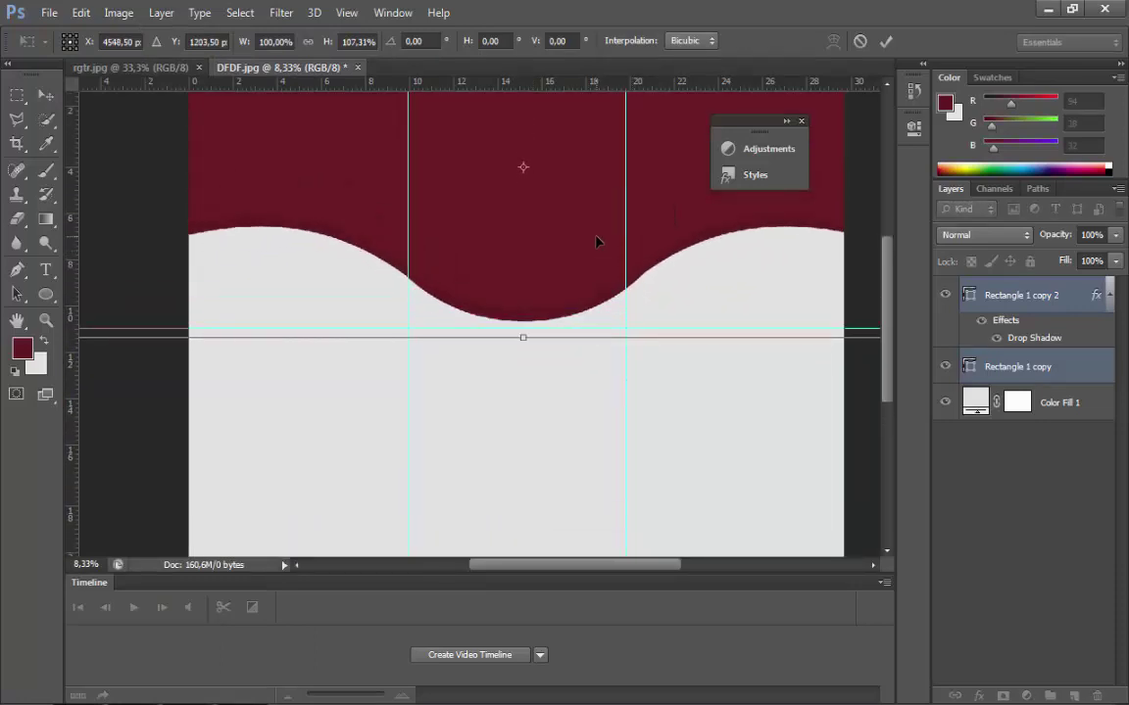
{"action": "key", "text": "Return"}
{"action": "scroll", "coordinate": [601, 252], "scroll_direction": "up", "scroll_amount": 3}
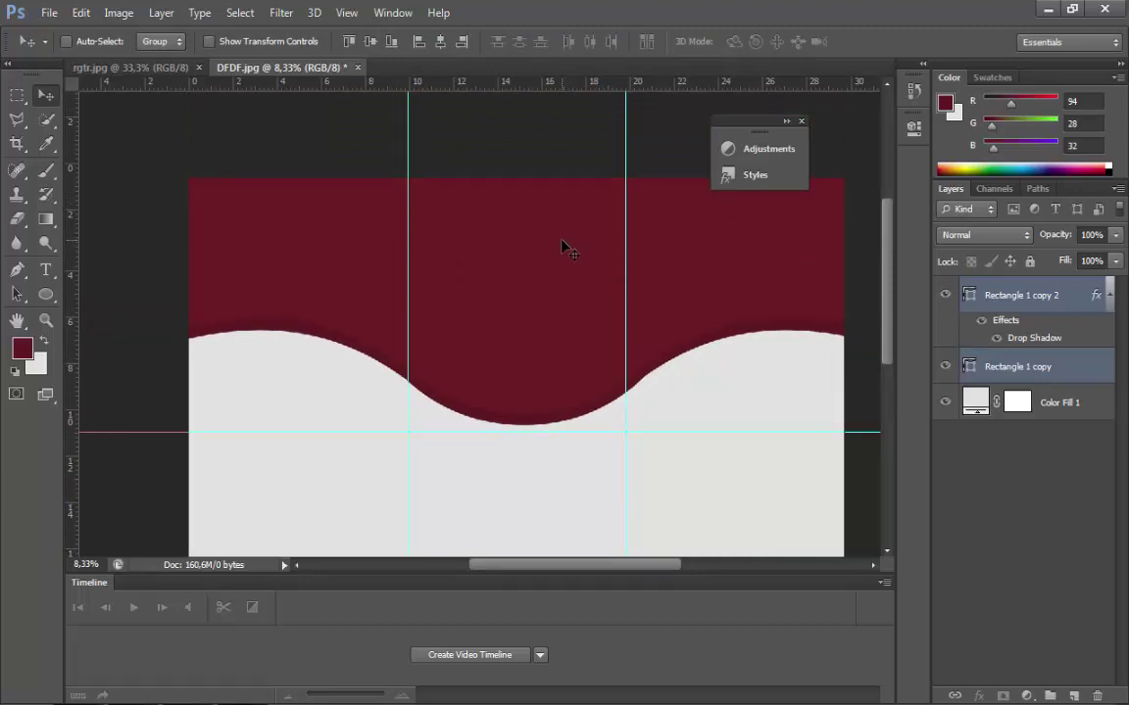
- Set the foreground colour for the header text to off-white, RGB 250, 246, 246
{"action": "left_click", "coordinate": [45, 271]}
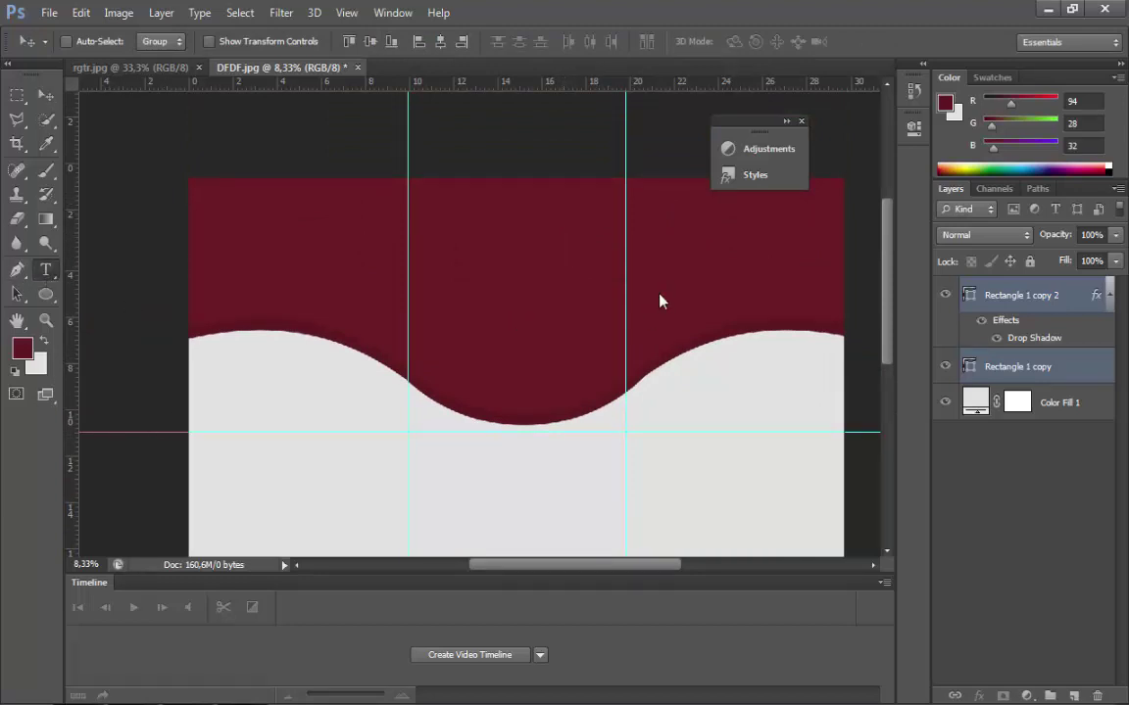
{"action": "left_click", "coordinate": [28, 355]}
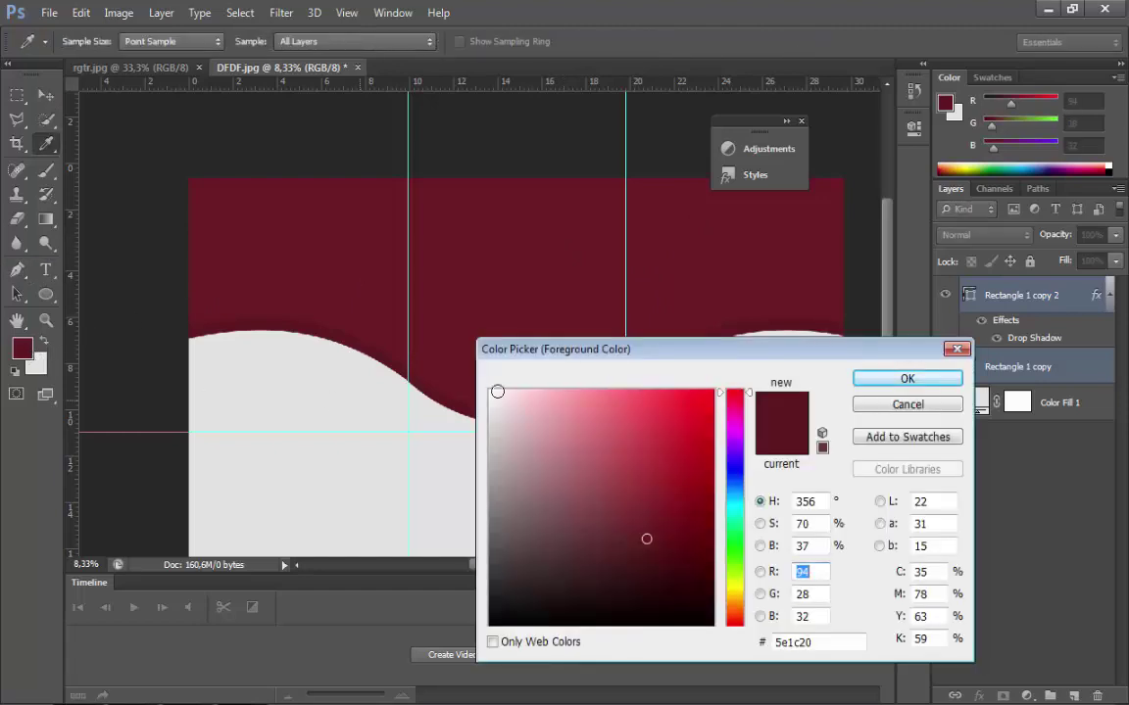
{"action": "left_click", "coordinate": [494, 394]}
{"action": "left_click", "coordinate": [902, 378]}
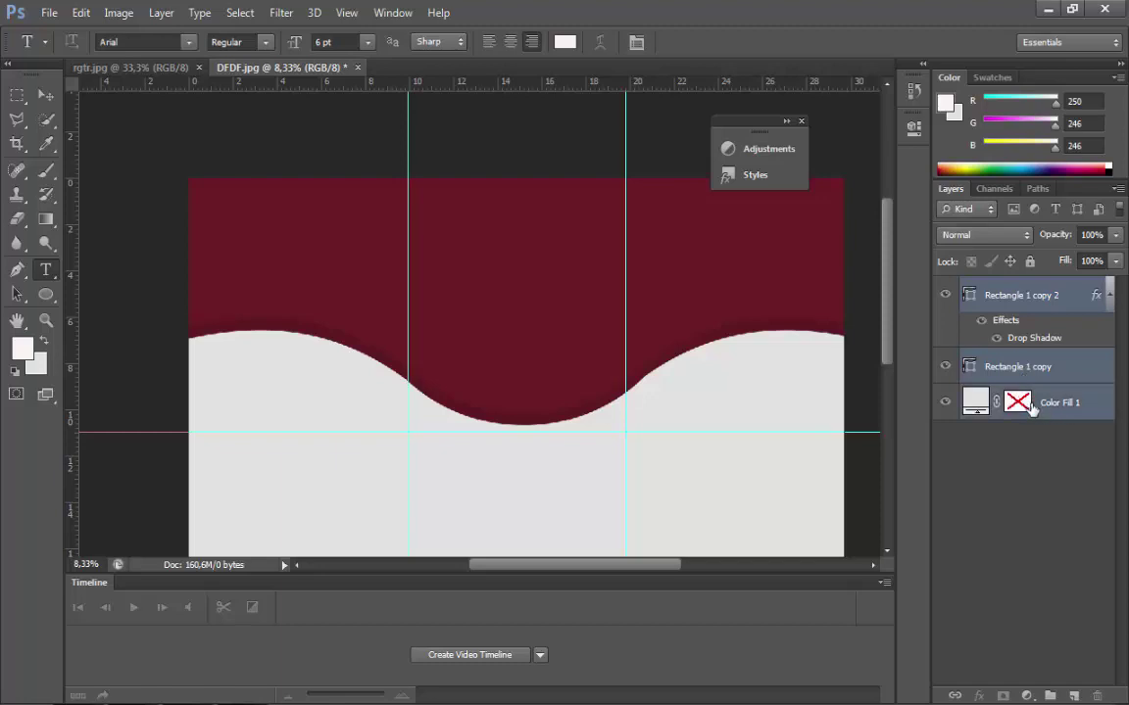
- Group both wave shape layers together with the colour fill layer
{"action": "left_click", "coordinate": [1019, 401], "text": "shift"}
{"action": "left_click_drag", "start_coordinate": [1068, 422], "coordinate": [1047, 694]}
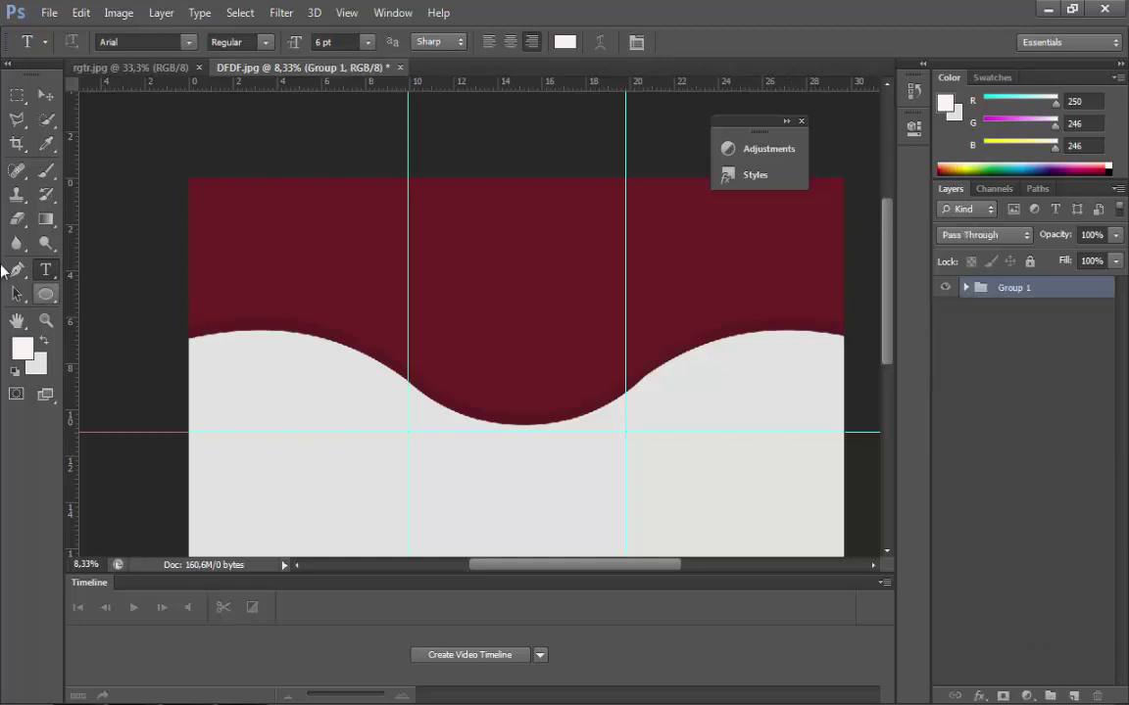
- Add the text "COMPANY" in 24 pt Arial on the red header's right-hand column
{"action": "left_click", "coordinate": [705, 256]}
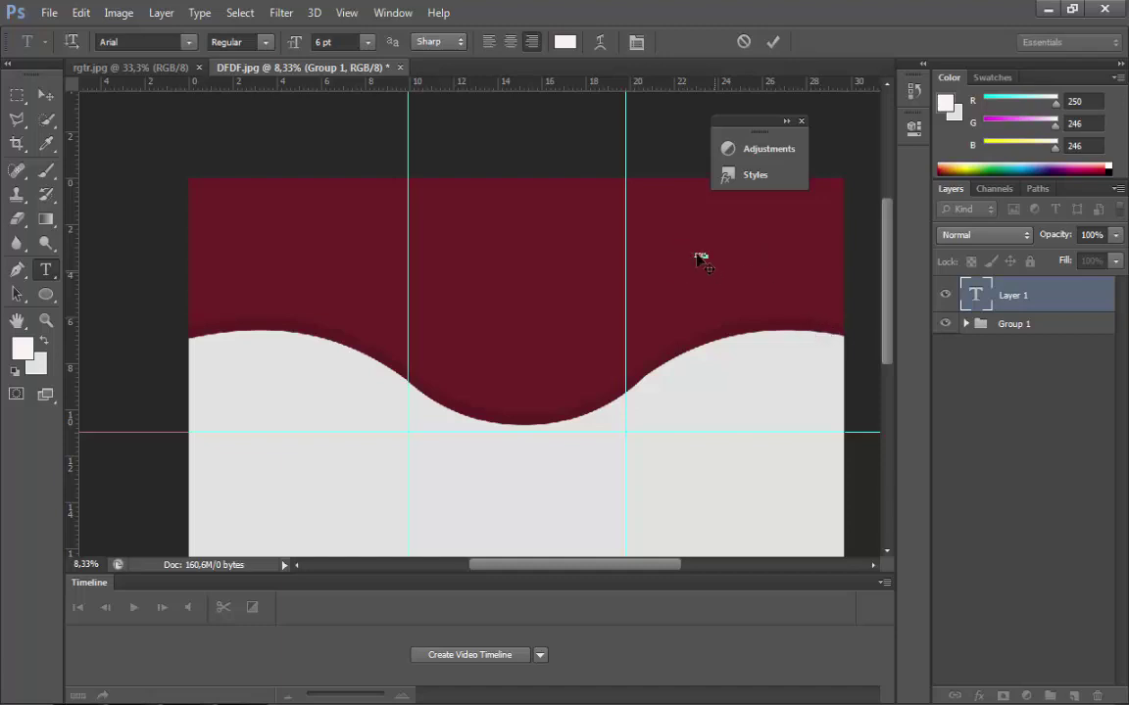
{"action": "left_click", "coordinate": [367, 42]}
{"action": "left_click", "coordinate": [354, 254]}
{"action": "left_click", "coordinate": [705, 250]}
{"action": "type", "text": "PANY"}
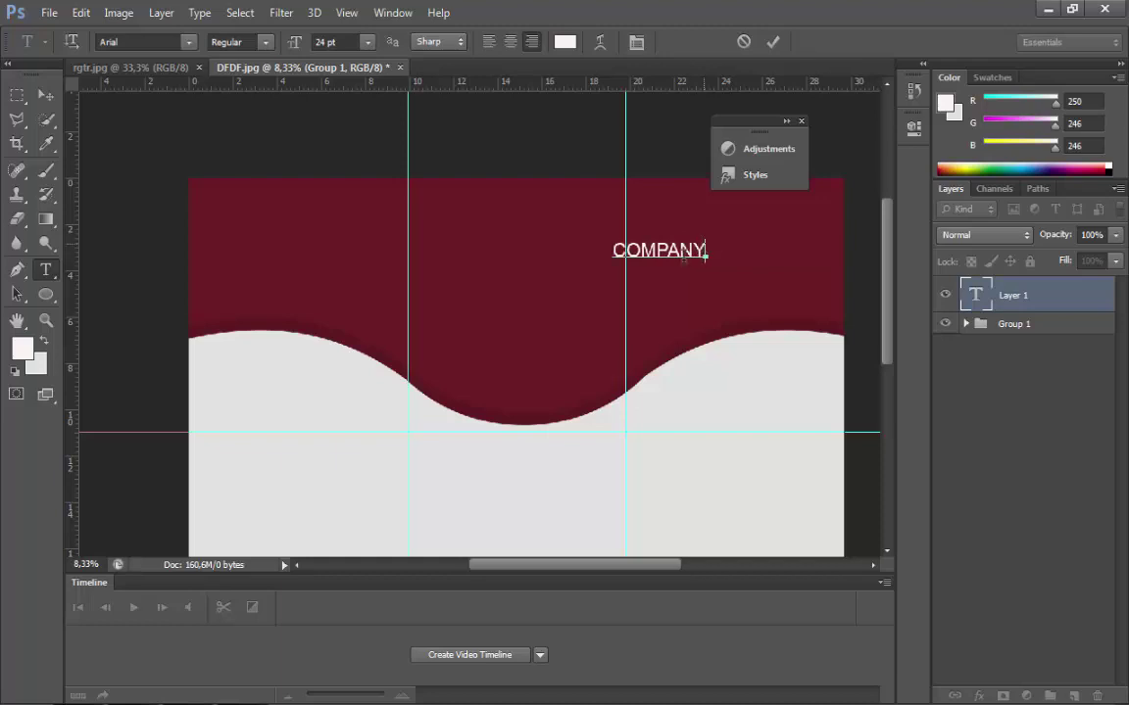
- Make the "COMPANY" text bold
{"action": "double_click", "coordinate": [684, 252]}
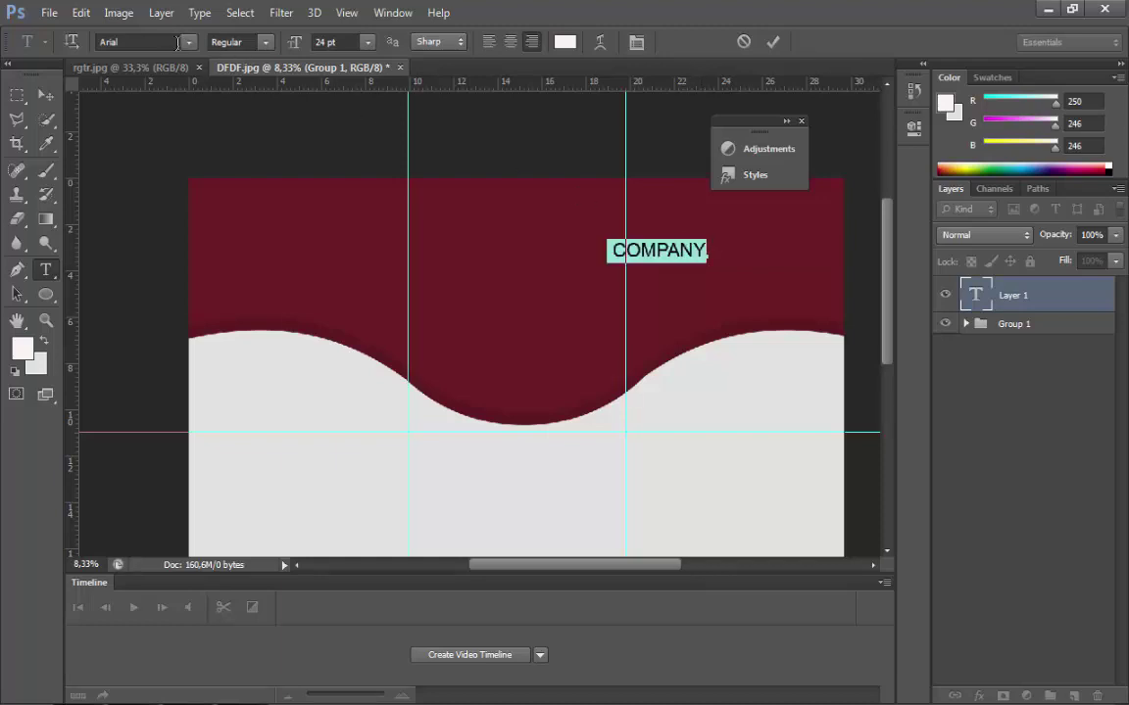
{"action": "left_click", "coordinate": [270, 43]}
{"action": "left_click", "coordinate": [250, 101]}
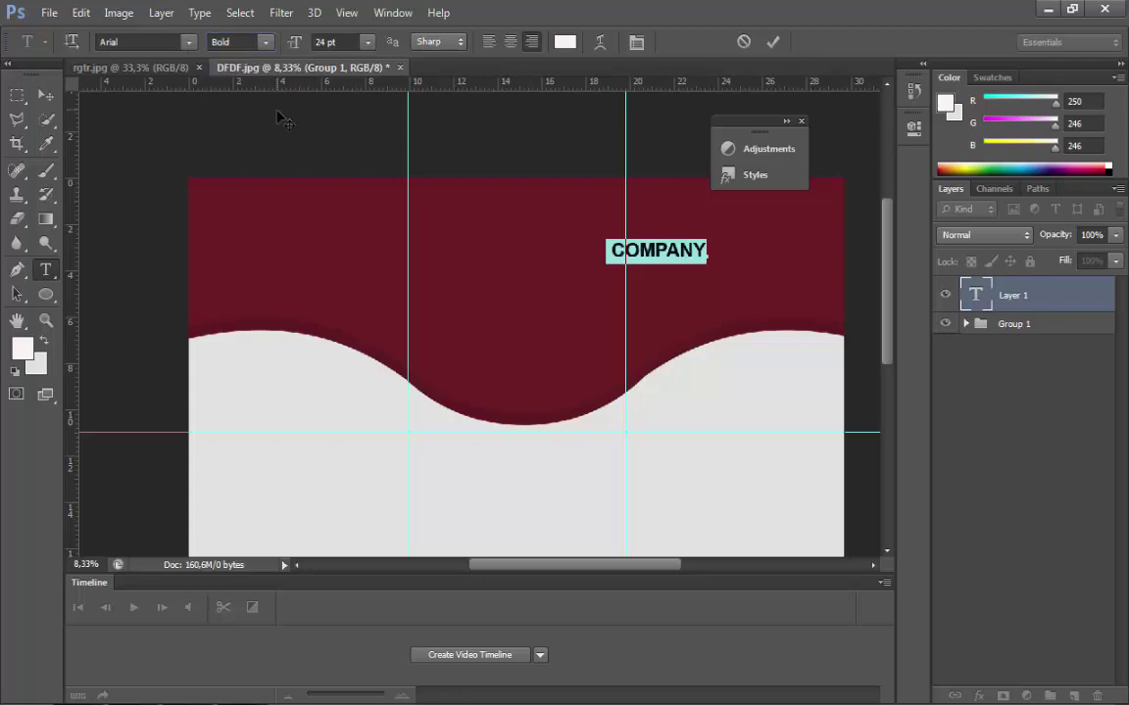
{"action": "left_click", "coordinate": [699, 252]}
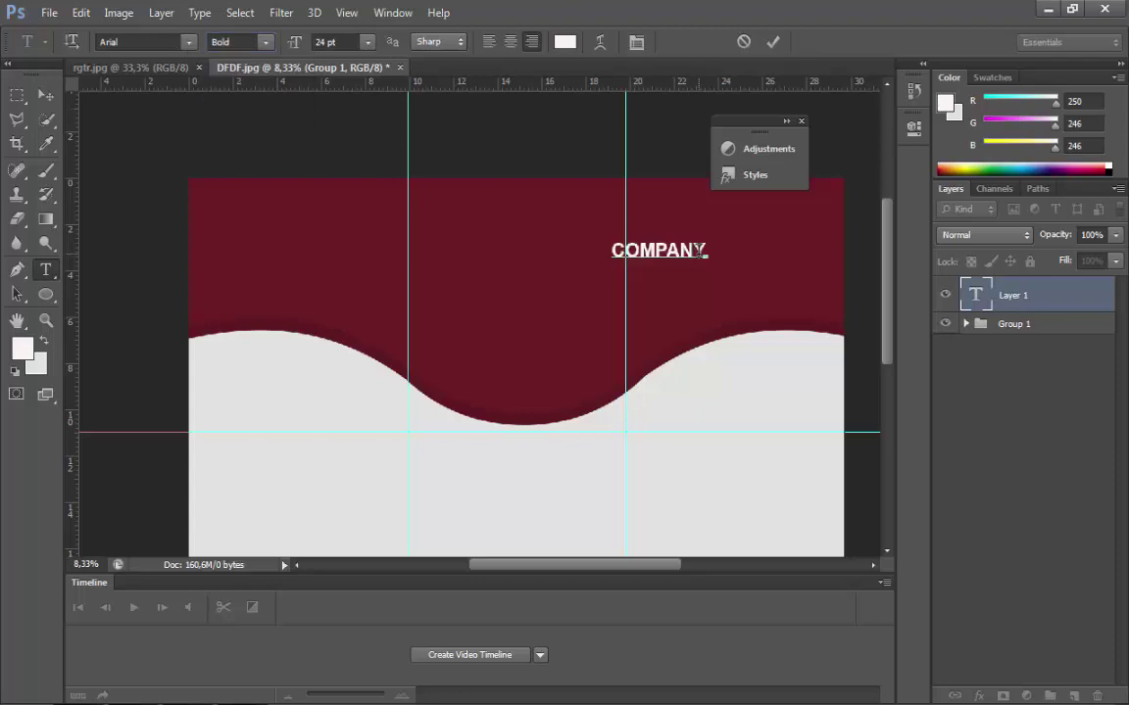
- Scale the "COMPANY" text to 136.41% width and 154.69% height and position it near the top of the header's right-hand column
{"action": "left_click", "coordinate": [81, 14]}
{"action": "left_click", "coordinate": [189, 361]}
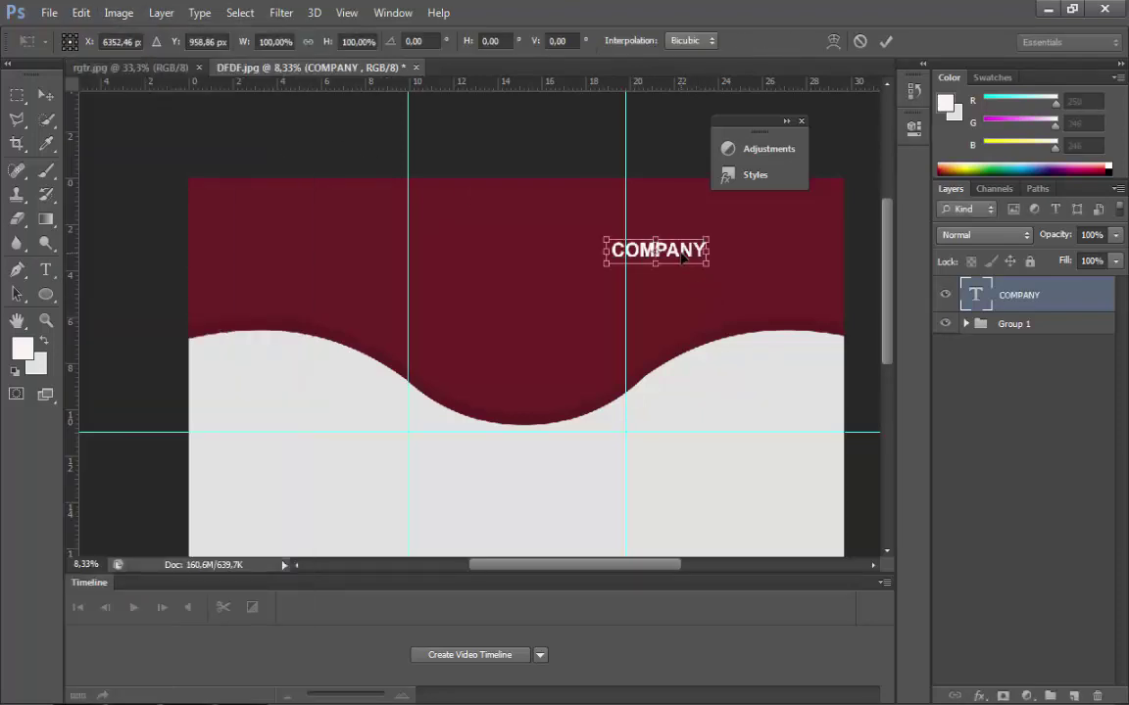
{"action": "left_click_drag", "start_coordinate": [705, 265], "coordinate": [750, 222]}
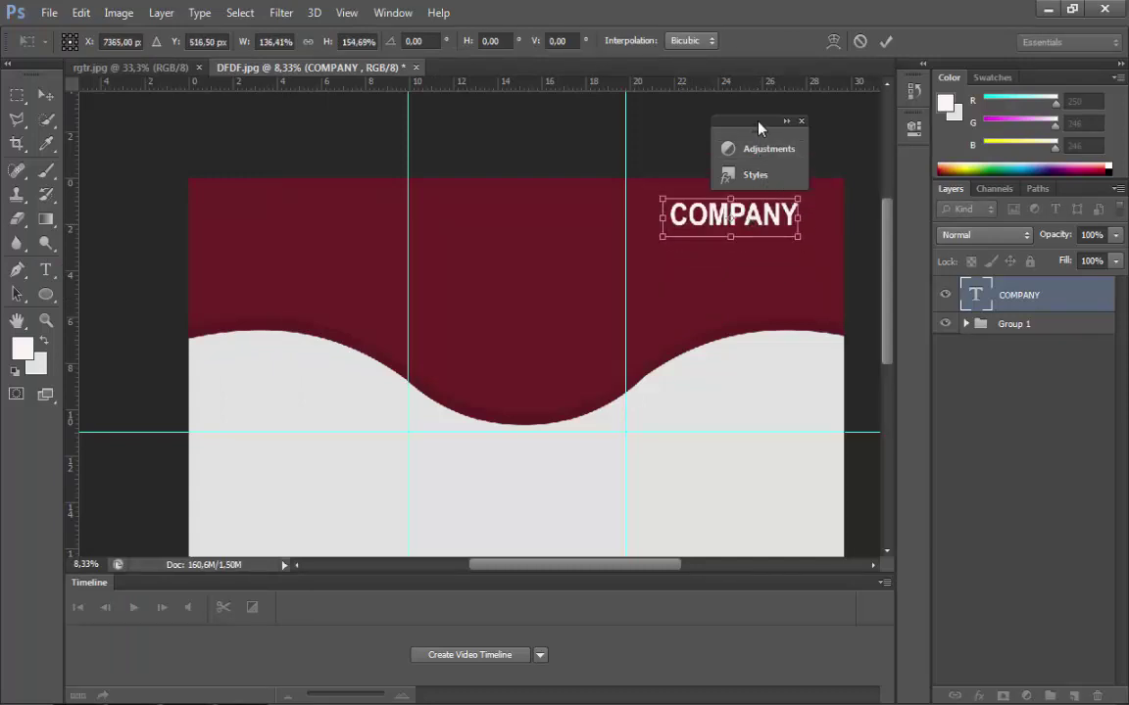
{"action": "left_click_drag", "start_coordinate": [761, 123], "coordinate": [761, 78]}
{"action": "key", "text": "Return"}
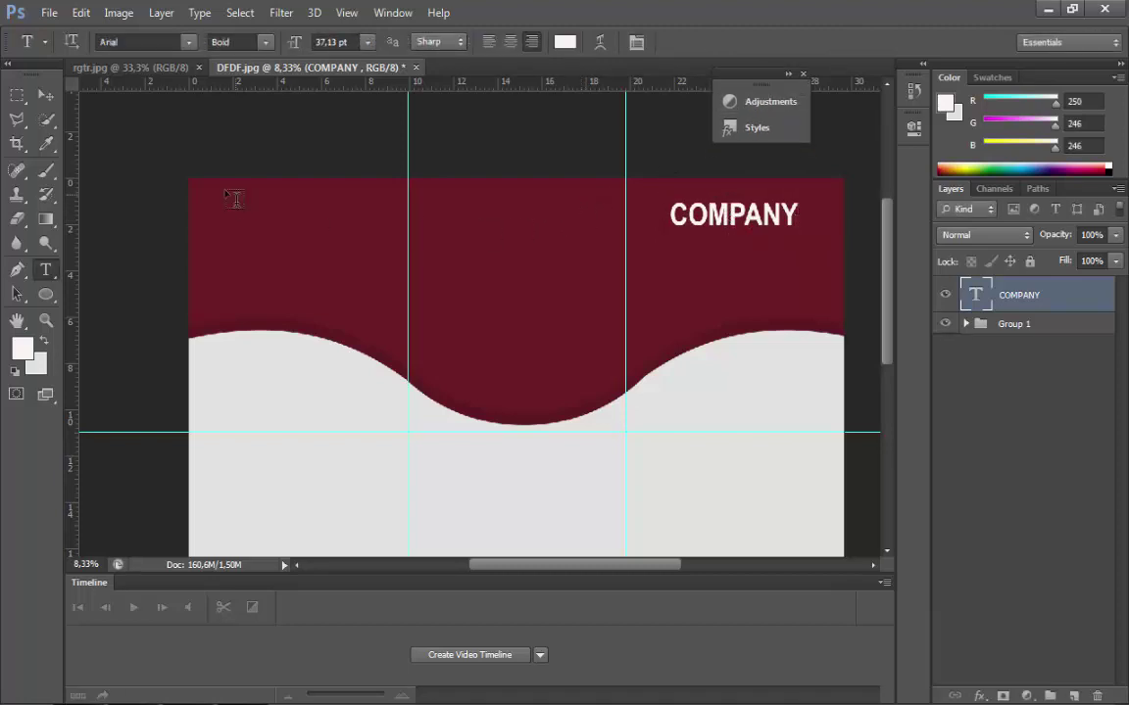
- Add the bold 24 pt text "SCRT" below "COMPANY" and colour it bright red, RGB 243, 22, 35
{"action": "left_click", "coordinate": [678, 315]}
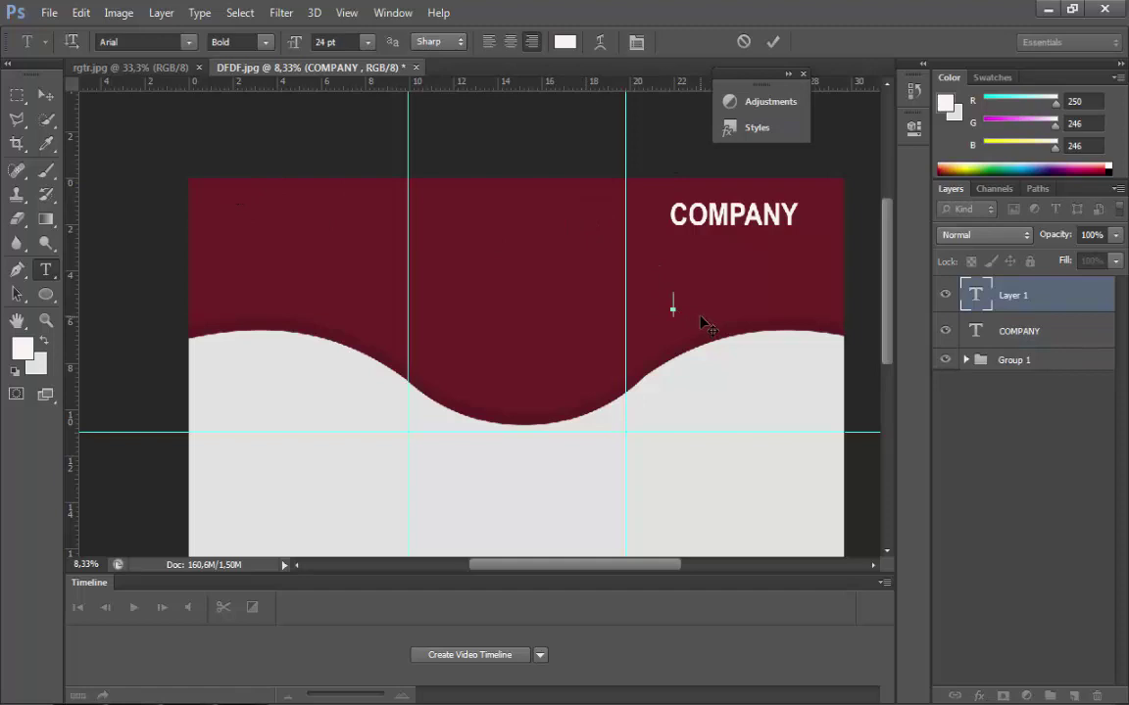
{"action": "type", "text": "SCRT"}
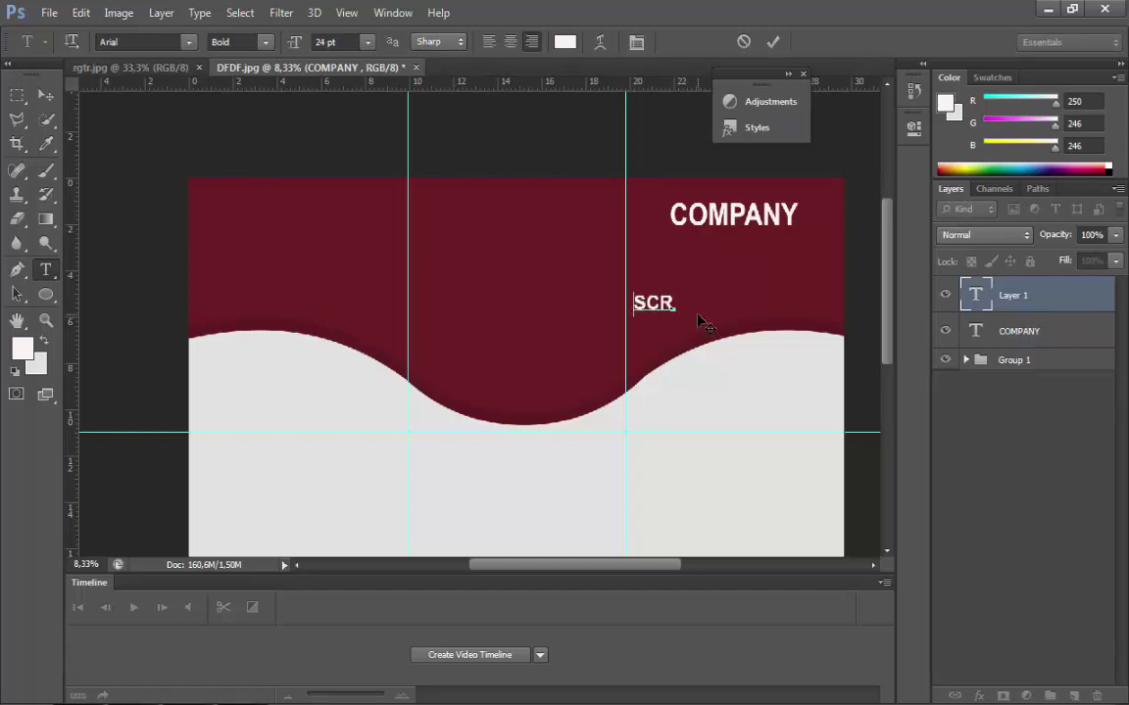
{"action": "double_click", "coordinate": [647, 303]}
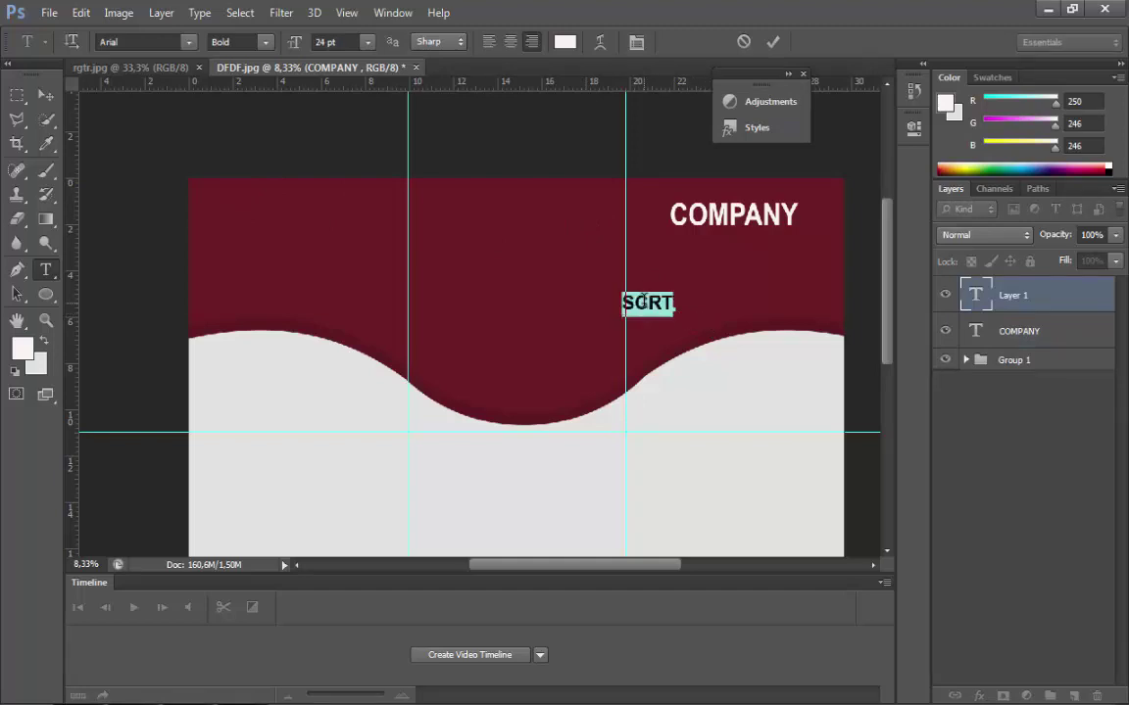
{"action": "left_click", "coordinate": [24, 350]}
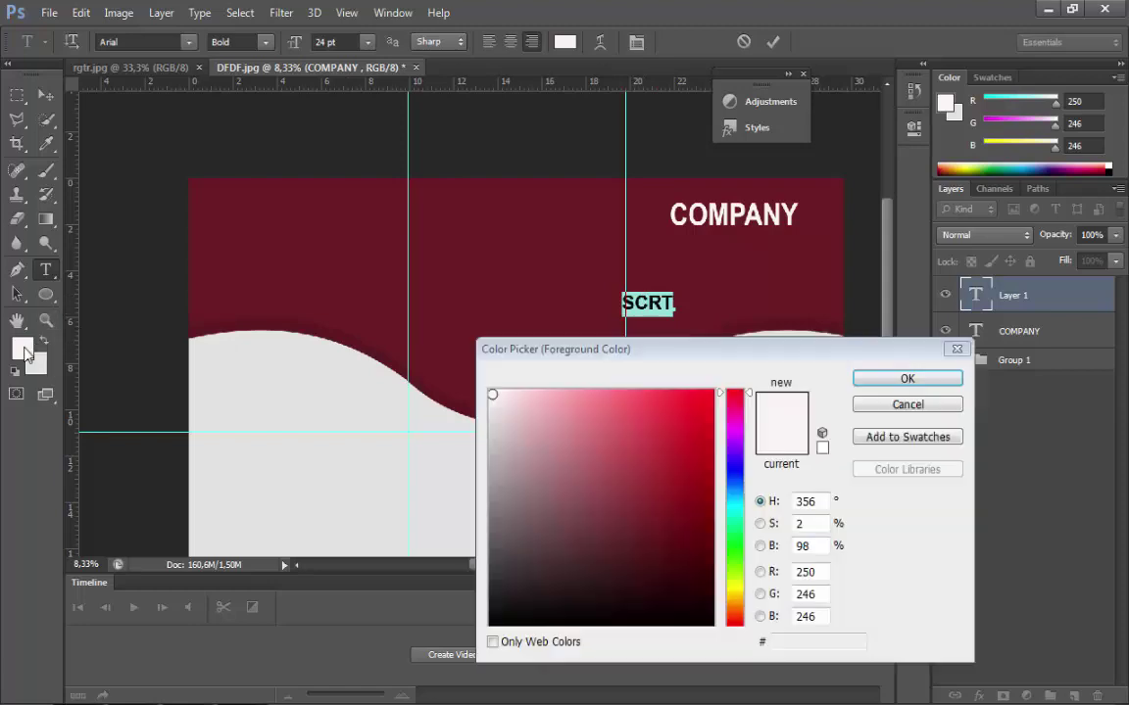
{"action": "left_click", "coordinate": [693, 398]}
{"action": "left_click", "coordinate": [908, 378]}
{"action": "left_click", "coordinate": [634, 308]}
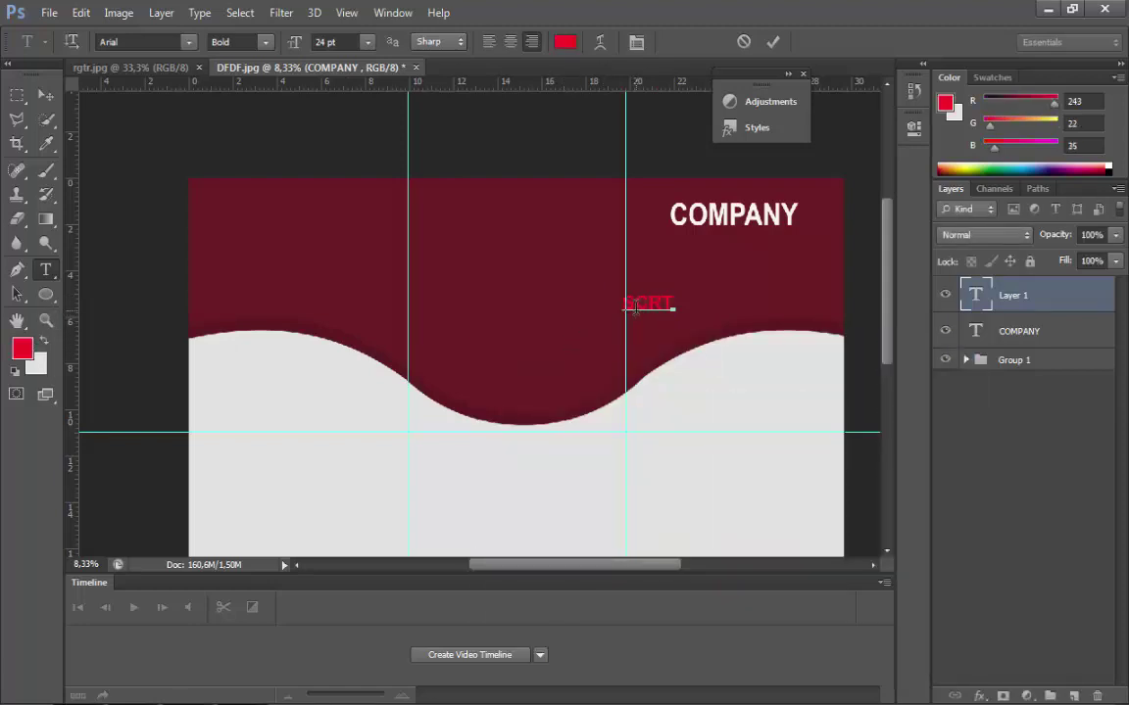
- Scale the "SCRT" text to 150.27% width and 149.91% height and centre it directly under "COMPANY"
{"action": "left_click", "coordinate": [80, 13]}
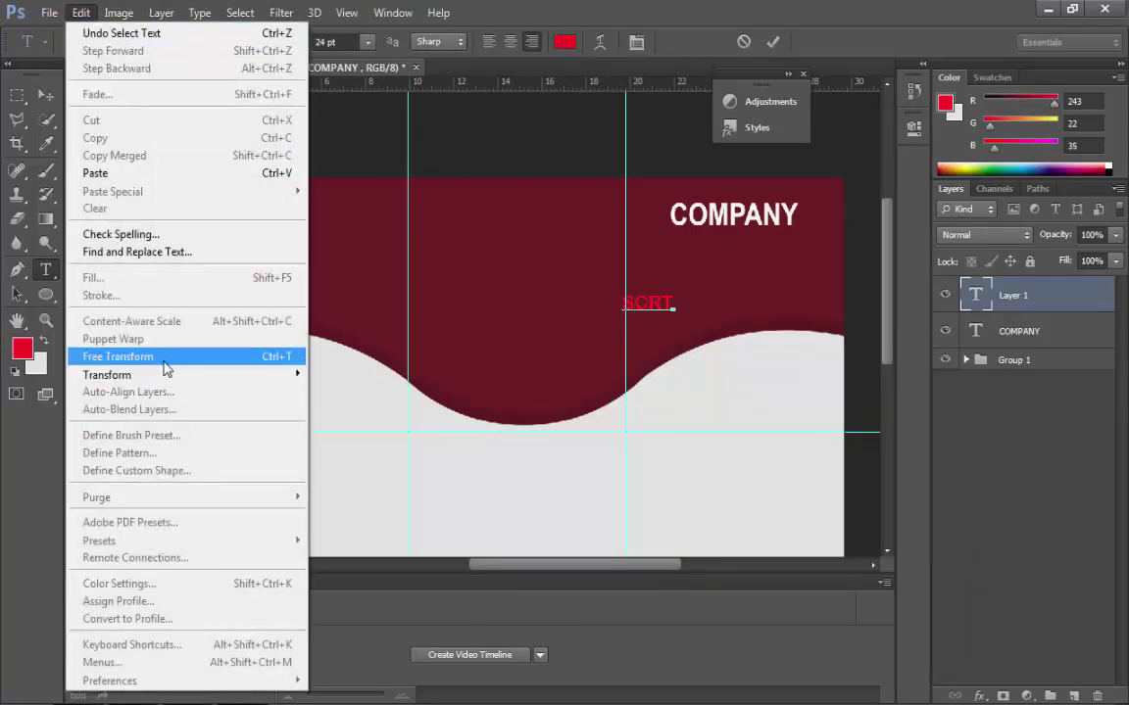
{"action": "left_click", "coordinate": [117, 357]}
{"action": "left_click_drag", "start_coordinate": [675, 318], "coordinate": [759, 260]}
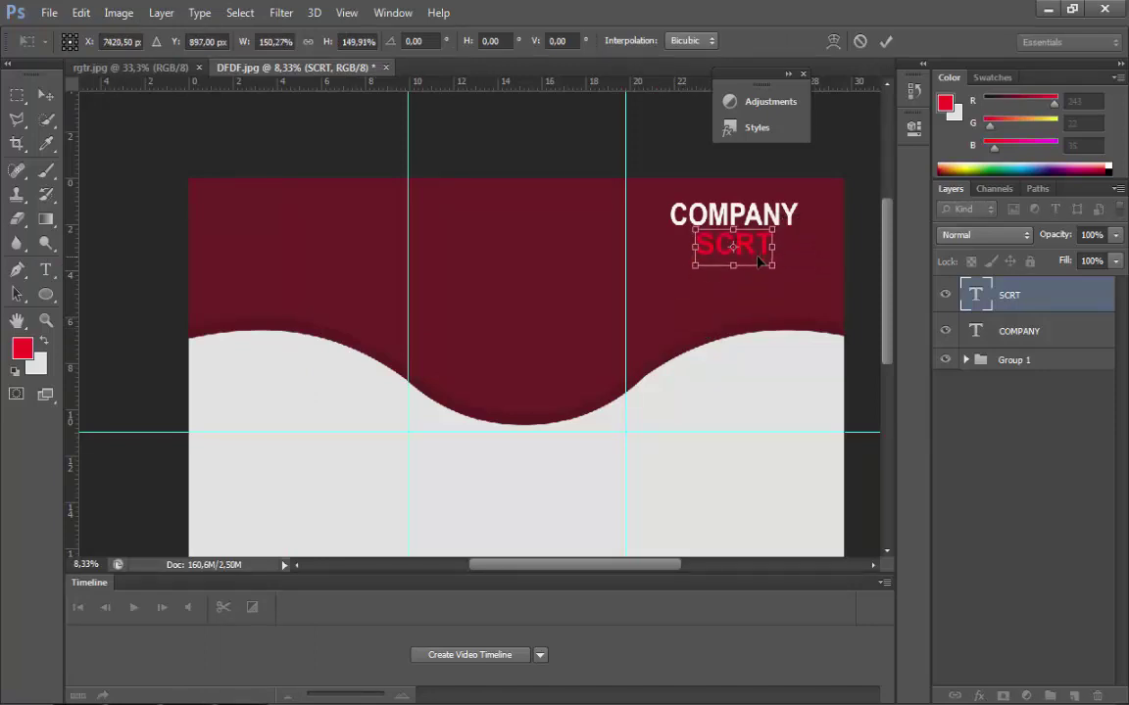
{"action": "key", "text": "Return"}
- Recolour the letters "CRT" light grey, RGB 227, 227, 227, leaving only the "S" red
{"action": "key", "text": "t"}
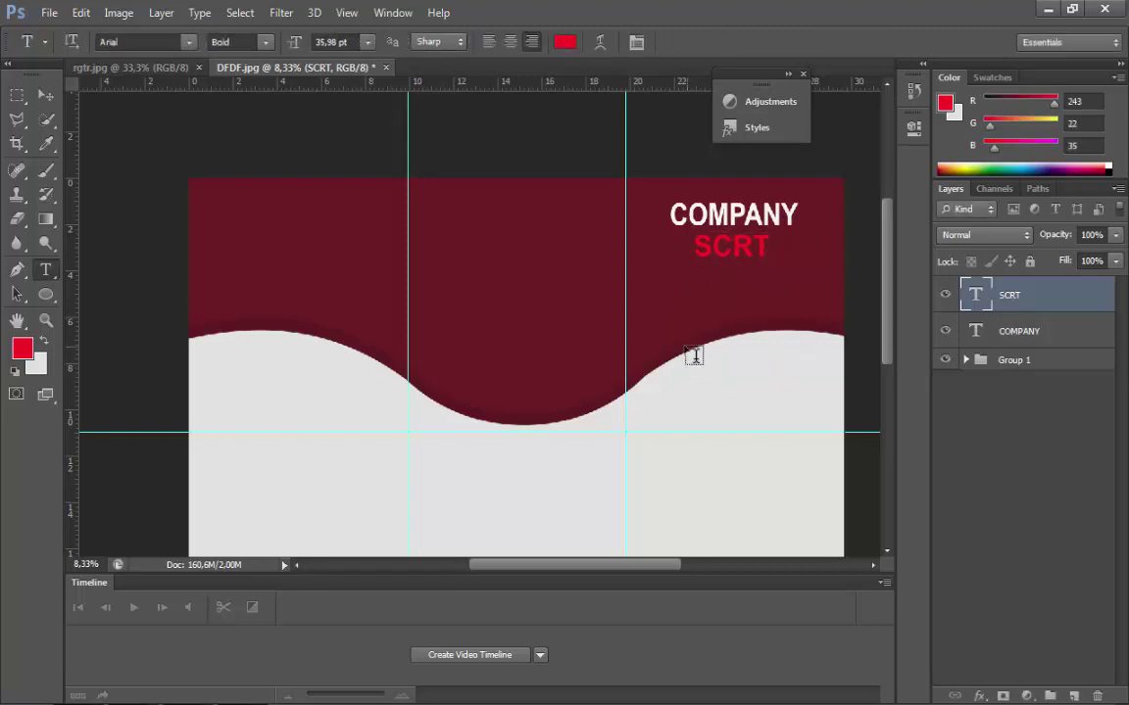
{"action": "left_click_drag", "start_coordinate": [712, 246], "coordinate": [771, 246]}
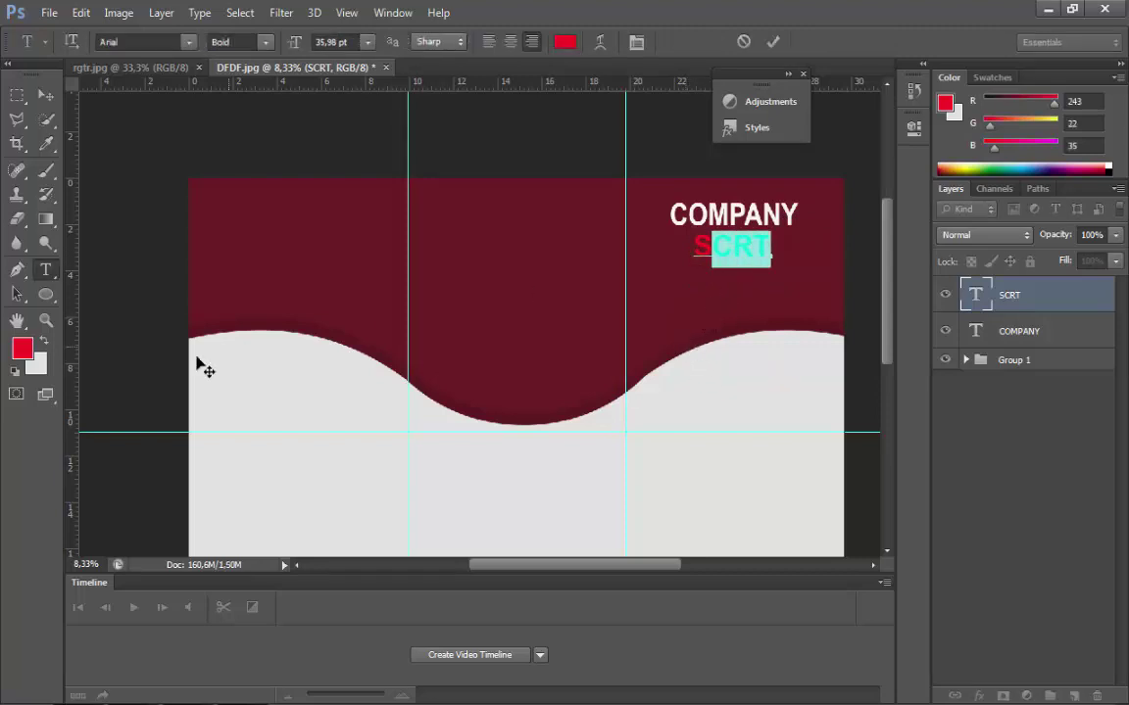
{"action": "left_click", "coordinate": [43, 339]}
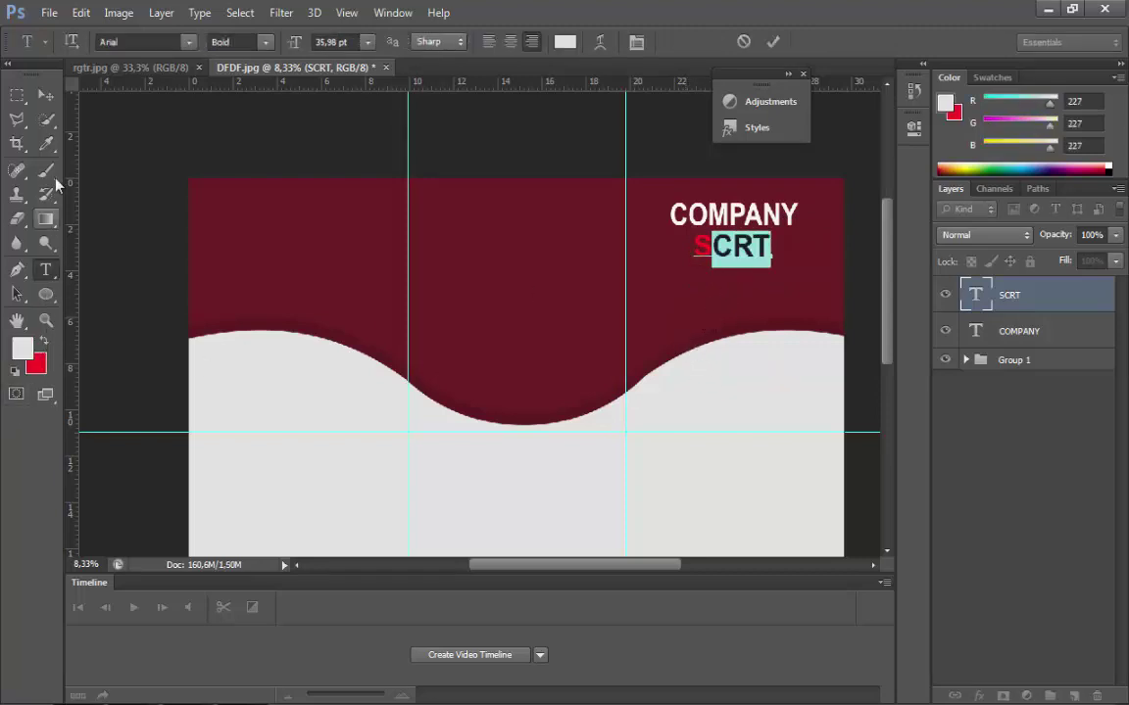
{"action": "left_click", "coordinate": [50, 96]}
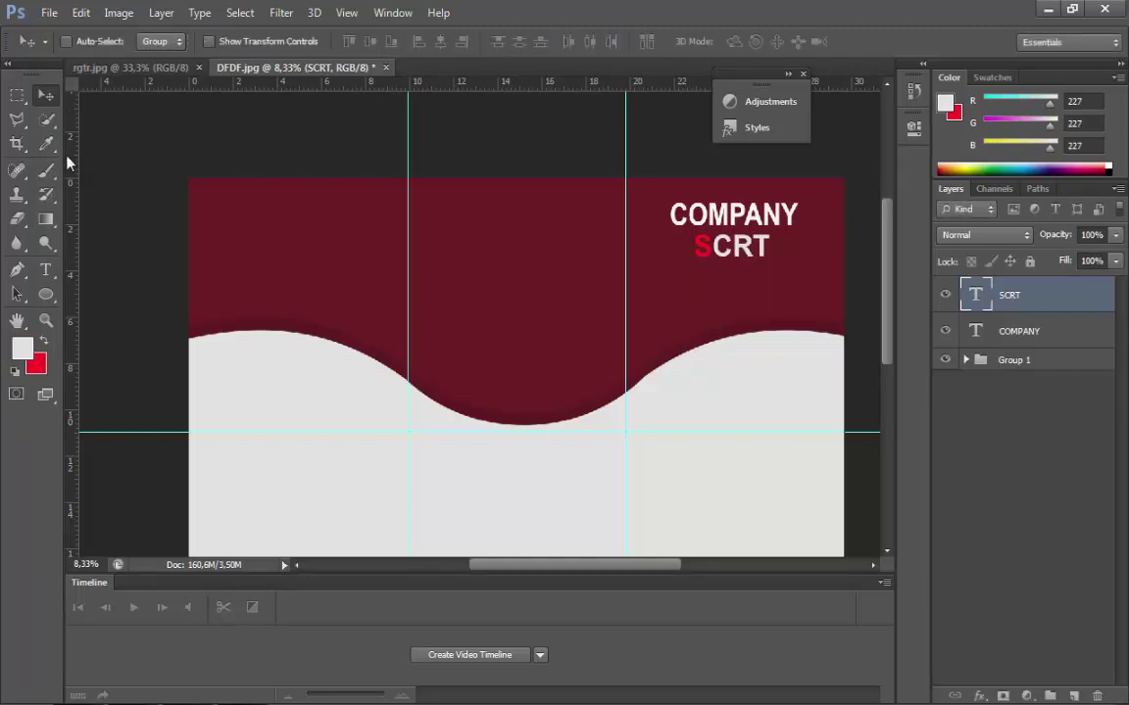
- Add the light grey text "Goes Here" in 24 pt Arial Bold below the "SCRT" line
{"action": "left_click", "coordinate": [46, 294]}
{"action": "left_click", "coordinate": [46, 319]}
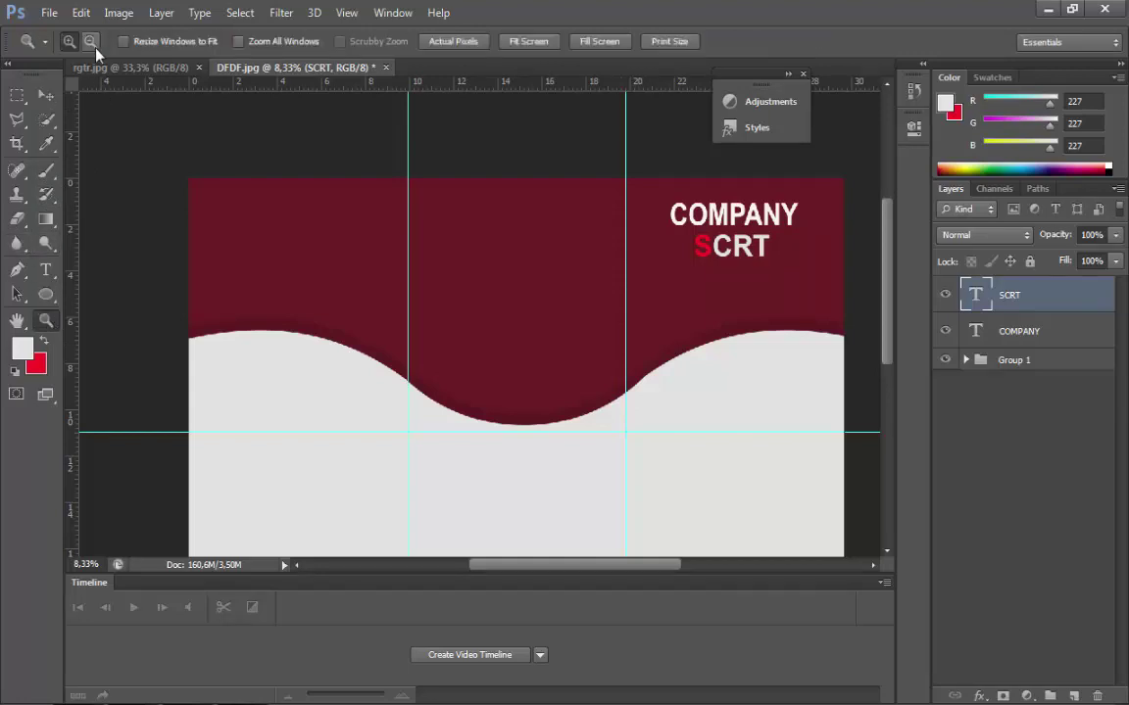
{"action": "left_click", "coordinate": [812, 286]}
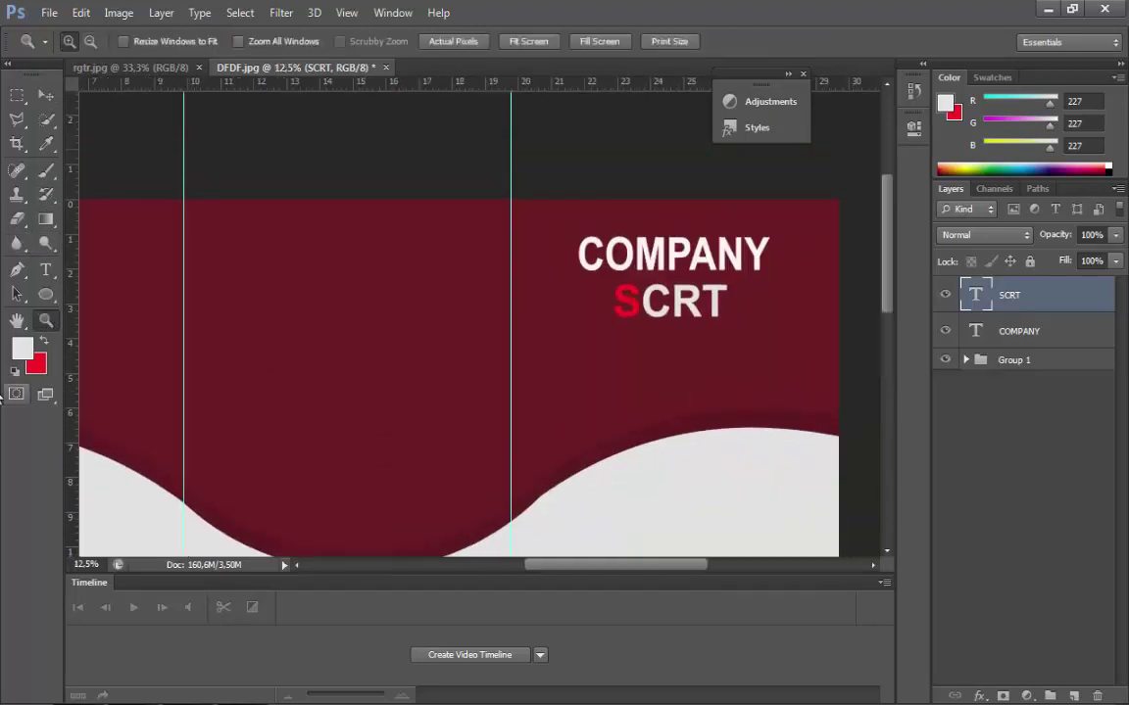
{"action": "left_click", "coordinate": [46, 270]}
{"action": "left_click", "coordinate": [581, 383]}
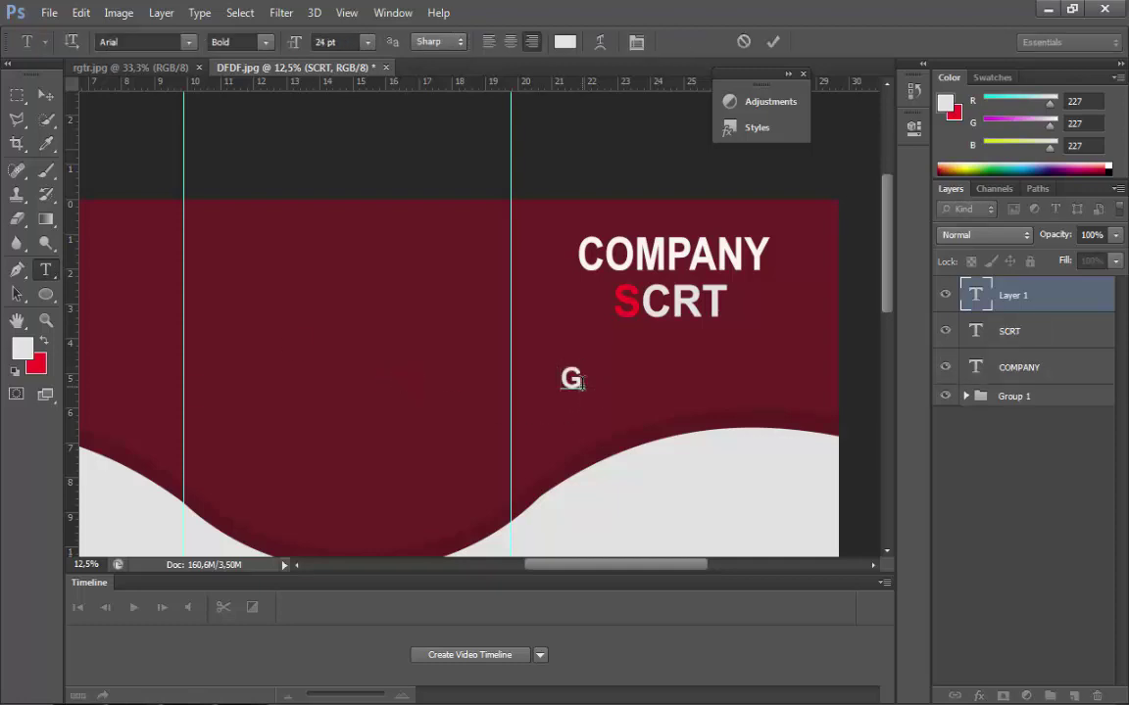
{"action": "type", "text": "oes H"}
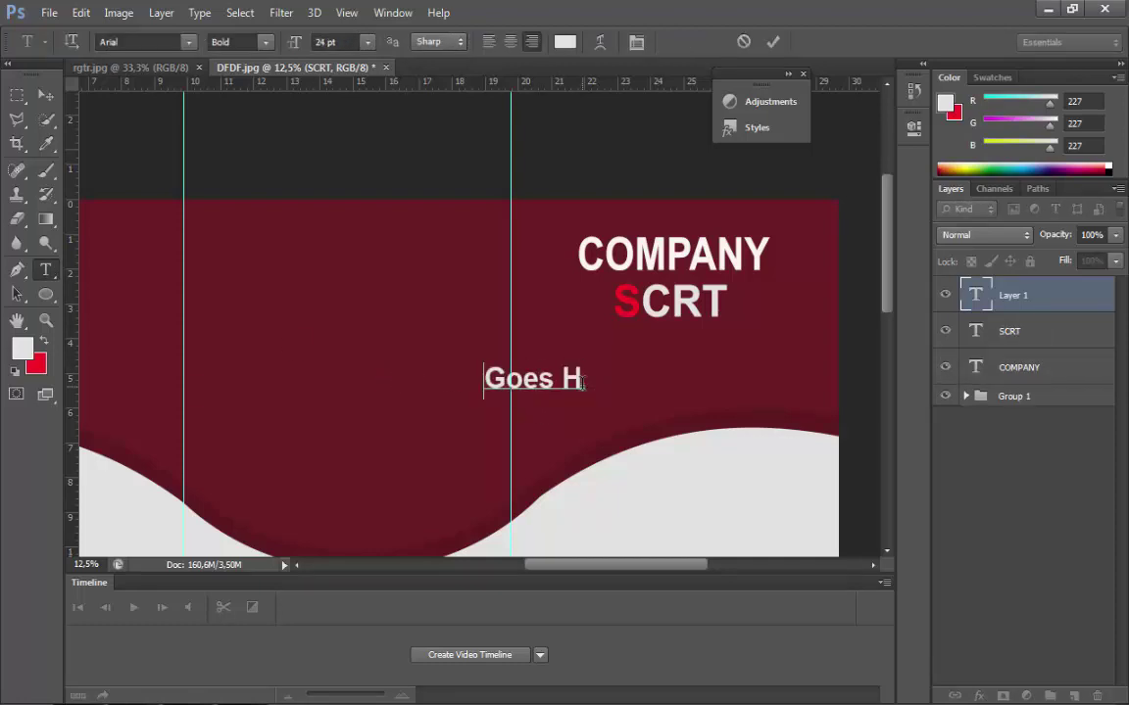
{"action": "type", "text": "ere"}
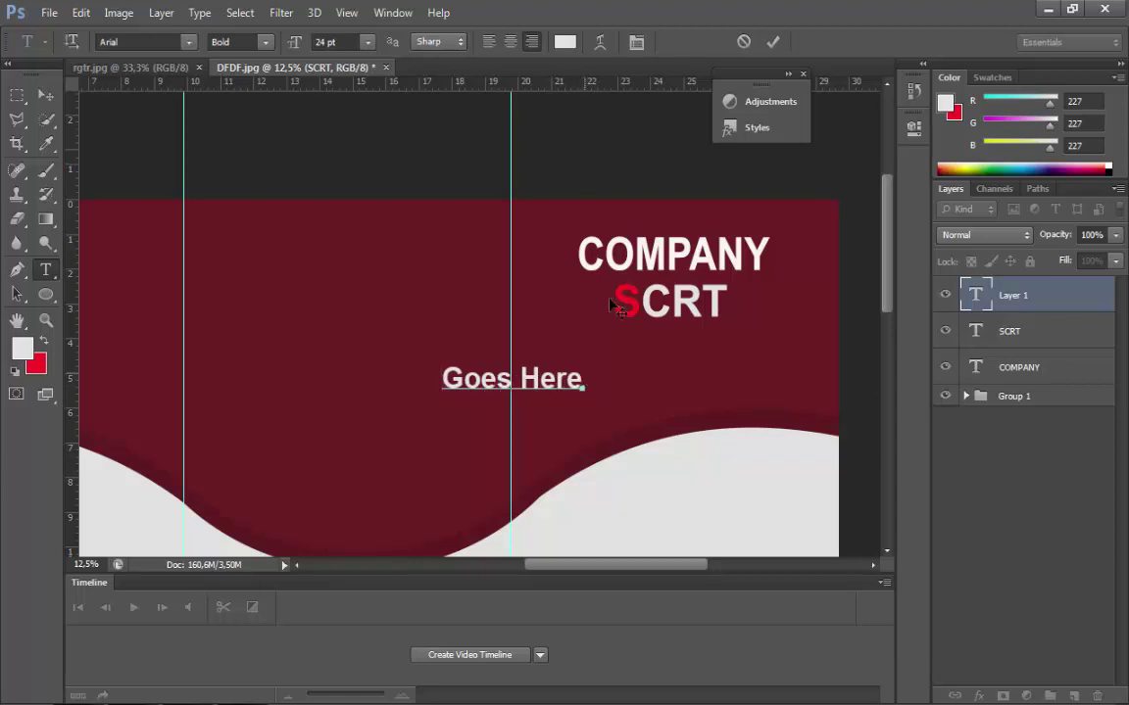
- Move the "Goes Here" text so it sits centred directly beneath "SCRT"
{"action": "left_click", "coordinate": [80, 13]}
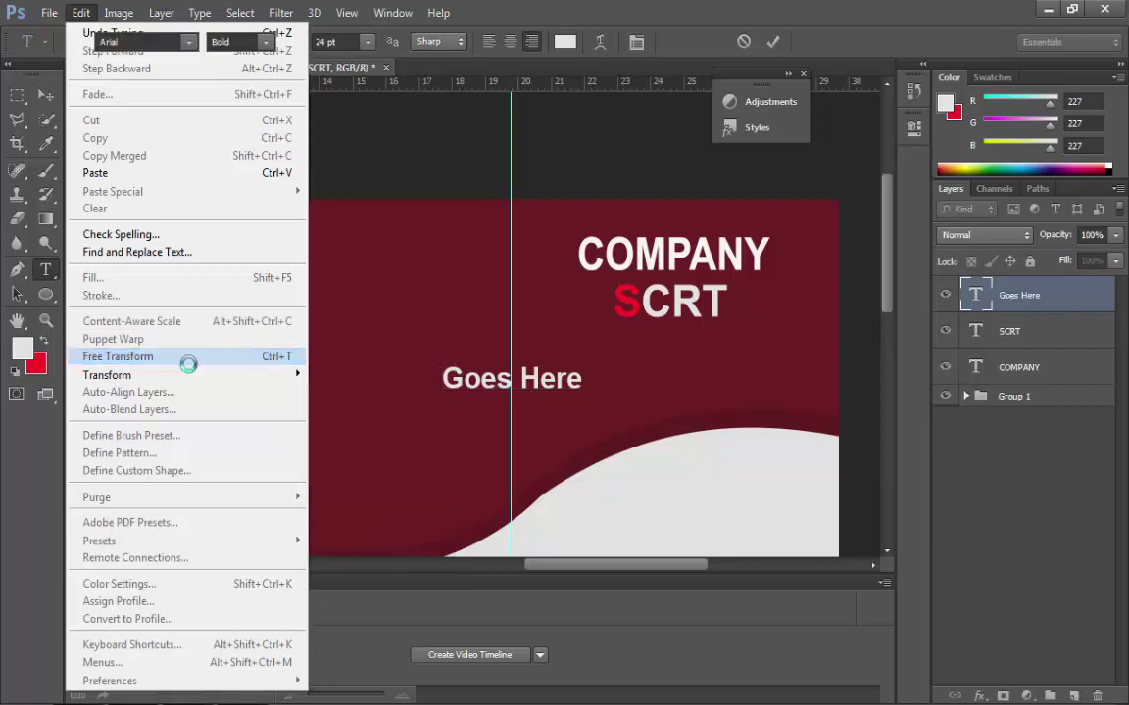
{"action": "left_click", "coordinate": [182, 359]}
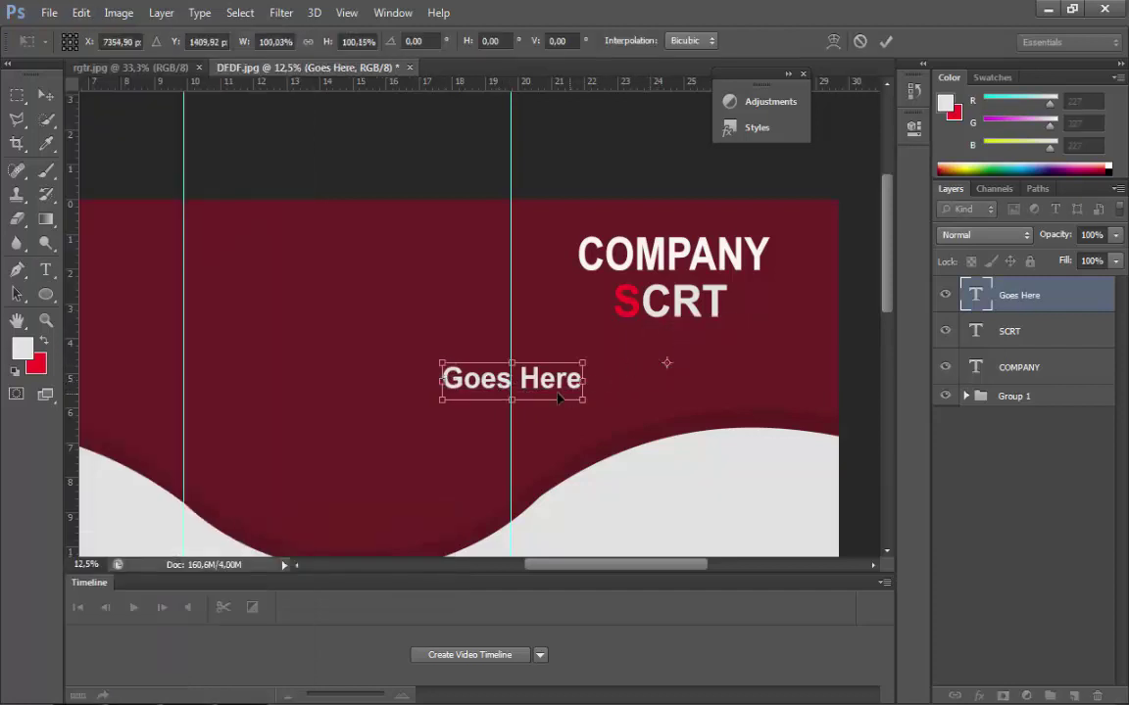
{"action": "left_click_drag", "start_coordinate": [558, 398], "coordinate": [719, 357]}
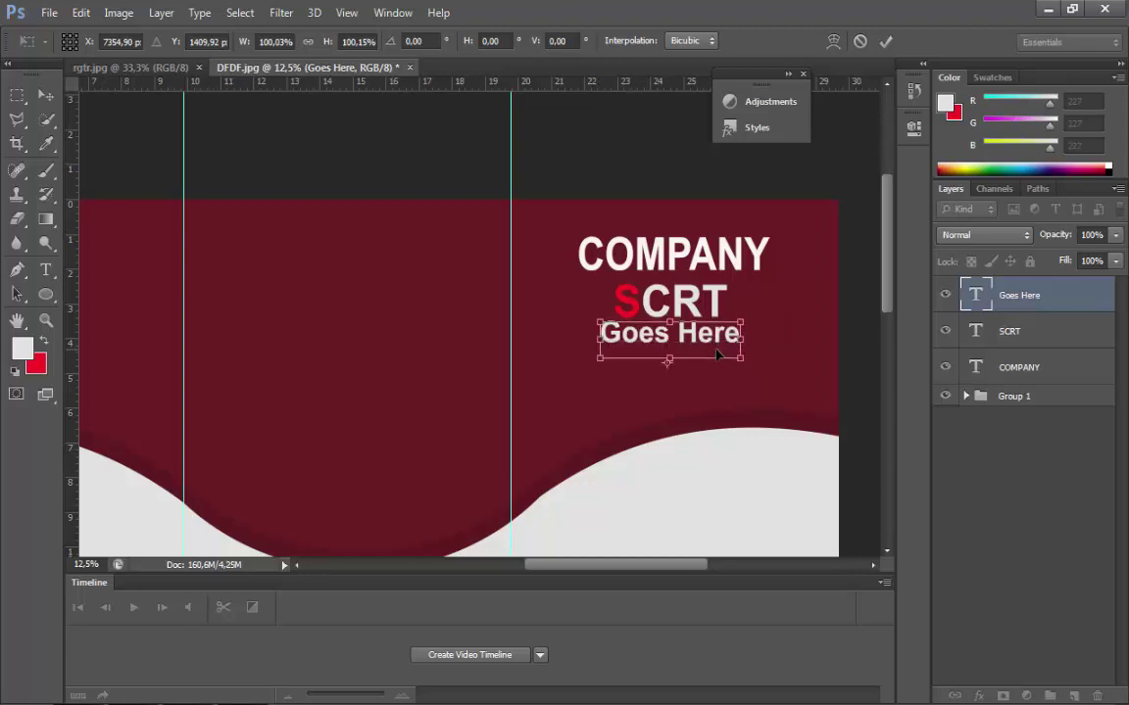
{"action": "key", "text": "Return"}
- Add the light grey text "Design Graphic Creat" in 24 pt Arial Bold below the "Goes Here" line
{"action": "key", "text": "t"}
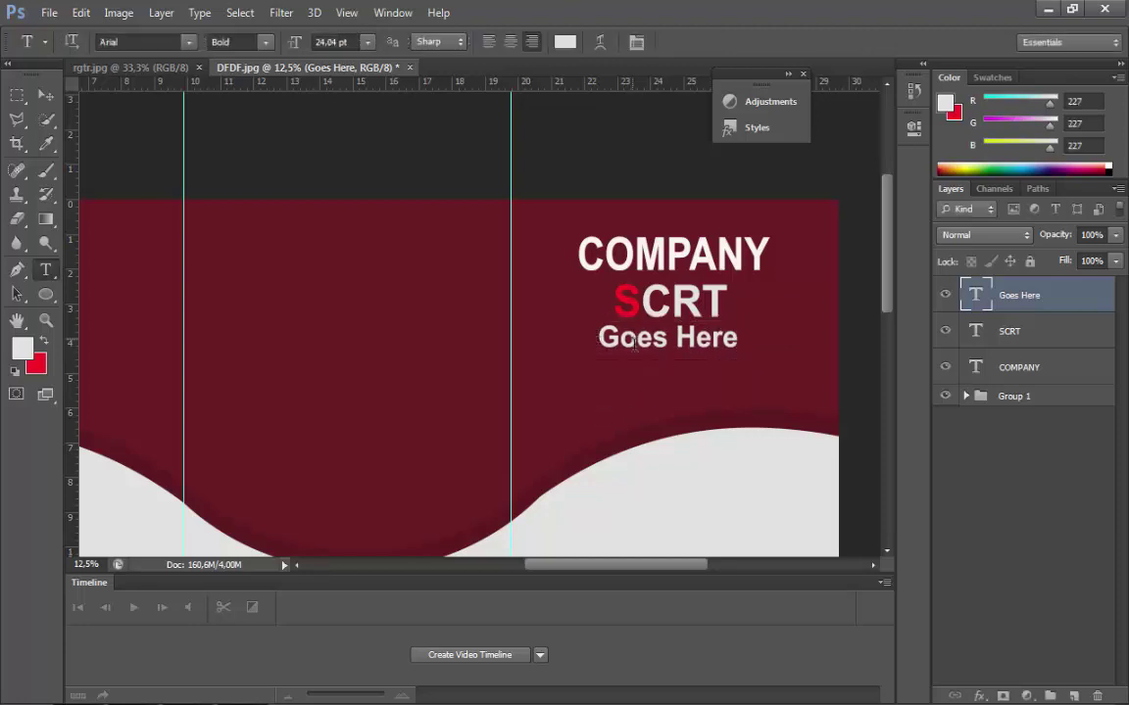
{"action": "scroll", "coordinate": [627, 382], "scroll_direction": "down", "scroll_amount": 1}
{"action": "left_click", "coordinate": [634, 392]}
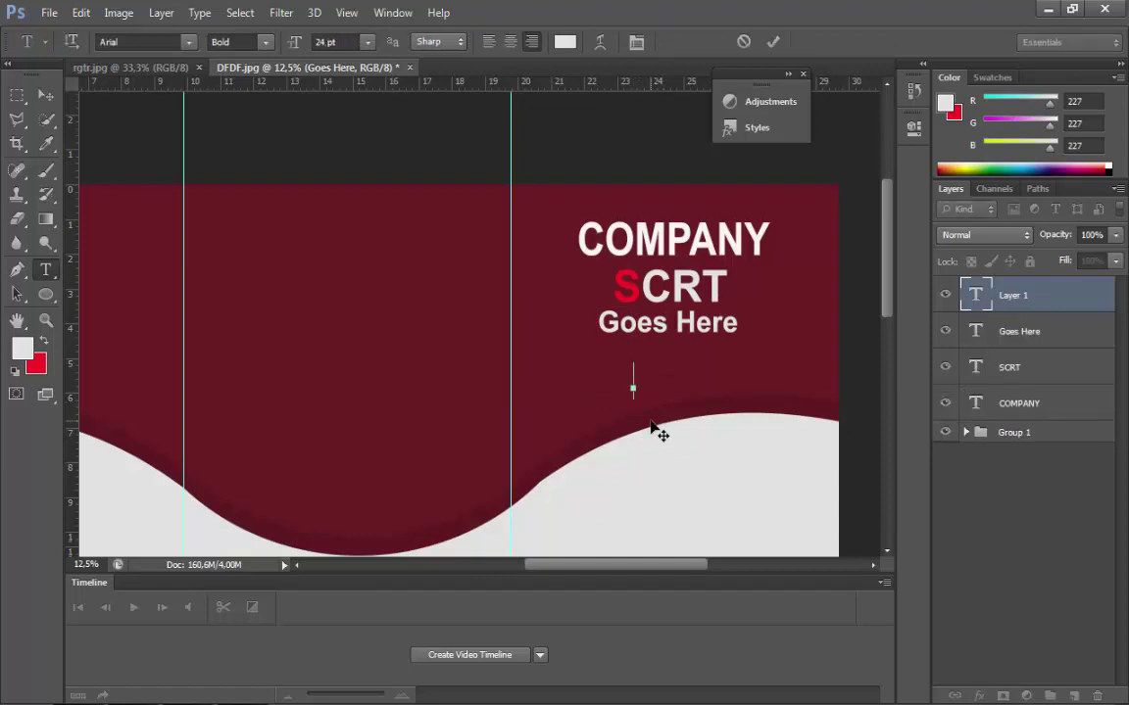
{"action": "type", "text": "Des"}
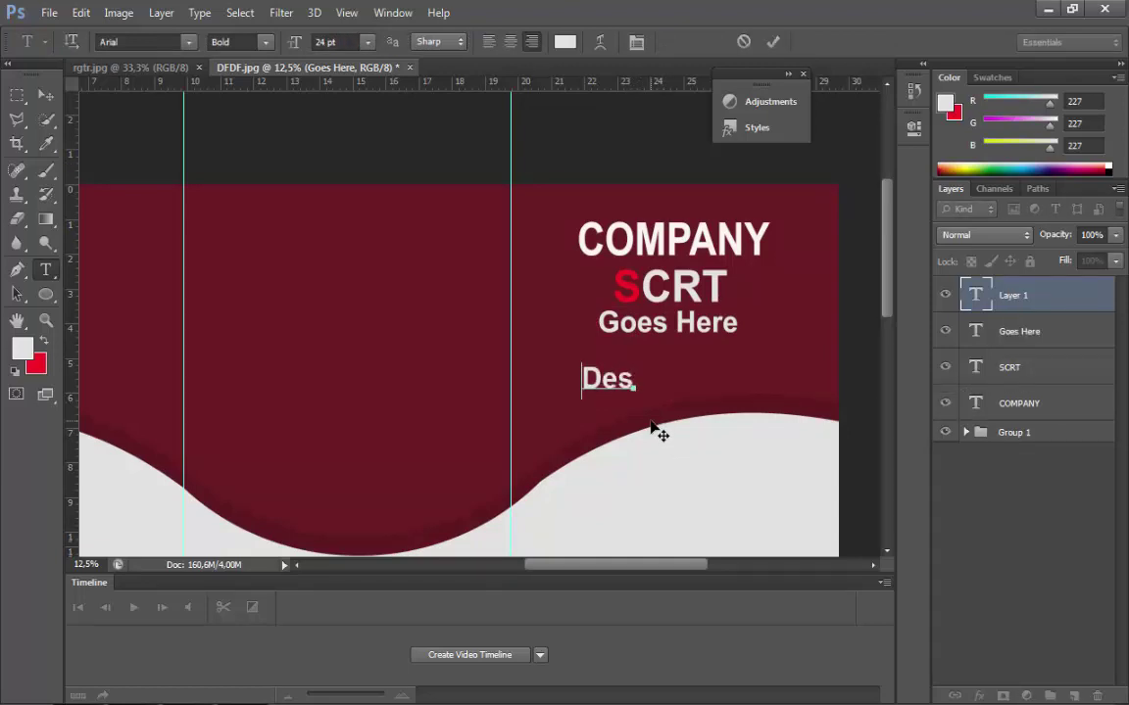
{"action": "type", "text": "ign"}
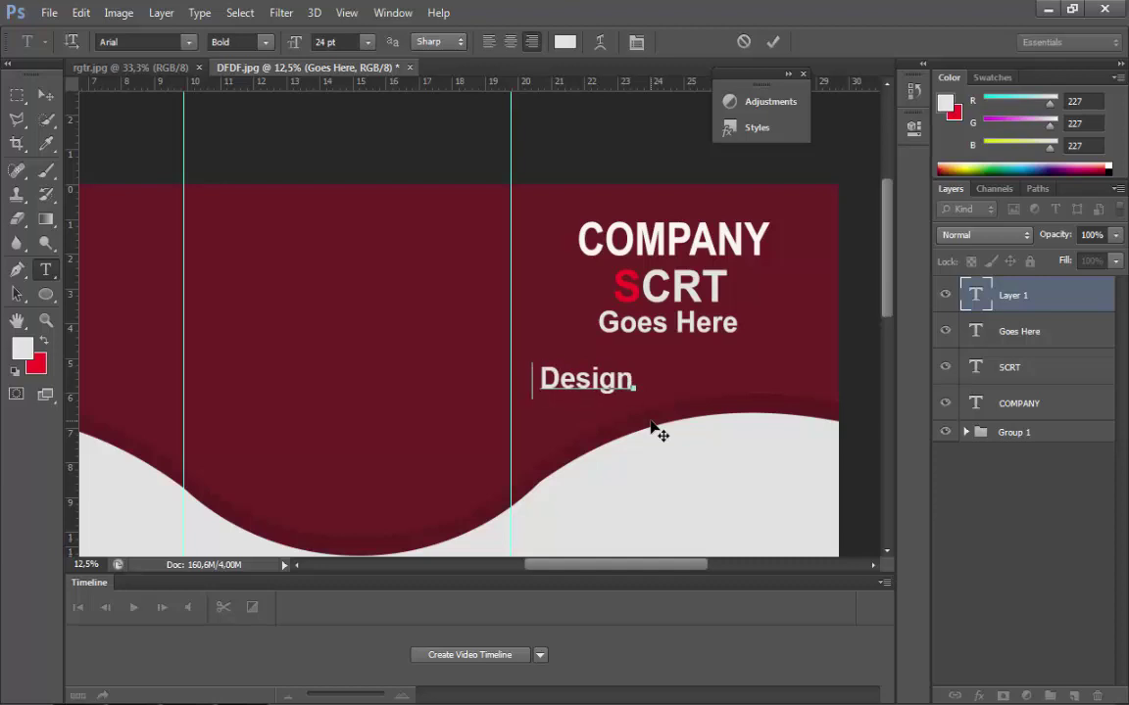
{"action": "type", "text": " Graphic"}
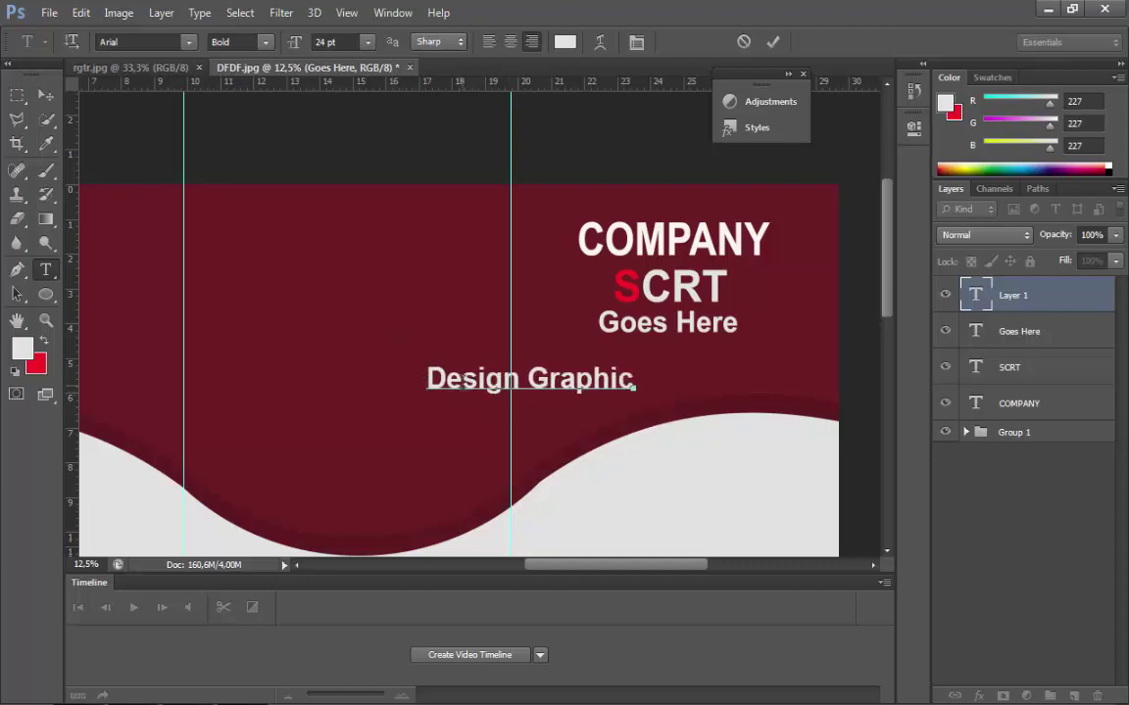
{"action": "type", "text": " creat"}
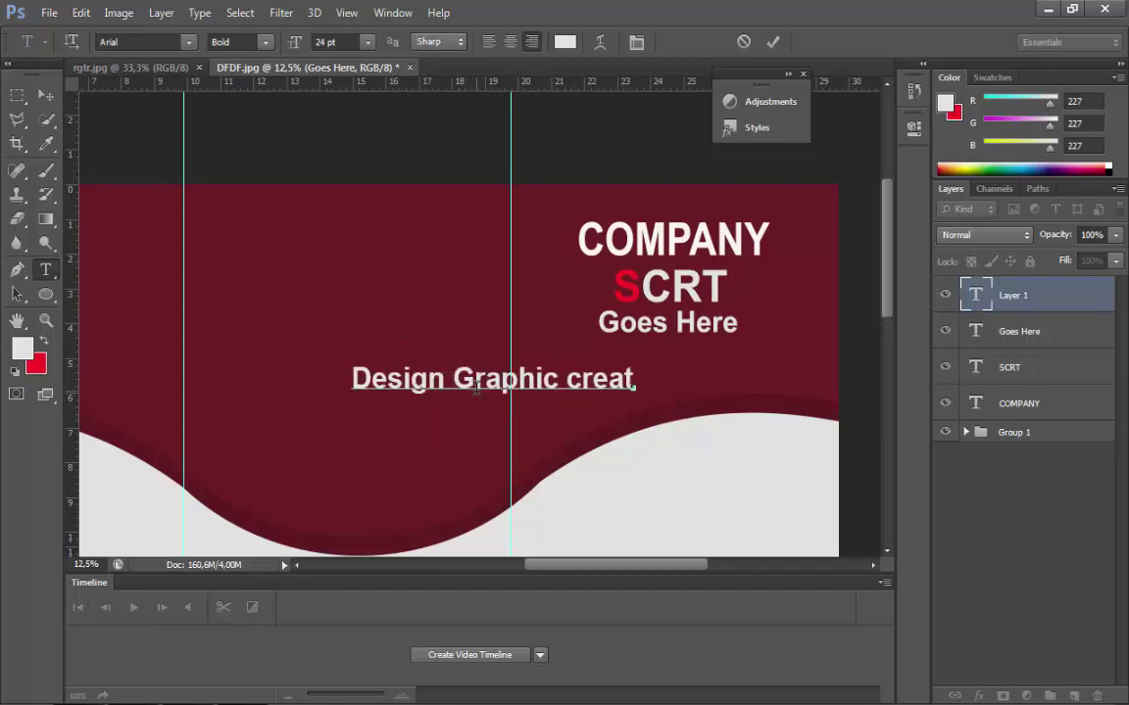
{"action": "left_click_drag", "start_coordinate": [581, 380], "coordinate": [567, 381]}
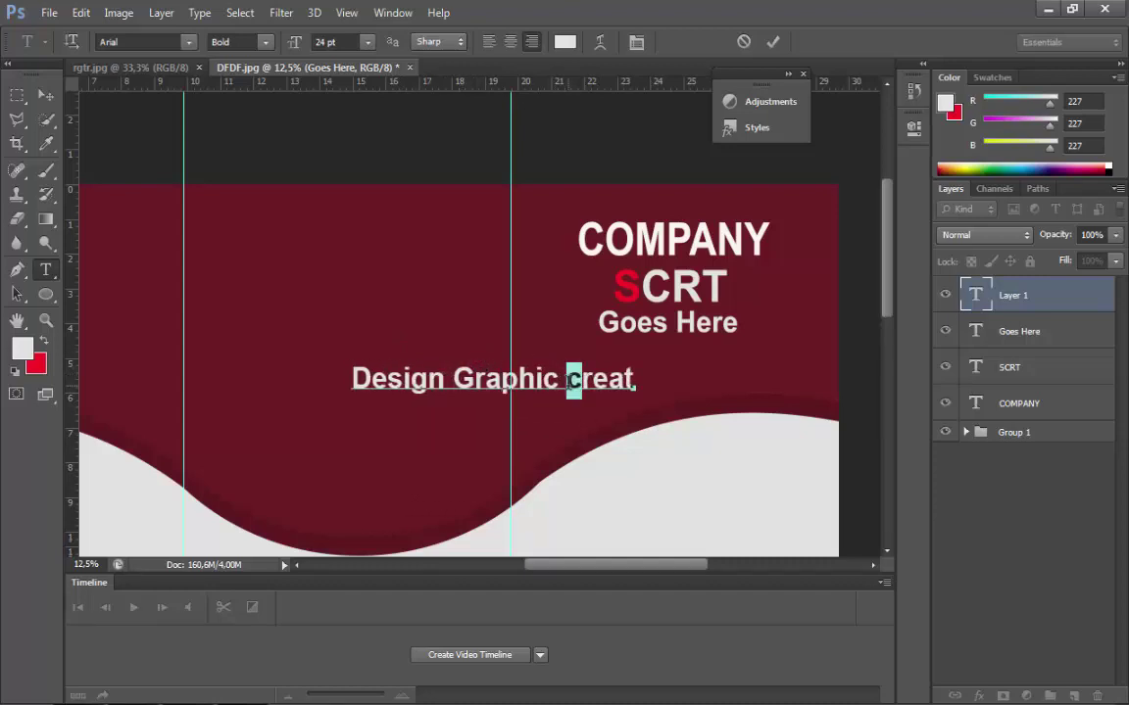
{"action": "type", "text": "C"}
{"action": "left_click", "coordinate": [46, 95]}
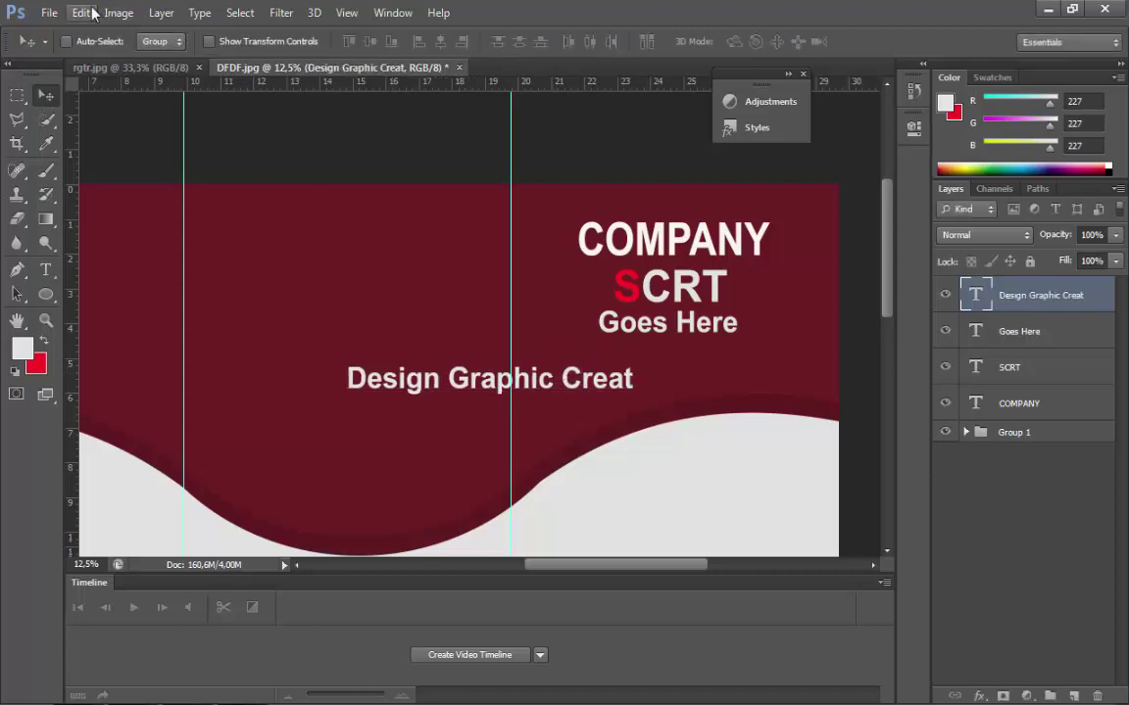
- Scale the "Design Graphic Creat" text down to about 18.5 pt and centre it directly beneath "Goes Here"
{"action": "left_click", "coordinate": [92, 12]}
{"action": "left_click", "coordinate": [138, 355]}
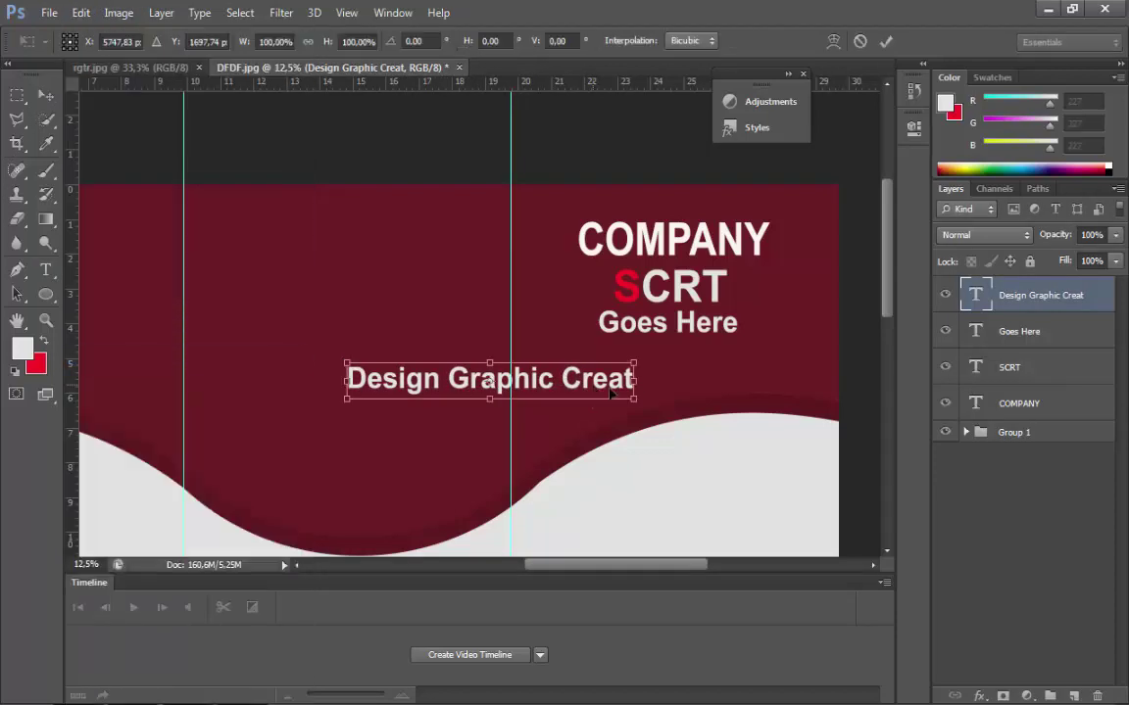
{"action": "left_click_drag", "start_coordinate": [609, 392], "coordinate": [787, 372]}
{"action": "key", "text": "Return"}
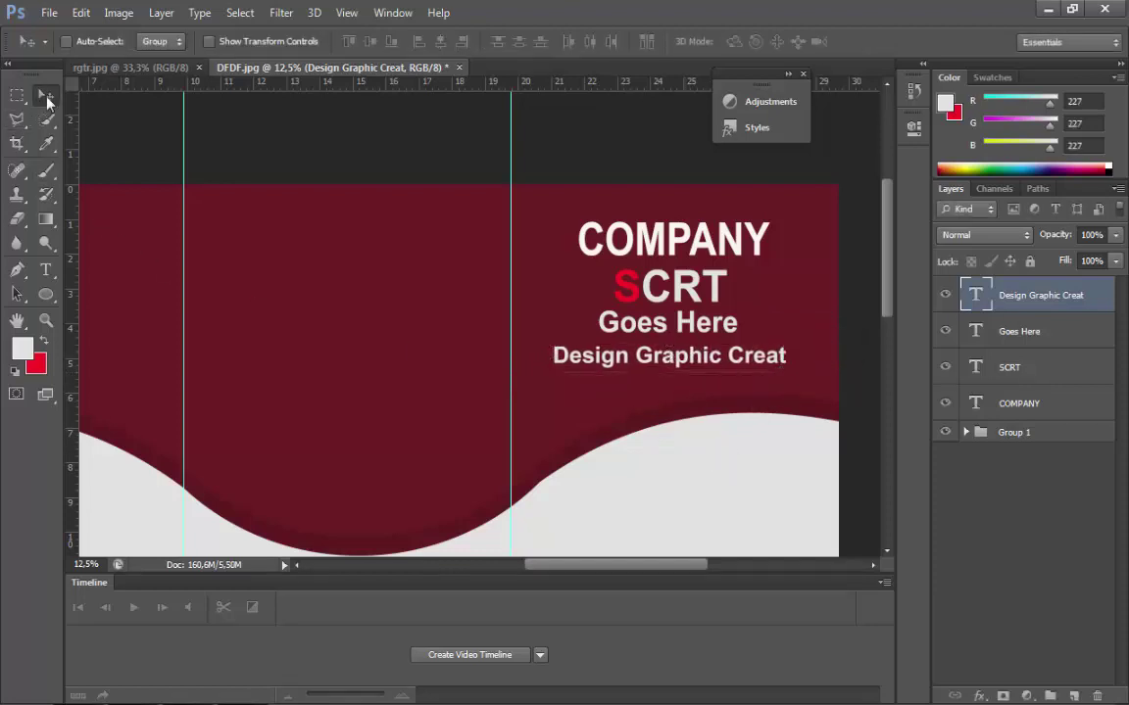
- Add the text "SCRT" in 24 pt Arial Bold in the right-hand column of the light area below the wave
{"action": "scroll", "coordinate": [456, 334], "scroll_direction": "down", "scroll_amount": 2}
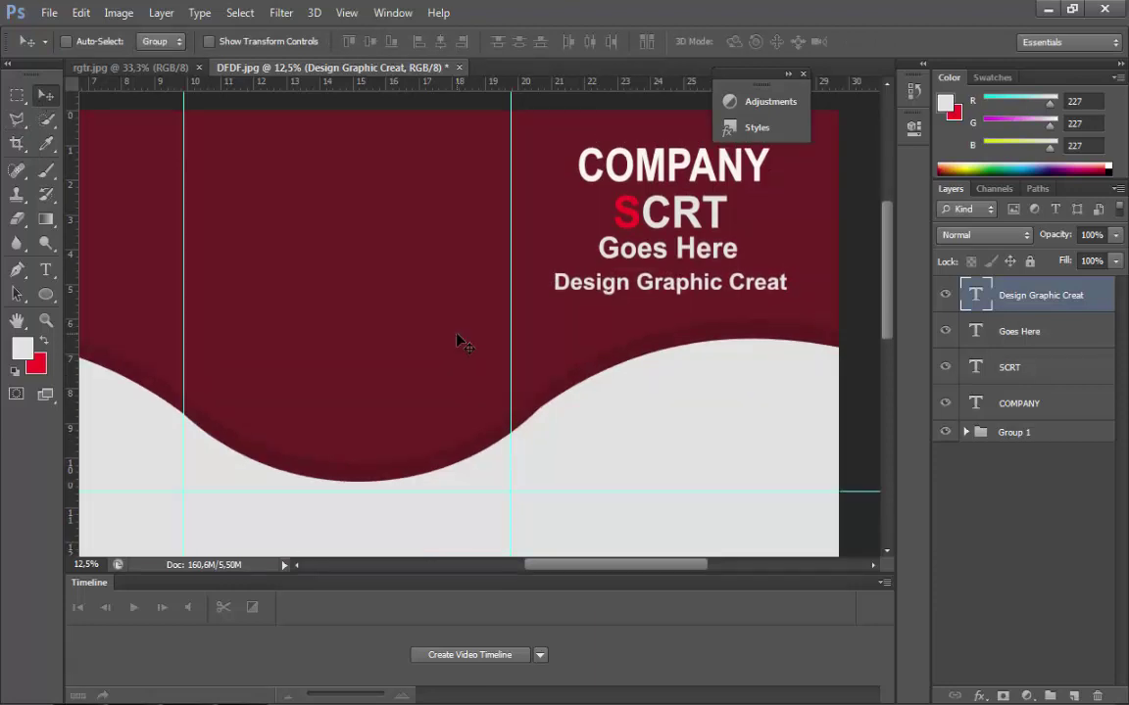
{"action": "scroll", "coordinate": [460, 343], "scroll_direction": "up", "scroll_amount": 2}
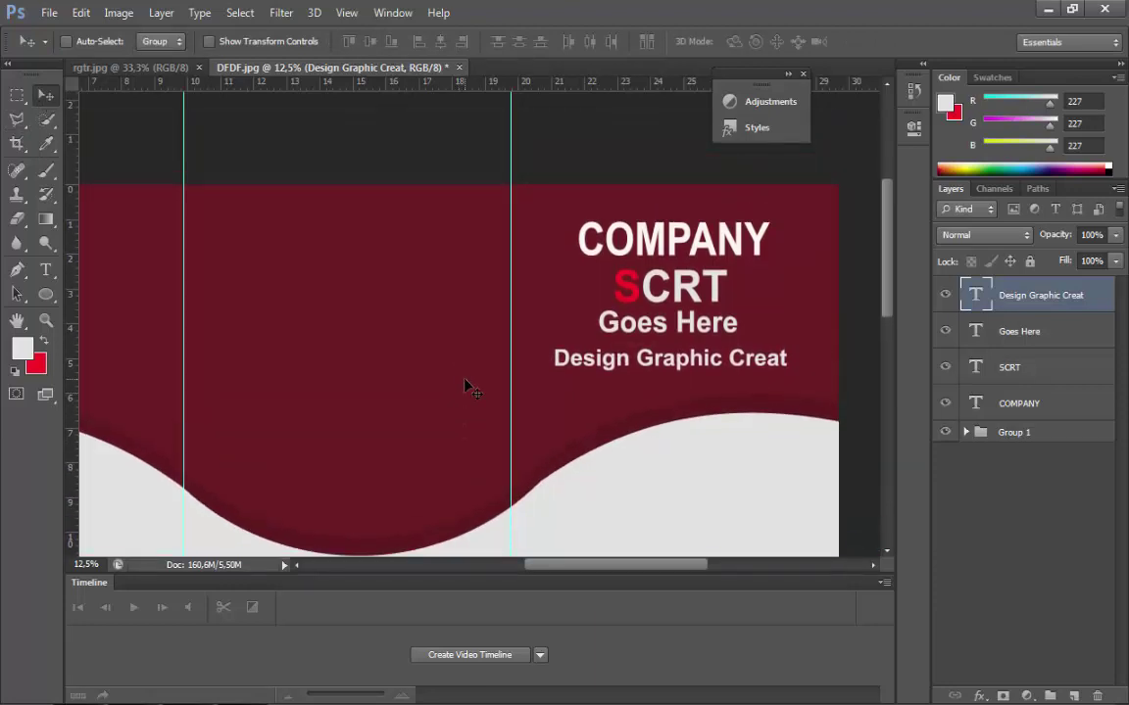
{"action": "left_click", "coordinate": [46, 319]}
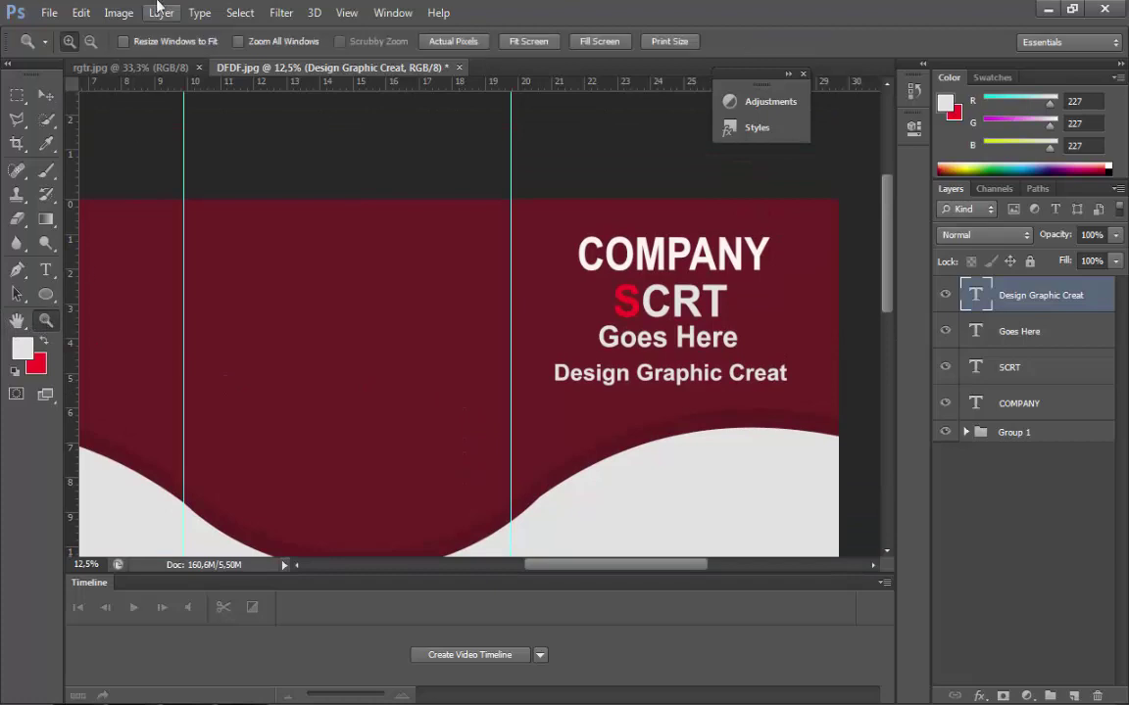
{"action": "left_click", "coordinate": [91, 42]}
{"action": "left_click", "coordinate": [308, 139]}
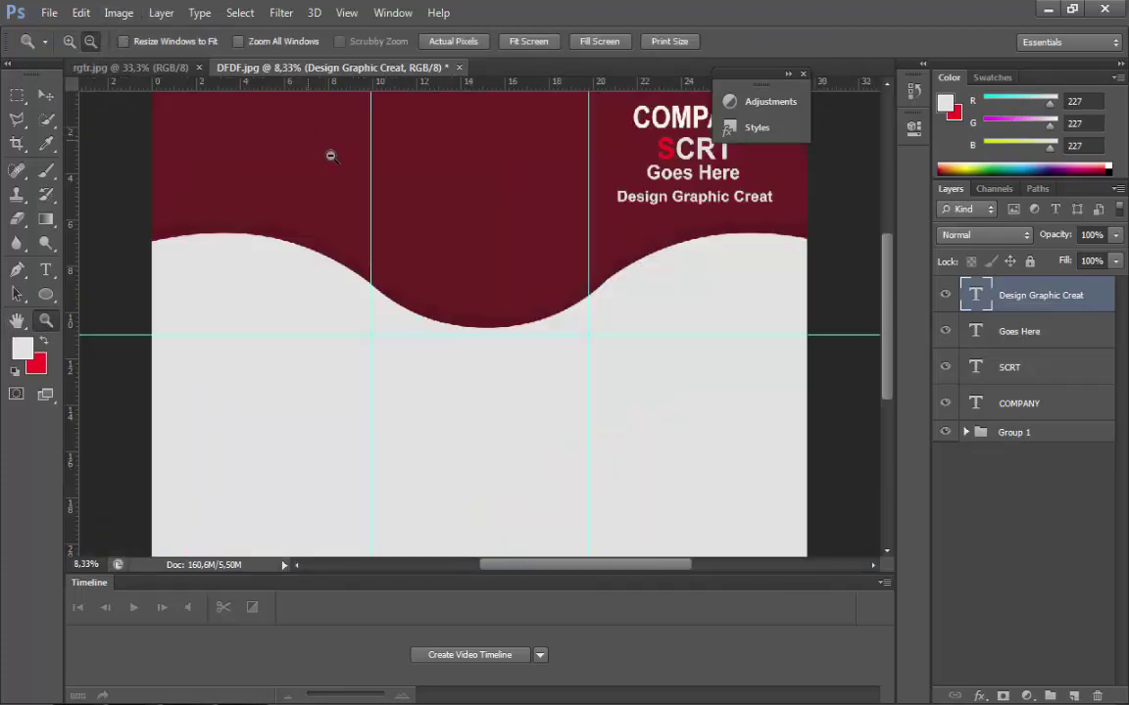
{"action": "scroll", "coordinate": [392, 196], "scroll_direction": "up", "scroll_amount": 1}
{"action": "scroll", "coordinate": [414, 211], "scroll_direction": "up", "scroll_amount": 1}
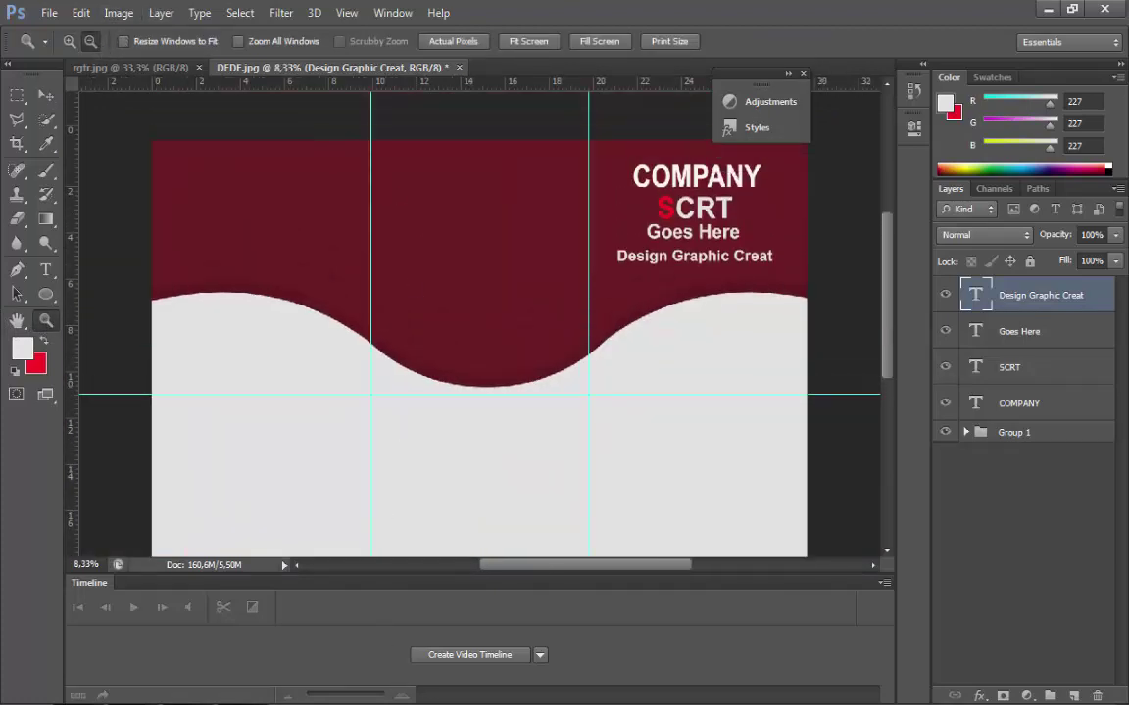
{"action": "left_click", "coordinate": [489, 400]}
{"action": "left_click", "coordinate": [45, 270]}
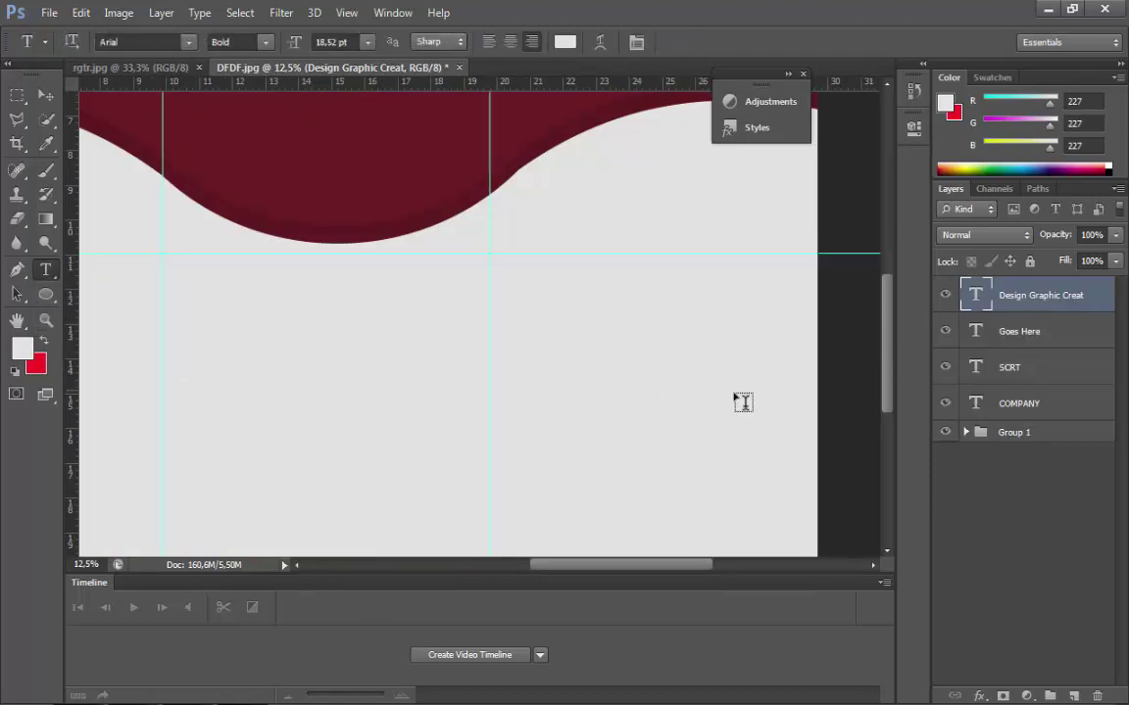
{"action": "left_click", "coordinate": [663, 413]}
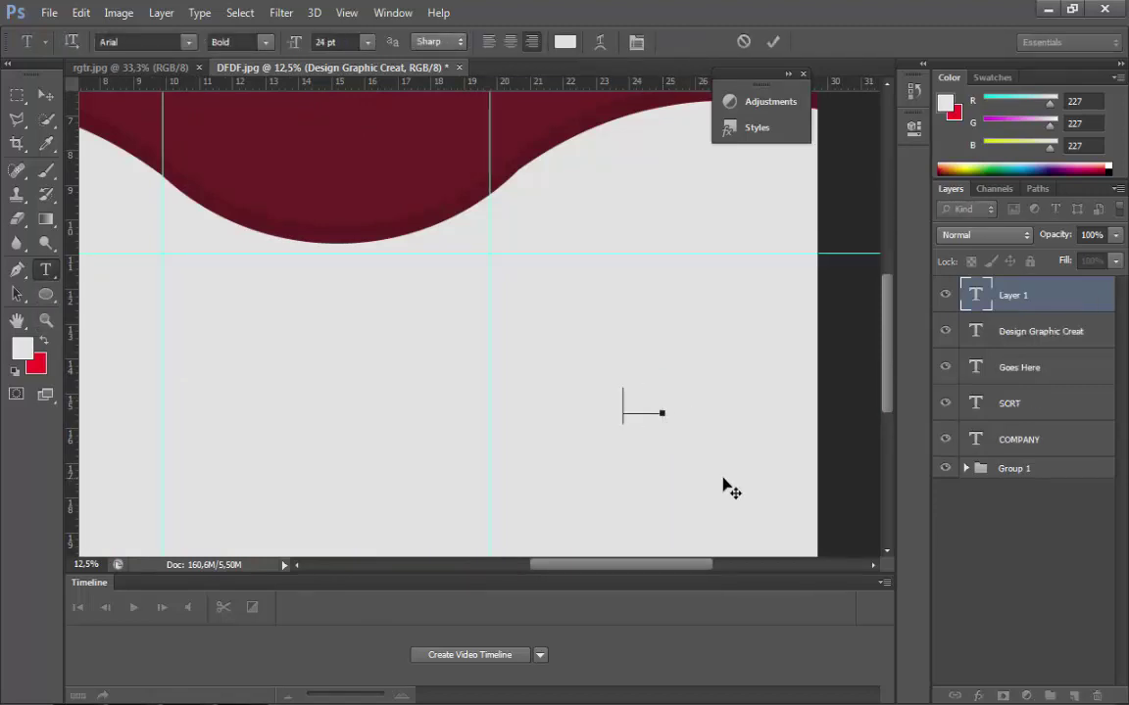
- Recolour the new "SCRT" text with the header's dark red, RGB 106, 31, 36
{"action": "double_click", "coordinate": [650, 402]}
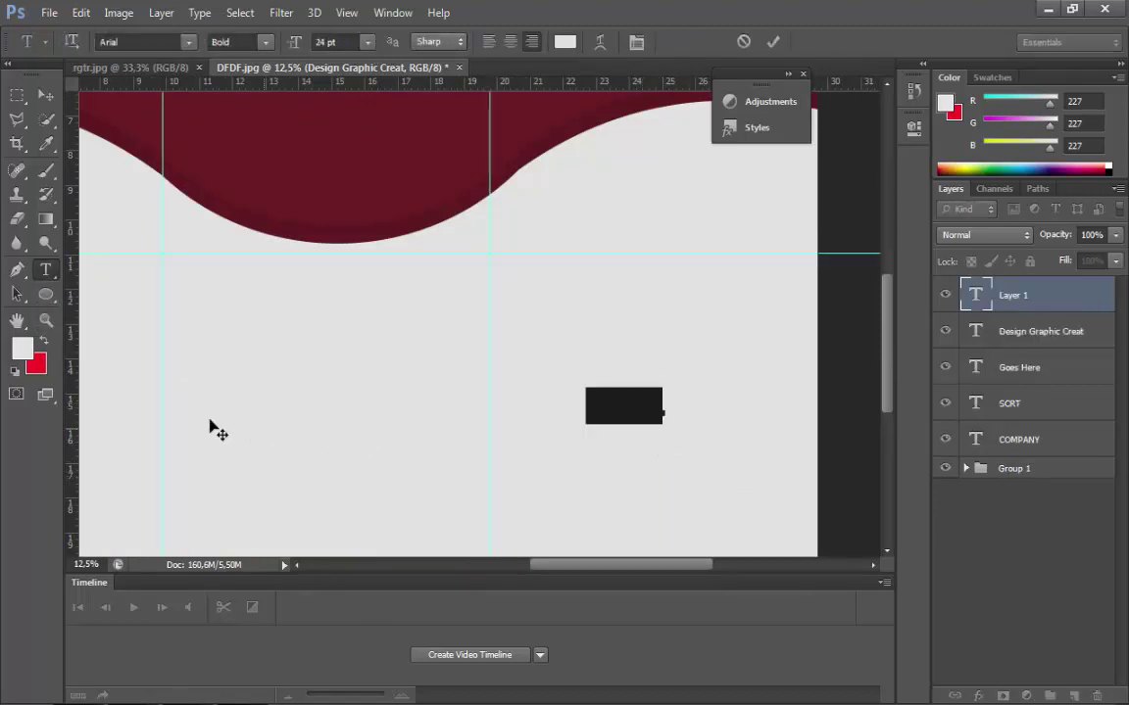
{"action": "left_click", "coordinate": [39, 362]}
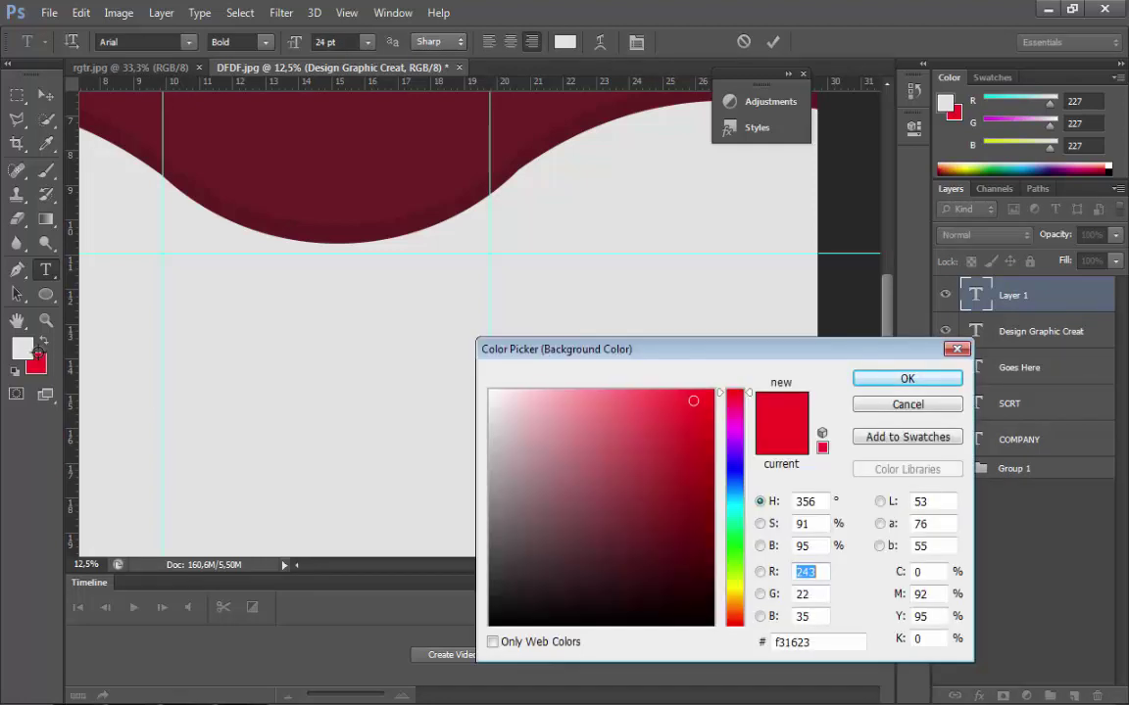
{"action": "left_click", "coordinate": [335, 170]}
{"action": "left_click", "coordinate": [864, 378]}
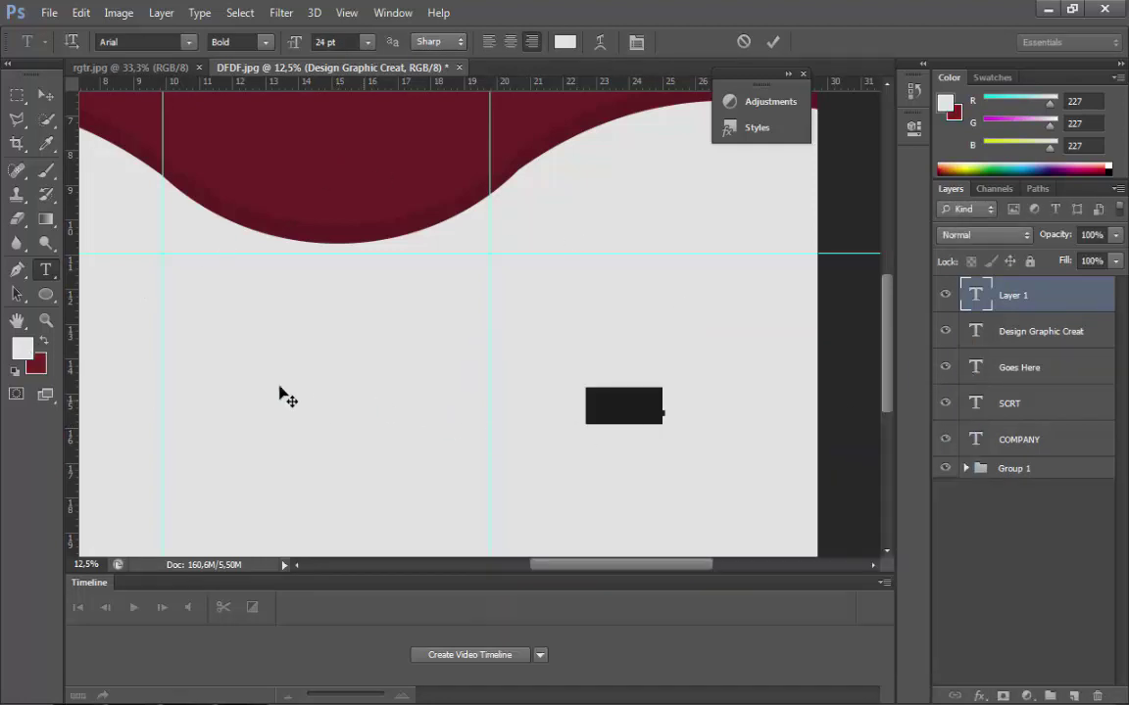
{"action": "left_click", "coordinate": [43, 340]}
{"action": "left_click", "coordinate": [45, 95]}
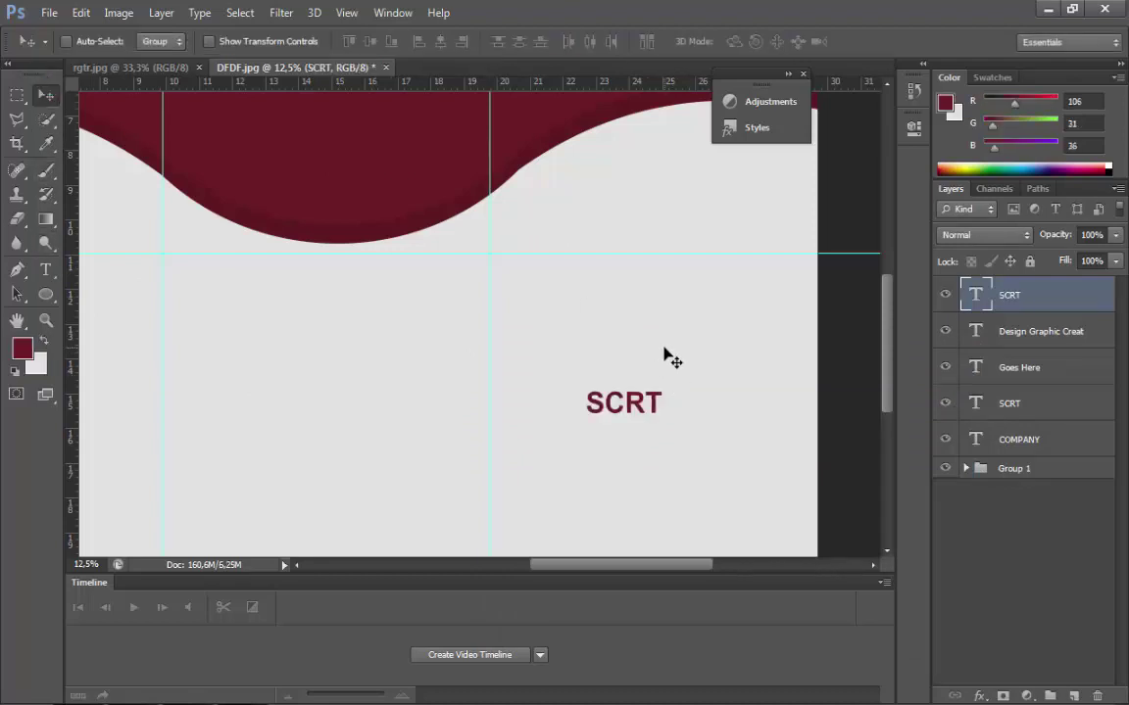
- Enlarge the dark red "SCRT" text slightly and move it a little lower in the right-hand column
{"action": "left_click", "coordinate": [78, 13]}
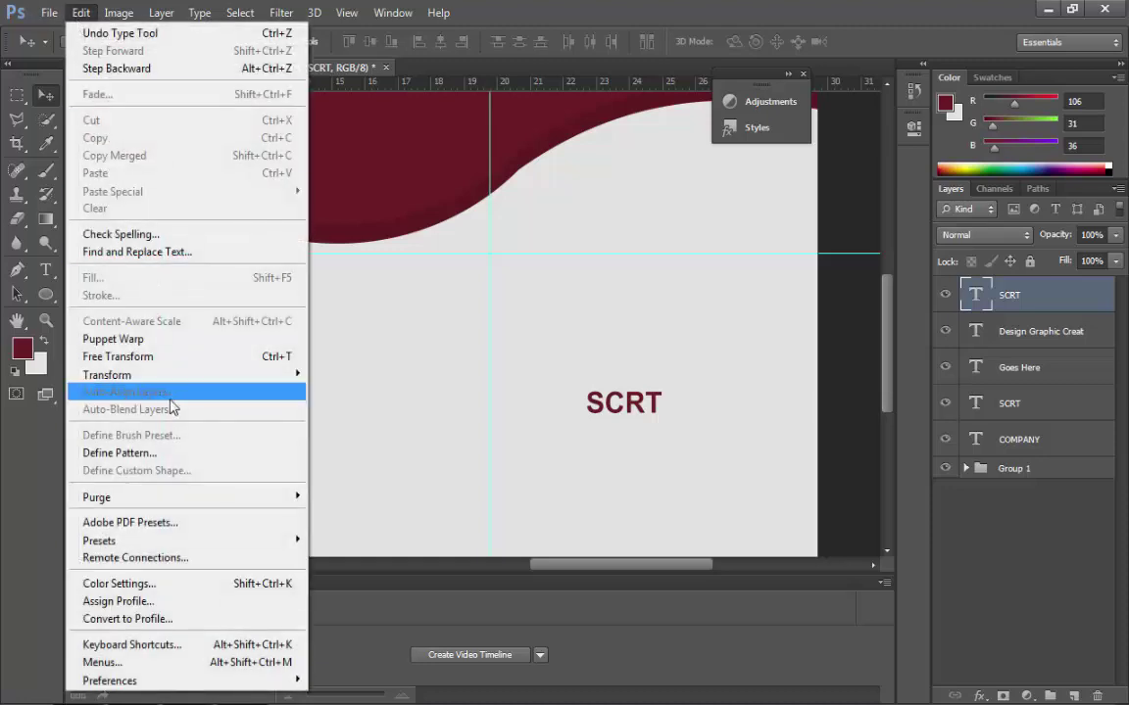
{"action": "left_click", "coordinate": [174, 356]}
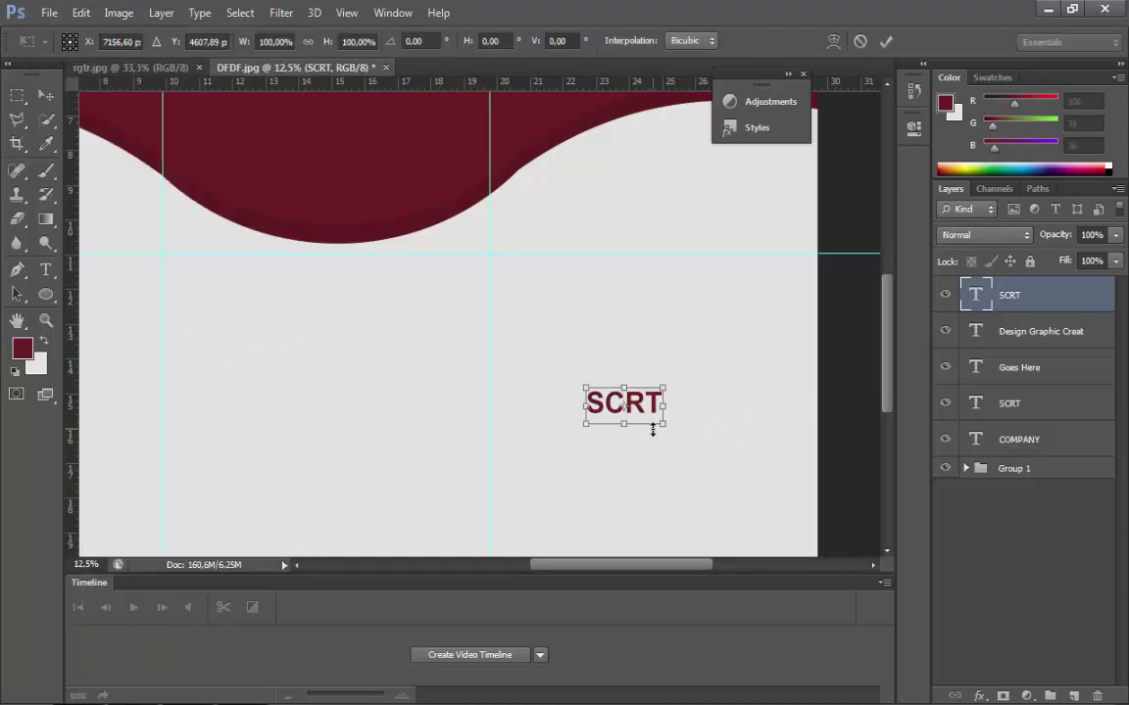
{"action": "left_click_drag", "start_coordinate": [665, 429], "coordinate": [643, 441]}
{"action": "key", "text": "Return"}
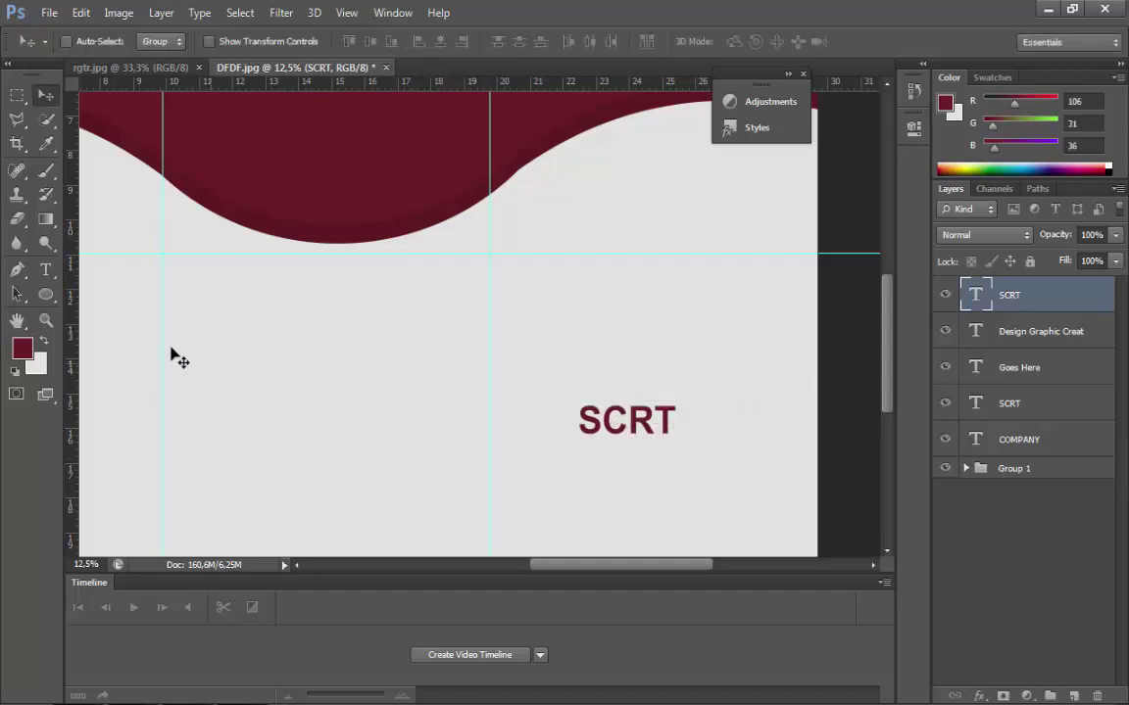
- Add the text "GRA" in 48 pt Arial Bold below and to the left of the dark red "SCRT"
{"action": "left_click", "coordinate": [45, 270]}
{"action": "left_click", "coordinate": [506, 526]}
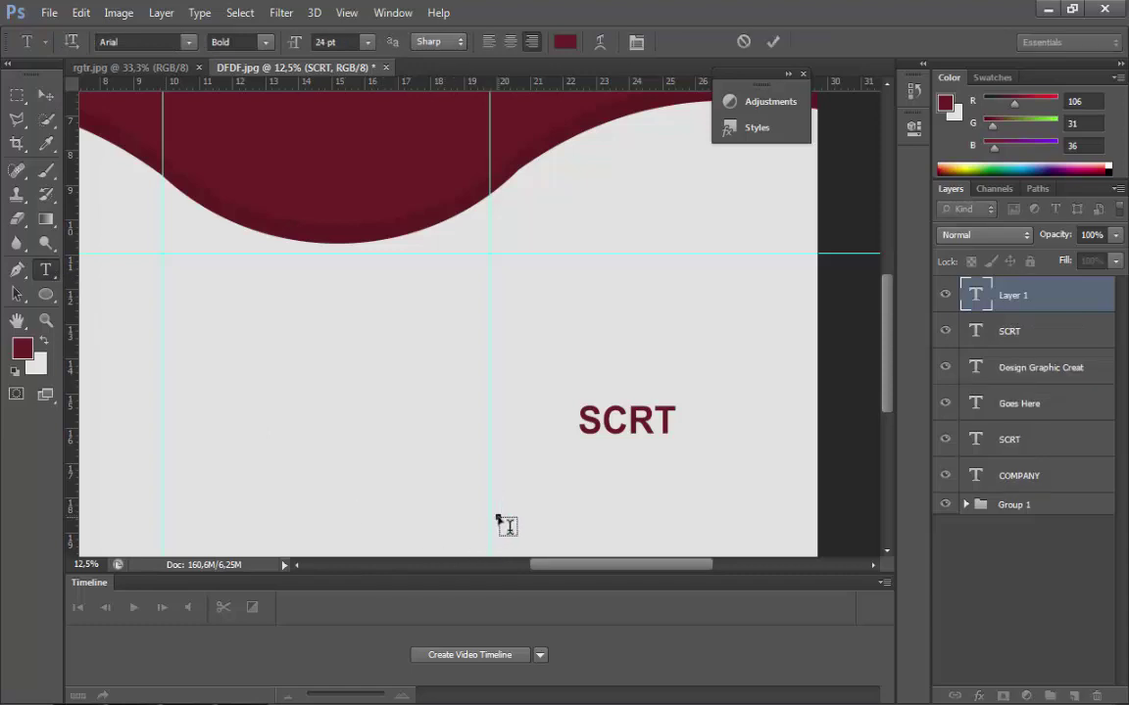
{"action": "key", "text": "ctrl+a"}
{"action": "left_click", "coordinate": [368, 42]}
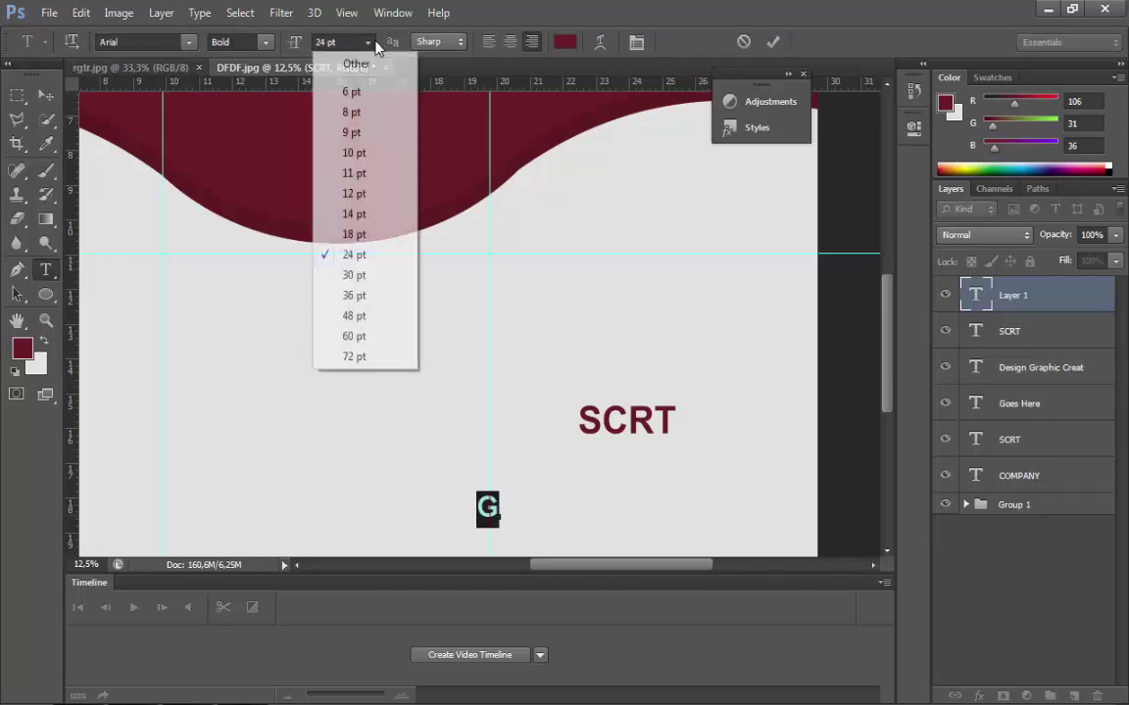
{"action": "left_click", "coordinate": [365, 316]}
{"action": "left_click", "coordinate": [498, 499]}
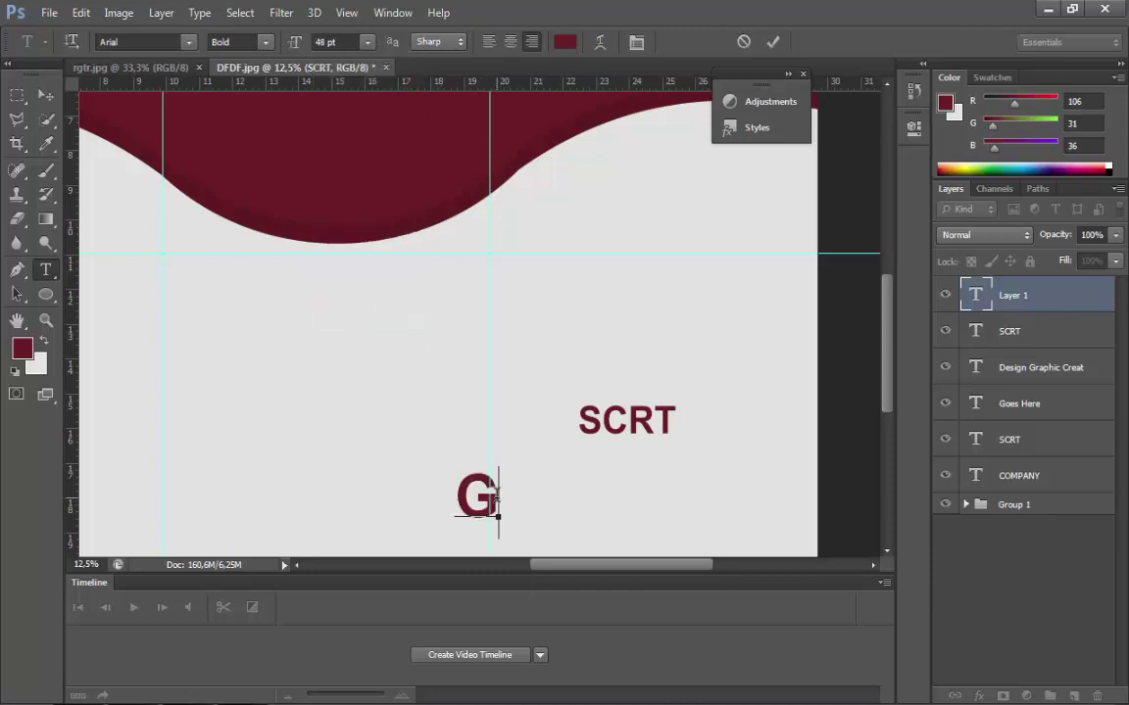
{"action": "type", "text": "R"}
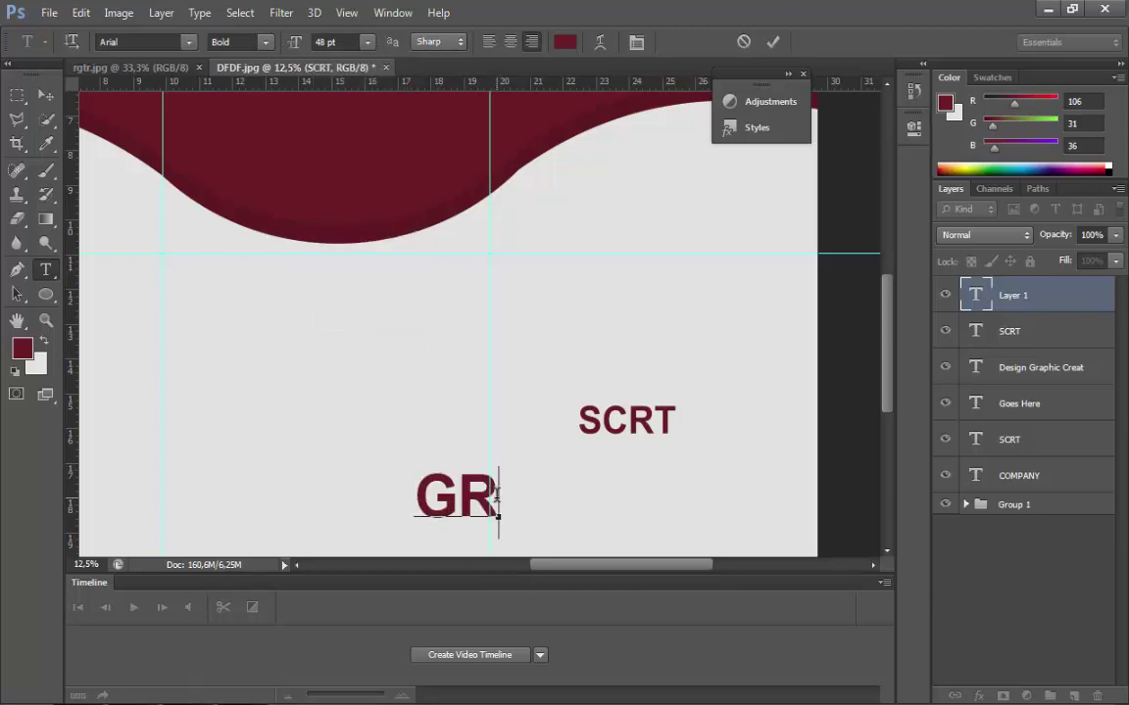
{"action": "type", "text": "A"}
- Recolour the whole "GRA" text bright red, RGB 221, 23, 37
{"action": "key", "text": "ctrl+a"}
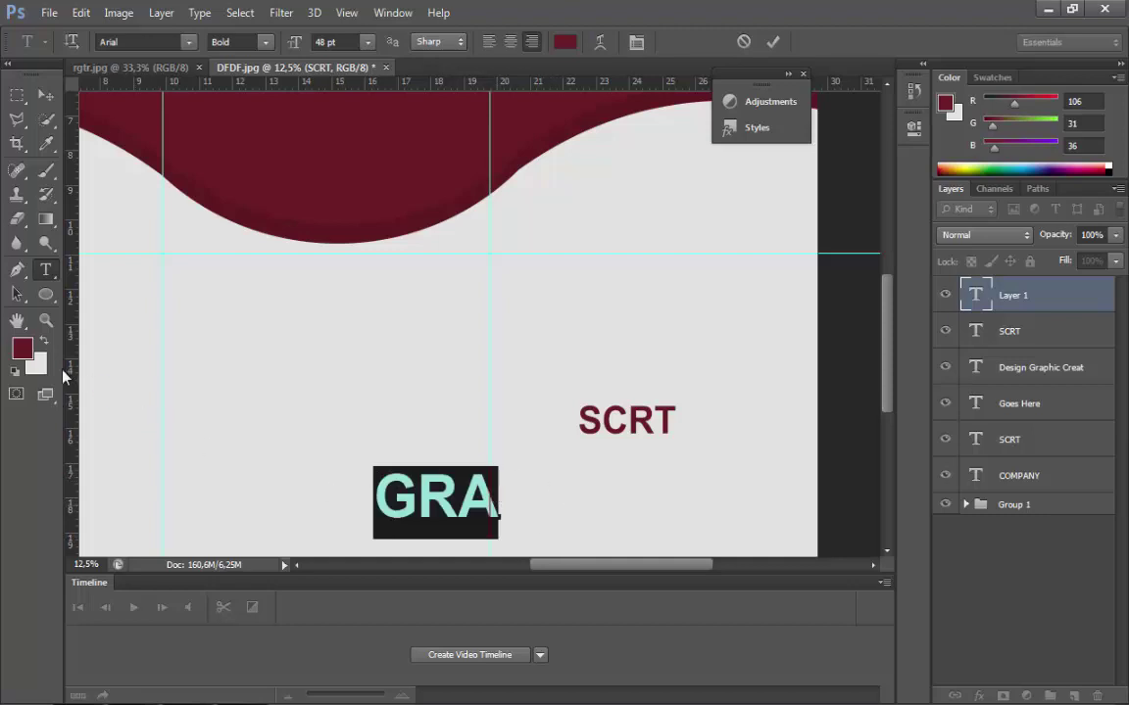
{"action": "left_click", "coordinate": [26, 350]}
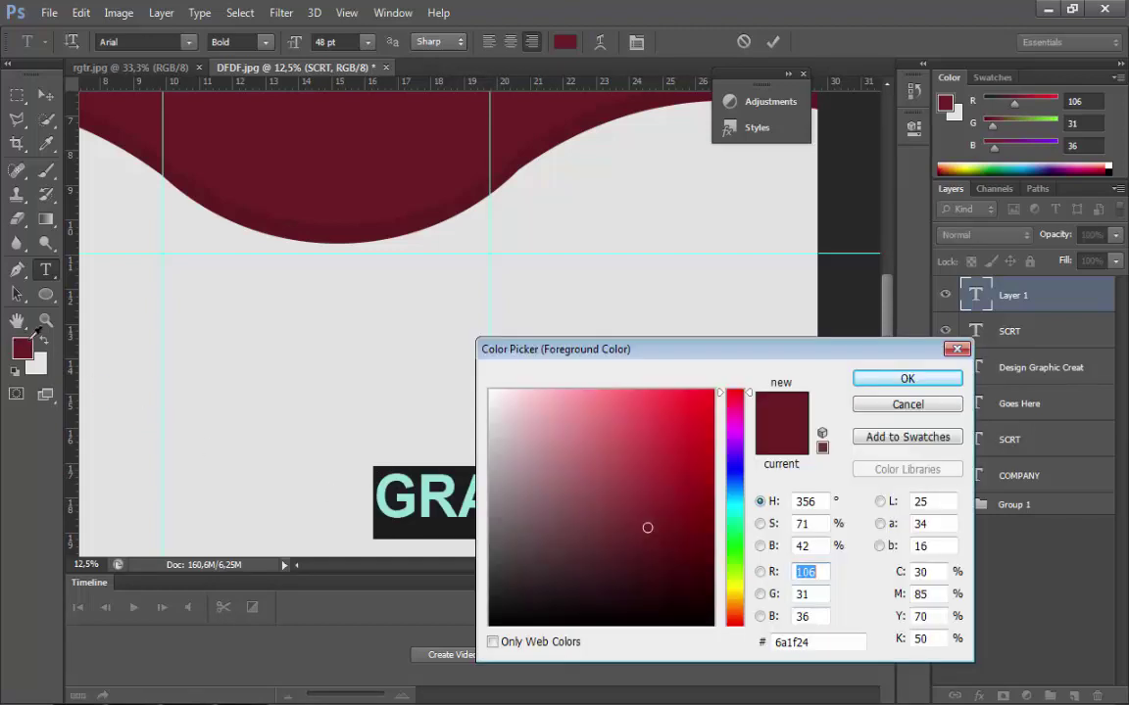
{"action": "left_click", "coordinate": [690, 421]}
{"action": "left_click", "coordinate": [882, 380]}
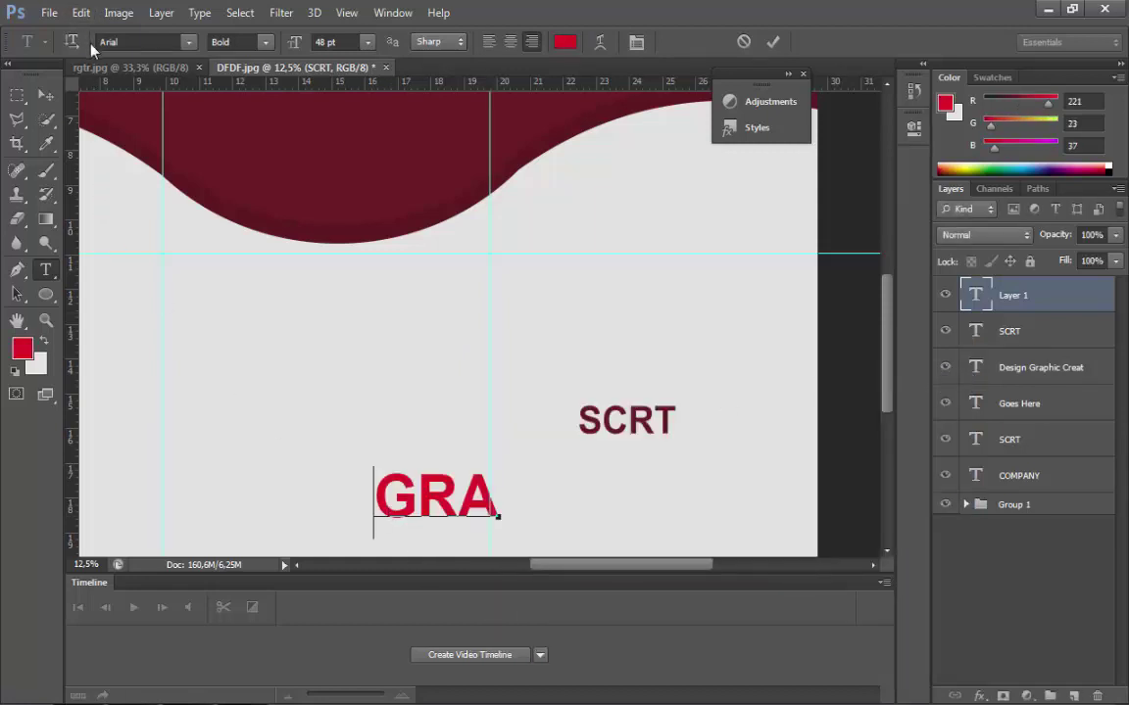
- Scale the "GRA" text to 57.49% width and 60.44% height and place it under the left part of "SCRT"
{"action": "left_click", "coordinate": [81, 13]}
{"action": "left_click", "coordinate": [117, 356]}
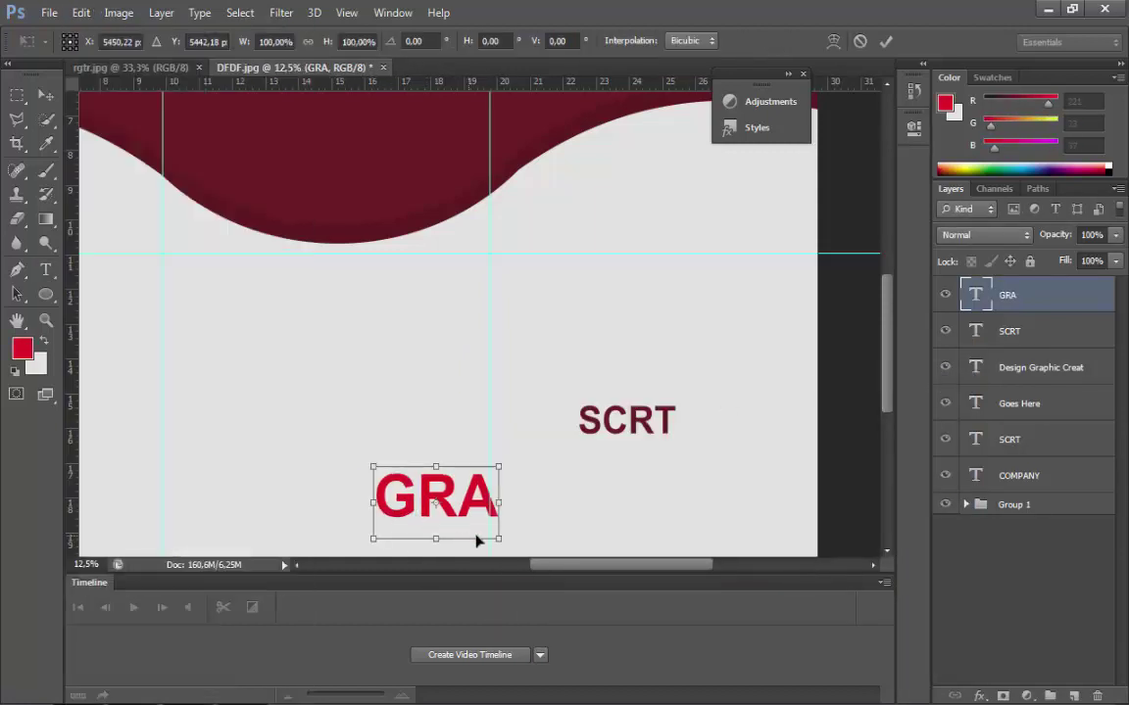
{"action": "left_click_drag", "start_coordinate": [498, 538], "coordinate": [613, 477]}
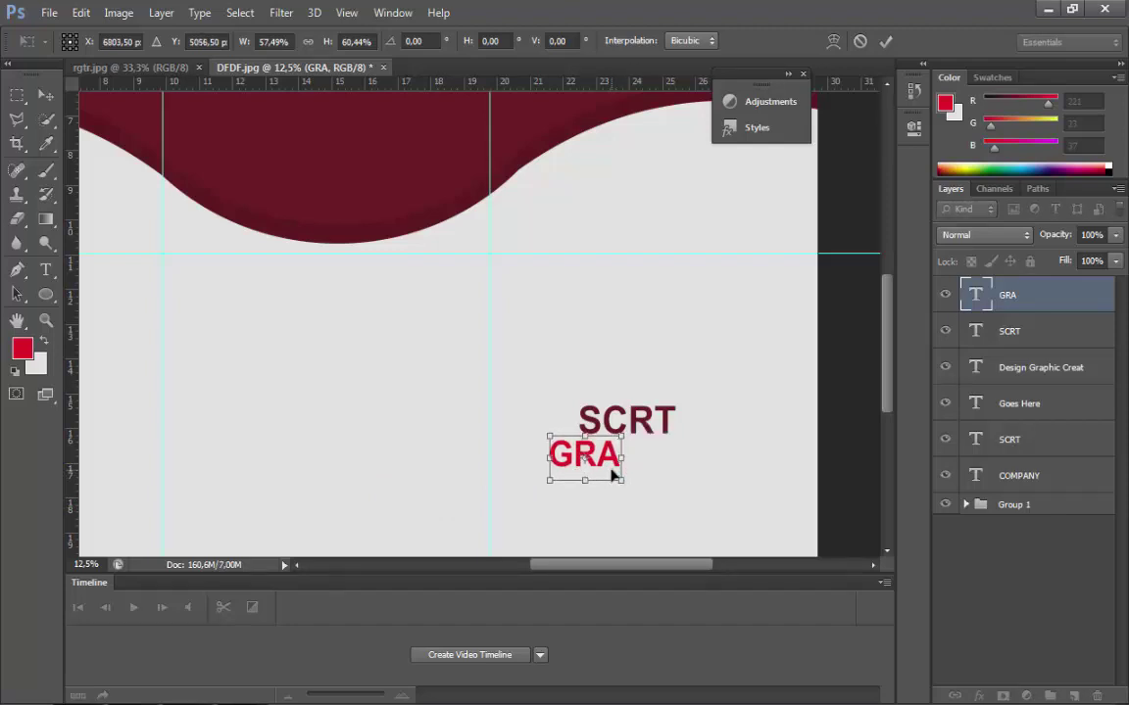
{"action": "key", "text": "Return"}
- Add the text "PHIC" in 48 pt Arial Bold below and to the right of the red "GRA"
{"action": "key", "text": "t"}
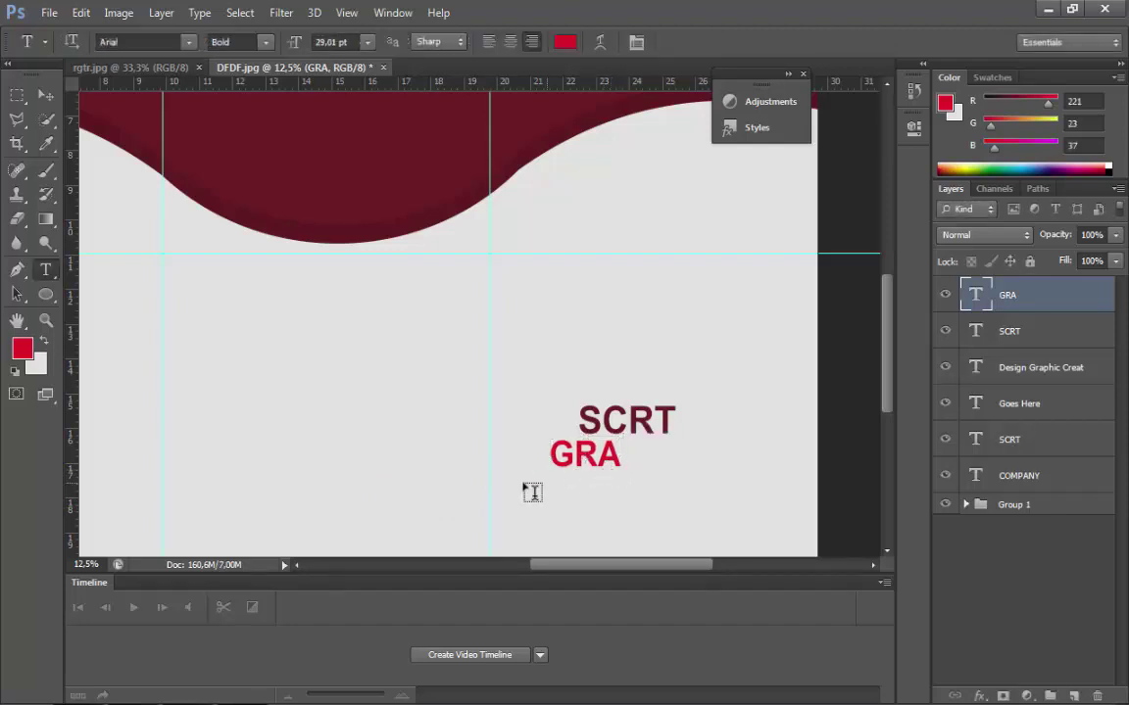
{"action": "left_click", "coordinate": [717, 520]}
{"action": "type", "text": "PHIC"}
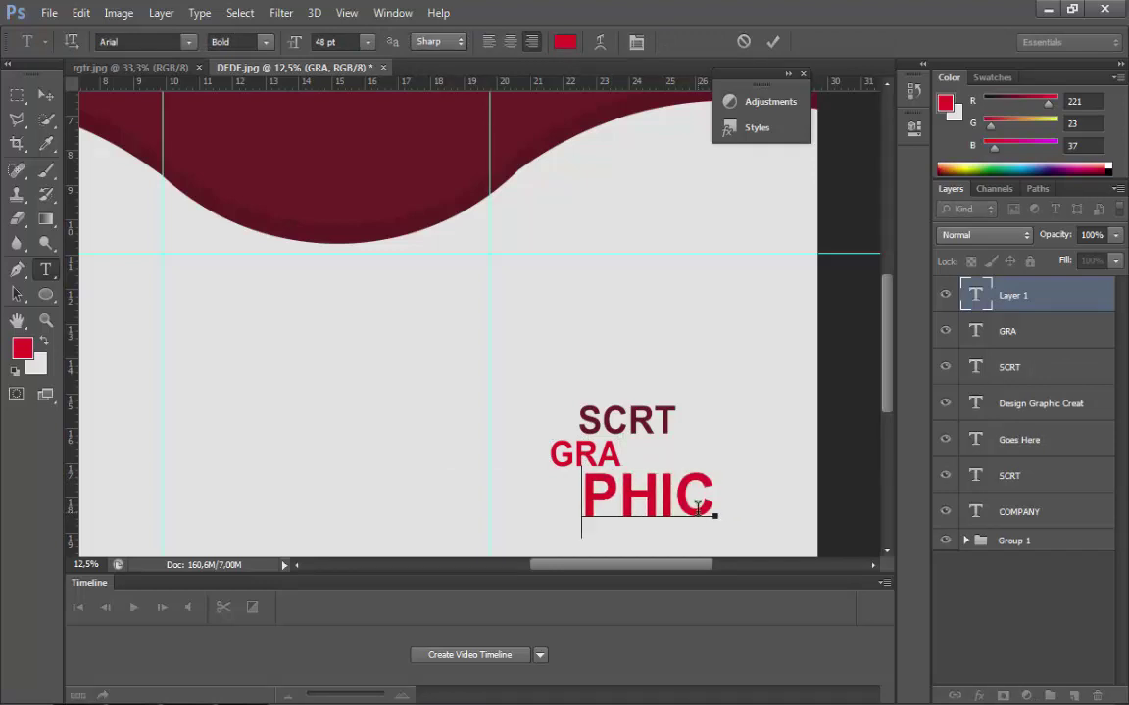
- Recolour the whole "PHIC" text with the header's dark red, RGB 106, 31, 36
{"action": "key", "text": "ctrl+a"}
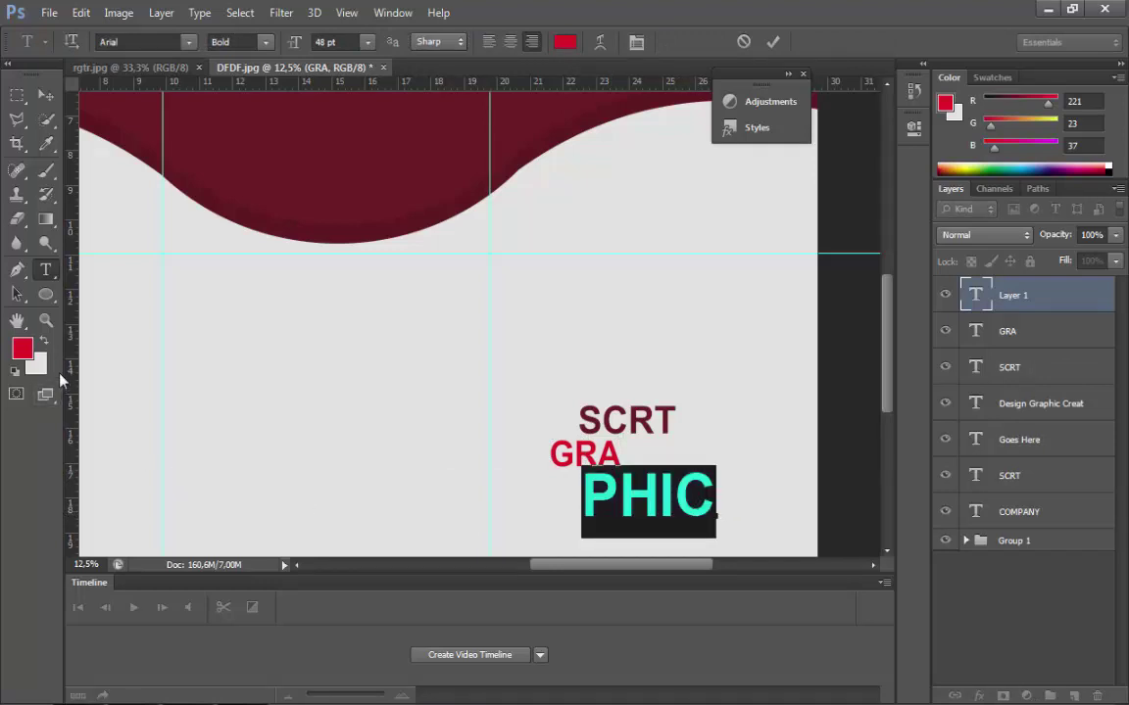
{"action": "left_click", "coordinate": [27, 345]}
{"action": "left_click", "coordinate": [323, 226]}
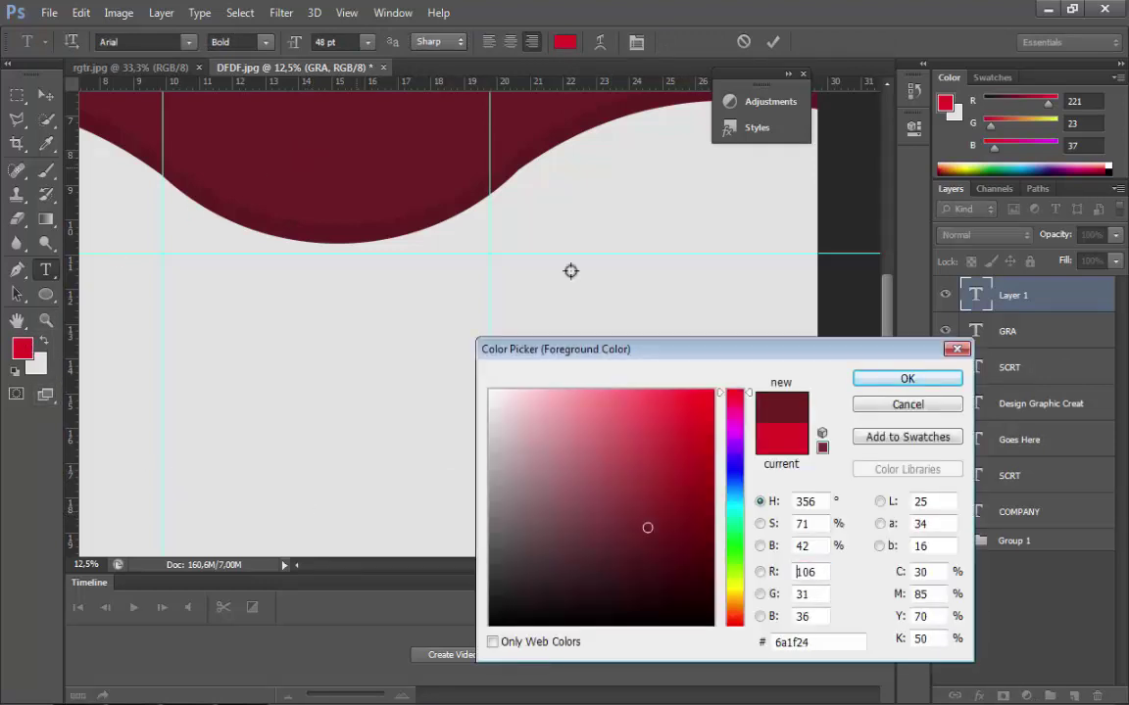
{"action": "left_click", "coordinate": [895, 385]}
{"action": "left_click", "coordinate": [627, 483]}
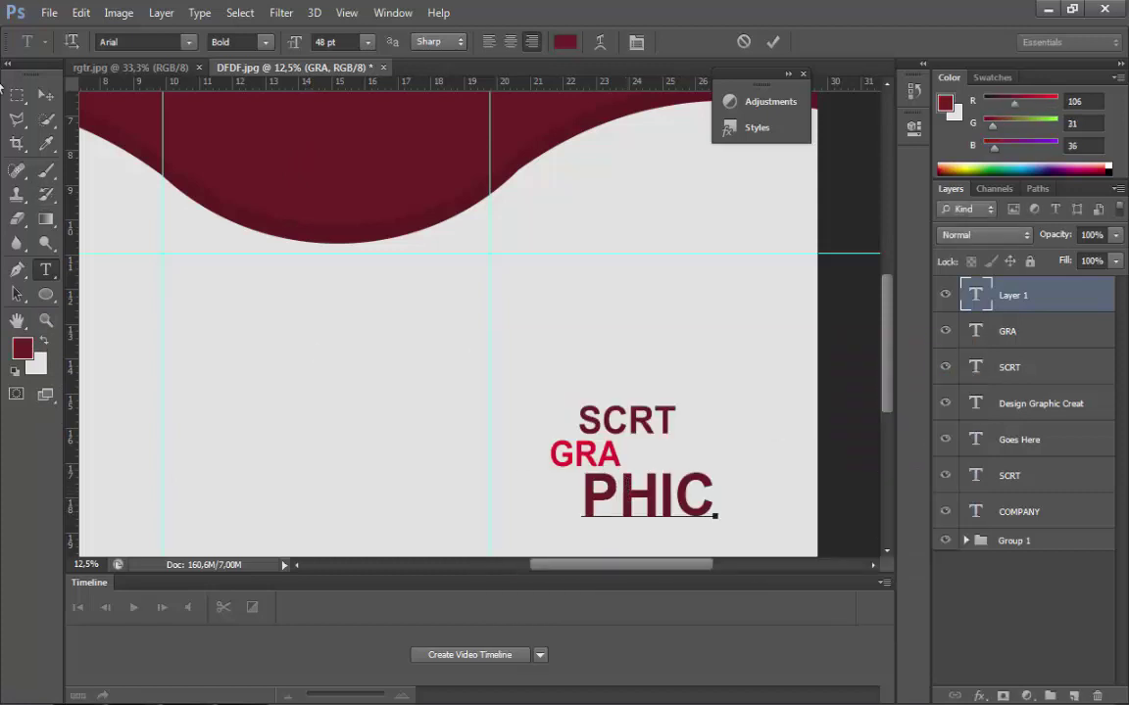
- Scale "PHIC" to 66.90% width and 62.99% height and align it directly after "GRA" so the two read as one word
{"action": "left_click", "coordinate": [47, 12]}
{"action": "mouse_move", "coordinate": [80, 11]}
{"action": "left_click", "coordinate": [187, 365]}
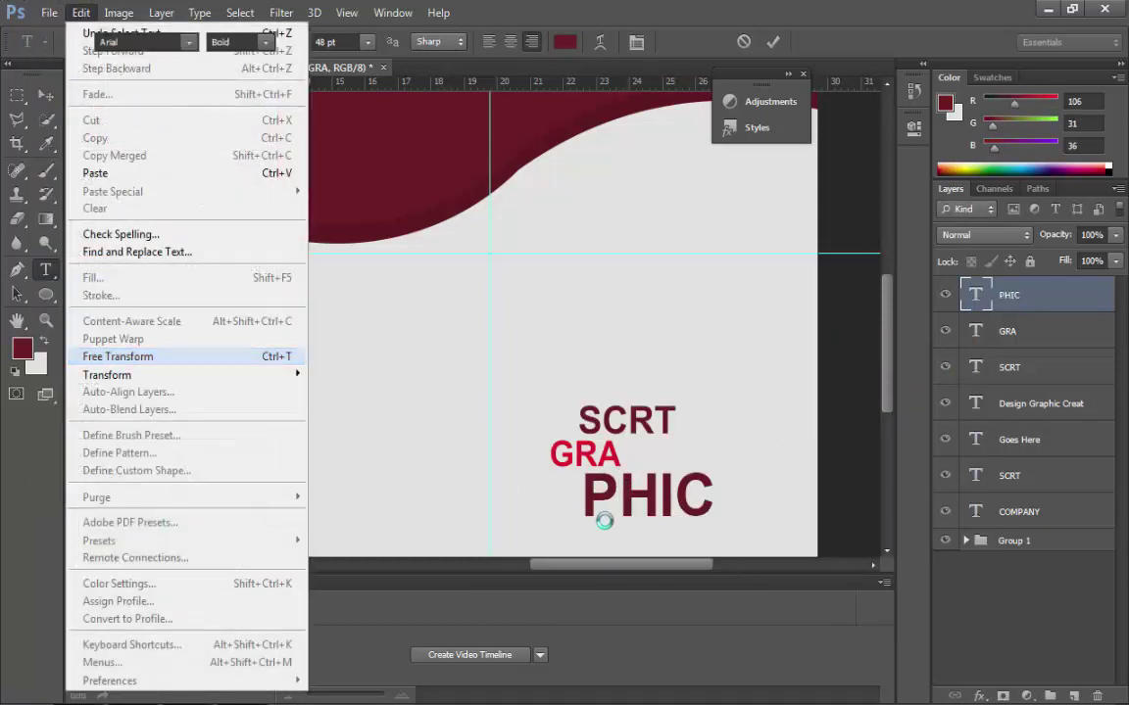
{"action": "left_click_drag", "start_coordinate": [674, 522], "coordinate": [730, 477]}
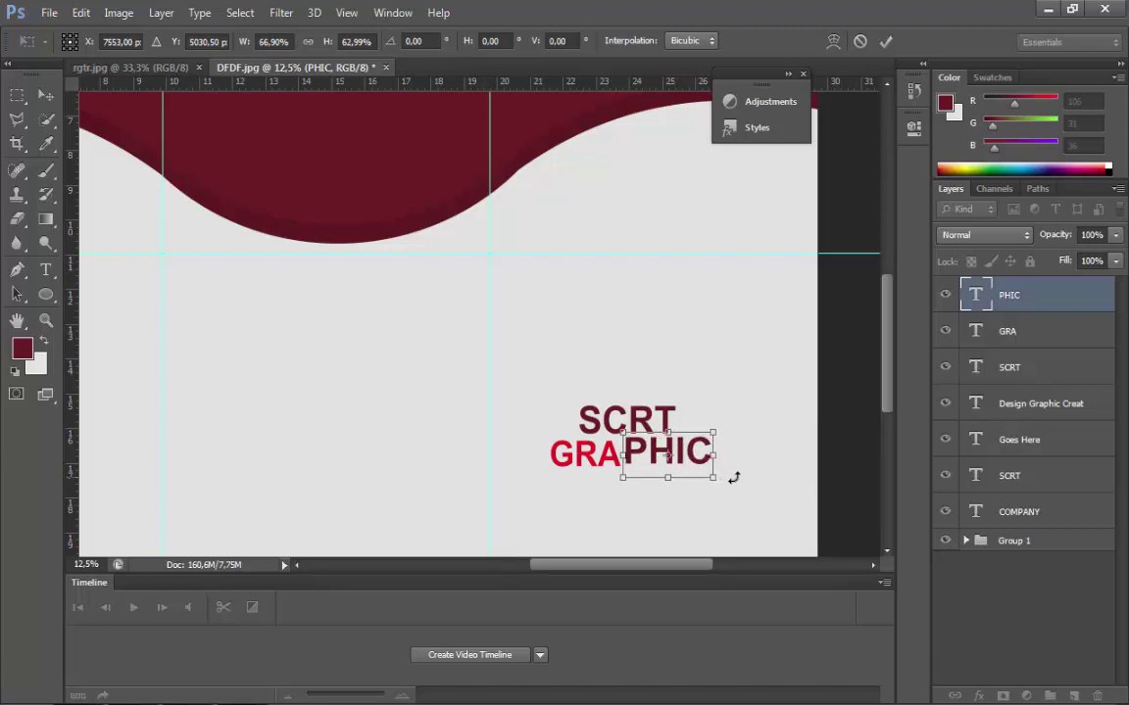
{"action": "key", "text": "shift+Left"}
{"action": "key", "text": "shift+Left"}
{"action": "key", "text": "Down"}
{"action": "key", "text": "Down"}
{"action": "key", "text": "Down"}
{"action": "key", "text": "Down"}
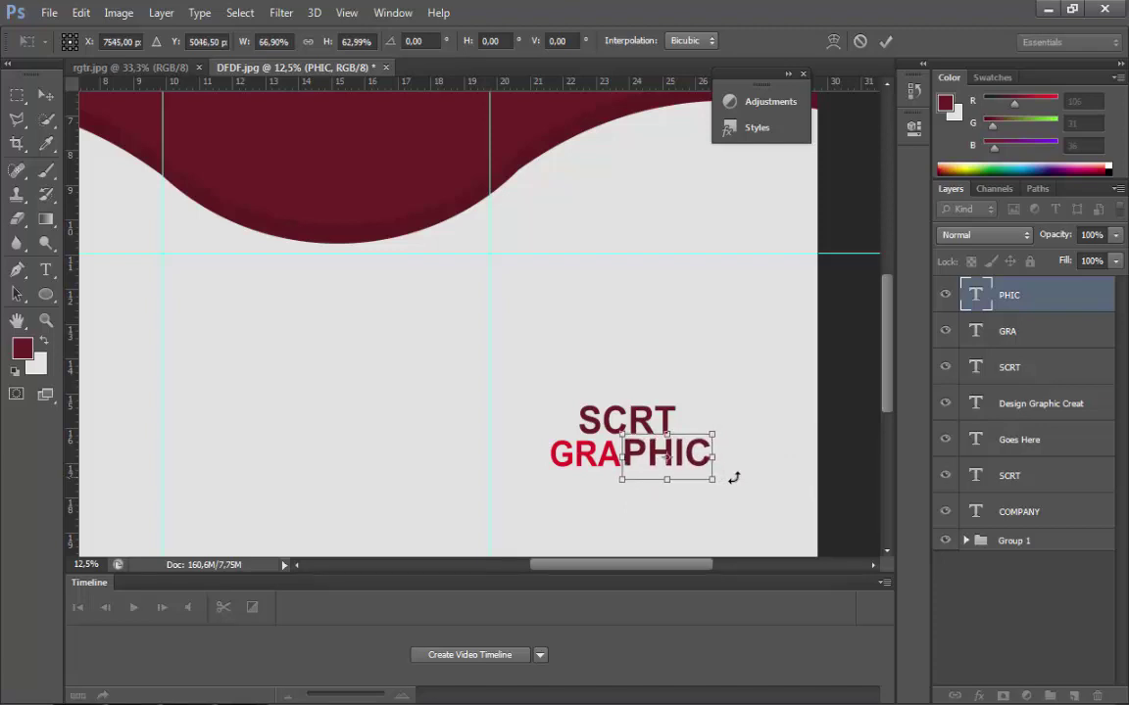
{"action": "key", "text": "Return"}
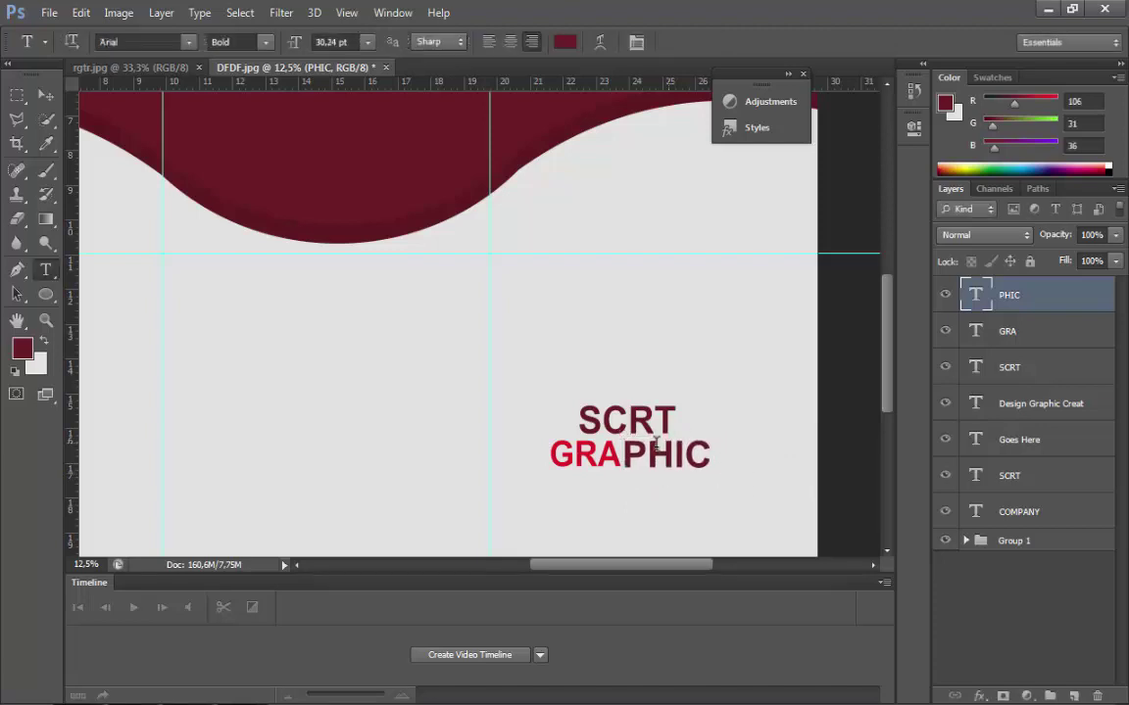
- Recolour the "SCRT" text above "GRAPHIC" near-black, RGB 21, 2, 3
{"action": "double_click", "coordinate": [615, 421]}
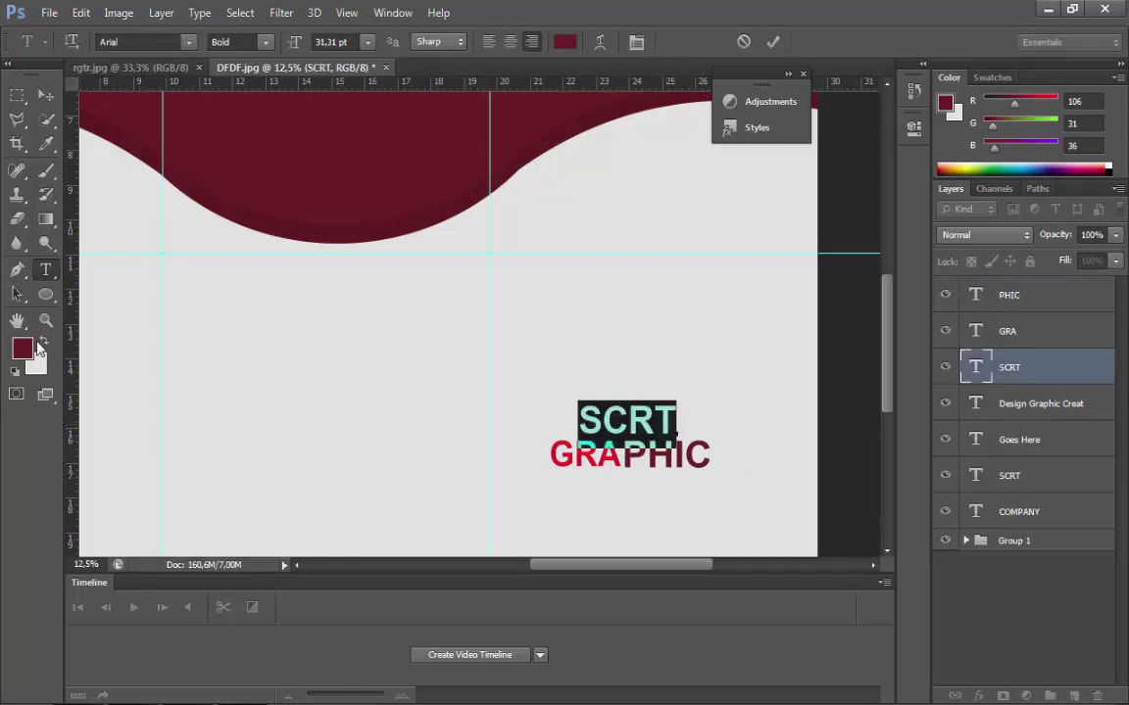
{"action": "left_click", "coordinate": [25, 349]}
{"action": "left_click", "coordinate": [692, 606]}
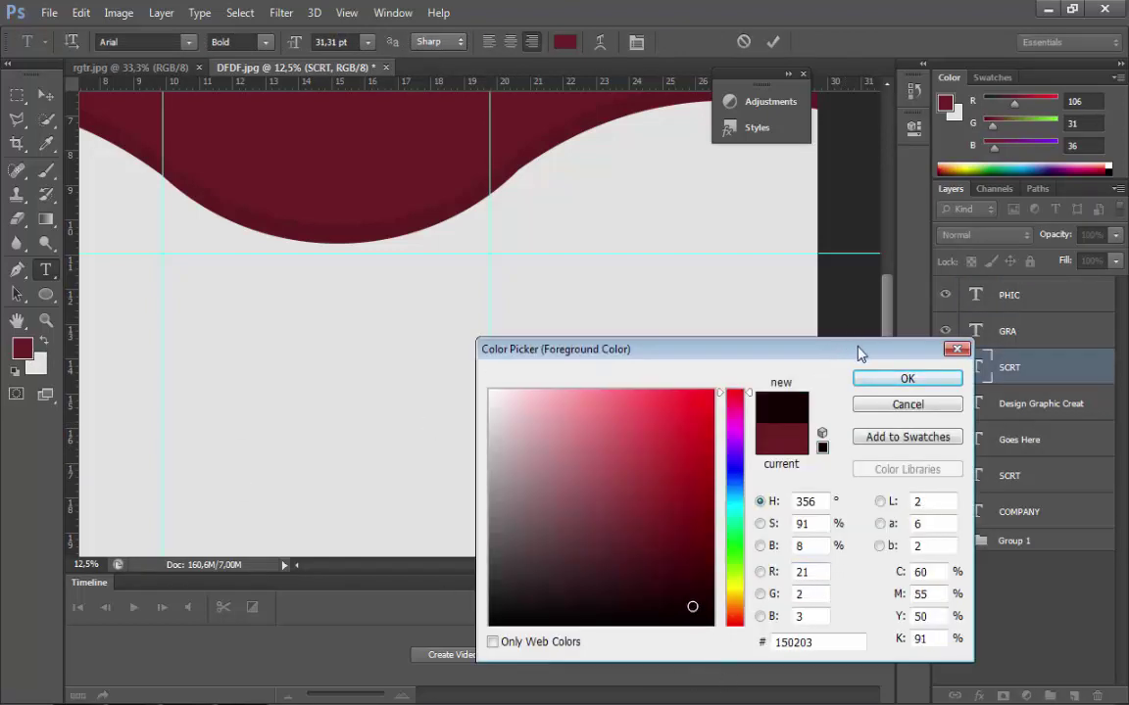
{"action": "key", "text": "Return"}
{"action": "left_click", "coordinate": [51, 96]}
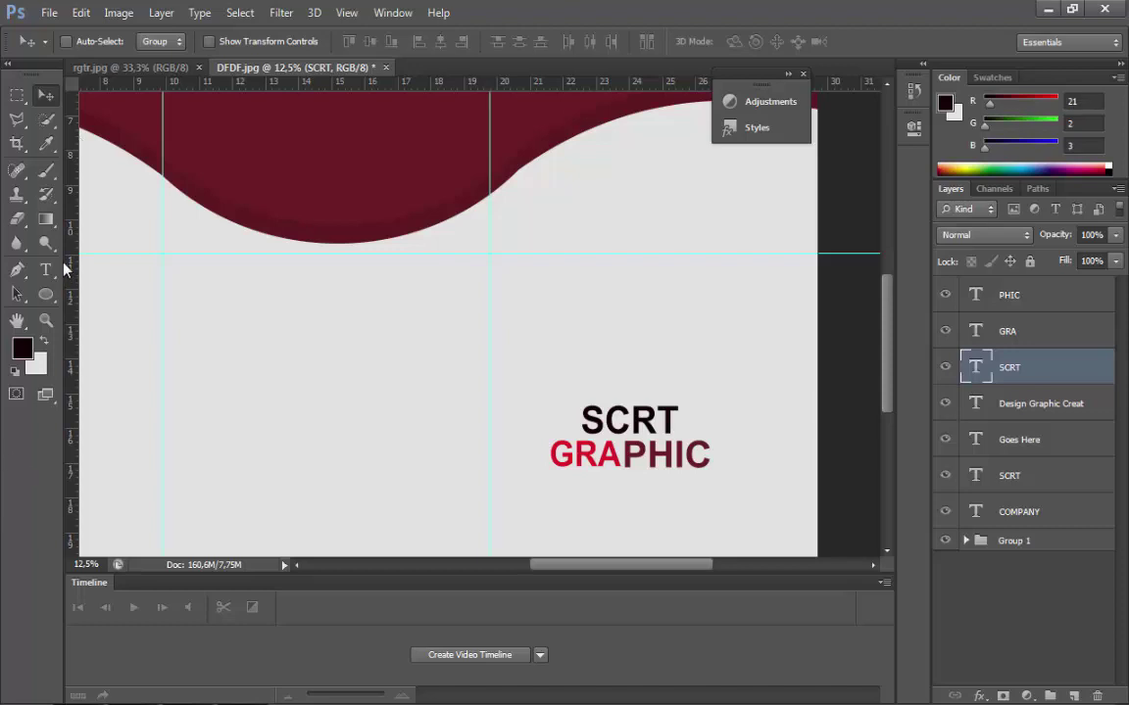
- Outline a narrow, pointed V-shaped arrowhead selection above "SCRT" with the Polygonal Lasso tool
{"action": "left_click", "coordinate": [22, 120]}
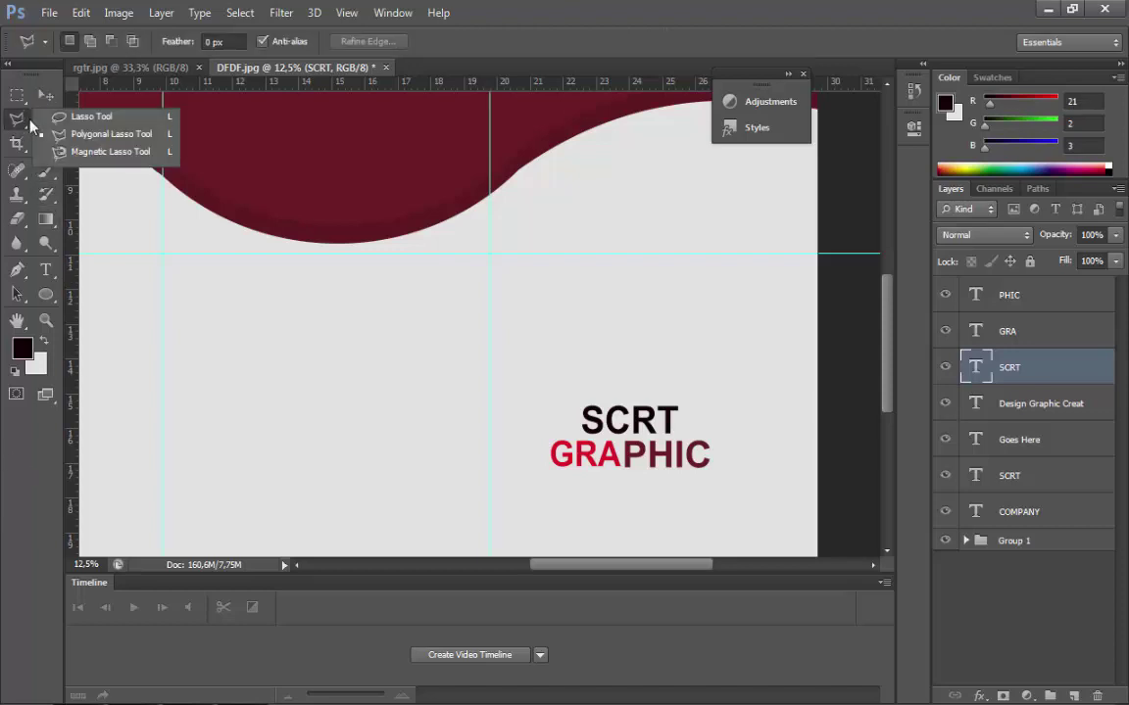
{"action": "left_click", "coordinate": [92, 137]}
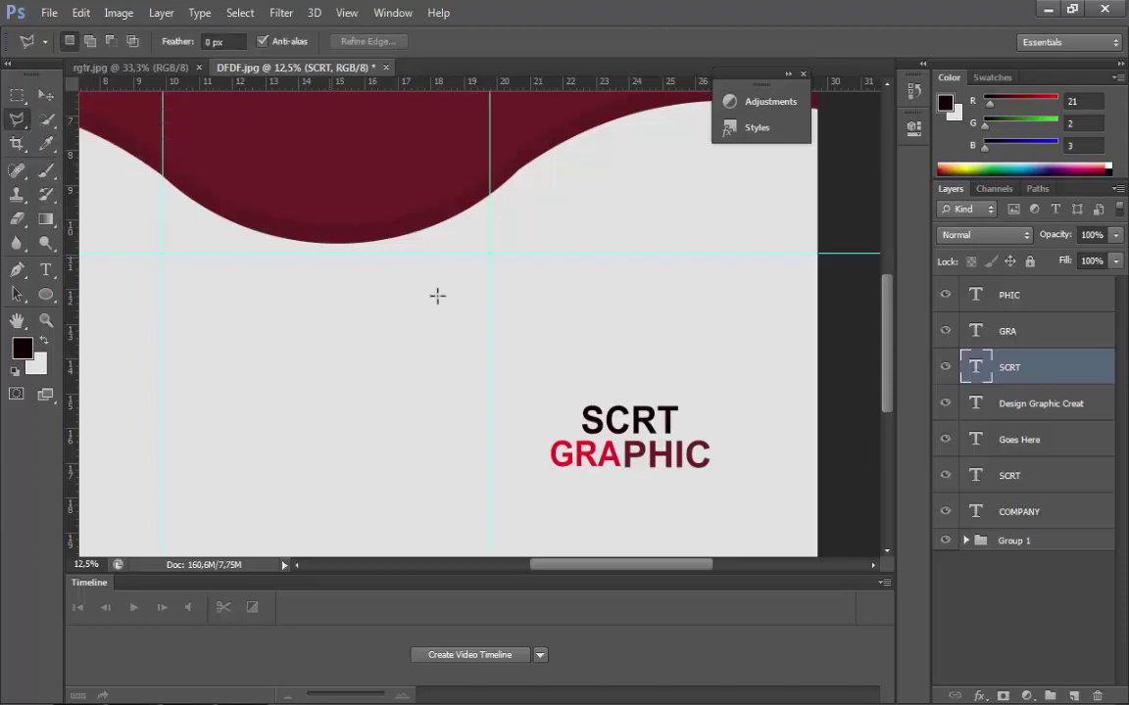
{"action": "left_click", "coordinate": [649, 368]}
{"action": "double_click", "coordinate": [667, 321]}
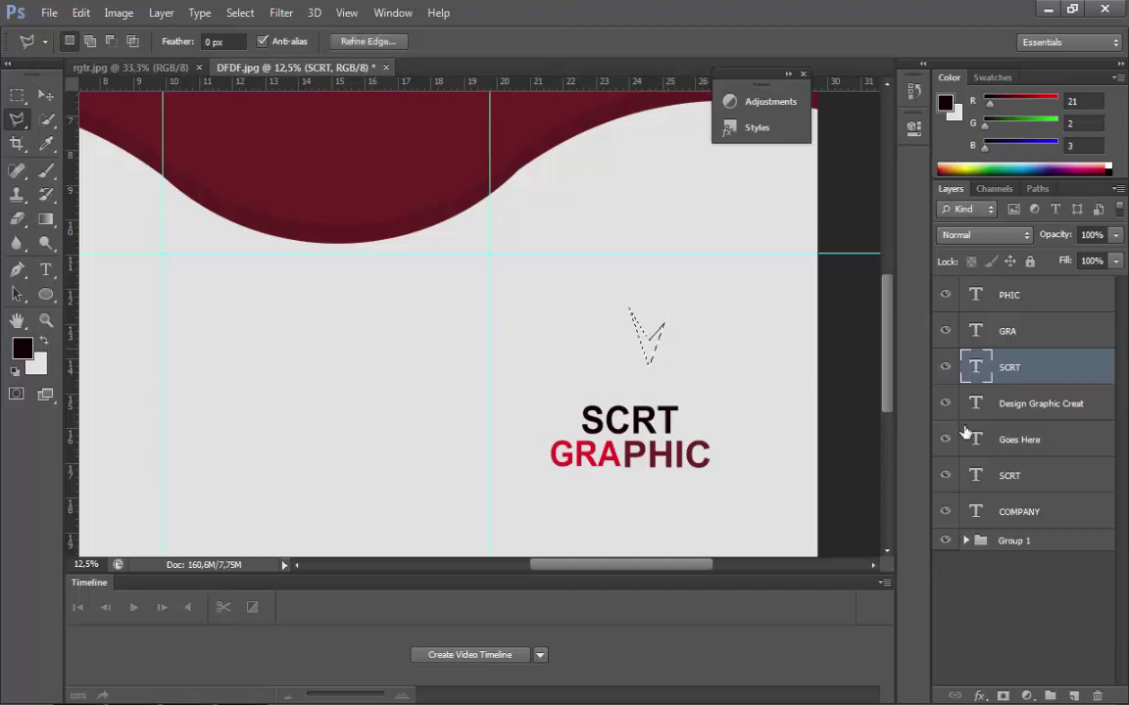
- Fill the V-shaped selection with a near-black Solid Color fill layer, RGB 21, 2, 3
{"action": "left_click", "coordinate": [1027, 696]}
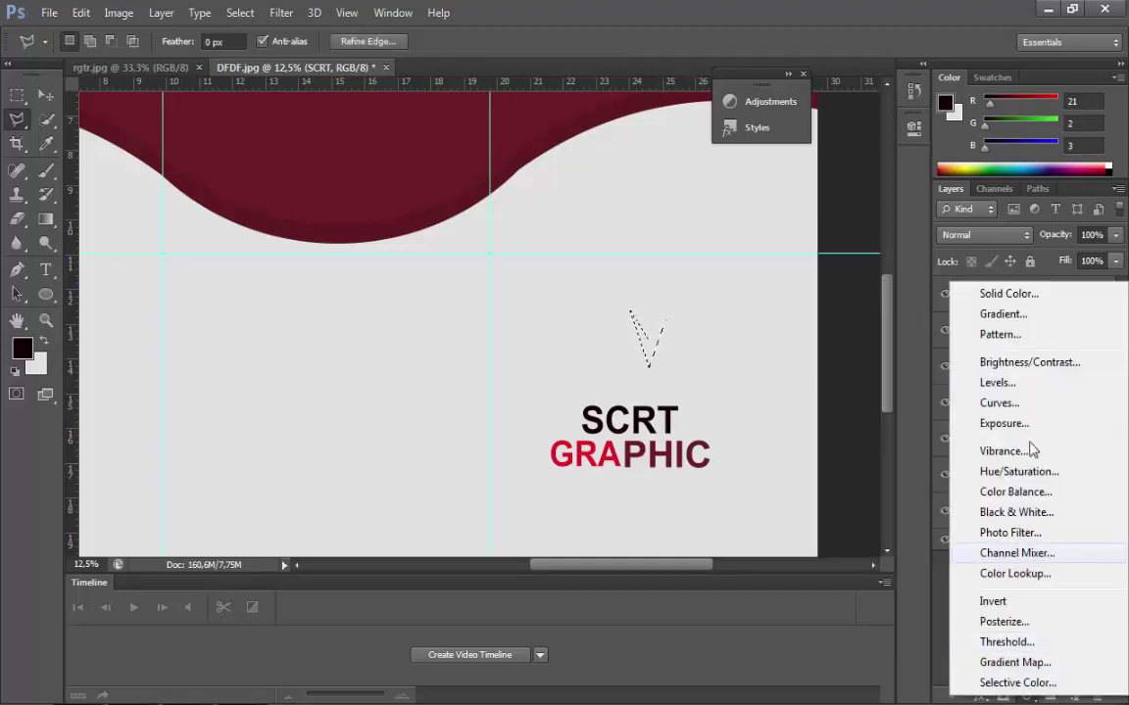
{"action": "left_click", "coordinate": [952, 294]}
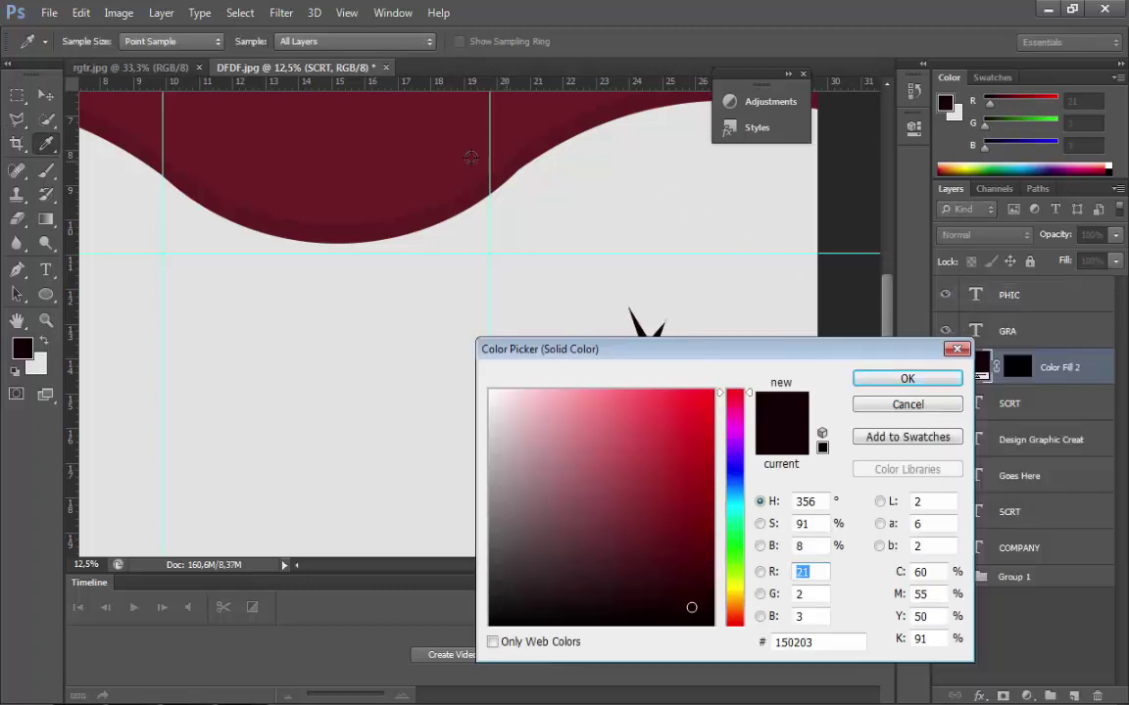
{"action": "left_click_drag", "start_coordinate": [588, 351], "coordinate": [472, 523]}
{"action": "left_click", "coordinate": [812, 555]}
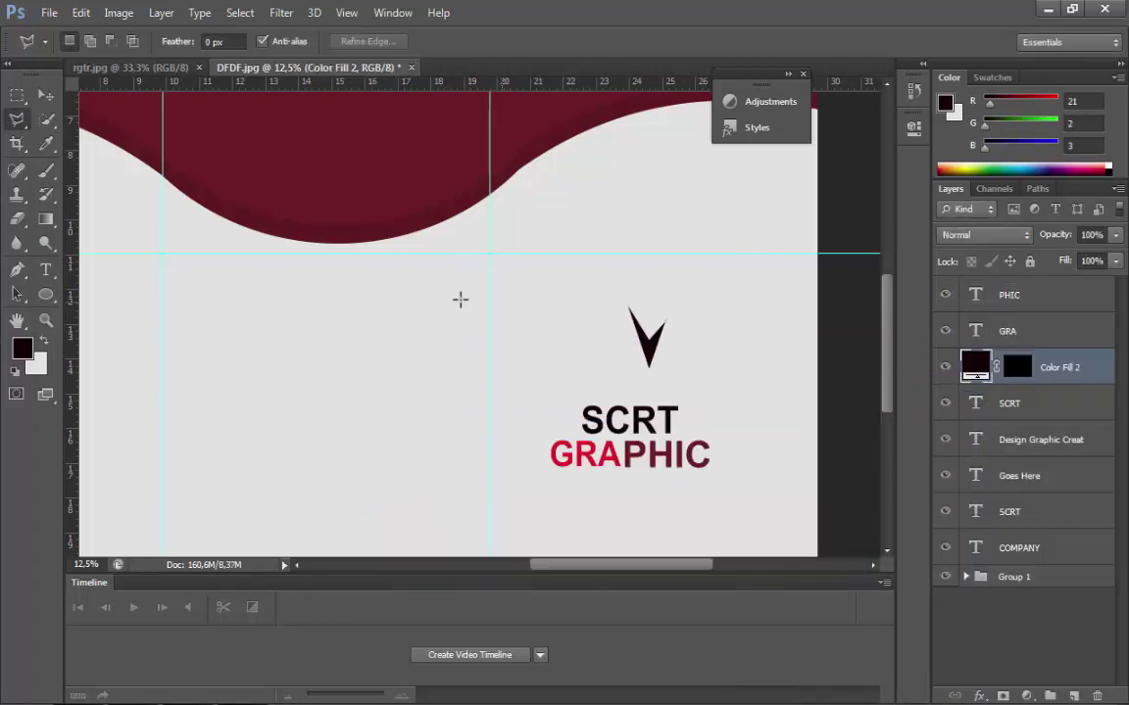
- Rotate the black arrowhead by -47.68° and place it just above "SCRT", pointing down to the right
{"action": "left_click", "coordinate": [80, 12]}
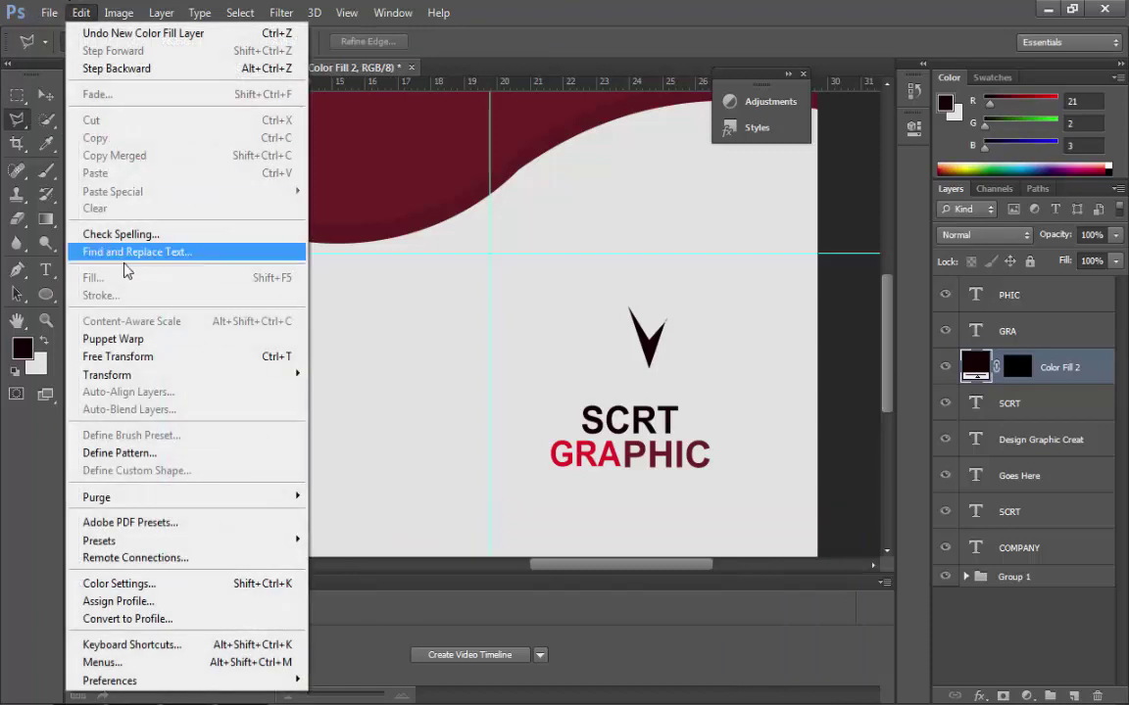
{"action": "left_click", "coordinate": [151, 356]}
{"action": "left_click_drag", "start_coordinate": [593, 449], "coordinate": [686, 432]}
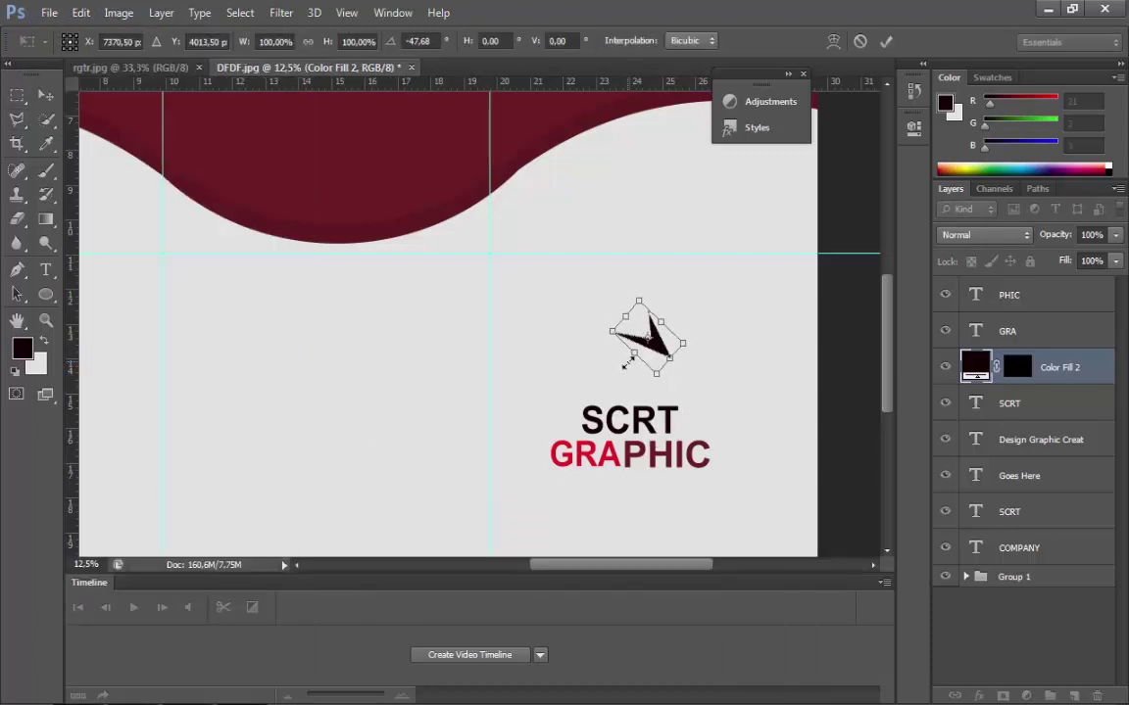
{"action": "left_click_drag", "start_coordinate": [650, 334], "coordinate": [617, 373]}
{"action": "key", "text": "Return"}
{"action": "key", "text": "l"}
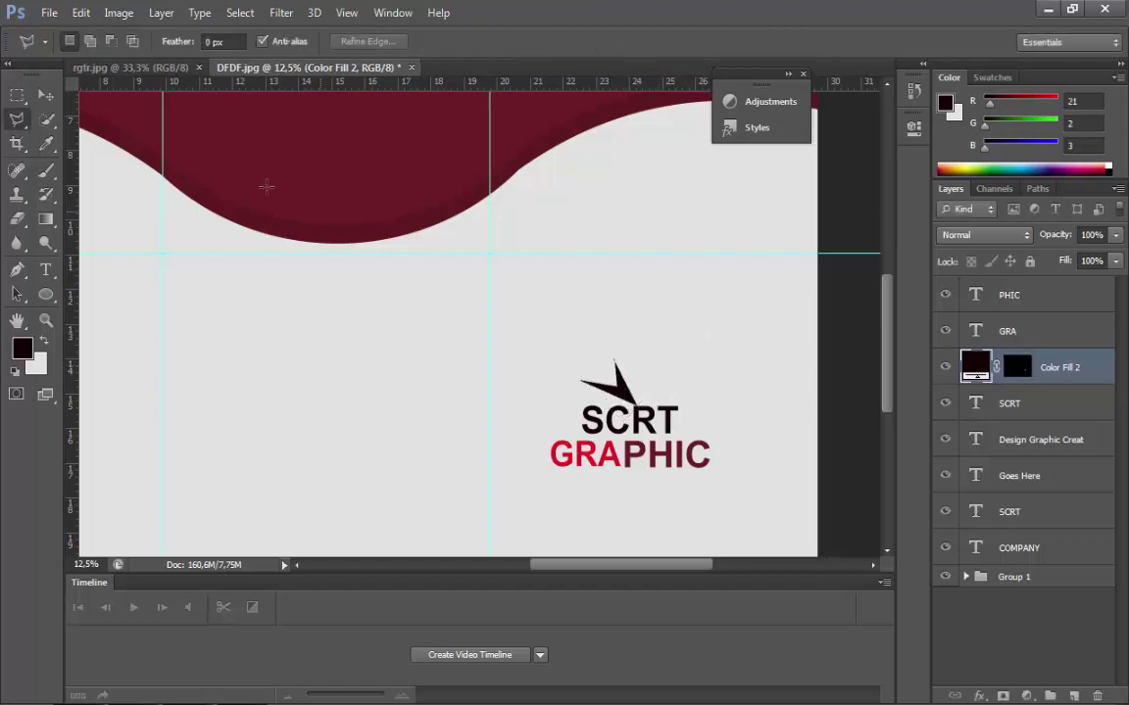
- Duplicate the black arrowhead's fill layer, keeping the default name
{"action": "left_click", "coordinate": [45, 95]}
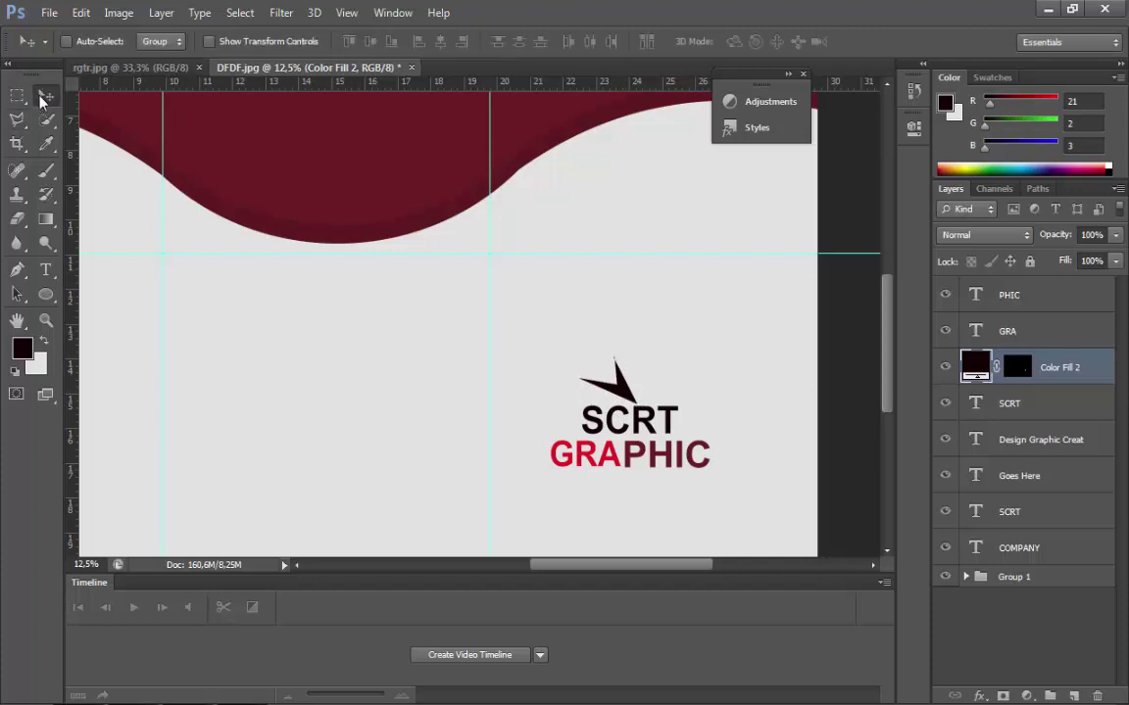
{"action": "right_click", "coordinate": [1000, 370]}
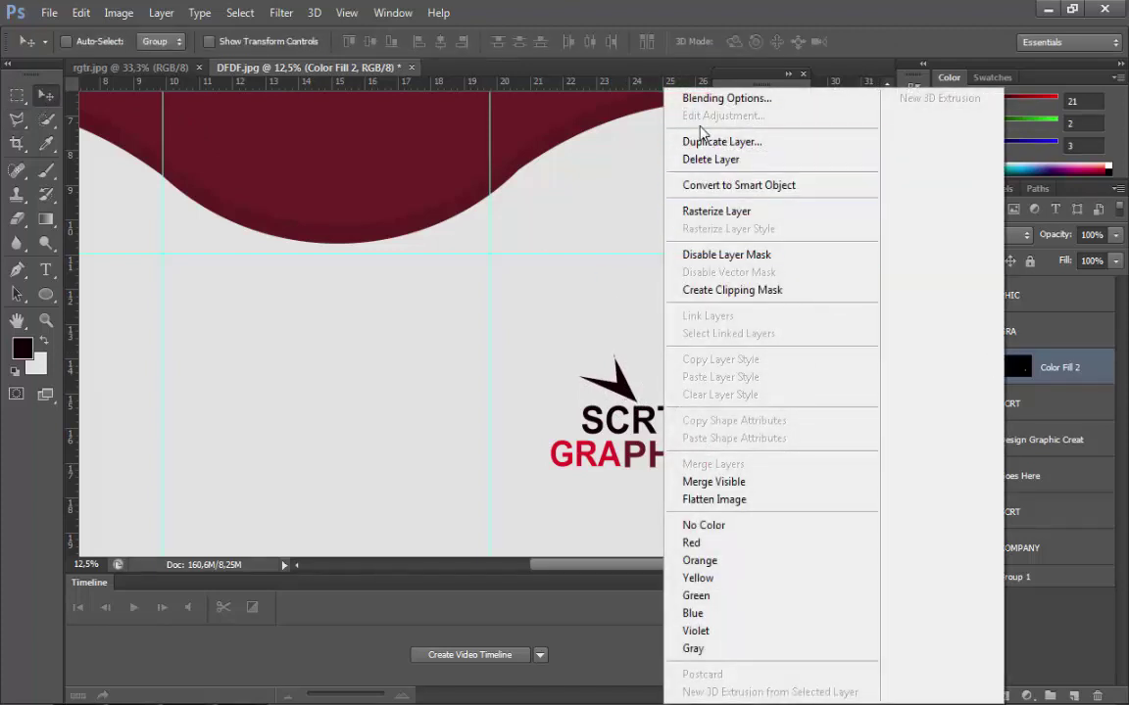
{"action": "left_click", "coordinate": [700, 142]}
{"action": "left_click", "coordinate": [718, 218]}
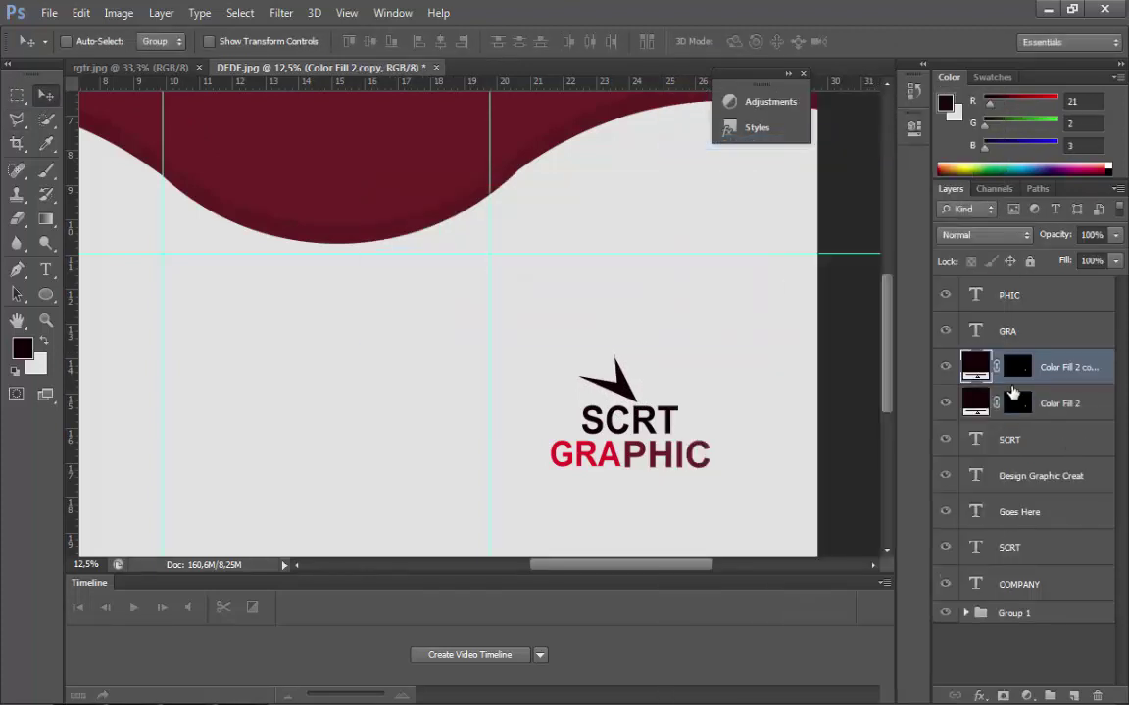
- Recolour the duplicate arrowhead with the bright red of "GRA" and offset it slightly right and up from the black one
{"action": "double_click", "coordinate": [978, 363]}
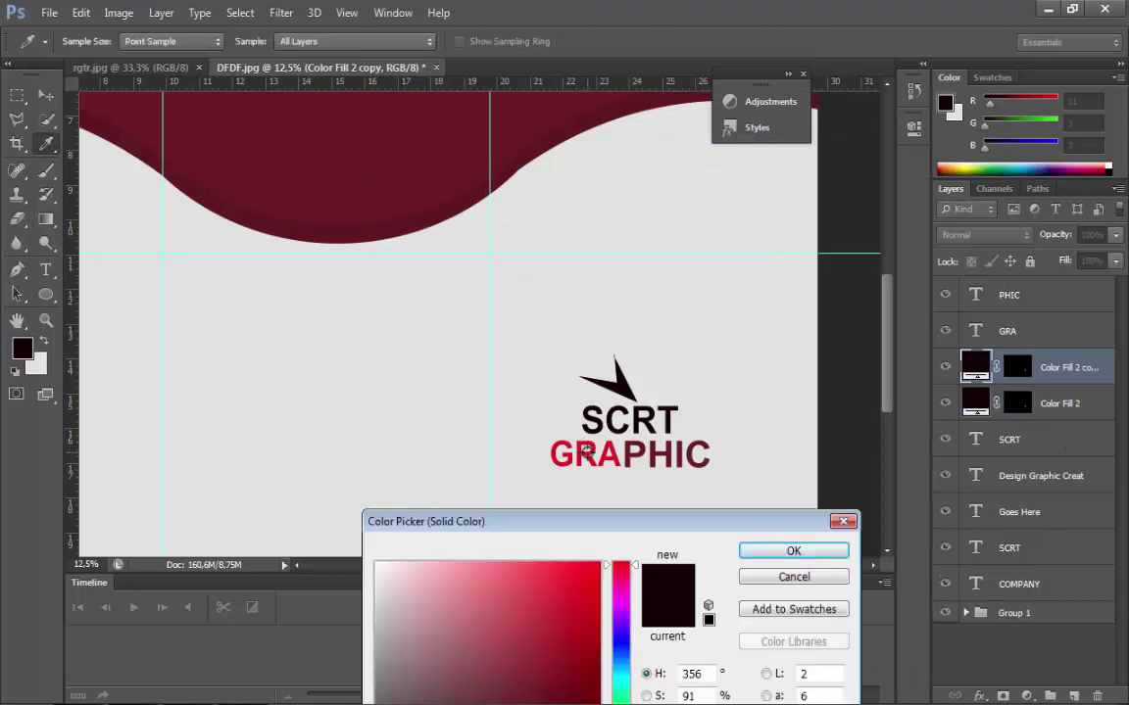
{"action": "left_click", "coordinate": [584, 453]}
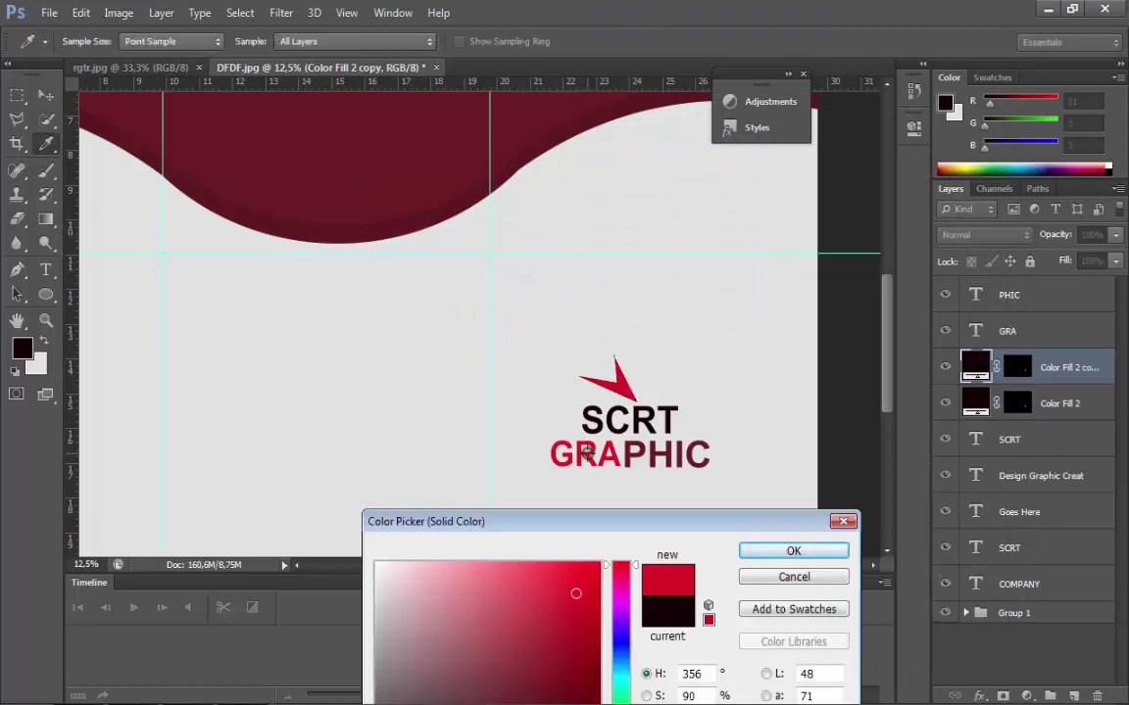
{"action": "left_click", "coordinate": [819, 549]}
{"action": "mouse_move", "coordinate": [665, 392]}
{"action": "left_mouse_down"}
{"action": "mouse_move", "coordinate": [676, 392]}
{"action": "mouse_move", "coordinate": [653, 391]}
{"action": "left_mouse_up"}
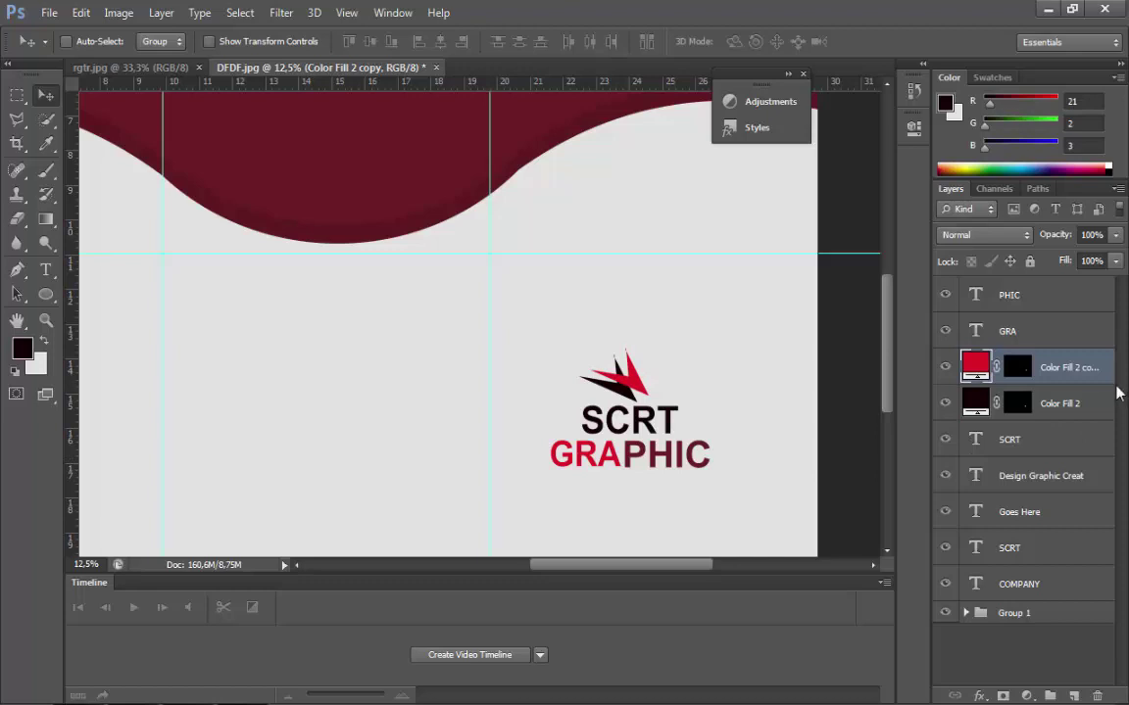
- Move both arrowheads together slightly right and up so they sit centred with a small gap above "SCRT"
{"action": "left_click", "coordinate": [1044, 413], "text": "shift"}
{"action": "left_click_drag", "start_coordinate": [680, 385], "coordinate": [687, 373]}
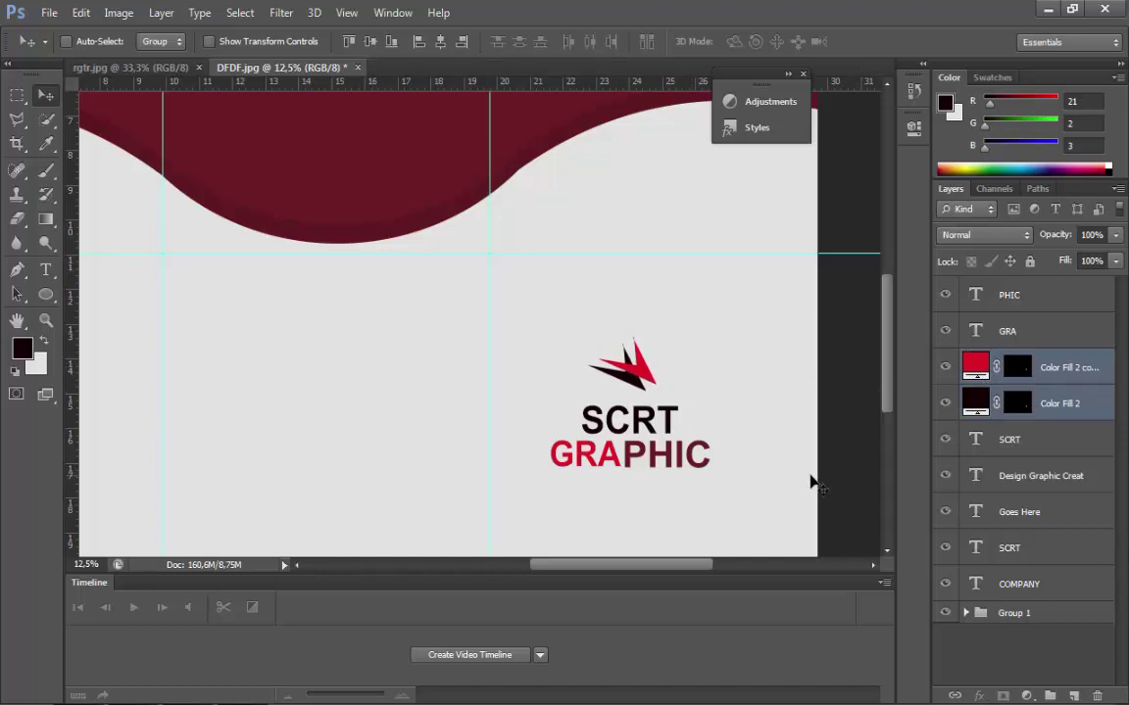
{"action": "key", "text": "shift+Down"}
{"action": "key", "text": "shift+Down"}
{"action": "key", "text": "shift+Down"}
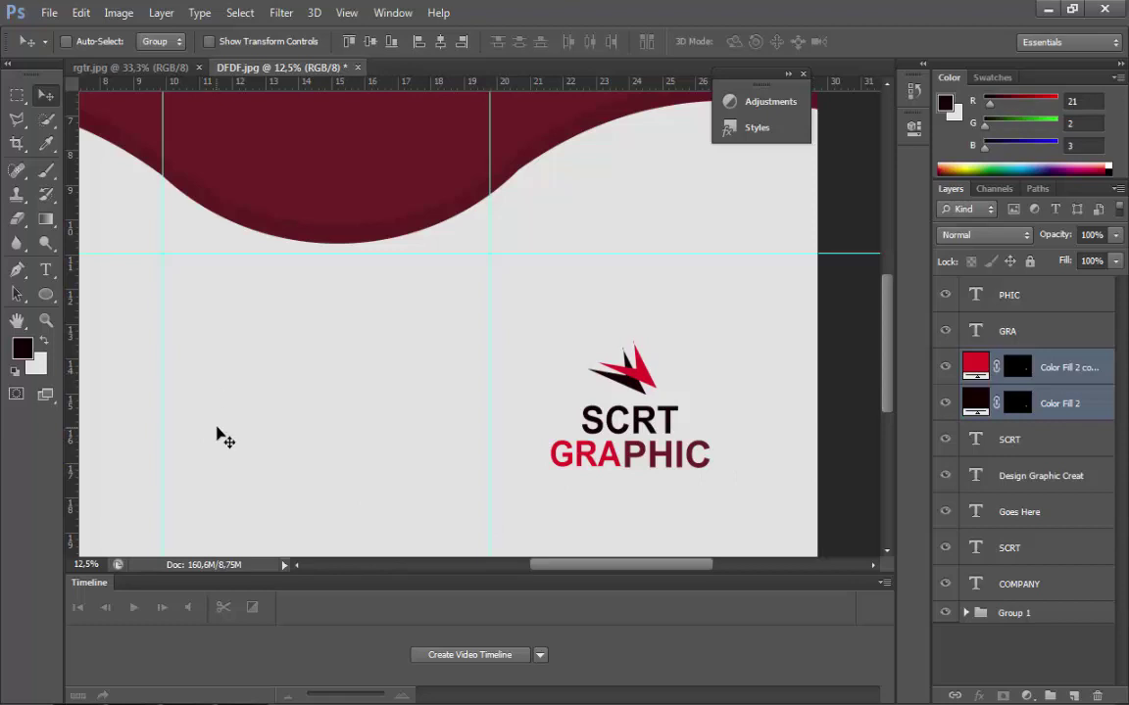
- Group the five logo layers: "PHIC", "GRA", both arrowhead fills and the black "SCRT" text
{"action": "scroll", "coordinate": [225, 438], "scroll_direction": "down", "scroll_amount": 5}
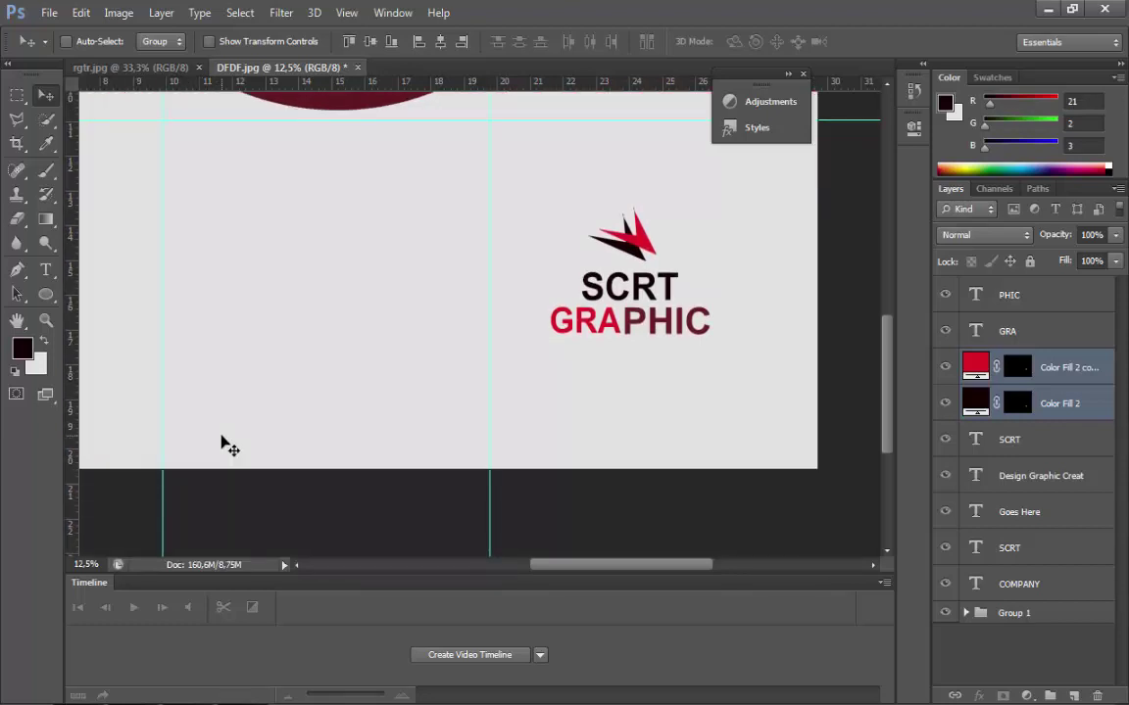
{"action": "scroll", "coordinate": [226, 446], "scroll_direction": "up", "scroll_amount": 8}
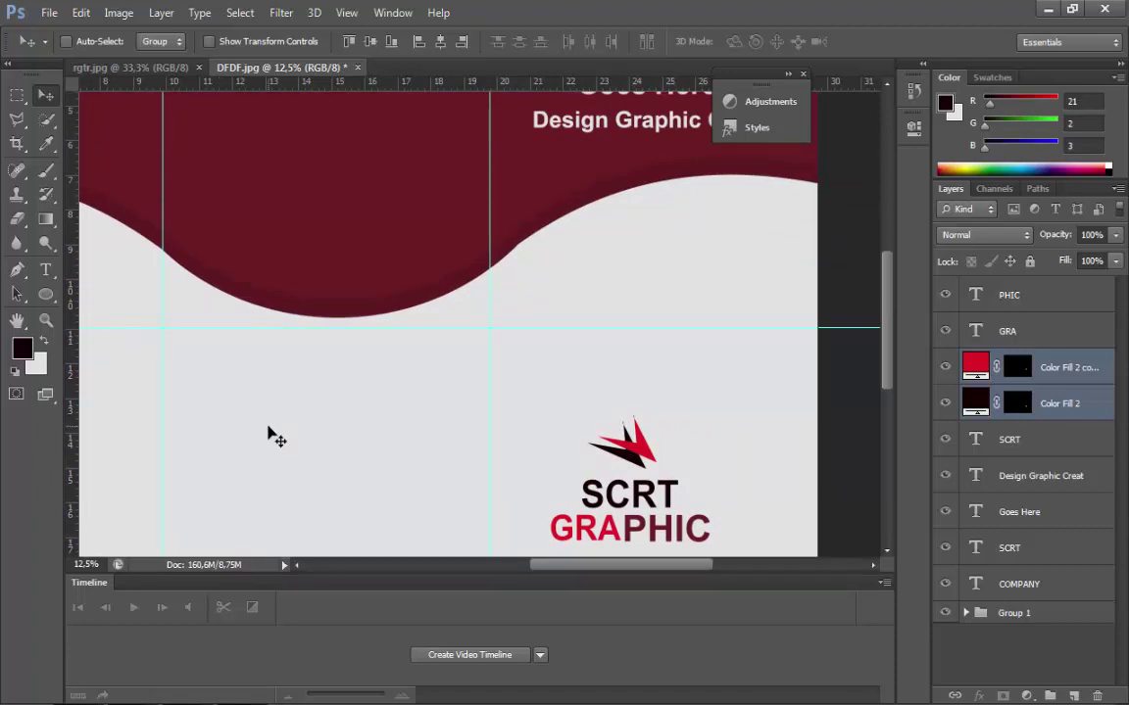
{"action": "scroll", "coordinate": [275, 438], "scroll_direction": "down", "scroll_amount": 3}
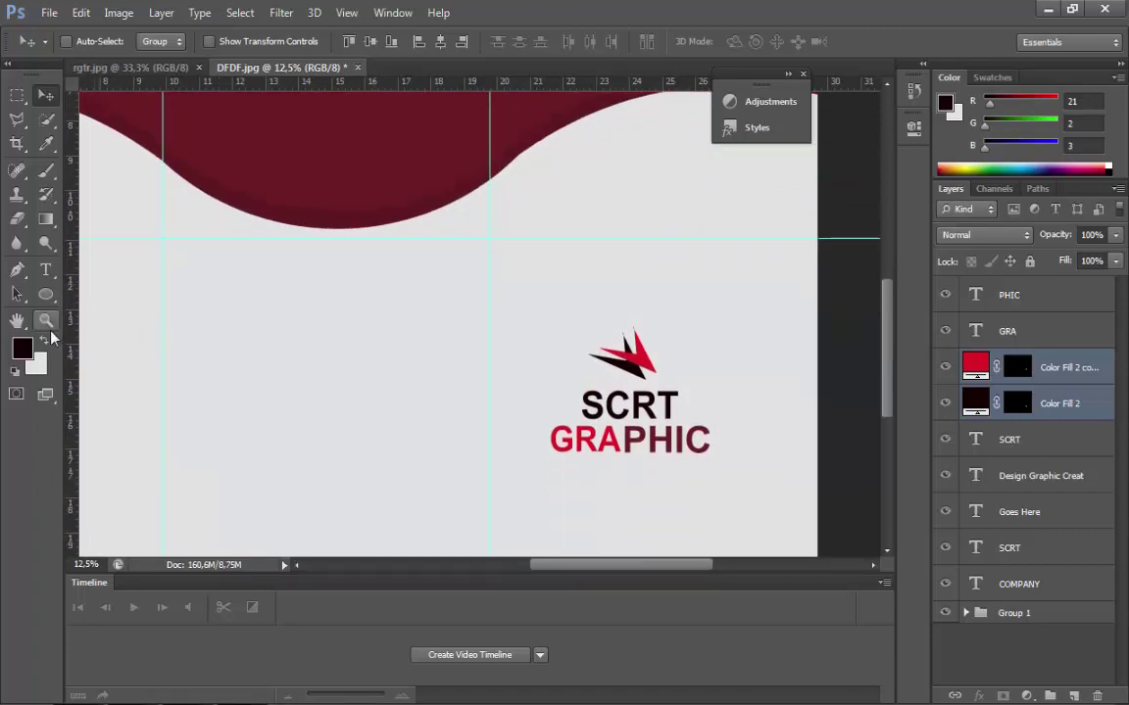
{"action": "left_click", "coordinate": [46, 321]}
{"action": "left_click", "coordinate": [90, 43]}
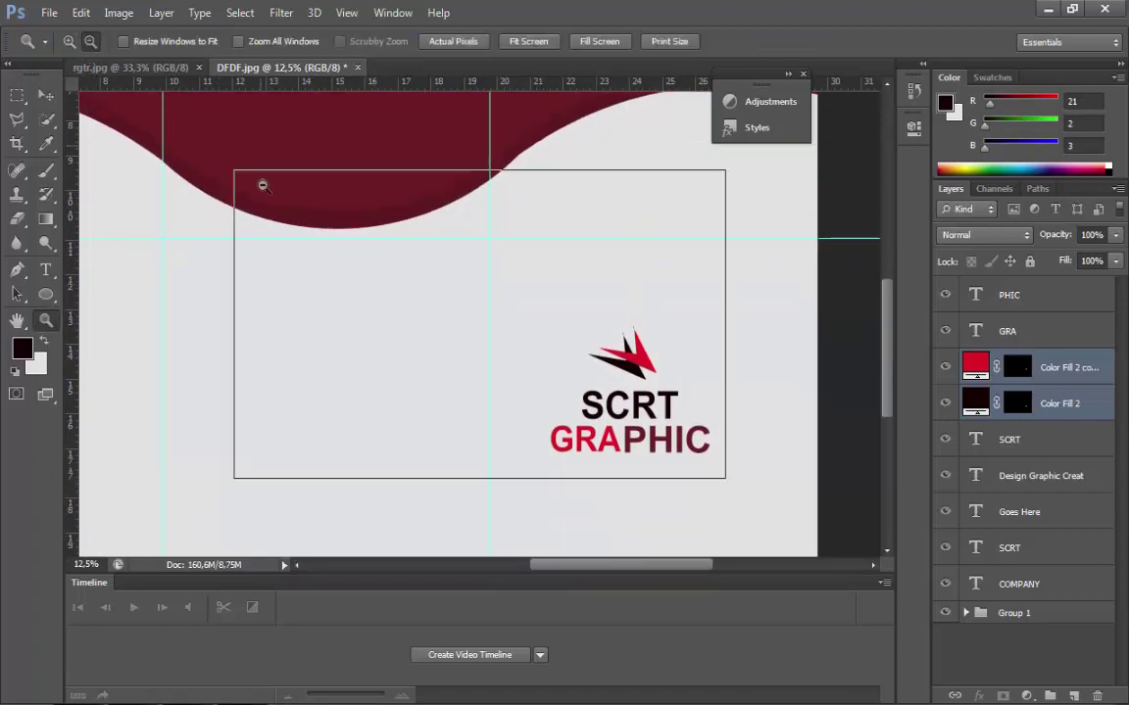
{"action": "left_click", "coordinate": [238, 168]}
{"action": "scroll", "coordinate": [269, 213], "scroll_direction": "down", "scroll_amount": 4}
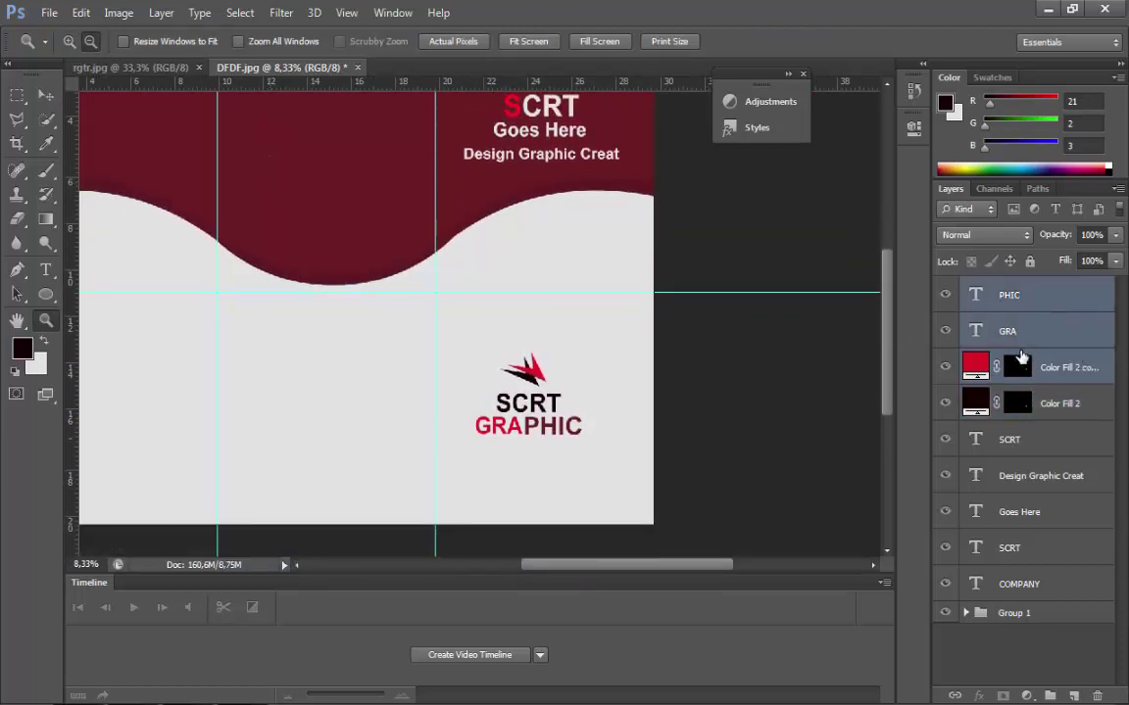
{"action": "left_click", "coordinate": [1035, 429], "text": "ctrl"}
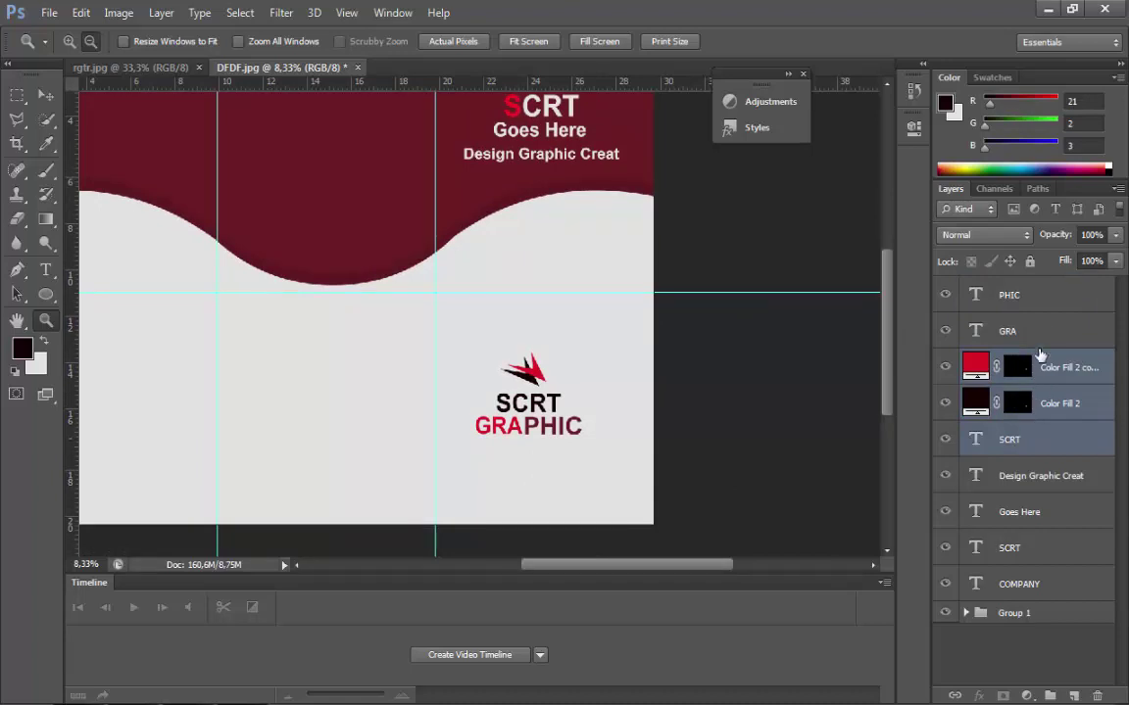
{"action": "left_click", "coordinate": [1046, 299], "text": "ctrl"}
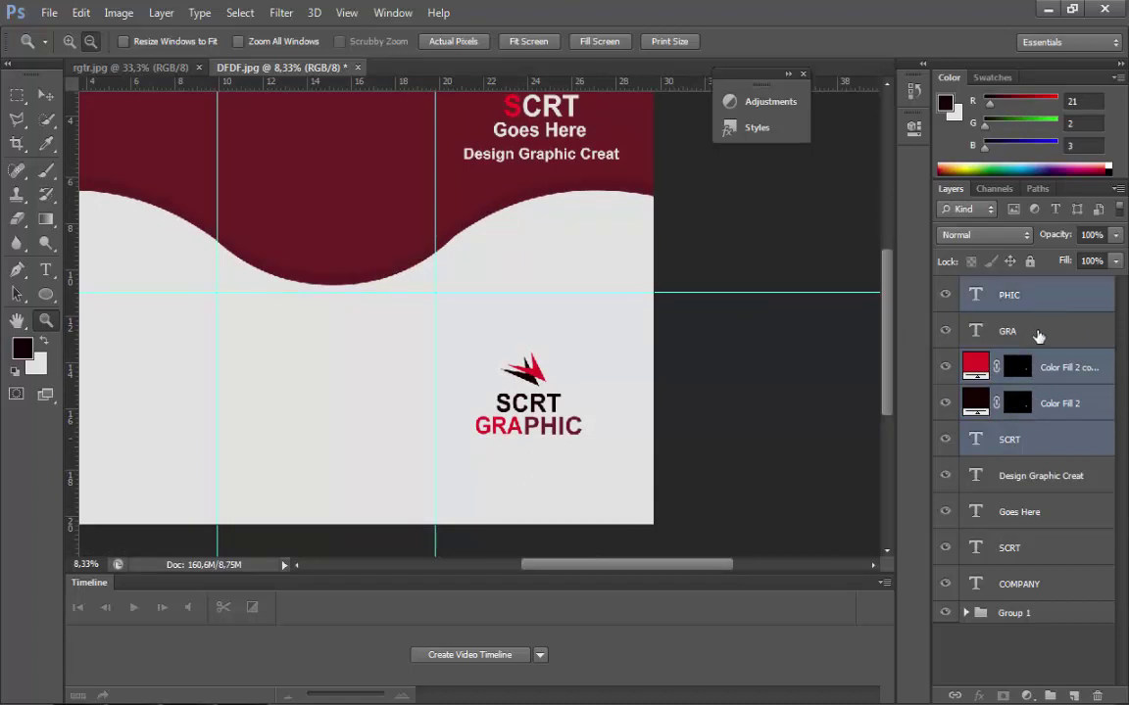
{"action": "left_click", "coordinate": [1039, 336], "text": "ctrl"}
{"action": "left_click_drag", "start_coordinate": [1039, 336], "coordinate": [1051, 696]}
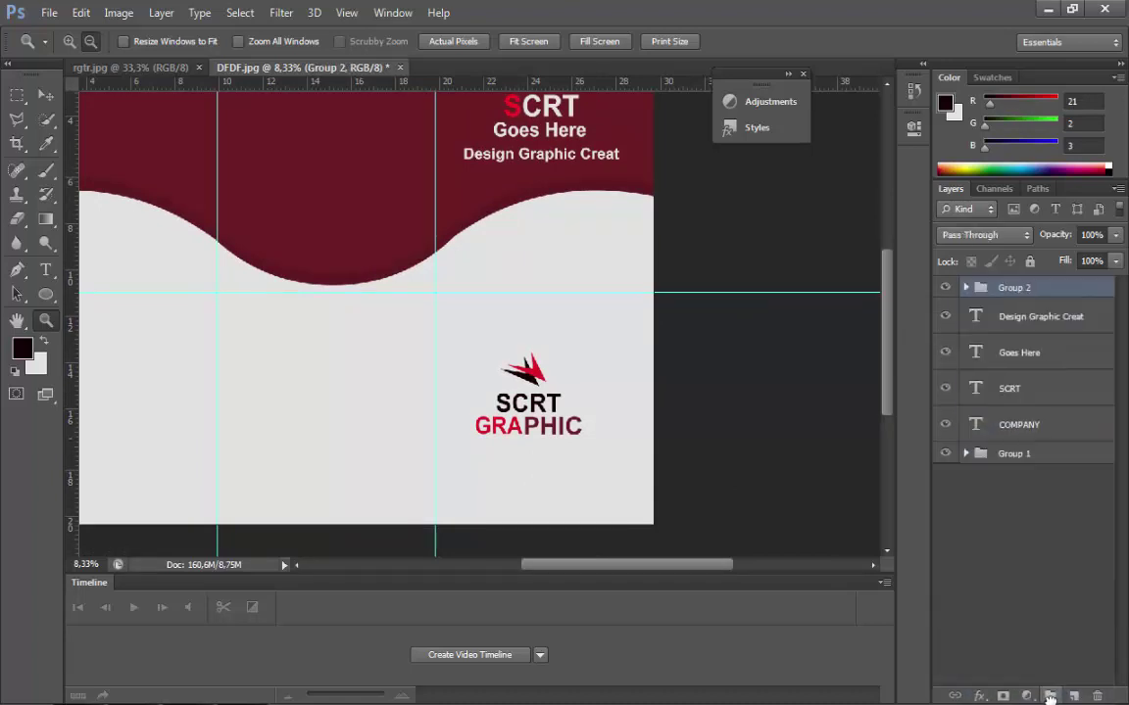
- Shift the logo group slightly right and up in the right column and enlarge it slightly
{"action": "left_click", "coordinate": [45, 95]}
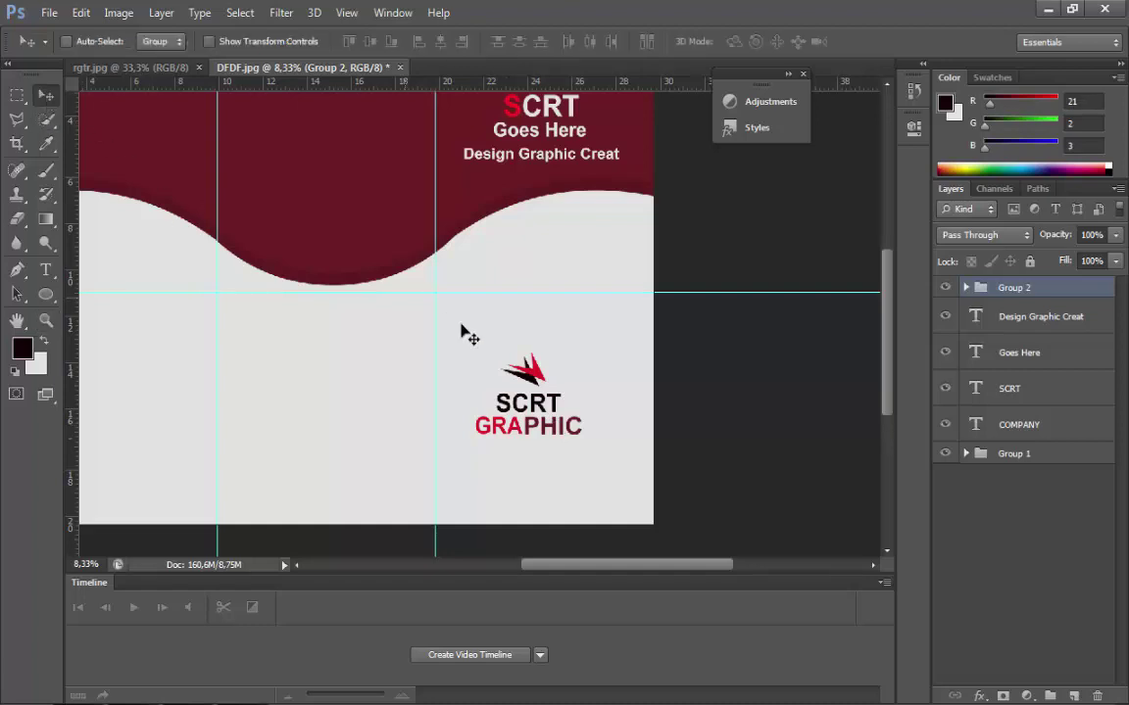
{"action": "mouse_move", "coordinate": [461, 328]}
{"action": "left_mouse_down"}
{"action": "mouse_move", "coordinate": [528, 367]}
{"action": "mouse_move", "coordinate": [565, 362]}
{"action": "mouse_move", "coordinate": [625, 423]}
{"action": "left_mouse_up"}
{"action": "left_click", "coordinate": [80, 12]}
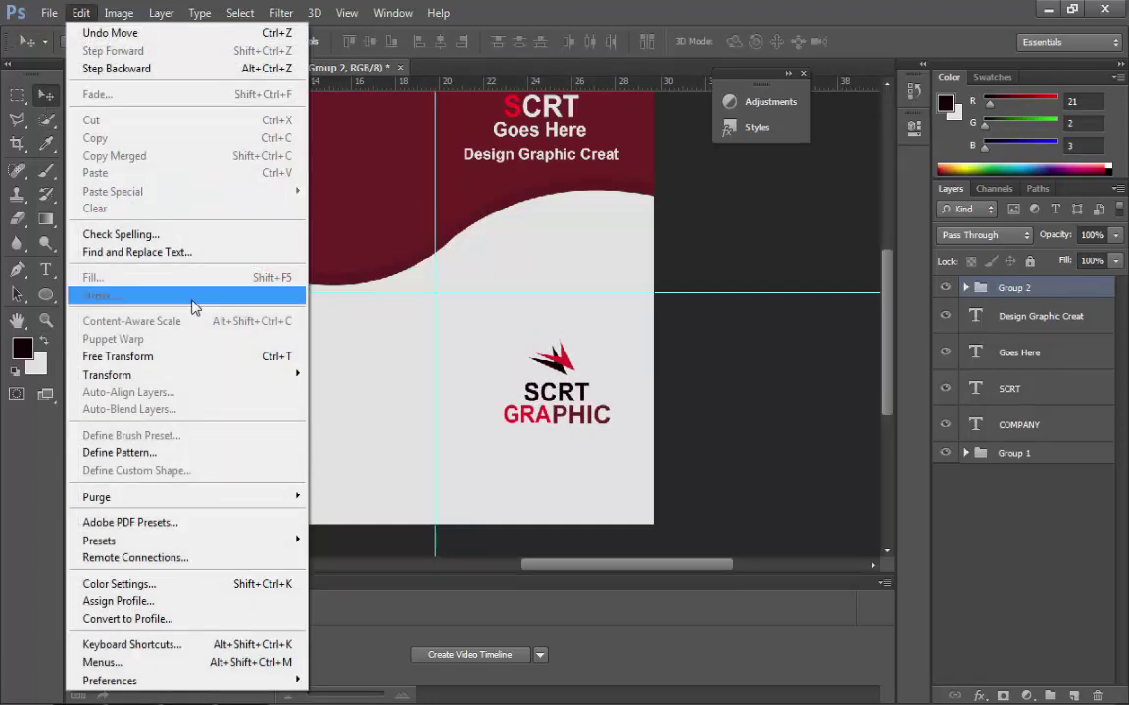
{"action": "left_click", "coordinate": [186, 357]}
{"action": "left_click_drag", "start_coordinate": [611, 424], "coordinate": [579, 416]}
{"action": "scroll", "coordinate": [576, 397], "scroll_direction": "up", "scroll_amount": 3}
{"action": "key", "text": "Return"}
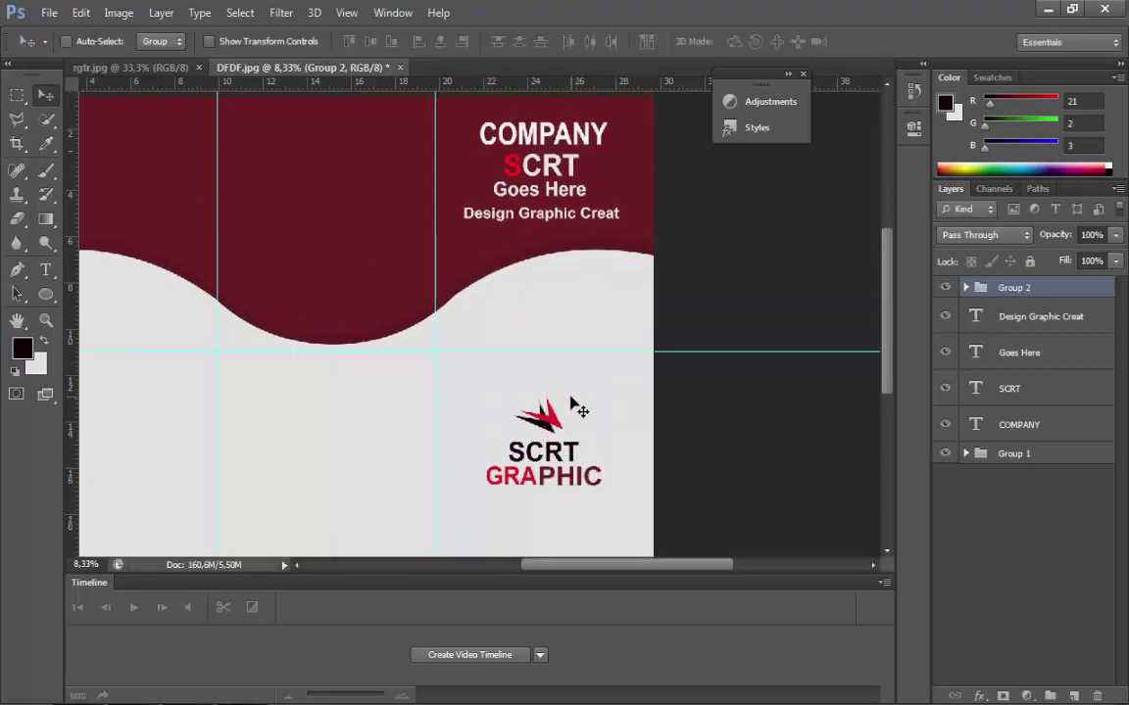
- Reposition the enlarged logo group so it sits roughly centred in the light area of the right column
{"action": "scroll", "coordinate": [529, 441], "scroll_direction": "up", "scroll_amount": 2}
{"action": "scroll", "coordinate": [478, 470], "scroll_direction": "down", "scroll_amount": 2}
{"action": "left_click_drag", "start_coordinate": [530, 412], "coordinate": [536, 447]}
{"action": "scroll", "coordinate": [536, 448], "scroll_direction": "down", "scroll_amount": 2}
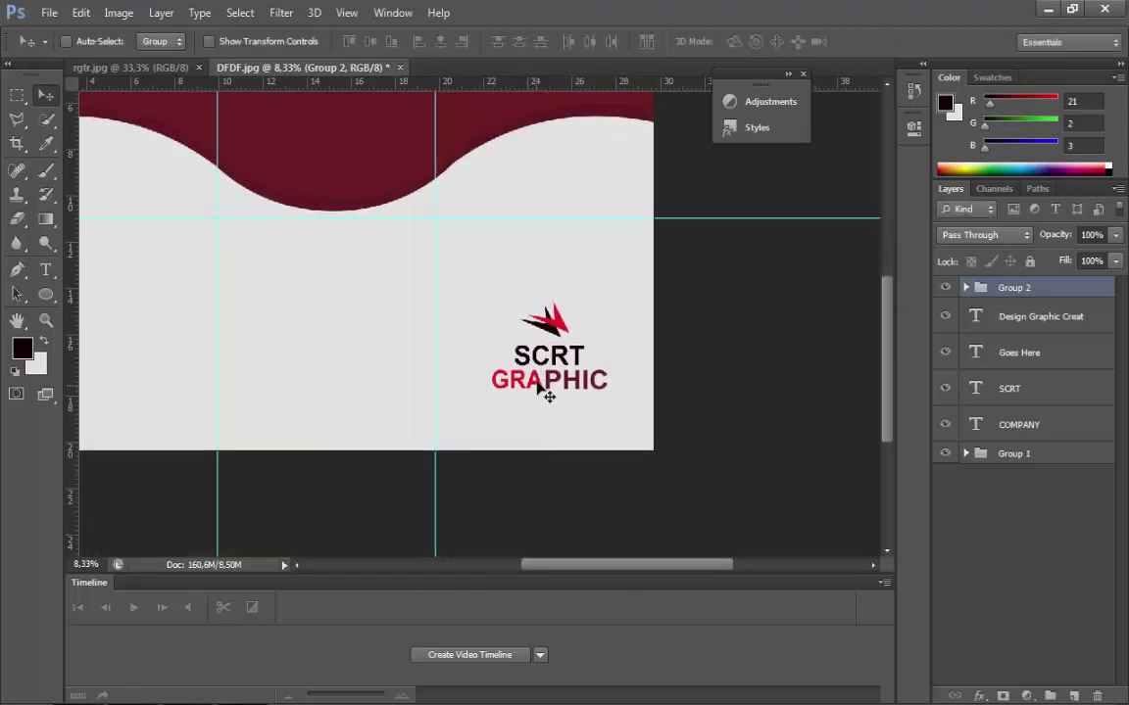
{"action": "left_click_drag", "start_coordinate": [543, 384], "coordinate": [542, 361]}
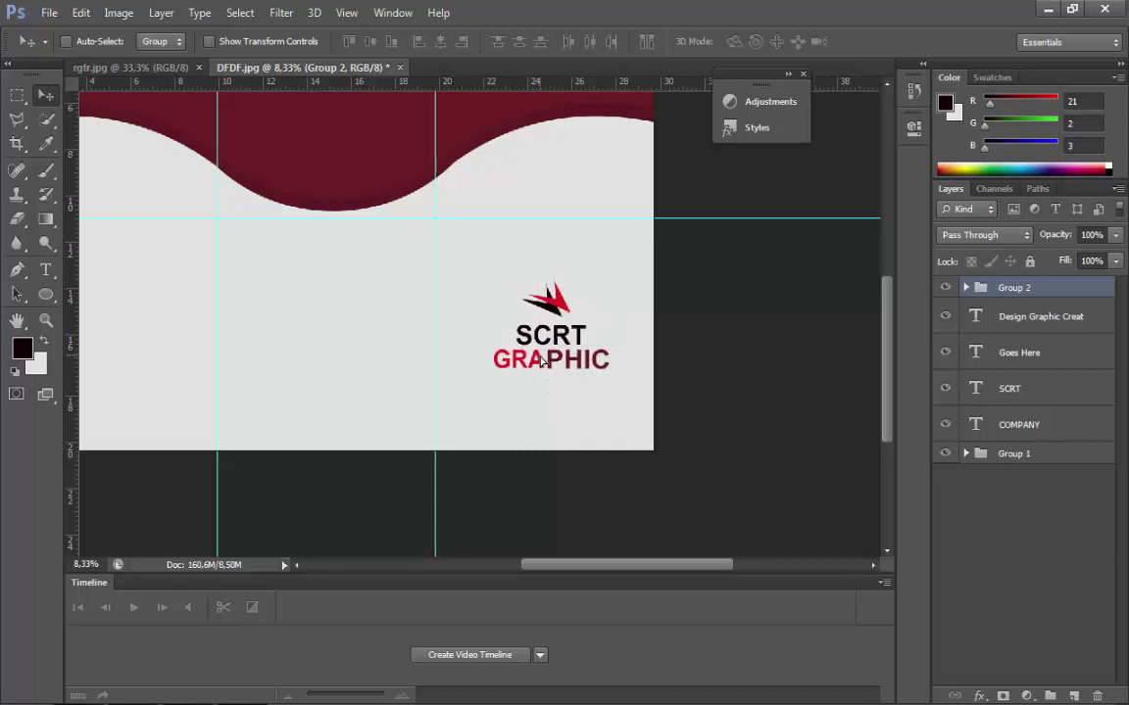
{"action": "scroll", "coordinate": [552, 362], "scroll_direction": "up", "scroll_amount": 4}
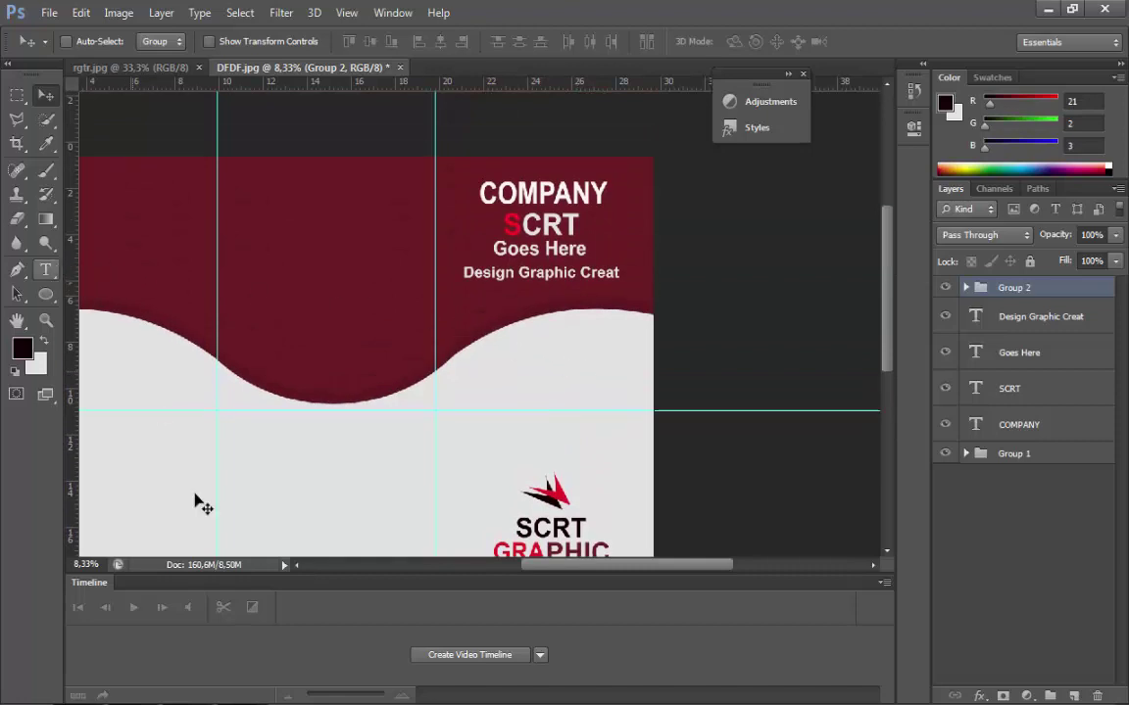
- Duplicate the "Goes Here" text and place the copy in the upper part of the middle column, level with "COMPANY"
{"action": "left_click", "coordinate": [1014, 686]}
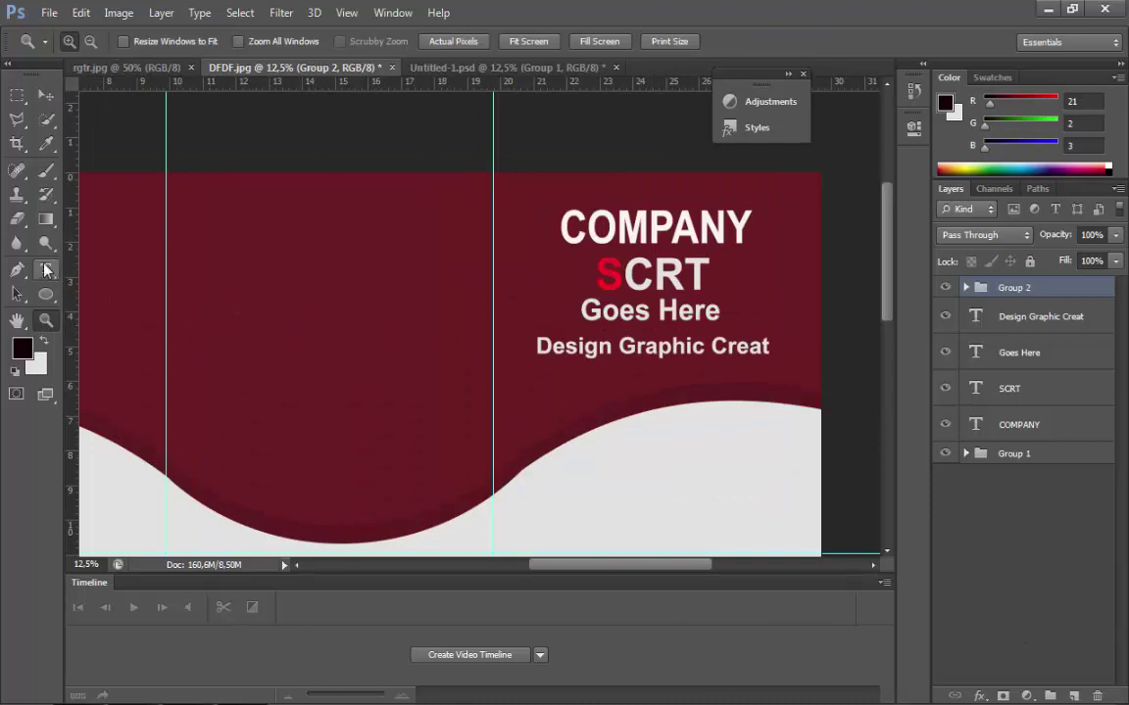
{"action": "left_click", "coordinate": [46, 270]}
{"action": "left_click", "coordinate": [980, 353]}
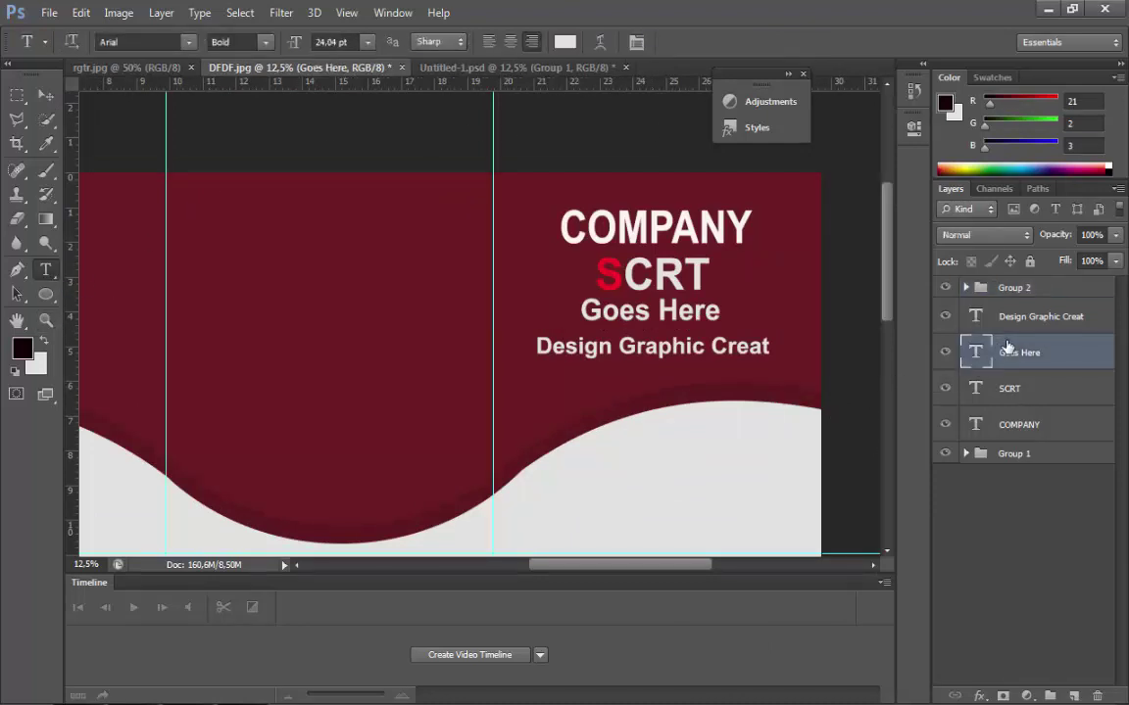
{"action": "key", "text": "ctrl+j"}
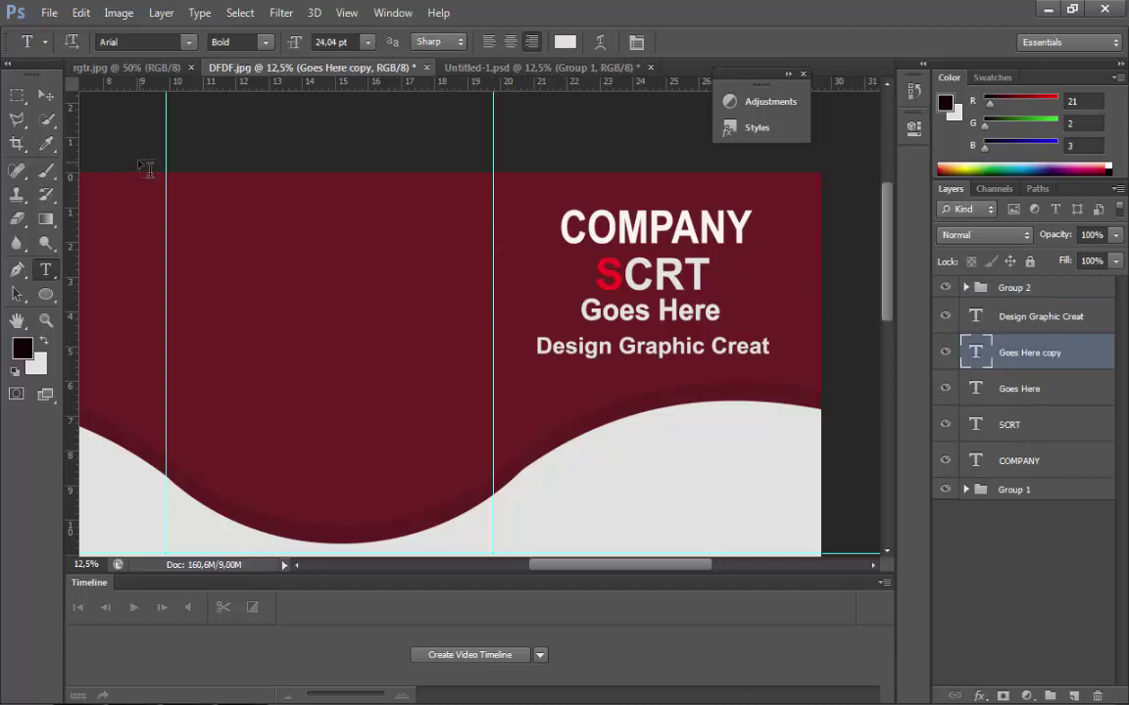
{"action": "left_click", "coordinate": [46, 95]}
{"action": "left_click_drag", "start_coordinate": [571, 324], "coordinate": [299, 259]}
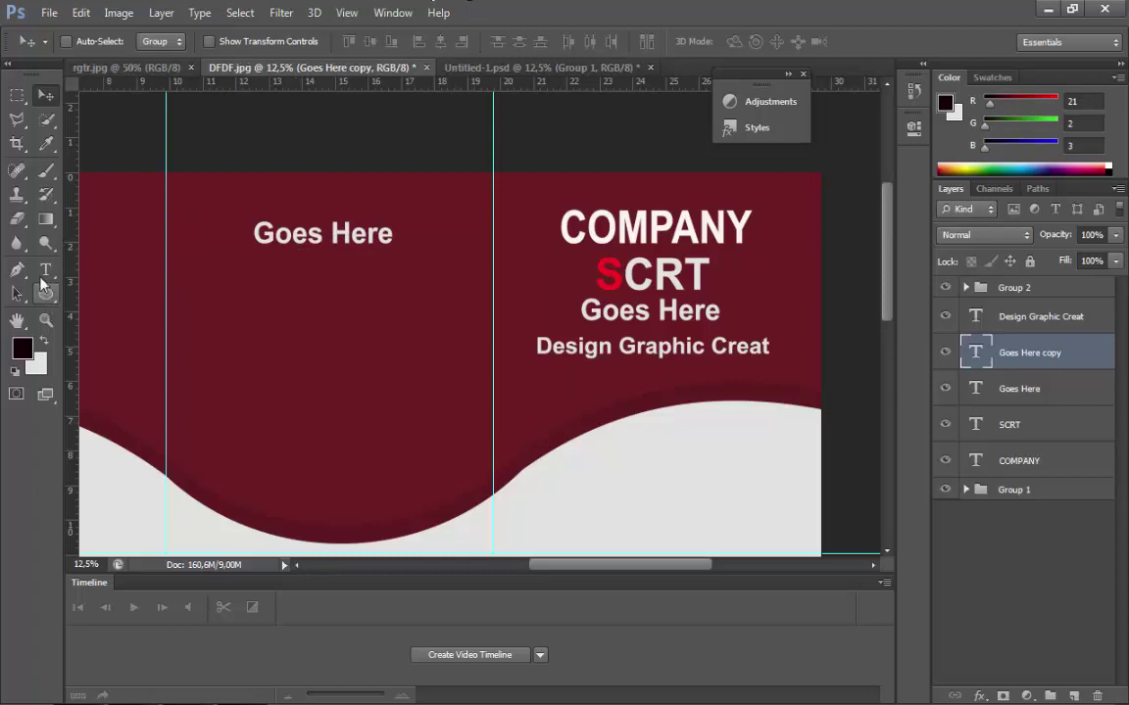
- Change the copied text to "WE" and move it near the upper-left area of the middle column
{"action": "left_click", "coordinate": [45, 270]}
{"action": "triple_click", "coordinate": [263, 234]}
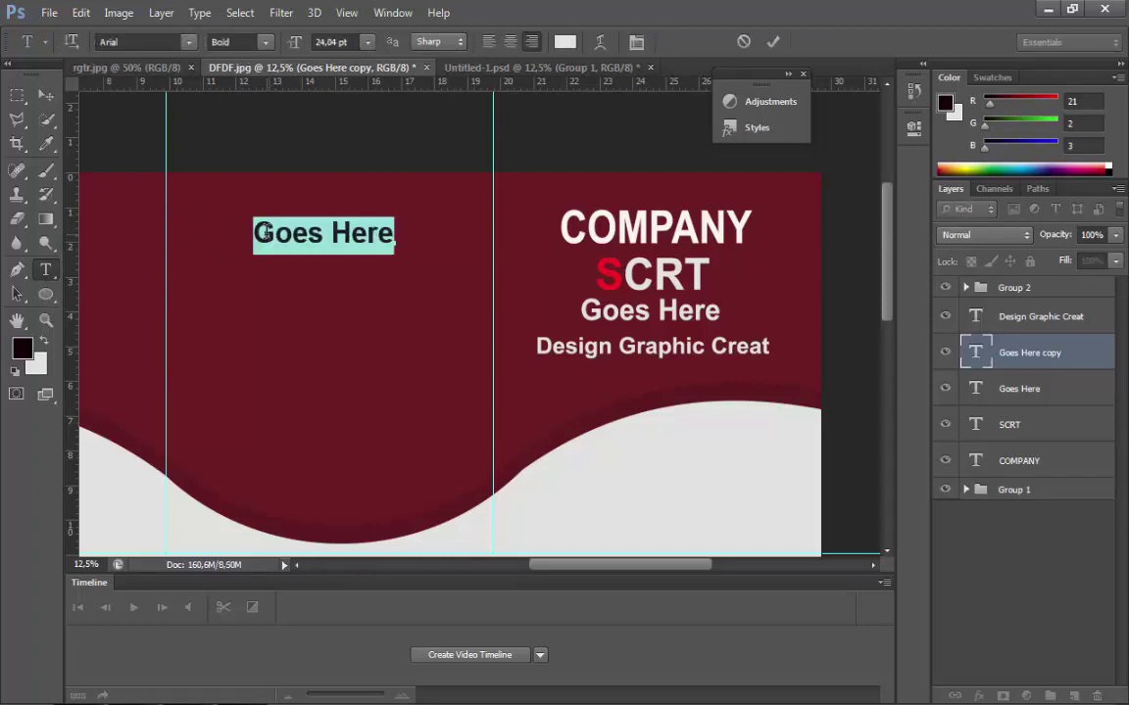
{"action": "type", "text": "WE"}
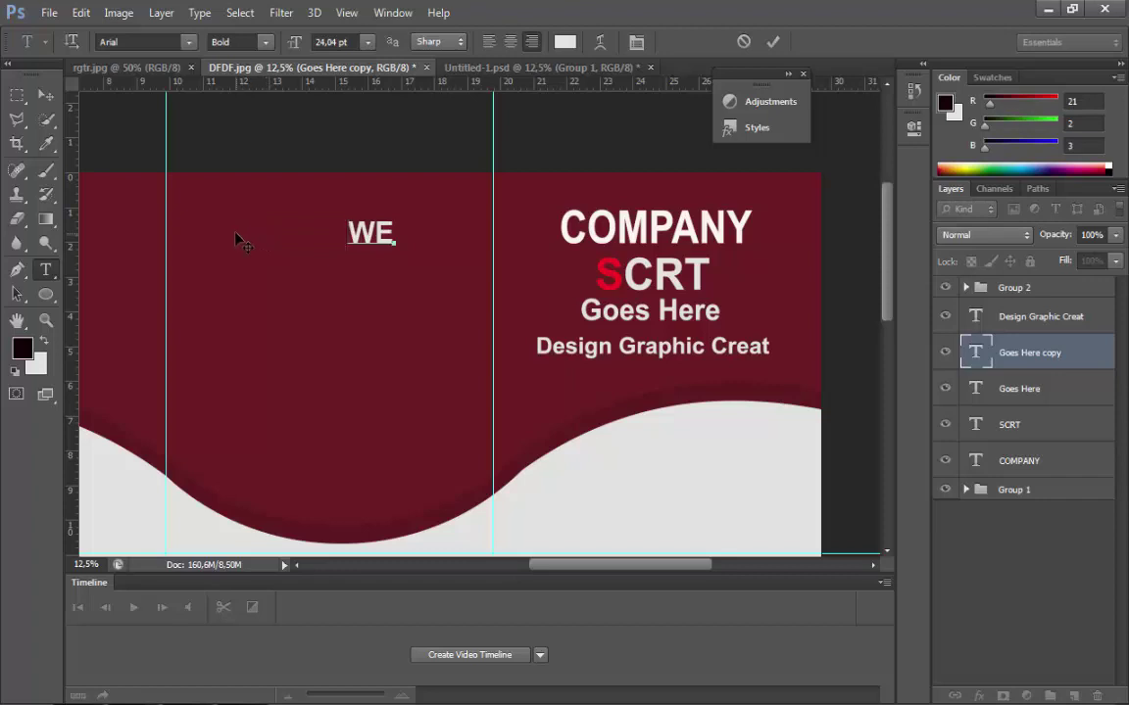
{"action": "left_click", "coordinate": [45, 94]}
{"action": "left_click_drag", "start_coordinate": [400, 252], "coordinate": [278, 232]}
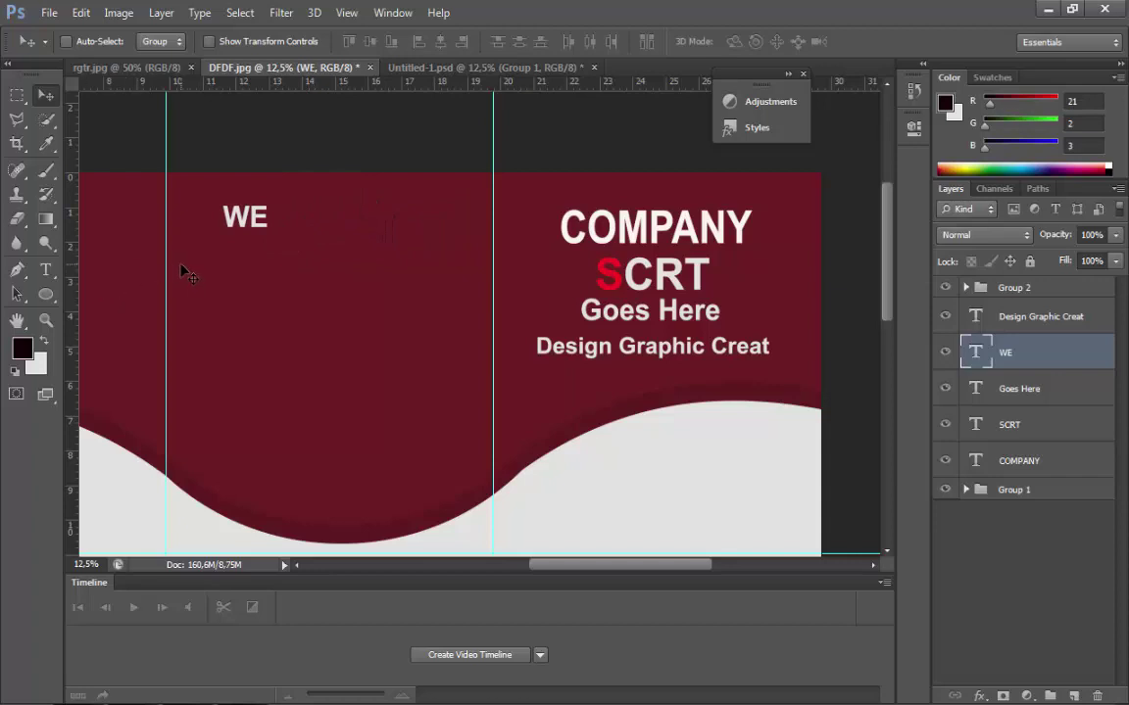
- Duplicate the "WE" text, place the copy below it and change its wording to "Help Brand"
{"action": "key", "text": "ctrl+j"}
{"action": "left_click_drag", "start_coordinate": [214, 247], "coordinate": [213, 303]}
{"action": "left_click", "coordinate": [42, 278]}
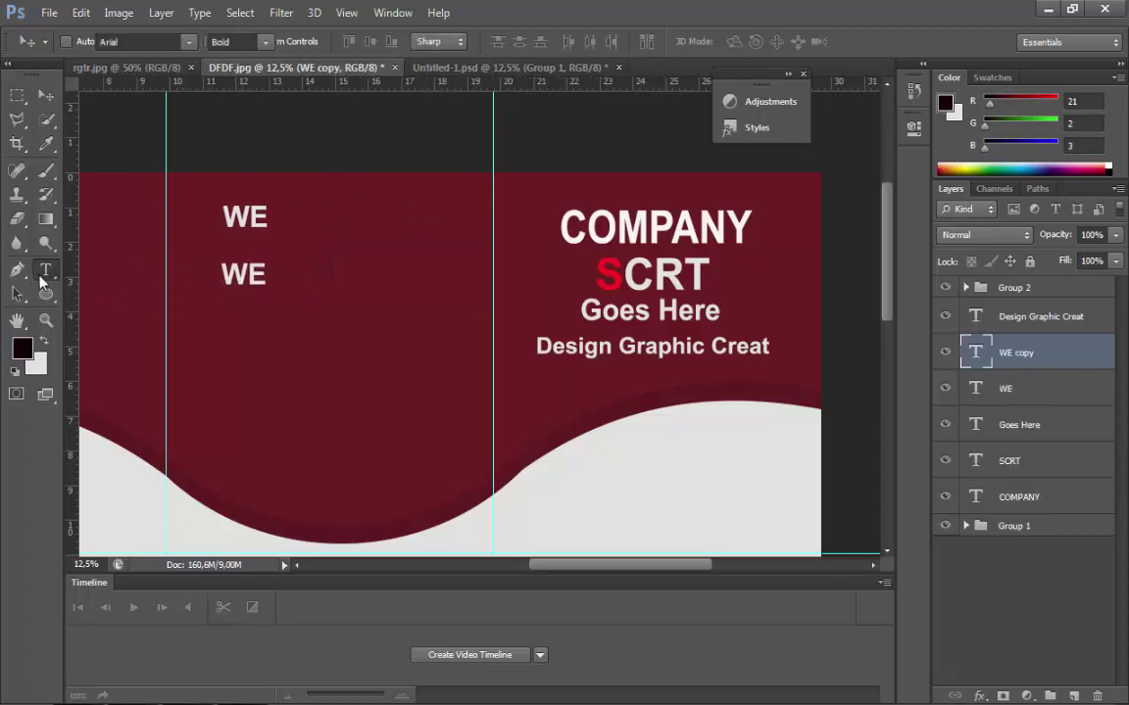
{"action": "double_click", "coordinate": [249, 266]}
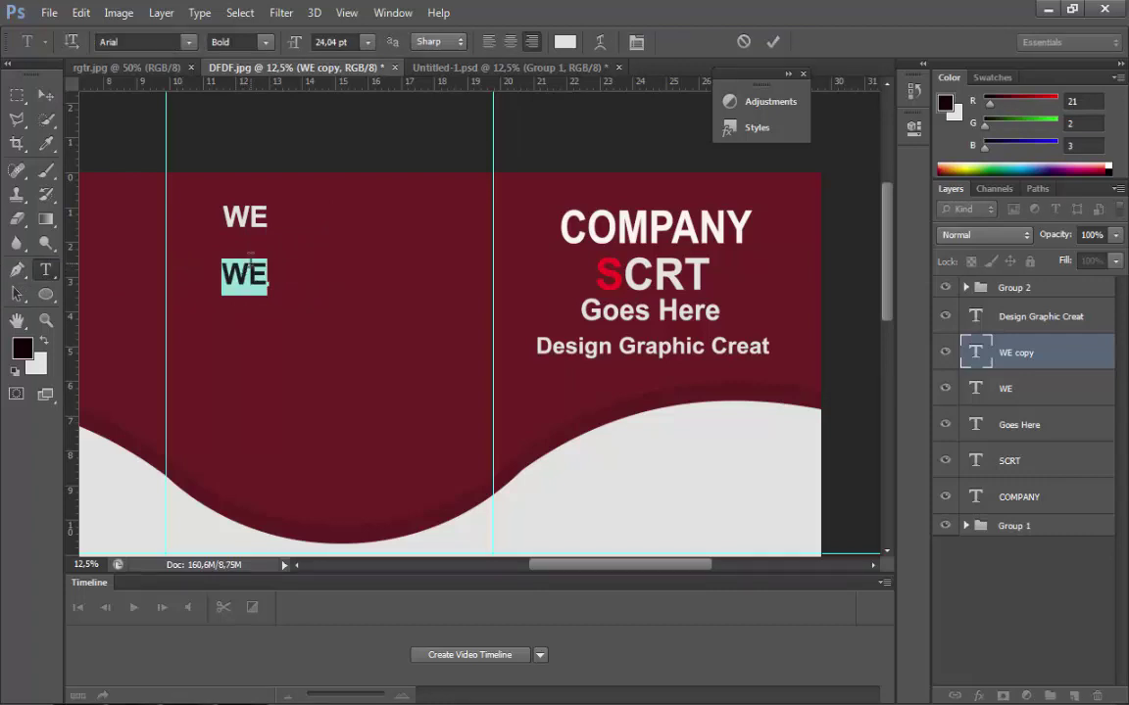
{"action": "type", "text": "H"}
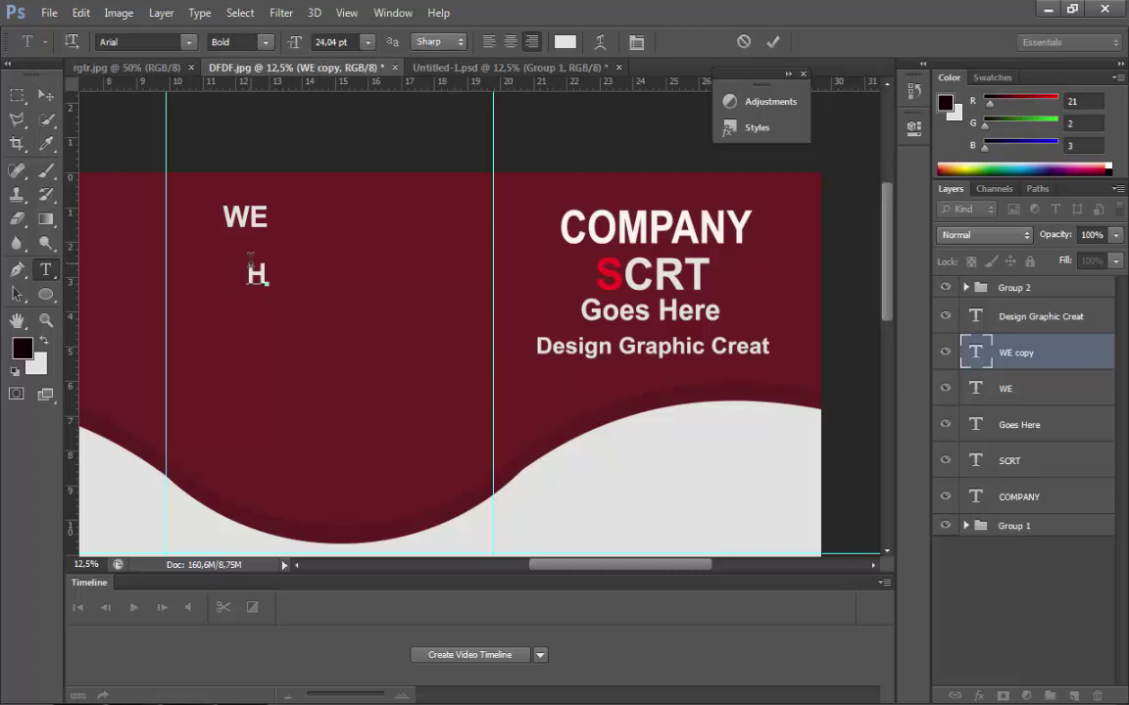
{"action": "type", "text": "elp"}
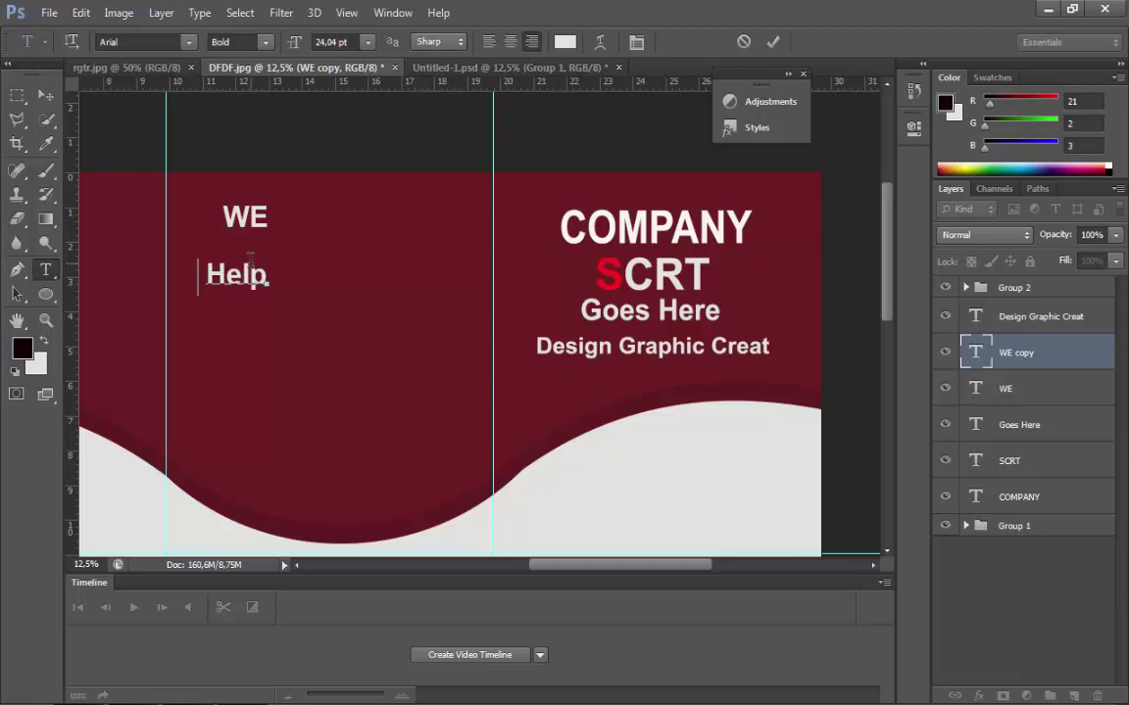
{"action": "type", "text": " Bra"}
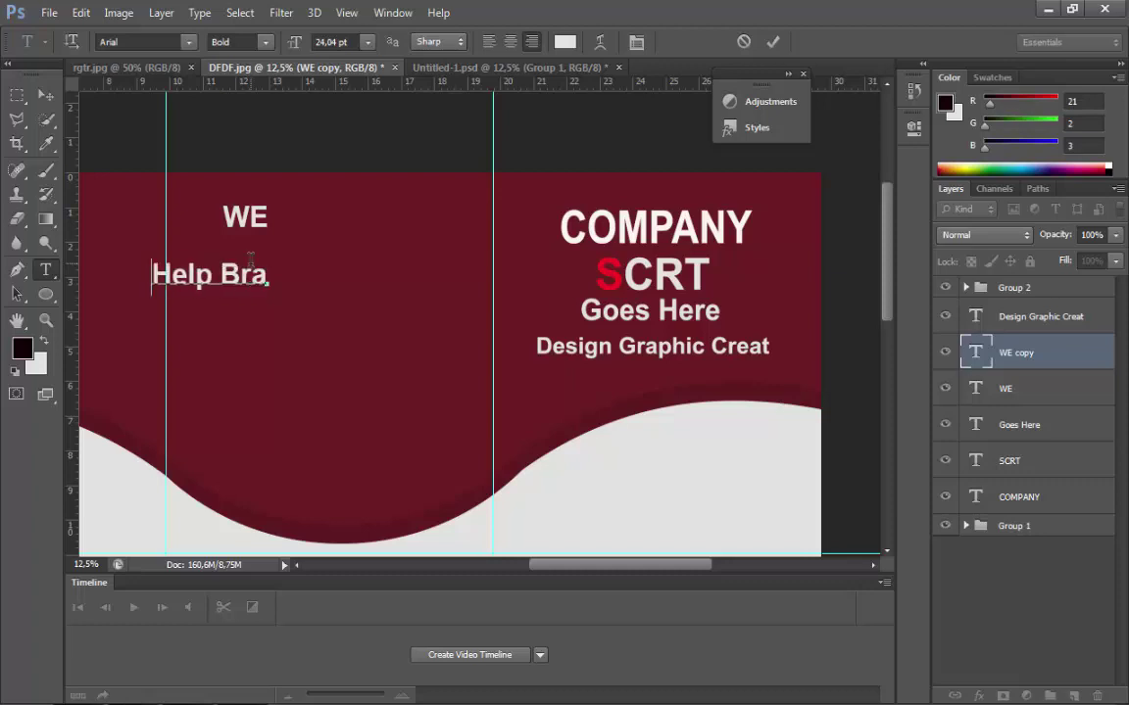
{"action": "type", "text": "nd"}
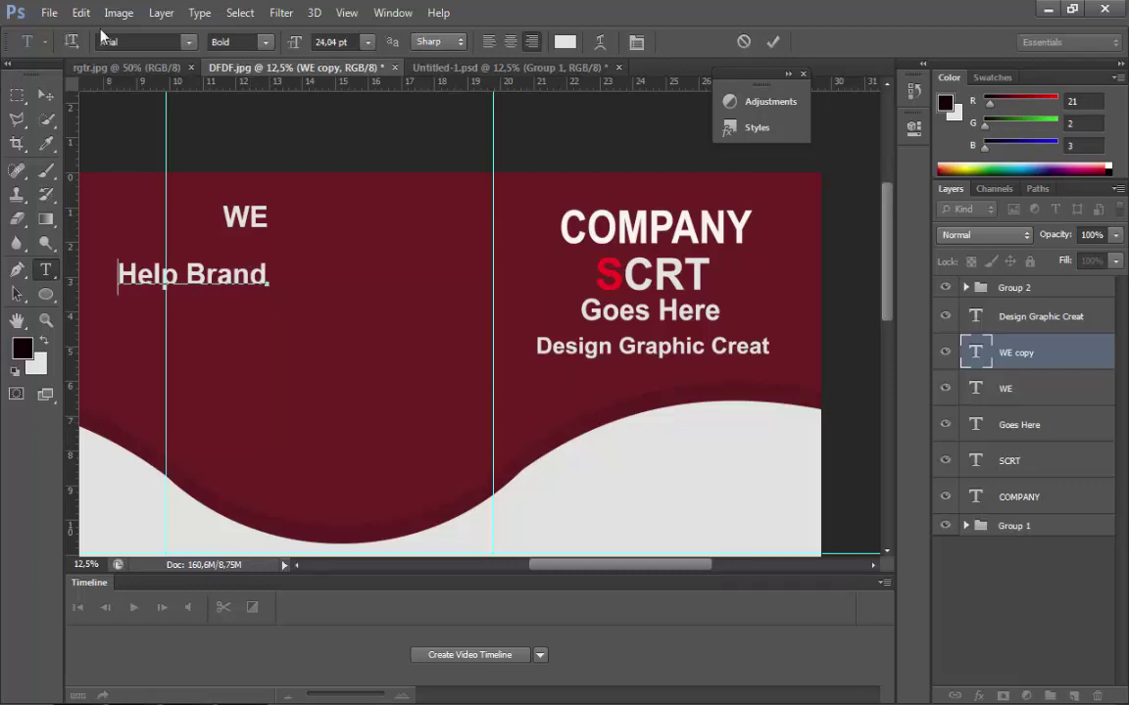
- Scale "Help Brand" to about 133% width and 118% height and place it directly beneath "WE" in the middle column
{"action": "left_click", "coordinate": [81, 11]}
{"action": "left_click", "coordinate": [261, 356]}
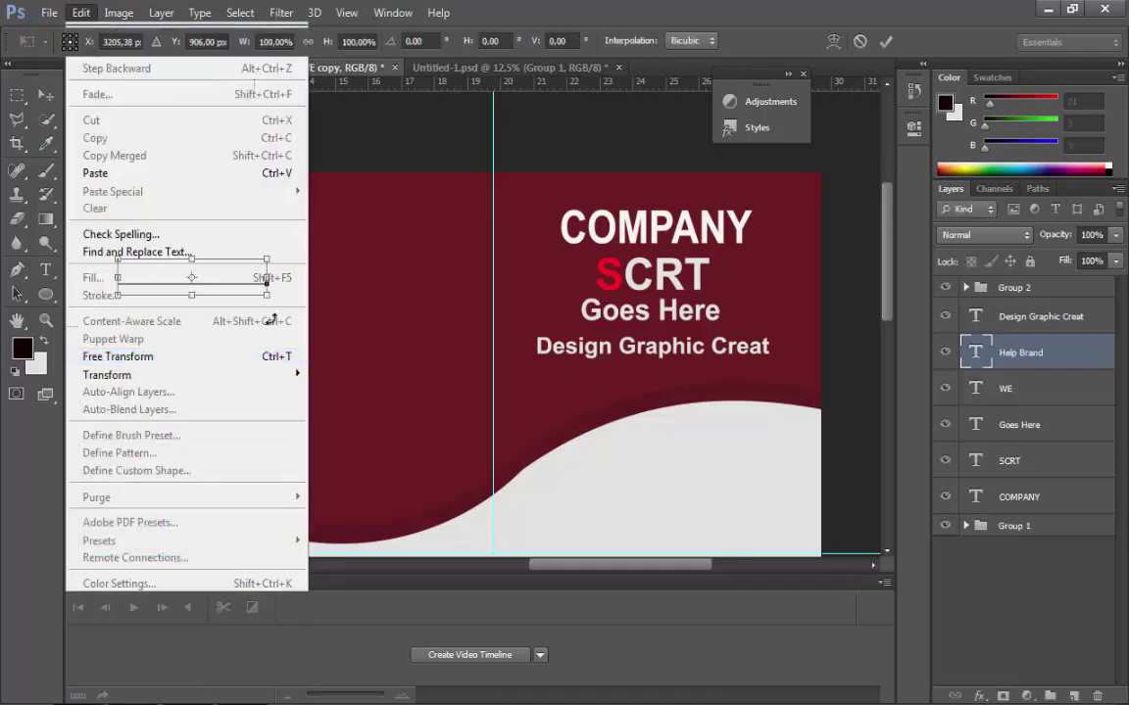
{"action": "left_click_drag", "start_coordinate": [267, 295], "coordinate": [371, 254]}
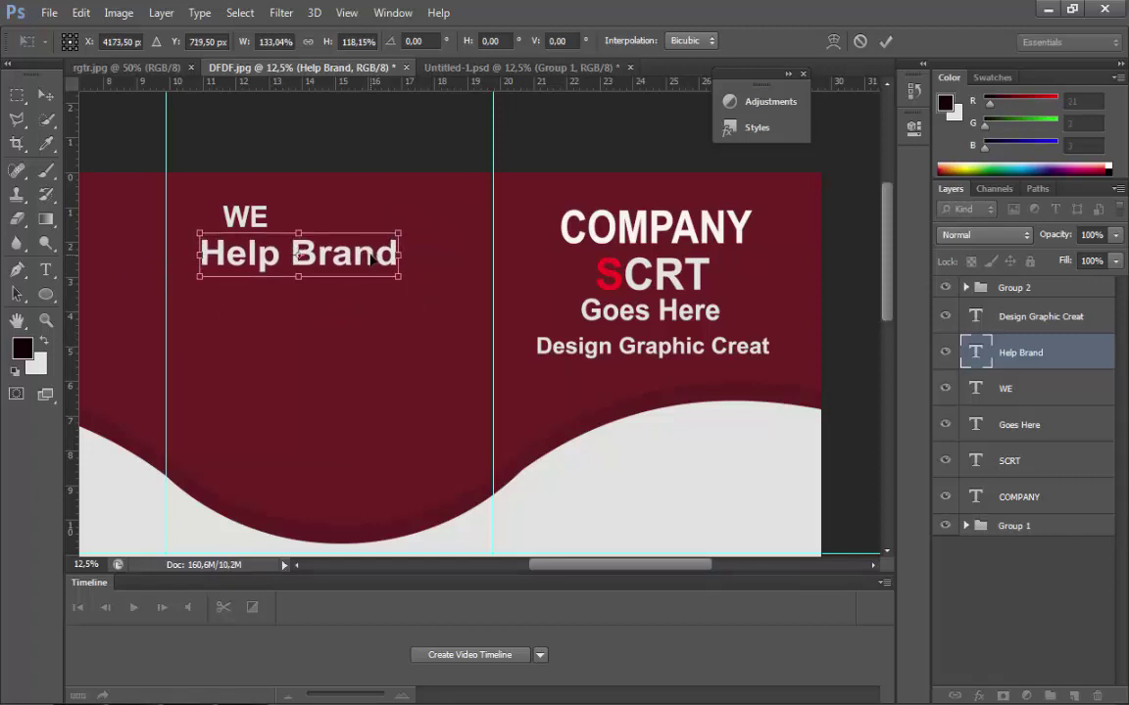
{"action": "key", "text": "Return"}
- Add a new 24 pt Arial Bold text line reading "CONNECT WITH" below "Help Brand"
{"action": "key", "text": "t"}
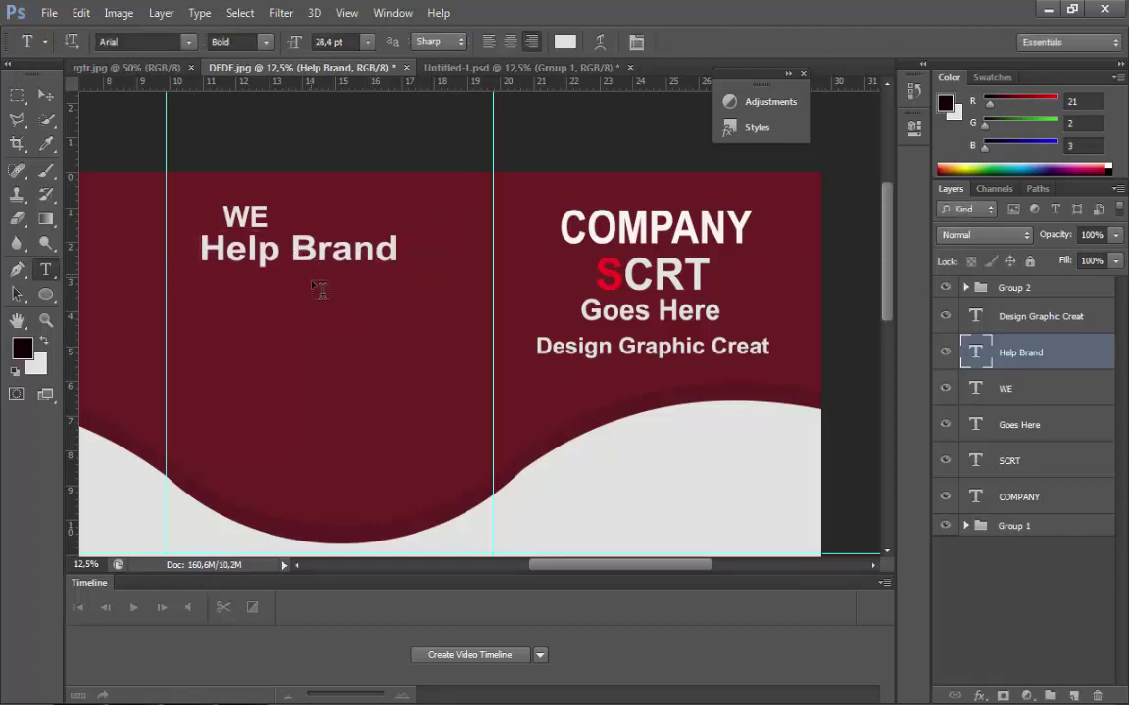
{"action": "left_click", "coordinate": [315, 345]}
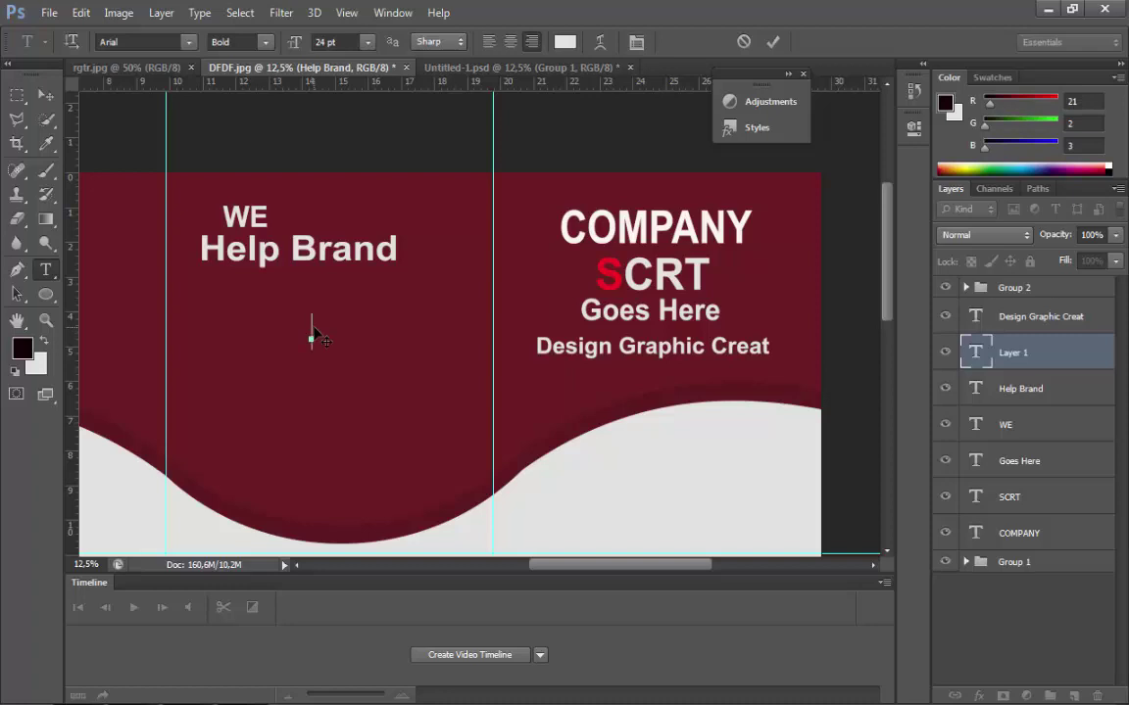
{"action": "type", "text": "con"}
{"action": "key", "text": "BackSpace"}
{"action": "key", "text": "BackSpace"}
{"action": "key", "text": "BackSpace"}
{"action": "type", "text": "CON"}
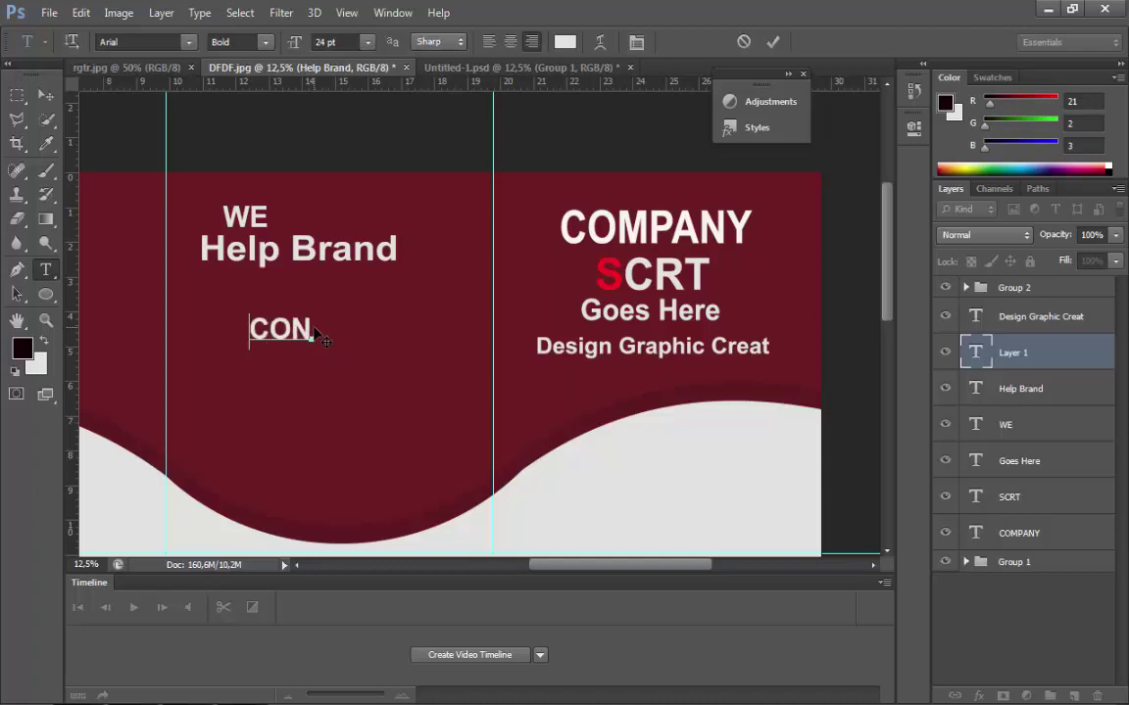
{"action": "type", "text": "NE"}
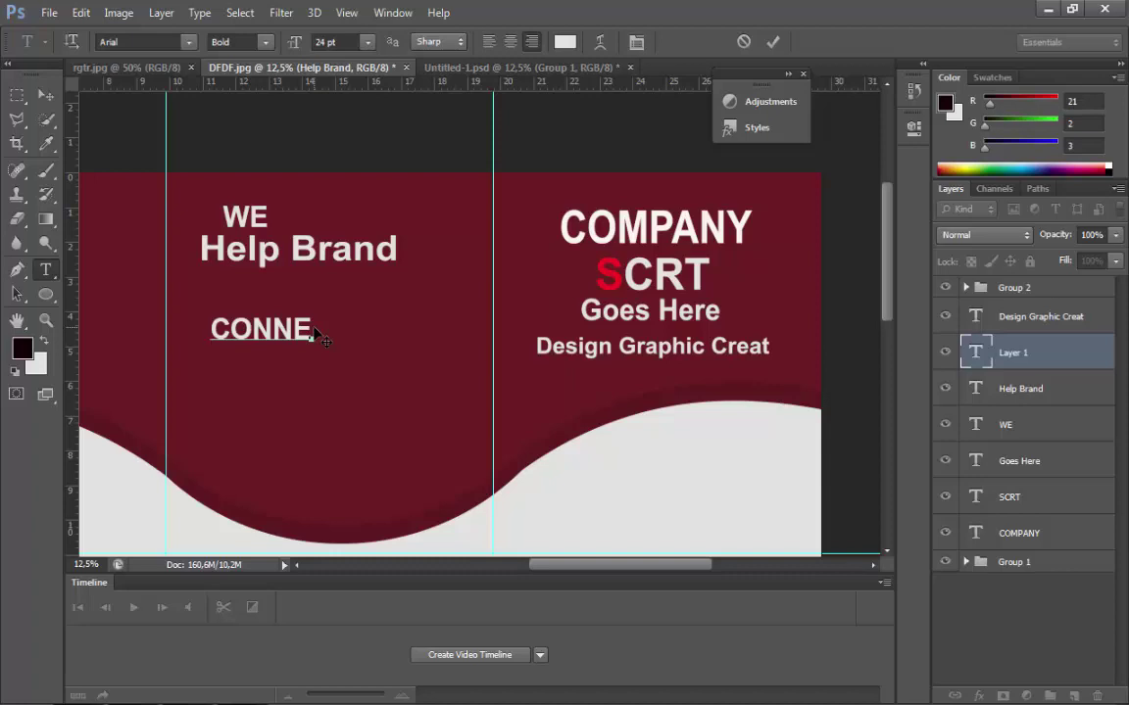
{"action": "type", "text": "CT"}
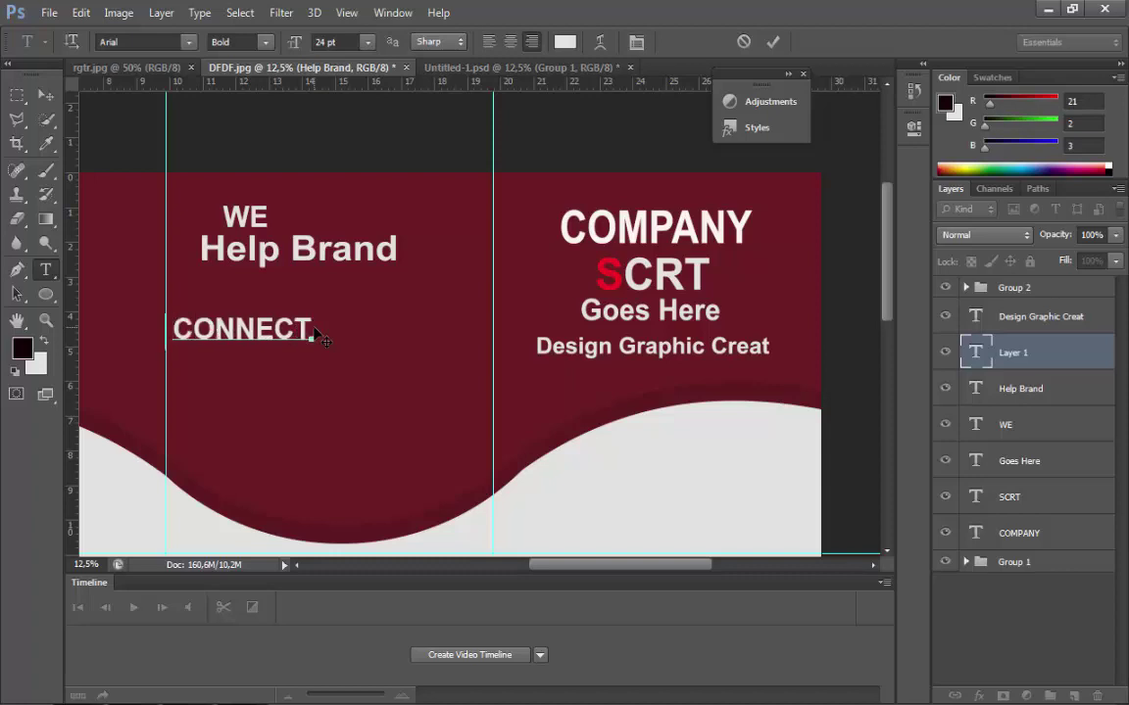
{"action": "type", "text": " WITH"}
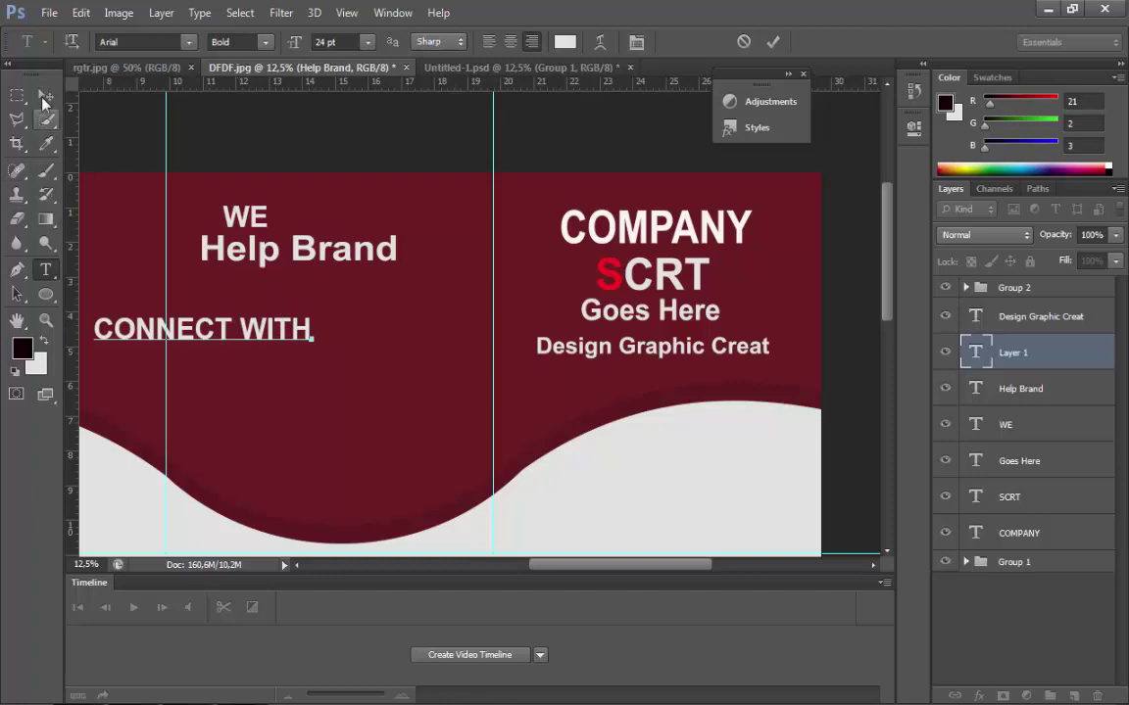
- Move the "CONNECT WITH" text up so it sits directly beneath "Help Brand" in the middle column
{"action": "left_click", "coordinate": [57, 102]}
{"action": "left_click_drag", "start_coordinate": [300, 343], "coordinate": [404, 296]}
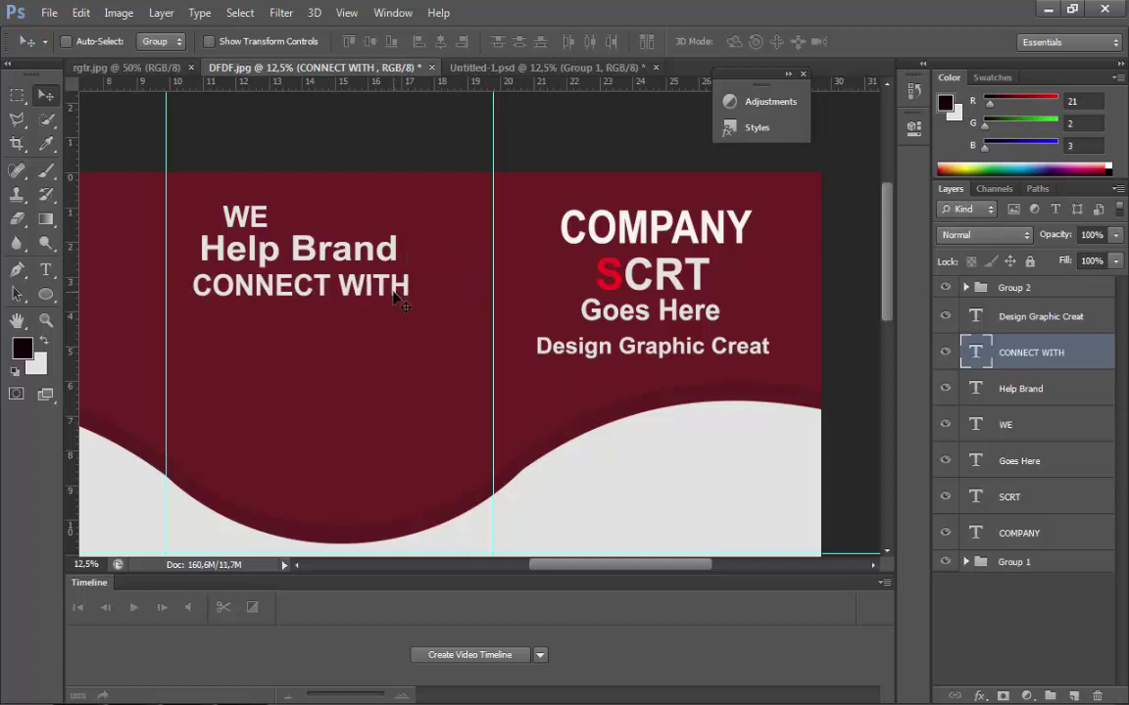
{"action": "key", "text": "shift+Up"}
{"action": "key", "text": "shift+Right"}
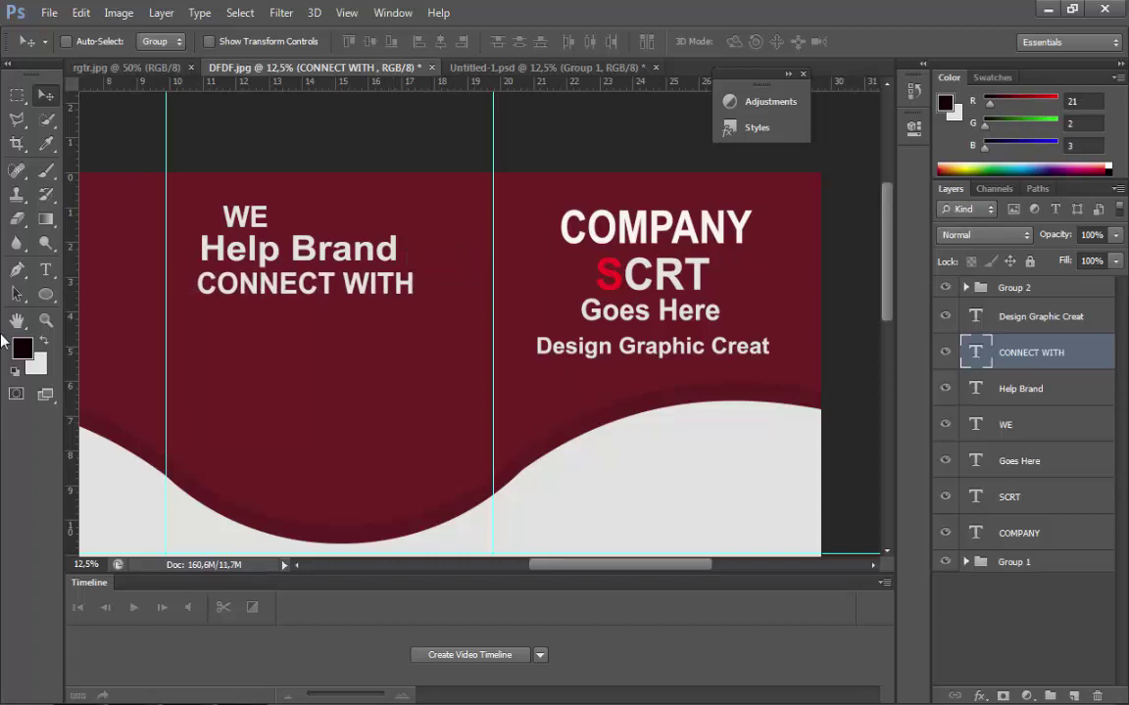
- Add a new 24 pt Arial Bold text line reading "People" below "CONNECT WITH"
{"action": "left_click", "coordinate": [45, 269]}
{"action": "left_click", "coordinate": [283, 379]}
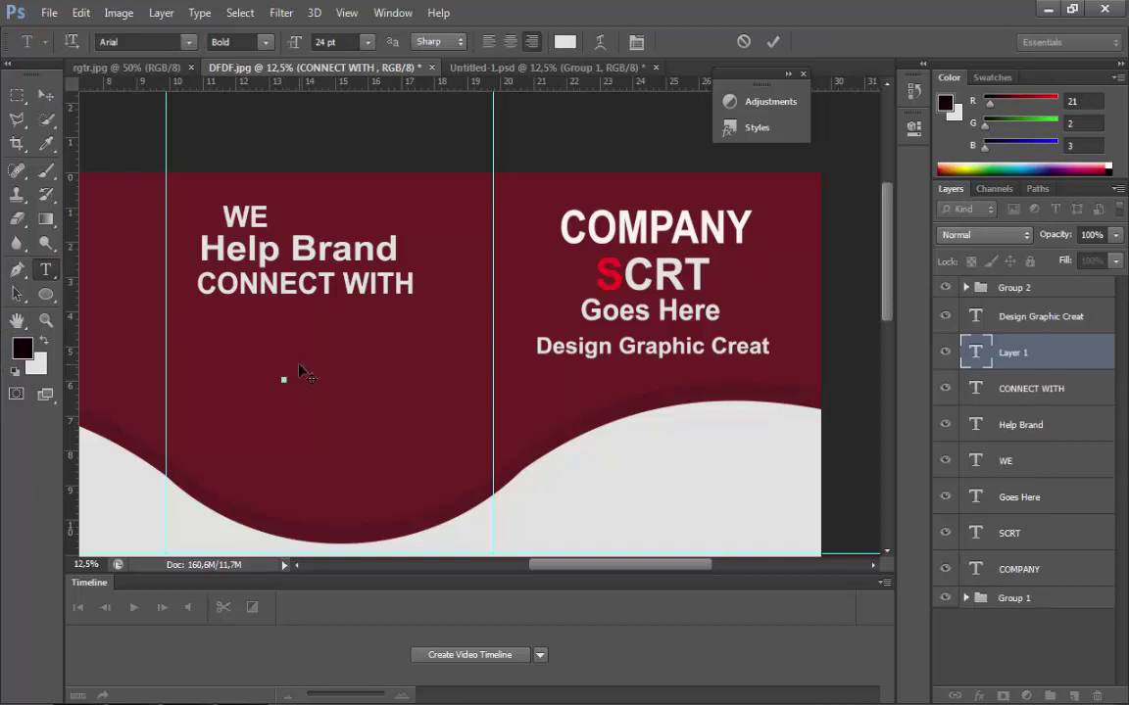
{"action": "type", "text": "People"}
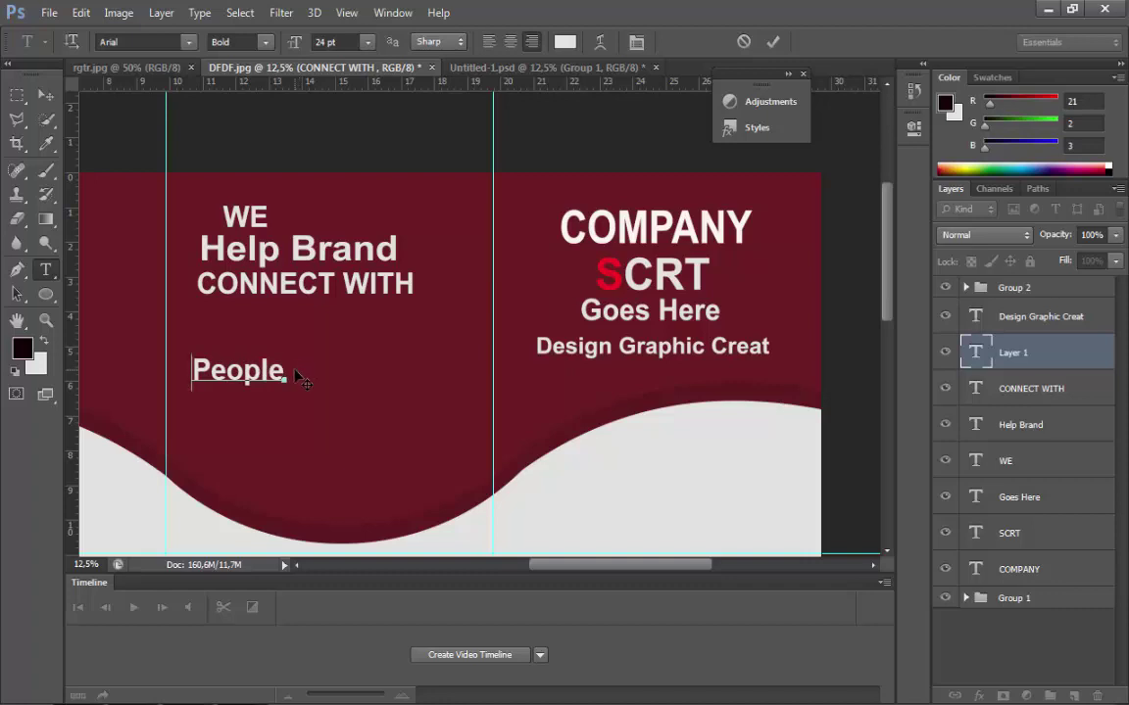
{"action": "left_click", "coordinate": [45, 94]}
- Nudge the "People" text up directly beneath "CONNECT WITH" and align it near that line's left edge
{"action": "key", "text": "shift+Up"}
{"action": "key", "text": "shift+Up"}
{"action": "key", "text": "shift+Up"}
{"action": "key", "text": "shift+Up"}
{"action": "key", "text": "shift+Up"}
{"action": "key", "text": "shift+Up"}
{"action": "key", "text": "shift+Up"}
{"action": "key", "text": "shift+Up"}
{"action": "key", "text": "shift+Up"}
{"action": "key", "text": "shift+Up"}
{"action": "key", "text": "shift+Up"}
{"action": "key", "text": "shift+Up"}
{"action": "key", "text": "shift+Up"}
{"action": "key", "text": "shift+Up"}
{"action": "key", "text": "shift+Up"}
{"action": "key", "text": "shift+Up"}
{"action": "key", "text": "shift+Up"}
{"action": "key", "text": "shift+Up"}
{"action": "key", "text": "shift+Up"}
{"action": "key", "text": "shift+Up"}
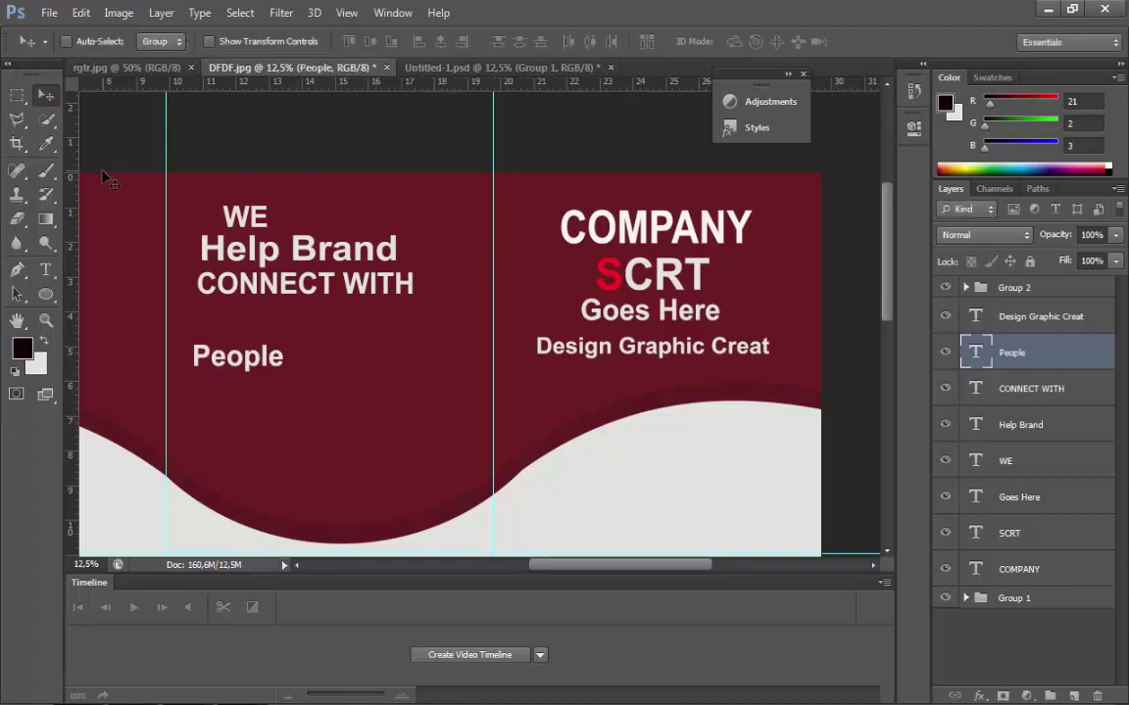
{"action": "key", "text": "shift+Up"}
{"action": "key", "text": "shift+Up"}
{"action": "key", "text": "shift+Up"}
{"action": "key", "text": "shift+Up"}
{"action": "key", "text": "shift+Up"}
{"action": "key", "text": "shift+Up"}
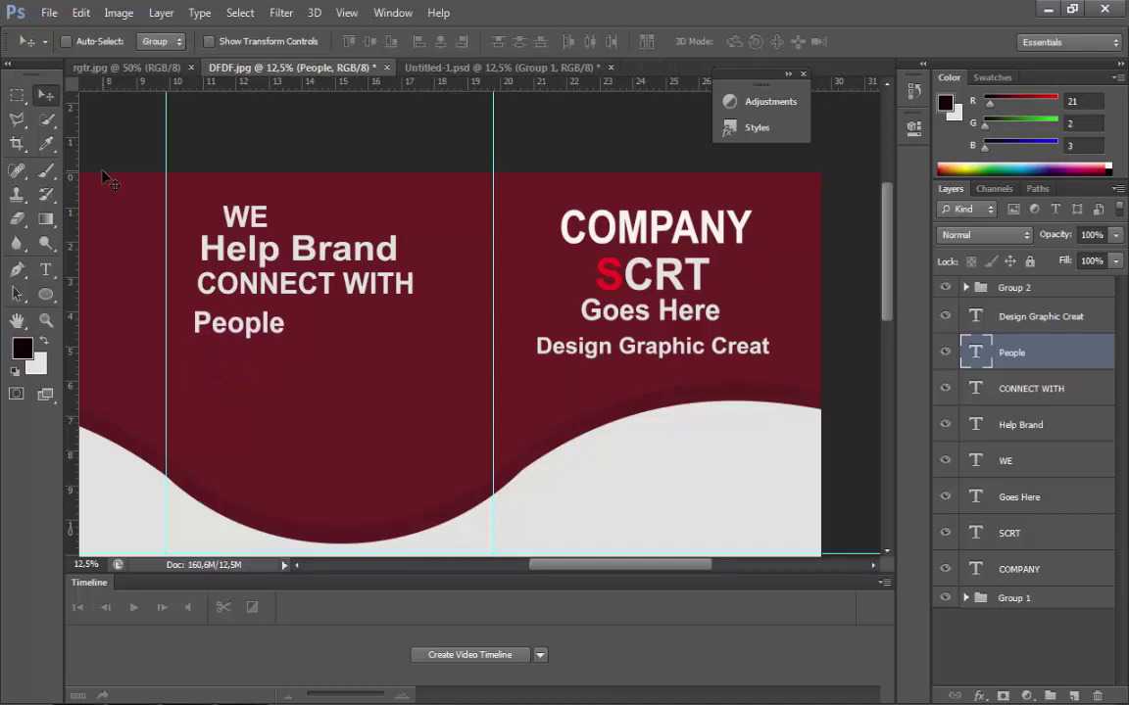
{"action": "key", "text": "shift+Right"}
{"action": "key", "text": "shift+Right"}
{"action": "key", "text": "shift+Right"}
{"action": "key", "text": "shift+Right"}
{"action": "key", "text": "shift+Right"}
{"action": "key", "text": "shift+Right"}
{"action": "key", "text": "shift+Up"}
{"action": "key", "text": "shift+Up"}
{"action": "key", "text": "shift+Up"}
{"action": "key", "text": "shift+Up"}
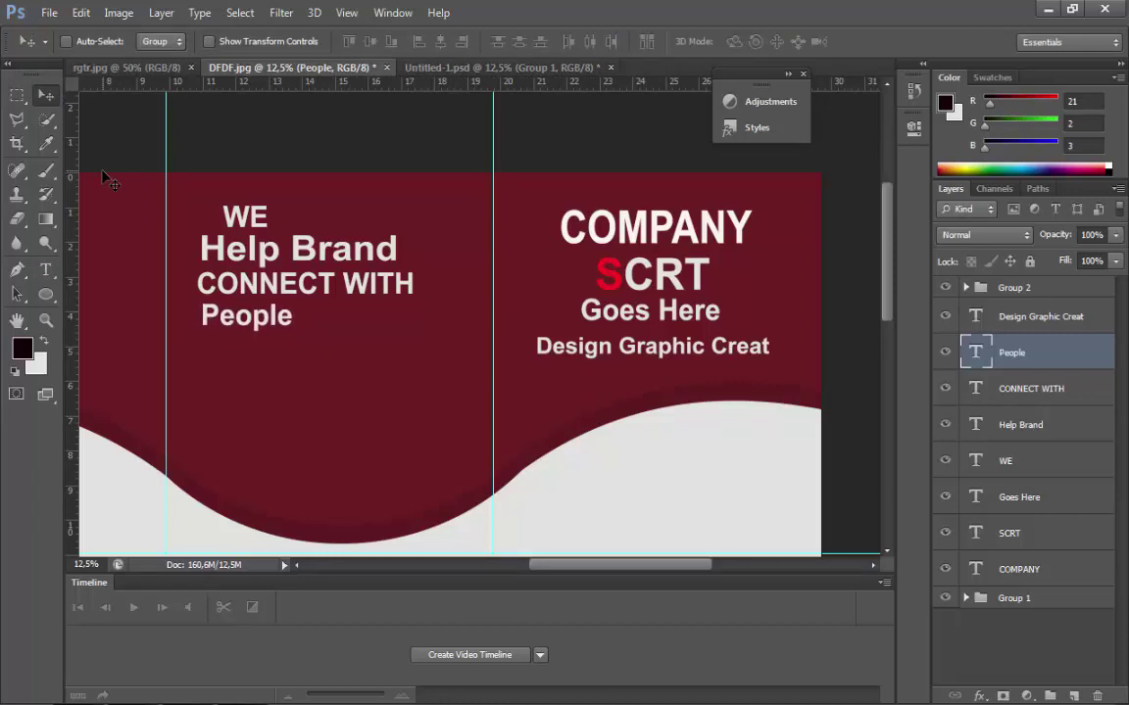
{"action": "key", "text": "shift+Left"}
{"action": "key", "text": "shift+Left"}
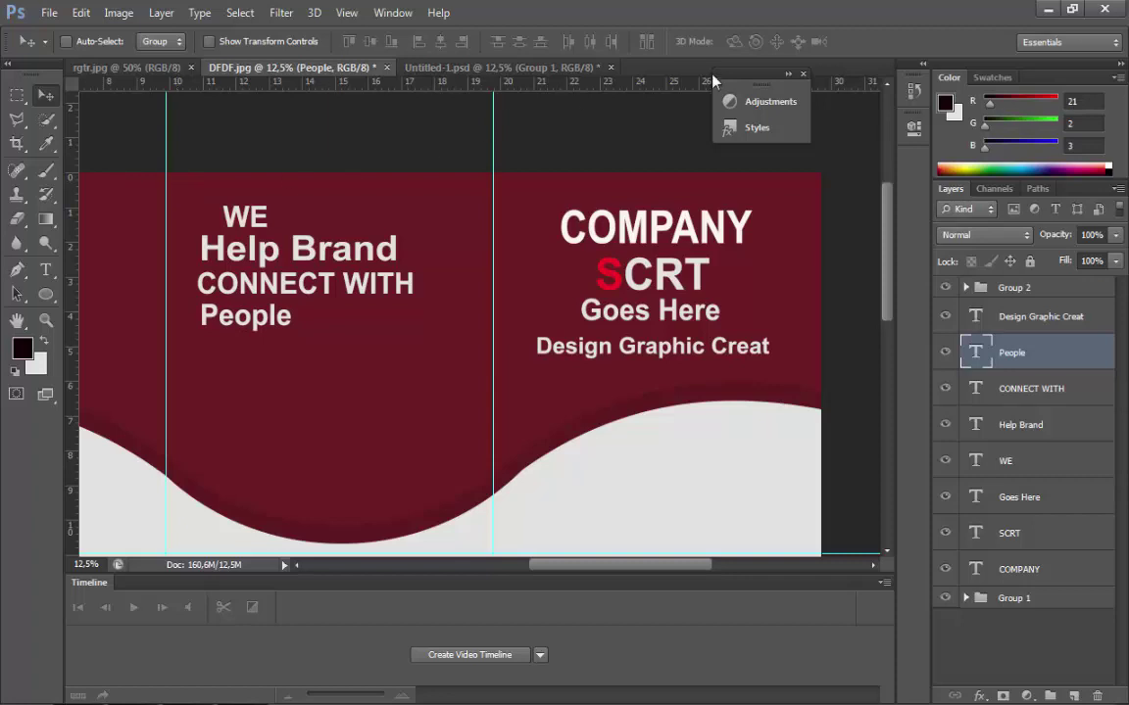
- Bring the four-line paragraph group from Untitled-1.psd into DFDF.jpg and place it below "People"
{"action": "left_click", "coordinate": [460, 67]}
{"action": "left_click_drag", "start_coordinate": [467, 383], "coordinate": [219, 404]}
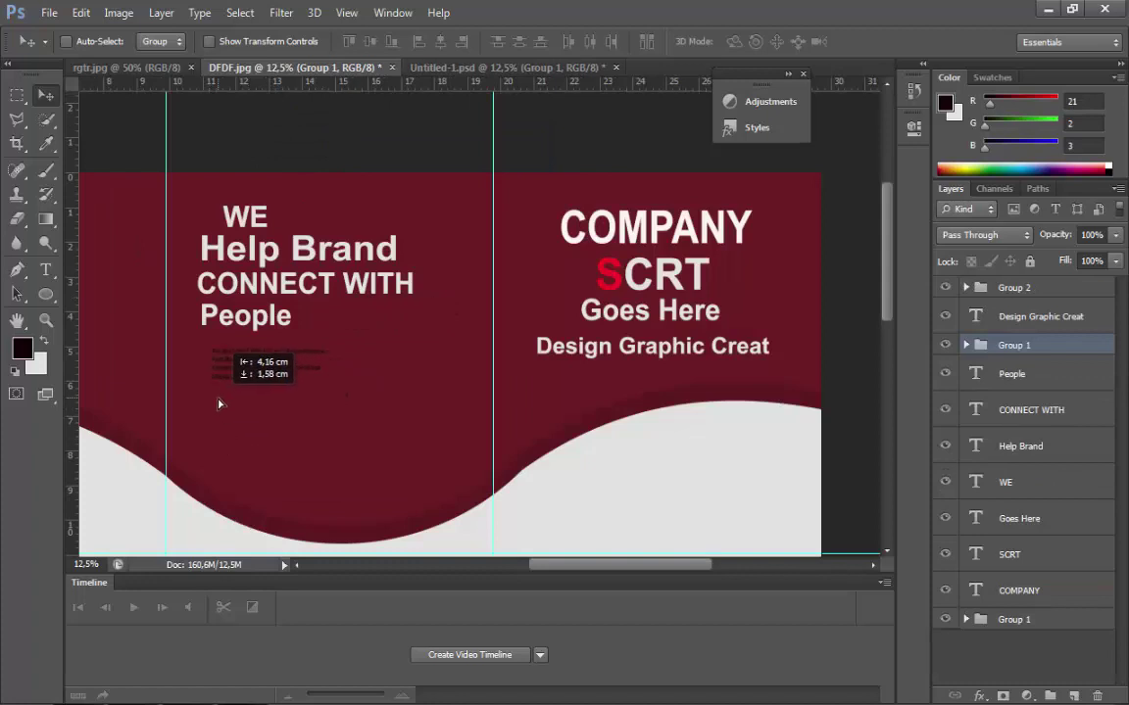
{"action": "left_click", "coordinate": [965, 346]}
{"action": "left_click", "coordinate": [967, 346]}
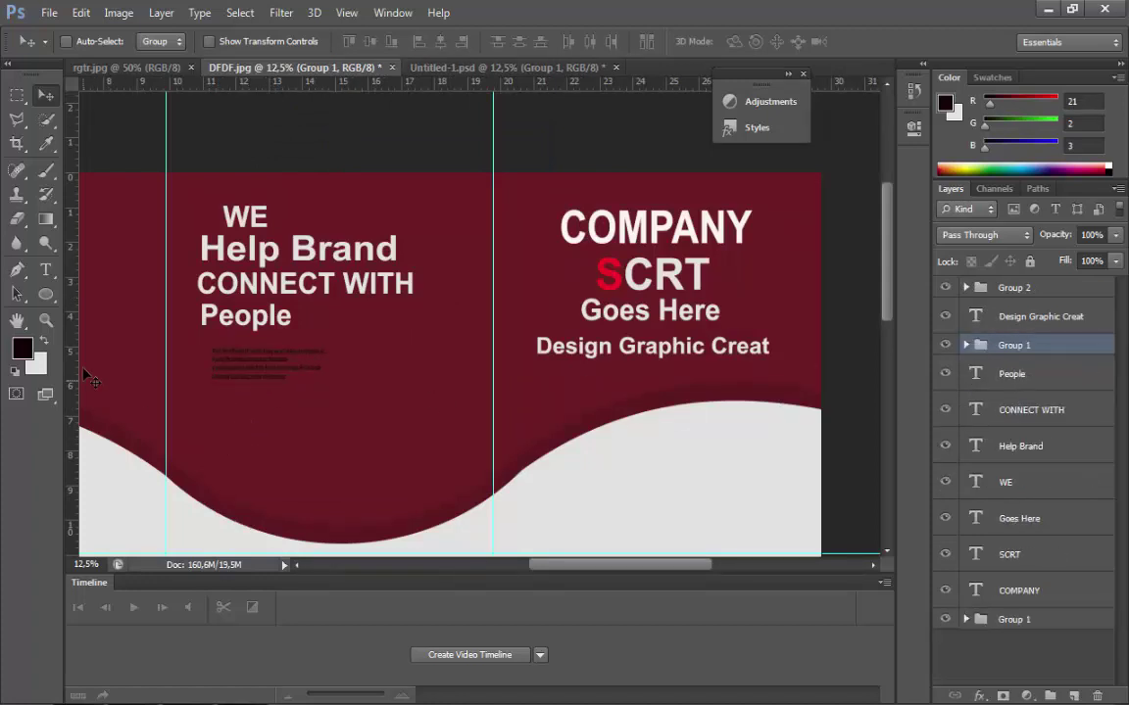
- Enlarge the paragraph group to nearly the middle column's width and place it directly beneath "People"
{"action": "left_click", "coordinate": [81, 13]}
{"action": "left_click", "coordinate": [141, 329]}
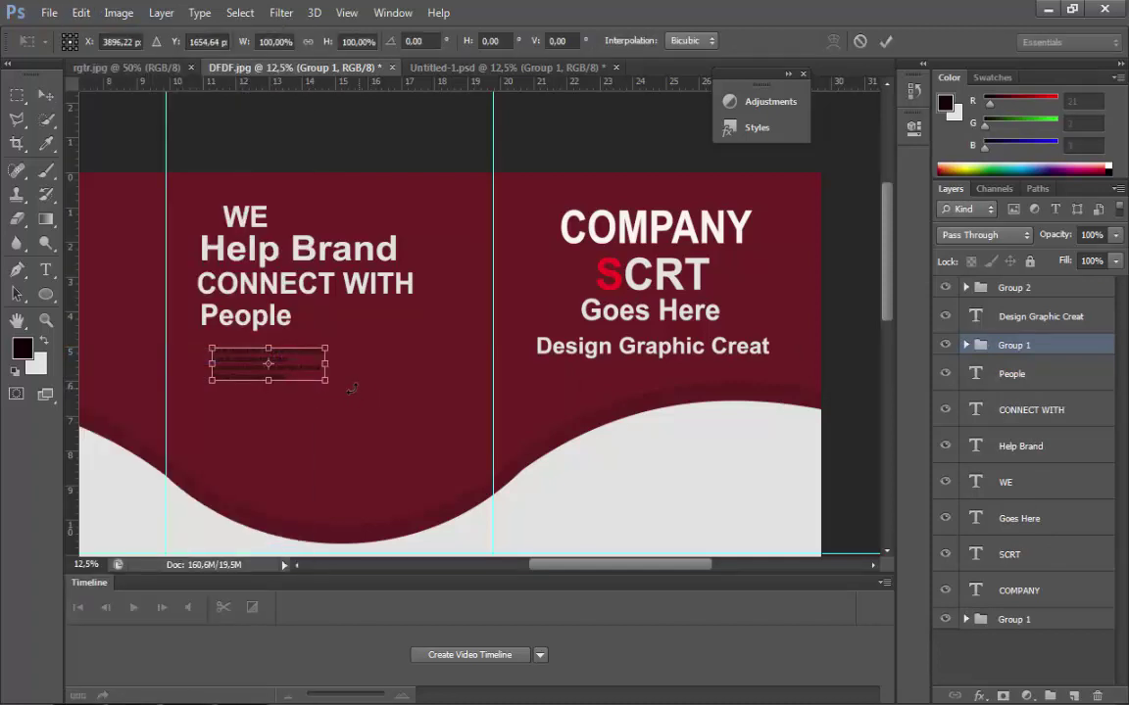
{"action": "left_click_drag", "start_coordinate": [332, 383], "coordinate": [413, 380]}
{"action": "double_click", "coordinate": [310, 360]}
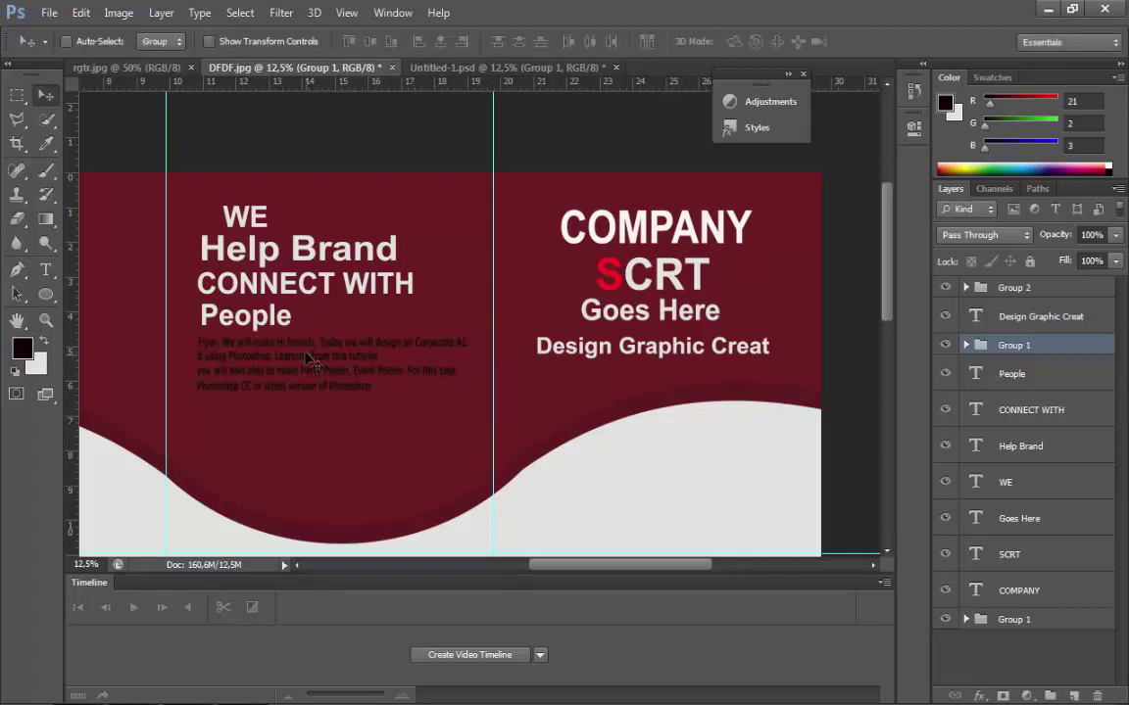
- Recolor the paragraph's first line to light grey, RGB 227, 227, 227, sampled from the page background
{"action": "left_click", "coordinate": [45, 269]}
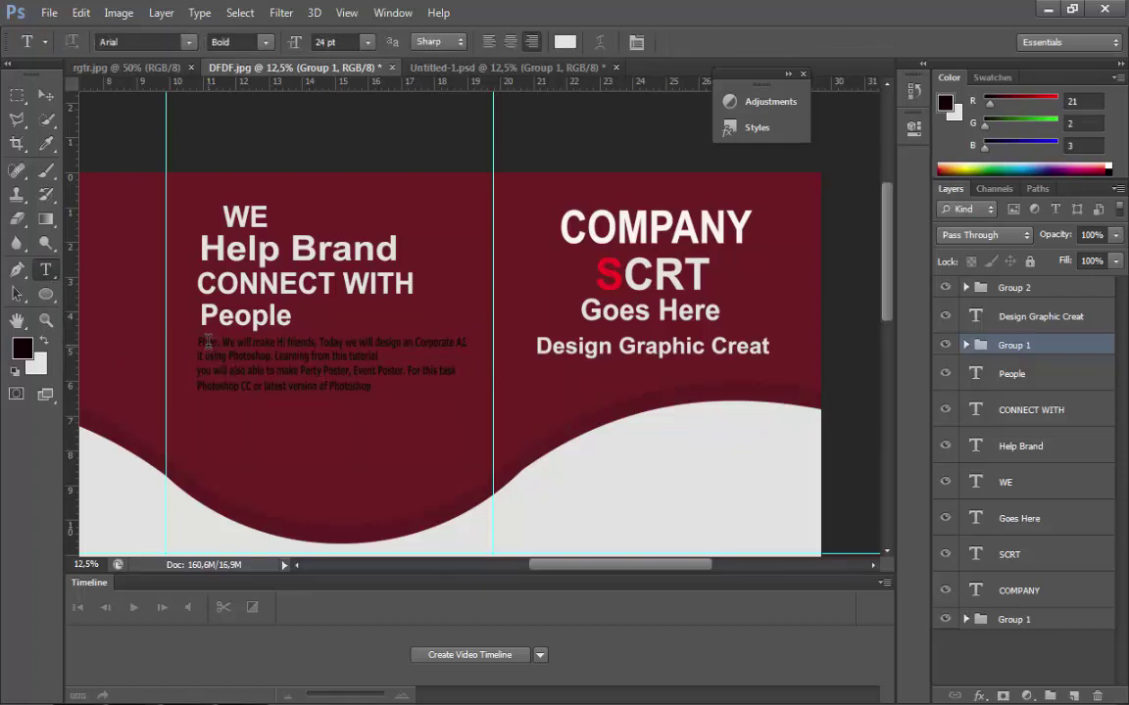
{"action": "triple_click", "coordinate": [208, 341]}
{"action": "left_click", "coordinate": [30, 348]}
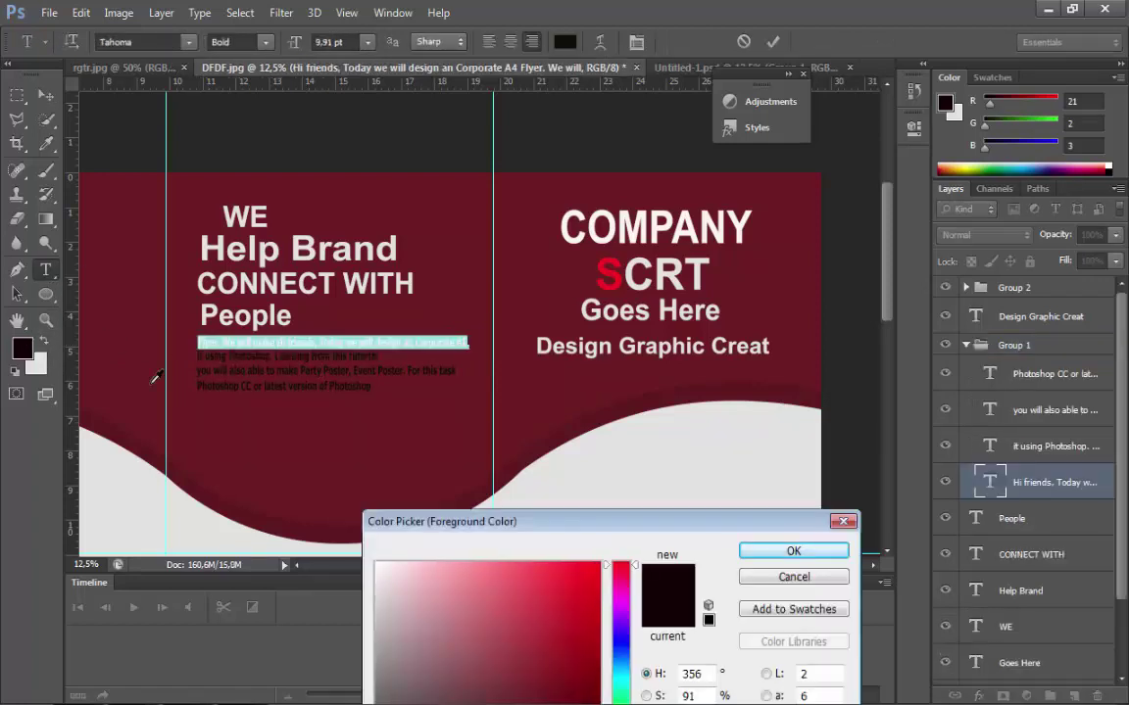
{"action": "left_click", "coordinate": [596, 469]}
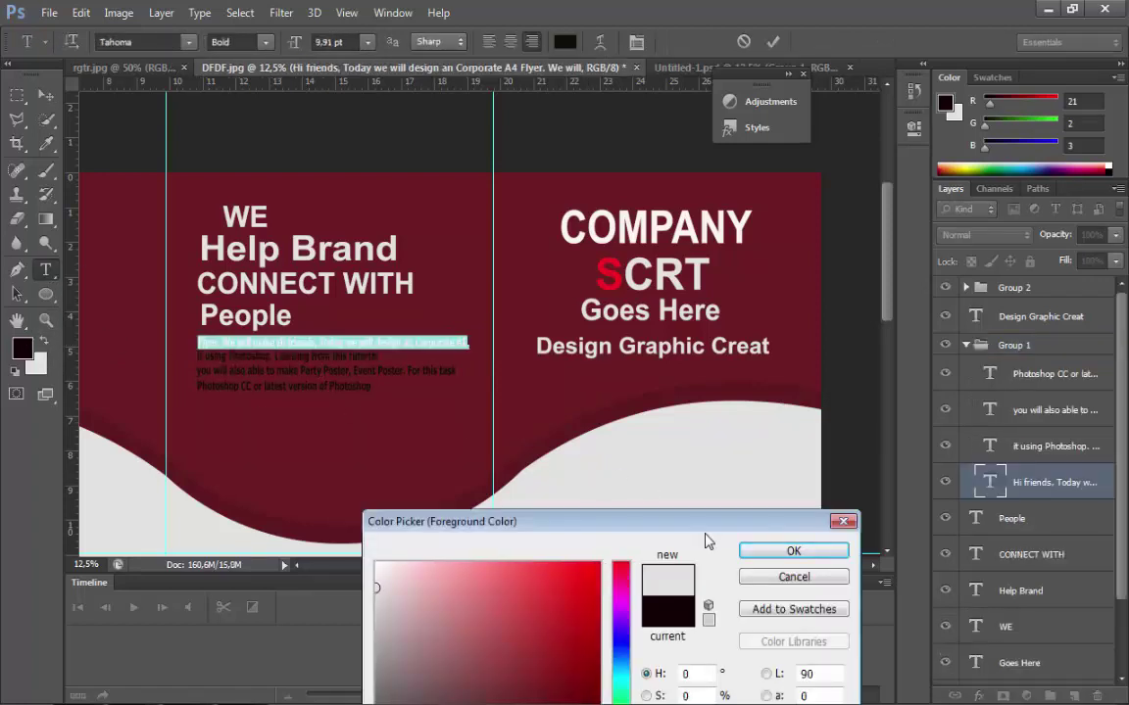
{"action": "left_click", "coordinate": [762, 552]}
{"action": "left_click", "coordinate": [329, 338]}
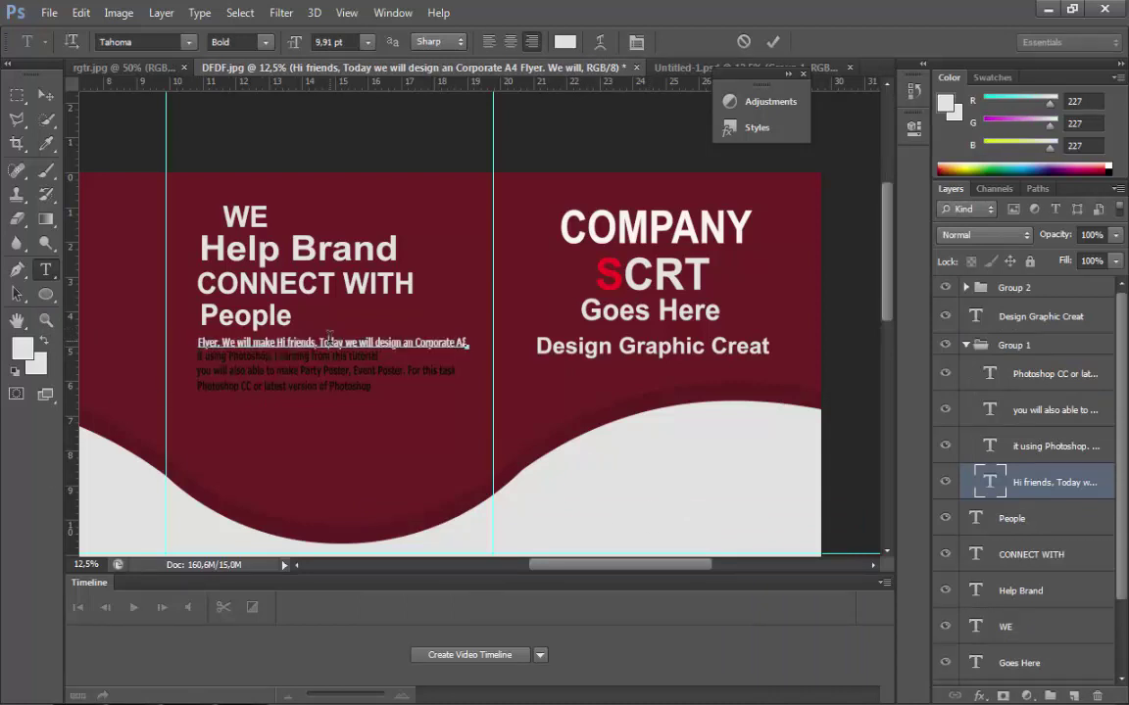
{"action": "left_click", "coordinate": [45, 95]}
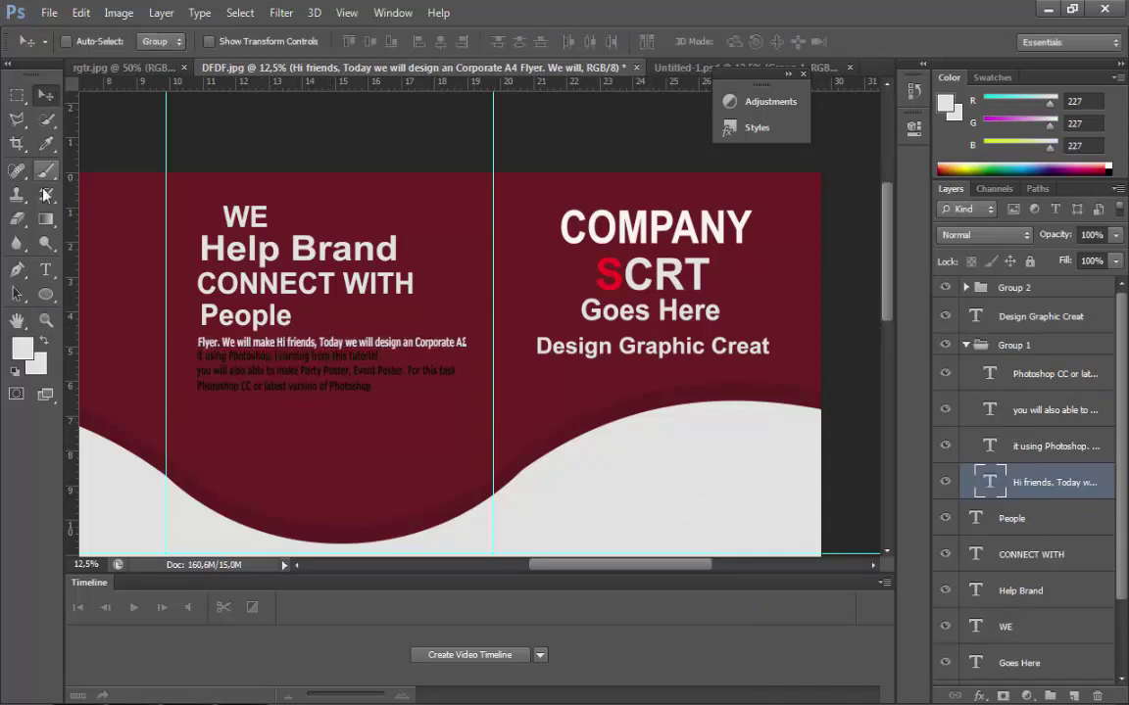
- Recolor the paragraph's second line, "it using Photoshop. Learning from this tutorial", to near-white RGB 255, 252, 252
{"action": "left_click", "coordinate": [45, 270]}
{"action": "triple_click", "coordinate": [244, 356]}
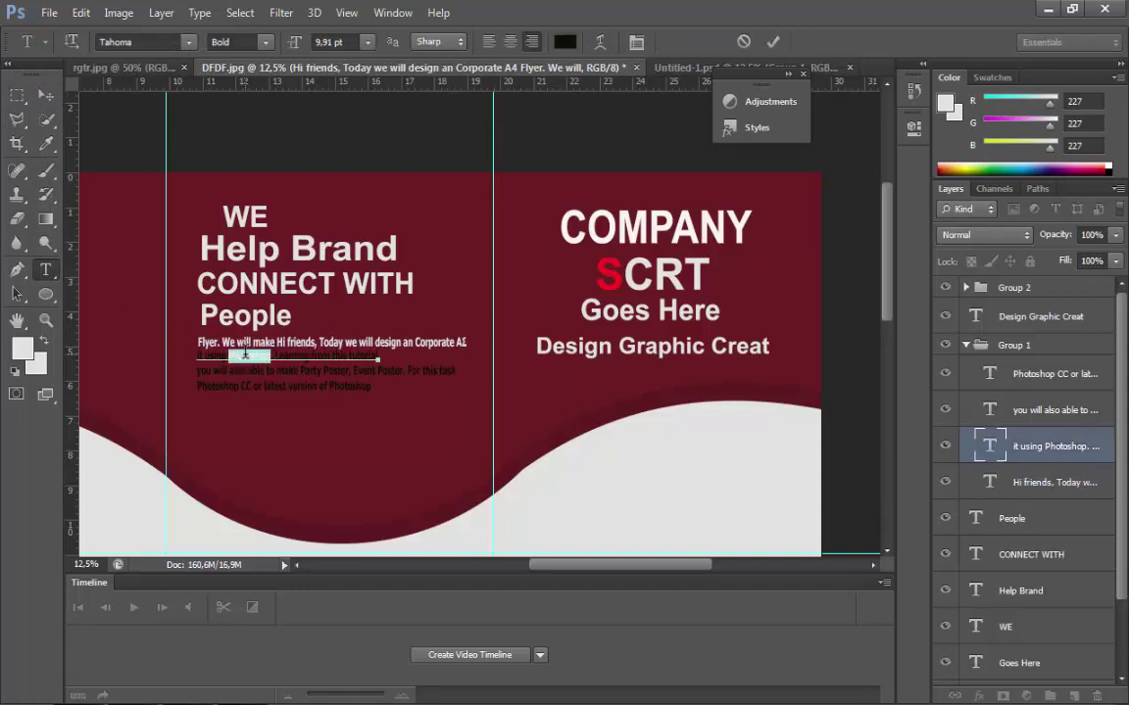
{"action": "left_click", "coordinate": [22, 348]}
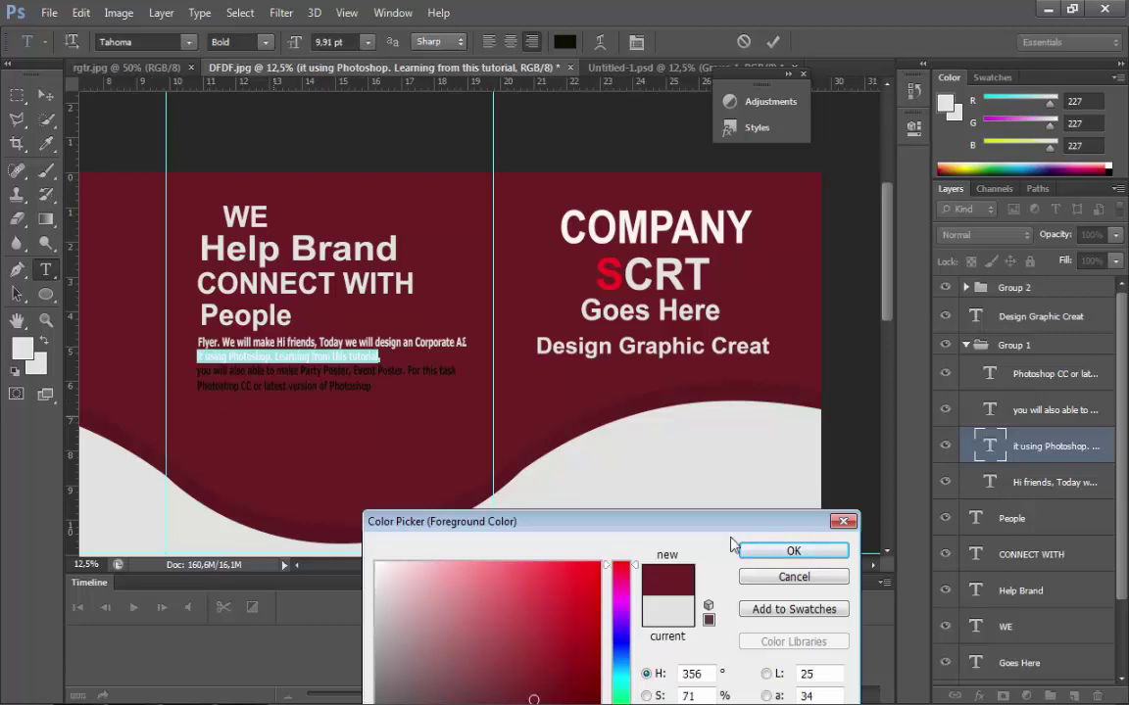
{"action": "left_click", "coordinate": [794, 552]}
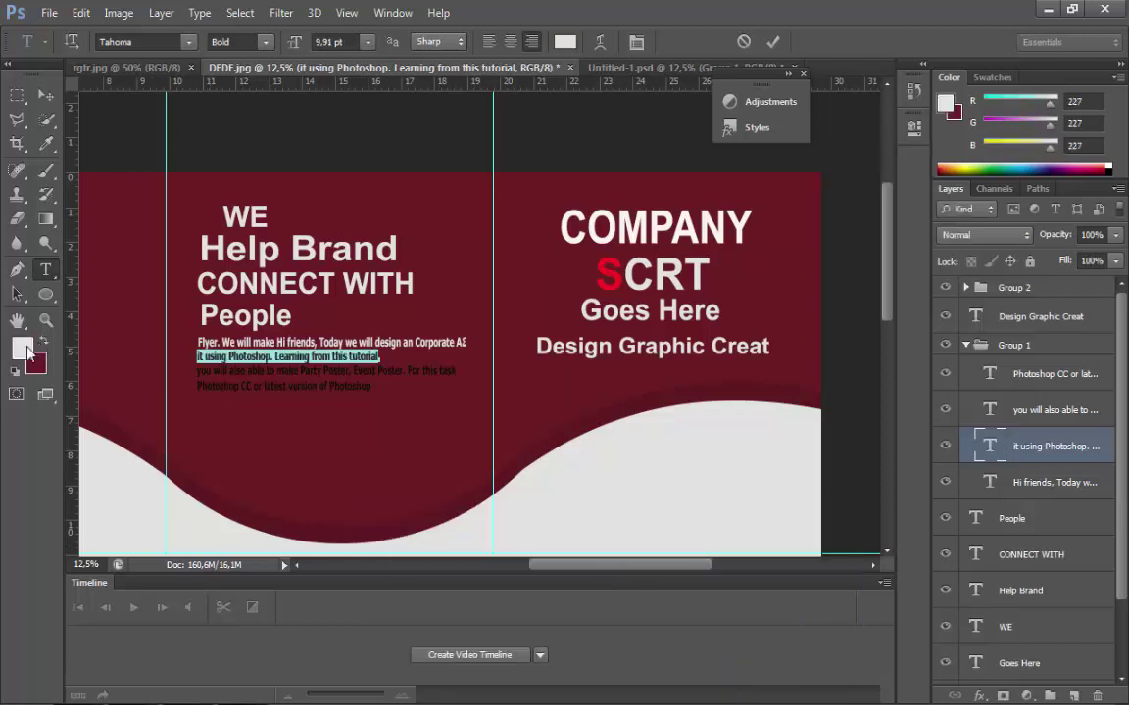
{"action": "left_click", "coordinate": [22, 347]}
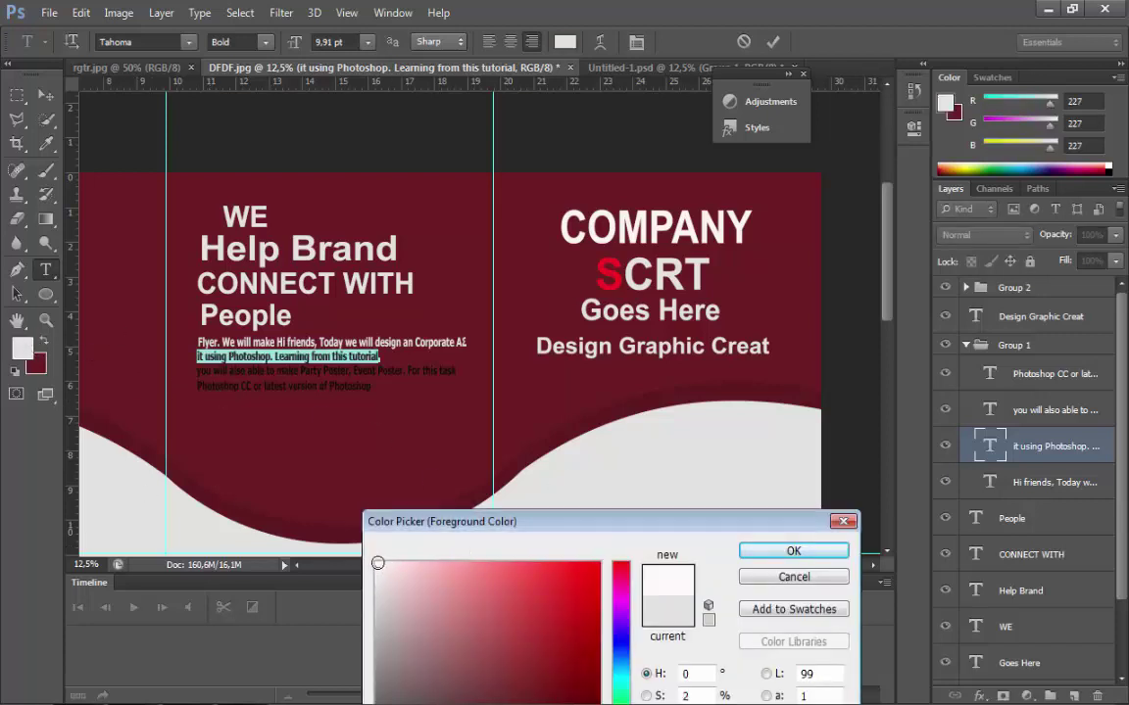
{"action": "left_click", "coordinate": [792, 551]}
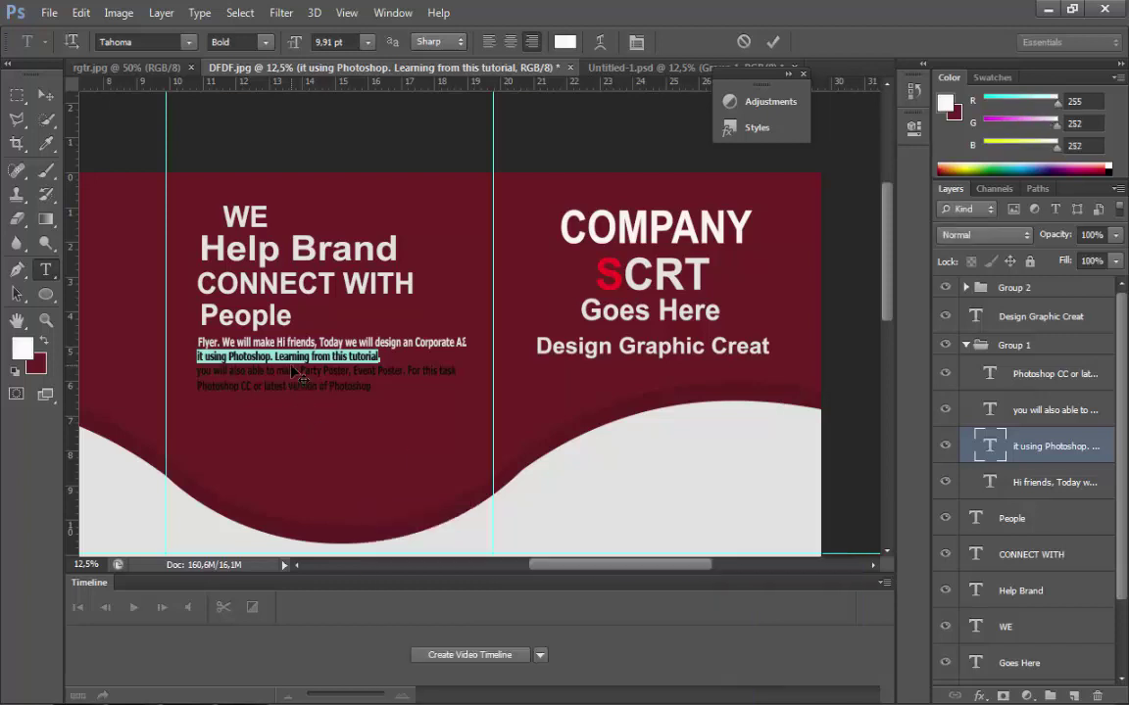
{"action": "double_click", "coordinate": [292, 357]}
{"action": "left_click", "coordinate": [44, 95]}
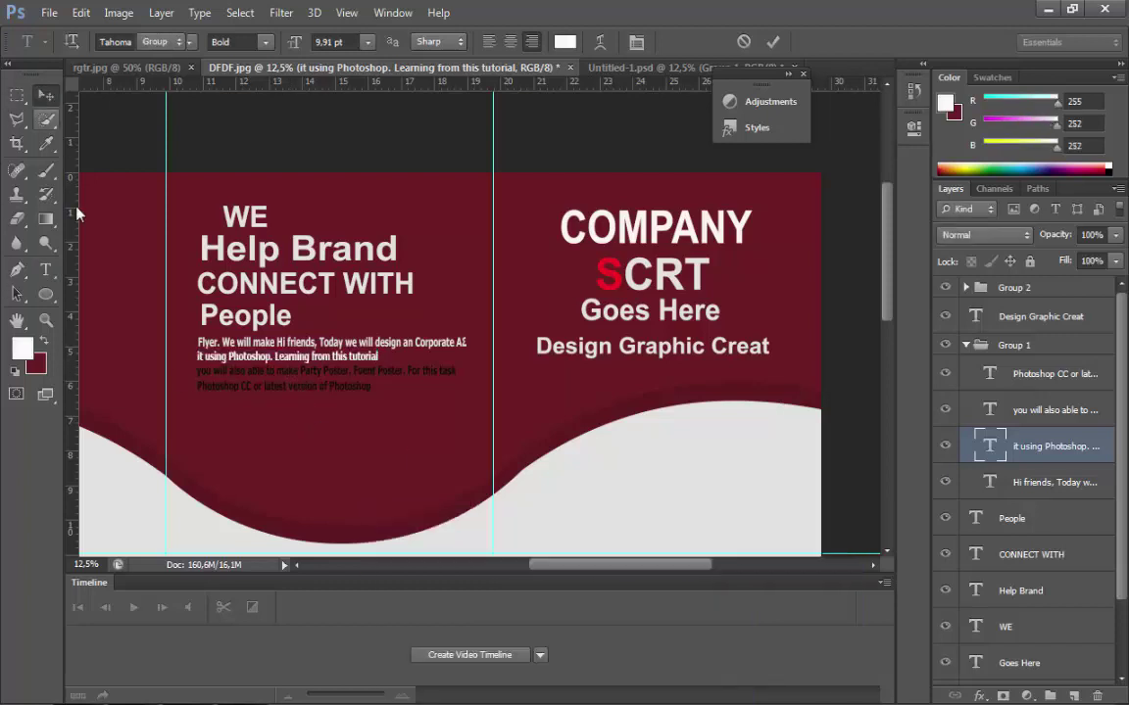
- Fill the paragraph's third line, starting "you will also able to make", with the near-white foreground color
{"action": "left_click", "coordinate": [45, 269]}
{"action": "triple_click", "coordinate": [222, 364]}
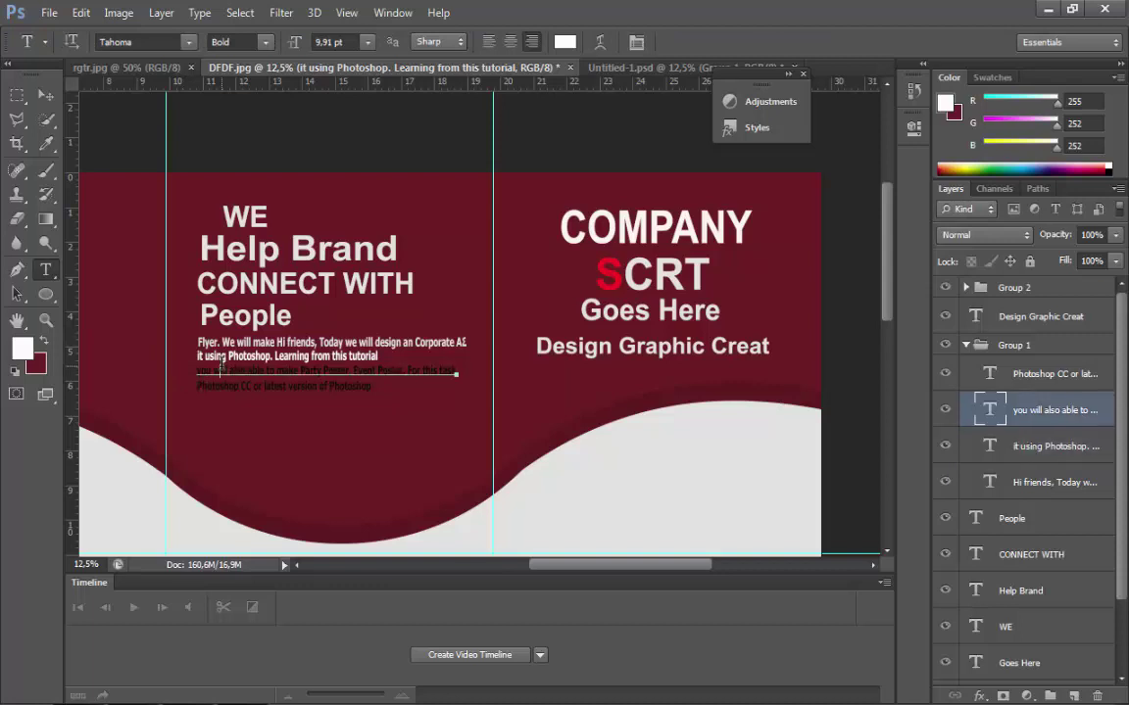
{"action": "key", "text": "alt+BackSpace"}
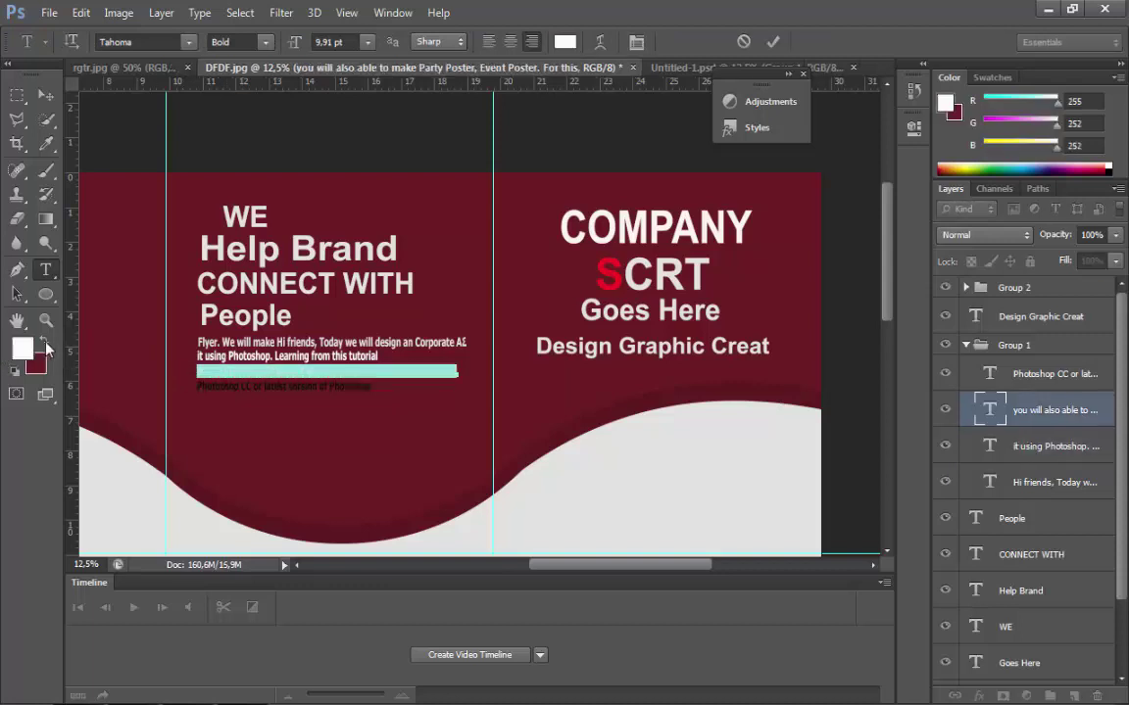
{"action": "left_click", "coordinate": [46, 292]}
- Recolor the paragraph's last line, "Photoshop CC or latest version of Photoshop", with the near-white foreground color
{"action": "left_click", "coordinate": [45, 271]}
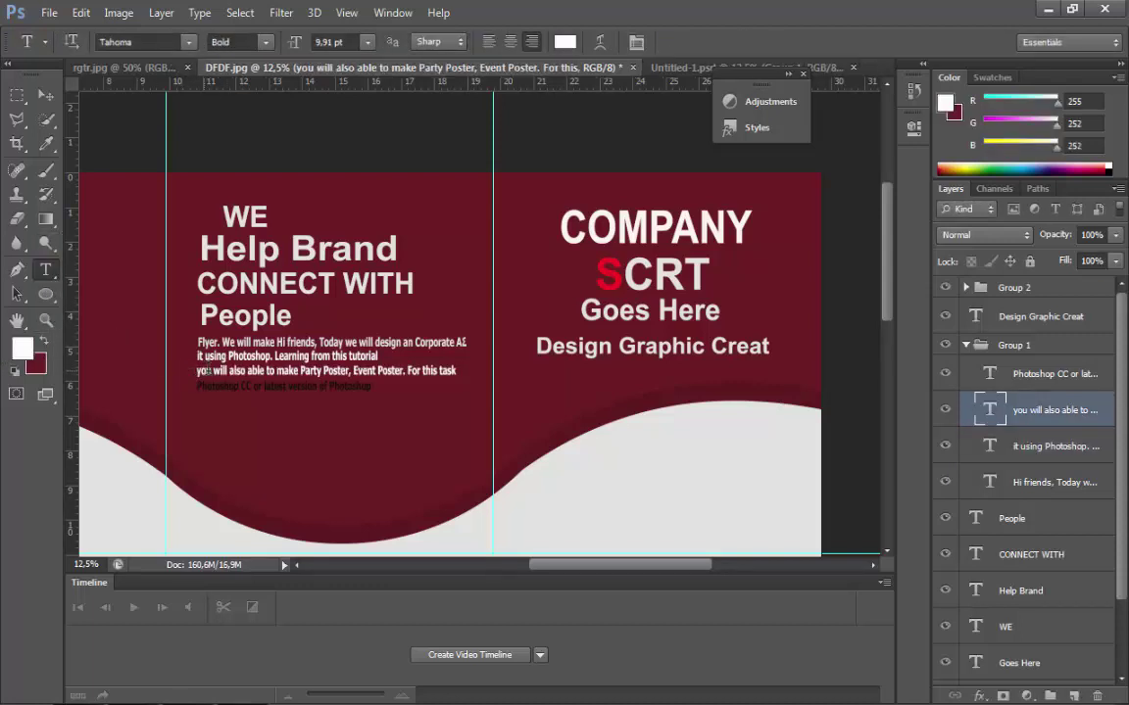
{"action": "left_click", "coordinate": [214, 384]}
{"action": "left_click_drag", "start_coordinate": [197, 386], "coordinate": [372, 386]}
{"action": "left_click", "coordinate": [43, 341]}
{"action": "left_click", "coordinate": [43, 341]}
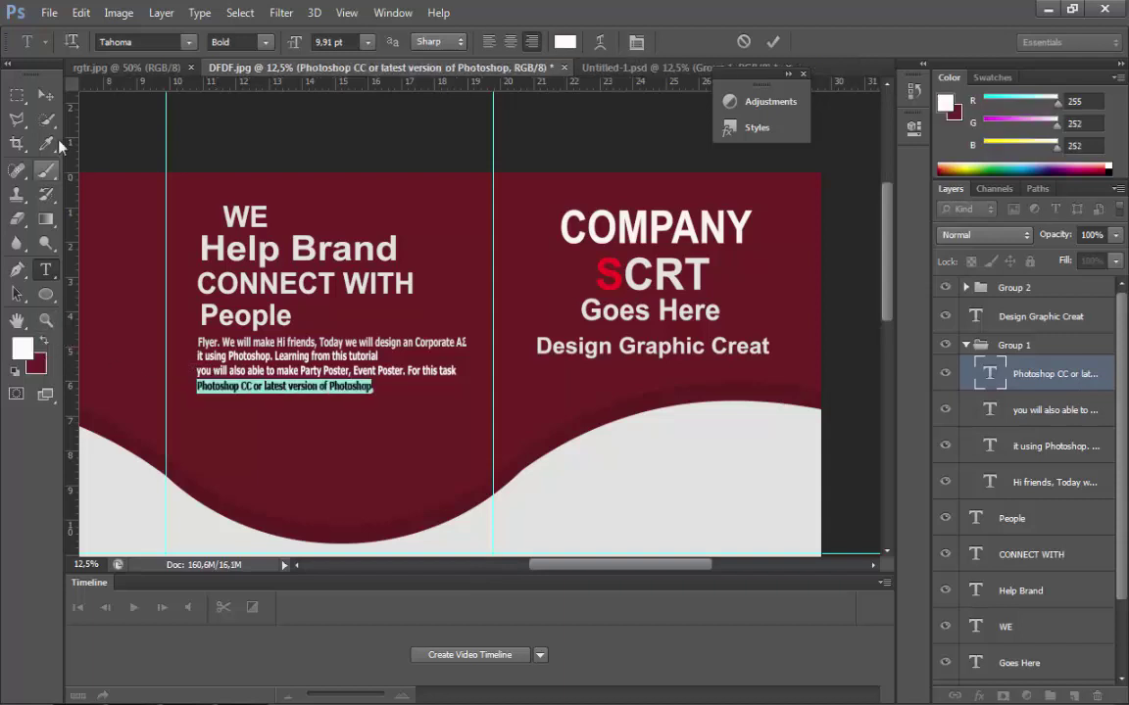
{"action": "left_click", "coordinate": [46, 95]}
- Duplicate the paragraph group and place the copy directly below the original, aligned with its left edge
{"action": "scroll", "coordinate": [417, 487], "scroll_direction": "down", "scroll_amount": 1}
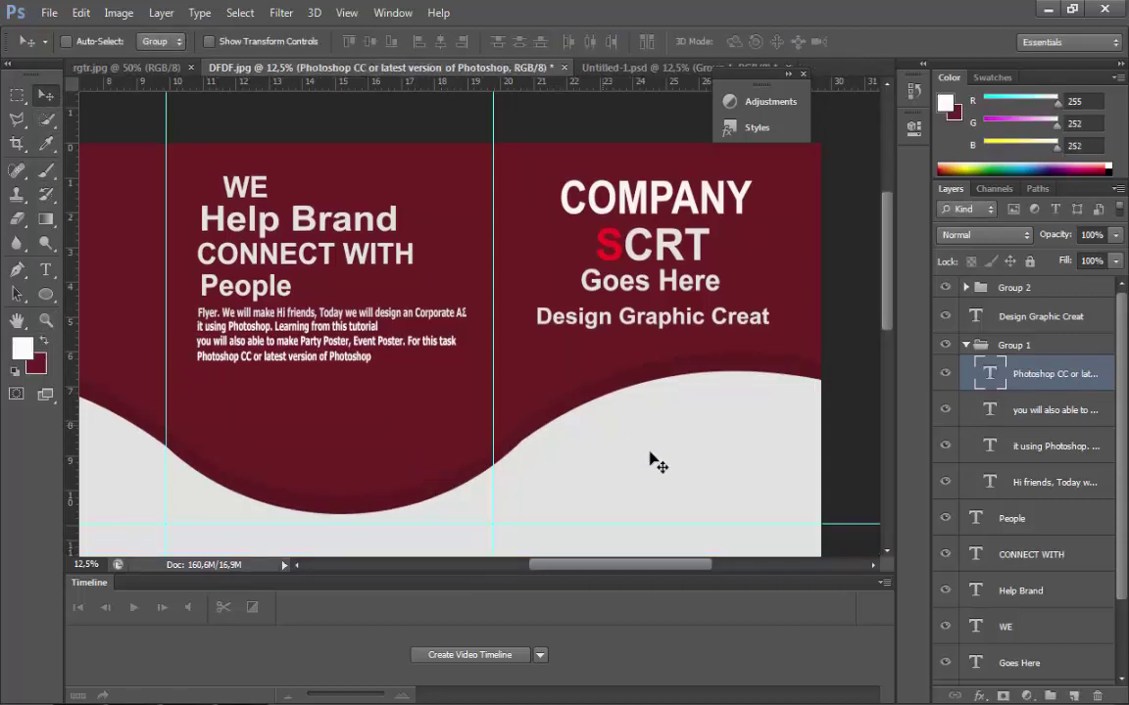
{"action": "left_click", "coordinate": [966, 346]}
{"action": "left_click", "coordinate": [988, 348]}
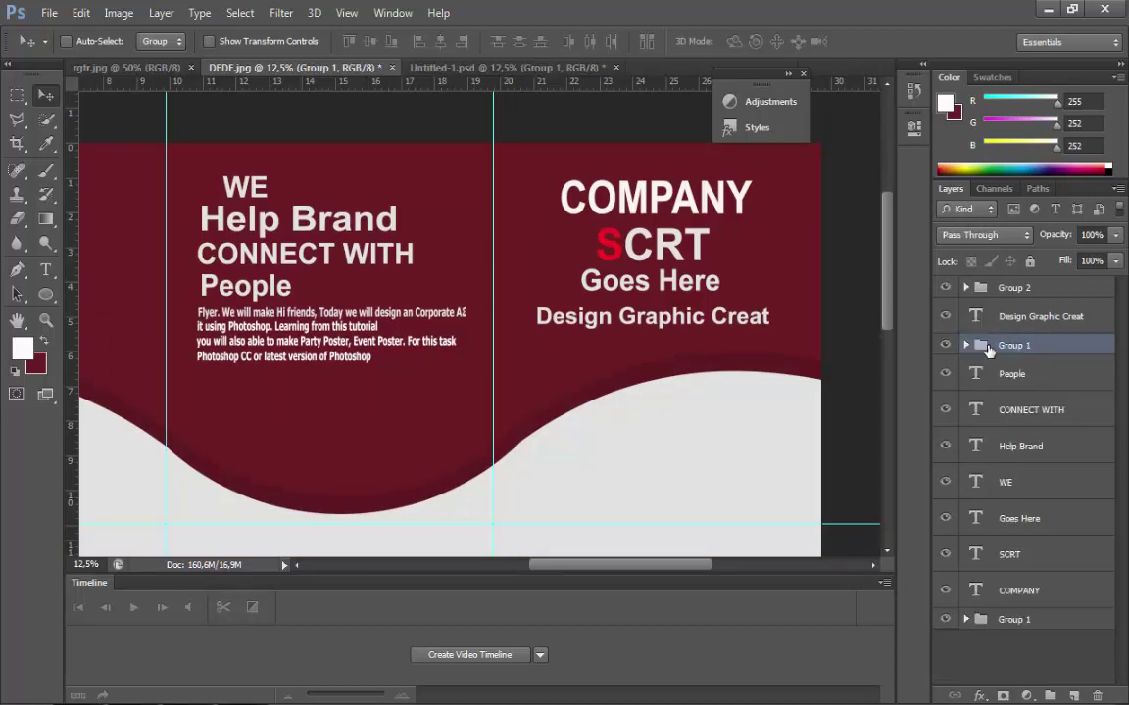
{"action": "key", "text": "ctrl+j"}
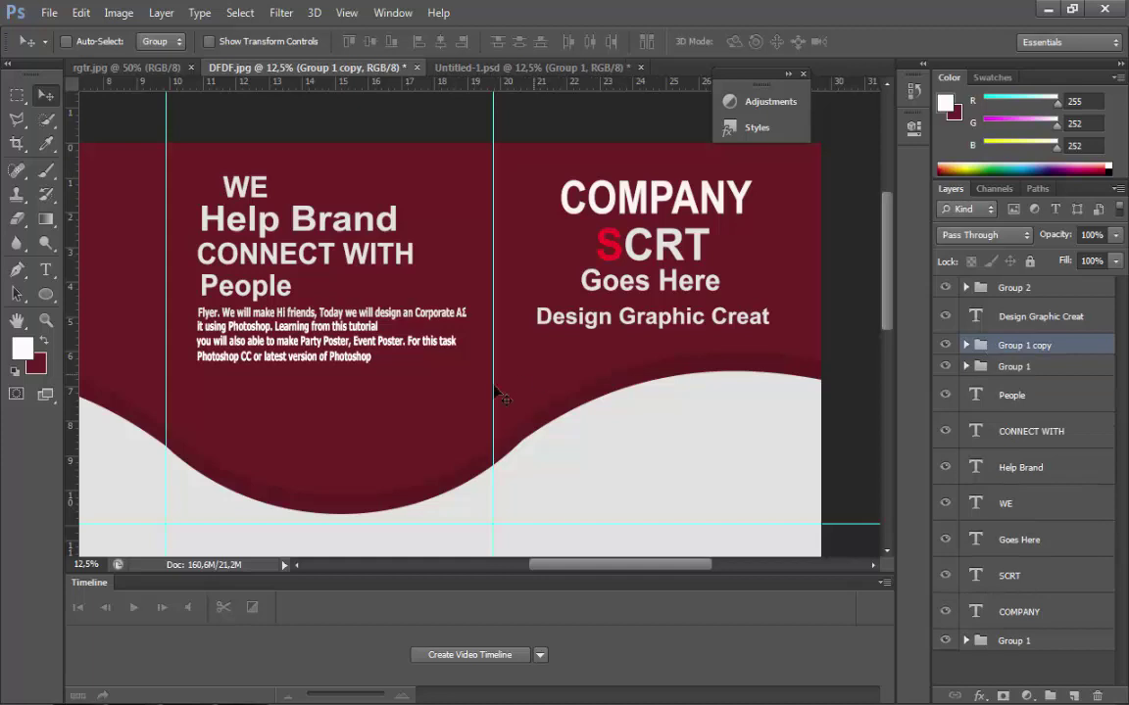
{"action": "left_click_drag", "start_coordinate": [400, 344], "coordinate": [393, 405]}
{"action": "key", "text": "shift+Right"}
{"action": "key", "text": "shift+Right"}
{"action": "key", "text": "shift+Right"}
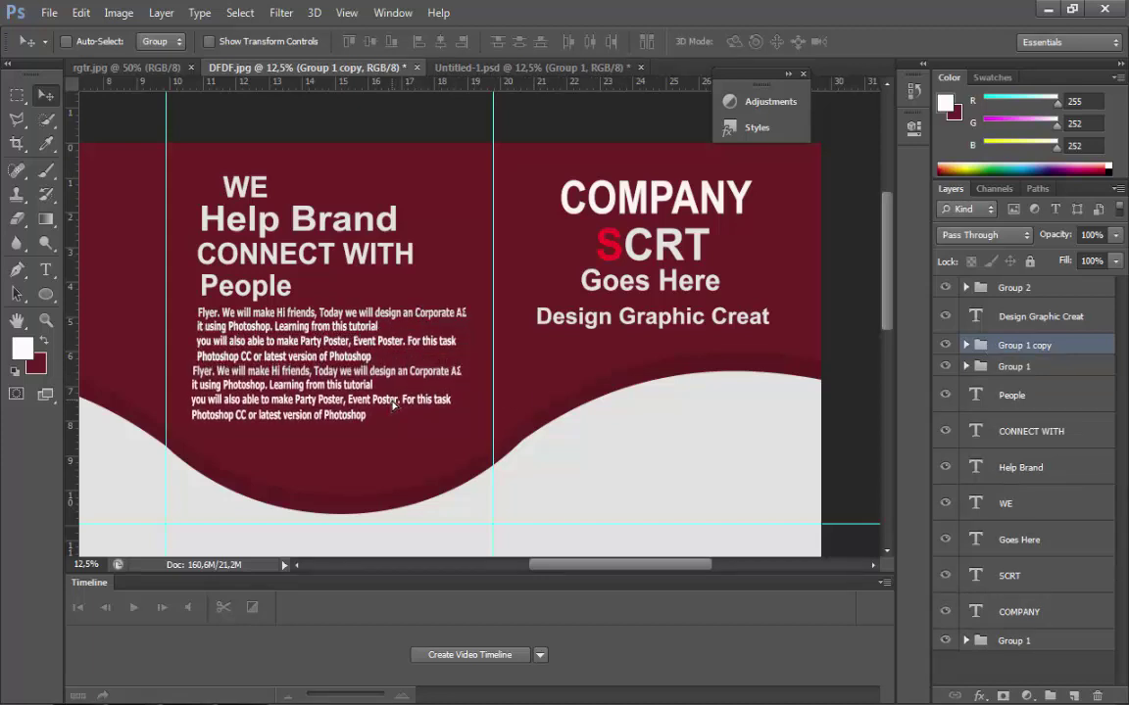
{"action": "key", "text": "shift+Down"}
{"action": "key", "text": "shift+Down"}
{"action": "key", "text": "shift+Left"}
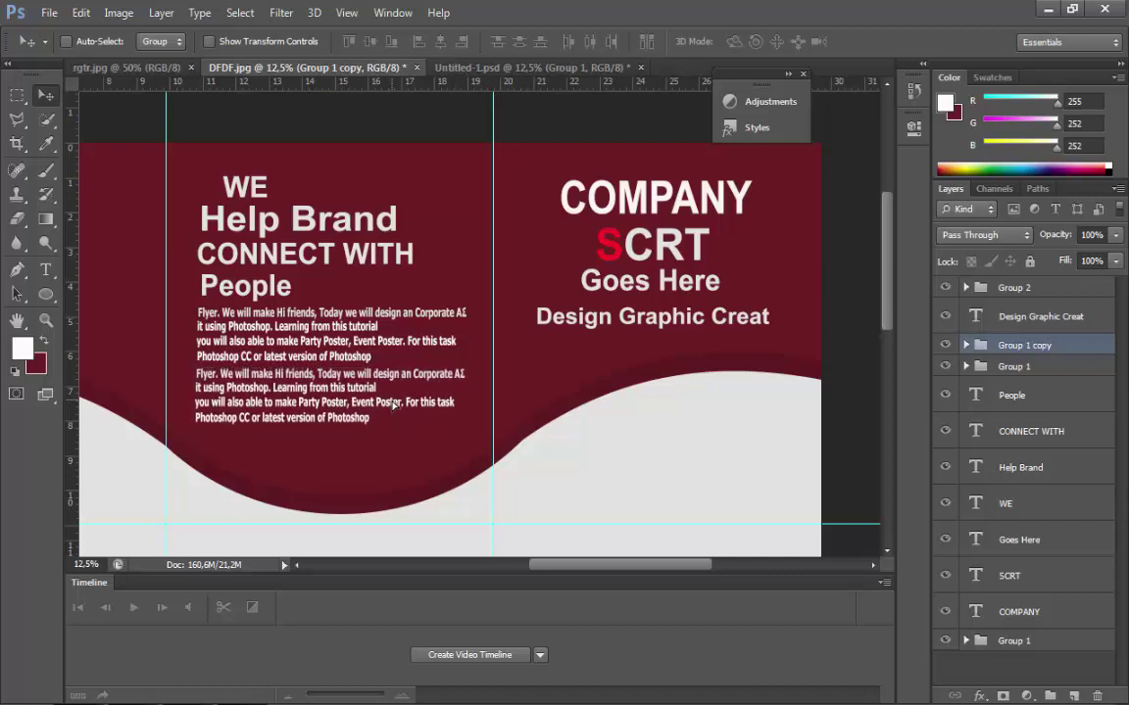
- Group all the text layers and text groups together, from Group 2 down to COMPANY, leaving out the lowest Group 1
{"action": "scroll", "coordinate": [852, 311], "scroll_direction": "down", "scroll_amount": 2}
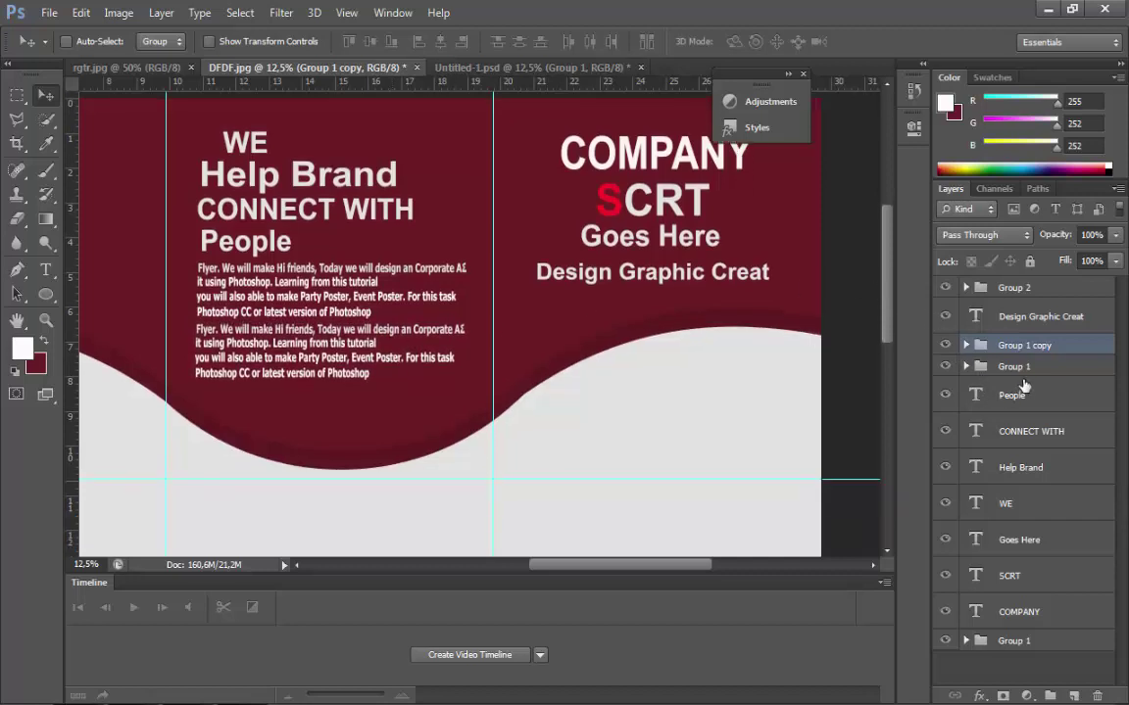
{"action": "left_click", "coordinate": [1027, 291]}
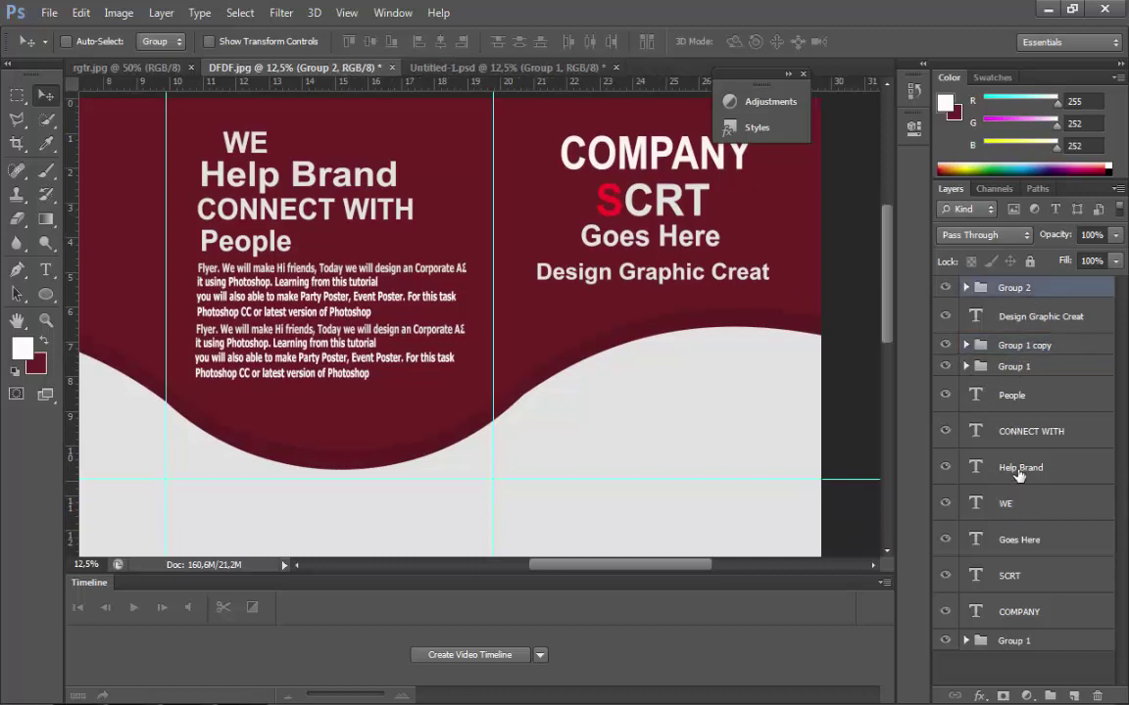
{"action": "left_click", "coordinate": [1036, 316], "text": "shift"}
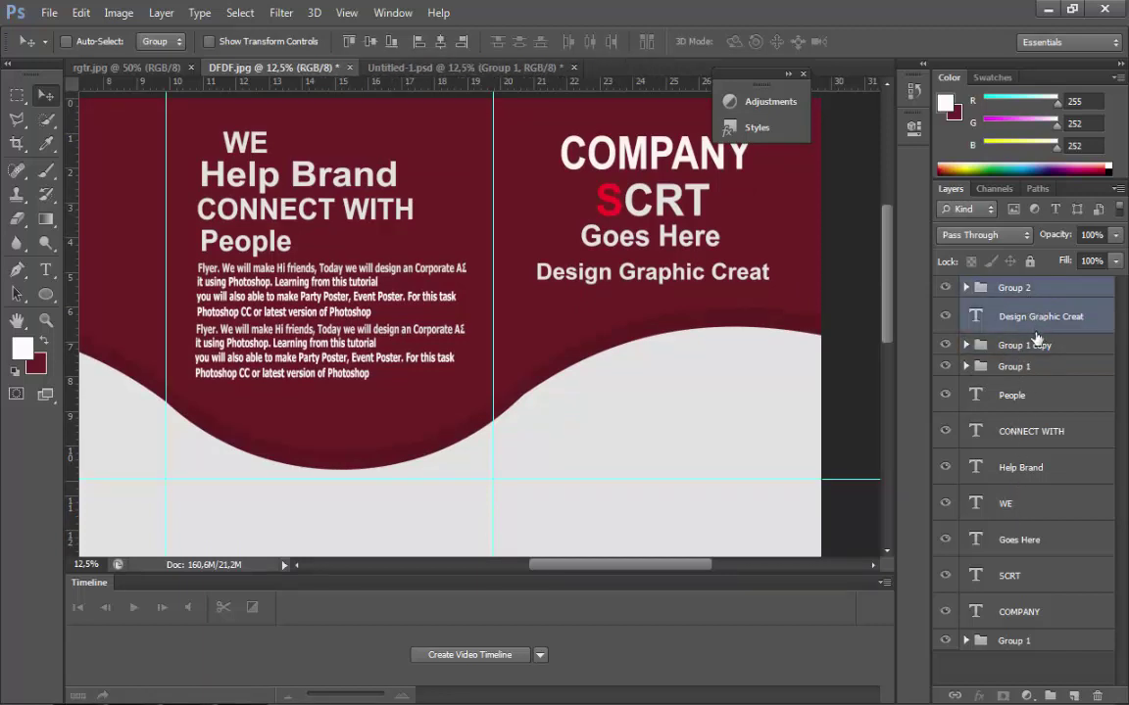
{"action": "left_click", "coordinate": [1025, 543], "text": "ctrl"}
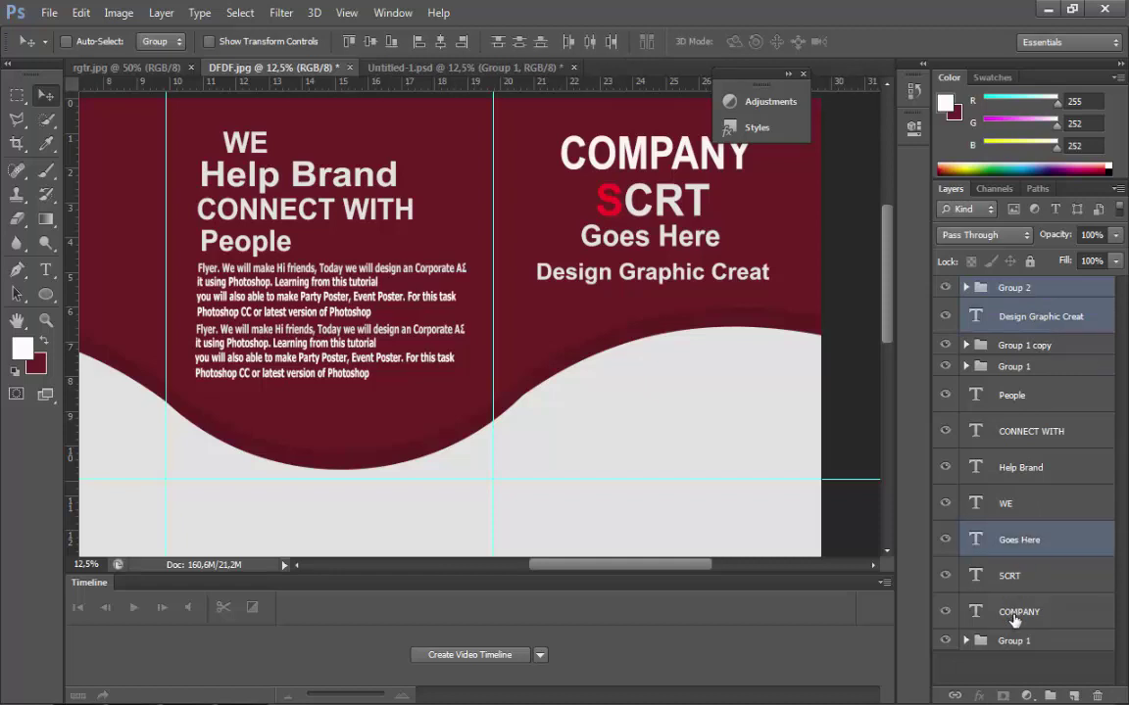
{"action": "left_click", "coordinate": [1015, 614], "text": "ctrl"}
{"action": "left_click", "coordinate": [1021, 347], "text": "ctrl"}
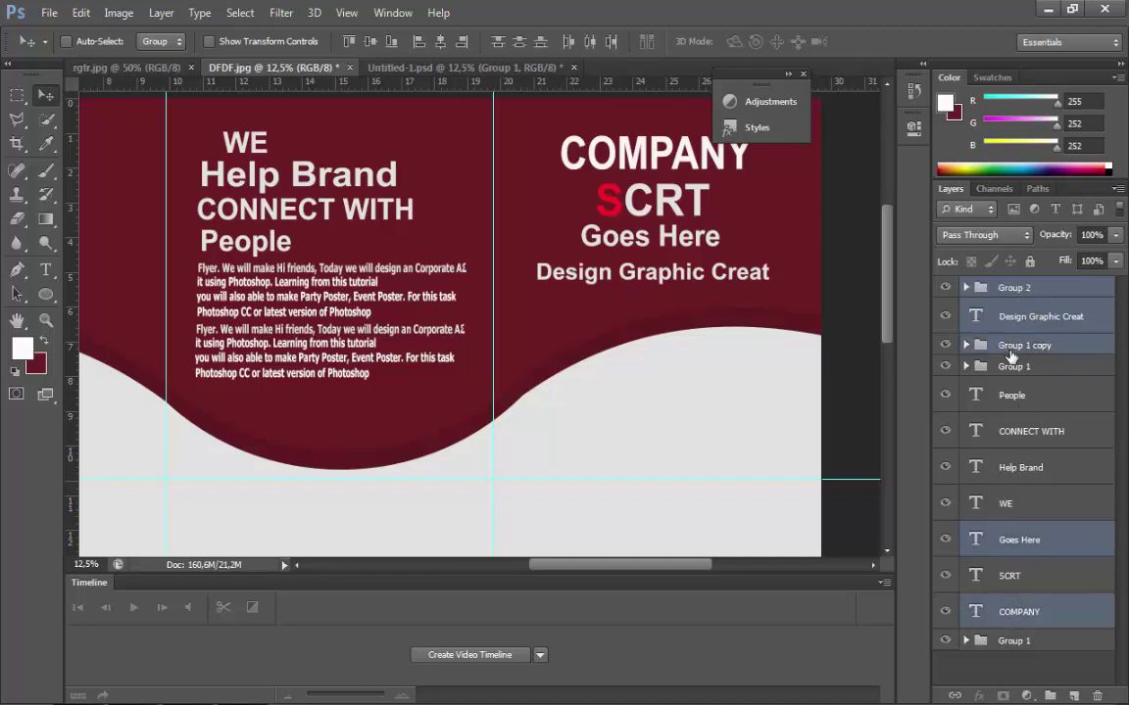
{"action": "left_click", "coordinate": [1015, 368], "text": "ctrl"}
{"action": "left_click", "coordinate": [1012, 395], "text": "ctrl"}
{"action": "left_click", "coordinate": [1019, 432], "text": "ctrl"}
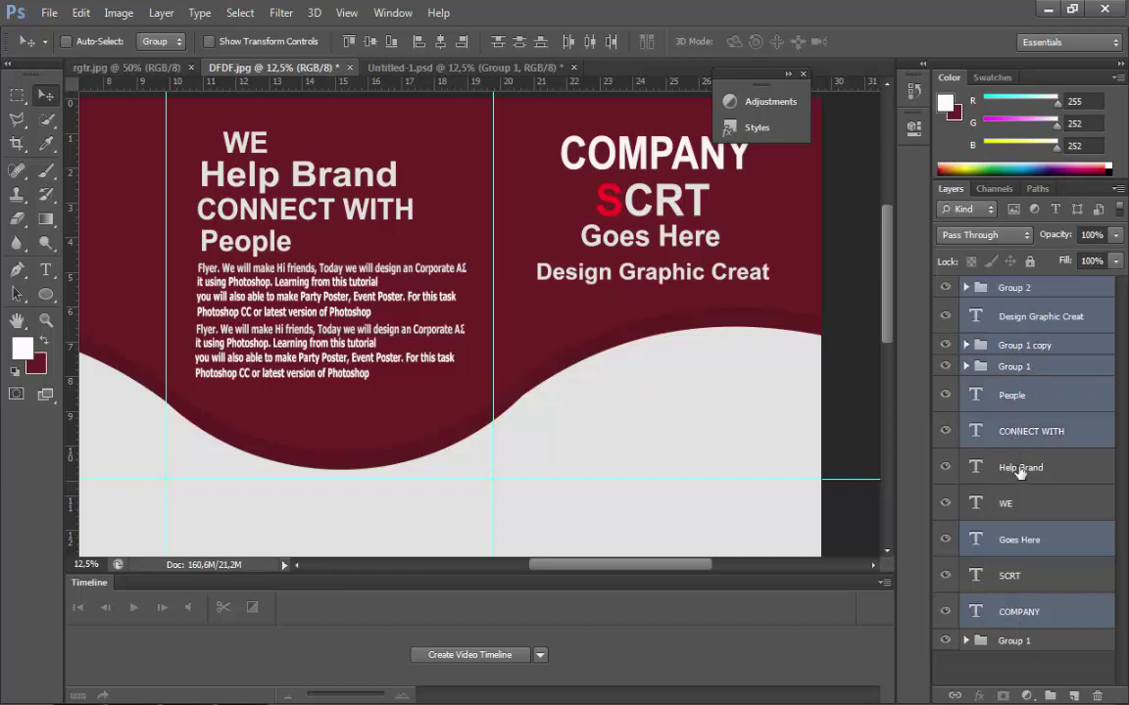
{"action": "left_click", "coordinate": [1019, 467], "text": "ctrl"}
{"action": "left_click", "coordinate": [1017, 499], "text": "ctrl"}
{"action": "left_click", "coordinate": [1073, 576], "text": "ctrl"}
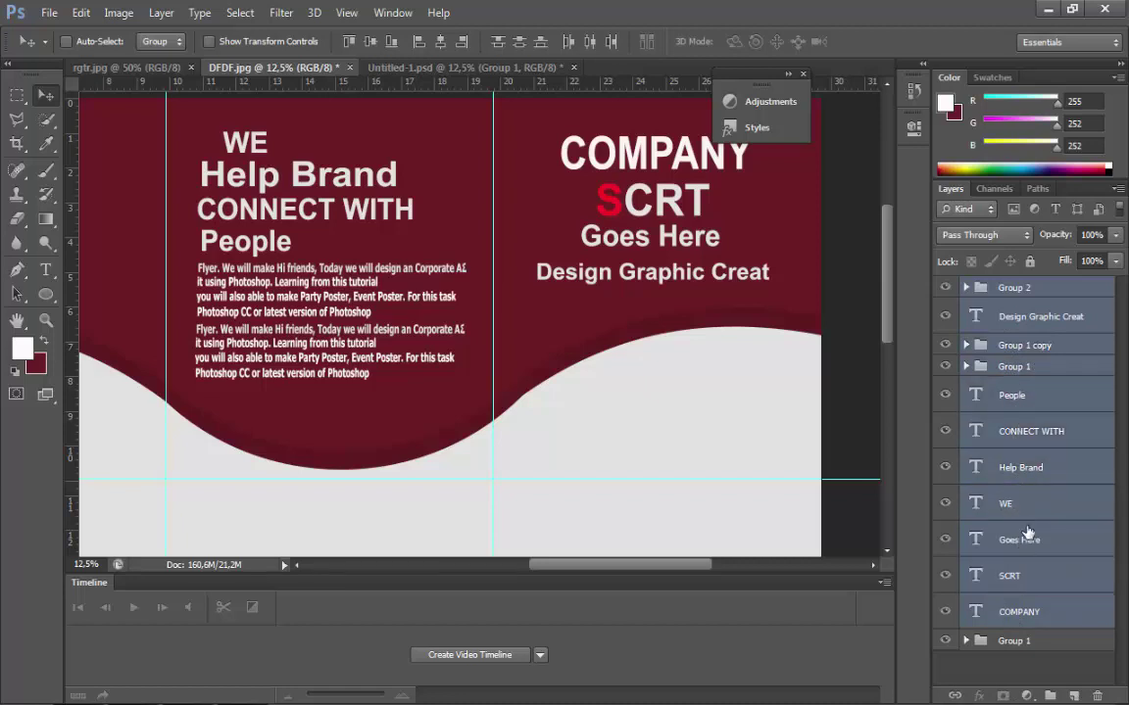
{"action": "left_click_drag", "start_coordinate": [1028, 534], "coordinate": [1048, 697]}
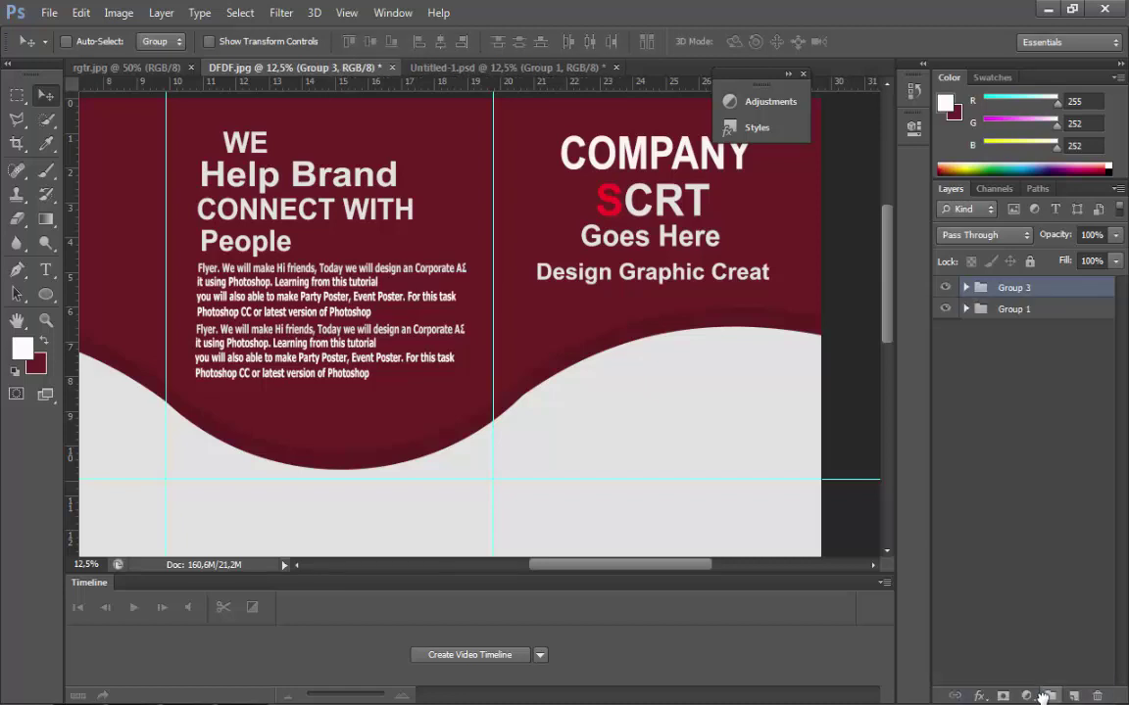
- Duplicate the "People" slogan text layer and place the copy in the empty left column of the red header
{"action": "scroll", "coordinate": [182, 339], "scroll_direction": "up", "scroll_amount": 2}
{"action": "scroll", "coordinate": [182, 339], "scroll_direction": "down", "scroll_amount": 3}
{"action": "left_click", "coordinate": [46, 319]}
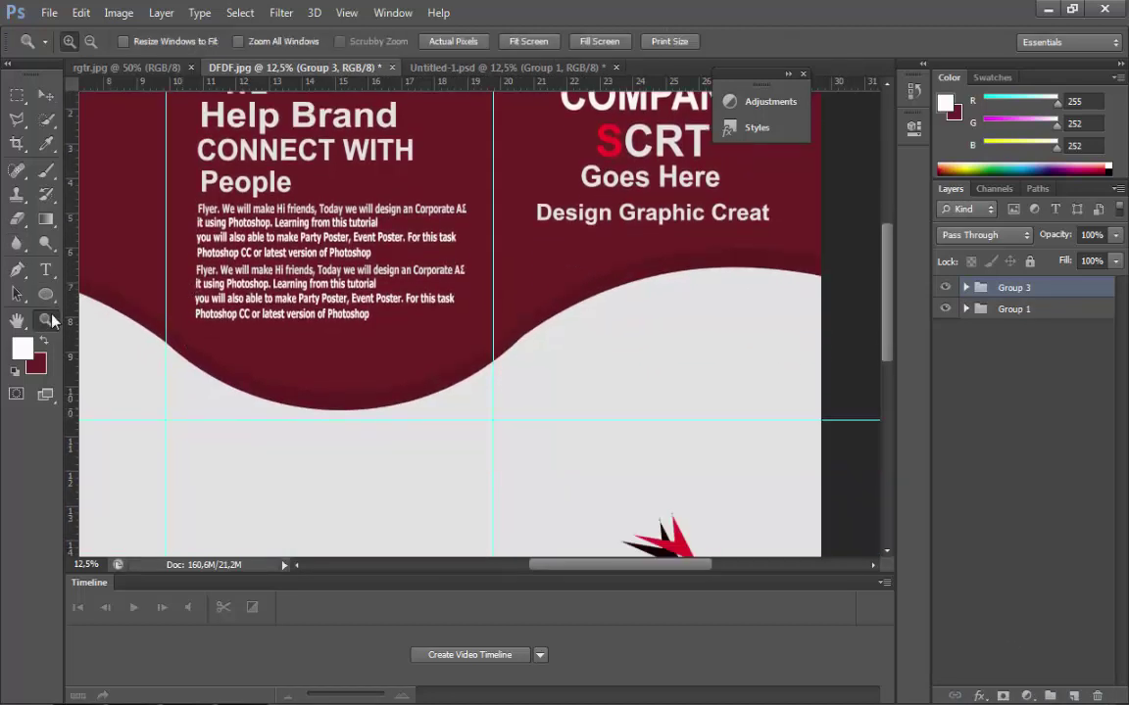
{"action": "left_click", "coordinate": [89, 41]}
{"action": "left_click", "coordinate": [213, 304]}
{"action": "scroll", "coordinate": [214, 303], "scroll_direction": "down", "scroll_amount": 2}
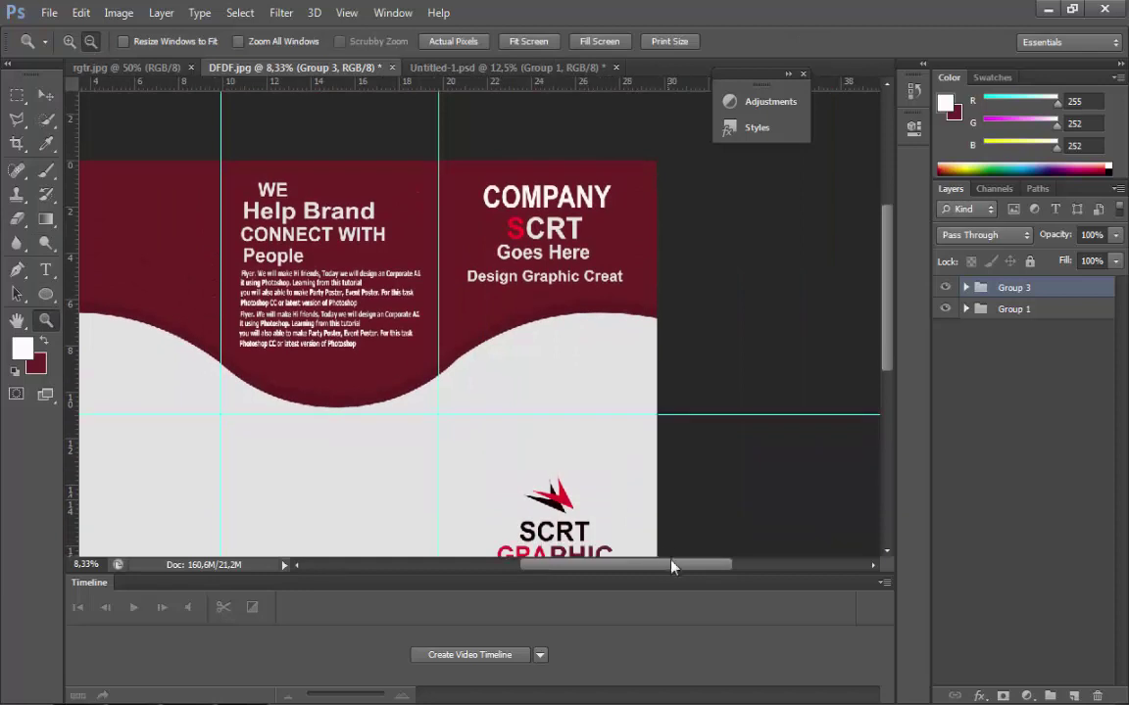
{"action": "left_click_drag", "start_coordinate": [669, 567], "coordinate": [620, 566]}
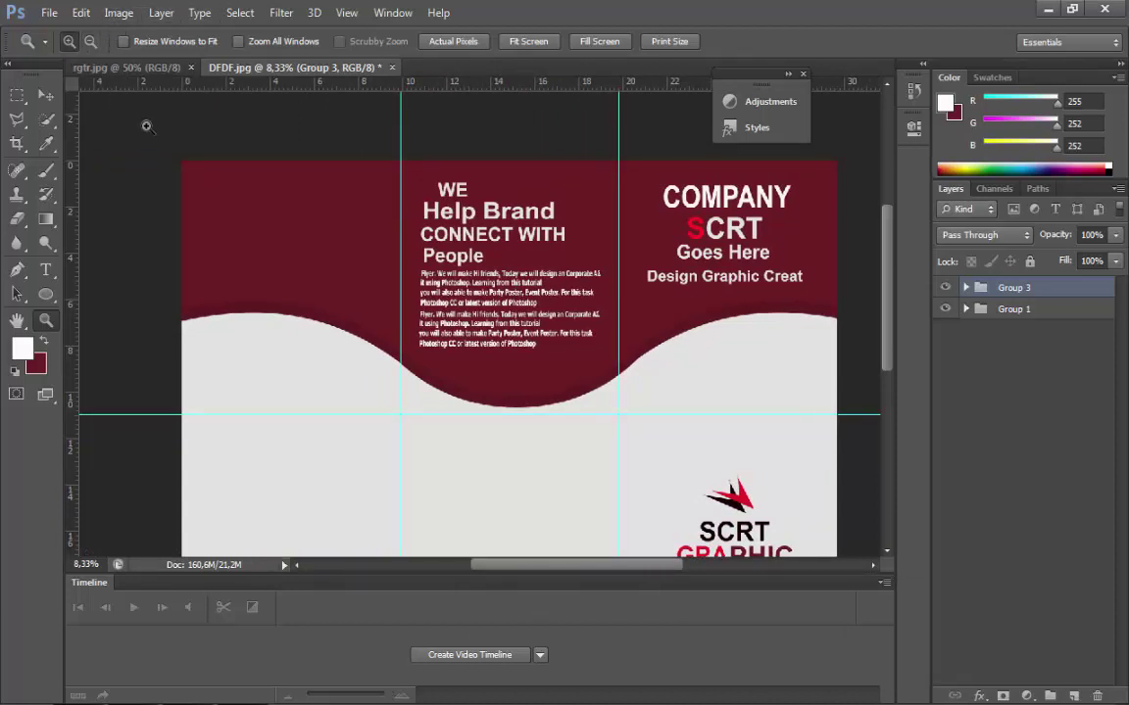
{"action": "left_click", "coordinate": [258, 206]}
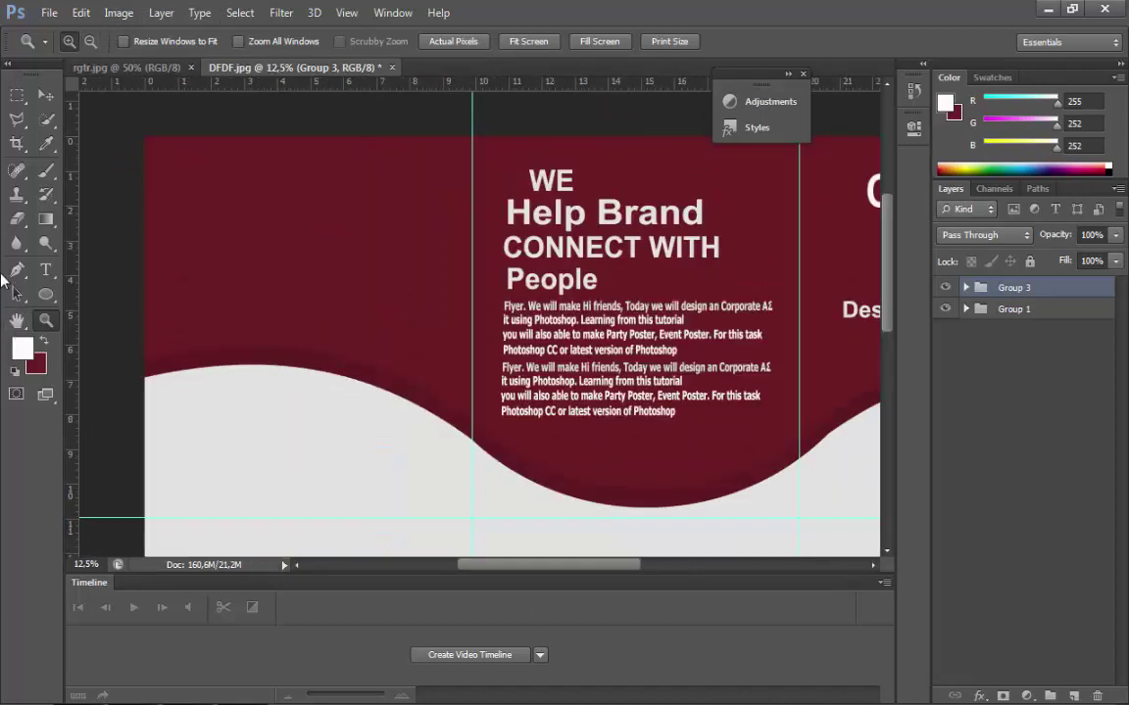
{"action": "left_click", "coordinate": [45, 270]}
{"action": "double_click", "coordinate": [548, 279]}
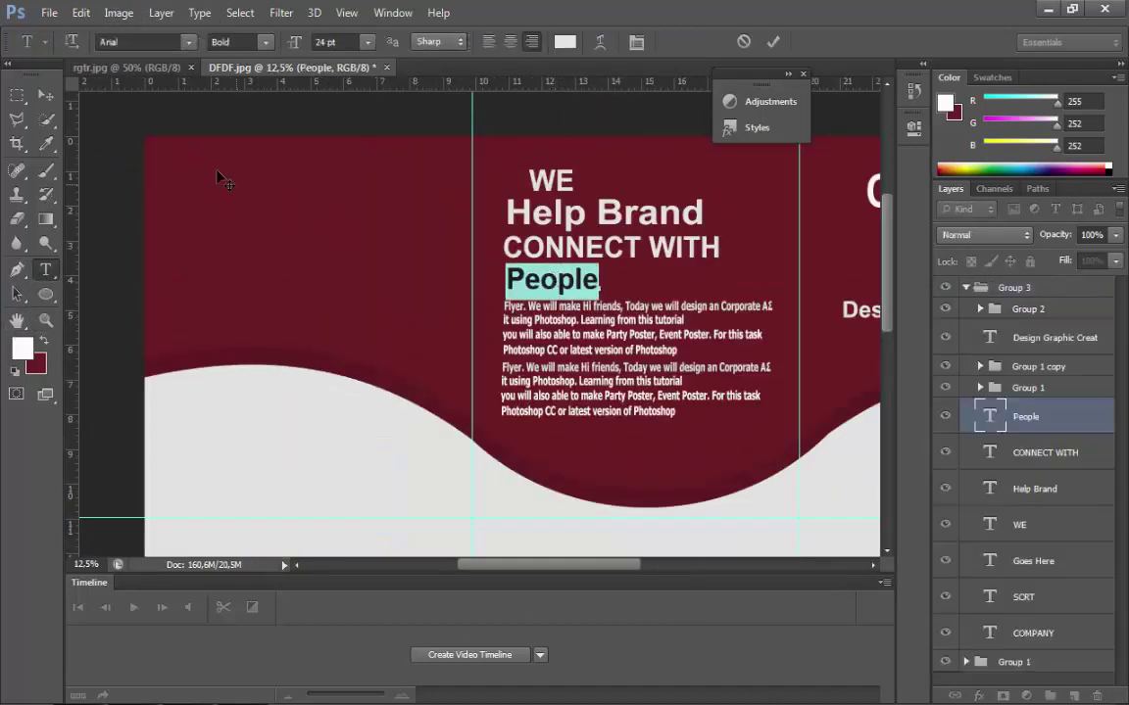
{"action": "left_click", "coordinate": [47, 93]}
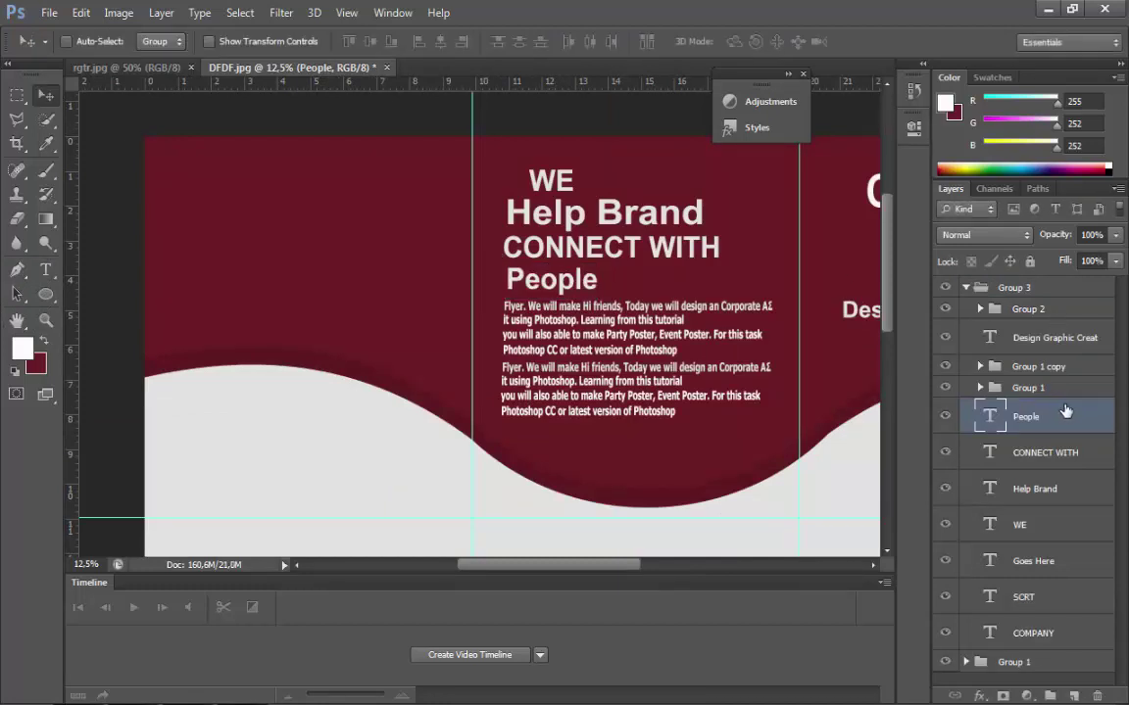
{"action": "key", "text": "ctrl+k"}
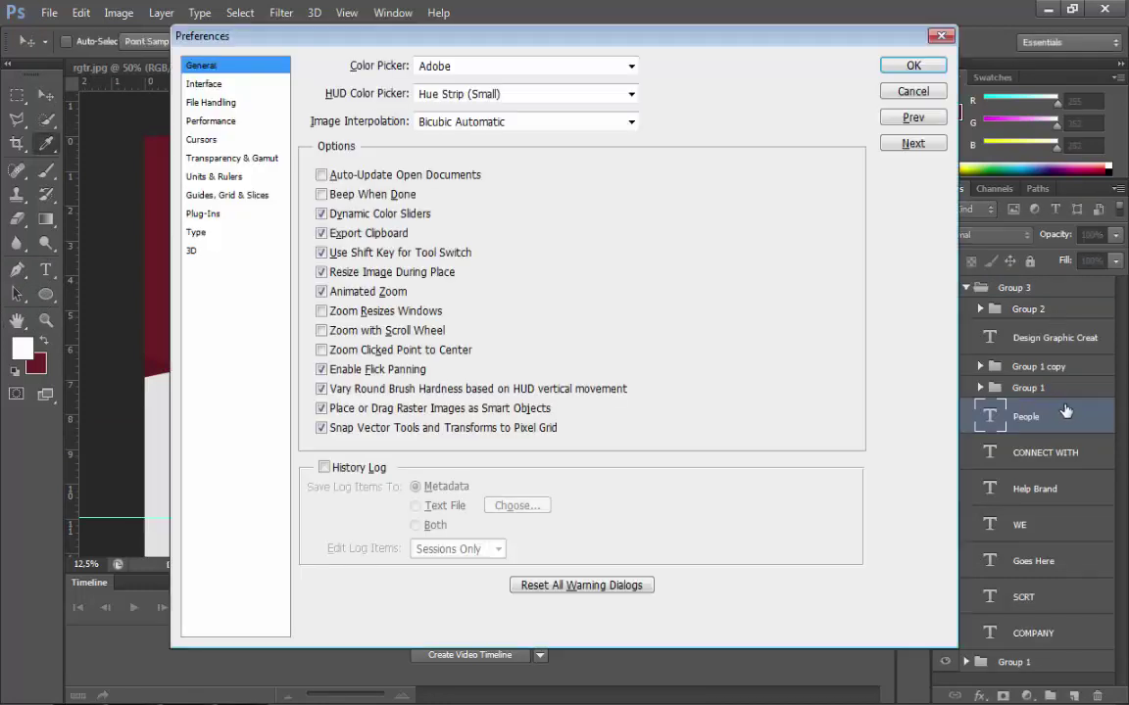
{"action": "left_click", "coordinate": [912, 92]}
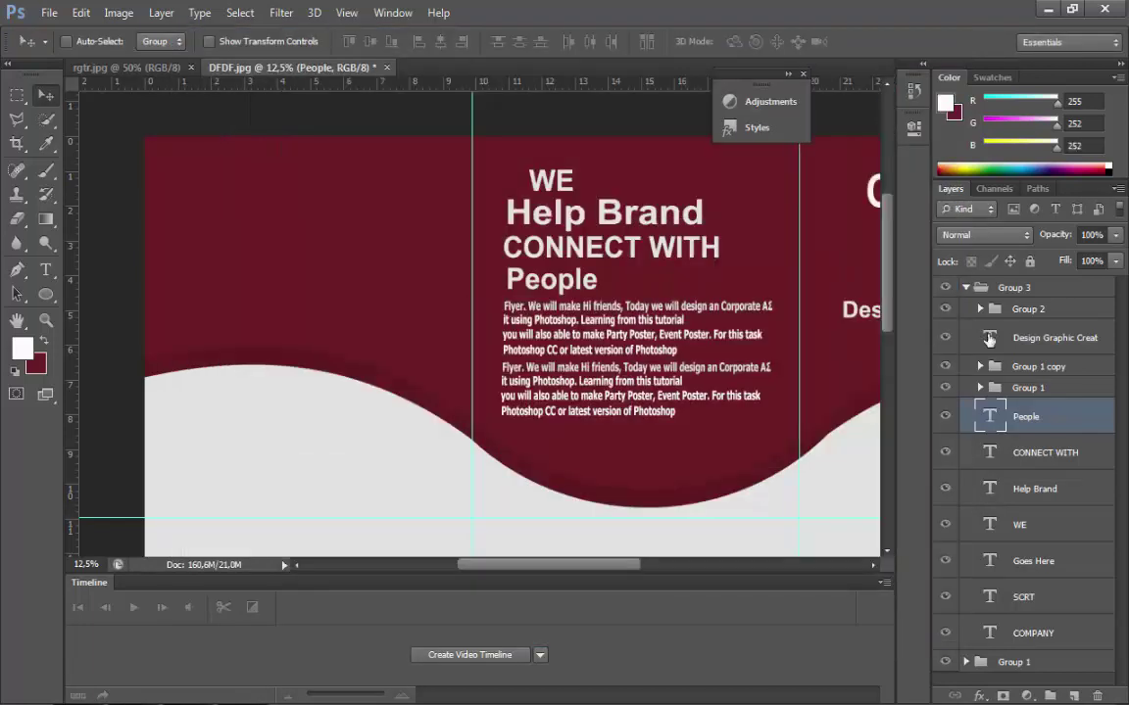
{"action": "key", "text": "ctrl+j"}
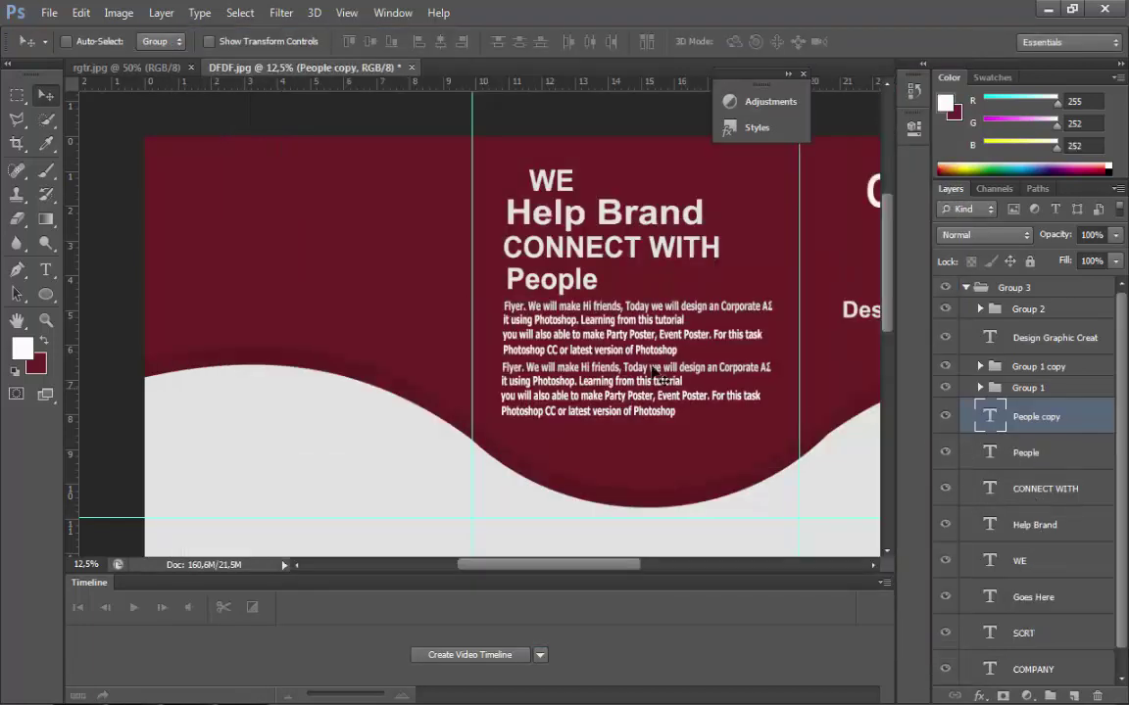
{"action": "left_click_drag", "start_coordinate": [663, 260], "coordinate": [401, 219]}
- Reorder the "People" copy to the end of Group 3 and shift the whole group slightly left
{"action": "left_click_drag", "start_coordinate": [1063, 419], "coordinate": [1054, 292]}
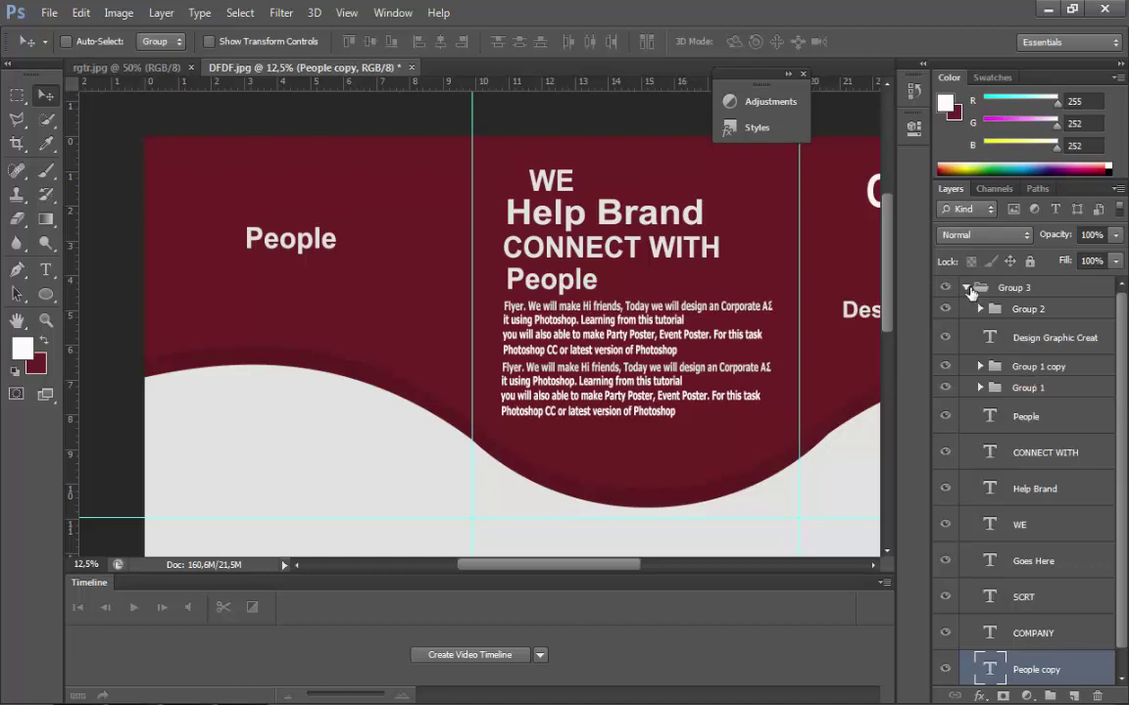
{"action": "left_click", "coordinate": [968, 289]}
{"action": "mouse_move", "coordinate": [303, 254]}
{"action": "left_mouse_down"}
{"action": "mouse_move", "coordinate": [268, 223]}
{"action": "mouse_move", "coordinate": [295, 254]}
{"action": "left_mouse_up"}
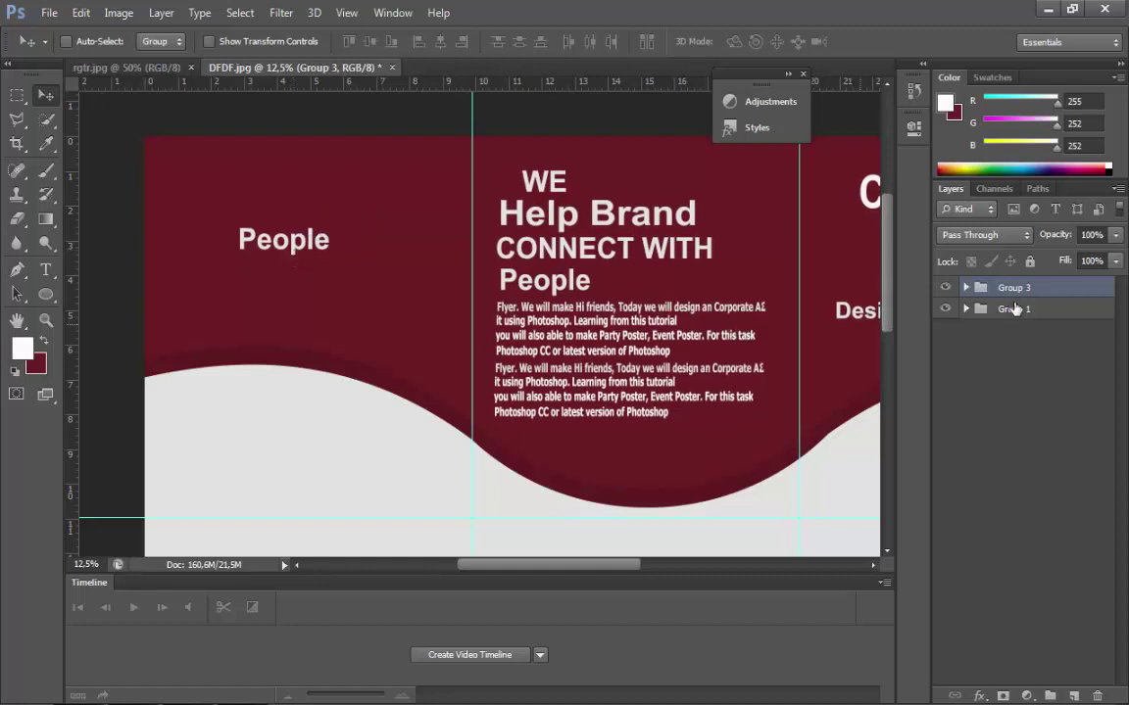
- Move only the copied "People" text to the upper-left corner of the left column
{"action": "left_click", "coordinate": [966, 287]}
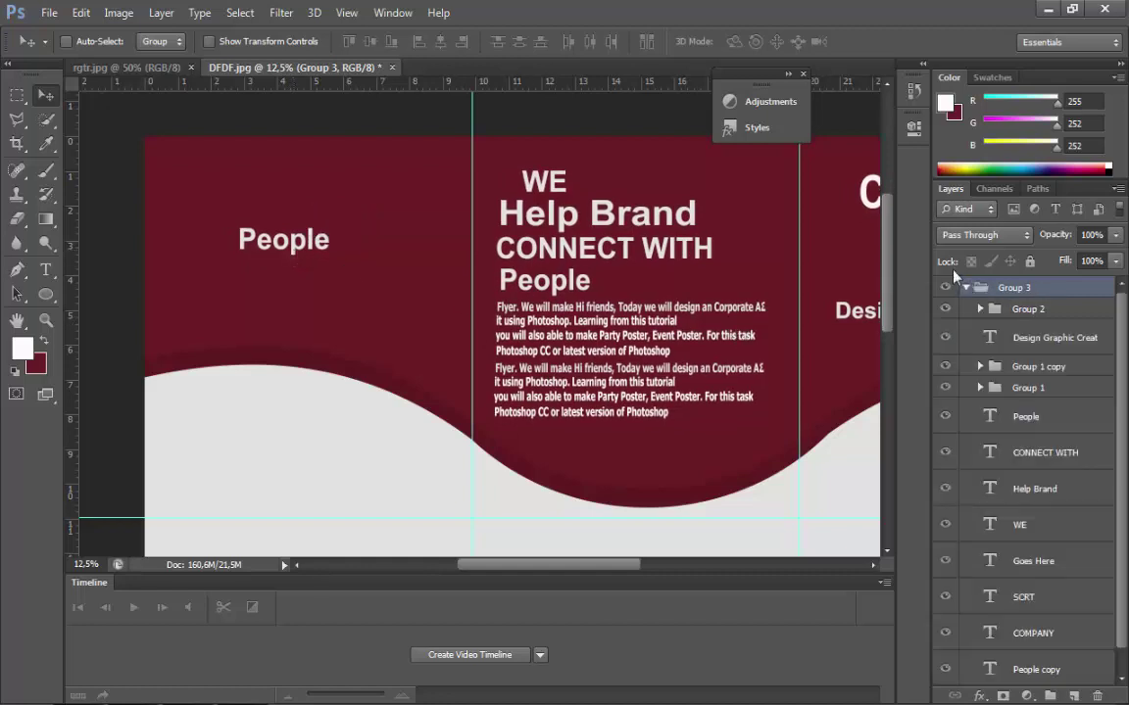
{"action": "left_click", "coordinate": [45, 270]}
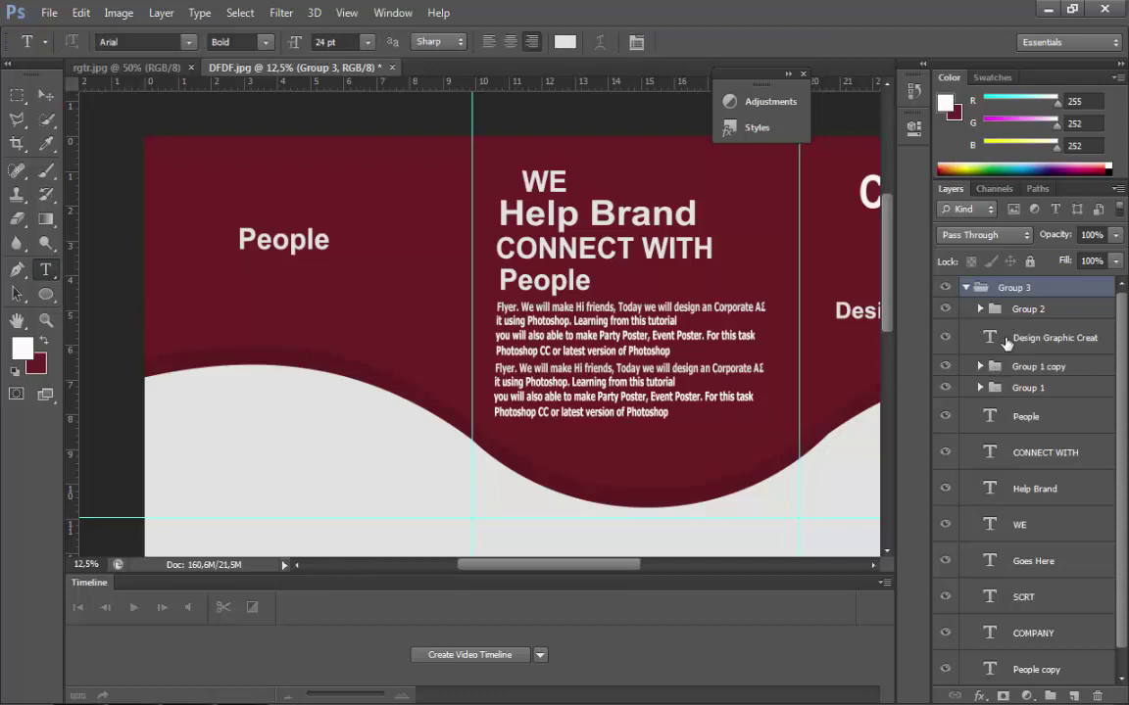
{"action": "double_click", "coordinate": [285, 235]}
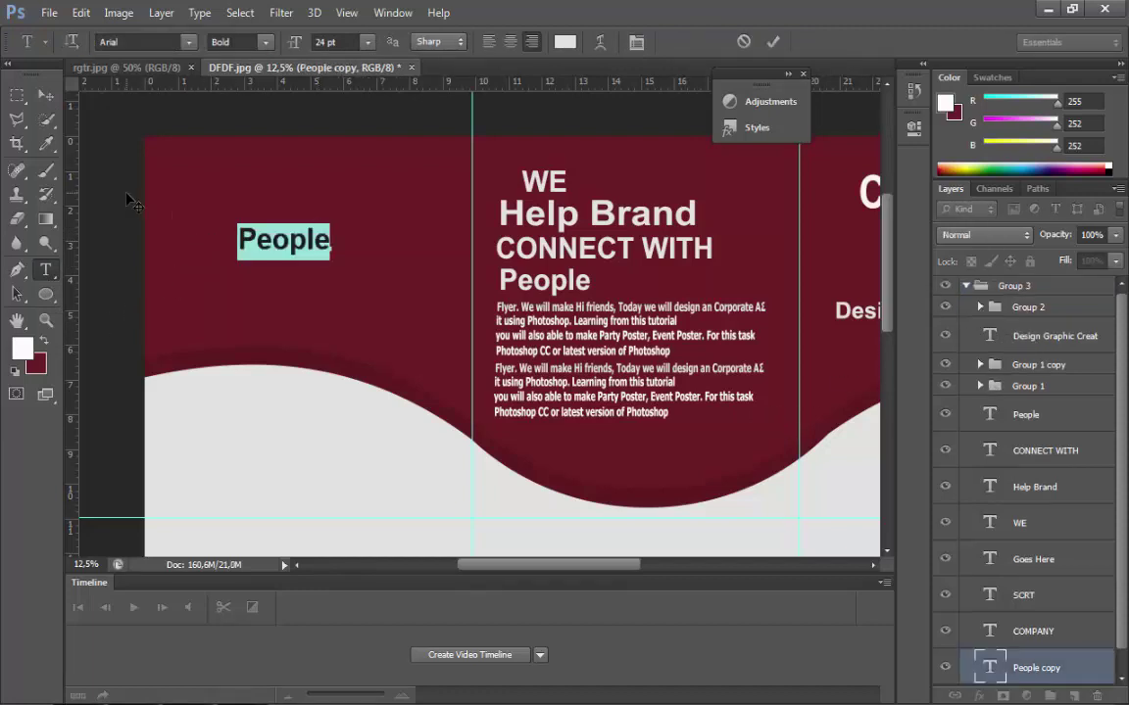
{"action": "left_click", "coordinate": [45, 98]}
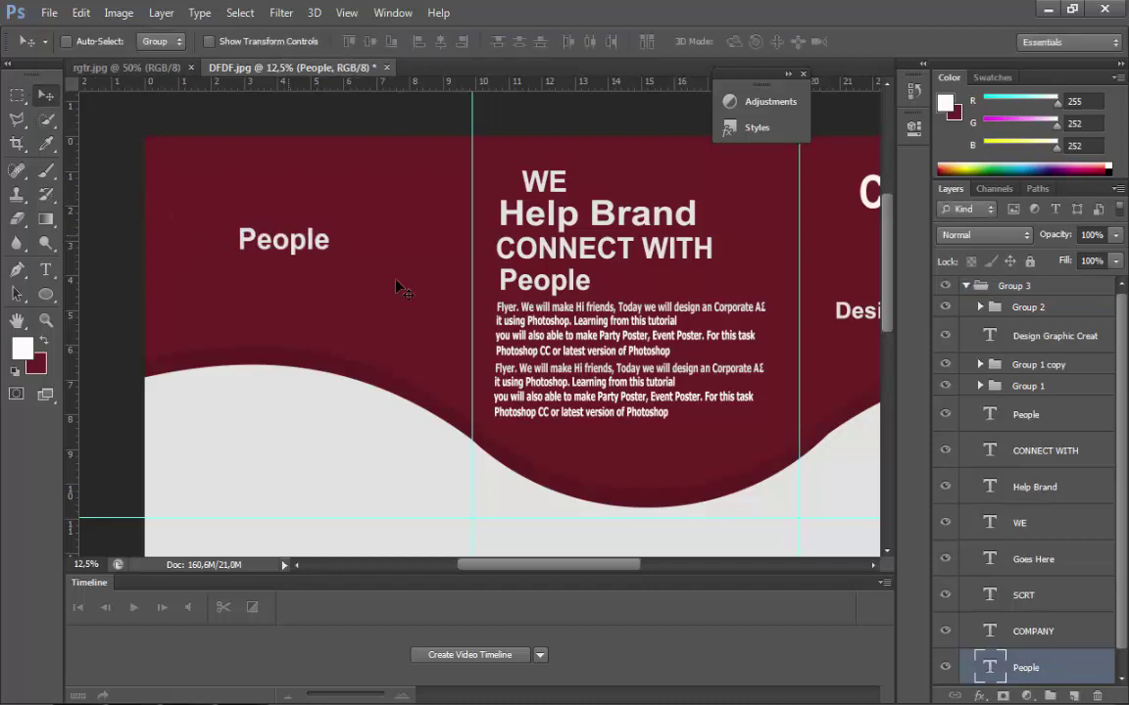
{"action": "left_click_drag", "start_coordinate": [294, 237], "coordinate": [238, 180]}
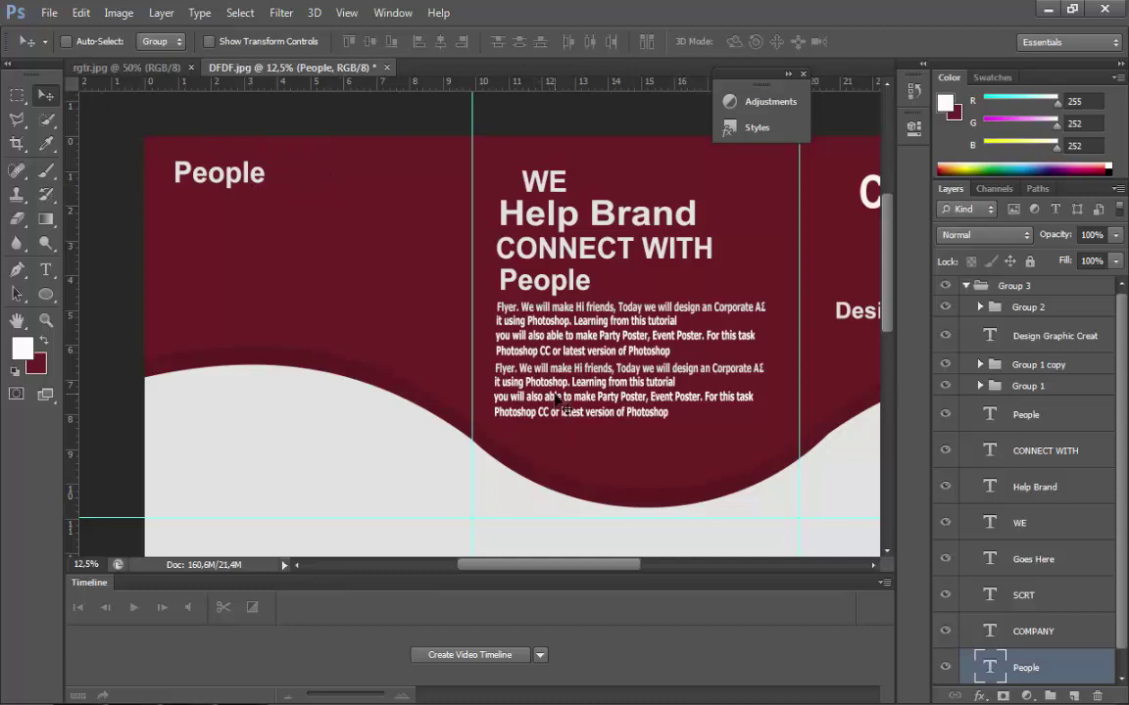
- Set the font size of the left column's "People" text to 12 pt
{"action": "left_click", "coordinate": [56, 278]}
{"action": "double_click", "coordinate": [201, 167]}
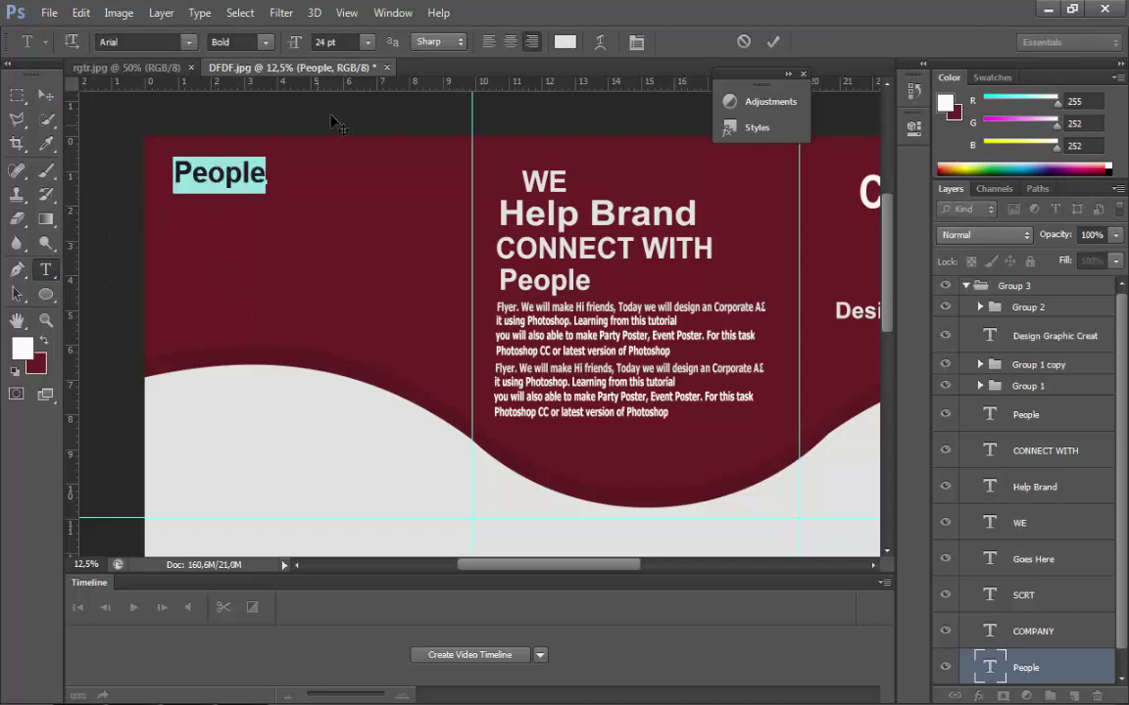
{"action": "left_click", "coordinate": [371, 44]}
{"action": "left_click", "coordinate": [352, 193]}
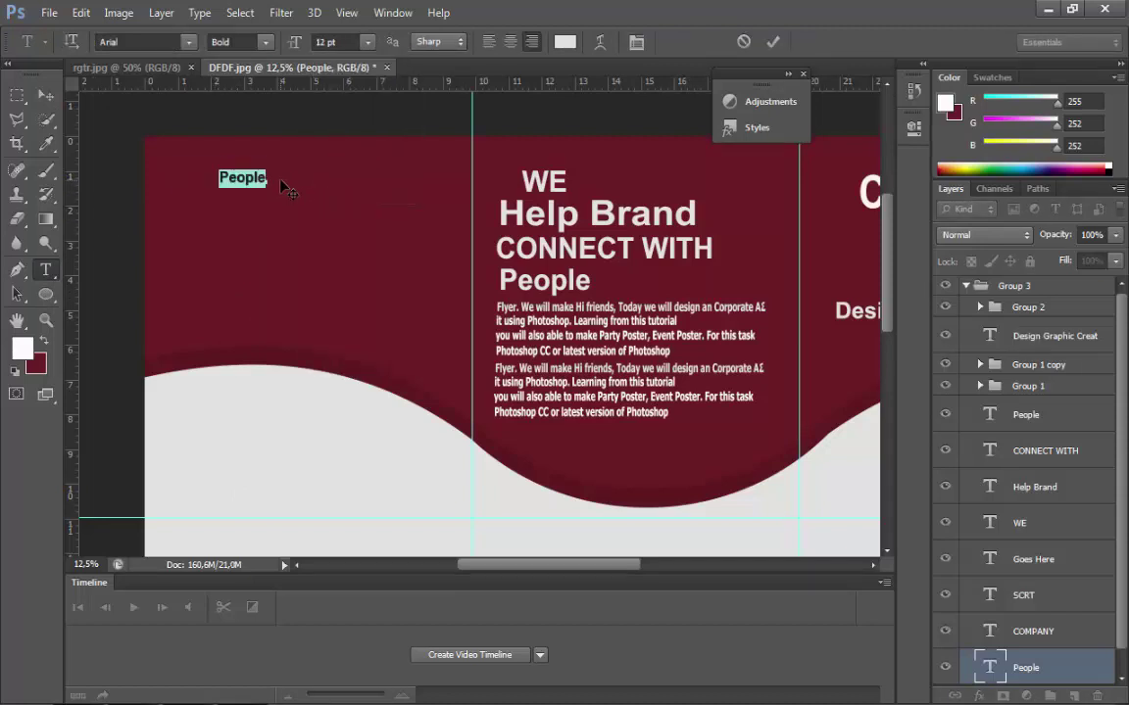
- Replace the left column's "People" text with "AUTHORITATIVE LY MEGAS START CONNECT WITH"
{"action": "key", "text": "BackSpace"}
{"action": "type", "text": "AUTHORI"}
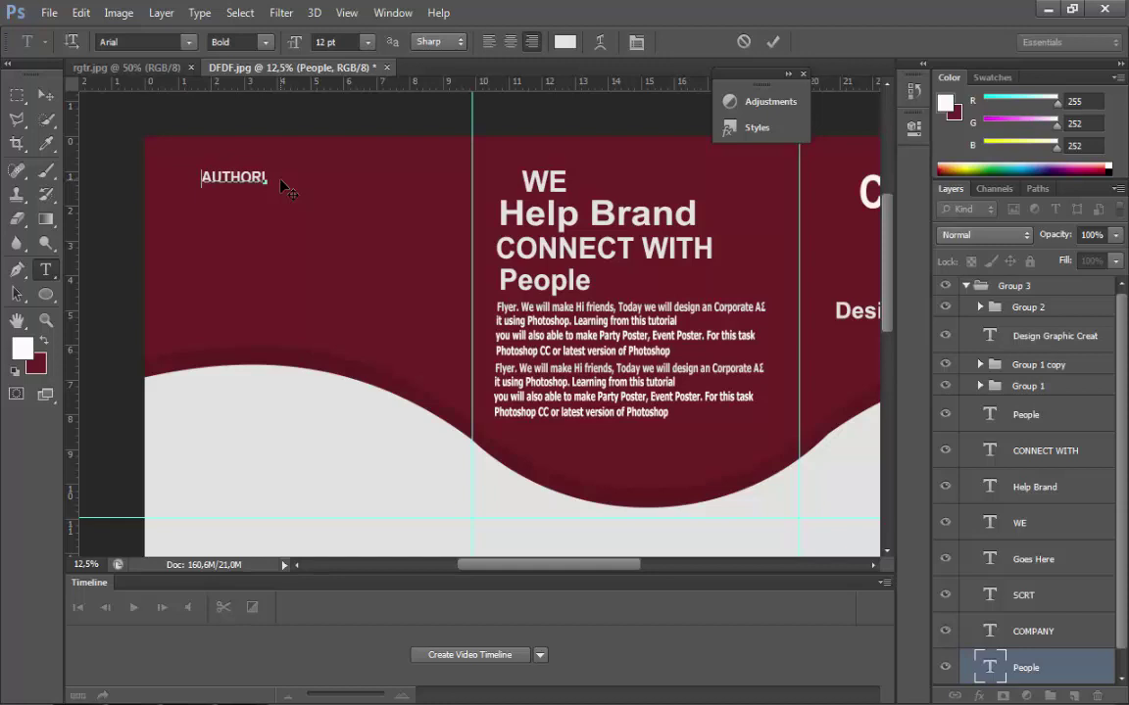
{"action": "type", "text": "TAT"}
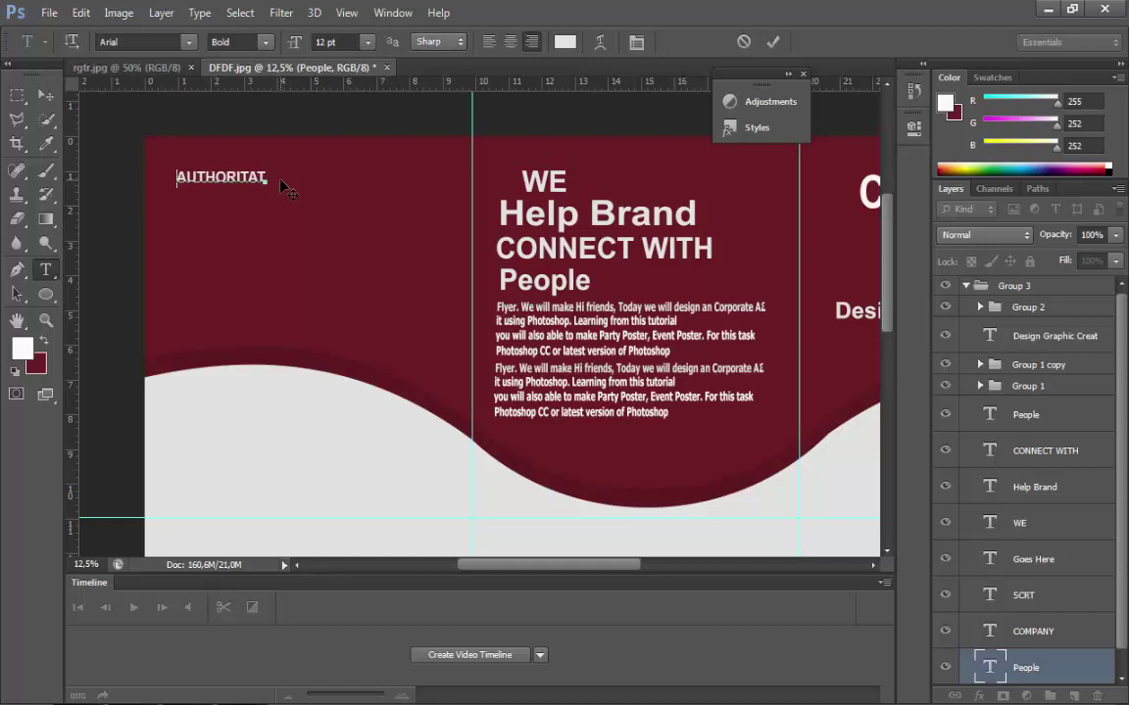
{"action": "type", "text": "IVE"}
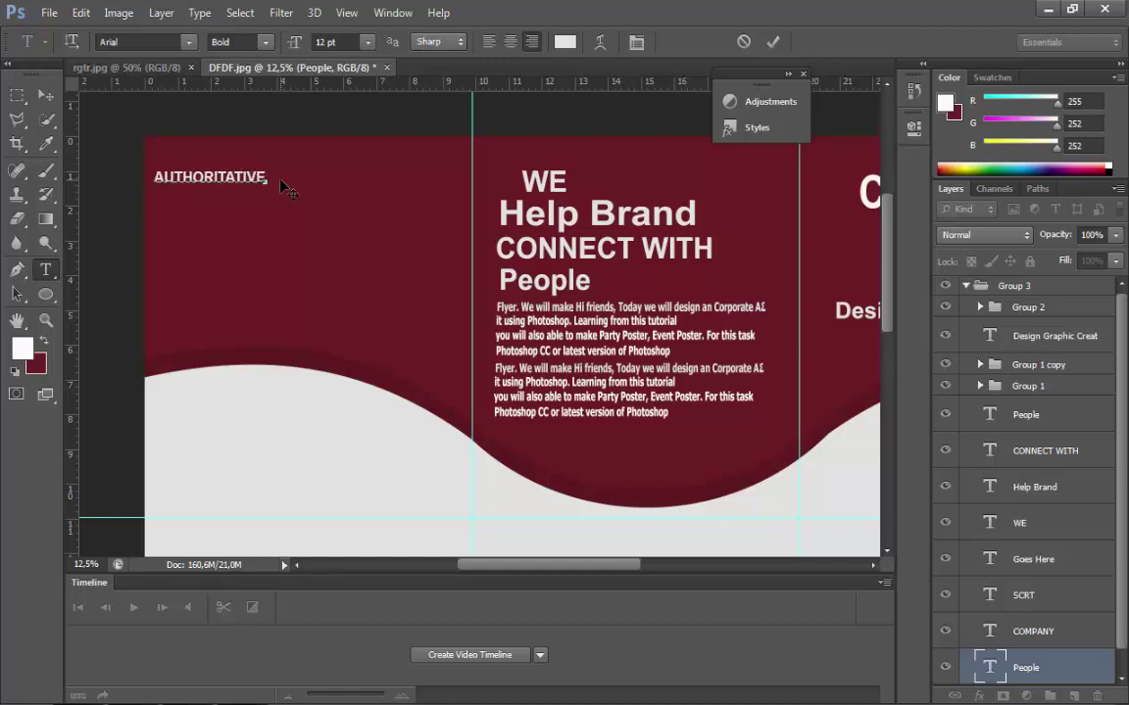
{"action": "type", "text": " LY"}
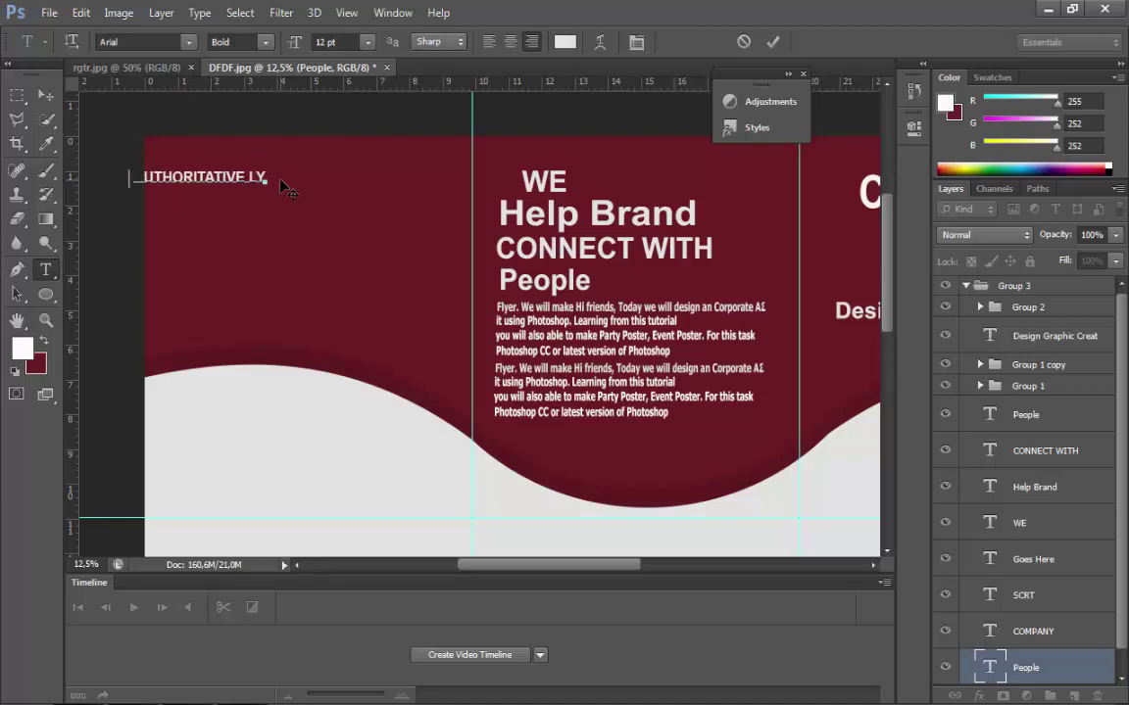
{"action": "type", "text": " M"}
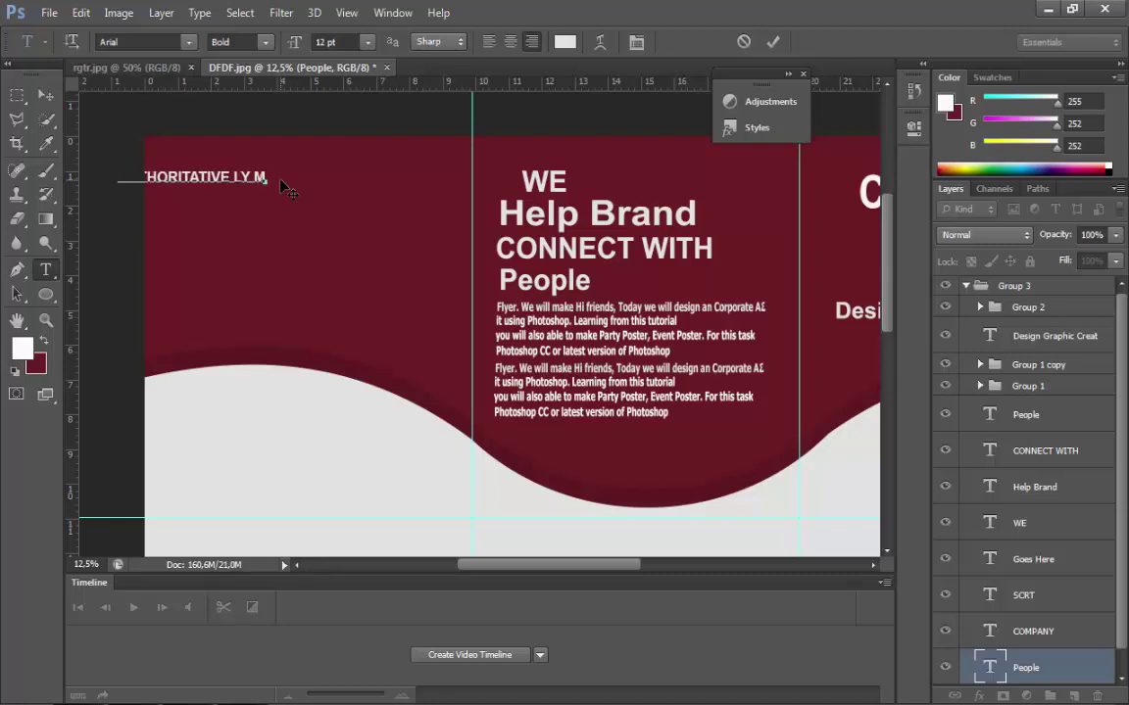
{"action": "type", "text": "EGAS"}
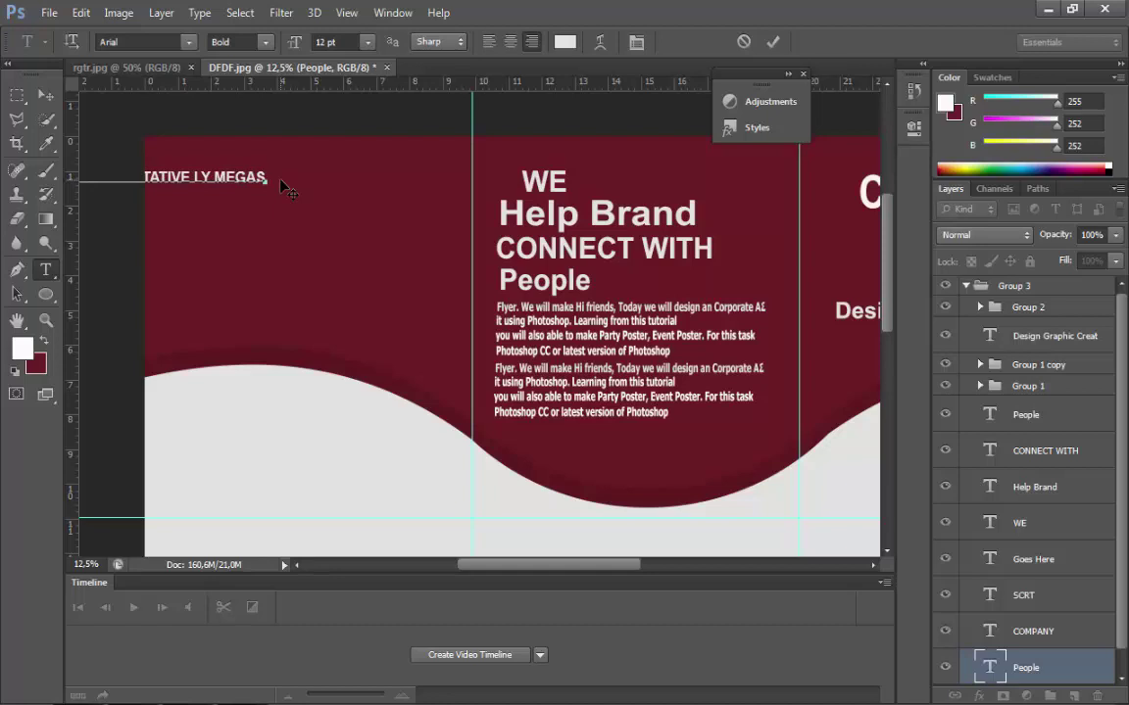
{"action": "type", "text": " START"}
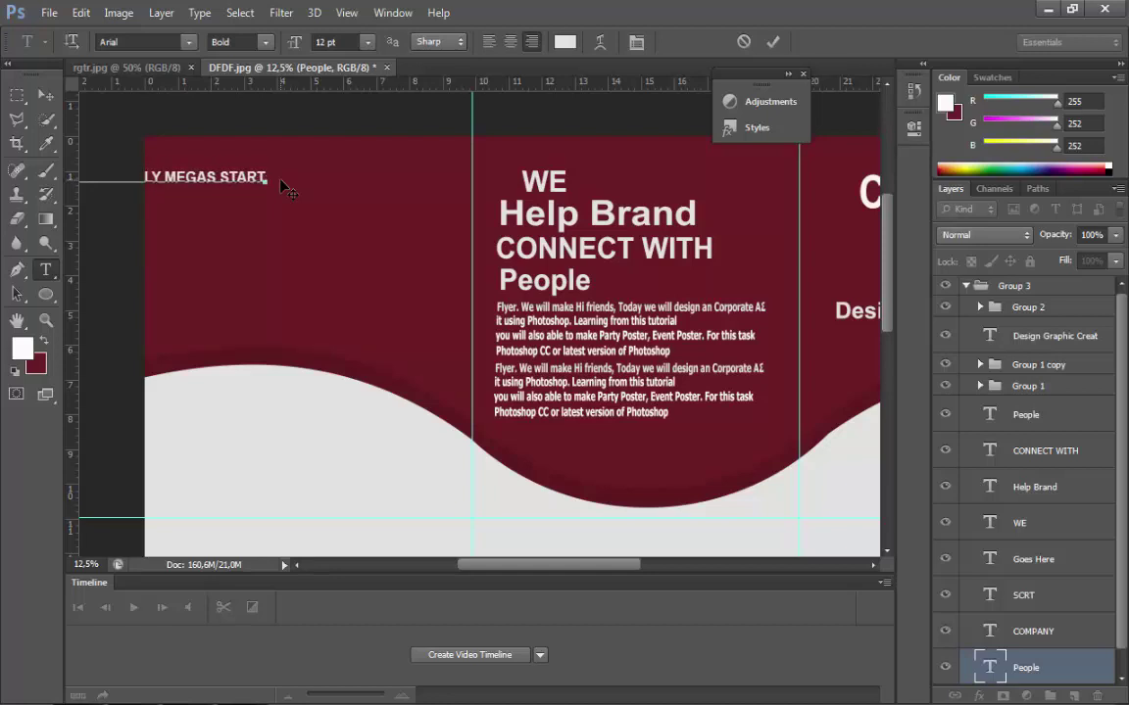
{"action": "type", "text": "CO"}
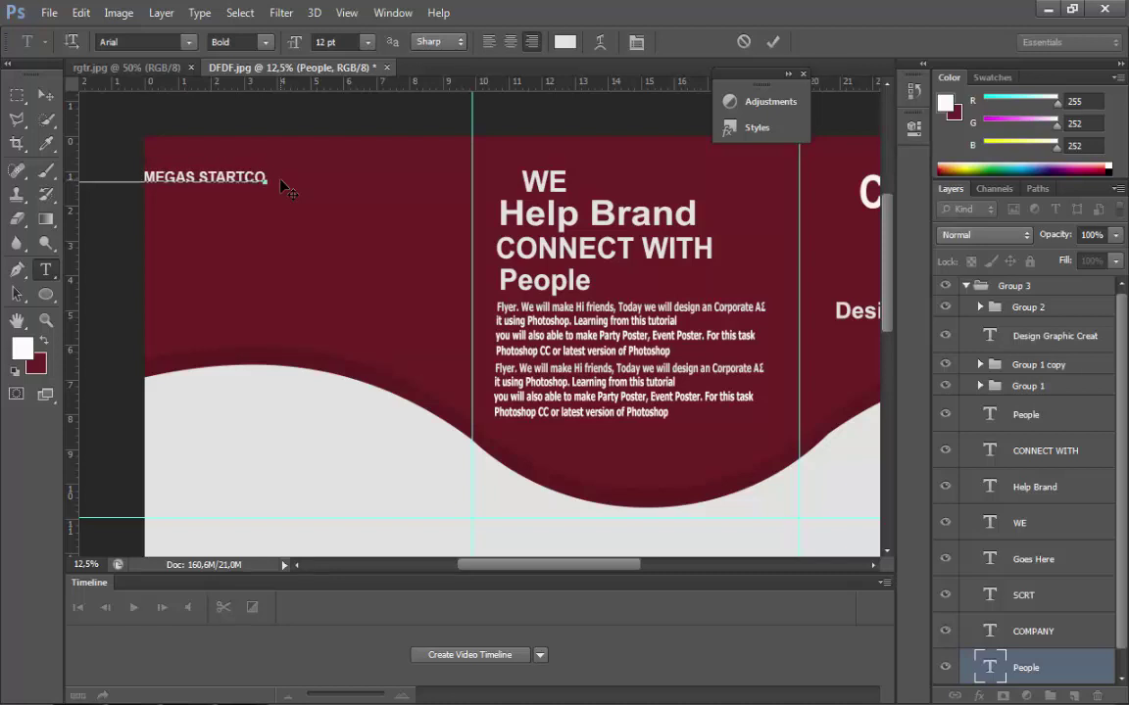
{"action": "key", "text": "BackSpace"}
{"action": "key", "text": "BackSpace"}
{"action": "type", "text": "CON"}
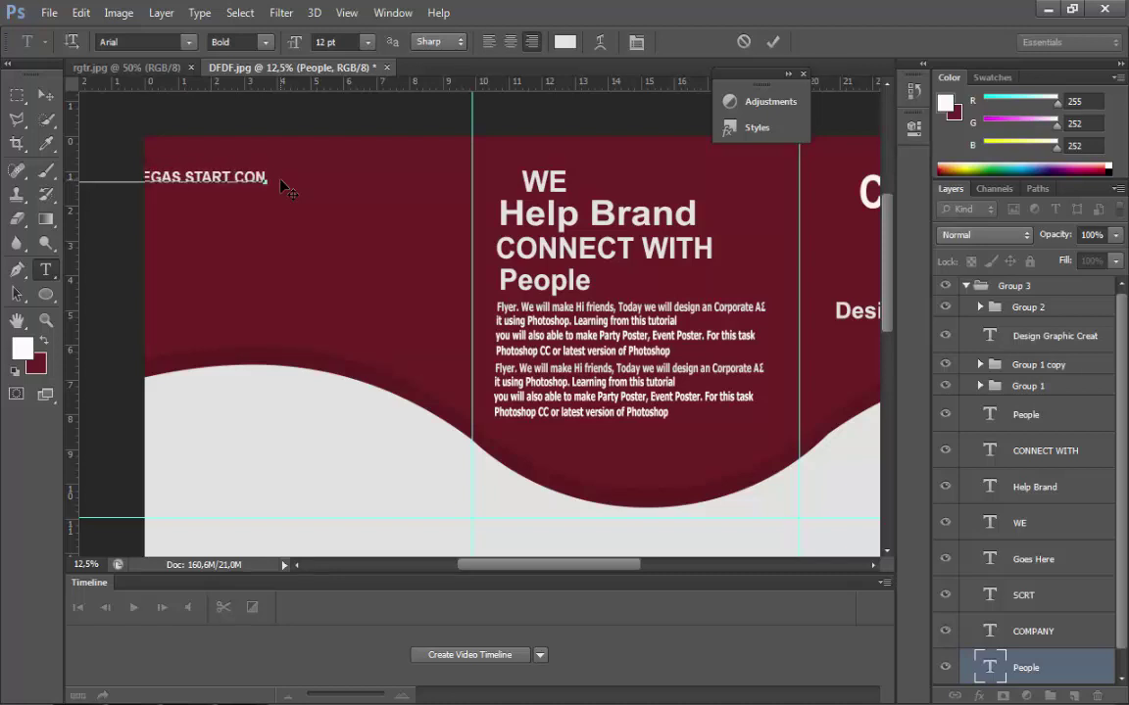
{"action": "type", "text": "NE"}
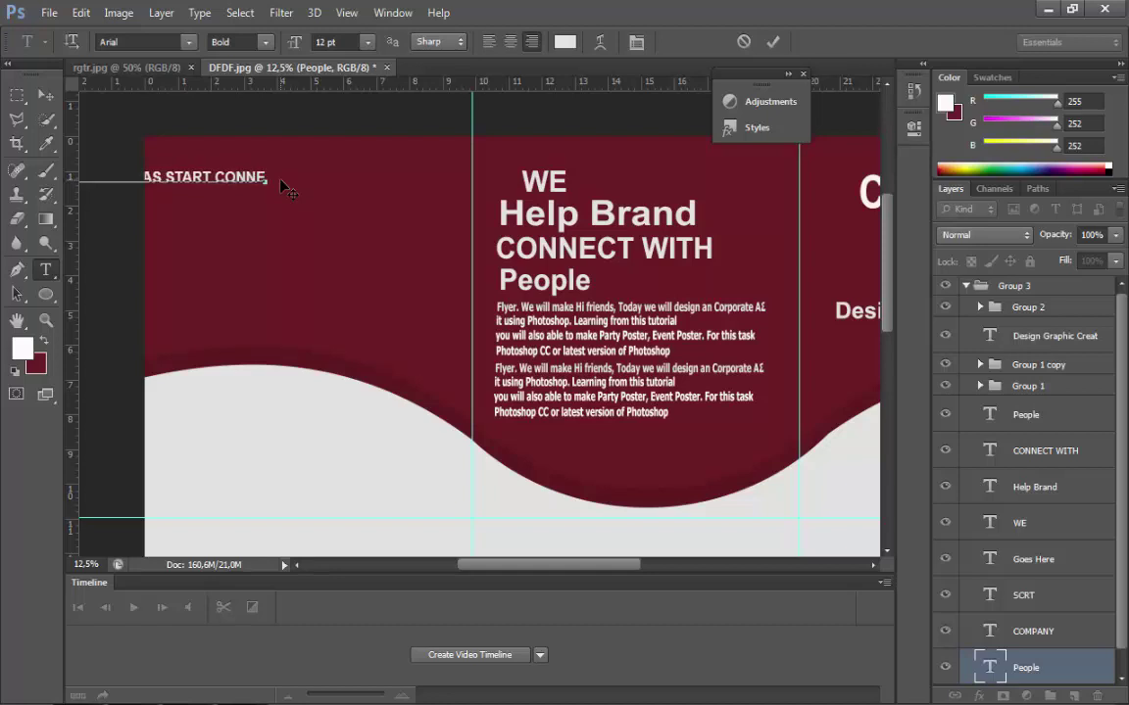
{"action": "type", "text": "C"}
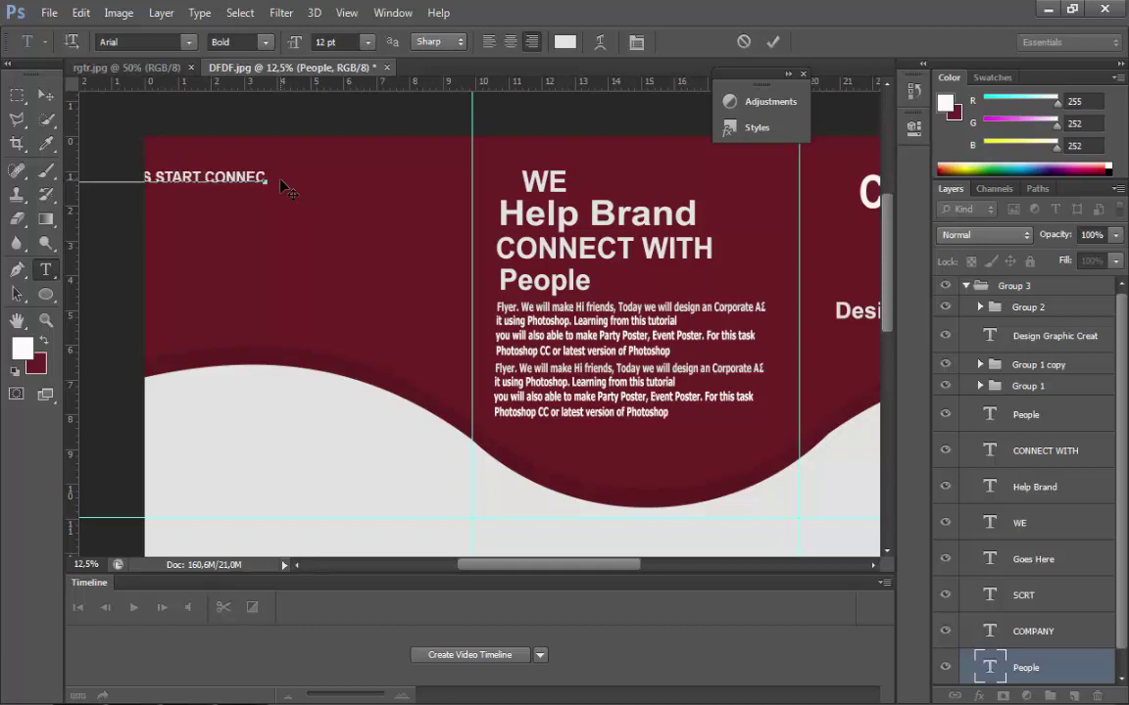
{"action": "type", "text": "T WITH"}
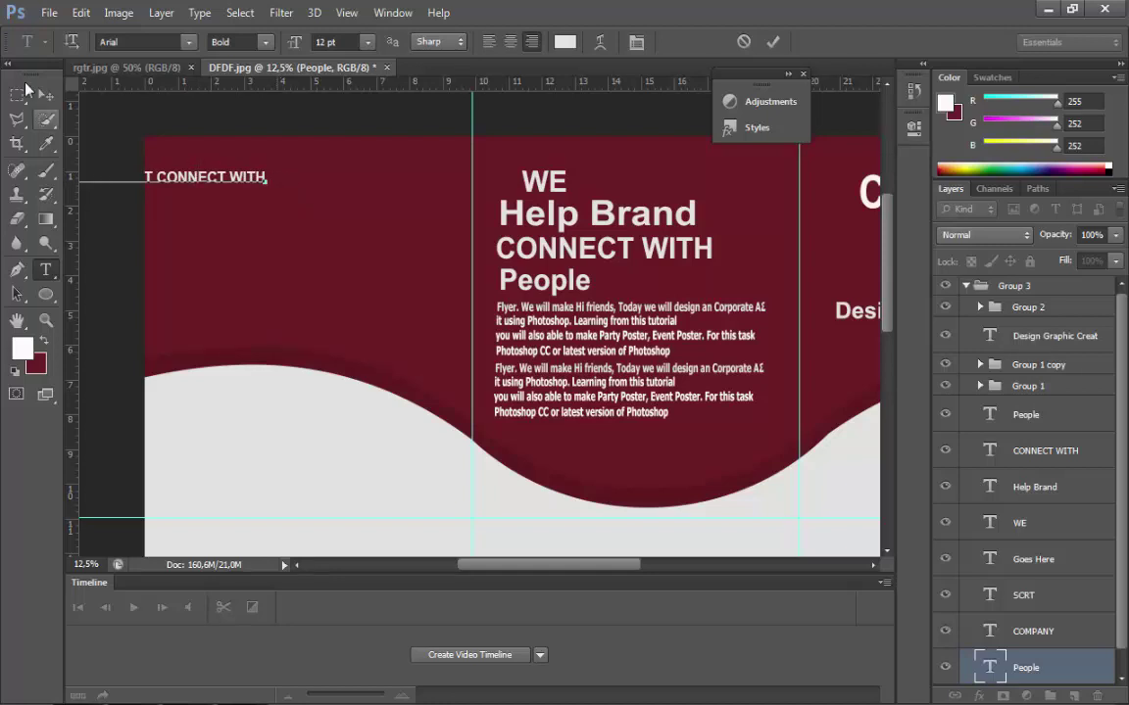
- Free-transform the "AUTHORITATIVE LY MEGAS START CONNECT WITH" line to about 77% width and 104% height, placing it inside the left column
{"action": "left_click", "coordinate": [80, 12]}
{"action": "left_click", "coordinate": [134, 357]}
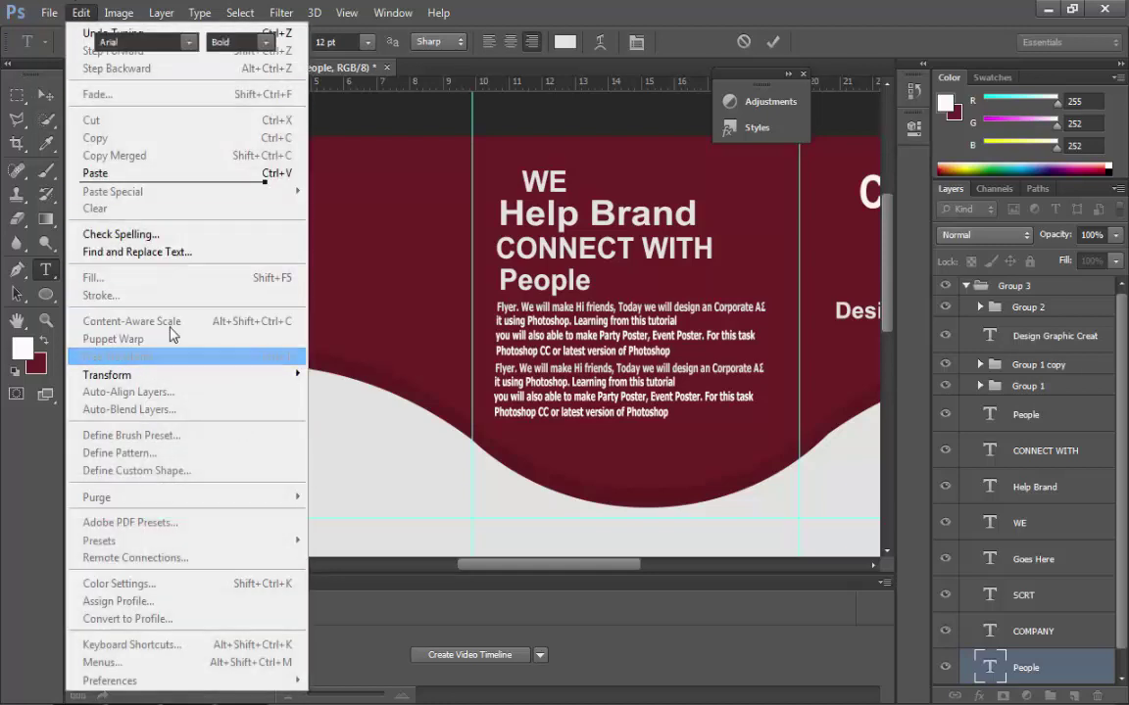
{"action": "left_click_drag", "start_coordinate": [348, 182], "coordinate": [410, 193]}
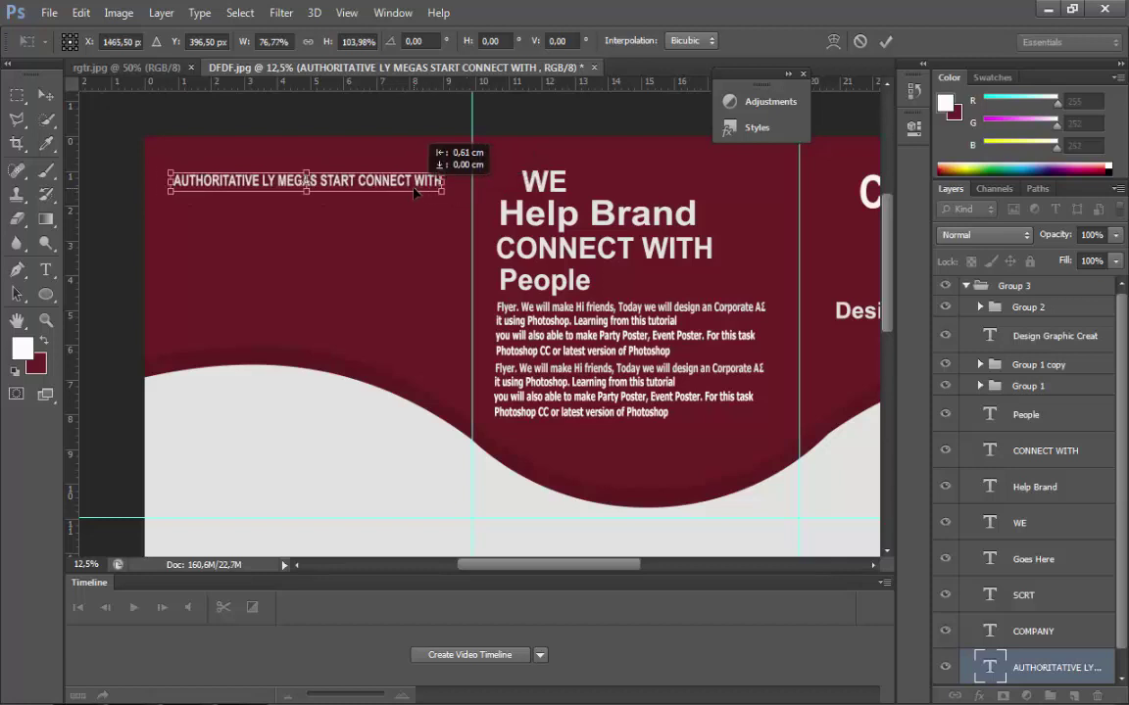
{"action": "key", "text": "Return"}
- Change the font of the whole left-column heading line to Berlin Sans FB
{"action": "double_click", "coordinate": [411, 182]}
{"action": "key", "text": "ctrl+a"}
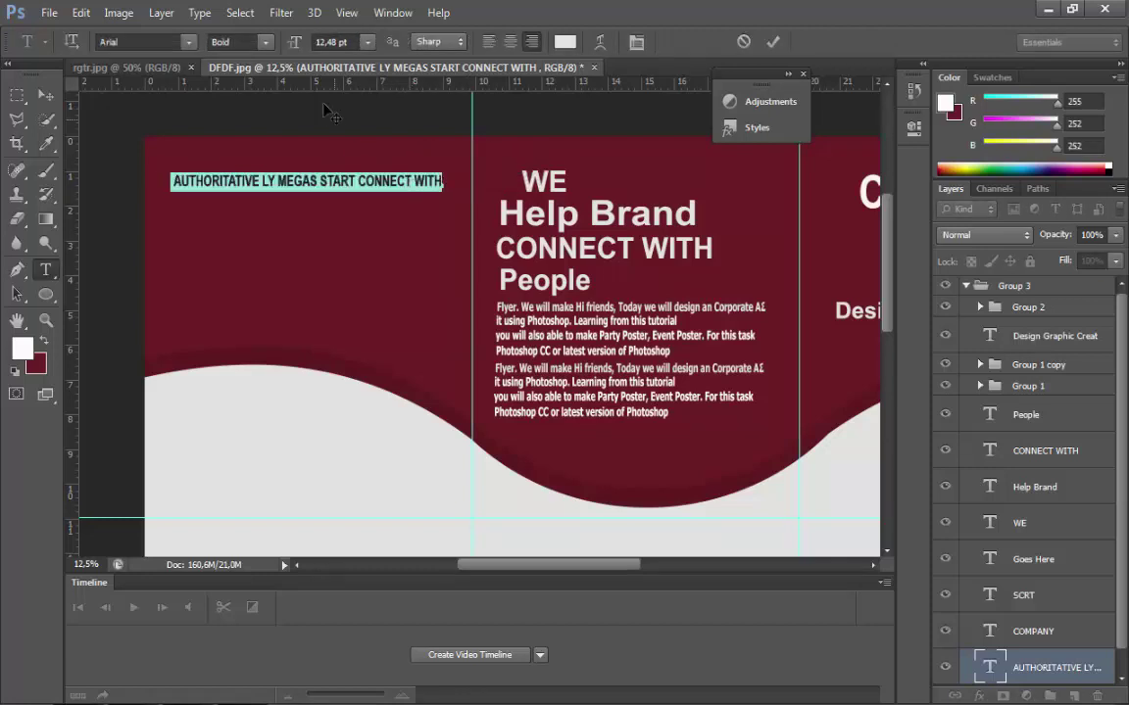
{"action": "left_click", "coordinate": [168, 42]}
{"action": "key", "text": "Down"}
{"action": "key", "text": "Down"}
{"action": "key", "text": "Down"}
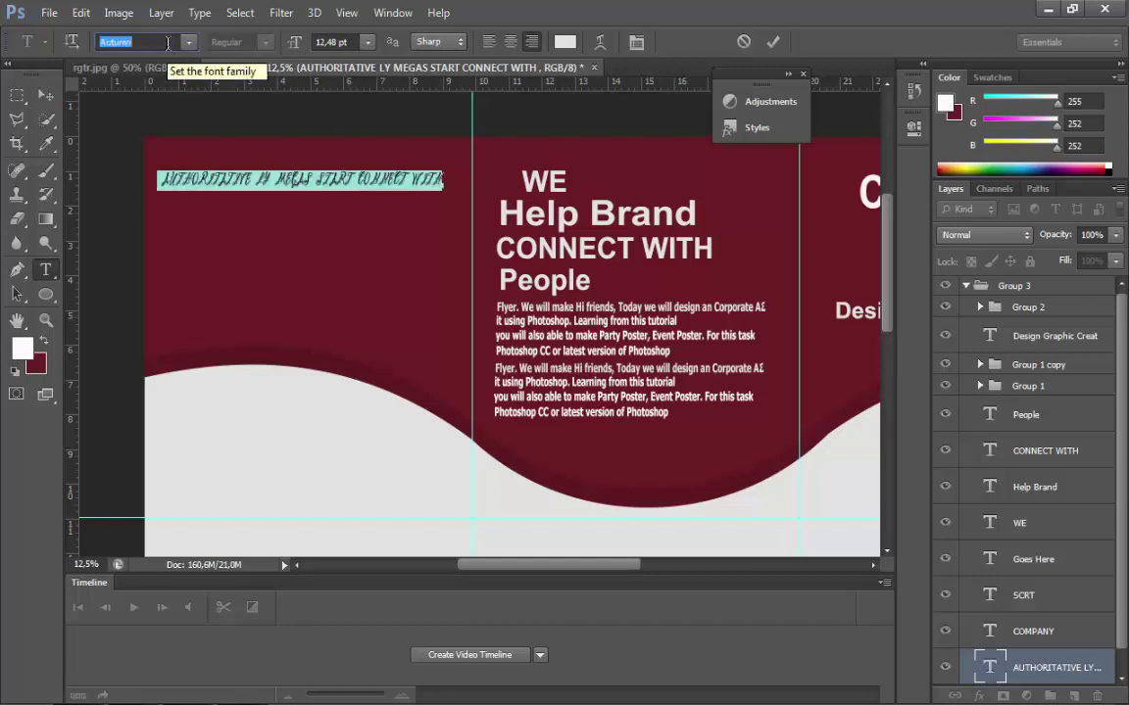
{"action": "key", "text": "Down"}
{"action": "key", "text": "Down"}
{"action": "key", "text": "Down"}
{"action": "key", "text": "Down"}
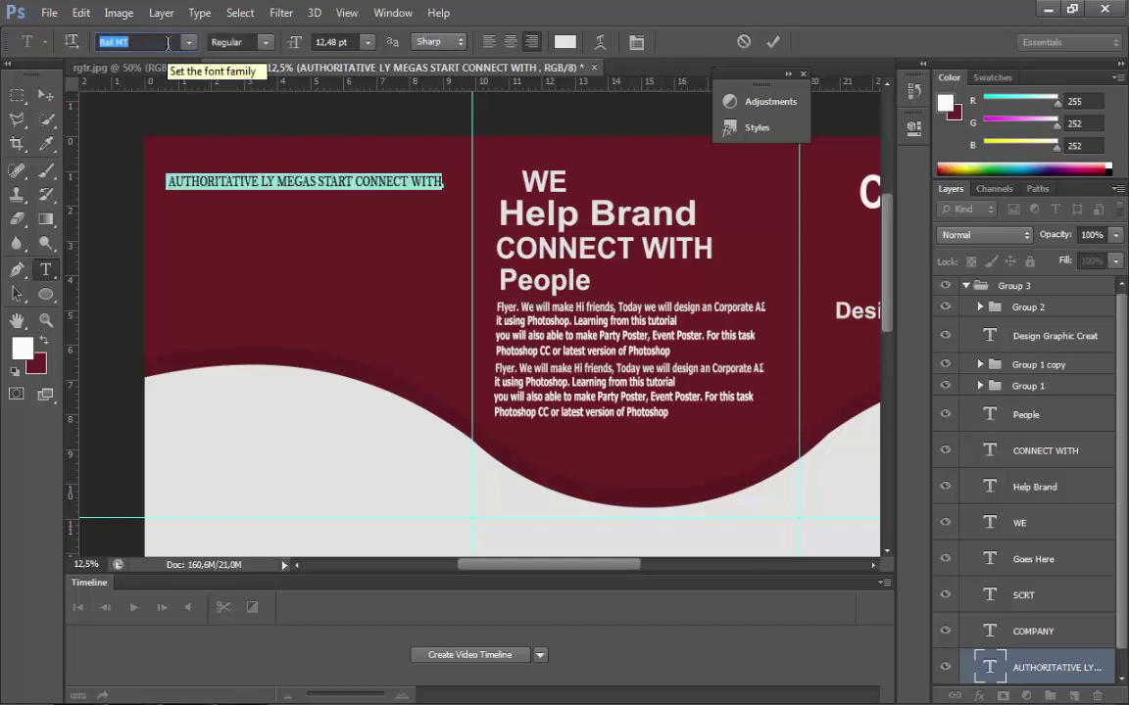
- Enlarge the left-column heading line with Free Transform to about 14.55 pt so it spans most of the column
{"action": "left_click", "coordinate": [80, 12]}
{"action": "left_click", "coordinate": [184, 362]}
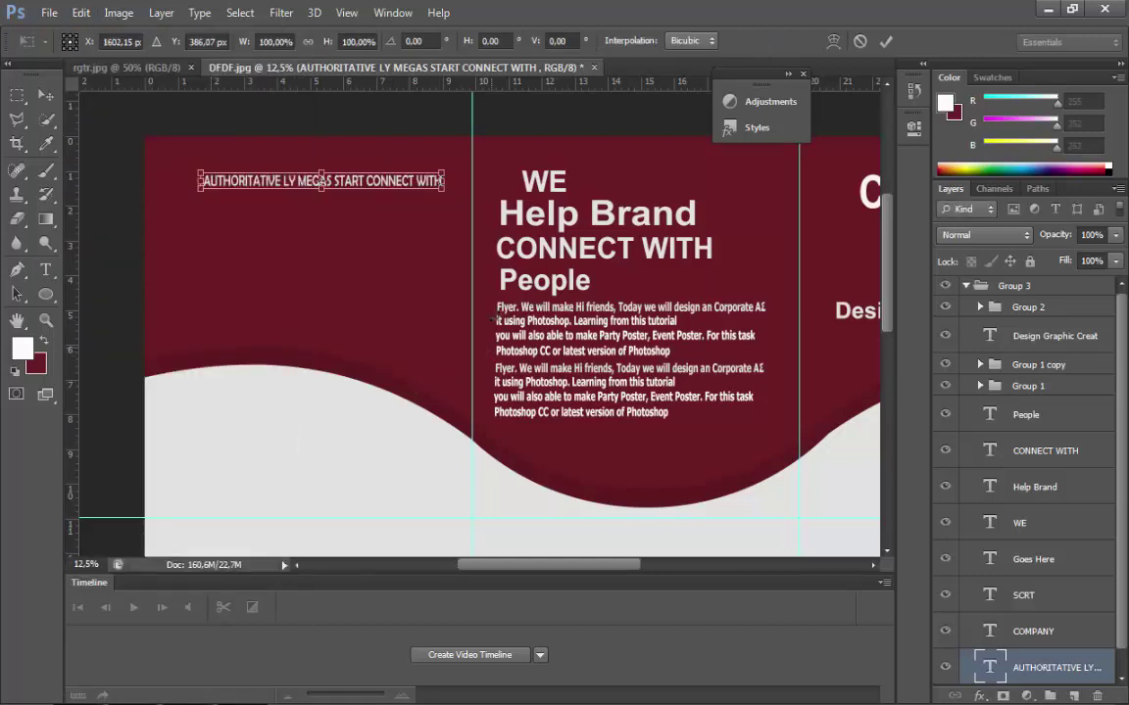
{"action": "left_click_drag", "start_coordinate": [454, 196], "coordinate": [416, 184]}
{"action": "key", "text": "Return"}
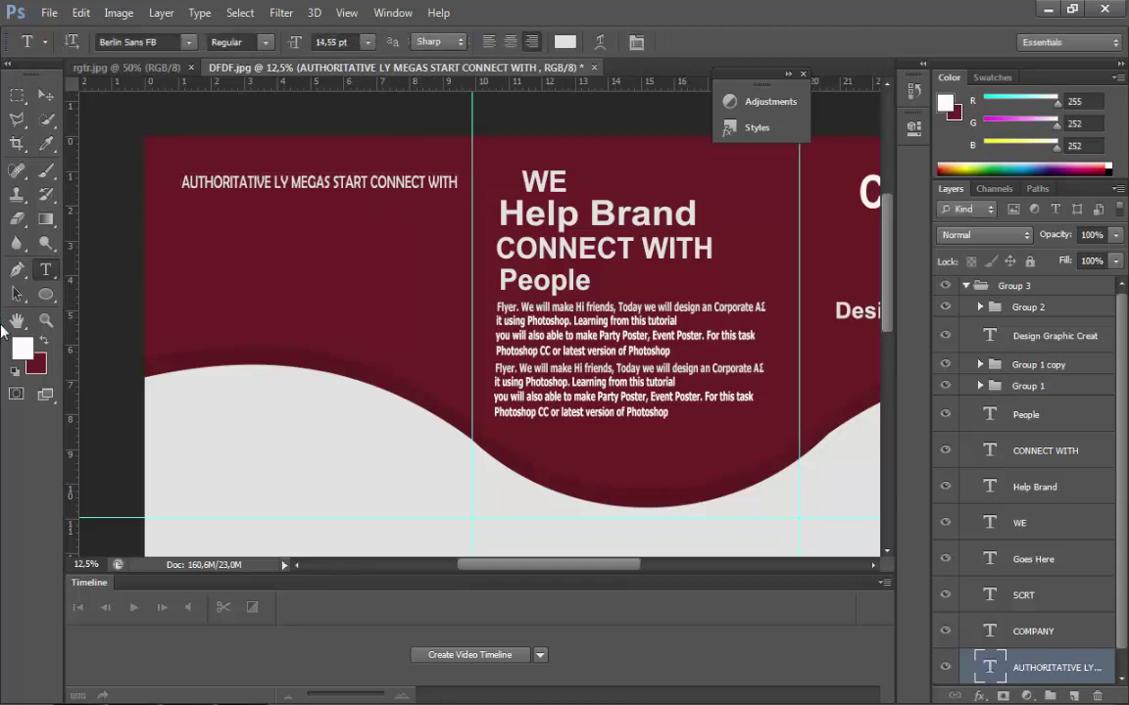
- Free-transform the left-column heading line to about 103% width and 80% height, keeping it centred near the column's upper edge
{"action": "left_click", "coordinate": [46, 319]}
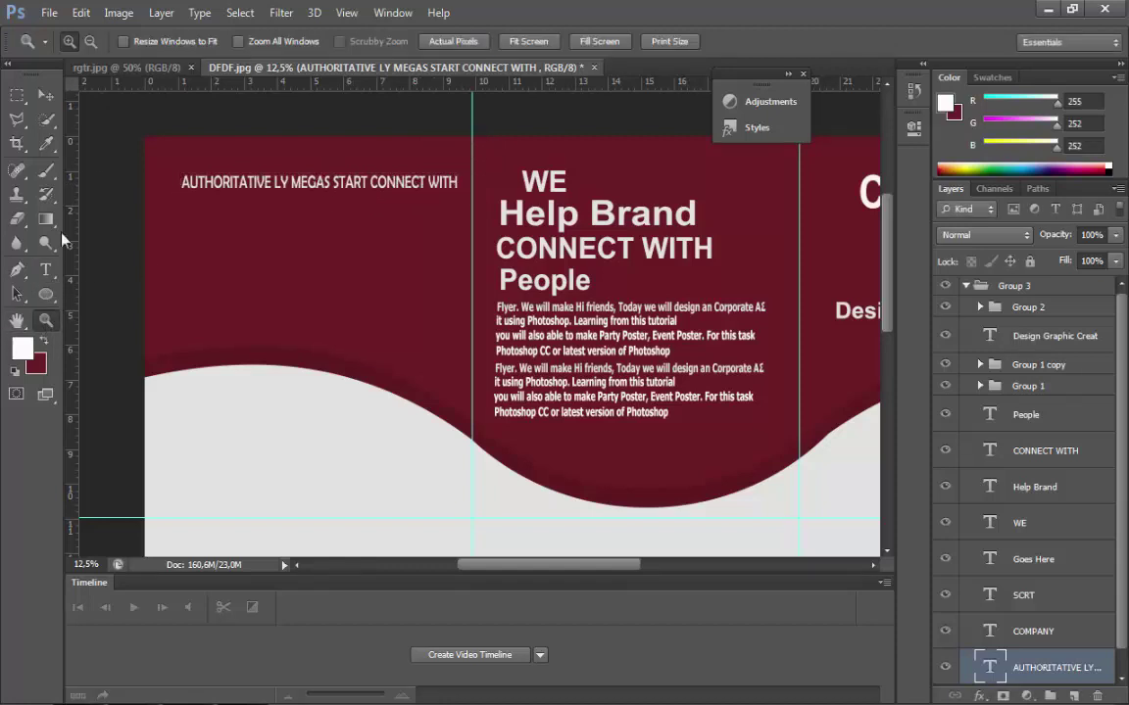
{"action": "left_click", "coordinate": [335, 210]}
{"action": "left_click", "coordinate": [329, 201]}
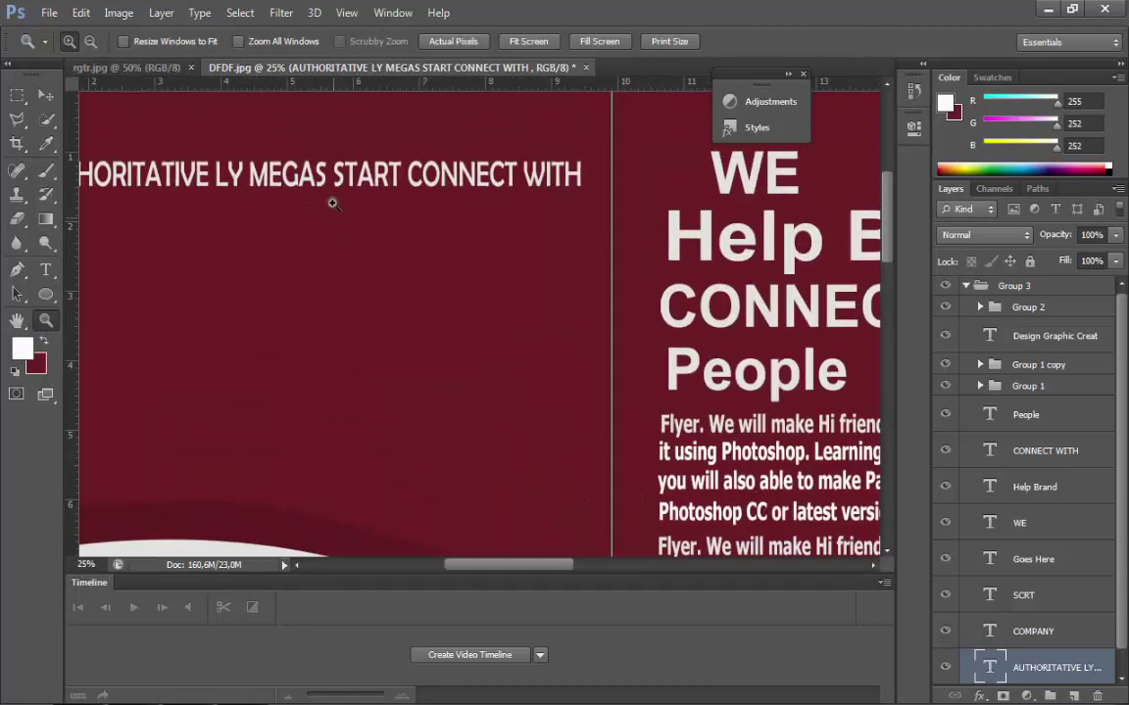
{"action": "scroll", "coordinate": [156, 177], "scroll_direction": "up", "scroll_amount": 2}
{"action": "left_click_drag", "start_coordinate": [578, 574], "coordinate": [547, 571]}
{"action": "left_click", "coordinate": [83, 13]}
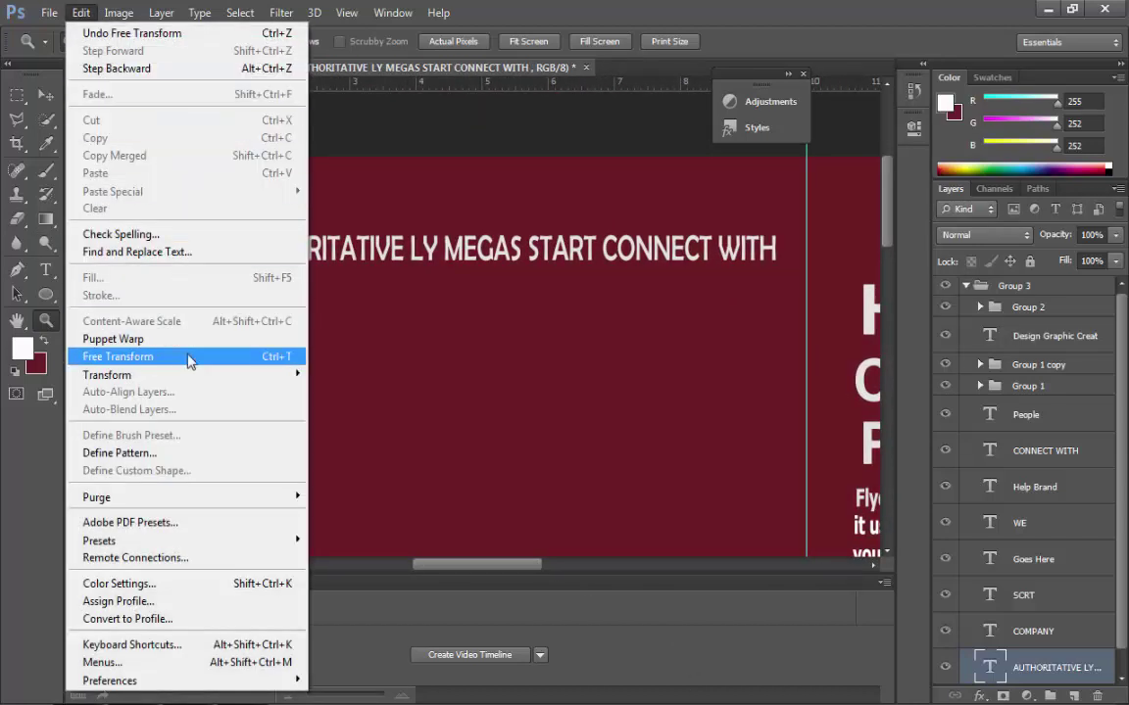
{"action": "left_click", "coordinate": [147, 356]}
{"action": "left_click_drag", "start_coordinate": [776, 267], "coordinate": [727, 245]}
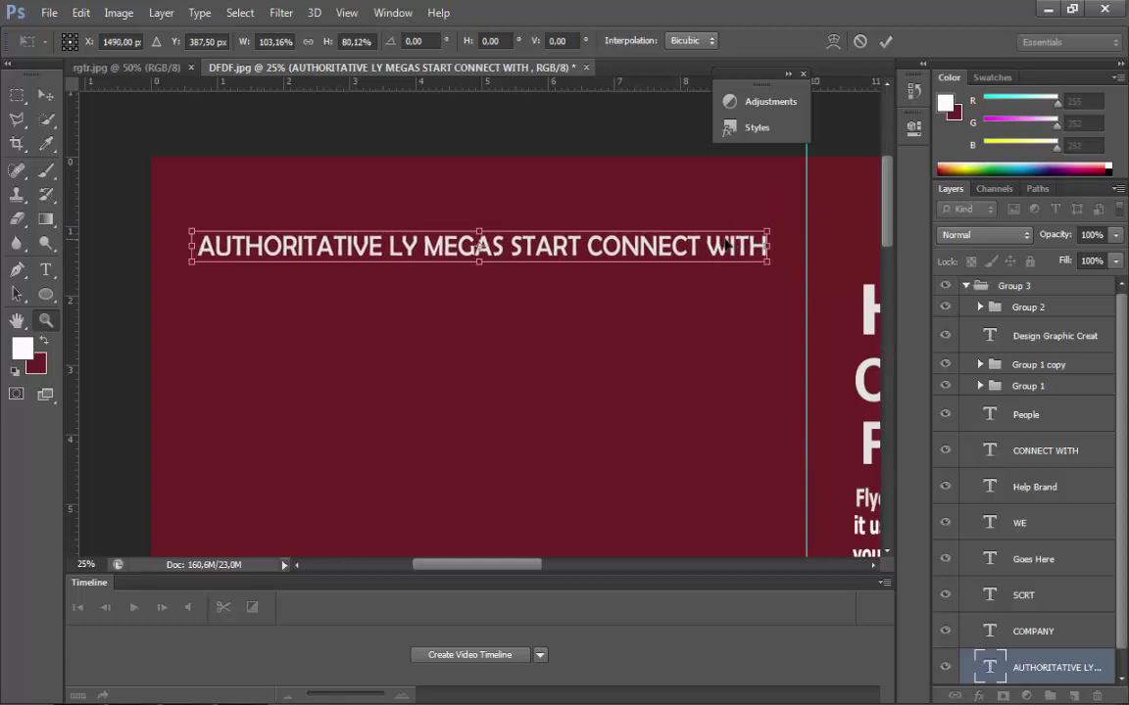
{"action": "key", "text": "Return"}
- Duplicate the "AUTHORITATIVE LY MEGAS START CONNECT WITH" layer and place the copy just below the original line
{"action": "key", "text": "z"}
{"action": "key", "text": "ctrl+j"}
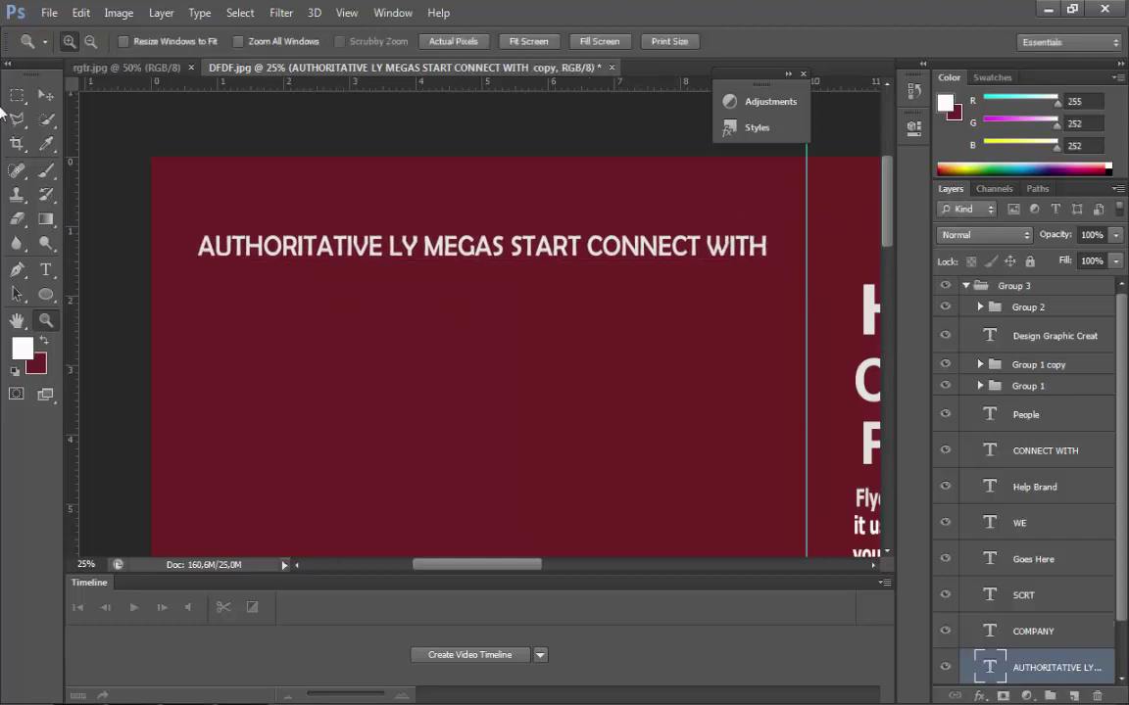
{"action": "left_click", "coordinate": [46, 93]}
{"action": "left_click_drag", "start_coordinate": [536, 273], "coordinate": [521, 327]}
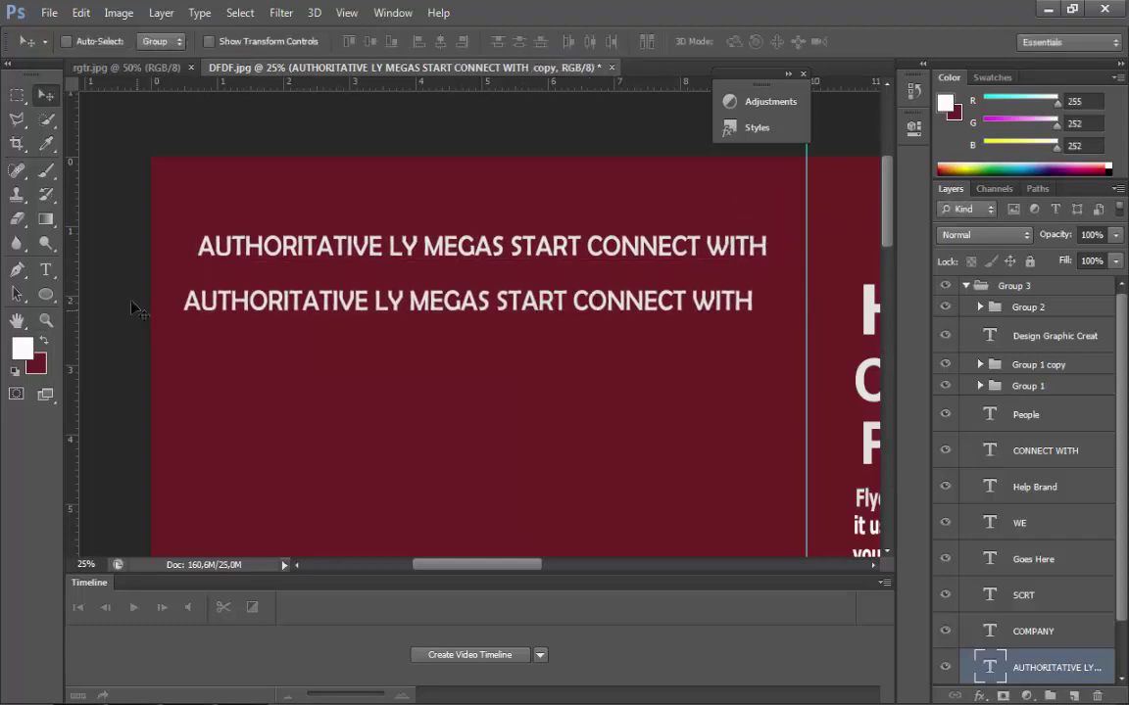
- Replace the text of the duplicated lower line with "PEOPLE"
{"action": "left_click", "coordinate": [46, 268]}
{"action": "triple_click", "coordinate": [333, 304]}
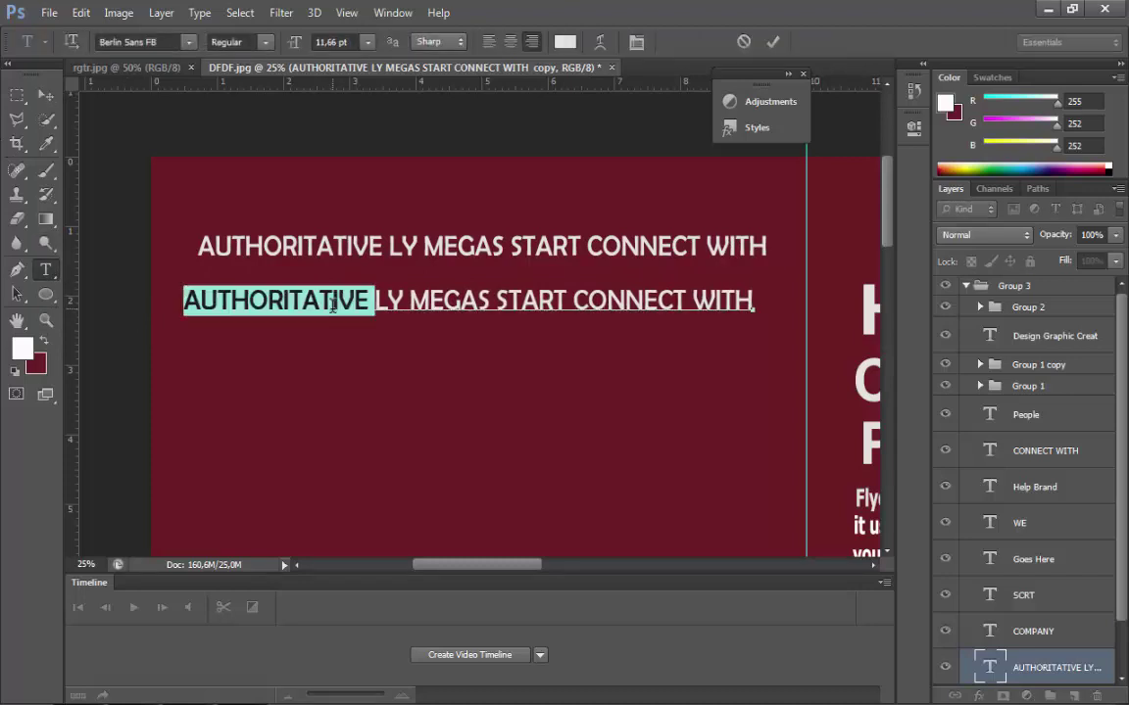
{"action": "type", "text": "PE"}
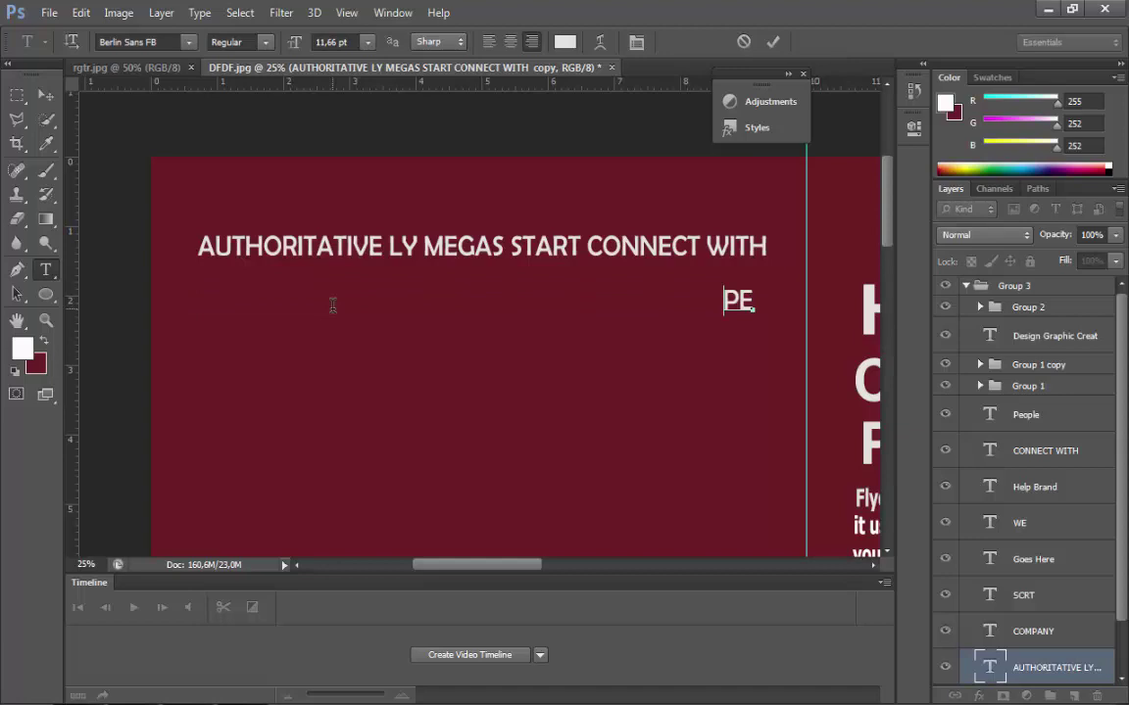
{"action": "type", "text": "OPLE"}
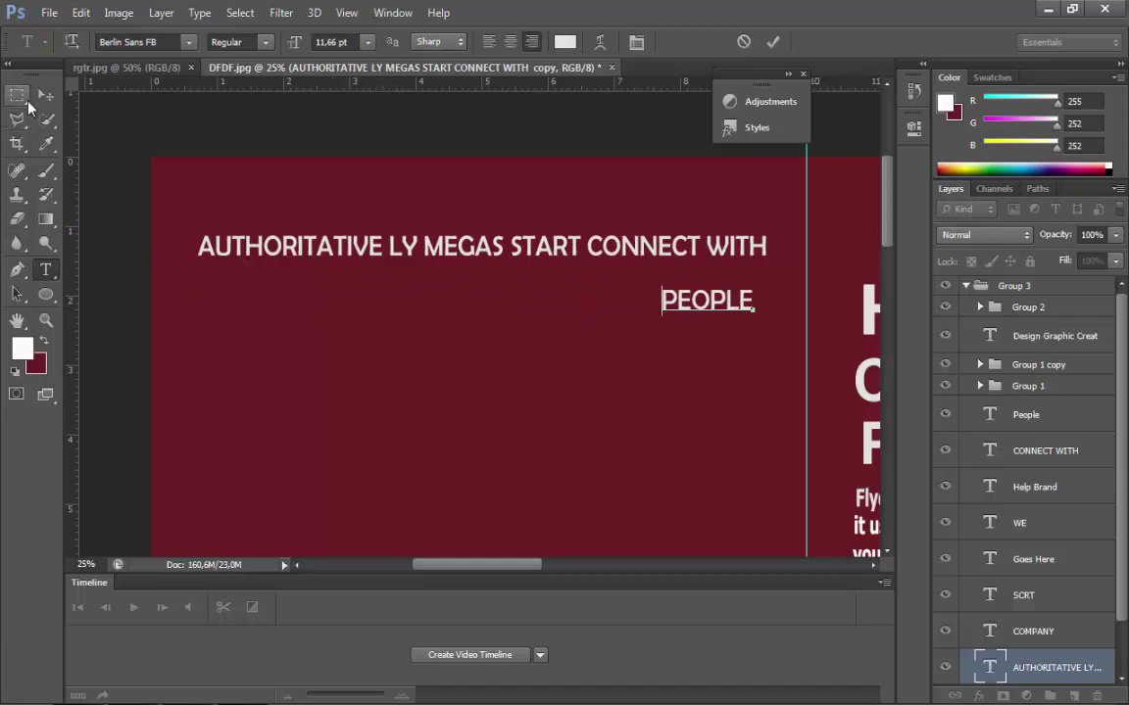
- Move "PEOPLE" close beneath the heading line, aligned with the start of "AUTHORITATIVE"
{"action": "left_click", "coordinate": [46, 95]}
{"action": "left_click_drag", "start_coordinate": [652, 314], "coordinate": [188, 298]}
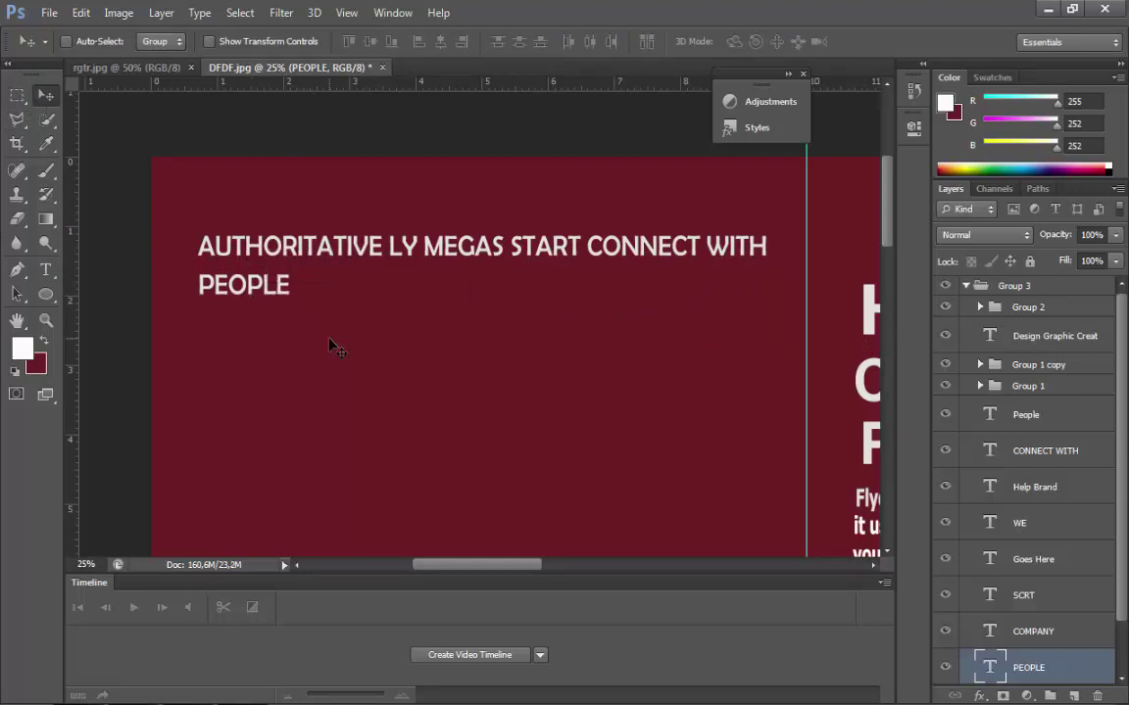
{"action": "key", "text": "shift+Up"}
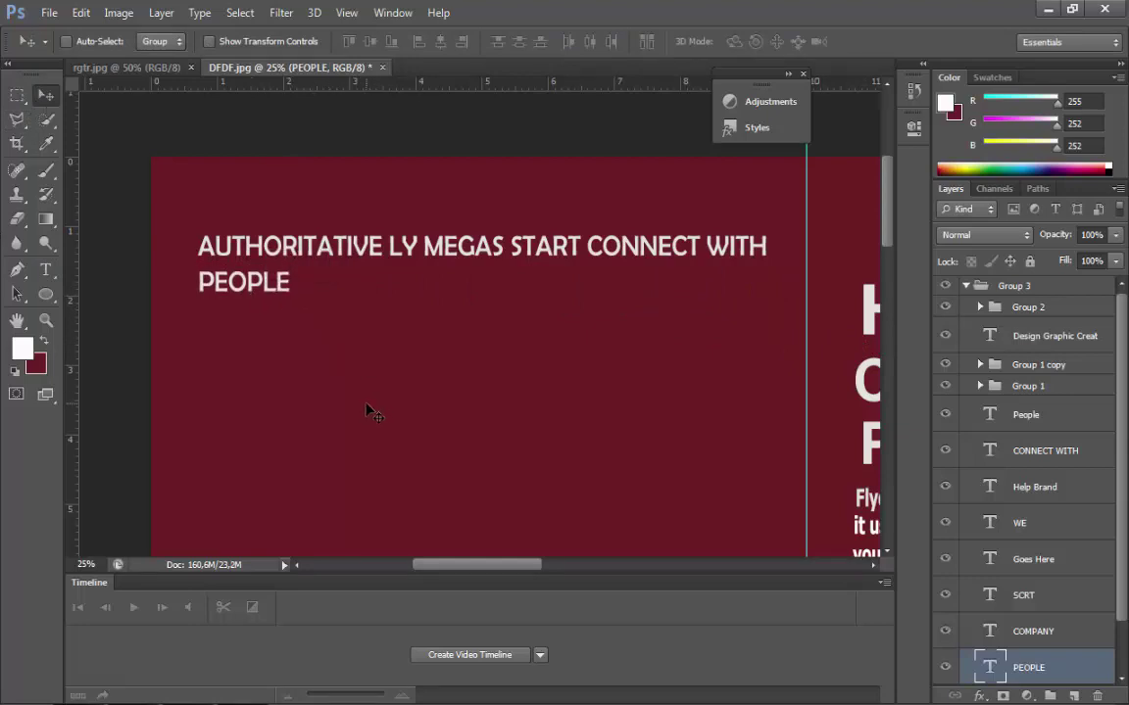
- Duplicate the "PEOPLE" layer and place the copy directly beneath it as a third line with tight spacing
{"action": "key", "text": "alt+Up"}
{"action": "left_click_drag", "start_coordinate": [425, 343], "coordinate": [431, 368]}
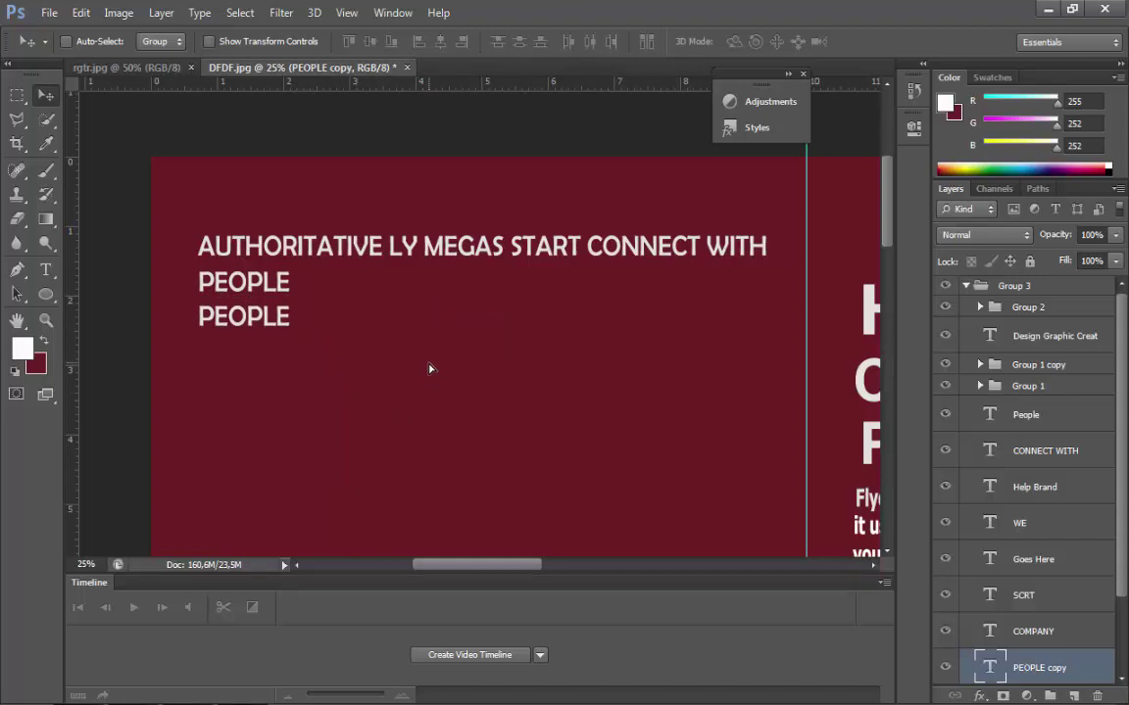
{"action": "key", "text": "shift+Up"}
{"action": "key", "text": "shift+Up"}
- Replace the third line's text with "FASHION THERE" and move it beneath "PEOPLE", aligned with the start of the lines above
{"action": "left_click", "coordinate": [50, 275]}
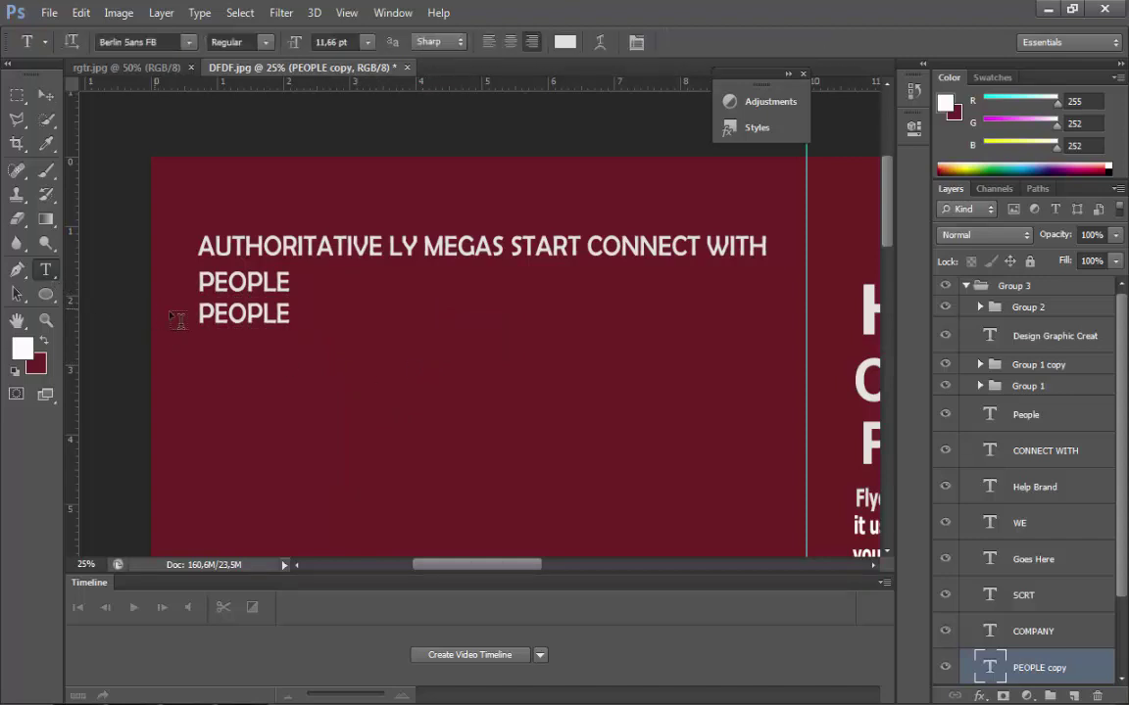
{"action": "double_click", "coordinate": [236, 315]}
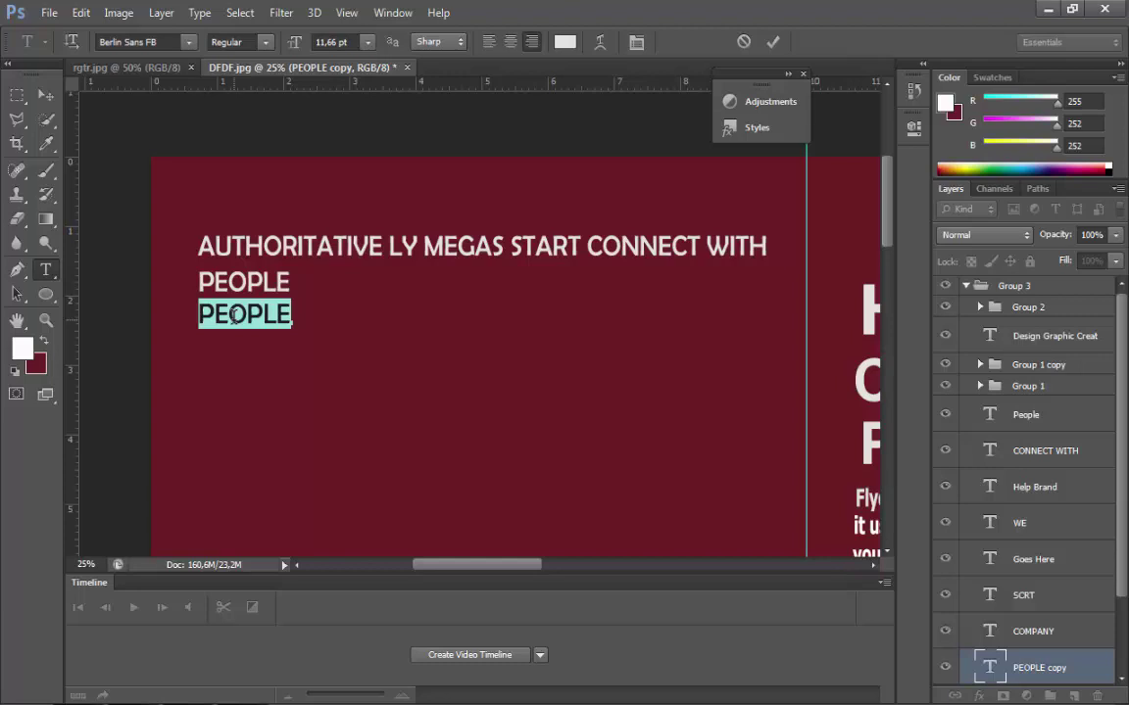
{"action": "type", "text": "FAS"}
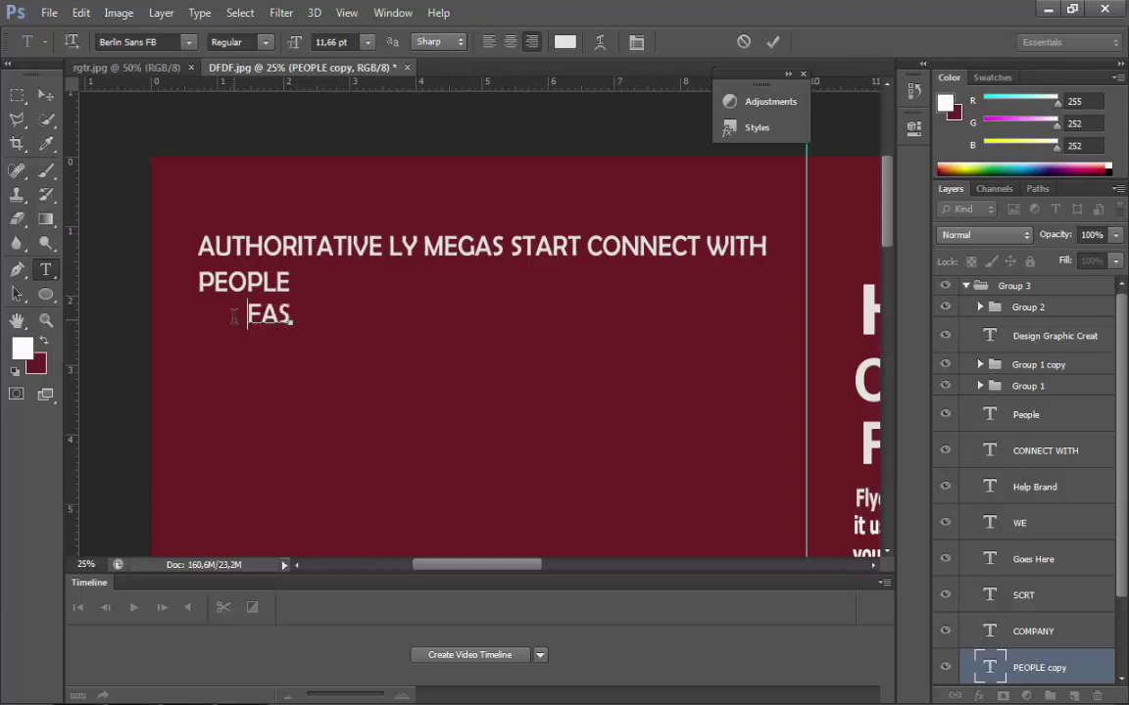
{"action": "type", "text": "HION"}
{"action": "key", "text": "BackSpace"}
{"action": "type", "text": "ON"}
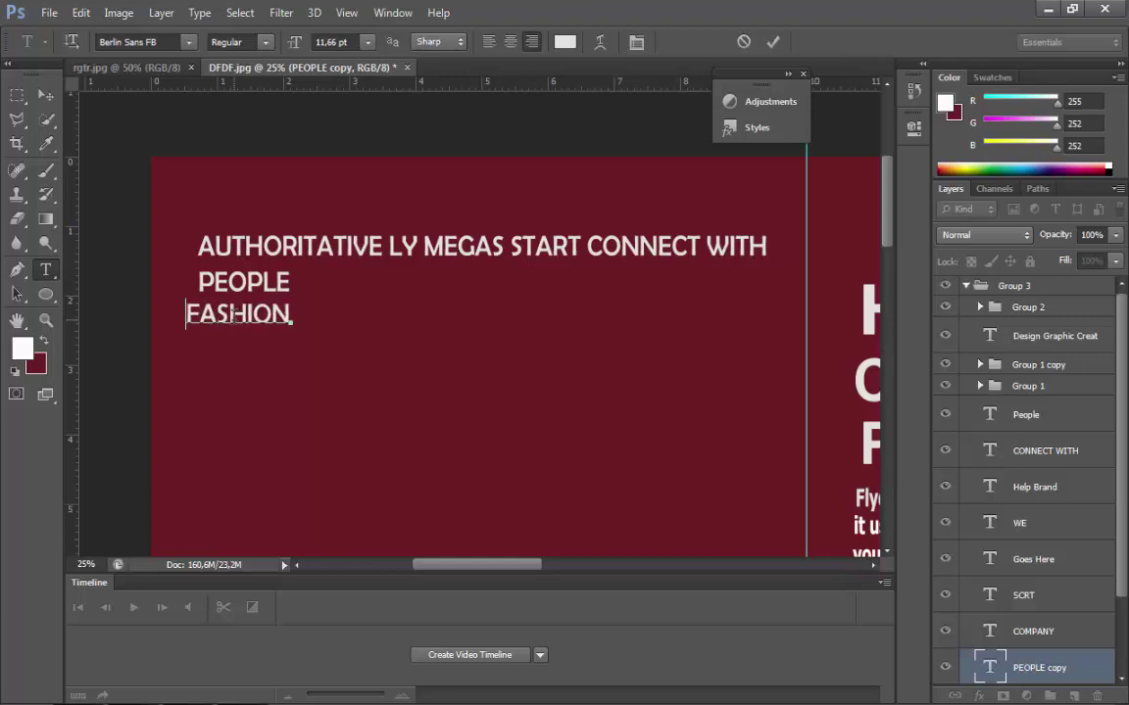
{"action": "type", "text": " THEE"}
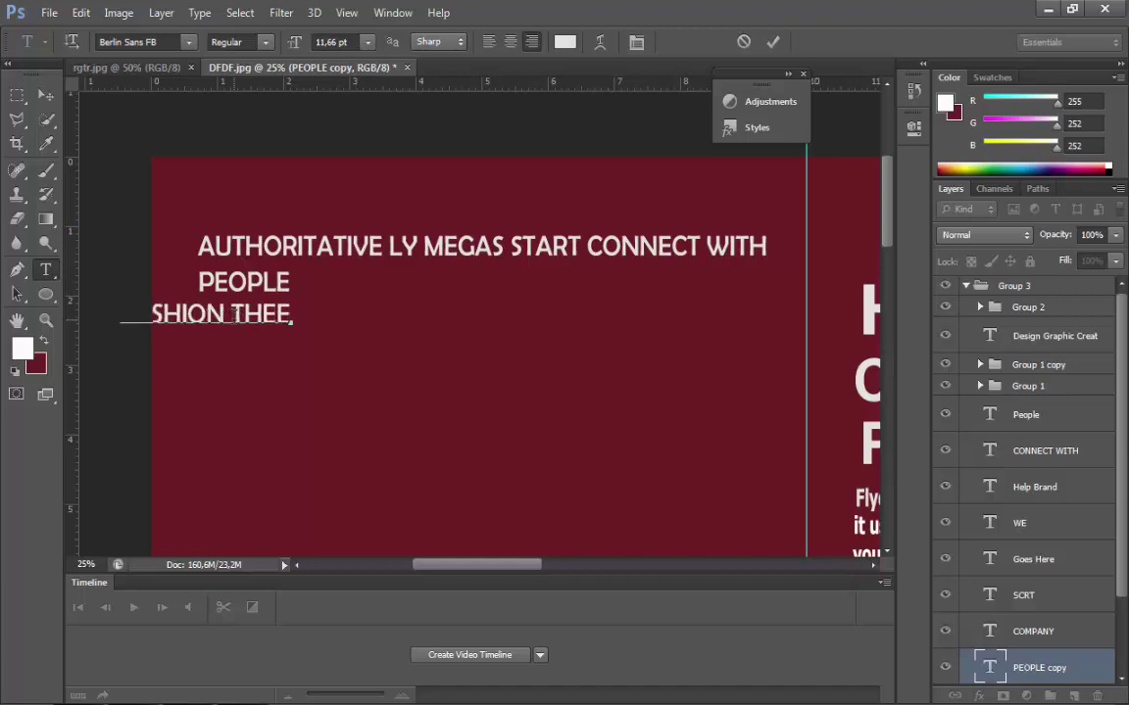
{"action": "key", "text": "BackSpace"}
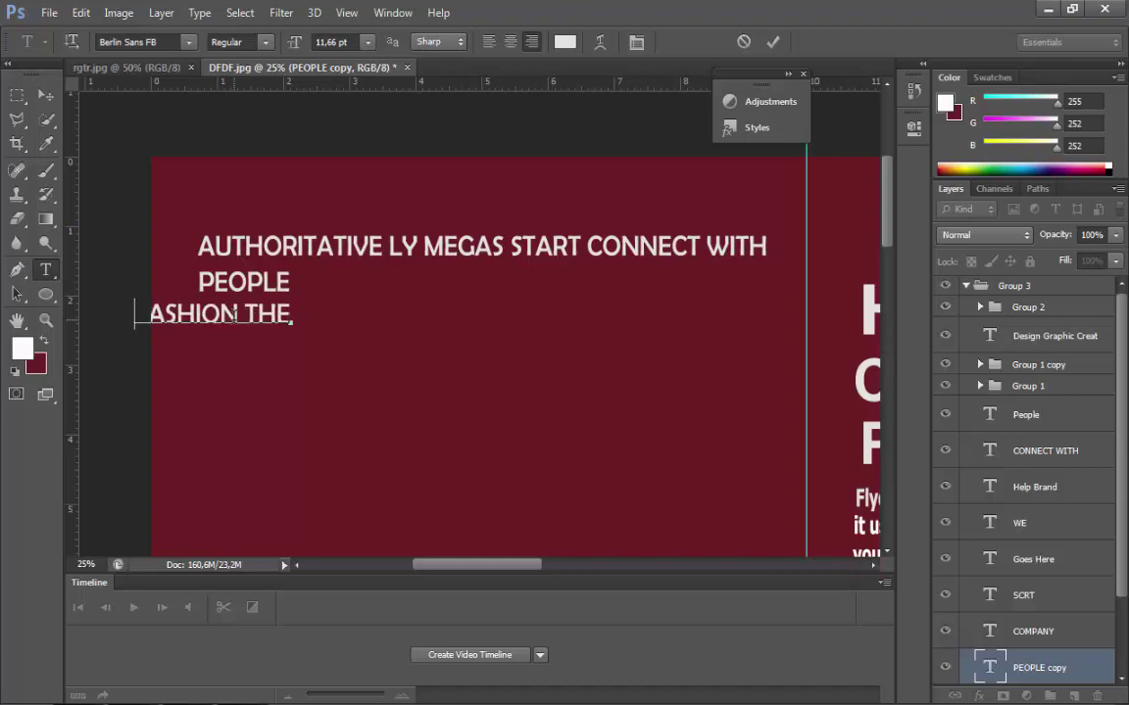
{"action": "type", "text": "RE"}
{"action": "left_click", "coordinate": [48, 96]}
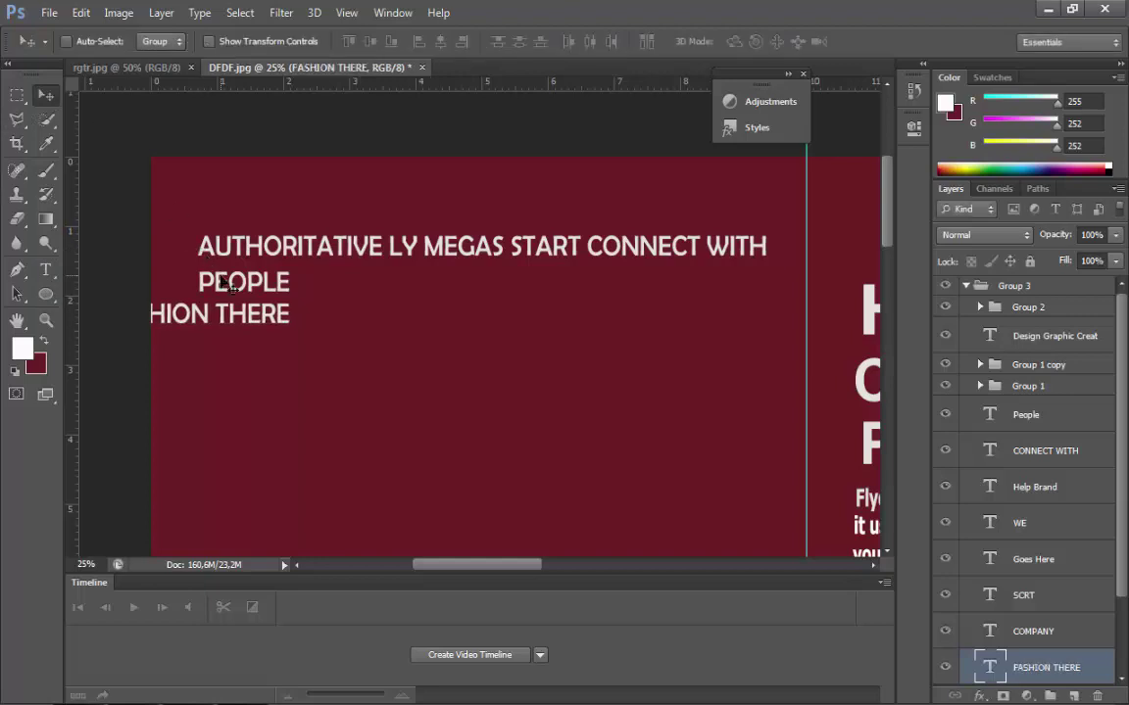
{"action": "left_click_drag", "start_coordinate": [233, 276], "coordinate": [323, 288]}
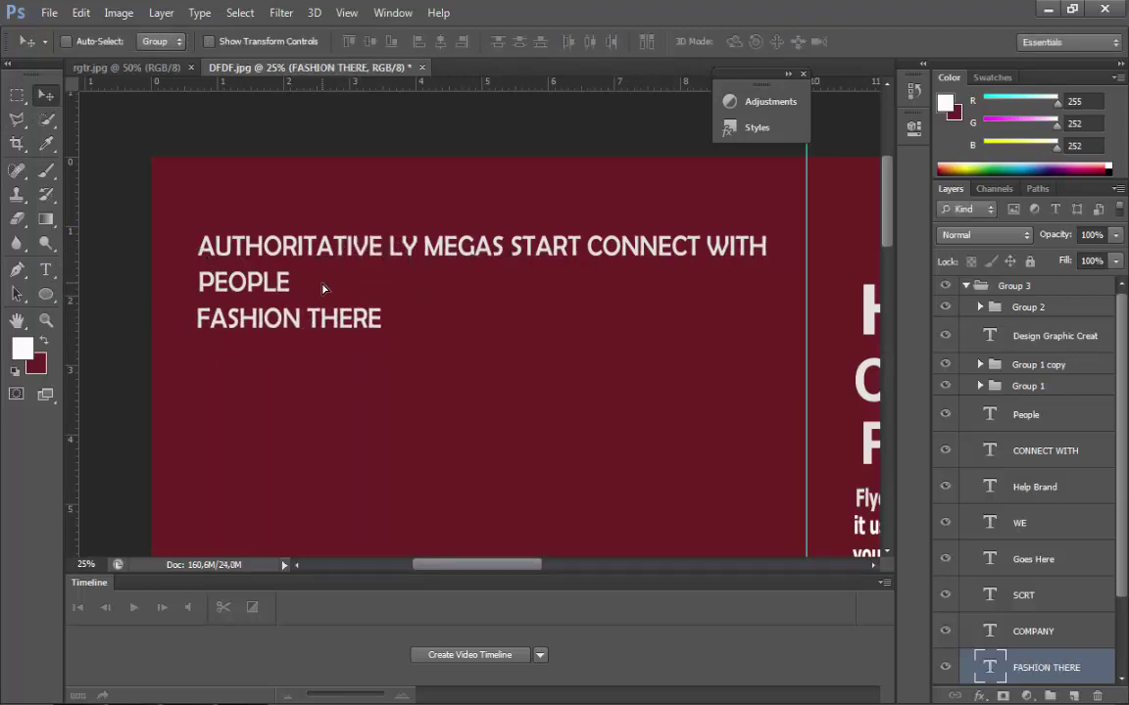
- Add a new text line reading "JOBE NNED RATING AUTORIATIVELY NEED" below "FASHION THERE"
{"action": "left_click", "coordinate": [46, 269]}
{"action": "left_click", "coordinate": [255, 379]}
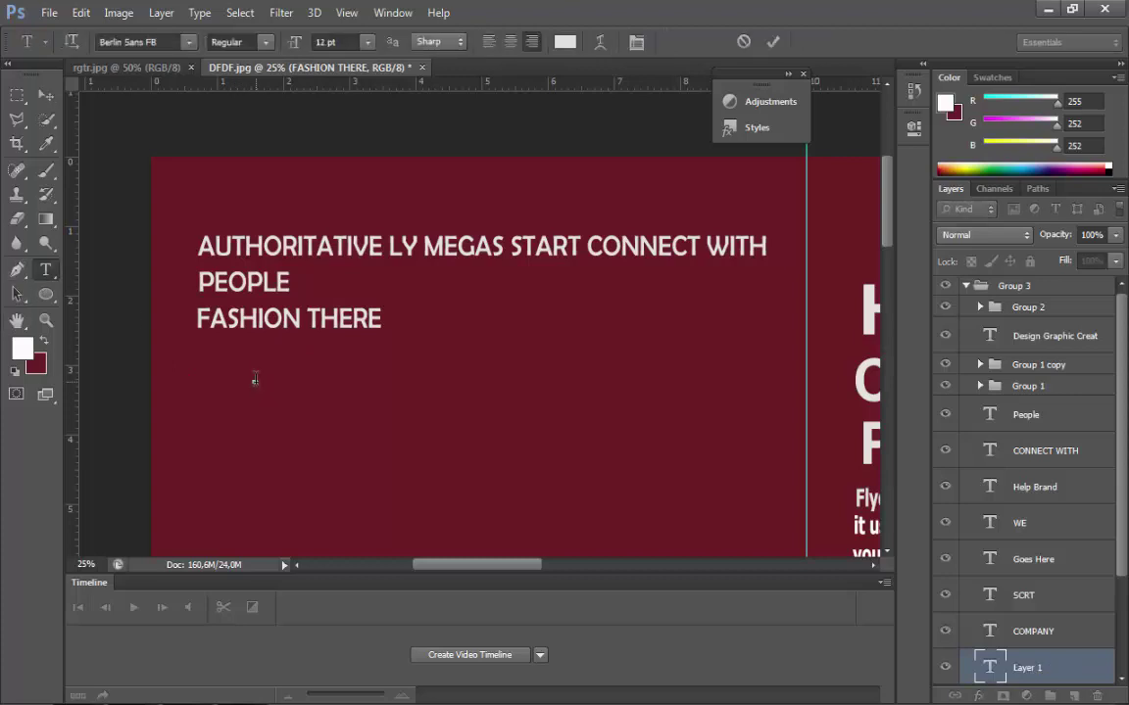
{"action": "type", "text": "JO"}
{"action": "type", "text": "BE"}
{"action": "type", "text": " NNED"}
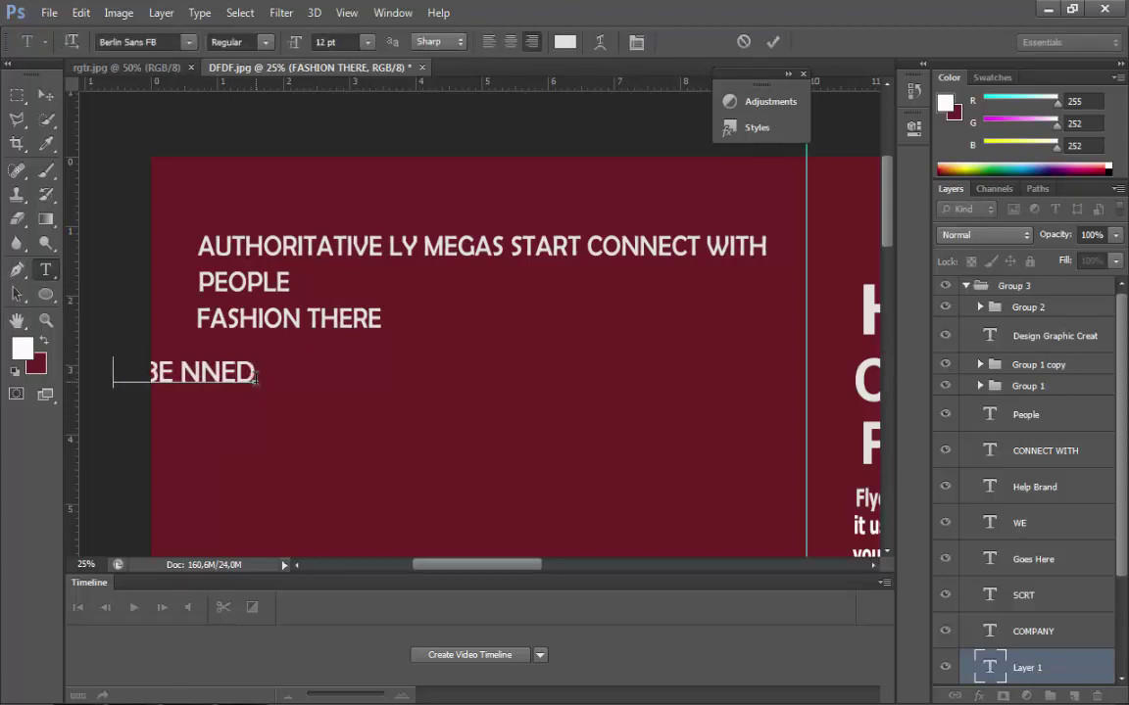
{"action": "type", "text": " RATING"}
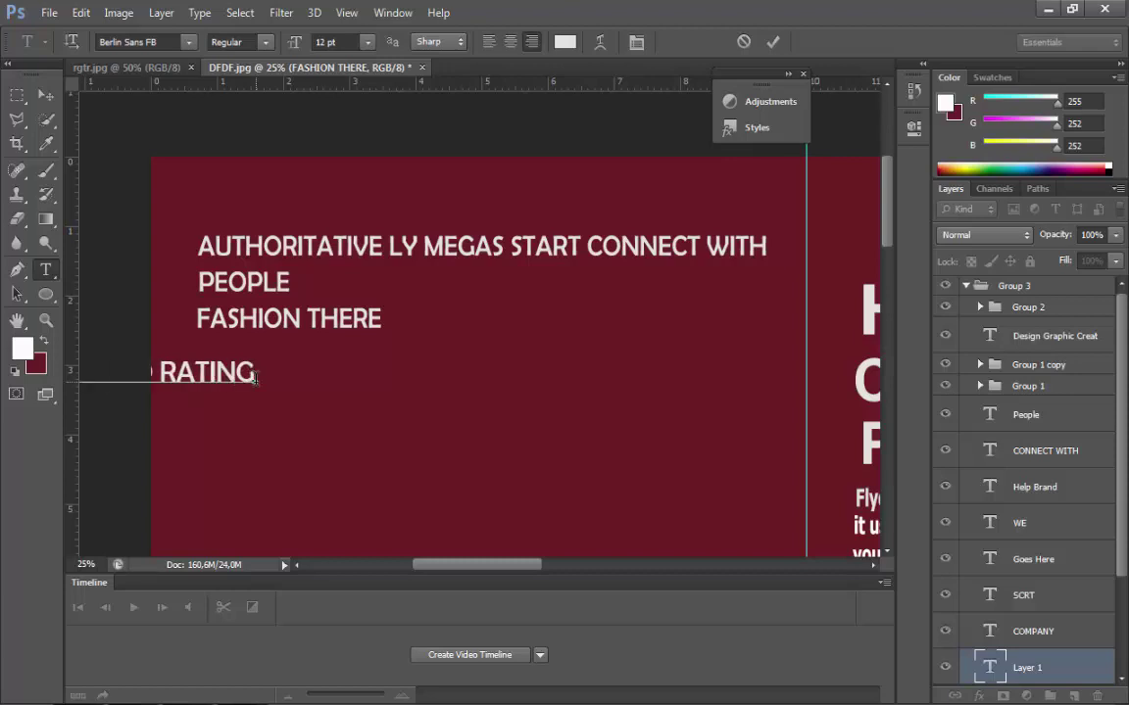
{"action": "type", "text": " AUTO"}
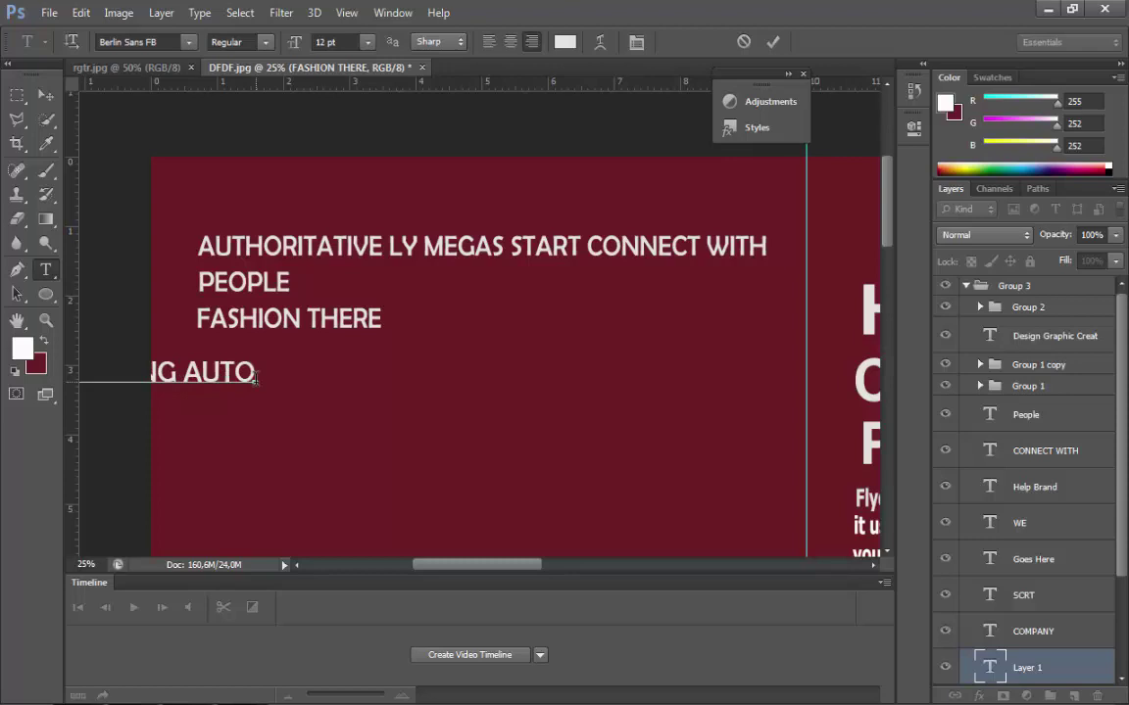
{"action": "type", "text": "RIAT"}
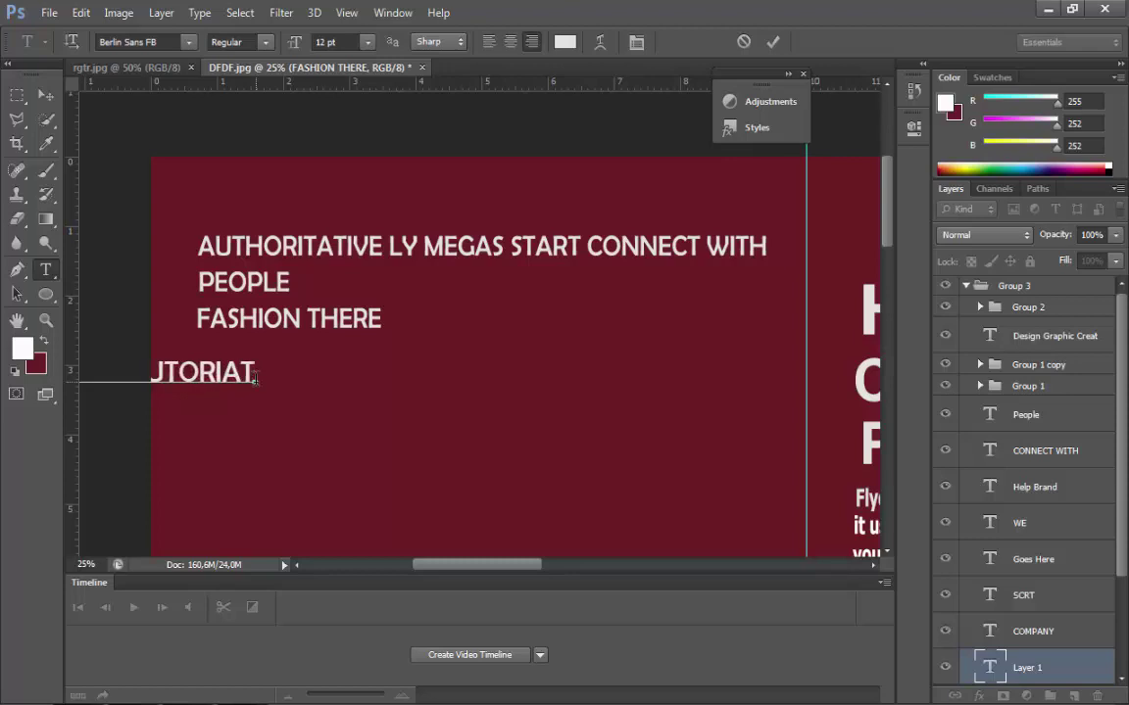
{"action": "type", "text": "IVE"}
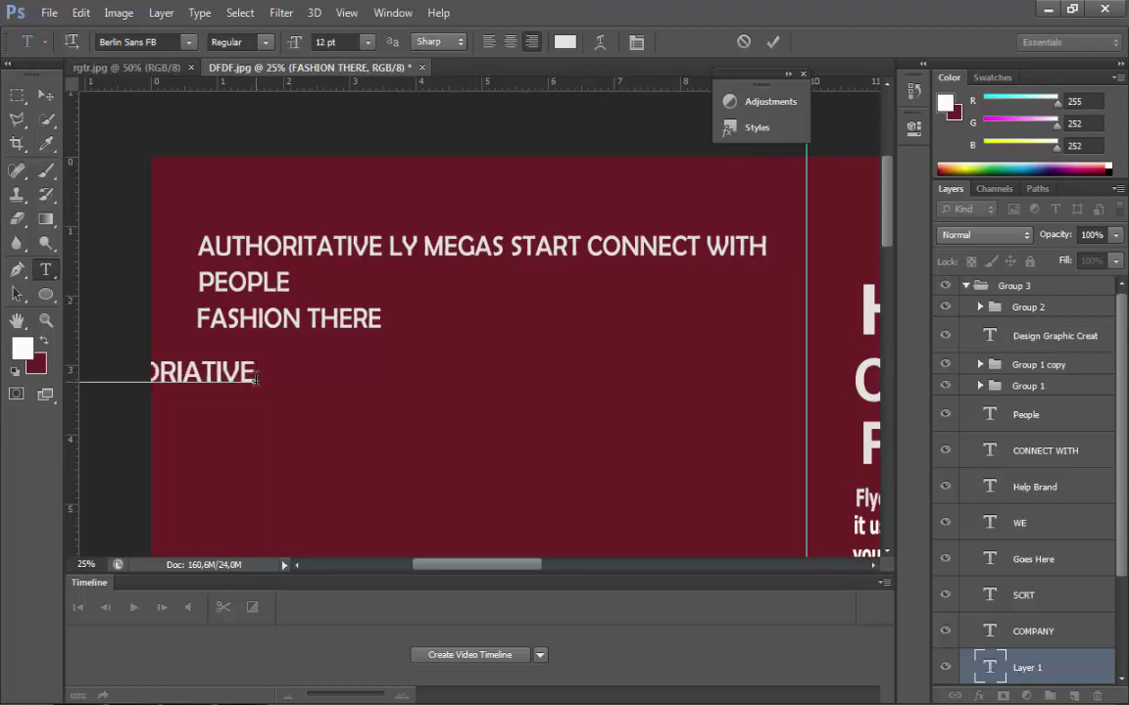
{"action": "type", "text": "LY"}
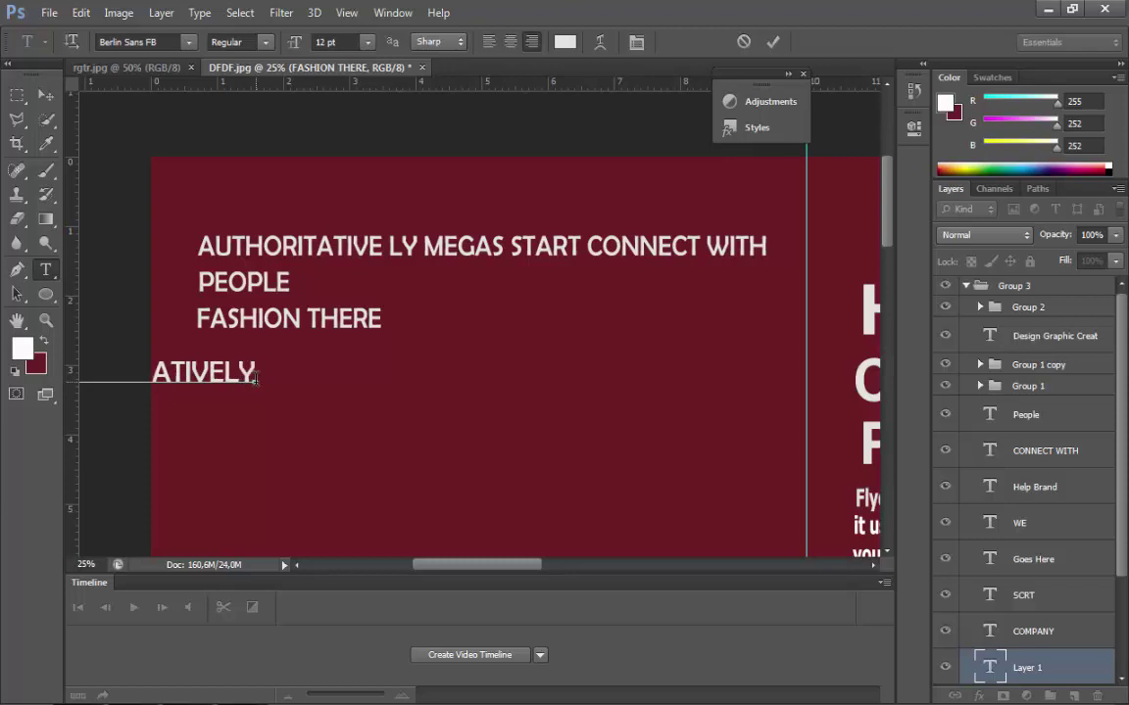
{"action": "type", "text": " NEES"}
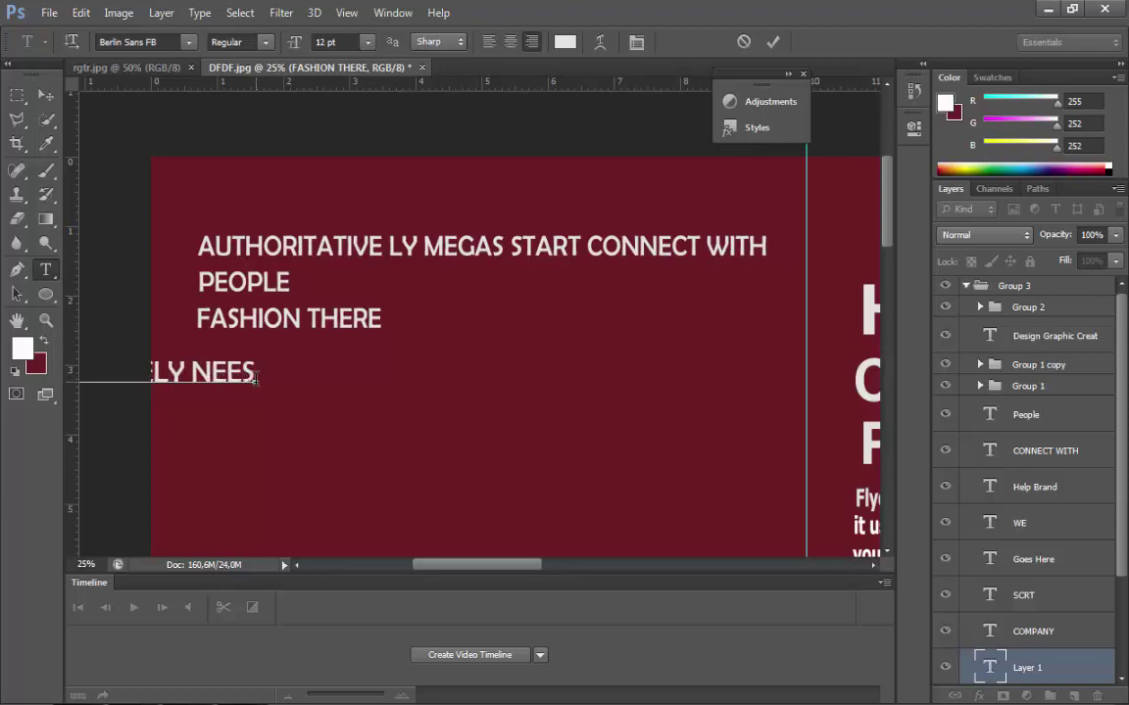
{"action": "key", "text": "BackSpace"}
{"action": "type", "text": "D"}
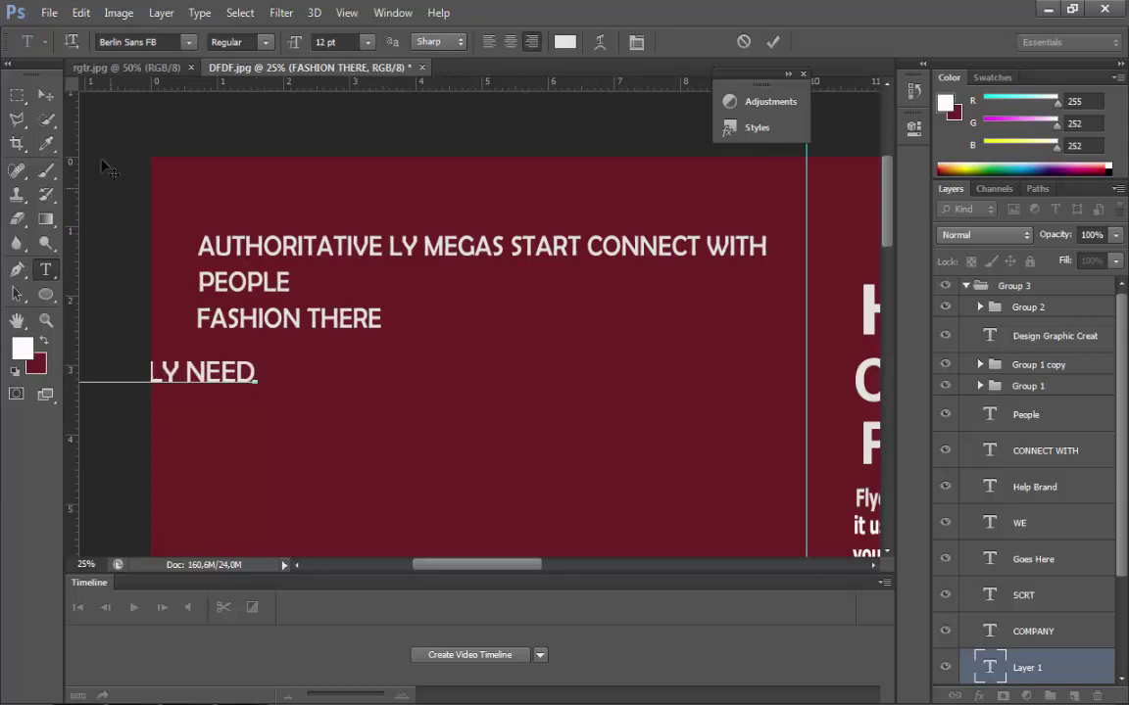
- Move the "JOBE NNED RATING AUTORIATIVELY NEED" line directly beneath "FASHION THERE", left-aligned with it and with matching line spacing
{"action": "left_click", "coordinate": [45, 96]}
{"action": "left_click_drag", "start_coordinate": [216, 360], "coordinate": [710, 408]}
{"action": "scroll", "coordinate": [726, 411], "scroll_direction": "down", "scroll_amount": 2}
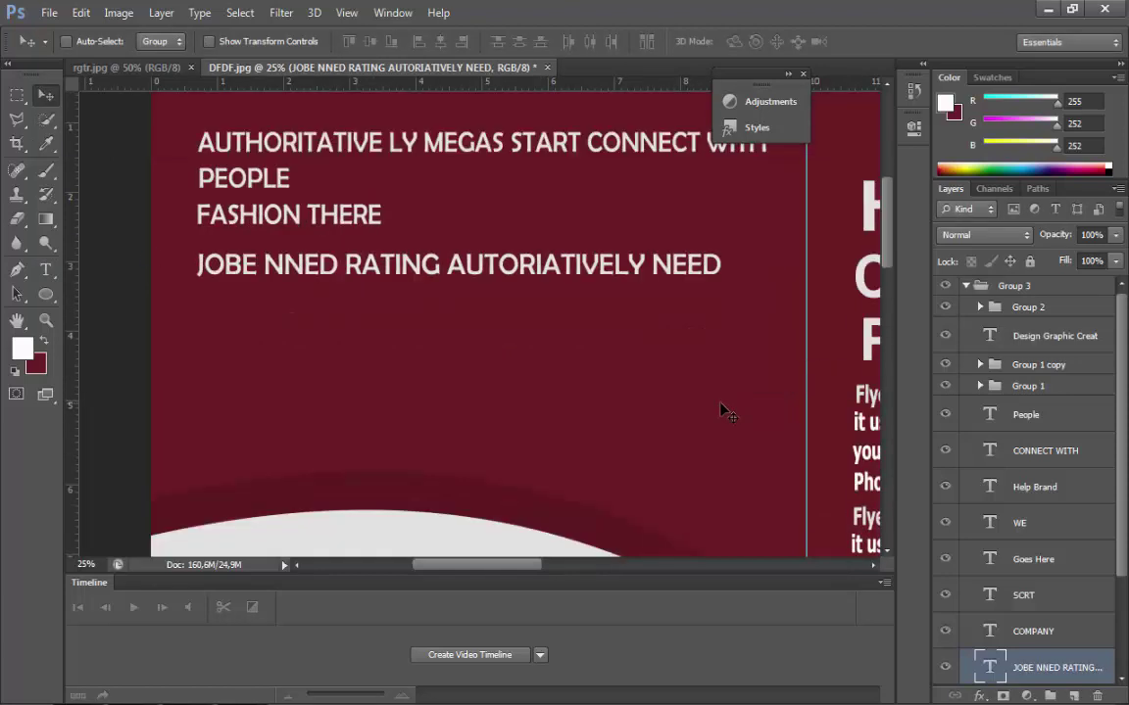
{"action": "scroll", "coordinate": [726, 412], "scroll_direction": "up", "scroll_amount": 1}
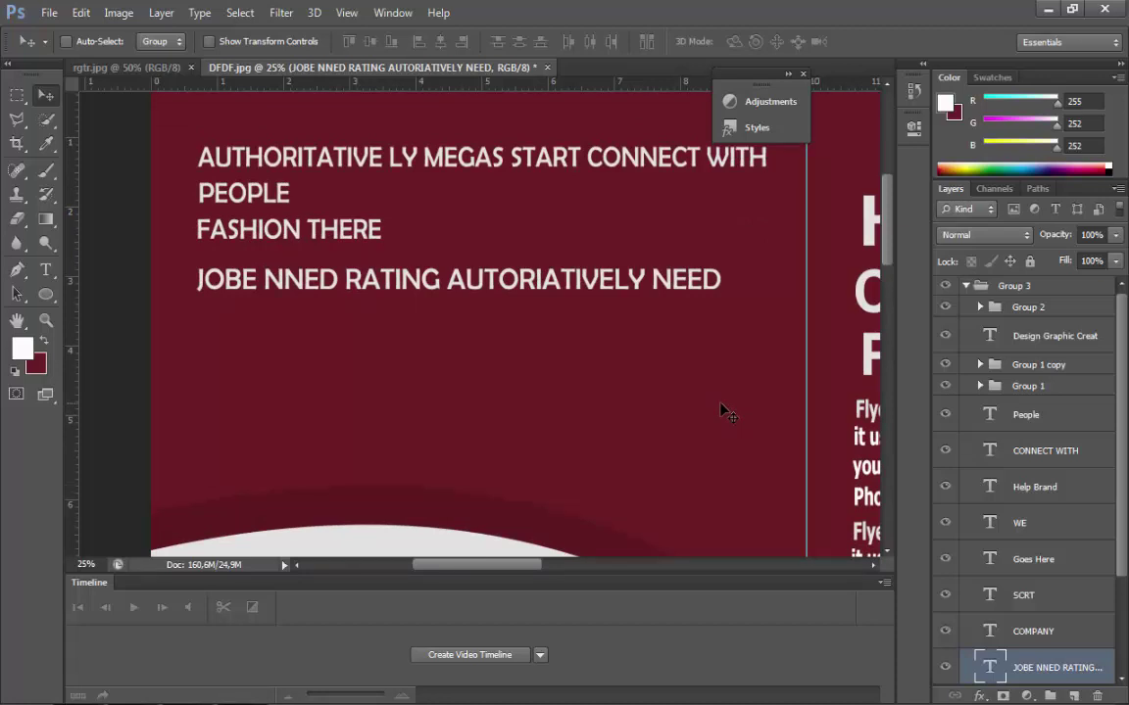
{"action": "key", "text": "shift+Up"}
{"action": "key", "text": "shift+Up"}
{"action": "key", "text": "shift+Up"}
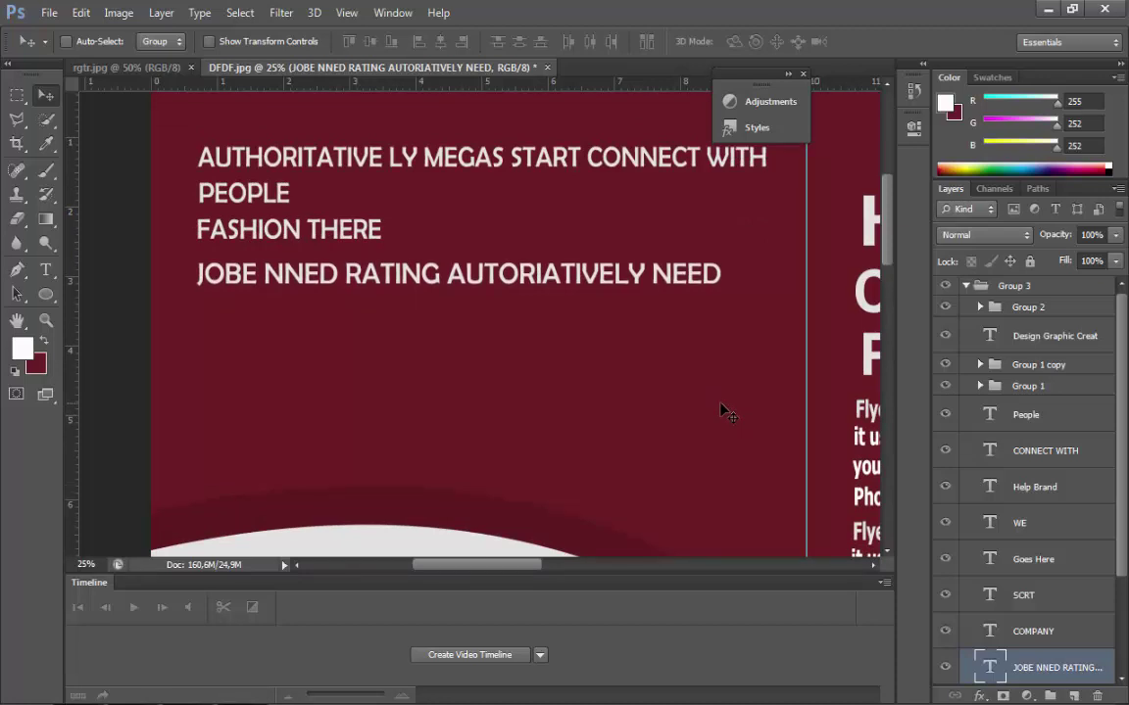
{"action": "key", "text": "shift+Up"}
{"action": "key", "text": "shift+Up"}
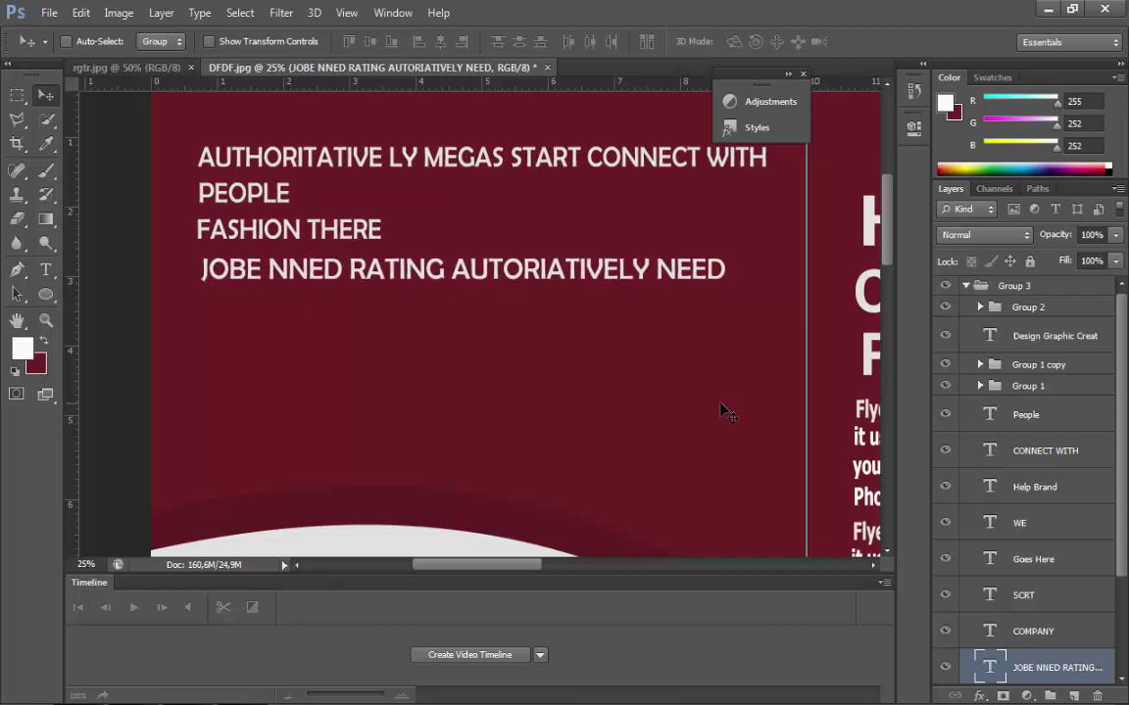
{"action": "key", "text": "shift+Left"}
{"action": "key", "text": "shift+Left"}
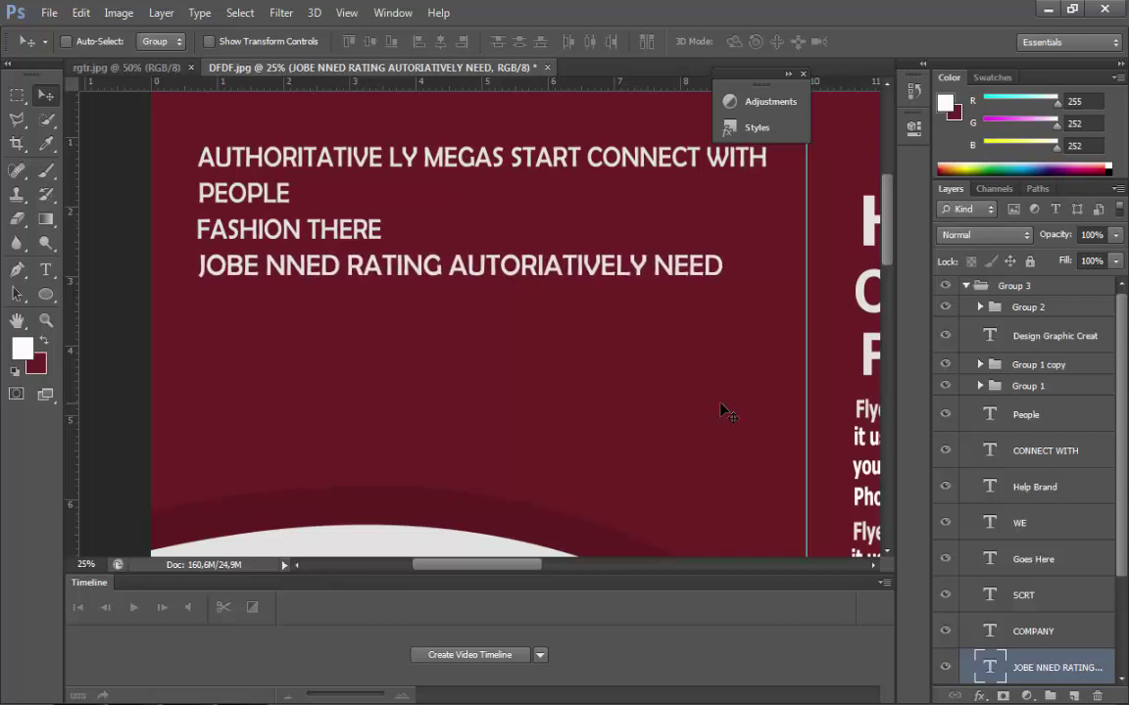
- Add the text line "NNED SPORT START" and place it directly beneath the "JOBE NNED RATING" line, aligned with its start
{"action": "left_click", "coordinate": [45, 269]}
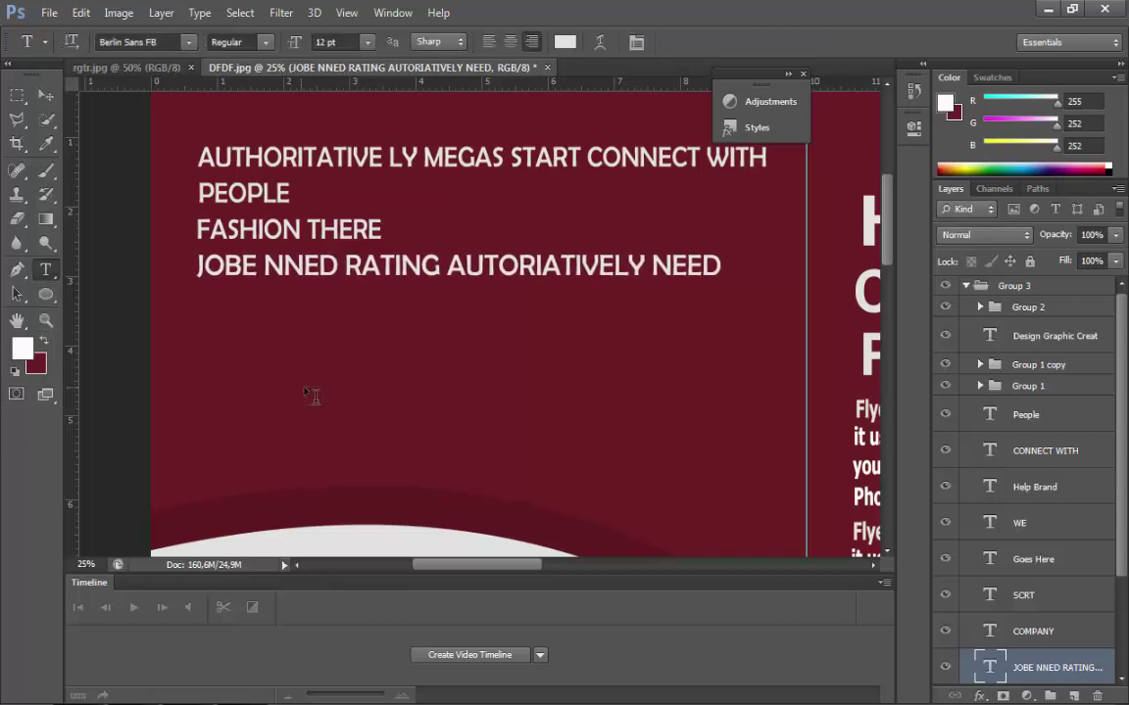
{"action": "left_click", "coordinate": [322, 395]}
{"action": "type", "text": "NNED"}
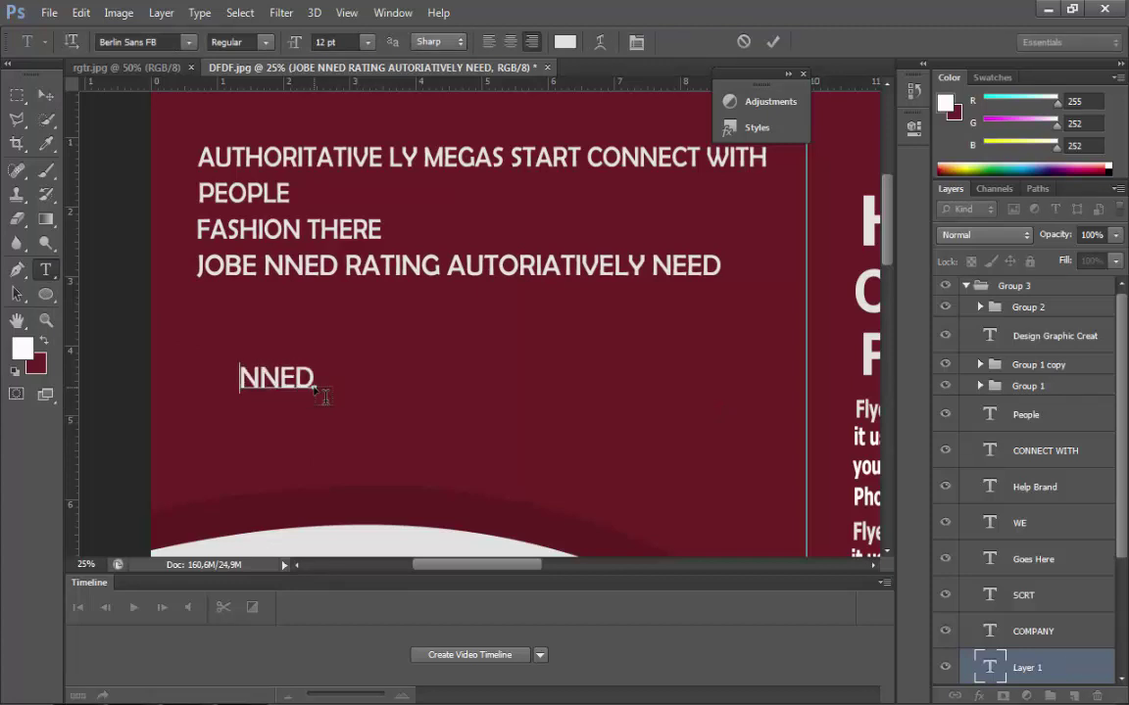
{"action": "type", "text": " S"}
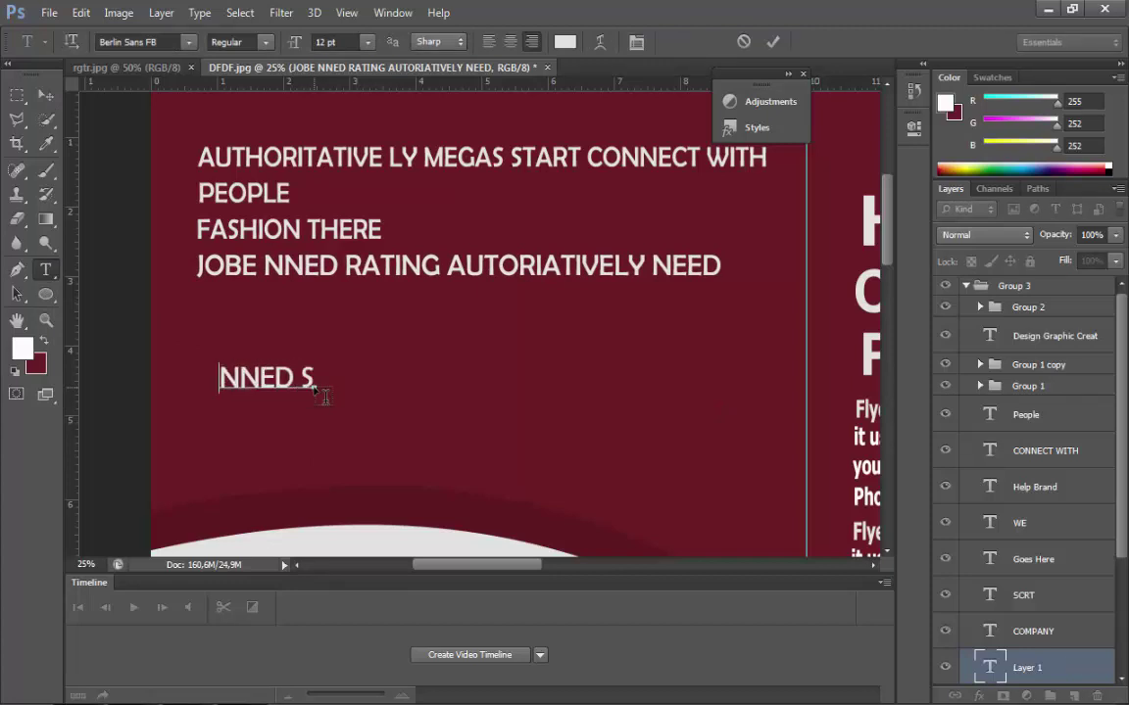
{"action": "type", "text": "PORT STA"}
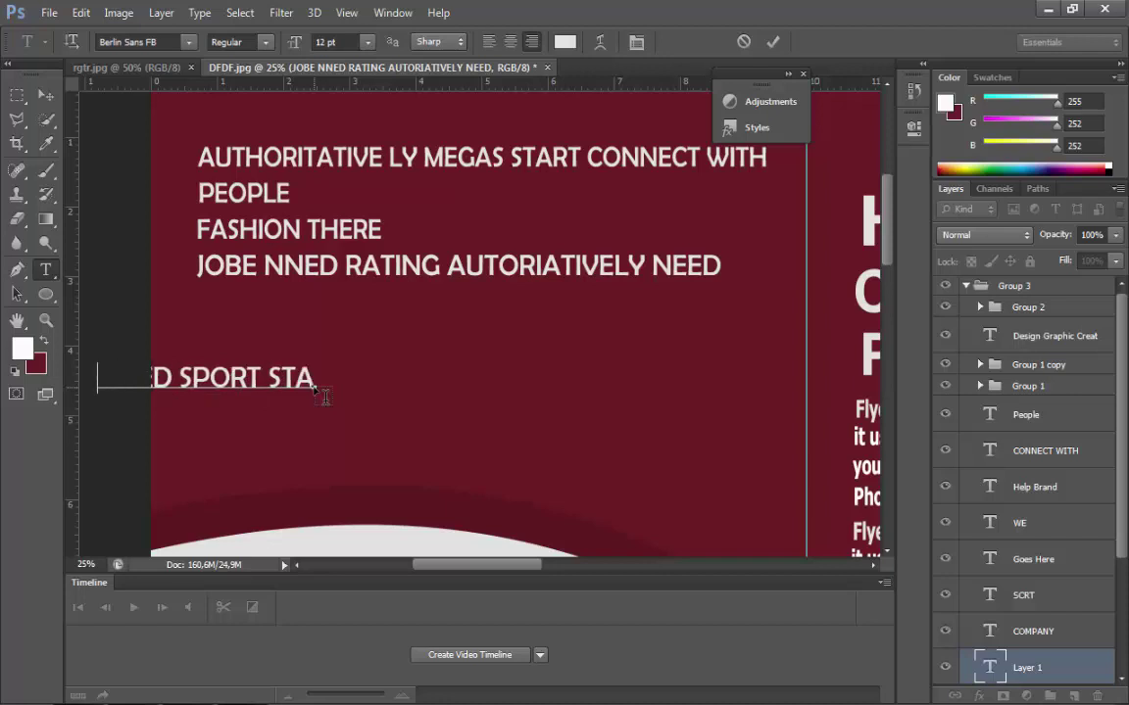
{"action": "type", "text": "RT."}
{"action": "scroll", "coordinate": [322, 395], "scroll_direction": "up", "scroll_amount": 1}
{"action": "left_click", "coordinate": [46, 95]}
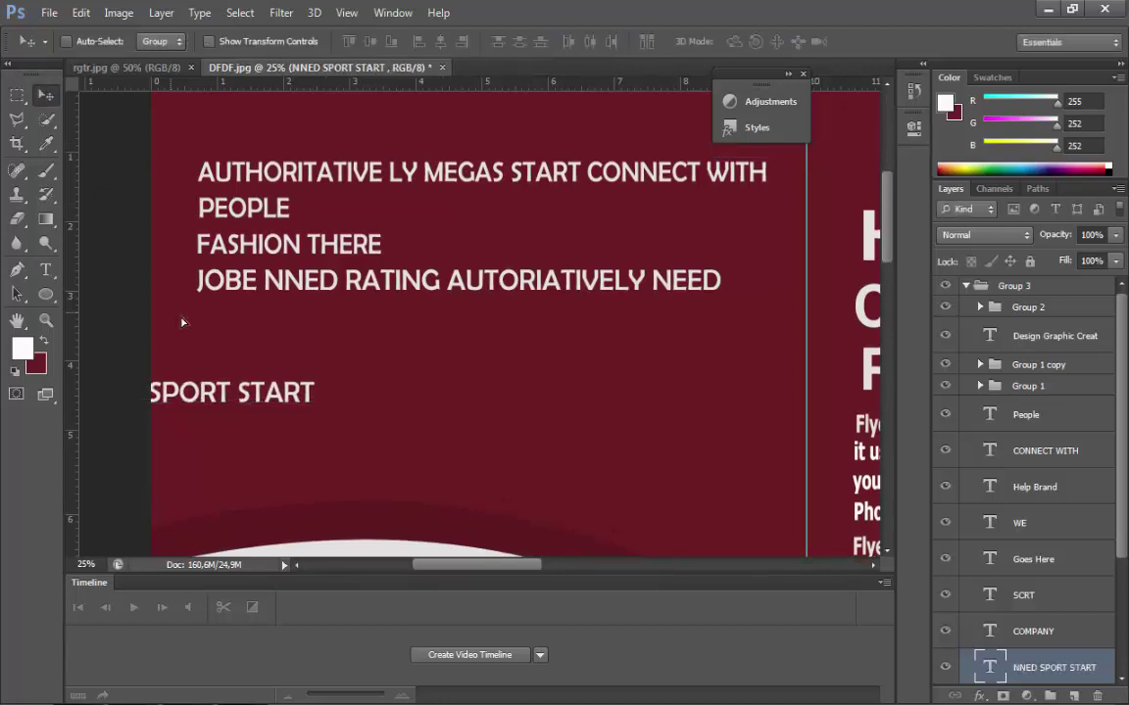
{"action": "left_click_drag", "start_coordinate": [181, 320], "coordinate": [315, 256]}
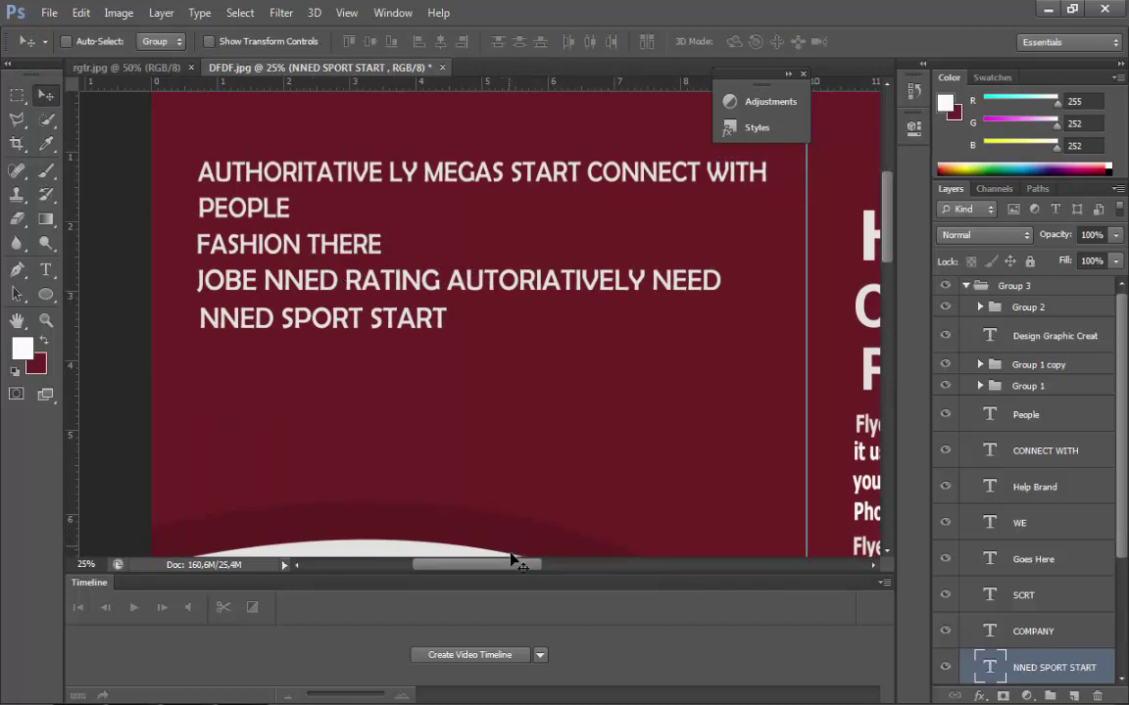
- Duplicate Group 1, the first four-line paragraph block in the middle column
{"action": "left_click_drag", "start_coordinate": [511, 558], "coordinate": [602, 561]}
{"action": "key", "text": "t"}
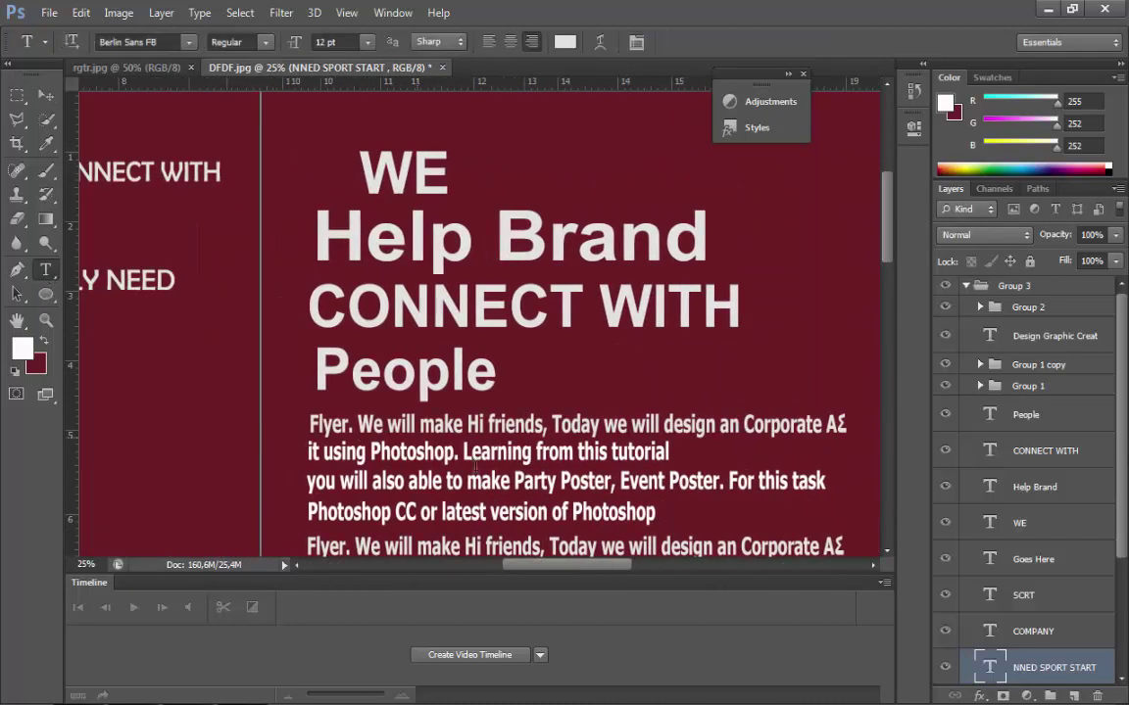
{"action": "left_click", "coordinate": [506, 475]}
{"action": "left_click", "coordinate": [46, 96]}
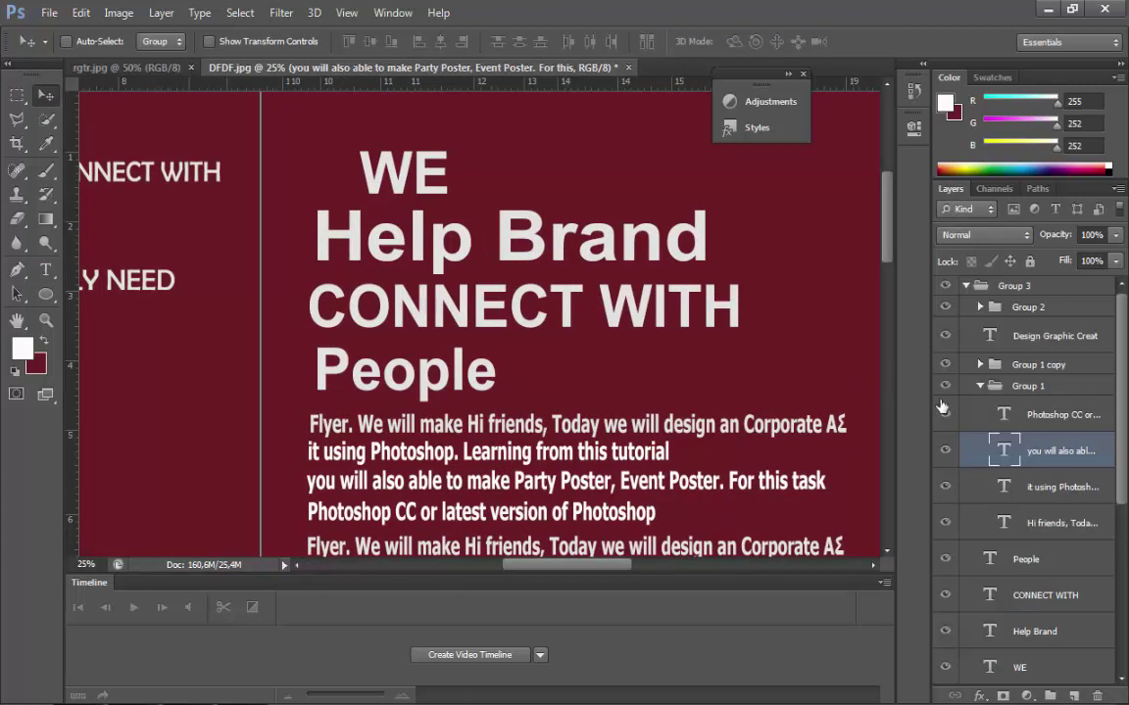
{"action": "left_click", "coordinate": [980, 388]}
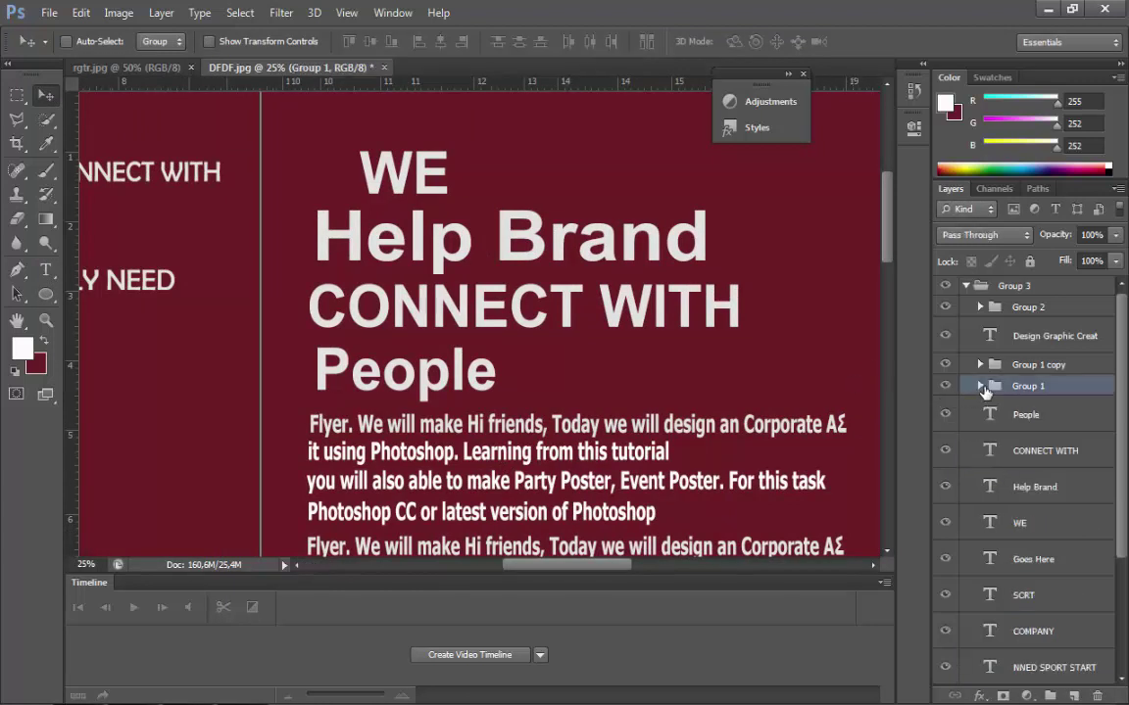
{"action": "key", "text": "ctrl+j"}
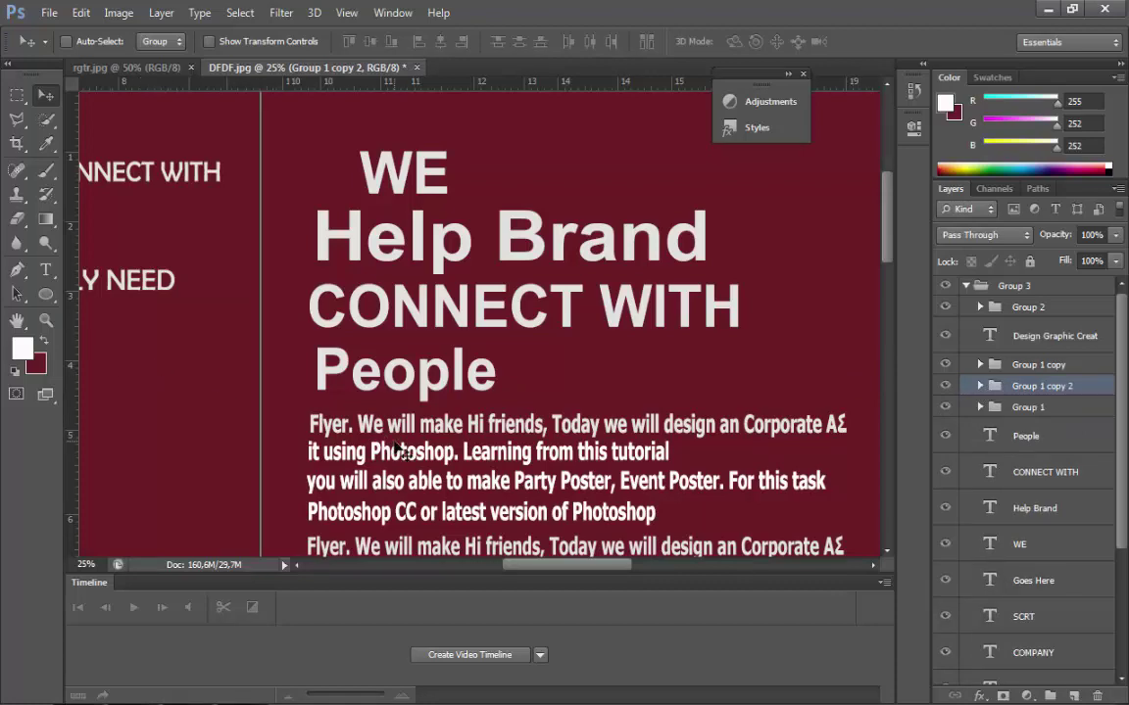
- Move the duplicated paragraph group into the left column, directly beneath "NNED SPORT START" and aligned with the heading lines
{"action": "left_click_drag", "start_coordinate": [363, 440], "coordinate": [159, 440]}
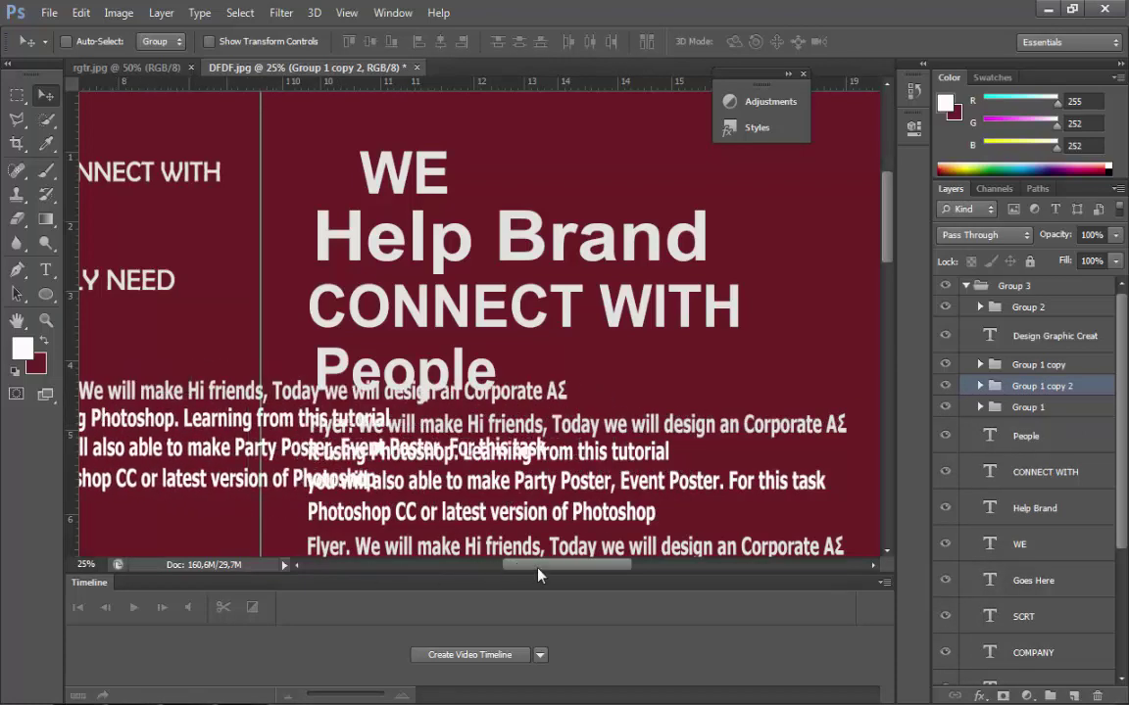
{"action": "left_click_drag", "start_coordinate": [538, 576], "coordinate": [445, 575]}
{"action": "left_click_drag", "start_coordinate": [637, 446], "coordinate": [292, 423]}
{"action": "left_click_drag", "start_coordinate": [238, 362], "coordinate": [238, 366]}
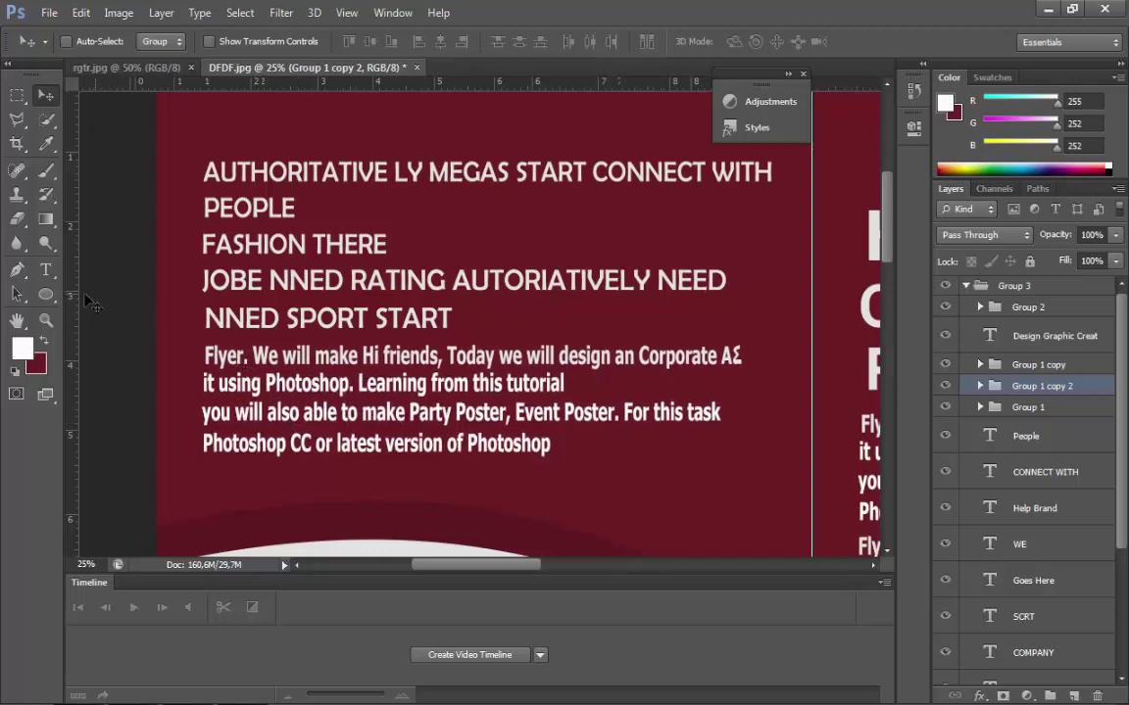
{"action": "left_click", "coordinate": [45, 320]}
{"action": "left_click", "coordinate": [90, 41]}
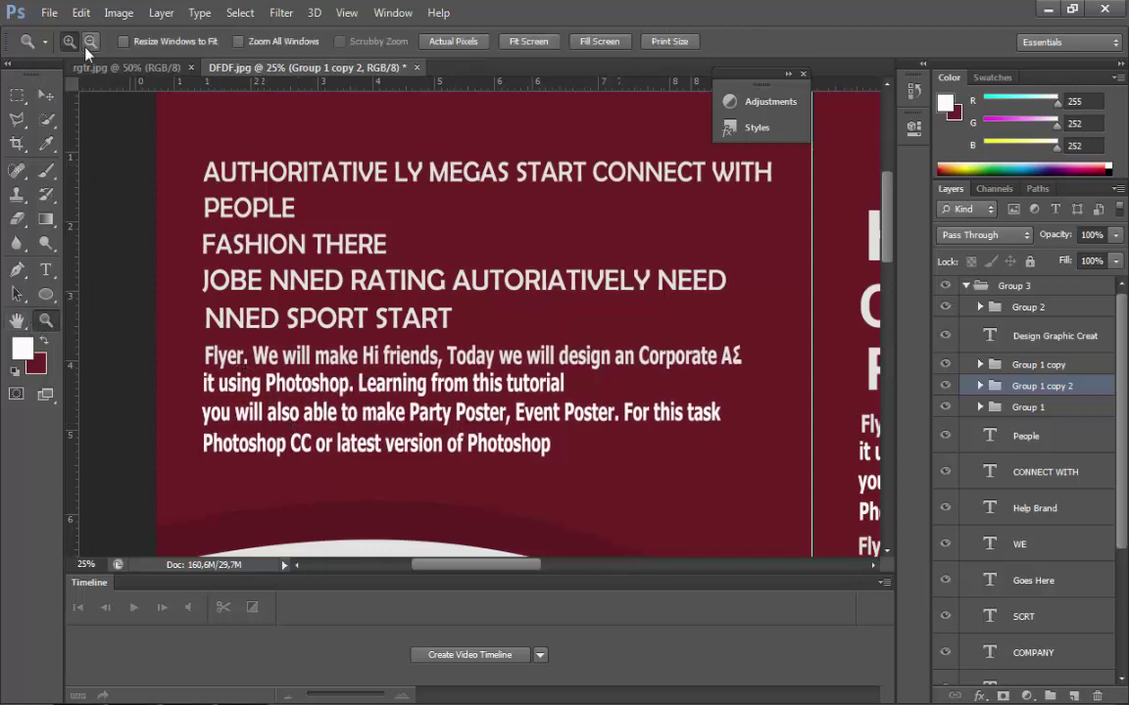
- Add the text "GET IN TOUCH" in dark red on the light area in the lower middle column
{"action": "left_click", "coordinate": [308, 245]}
{"action": "left_click", "coordinate": [307, 245]}
{"action": "left_click", "coordinate": [306, 243]}
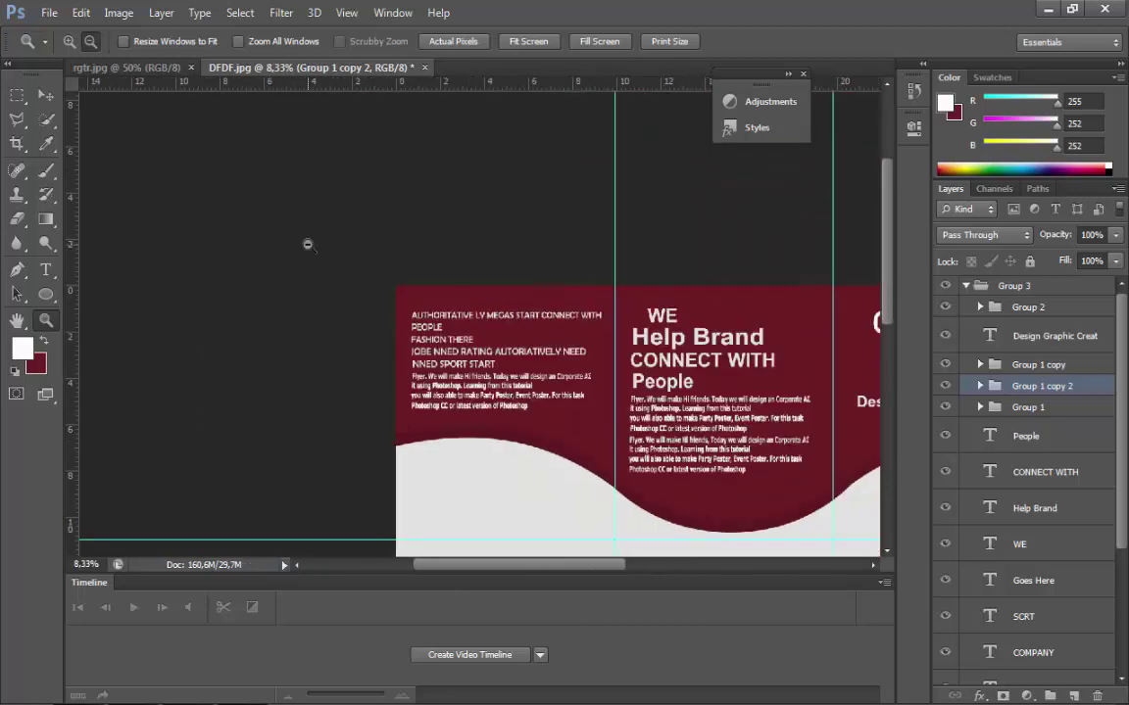
{"action": "left_click", "coordinate": [490, 279]}
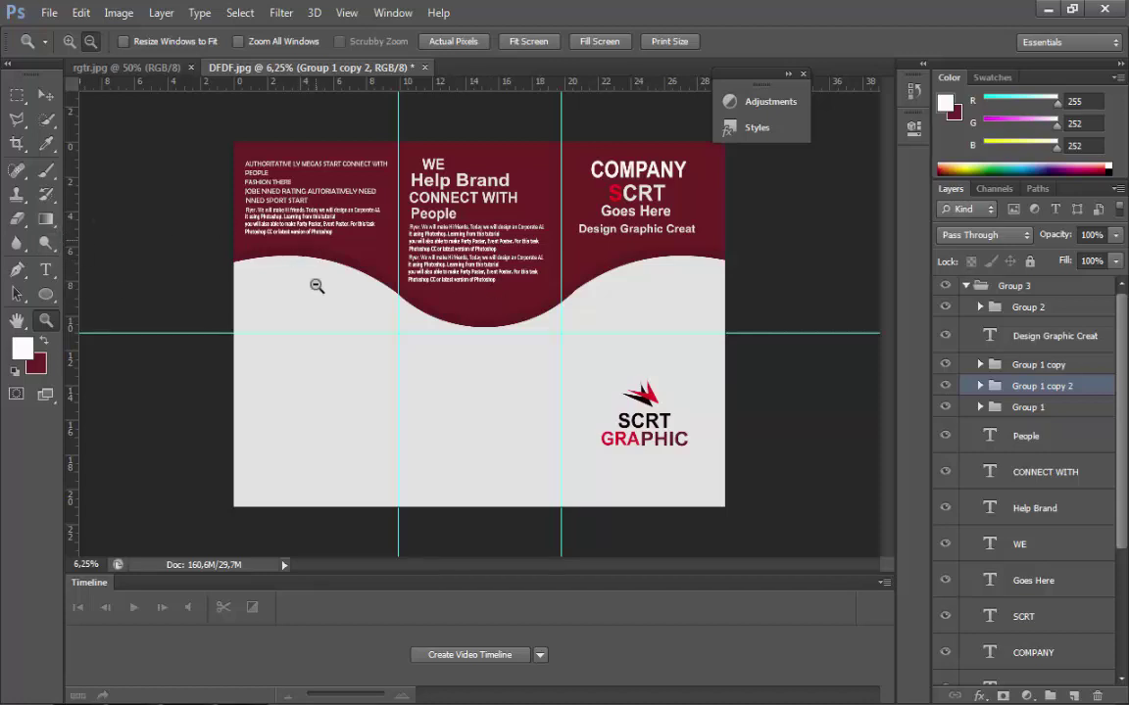
{"action": "left_click", "coordinate": [343, 218]}
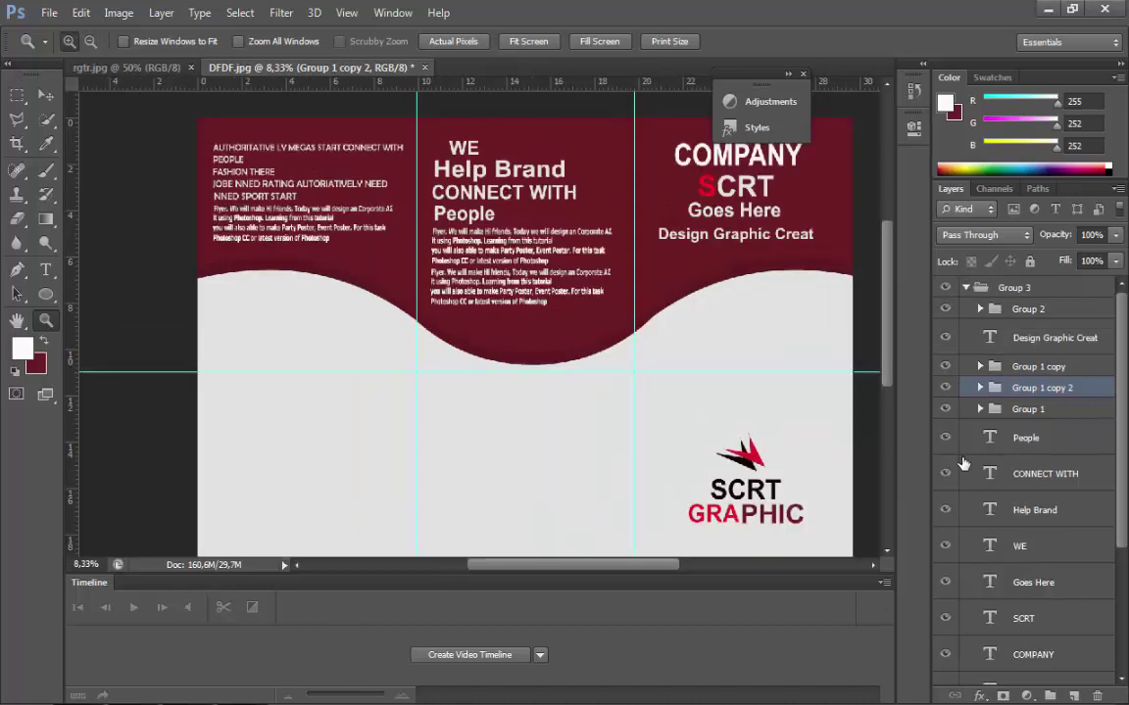
{"action": "left_click", "coordinate": [565, 314]}
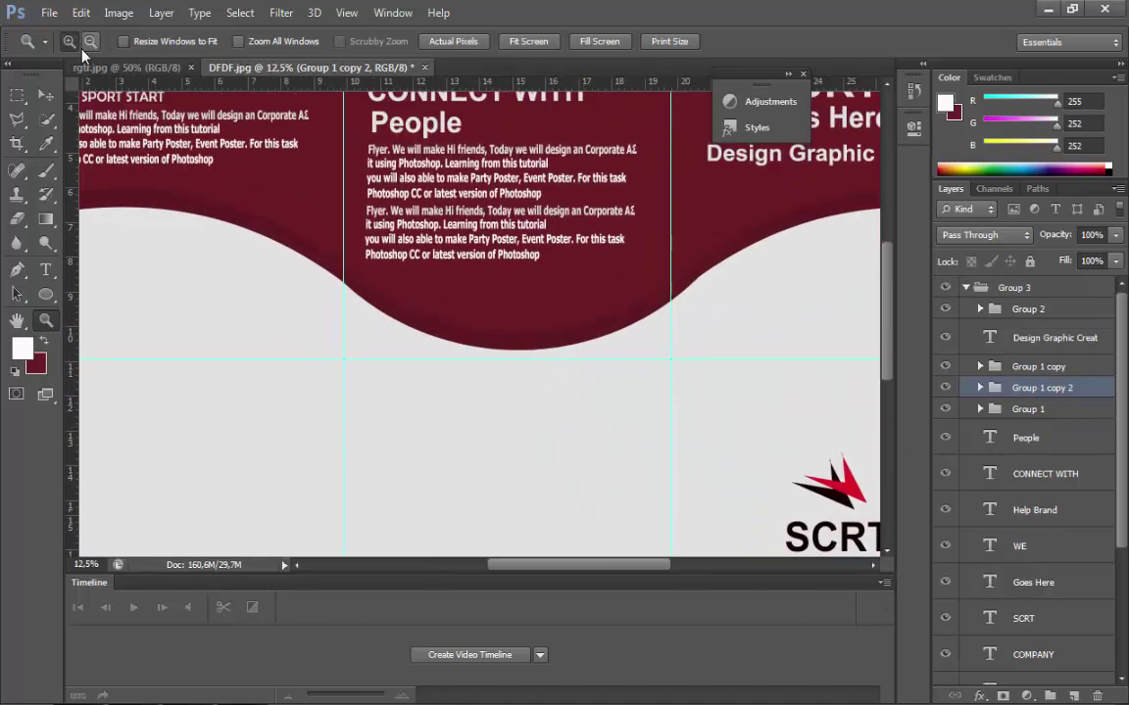
{"action": "left_click", "coordinate": [505, 371], "text": "alt"}
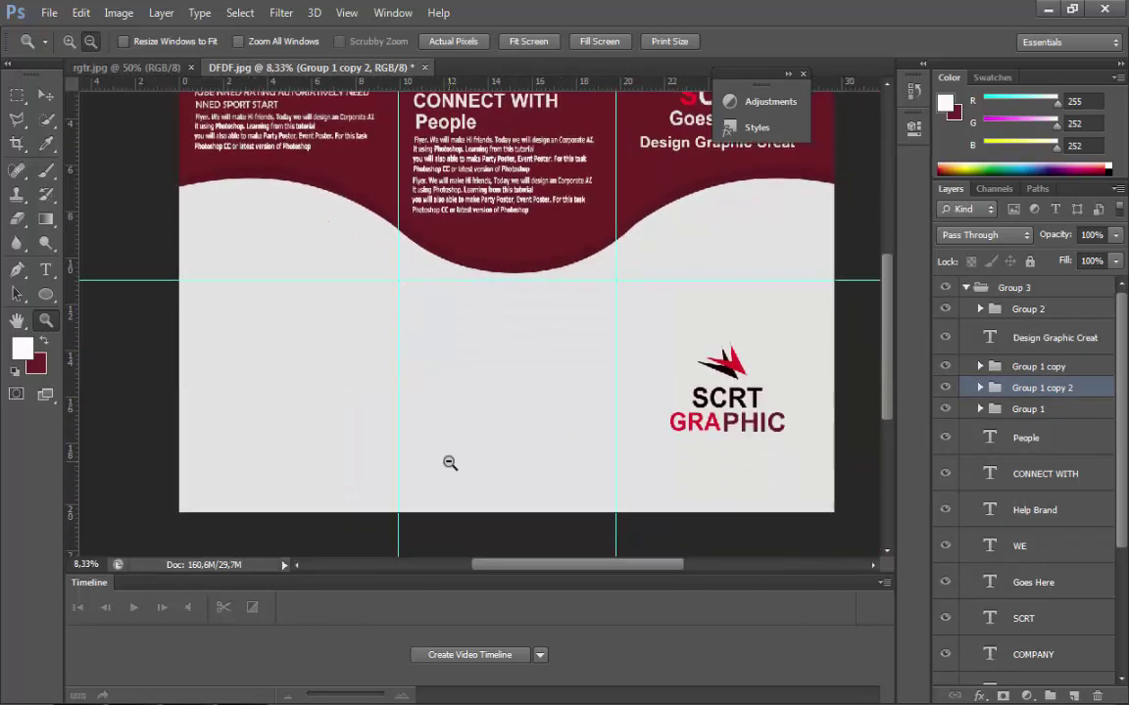
{"action": "left_click", "coordinate": [45, 270]}
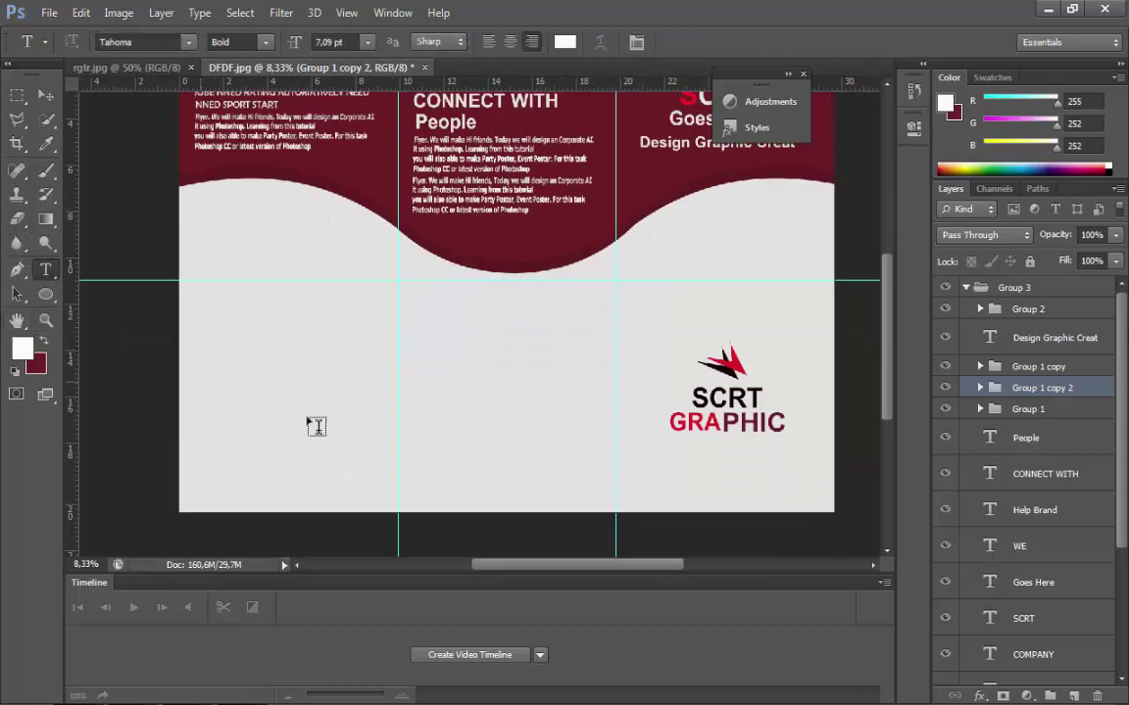
{"action": "left_click", "coordinate": [486, 427]}
{"action": "left_click", "coordinate": [43, 340]}
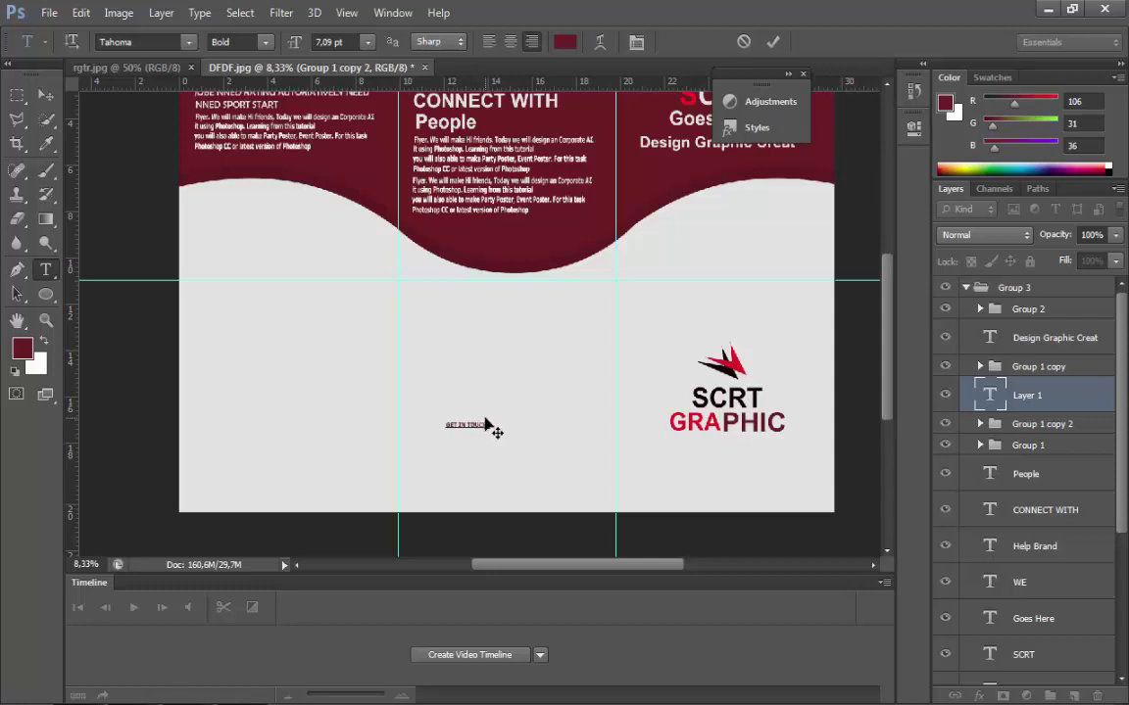
- Set the size of the whole "GET IN TOUCH" text to 18 pt
{"action": "key", "text": "ctrl+a"}
{"action": "left_click", "coordinate": [367, 42]}
{"action": "left_click", "coordinate": [338, 231]}
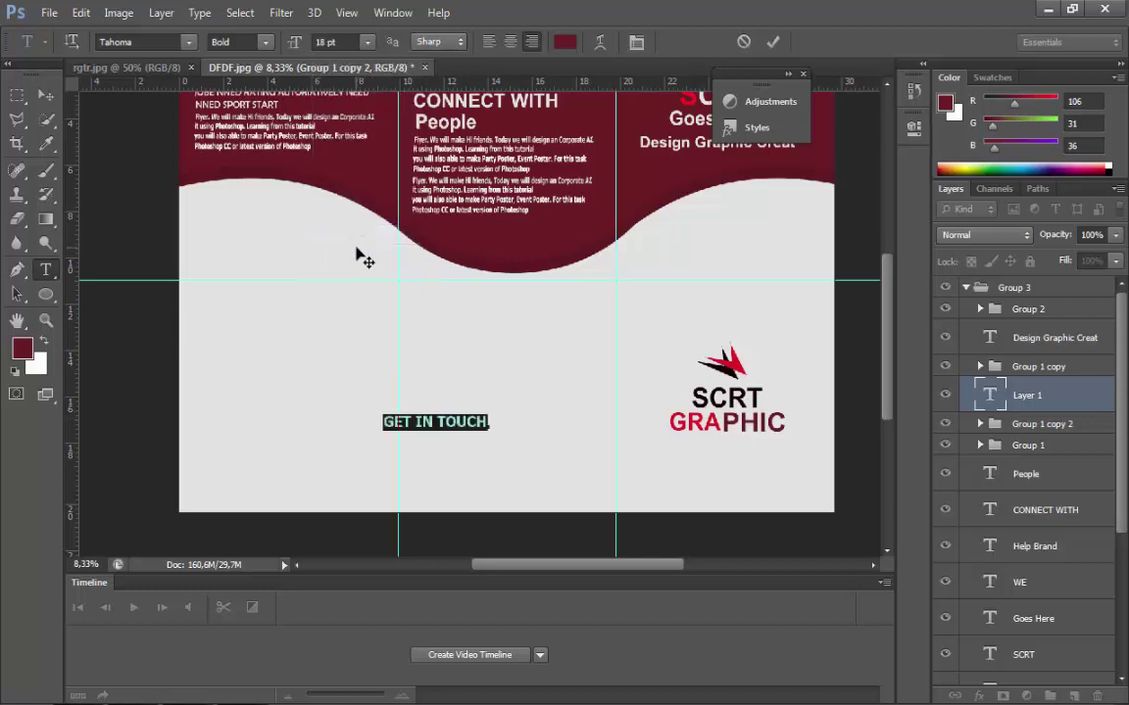
- Change the font of the "GET IN TOUCH" text to Segoe UI Symbol
{"action": "left_click", "coordinate": [169, 42]}
{"action": "key", "text": "Up"}
{"action": "key", "text": "Up"}
{"action": "key", "text": "Up"}
{"action": "key", "text": "Up"}
{"action": "key", "text": "Up"}
{"action": "key", "text": "Up"}
{"action": "key", "text": "Up"}
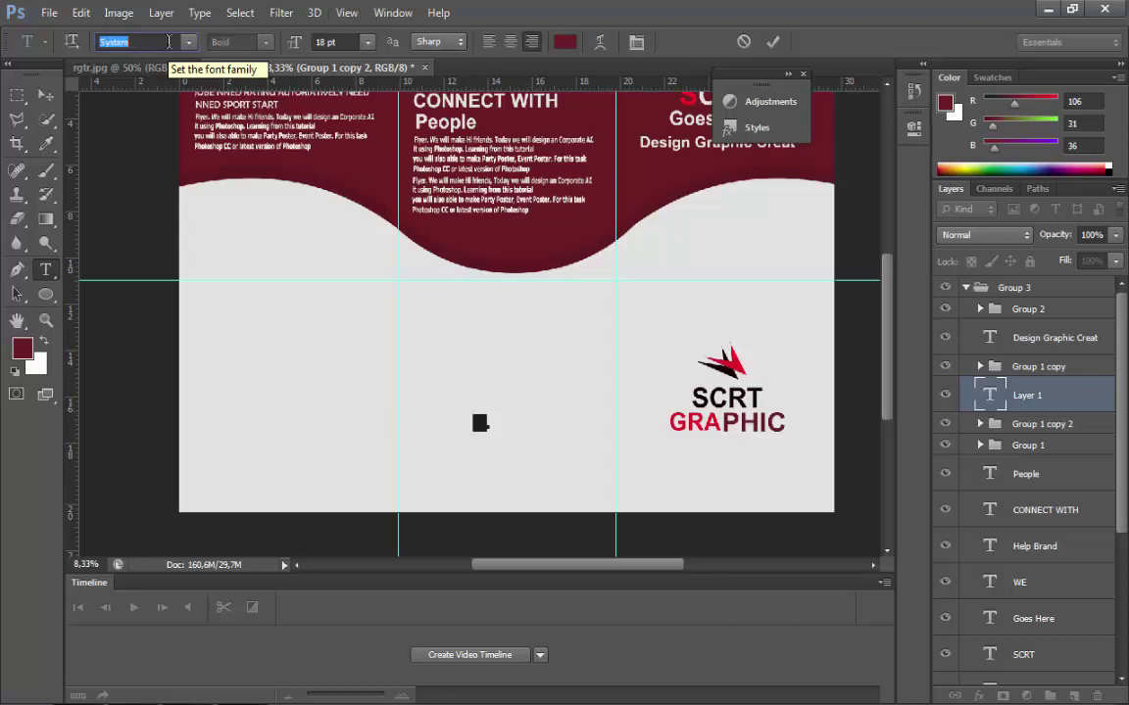
{"action": "key", "text": "Up"}
{"action": "key", "text": "Up"}
{"action": "key", "text": "Up"}
{"action": "key", "text": "Up"}
{"action": "key", "text": "Up"}
{"action": "key", "text": "Up"}
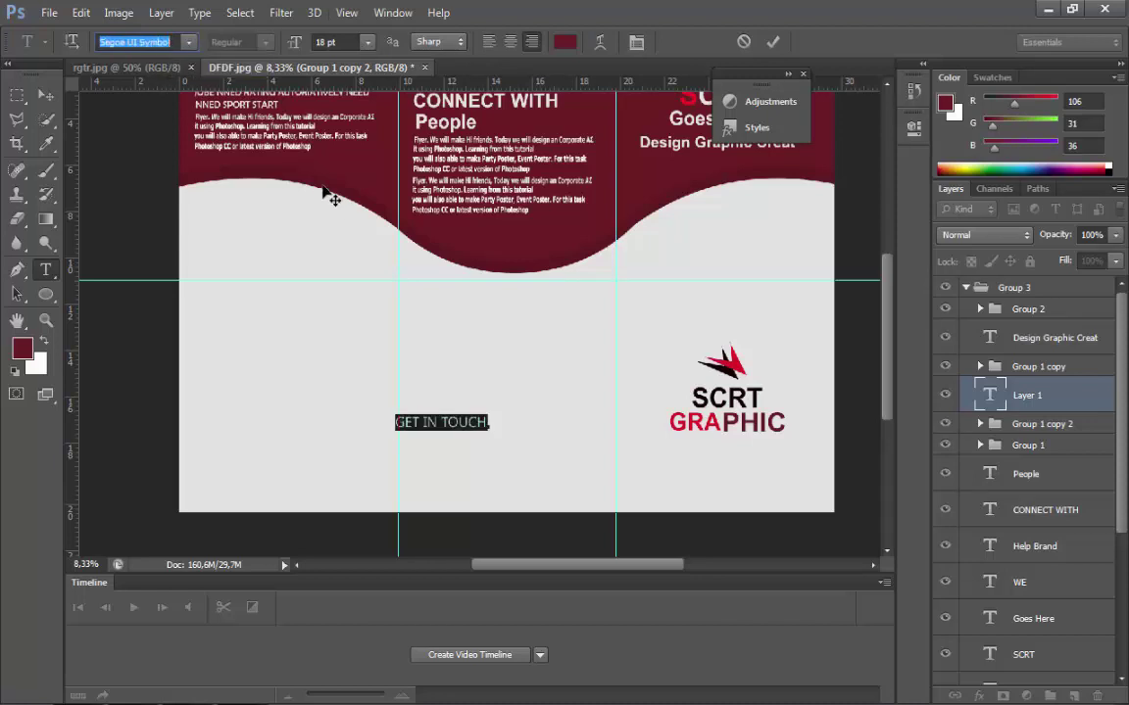
- Enlarge the "GET IN TOUCH" text slightly with Free Transform, to about 19.3 pt
{"action": "left_click", "coordinate": [80, 13]}
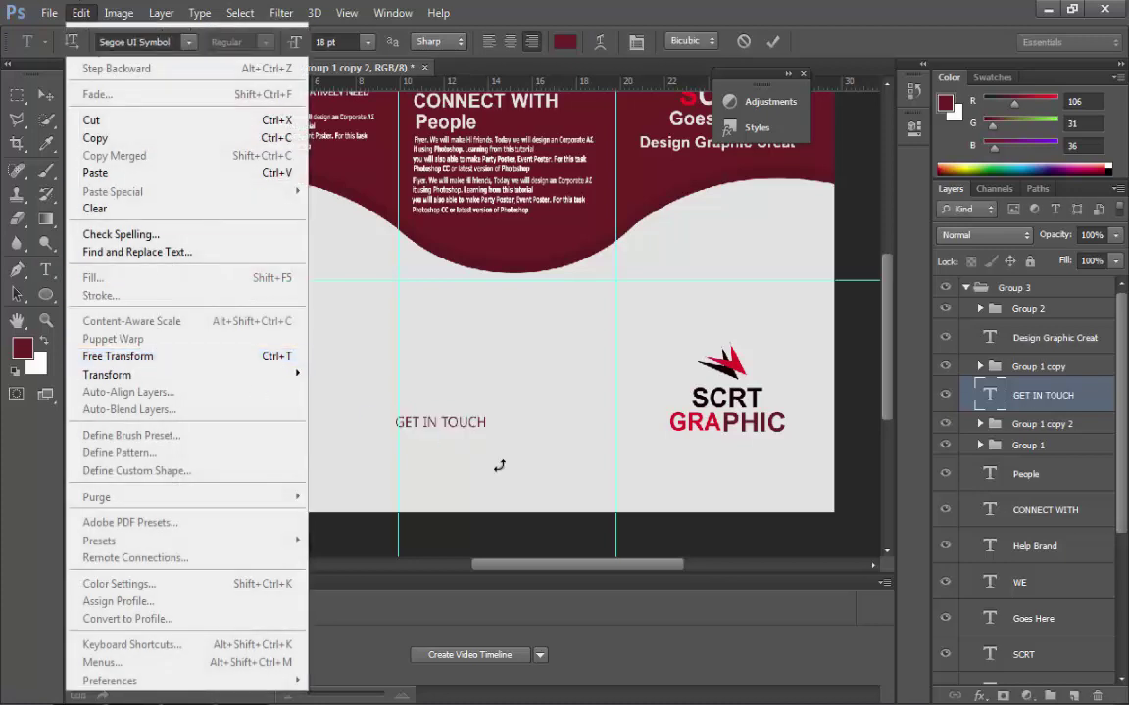
{"action": "key", "text": "ctrl+t"}
{"action": "left_click_drag", "start_coordinate": [490, 427], "coordinate": [513, 435]}
{"action": "key", "text": "Return"}
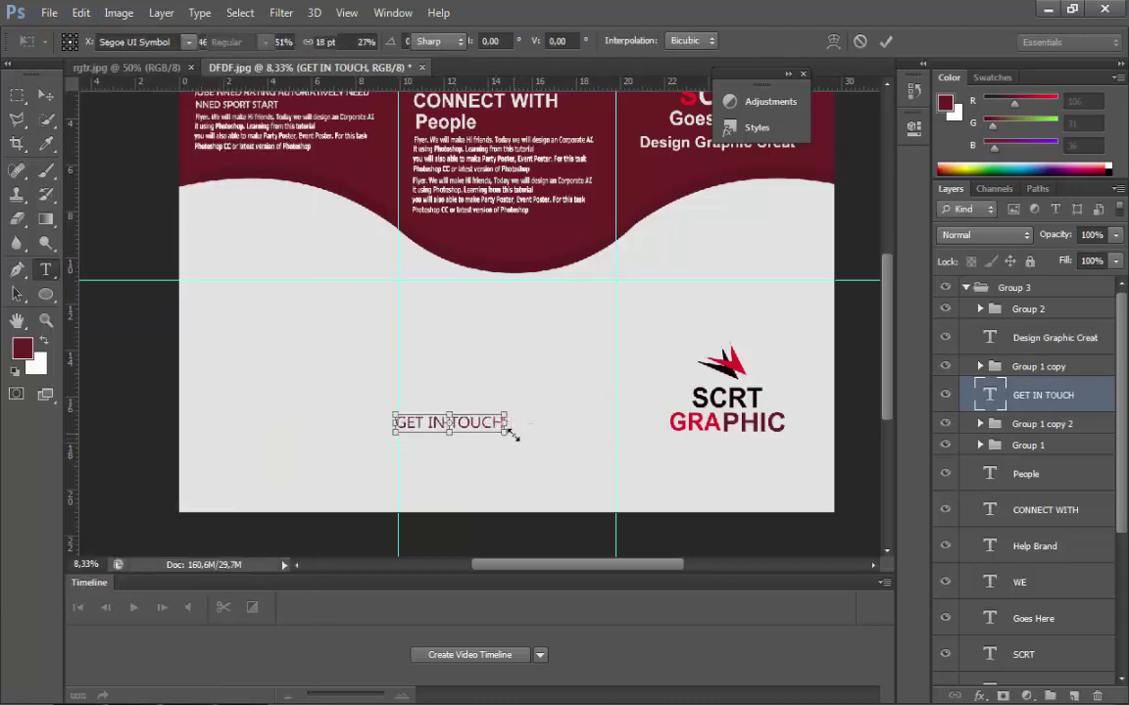
- Try other font families on the whole "GET IN TOUCH" text, going past Small Fonts as far as Terminal
{"action": "left_click", "coordinate": [450, 423]}
{"action": "key", "text": "ctrl+a"}
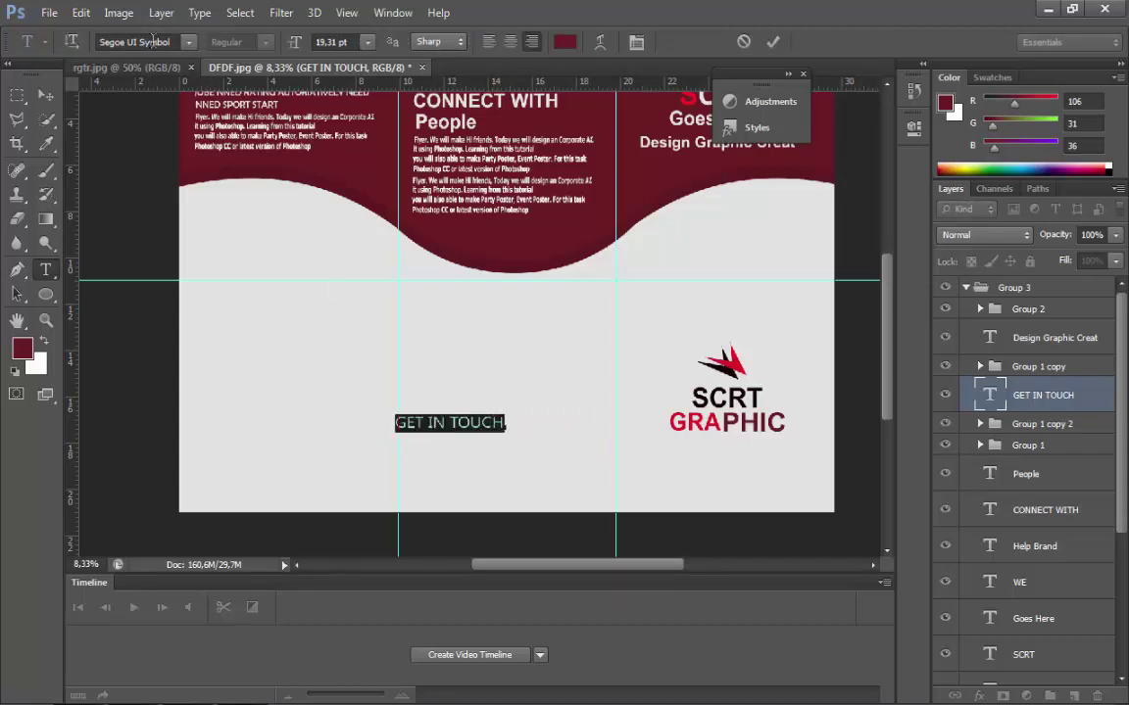
{"action": "left_click", "coordinate": [142, 42]}
{"action": "key", "text": "Down"}
{"action": "key", "text": "Down"}
{"action": "key", "text": "Down"}
{"action": "key", "text": "Down"}
{"action": "key", "text": "Down"}
{"action": "key", "text": "Down"}
{"action": "key", "text": "Down"}
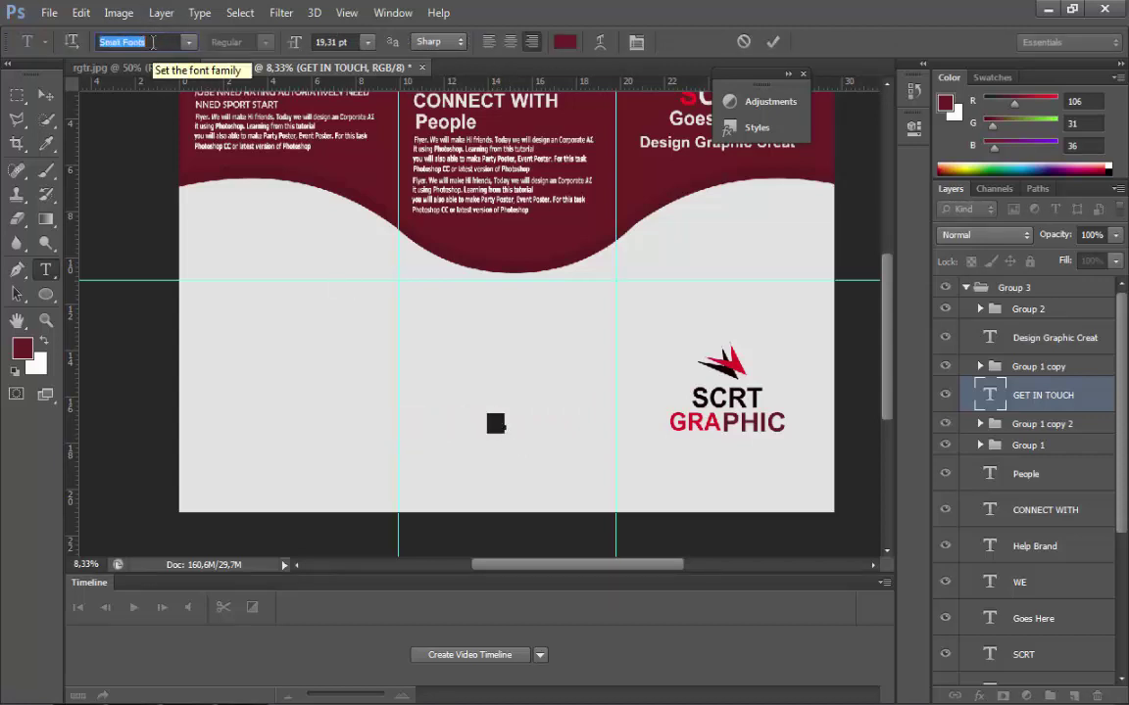
{"action": "key", "text": "Down"}
{"action": "key", "text": "Down"}
{"action": "key", "text": "Down"}
{"action": "key", "text": "Down"}
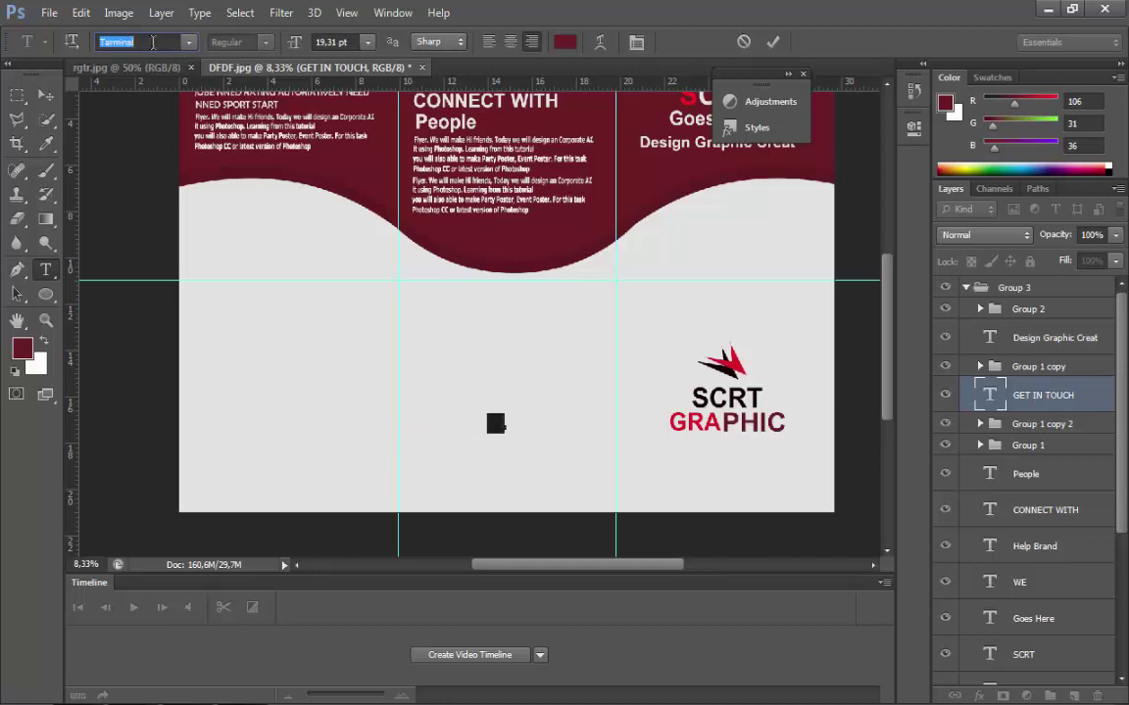
- Try the Verdana font in bold and italic styles on the GET IN TOUCH text
{"action": "key", "text": "Down"}
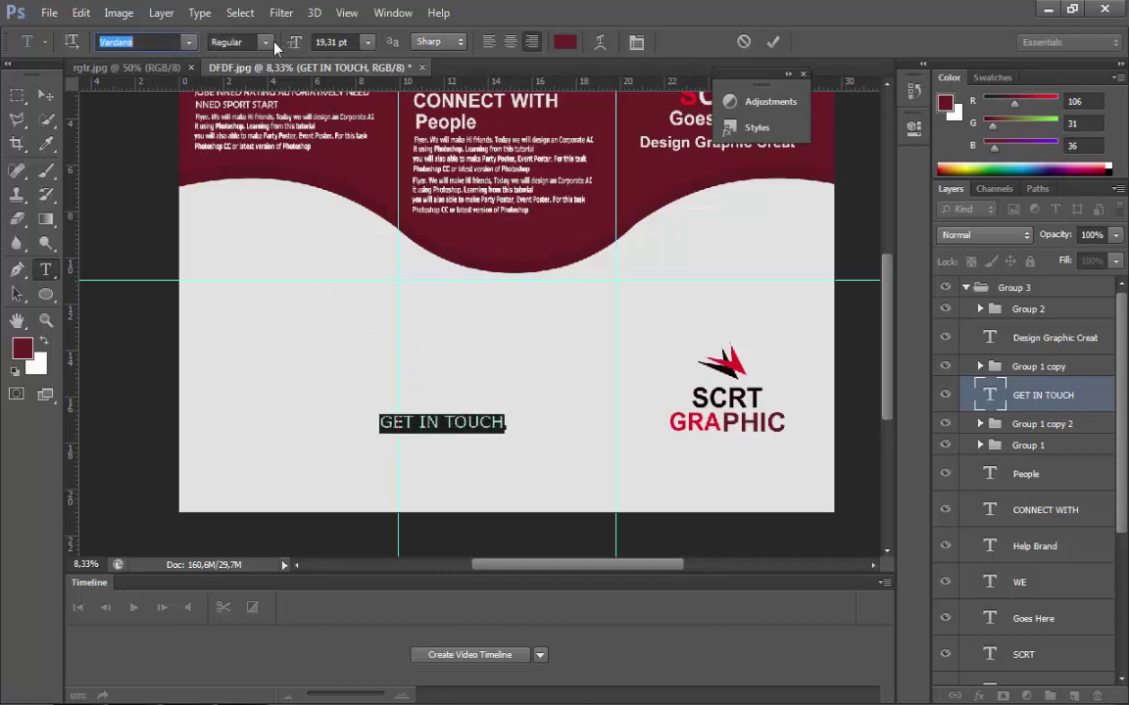
{"action": "left_click", "coordinate": [248, 42]}
{"action": "left_click", "coordinate": [230, 83]}
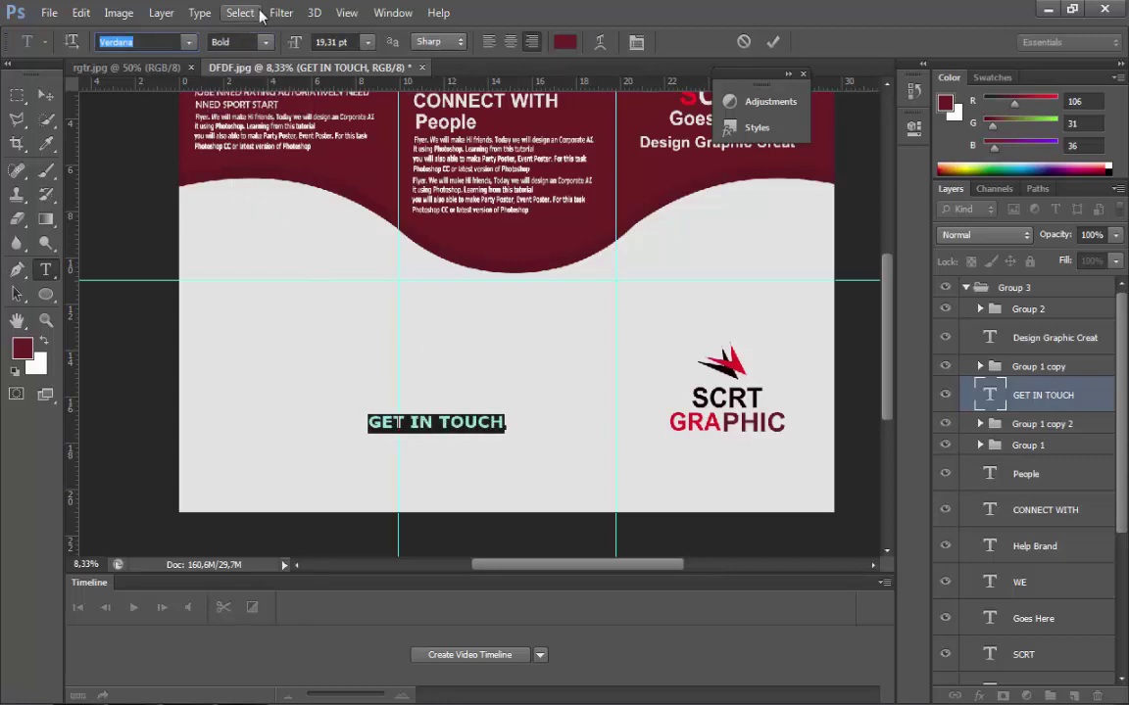
{"action": "left_click", "coordinate": [248, 42]}
{"action": "left_click", "coordinate": [278, 75]}
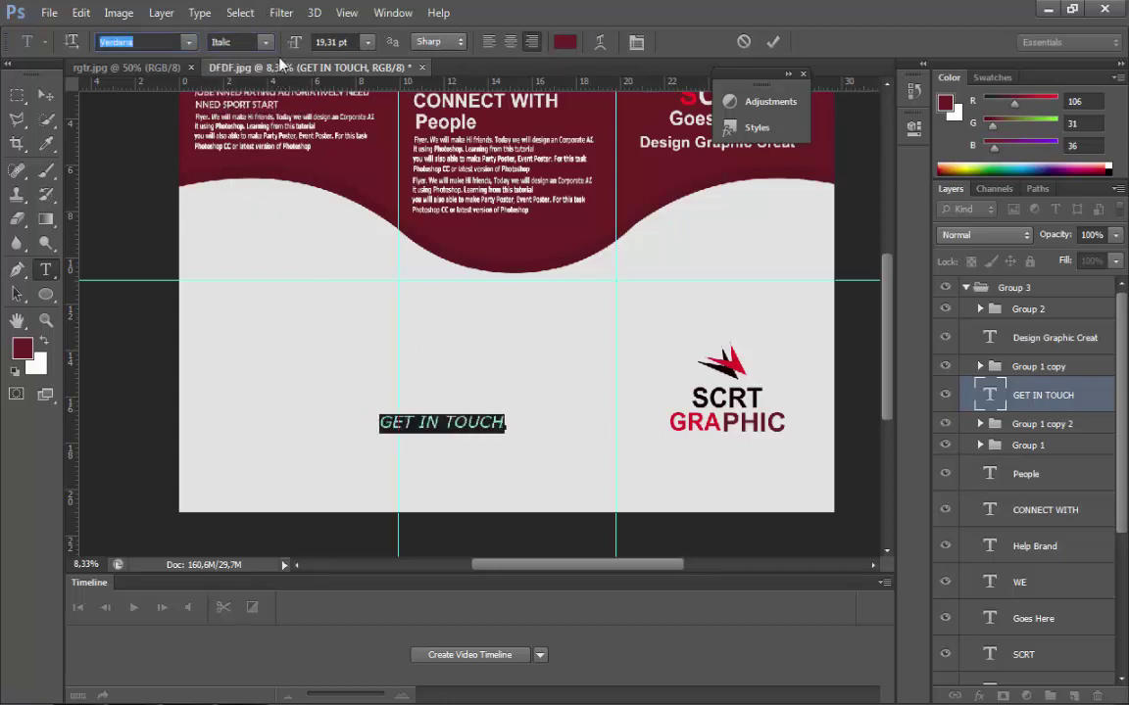
{"action": "left_click", "coordinate": [264, 42]}
{"action": "left_click", "coordinate": [252, 75]}
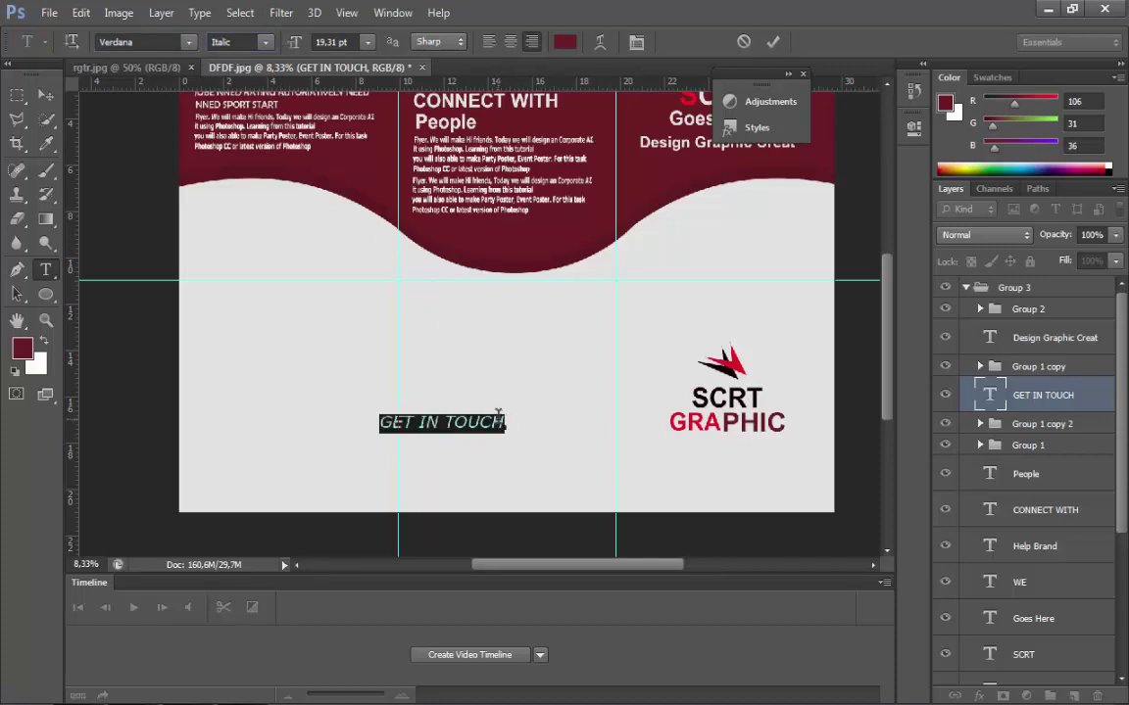
- Delete the GET IN TOUCH text layer
{"action": "left_click", "coordinate": [45, 95]}
{"action": "key", "text": "Delete"}
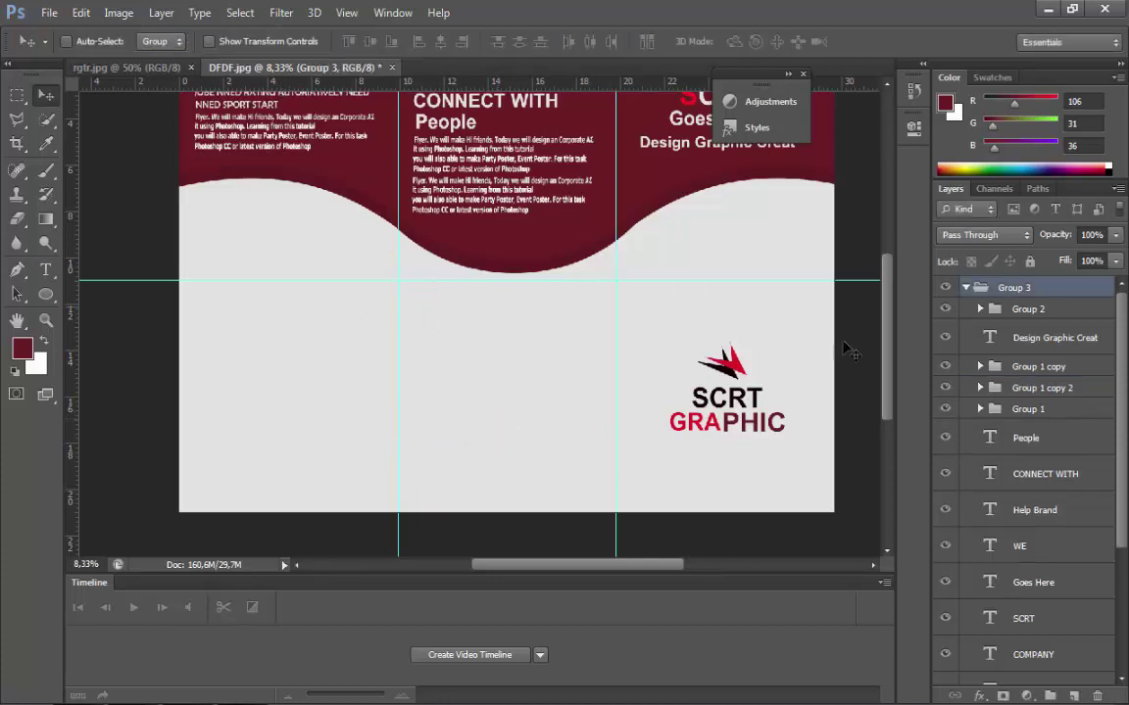
- Duplicate the "Goes Here" text layer and move the copy below the middle column's paragraphs
{"action": "scroll", "coordinate": [632, 279], "scroll_direction": "up", "scroll_amount": 3}
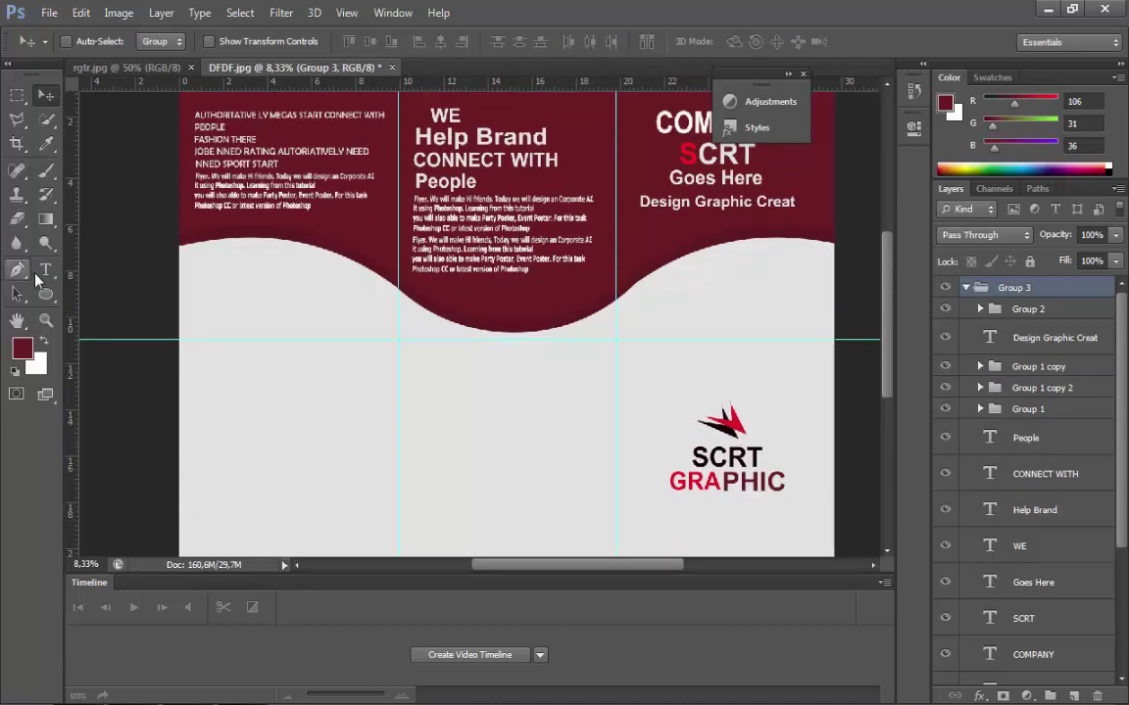
{"action": "left_click", "coordinate": [45, 269]}
{"action": "left_click", "coordinate": [713, 177]}
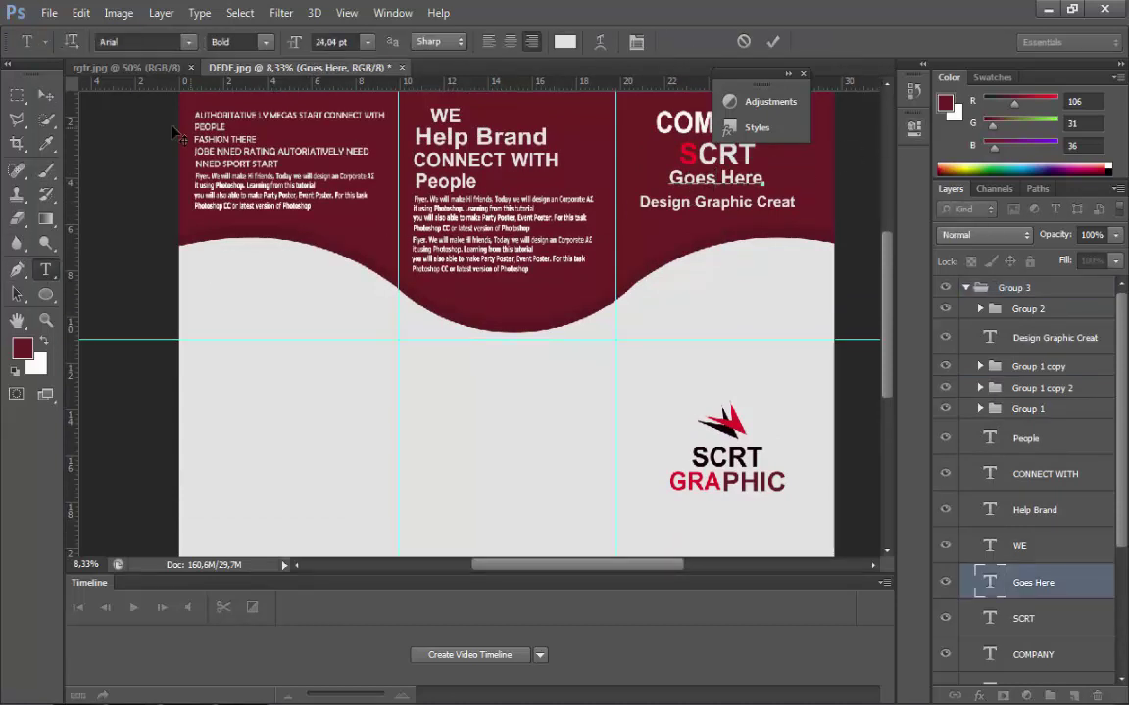
{"action": "left_click", "coordinate": [44, 90]}
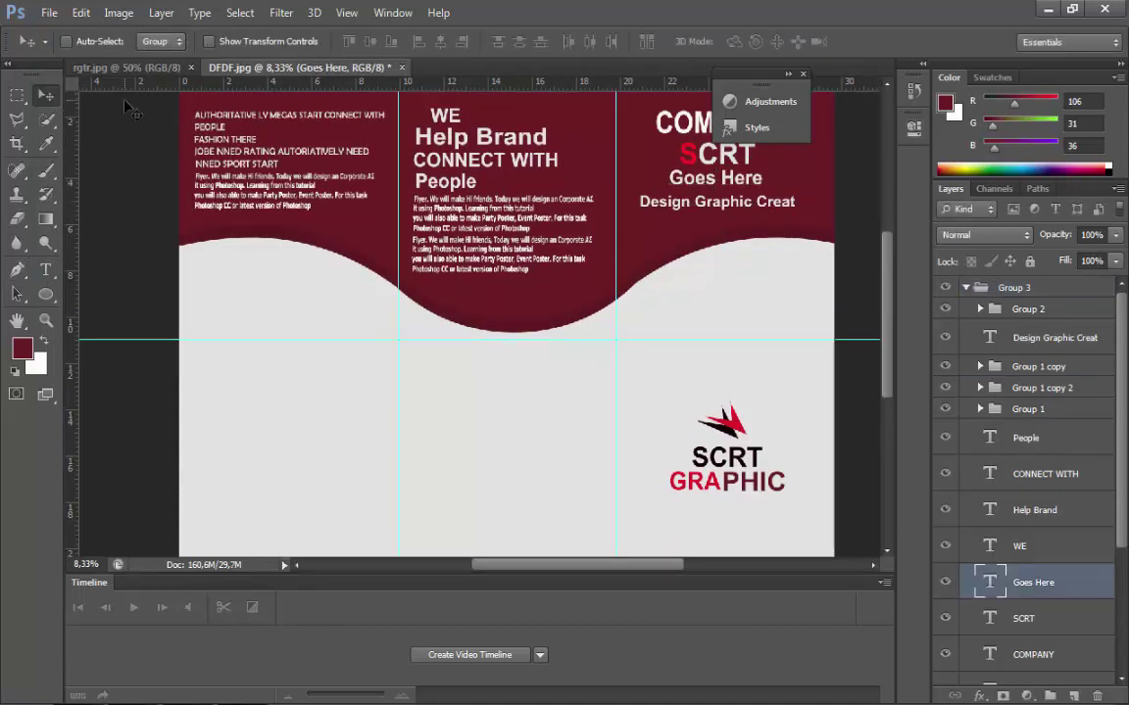
{"action": "key", "text": "ctrl+j"}
{"action": "left_click_drag", "start_coordinate": [613, 184], "coordinate": [551, 326]}
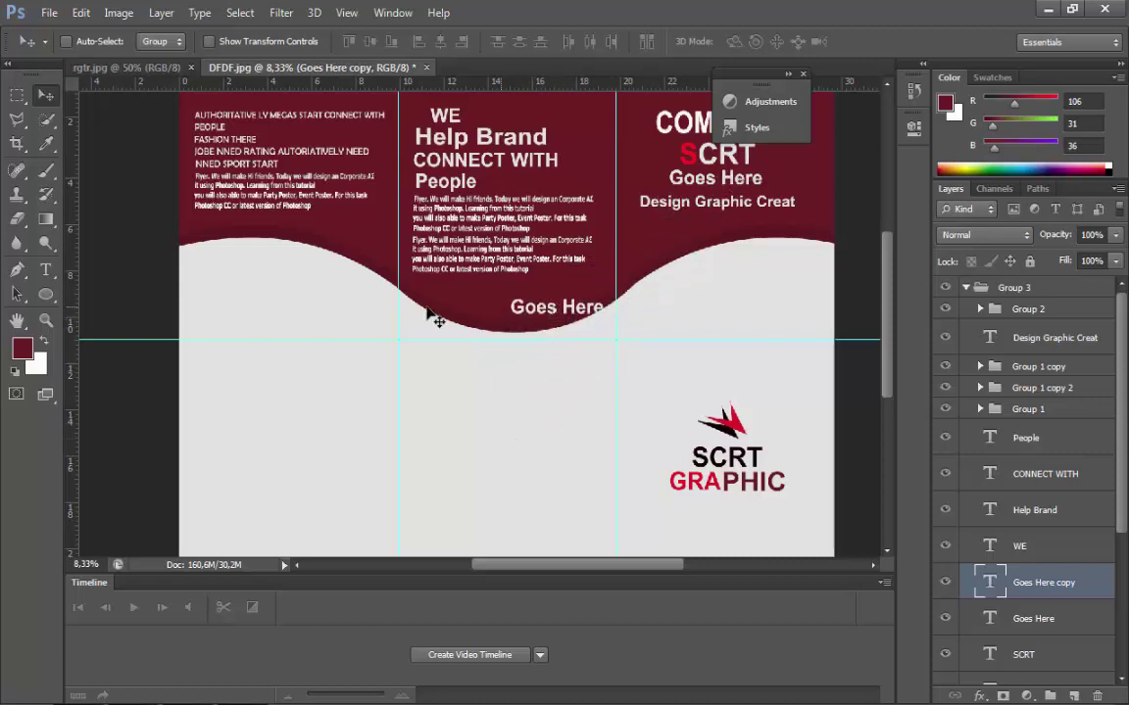
- Recolor the copied "Goes Here" text with the dark red foreground color and move it into the middle panel's light area
{"action": "left_click", "coordinate": [44, 267]}
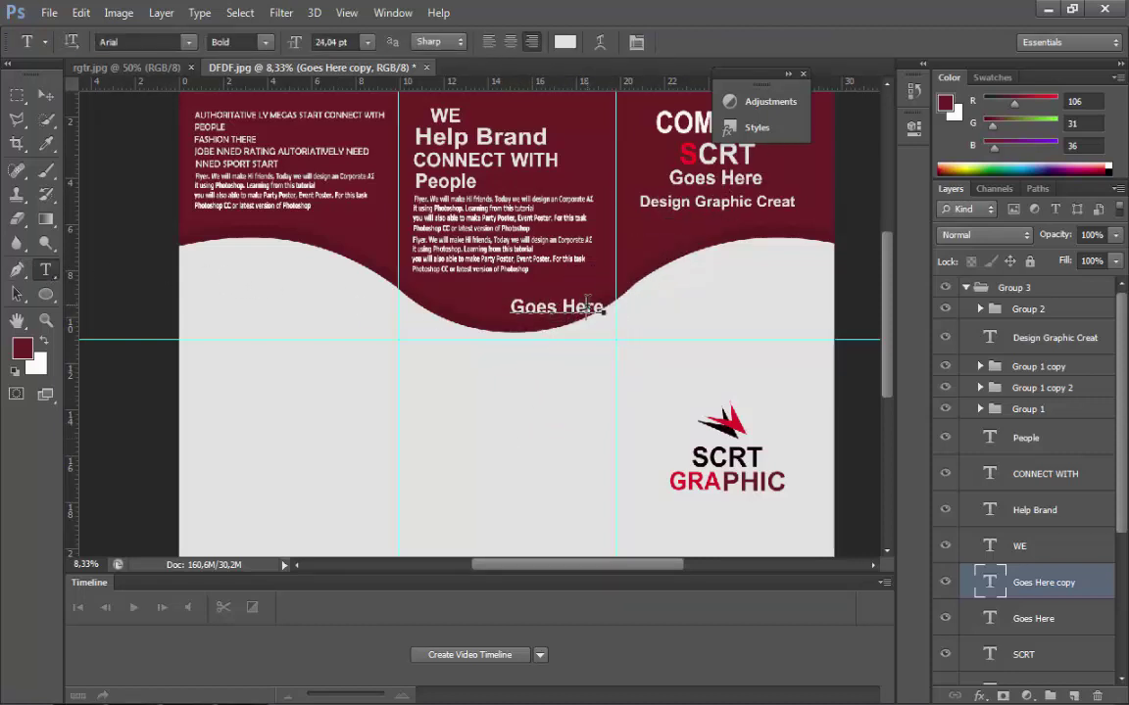
{"action": "left_click_drag", "start_coordinate": [604, 307], "coordinate": [509, 306]}
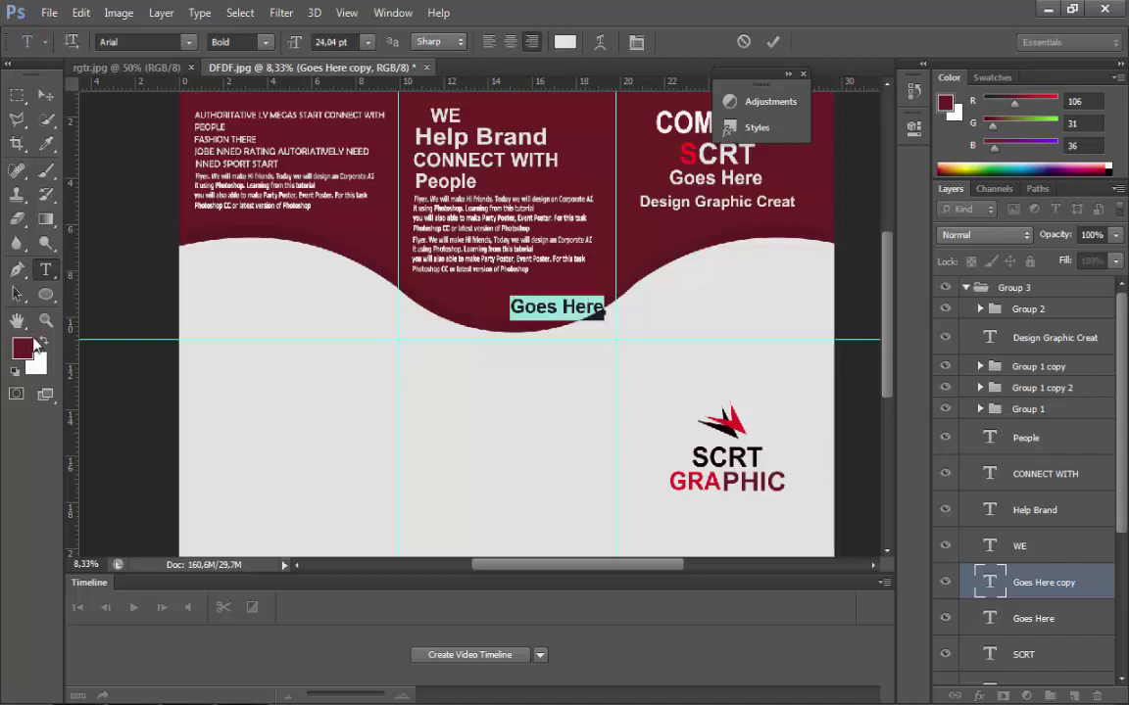
{"action": "key", "text": "BackSpace"}
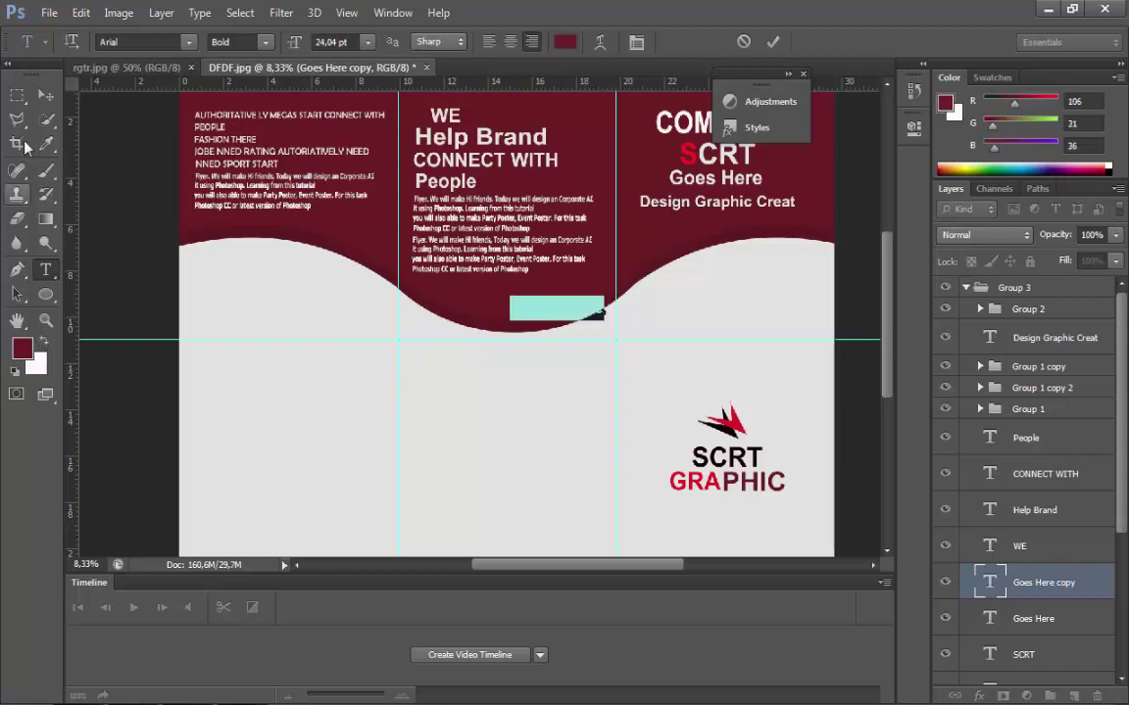
{"action": "left_click", "coordinate": [45, 95]}
{"action": "left_click_drag", "start_coordinate": [530, 331], "coordinate": [509, 415]}
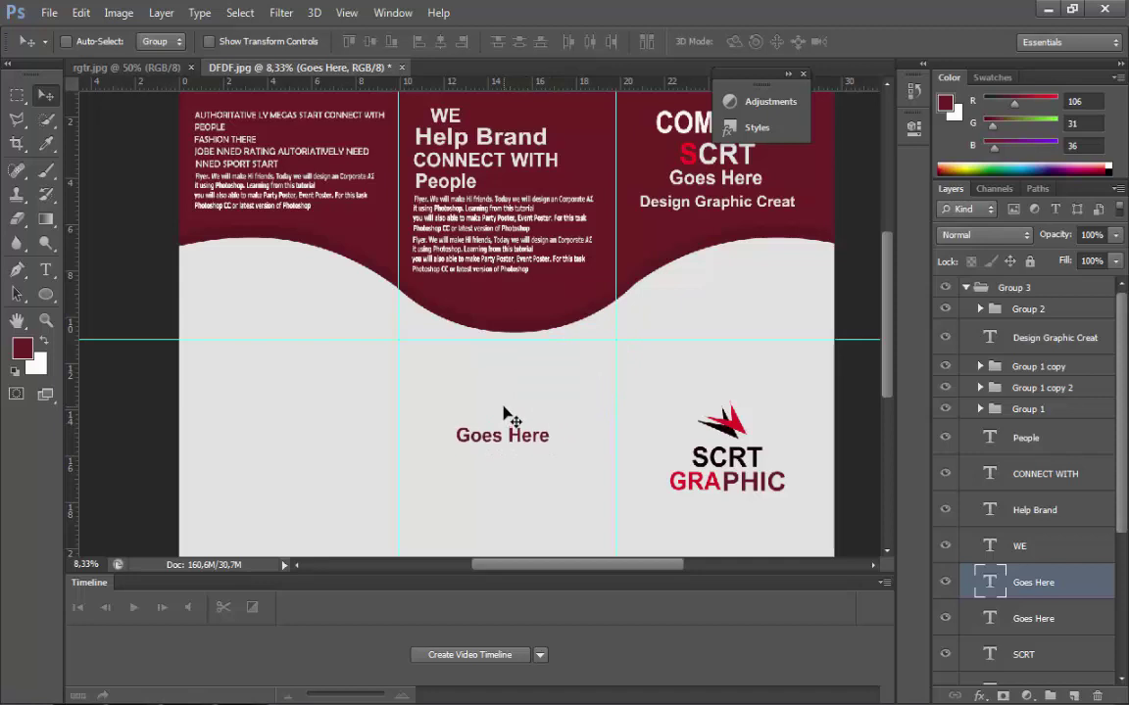
- Replace the dark red "Goes Here" text with "Get iN Touch"
{"action": "scroll", "coordinate": [519, 422], "scroll_direction": "down", "scroll_amount": 2}
{"action": "left_click", "coordinate": [45, 270]}
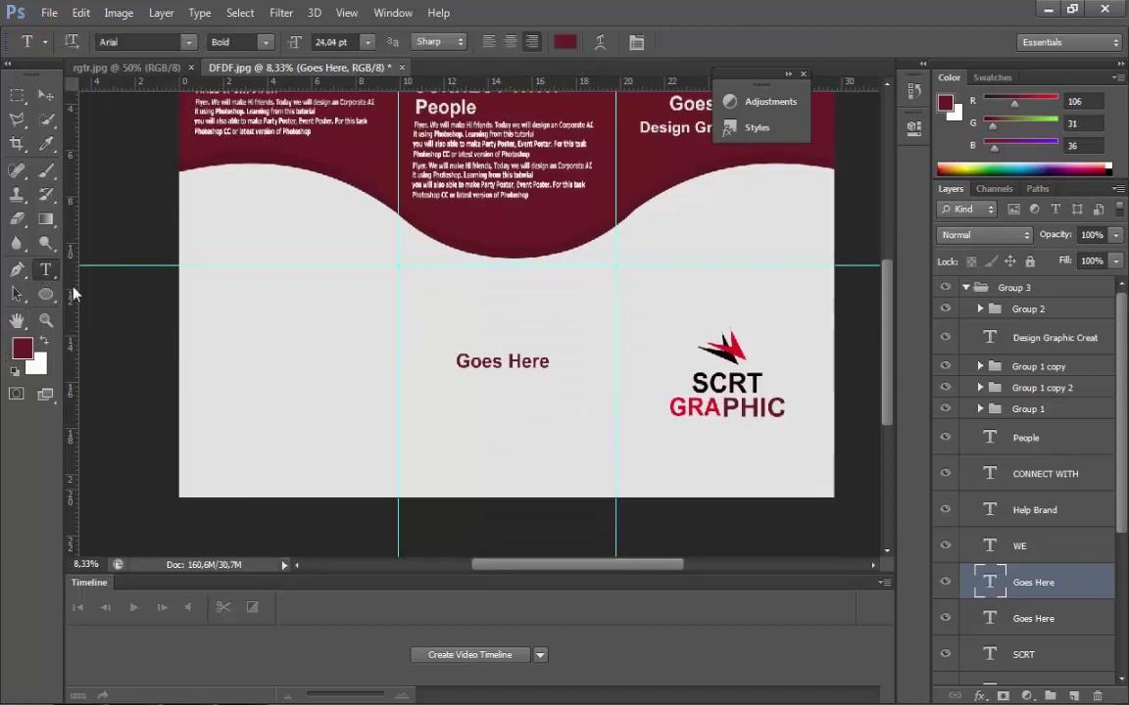
{"action": "left_click", "coordinate": [516, 358]}
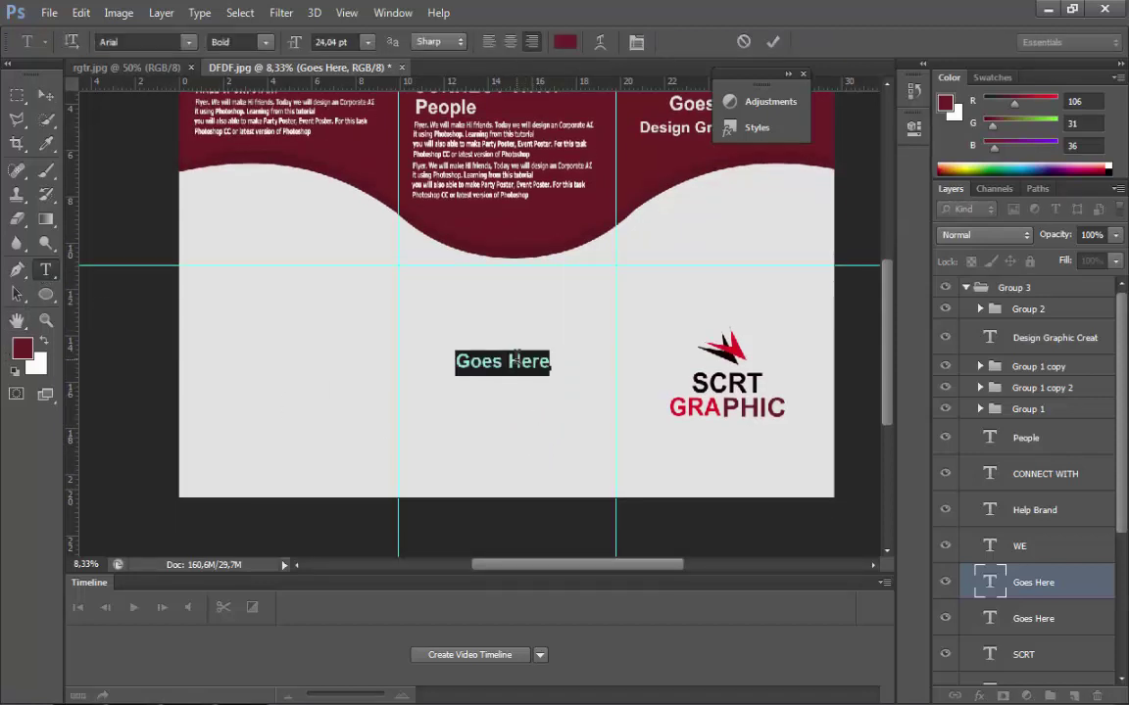
{"action": "key", "text": "ctrl+a"}
{"action": "type", "text": "GE"}
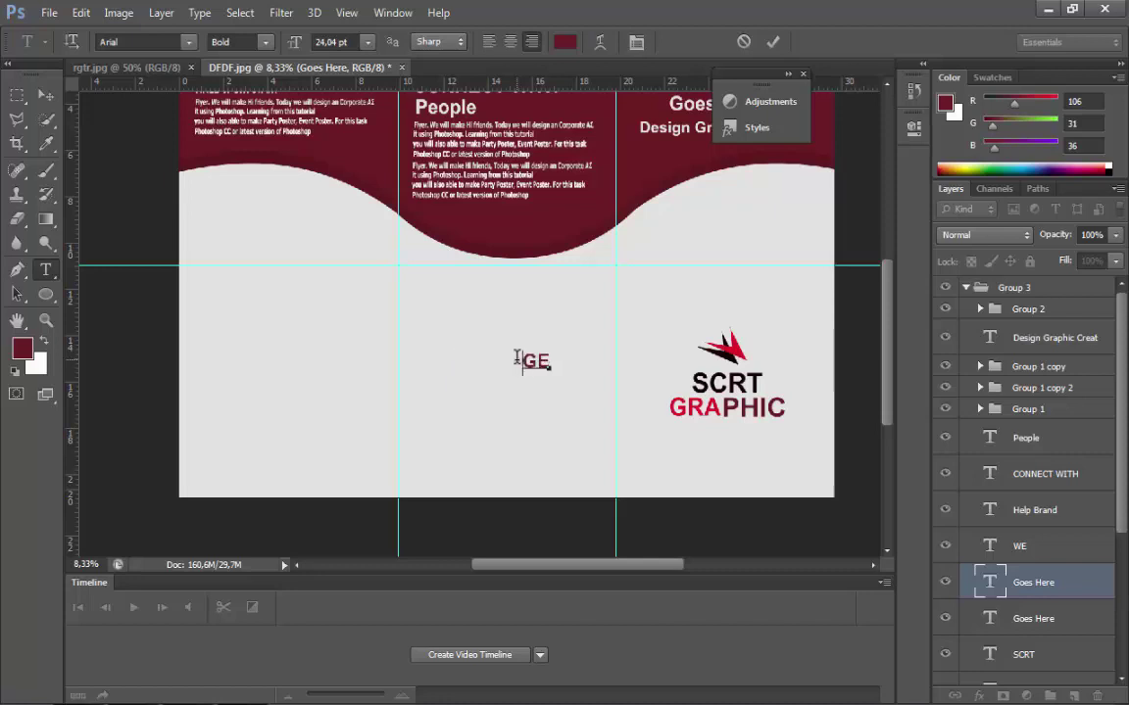
{"action": "type", "text": "T IN"}
{"action": "key", "text": "BackSpace"}
{"action": "key", "text": "BackSpace"}
{"action": "key", "text": "BackSpace"}
{"action": "key", "text": "BackSpace"}
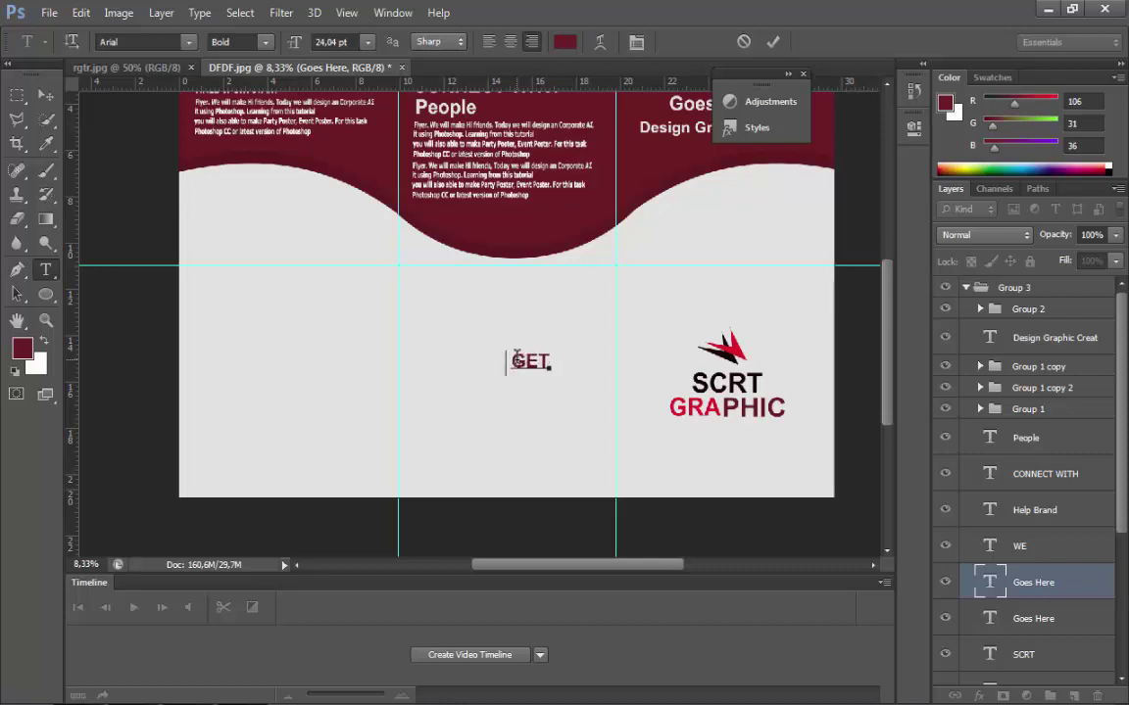
{"action": "key", "text": "BackSpace"}
{"action": "type", "text": "et"}
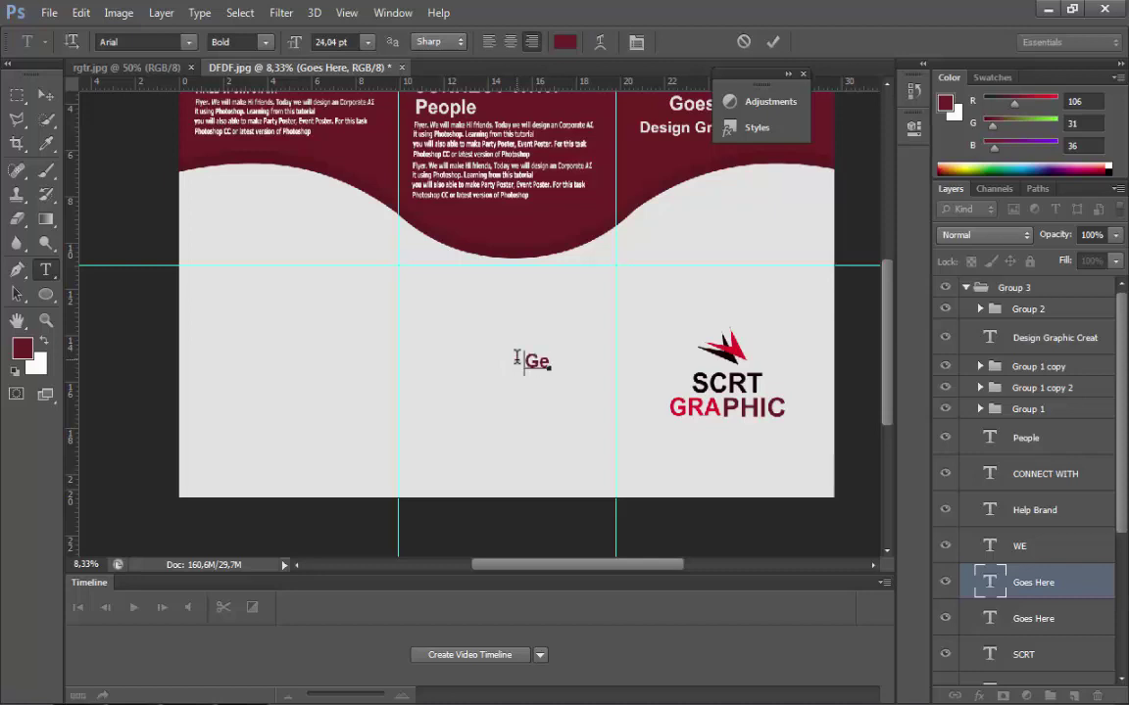
{"action": "type", "text": " In"}
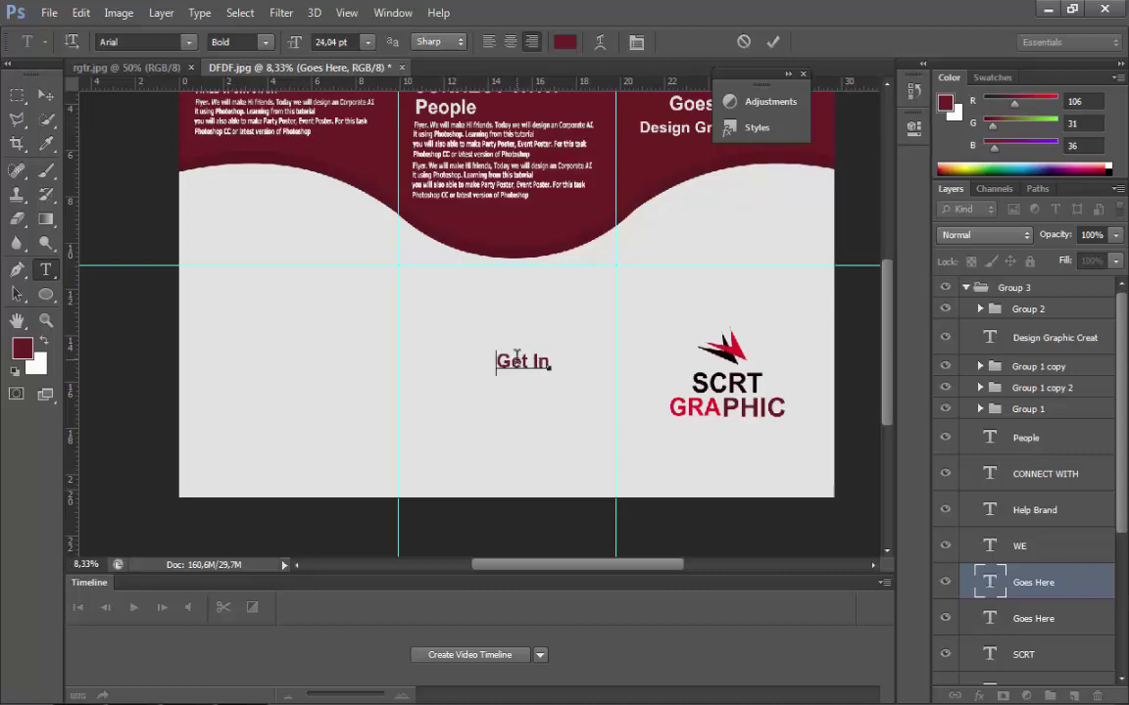
{"action": "key", "text": "BackSpace"}
{"action": "key", "text": "BackSpace"}
{"action": "key", "text": "BackSpace"}
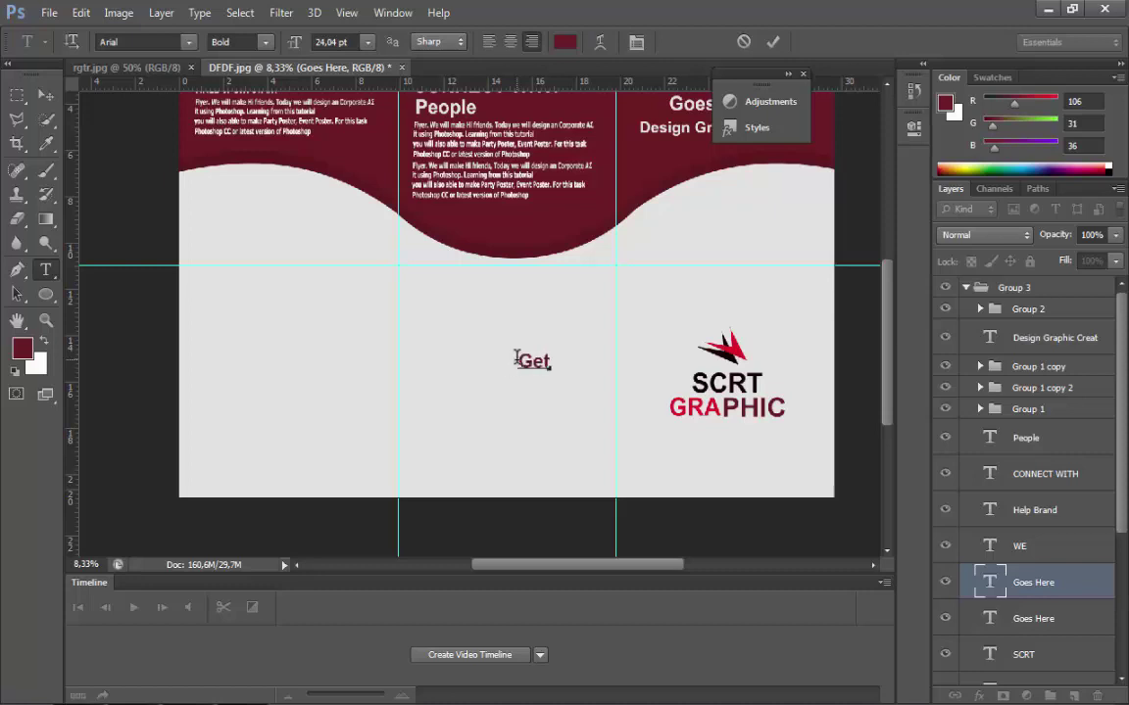
{"action": "type", "text": "iN"}
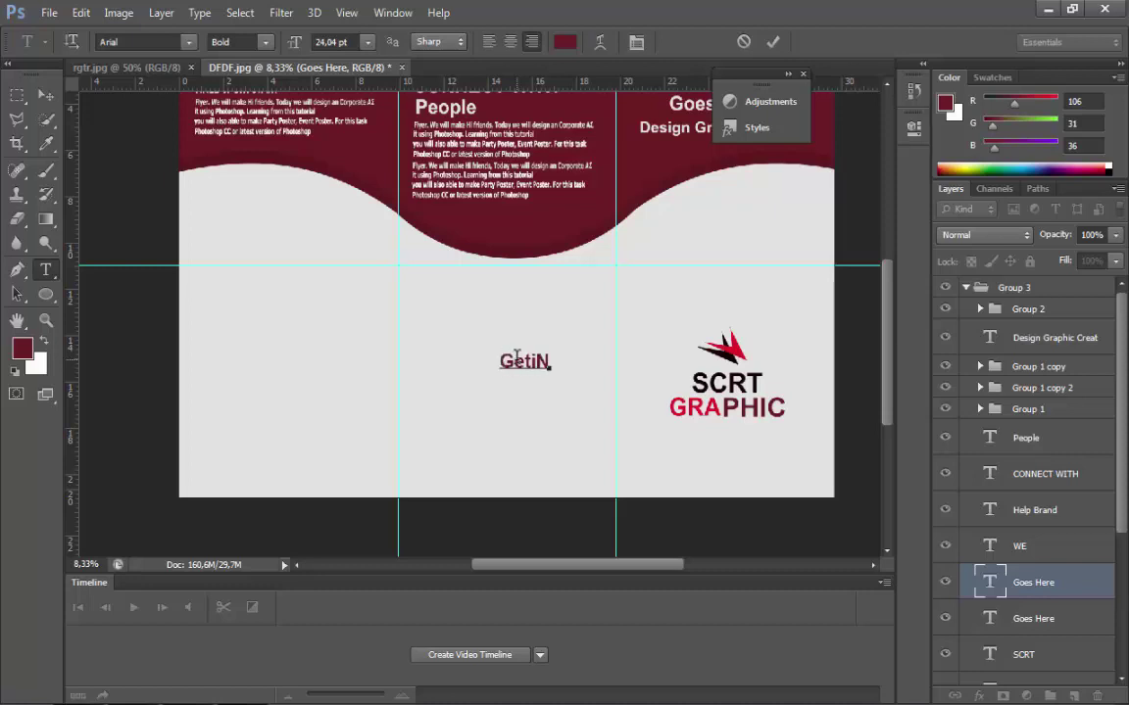
{"action": "left_click", "coordinate": [527, 361]}
{"action": "type", "text": "iN"}
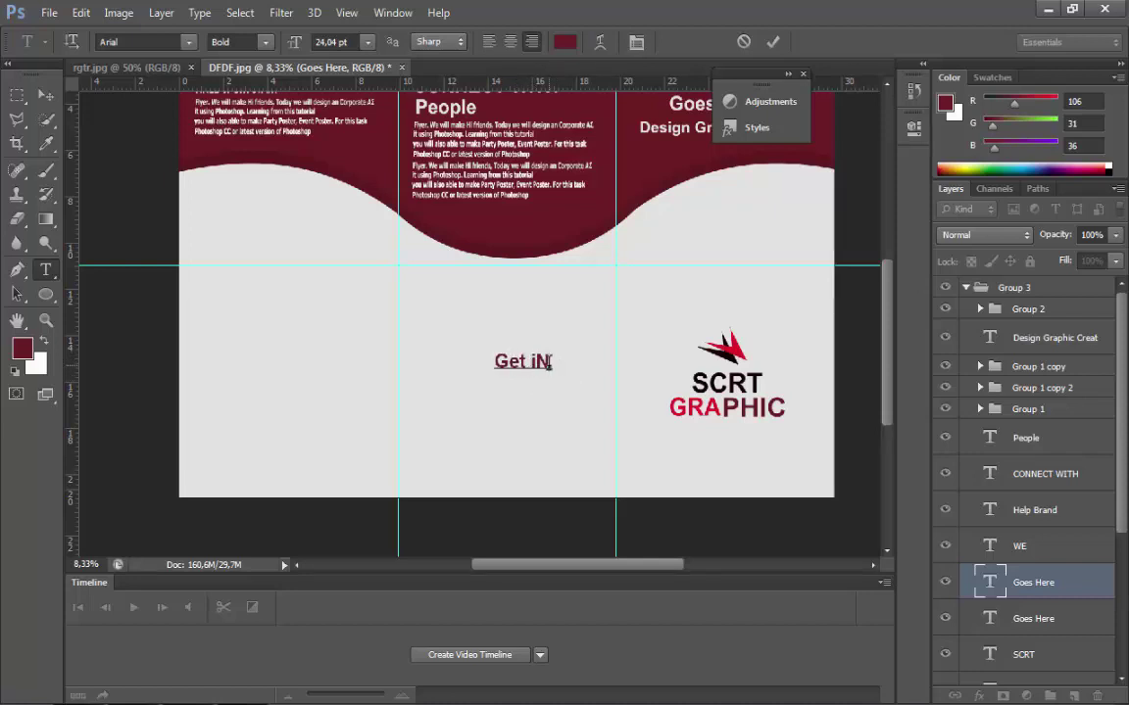
{"action": "type", "text": " T"}
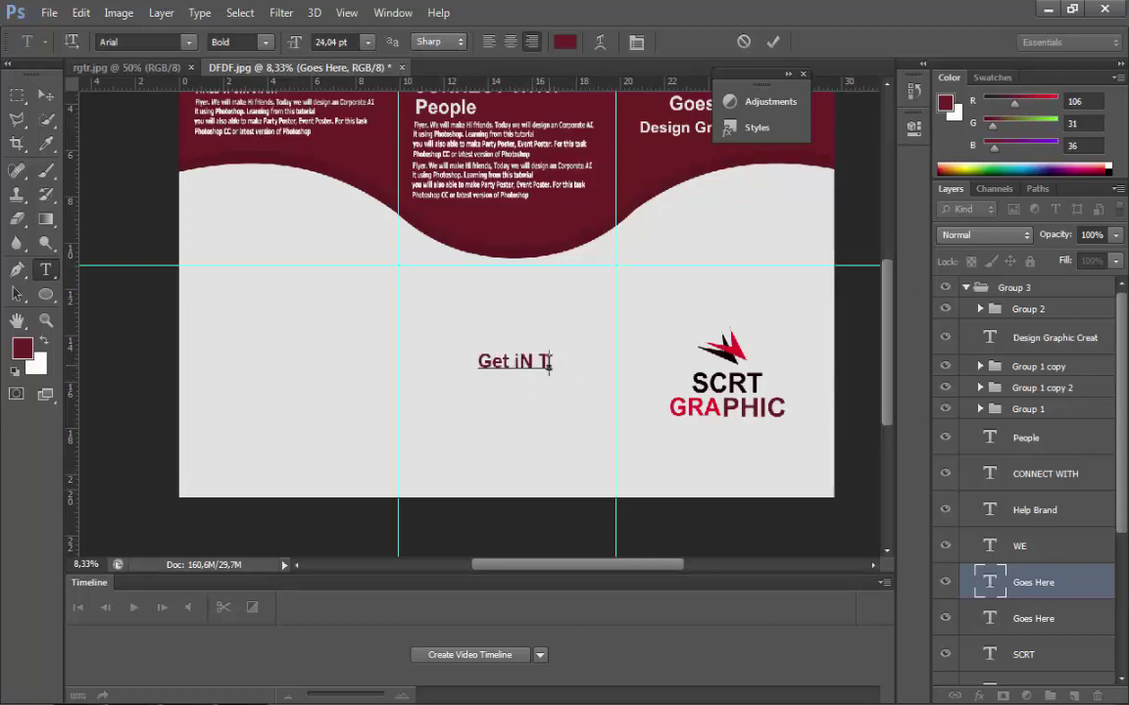
{"action": "type", "text": "ouch"}
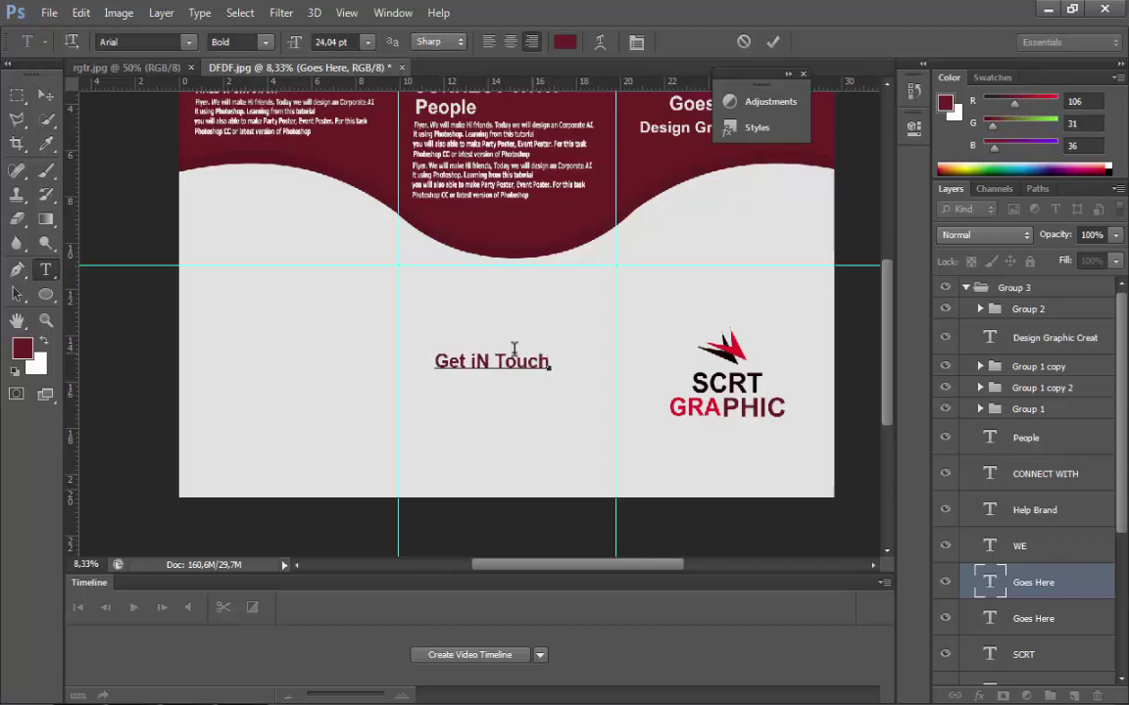
- Free-transform the "Get iN Touch" heading to about 31.69 pt, keeping it in the middle panel's light area
{"action": "left_click", "coordinate": [81, 12]}
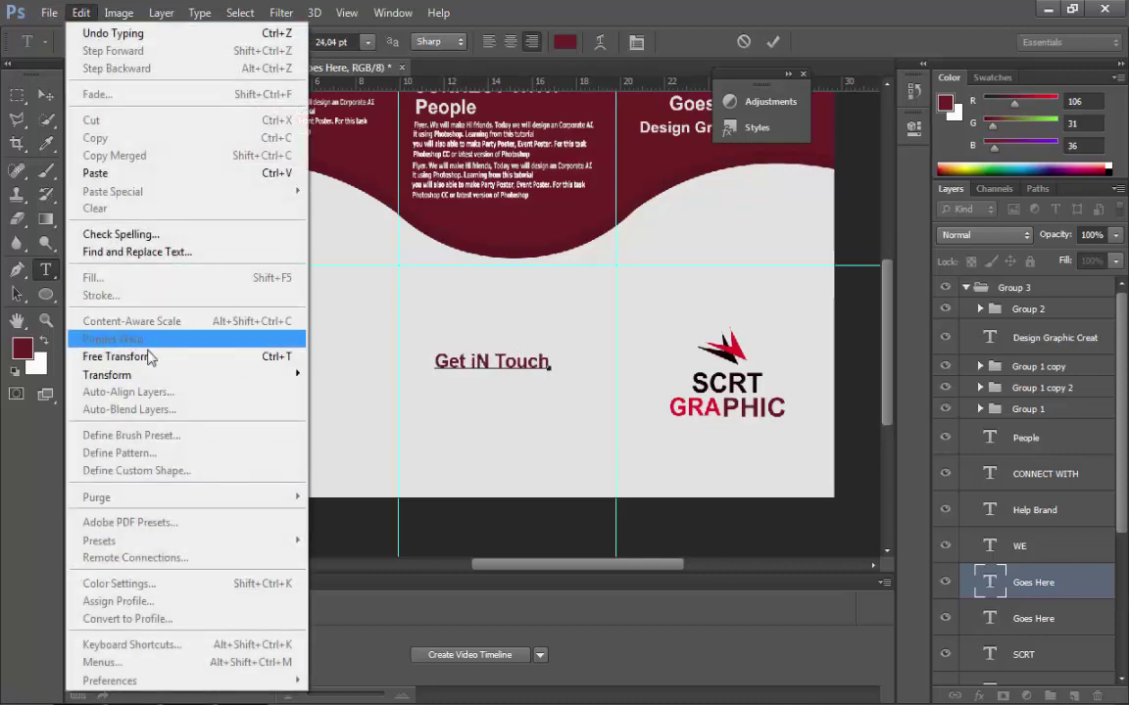
{"action": "left_click", "coordinate": [149, 358]}
{"action": "left_click_drag", "start_coordinate": [541, 375], "coordinate": [550, 294]}
{"action": "scroll", "coordinate": [556, 378], "scroll_direction": "down", "scroll_amount": 2}
{"action": "key", "text": "Return"}
{"action": "key", "text": "t"}
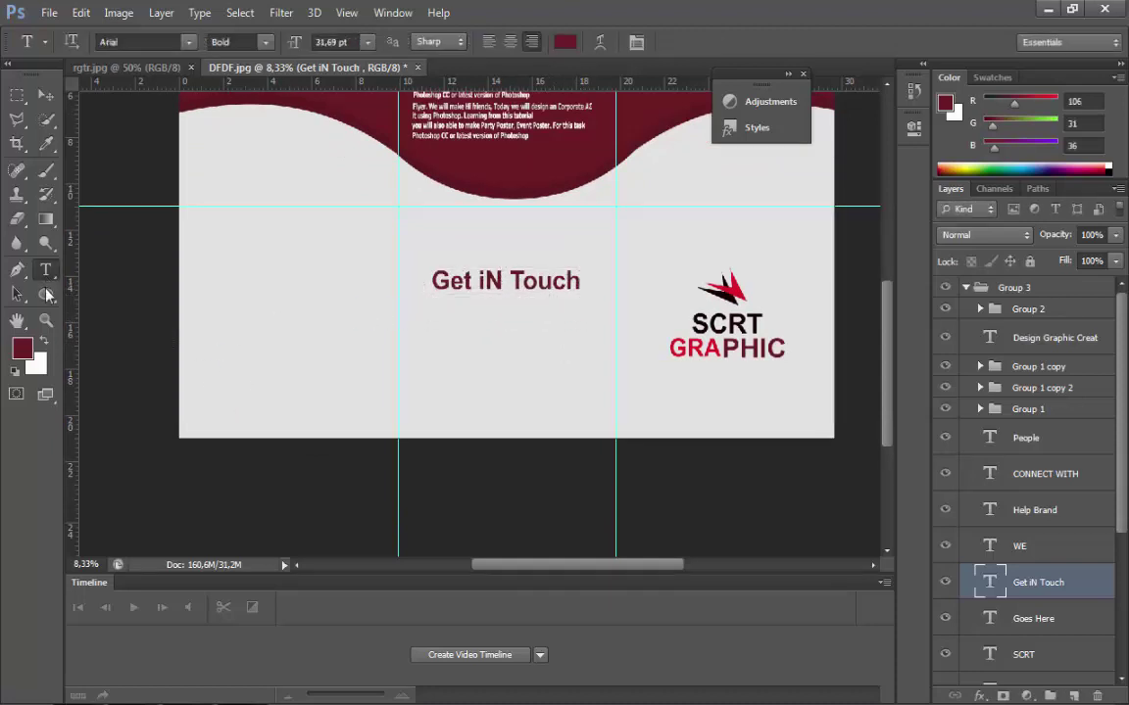
- Draw a small dark red circle with the Ellipse tool just below the start of the "Get iN Touch" heading
{"action": "left_click", "coordinate": [45, 292]}
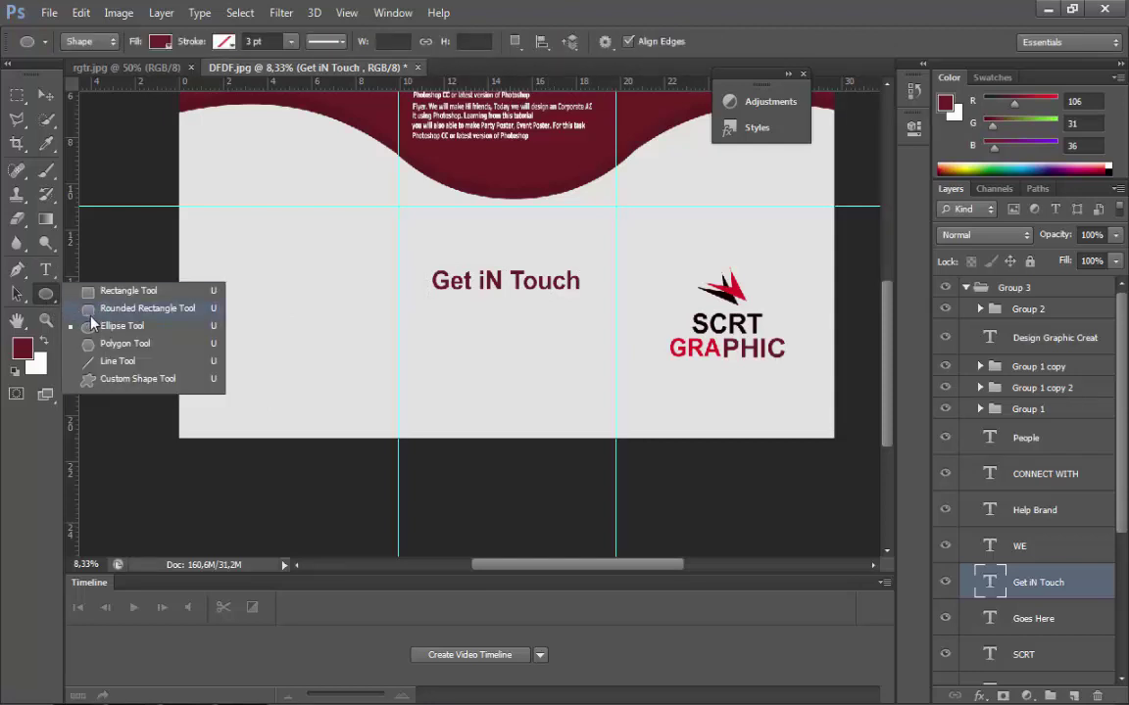
{"action": "left_click", "coordinate": [91, 326]}
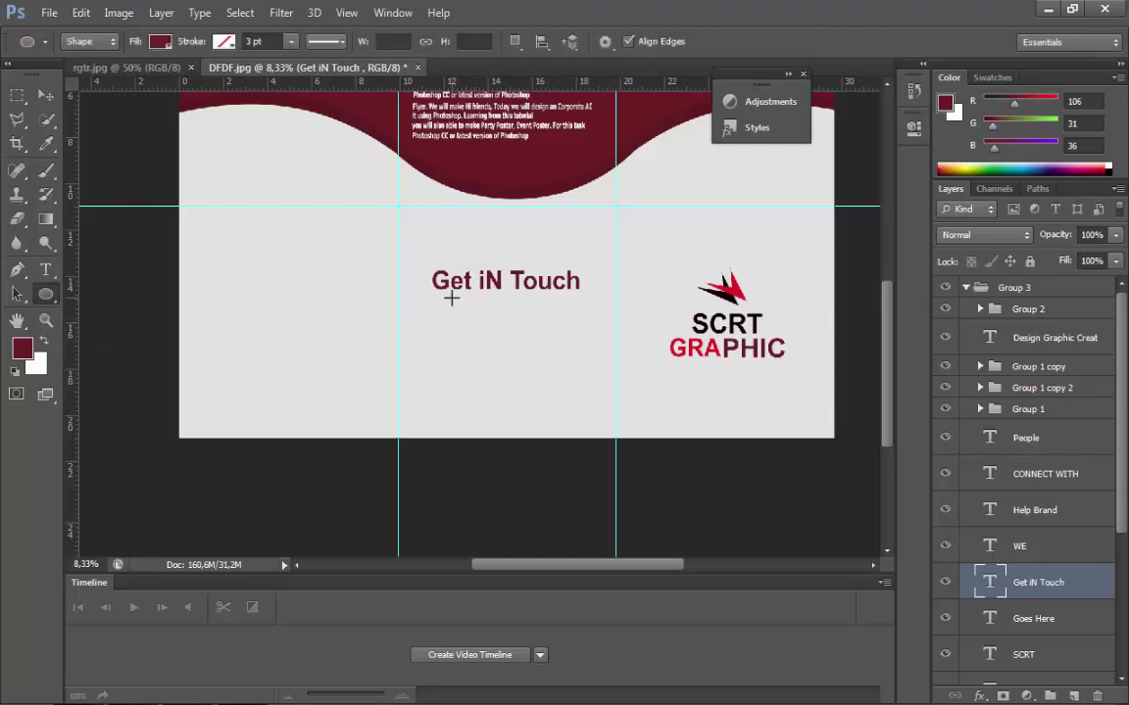
{"action": "left_click", "coordinate": [449, 300]}
{"action": "left_click", "coordinate": [506, 295]}
{"action": "left_click_drag", "start_coordinate": [442, 313], "coordinate": [417, 336]}
- Duplicate the dark red circle and shift the copy straight down, leaving a small gap below the original
{"action": "left_click", "coordinate": [44, 95]}
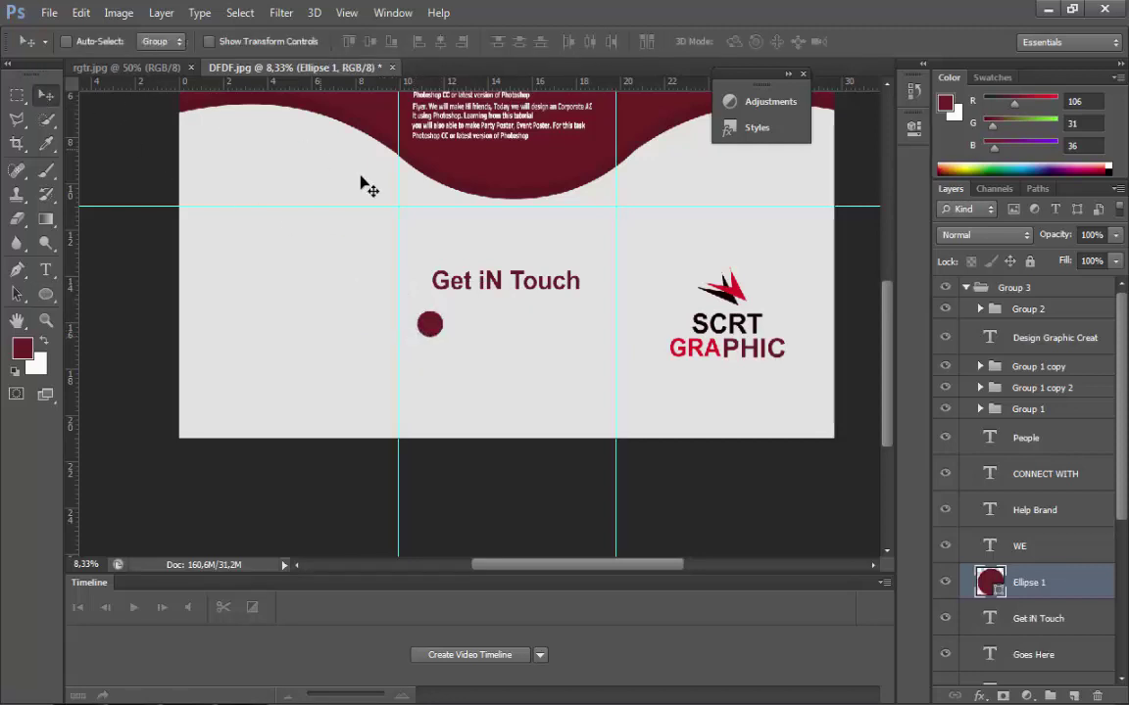
{"action": "key", "text": "ctrl+j"}
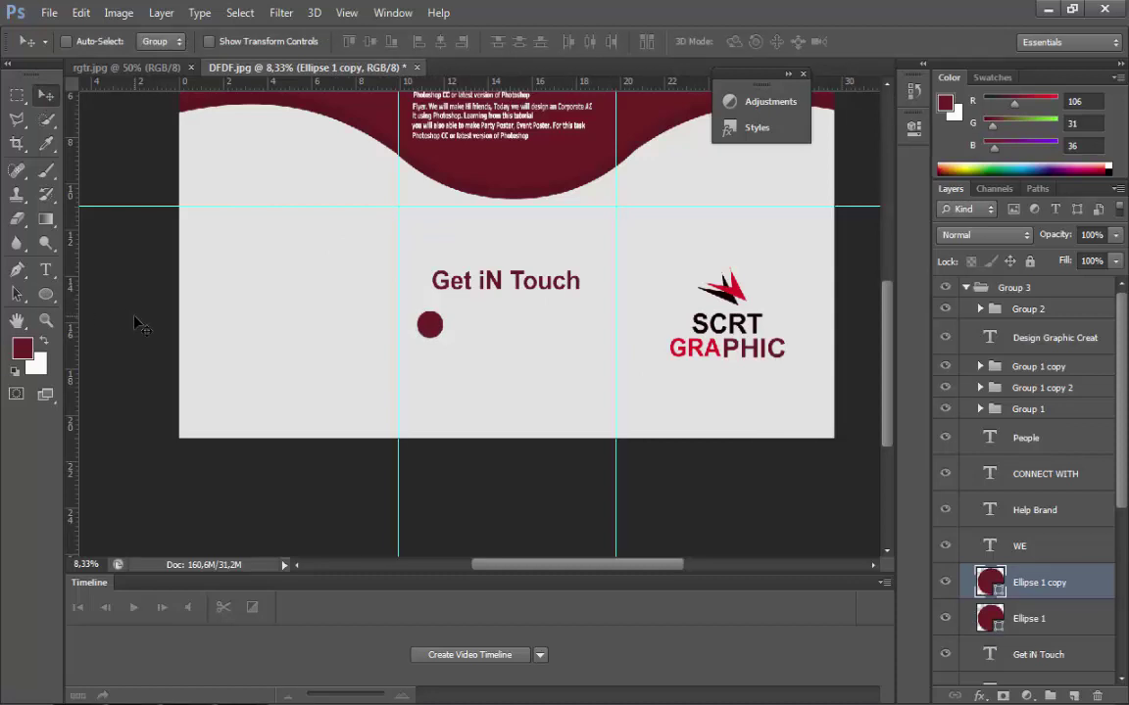
{"action": "key", "text": "shift+Down"}
{"action": "key", "text": "shift+Down"}
{"action": "key", "text": "shift+Down"}
{"action": "key", "text": "shift+Down"}
{"action": "key", "text": "shift+Down"}
{"action": "key", "text": "shift+Down"}
{"action": "key", "text": "shift+Down"}
{"action": "key", "text": "shift+Down"}
{"action": "key", "text": "shift+Down"}
{"action": "key", "text": "shift+Down"}
{"action": "key", "text": "shift+Down"}
{"action": "key", "text": "shift+Down"}
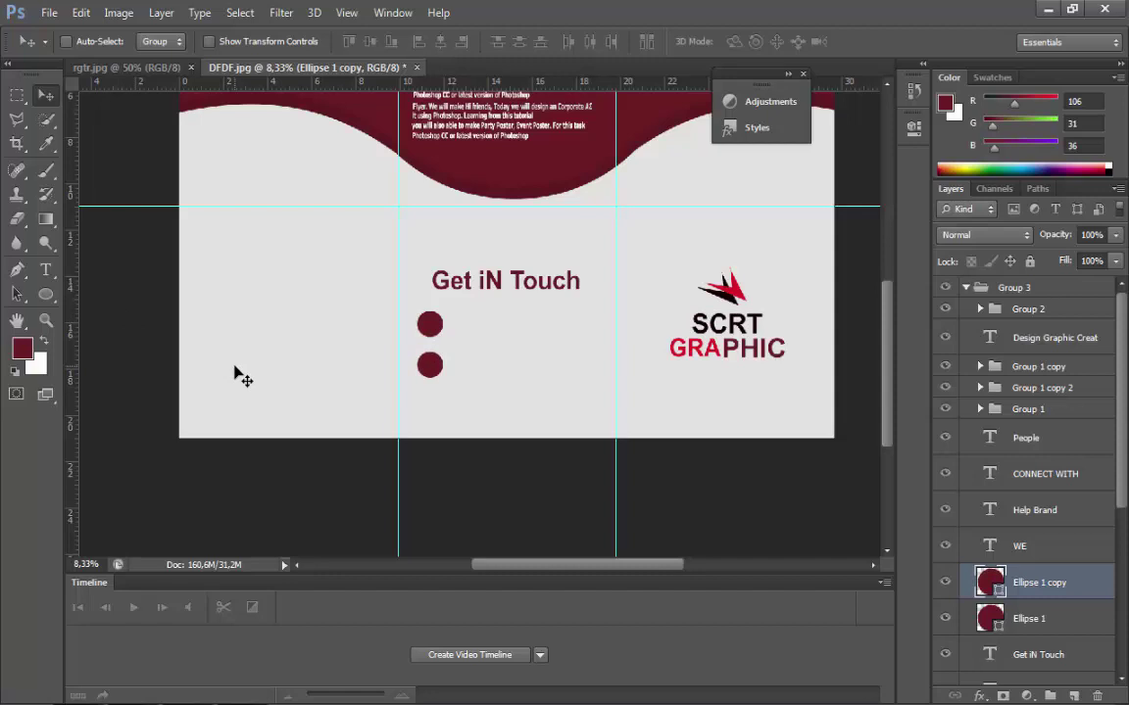
- Duplicate the second circle and shift the copy straight down to make a column of three evenly spaced circles
{"action": "key", "text": "ctrl+j"}
{"action": "key", "text": "shift+Down"}
{"action": "key", "text": "shift+Down"}
{"action": "key", "text": "shift+Down"}
{"action": "key", "text": "shift+Down"}
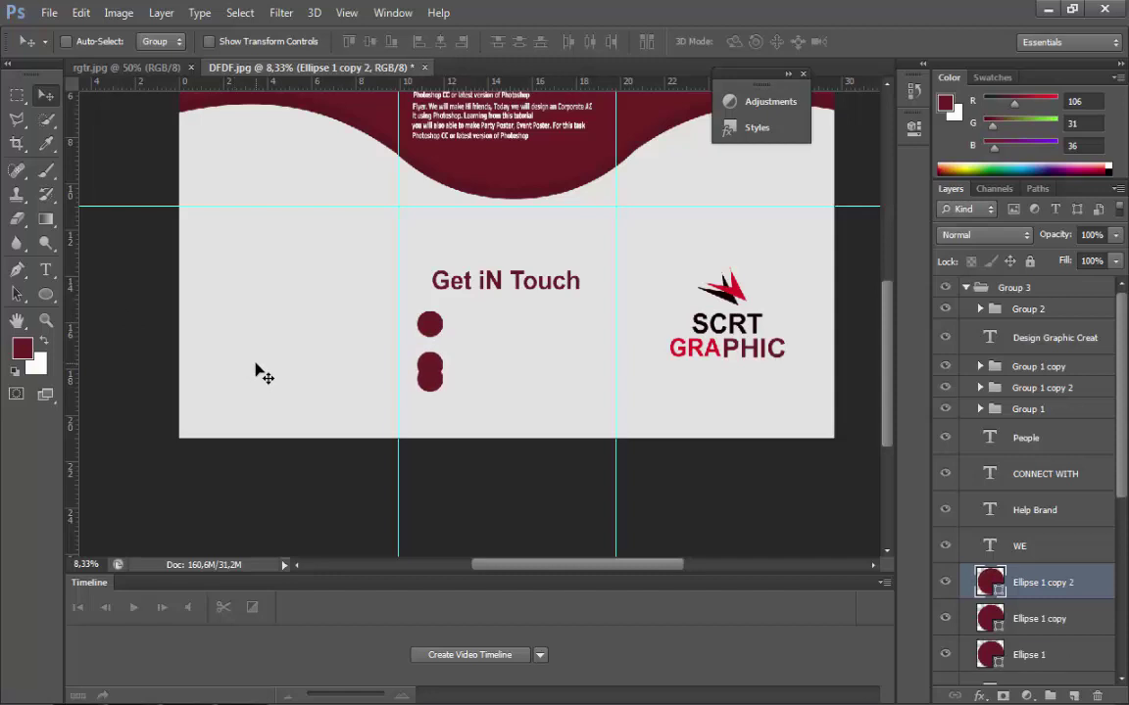
{"action": "key", "text": "shift+Down"}
{"action": "key", "text": "shift+Down"}
{"action": "key", "text": "shift+Down"}
{"action": "key", "text": "shift+Down"}
{"action": "key", "text": "shift+Down"}
{"action": "key", "text": "shift+Down"}
{"action": "key", "text": "shift+Down"}
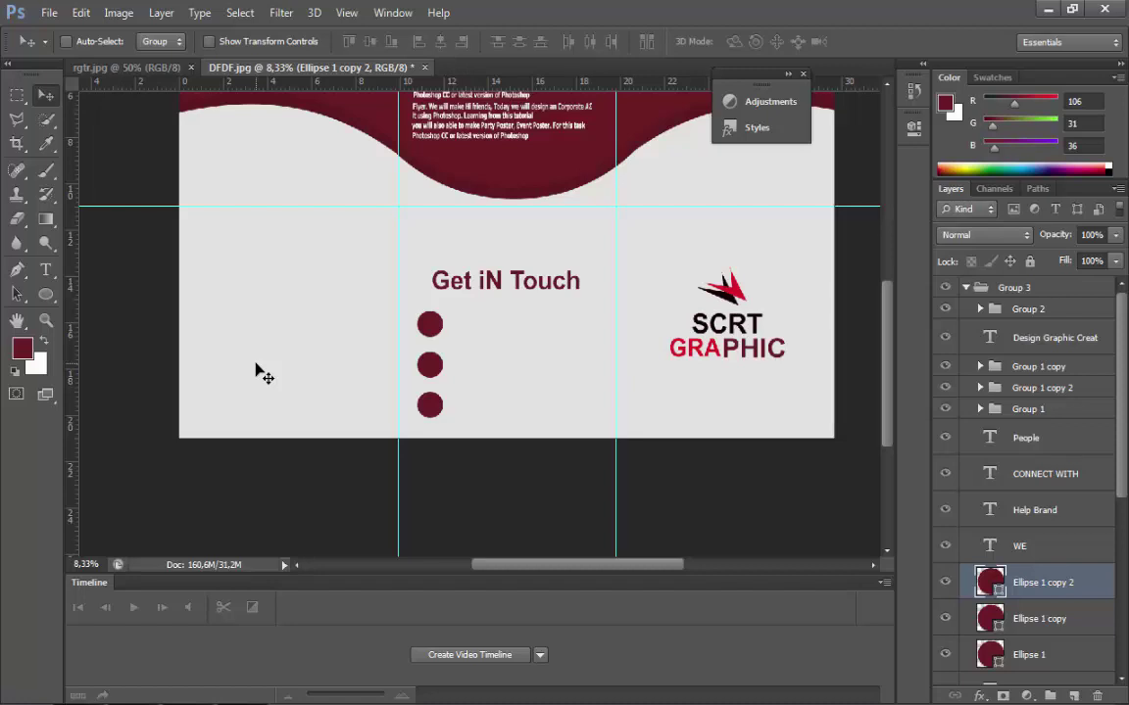
{"action": "scroll", "coordinate": [404, 443], "scroll_direction": "up", "scroll_amount": 2}
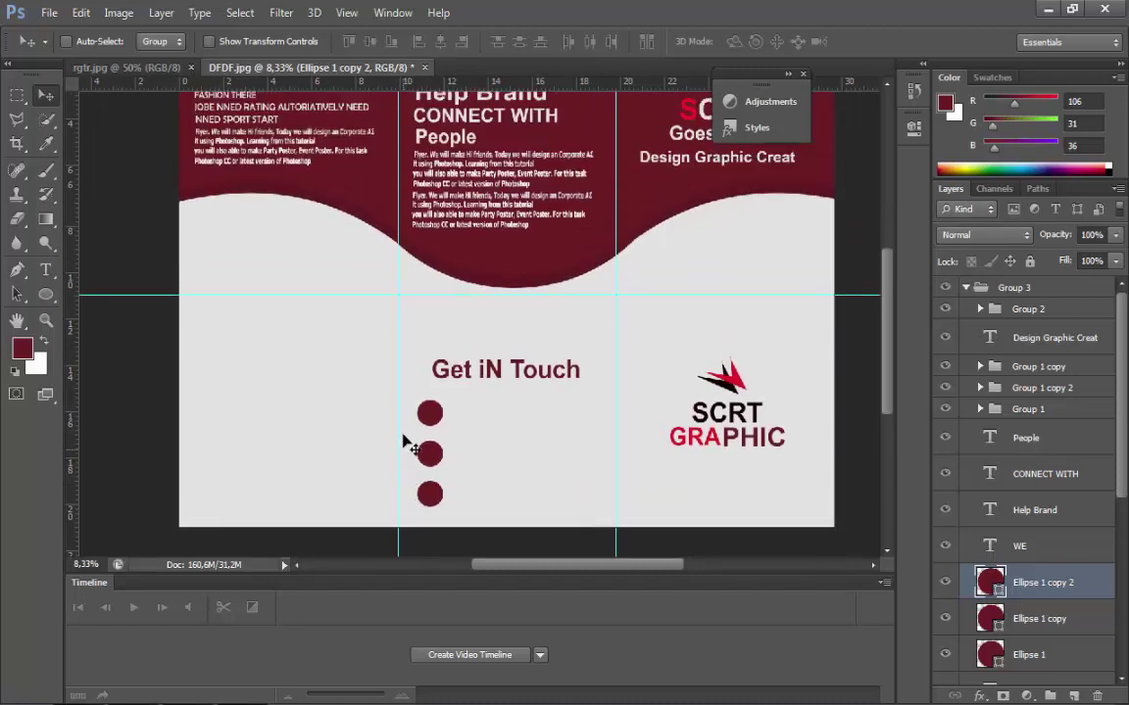
{"action": "scroll", "coordinate": [404, 443], "scroll_direction": "up", "scroll_amount": 2}
{"action": "scroll", "coordinate": [404, 443], "scroll_direction": "down", "scroll_amount": 2}
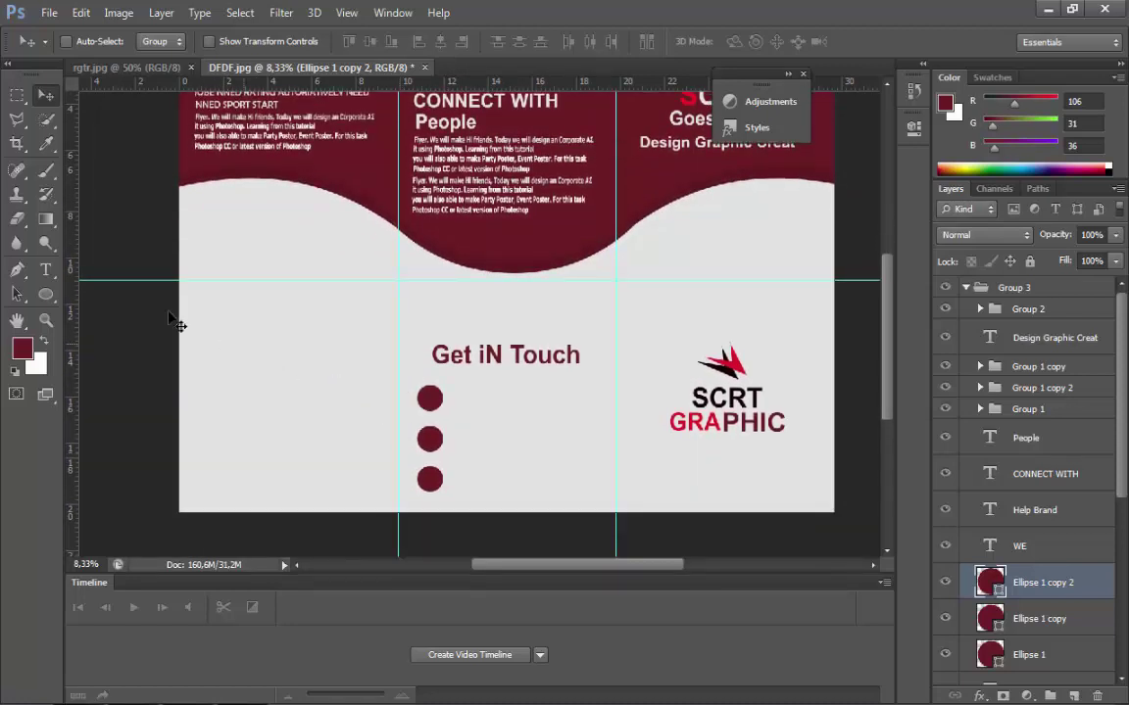
- Move the "Get iN Touch" heading up and slightly left, leaving more space between it and the column of circles
{"action": "left_click", "coordinate": [45, 319]}
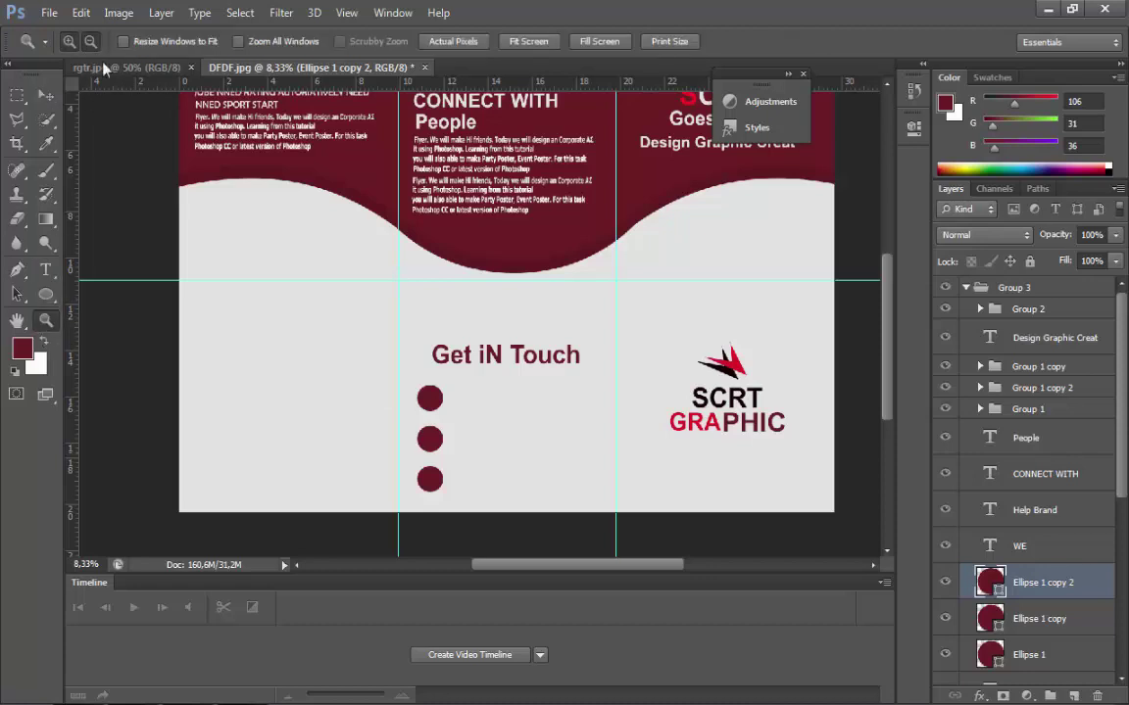
{"action": "left_click", "coordinate": [512, 339]}
{"action": "scroll", "coordinate": [511, 353], "scroll_direction": "down", "scroll_amount": 2}
{"action": "scroll", "coordinate": [579, 385], "scroll_direction": "up", "scroll_amount": 1}
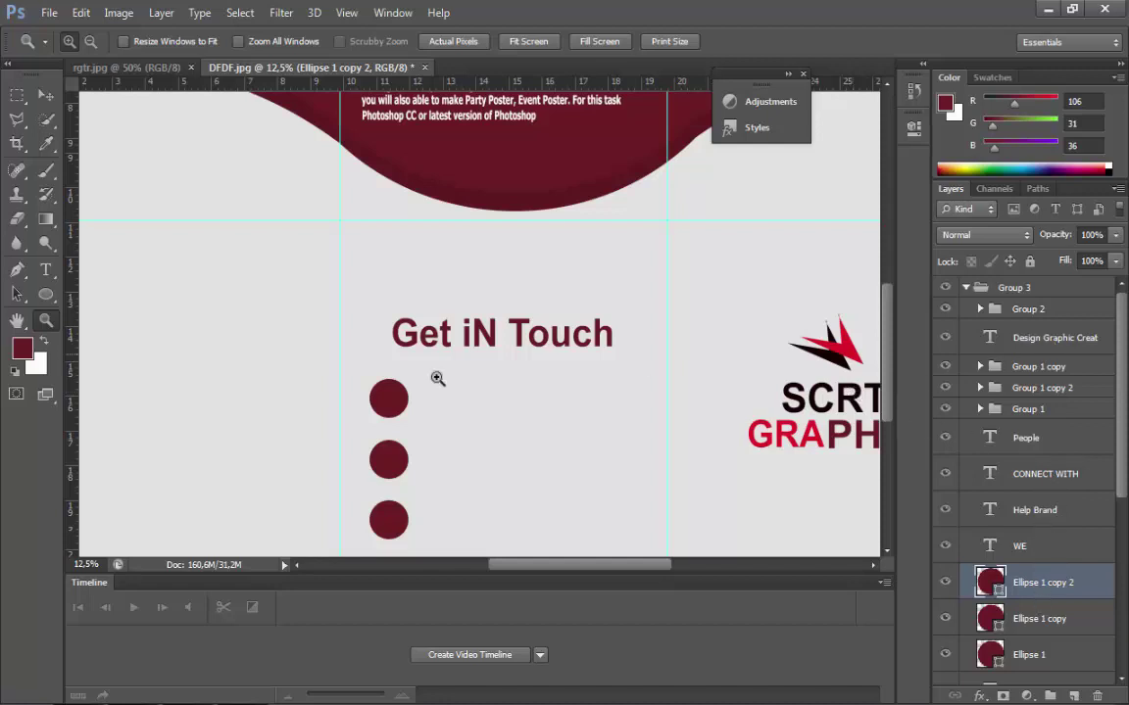
{"action": "left_click", "coordinate": [45, 270]}
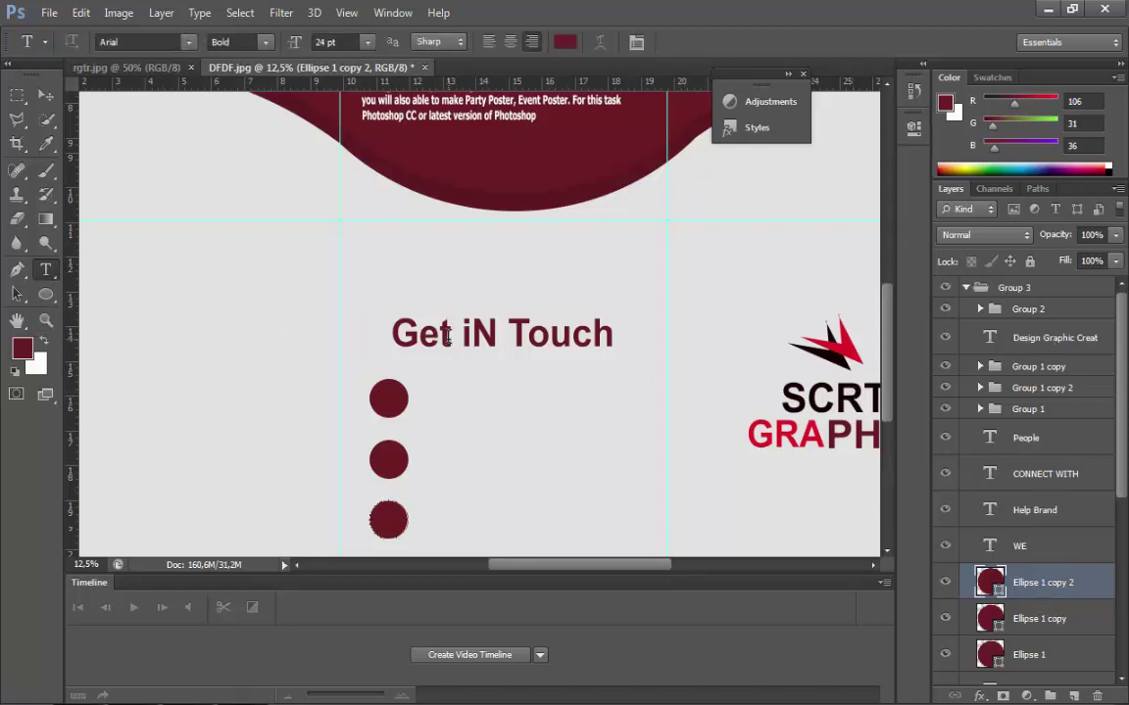
{"action": "left_click", "coordinate": [405, 306]}
{"action": "left_click", "coordinate": [38, 109]}
{"action": "key", "text": "shift+Up"}
{"action": "key", "text": "shift+Up"}
{"action": "key", "text": "shift+Up"}
{"action": "key", "text": "shift+Up"}
{"action": "key", "text": "shift+Up"}
{"action": "key", "text": "shift+Up"}
{"action": "key", "text": "shift+Up"}
{"action": "key", "text": "shift+Up"}
{"action": "key", "text": "shift+Up"}
{"action": "key", "text": "shift+Up"}
{"action": "key", "text": "shift+Up"}
{"action": "key", "text": "shift+Up"}
{"action": "key", "text": "shift+Up"}
{"action": "key", "text": "shift+Up"}
{"action": "key", "text": "shift+Up"}
{"action": "key", "text": "shift+Up"}
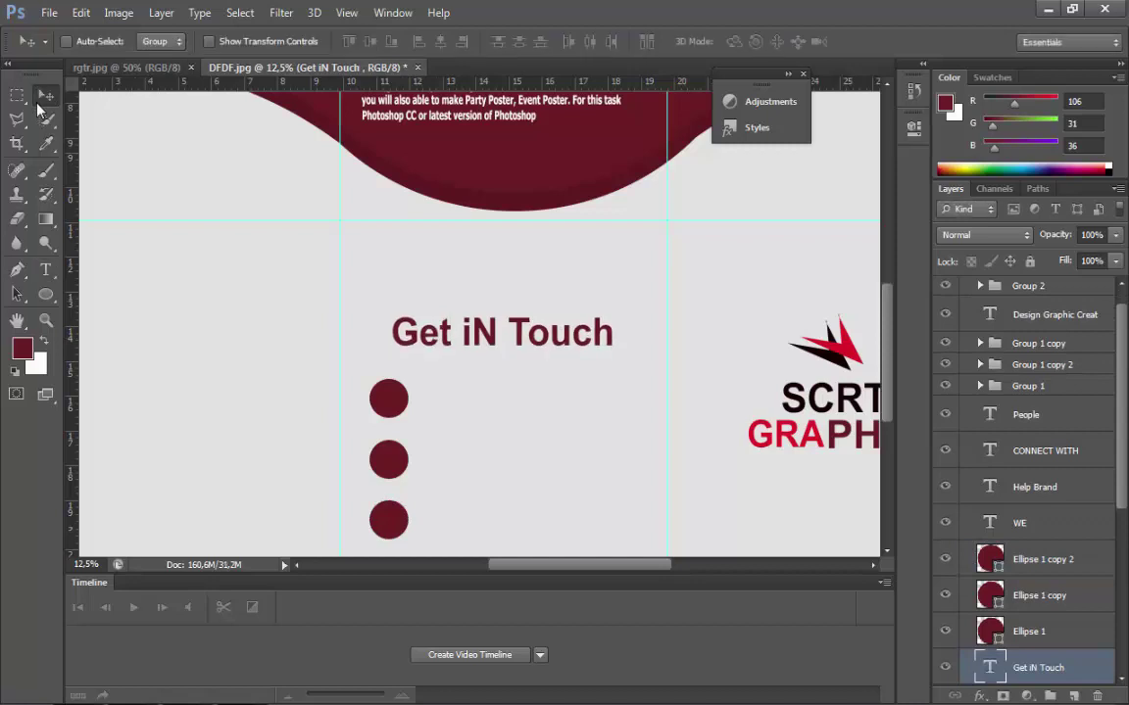
{"action": "key", "text": "shift+Left"}
{"action": "key", "text": "shift+Left"}
{"action": "key", "text": "shift+Left"}
{"action": "key", "text": "shift+Left"}
{"action": "key", "text": "shift+Left"}
{"action": "key", "text": "shift+Left"}
{"action": "key", "text": "shift+Left"}
{"action": "key", "text": "shift+Left"}
{"action": "key", "text": "shift+Left"}
{"action": "key", "text": "shift+Left"}
{"action": "key", "text": "shift+Left"}
{"action": "key", "text": "shift+Left"}
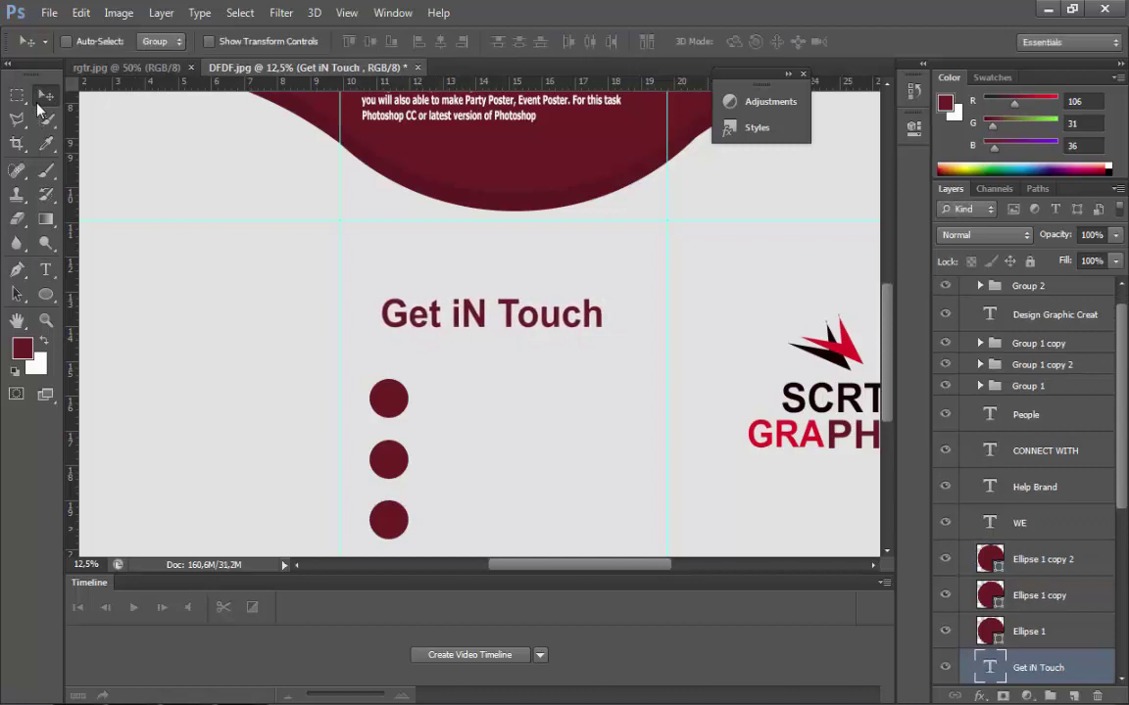
{"action": "key", "text": "shift+Up"}
{"action": "key", "text": "shift+Up"}
{"action": "key", "text": "shift+Up"}
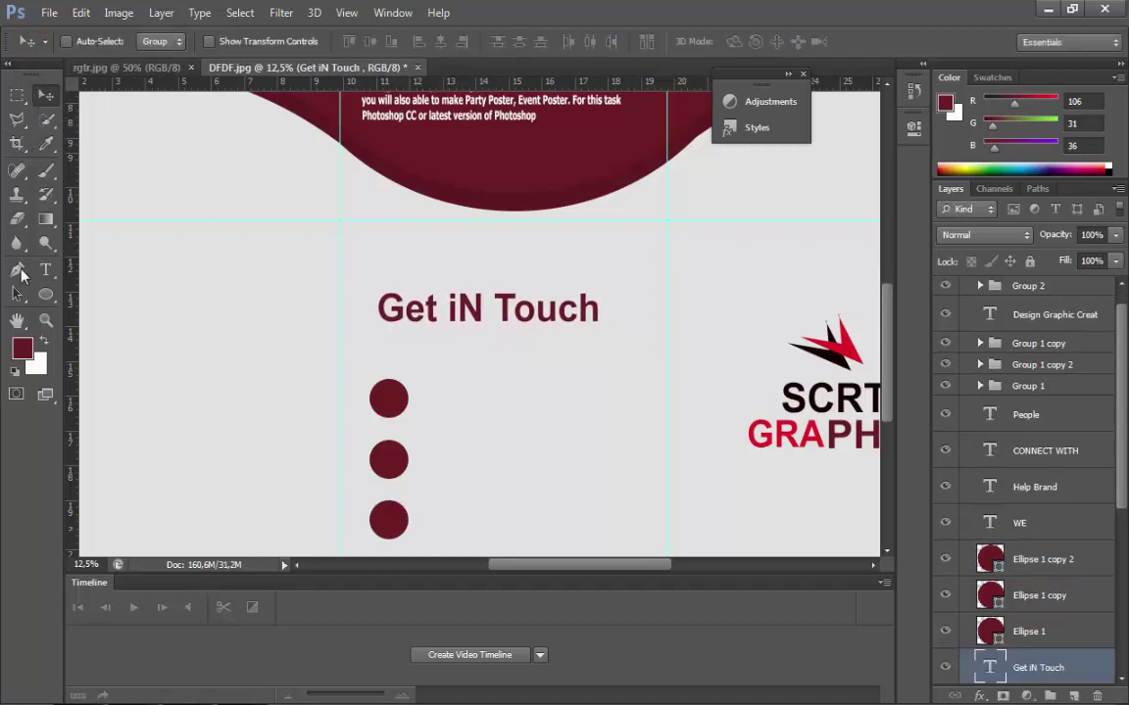
- Draw a thin dark red rectangle about 2208 px wide and 17 px high under the heading, aligning its left end with the heading's start
{"action": "left_click", "coordinate": [46, 295]}
{"action": "left_click", "coordinate": [100, 291]}
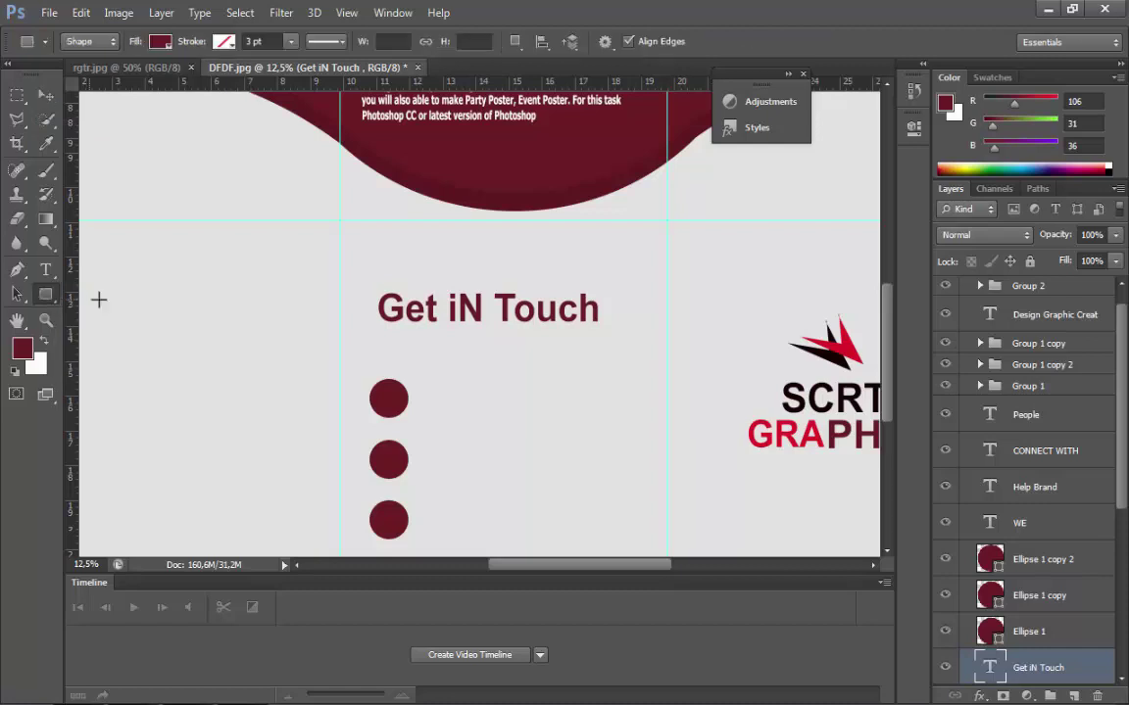
{"action": "left_click_drag", "start_coordinate": [630, 342], "coordinate": [385, 340]}
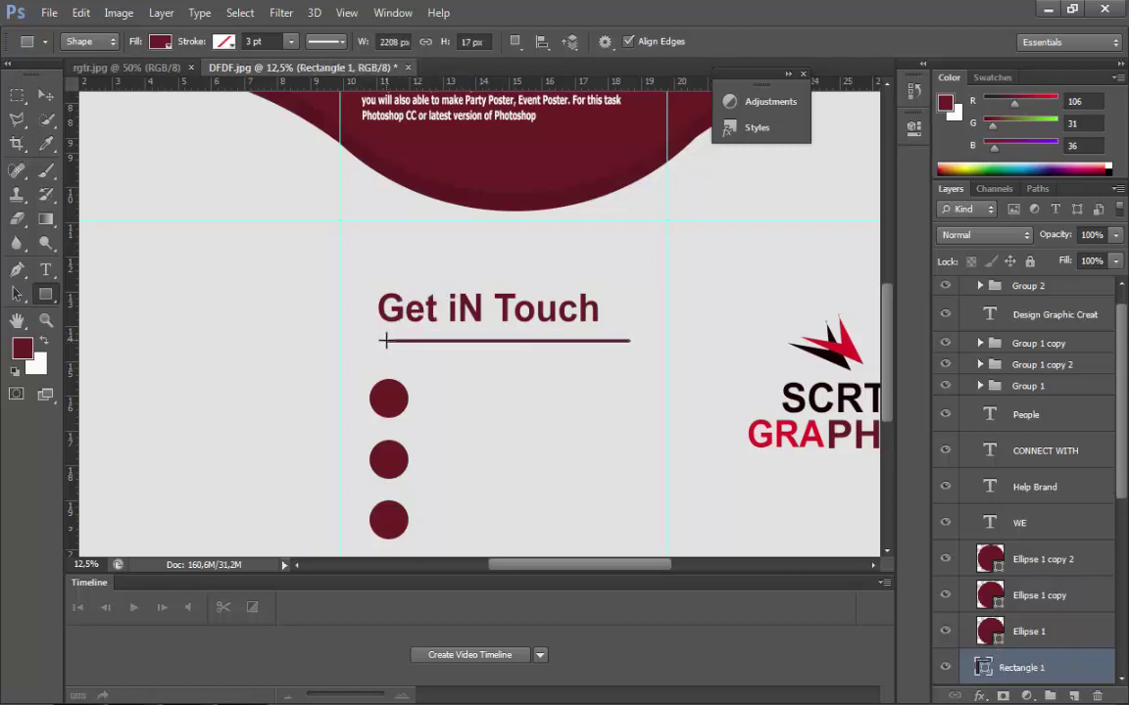
{"action": "left_click", "coordinate": [44, 97]}
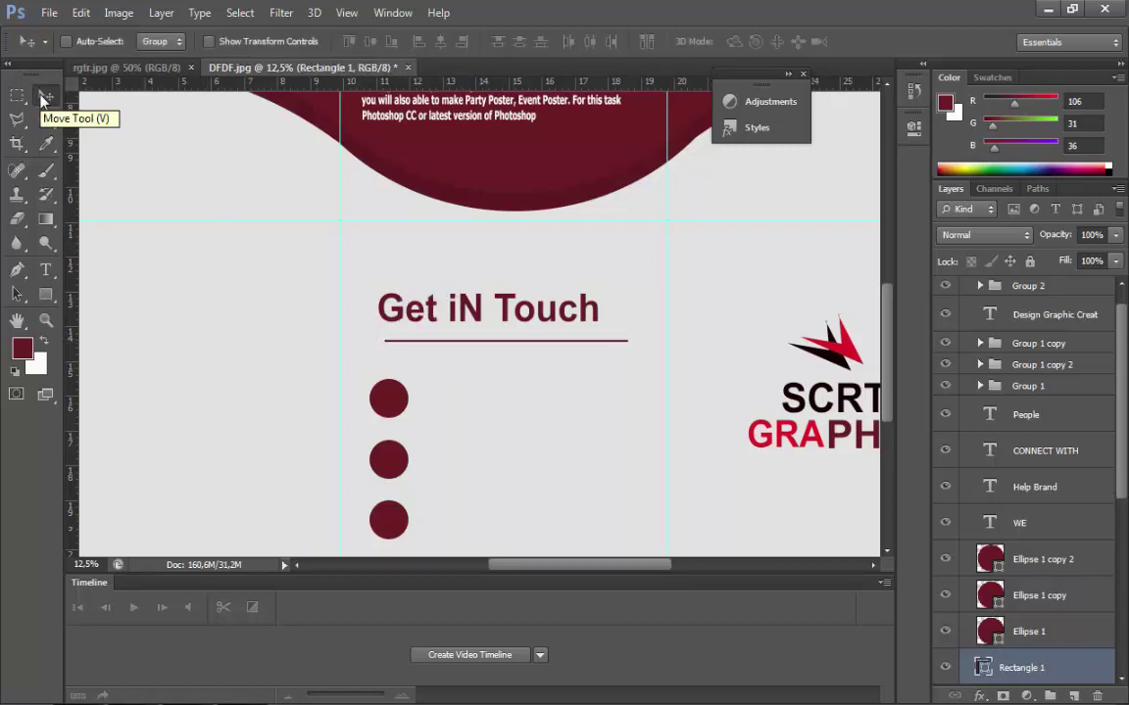
{"action": "scroll", "coordinate": [206, 236], "scroll_direction": "down", "scroll_amount": 2}
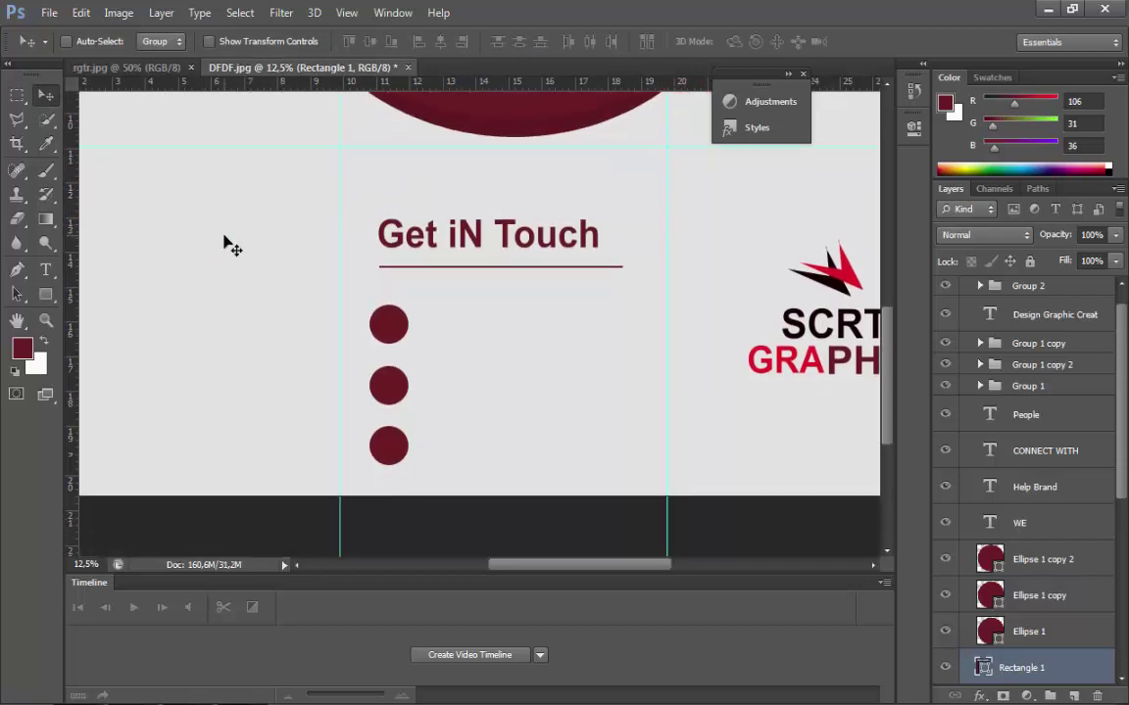
{"action": "scroll", "coordinate": [461, 299], "scroll_direction": "up", "scroll_amount": 8}
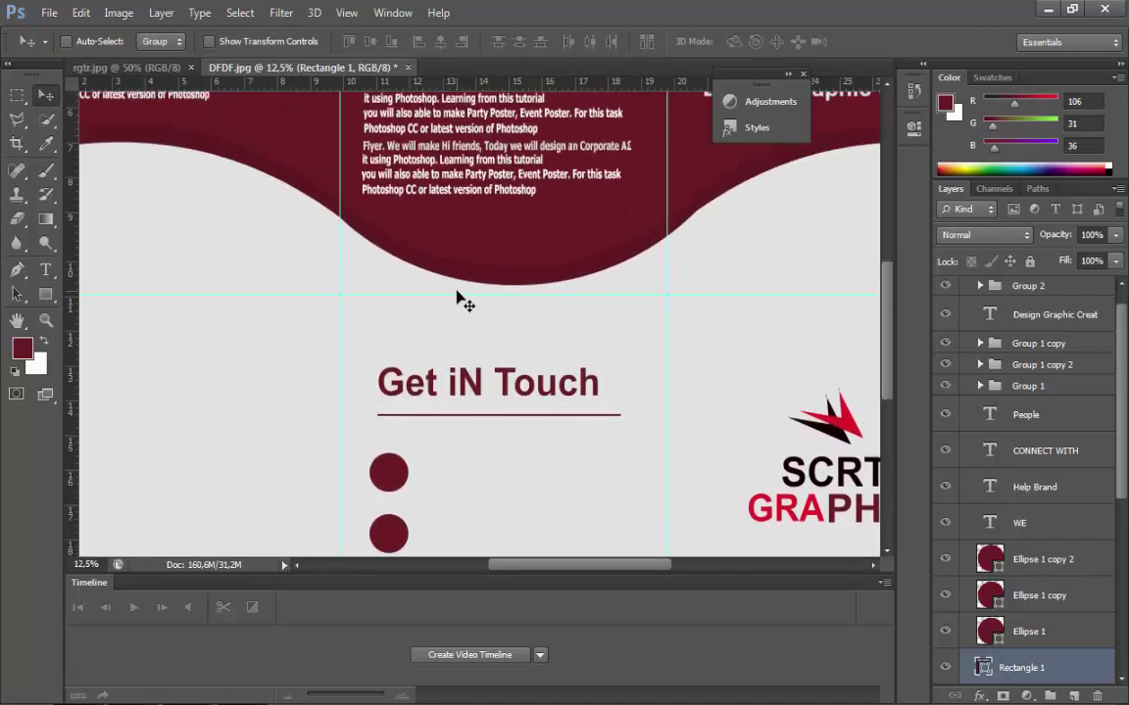
{"action": "scroll", "coordinate": [460, 299], "scroll_direction": "up", "scroll_amount": 1}
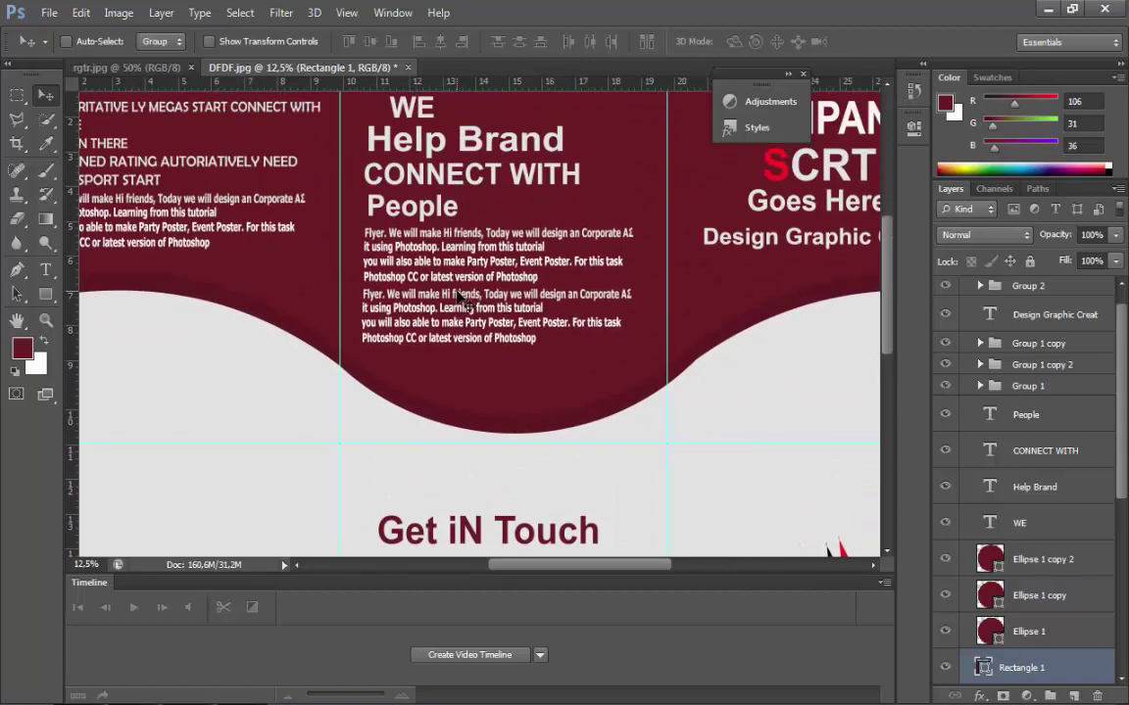
{"action": "scroll", "coordinate": [461, 299], "scroll_direction": "down", "scroll_amount": 4}
{"action": "scroll", "coordinate": [461, 299], "scroll_direction": "up", "scroll_amount": 4}
{"action": "scroll", "coordinate": [460, 299], "scroll_direction": "up", "scroll_amount": 2}
{"action": "scroll", "coordinate": [461, 299], "scroll_direction": "down", "scroll_amount": 9}
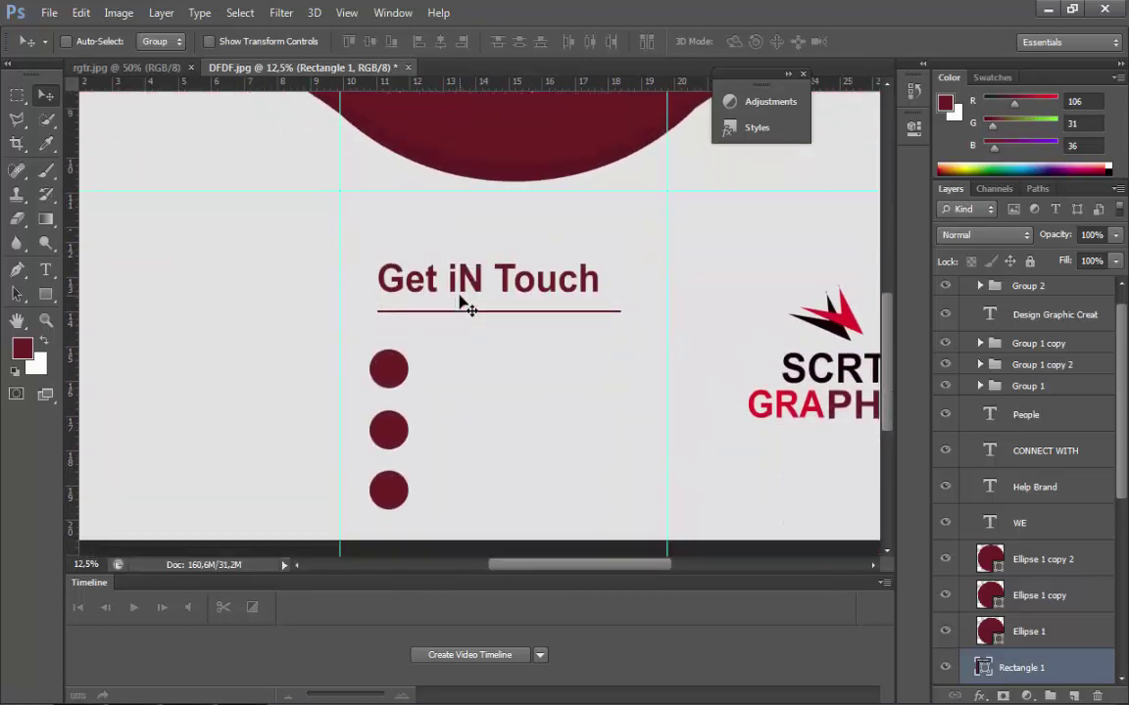
{"action": "scroll", "coordinate": [461, 303], "scroll_direction": "down", "scroll_amount": 3}
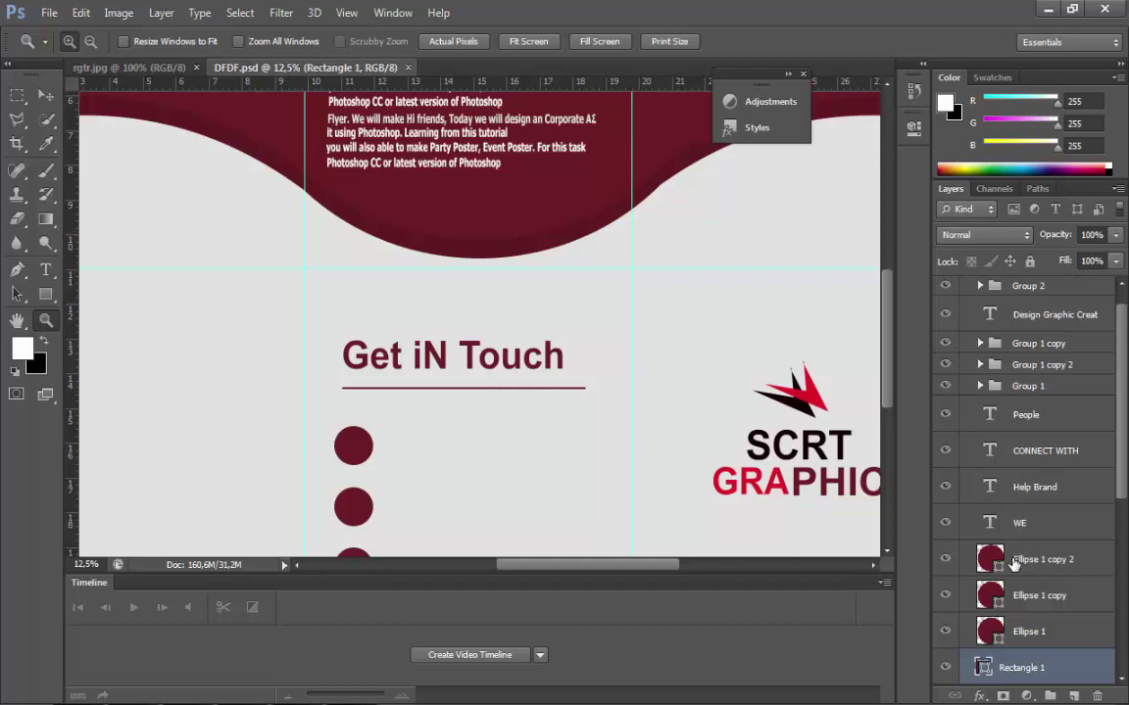
- Change the bottom circle's fill to a very pale pink with hue 356° and saturation 3%
{"action": "double_click", "coordinate": [1009, 558]}
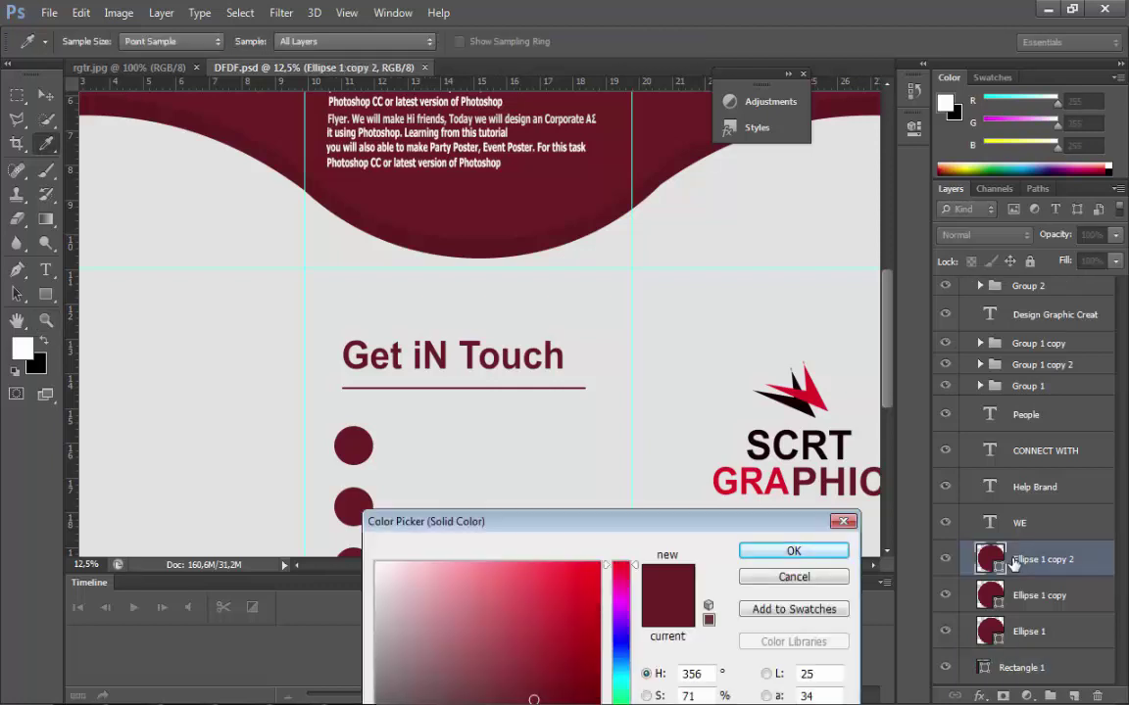
{"action": "left_click", "coordinate": [1014, 563]}
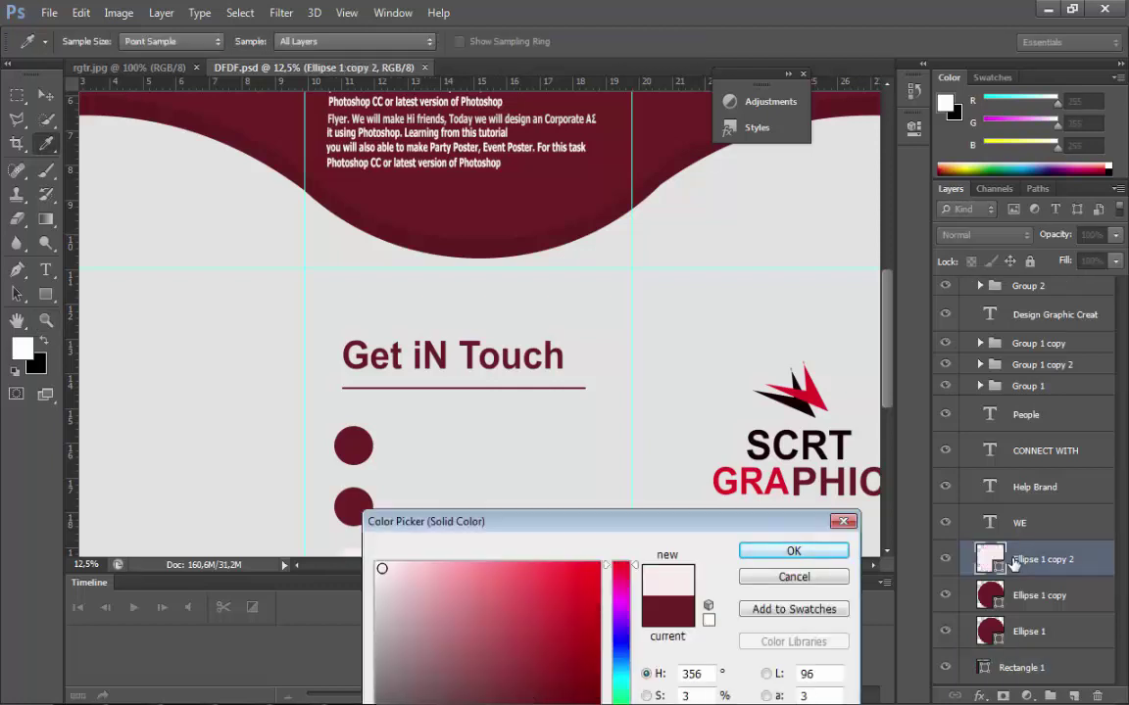
{"action": "key", "text": "Return"}
{"action": "key", "text": "z"}
- Change the middle circle's fill from dark red to a near-white tint
{"action": "double_click", "coordinate": [990, 594]}
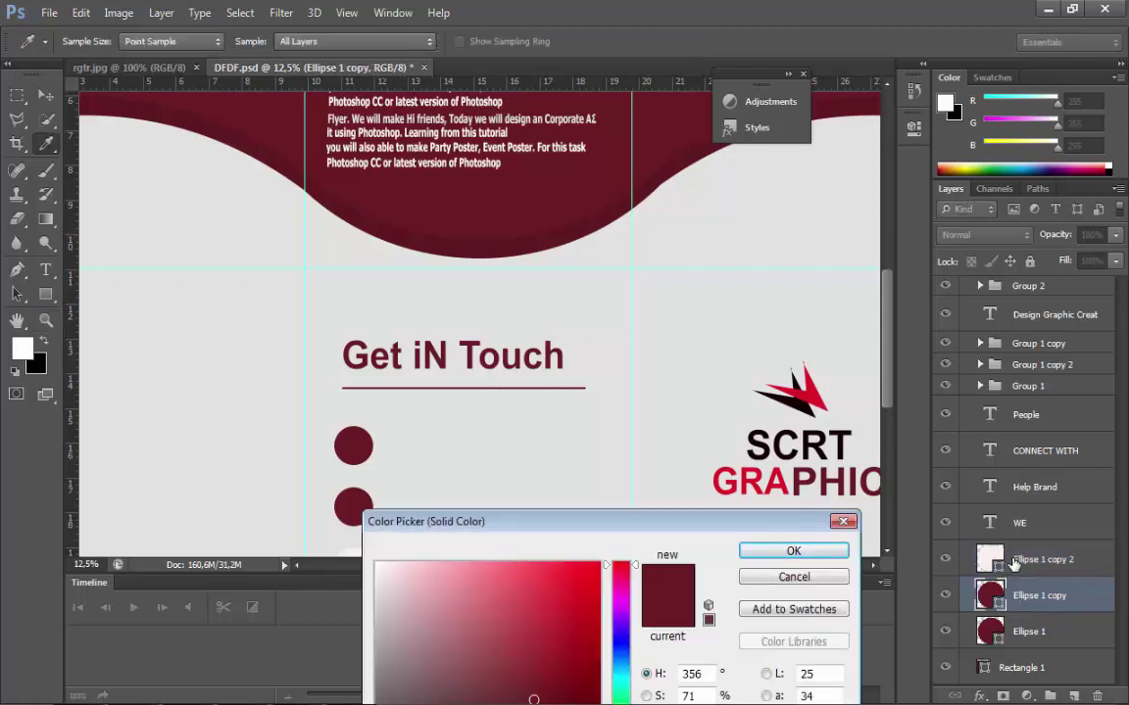
{"action": "left_click", "coordinate": [1014, 563]}
{"action": "key", "text": "Return"}
{"action": "key", "text": "z"}
{"action": "scroll", "coordinate": [1014, 566], "scroll_direction": "down", "scroll_amount": 3}
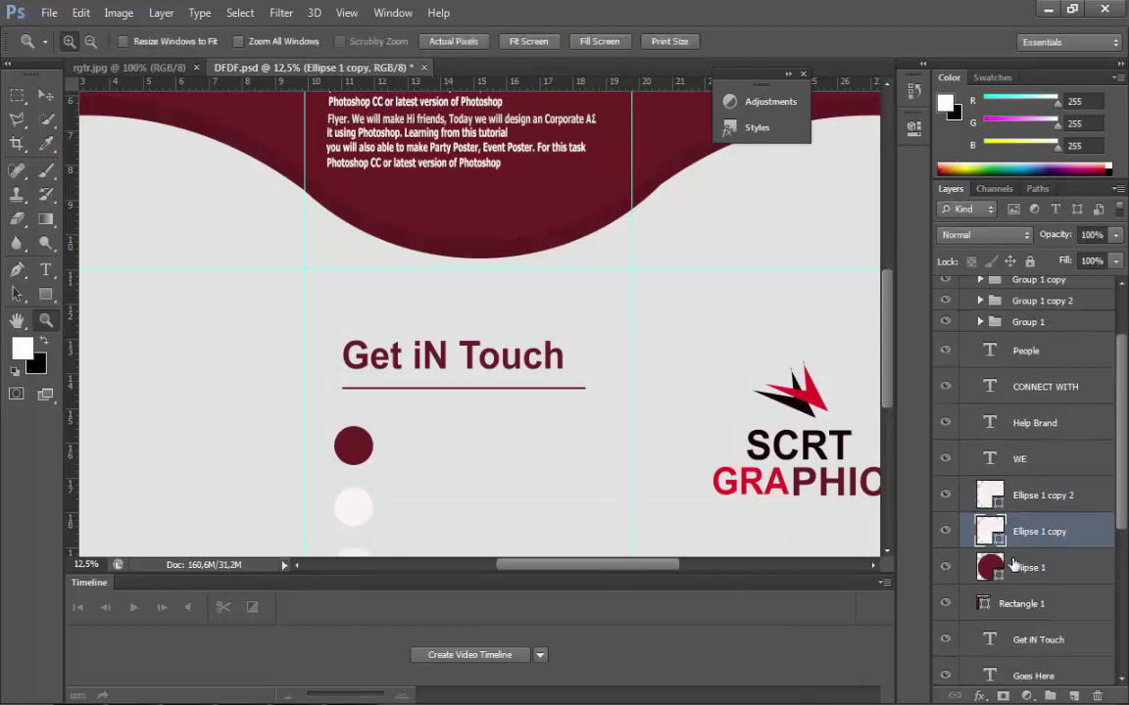
- Change the top circle's fill to a near-white with hue 0° and saturation 2%
{"action": "double_click", "coordinate": [1014, 563]}
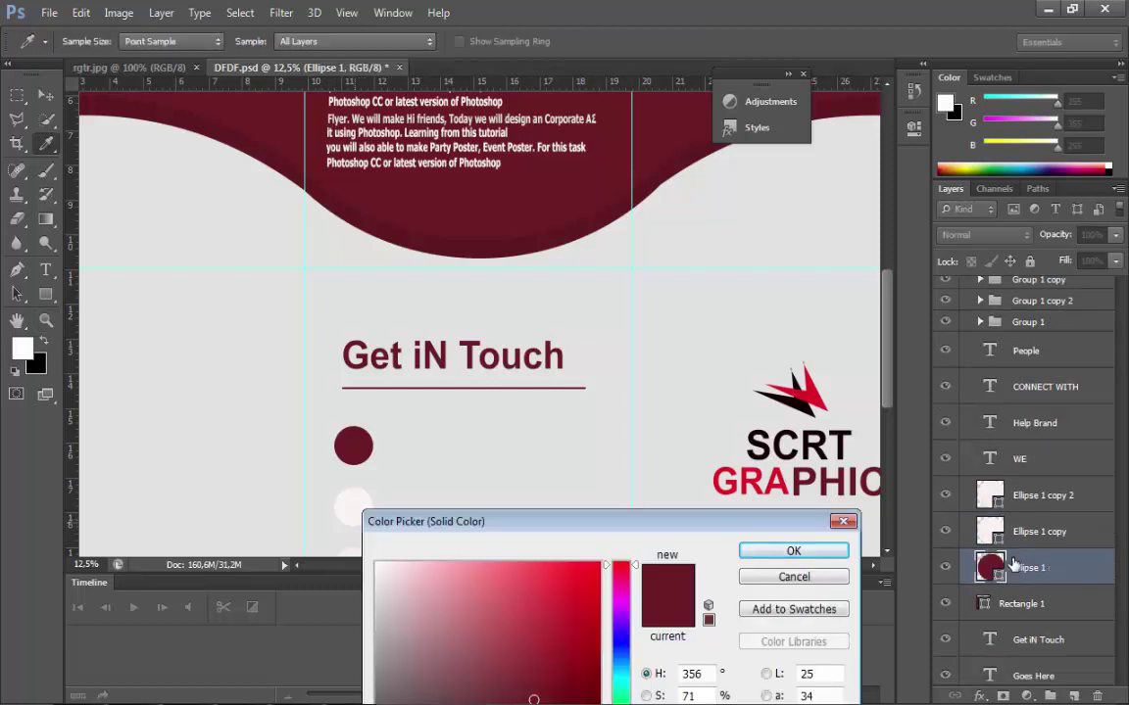
{"action": "left_click", "coordinate": [1014, 563]}
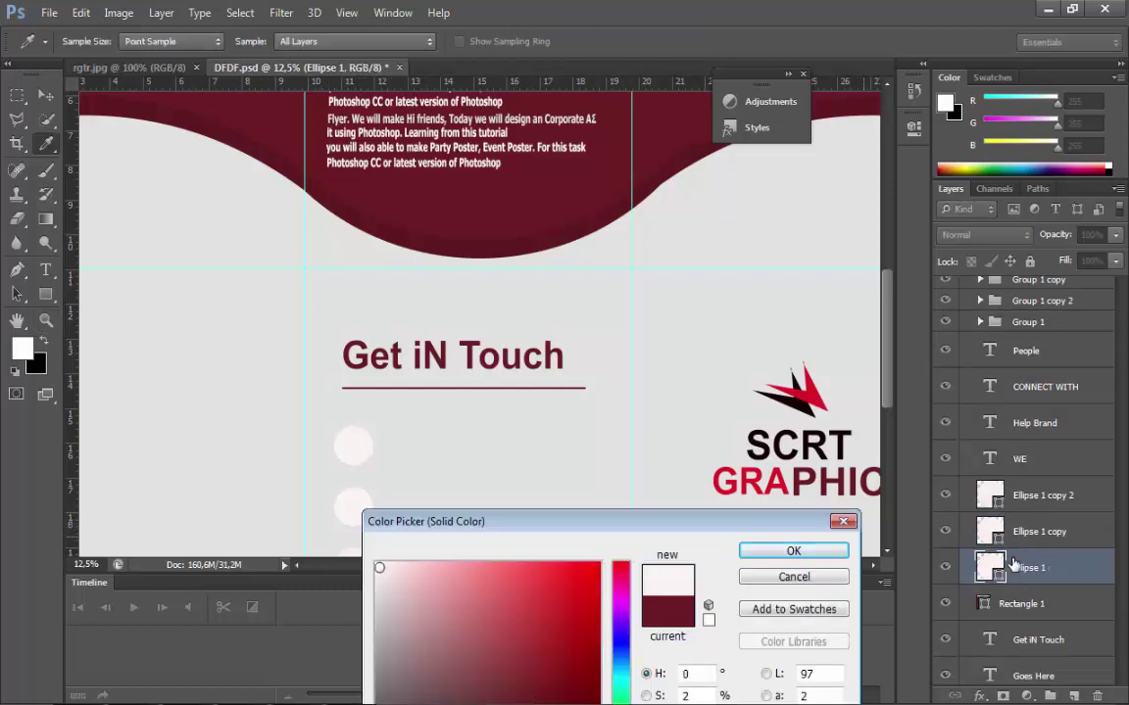
{"action": "key", "text": "Return"}
{"action": "key", "text": "z"}
{"action": "scroll", "coordinate": [1014, 565], "scroll_direction": "down", "scroll_amount": 5}
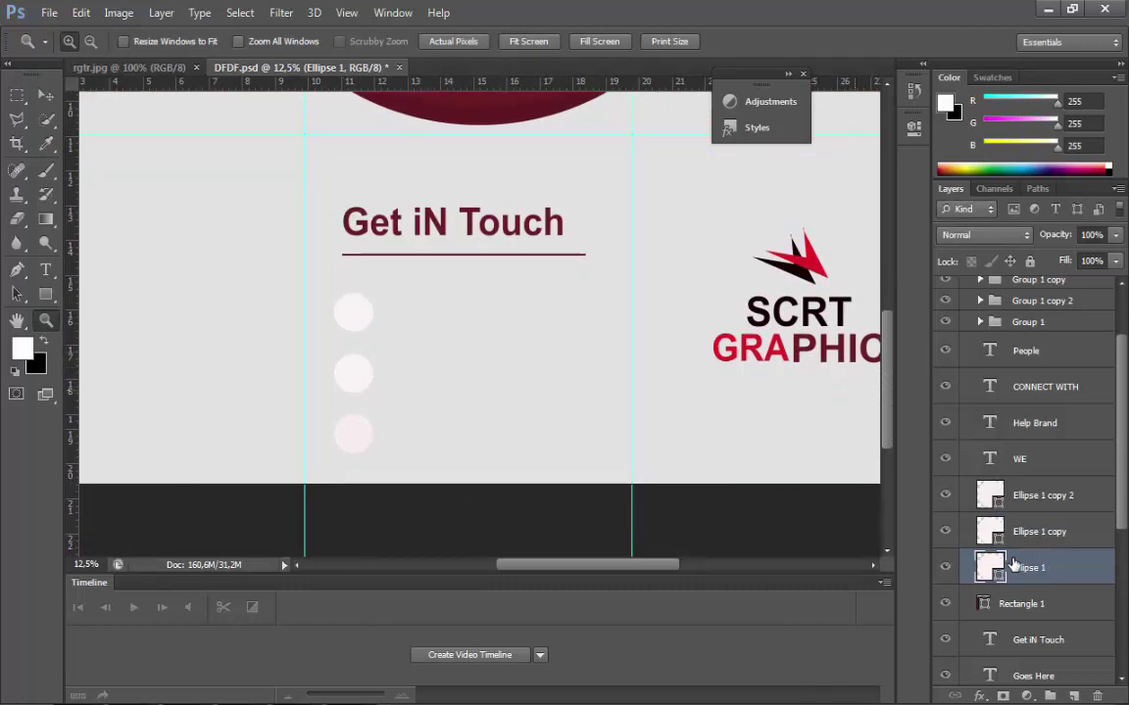
- Add a Multiply drop shadow to the top circle with 75% opacity, 30° angle, 5 px distance and 5 px size
{"action": "left_click", "coordinate": [980, 696]}
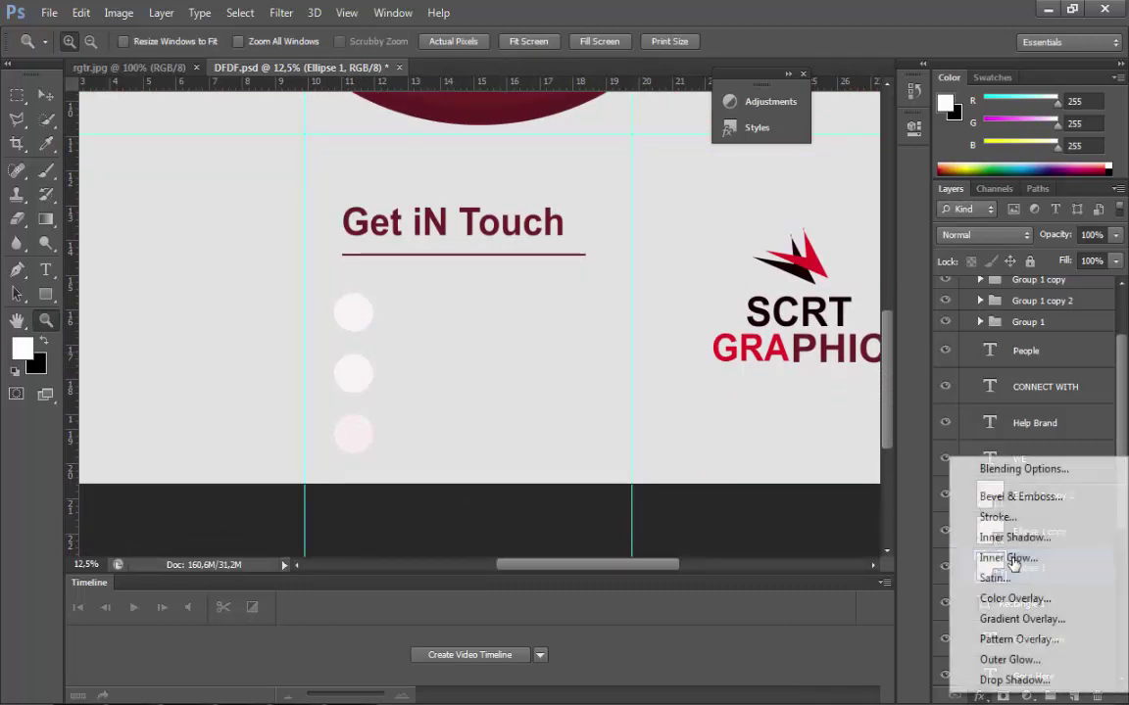
{"action": "left_click", "coordinate": [1014, 563]}
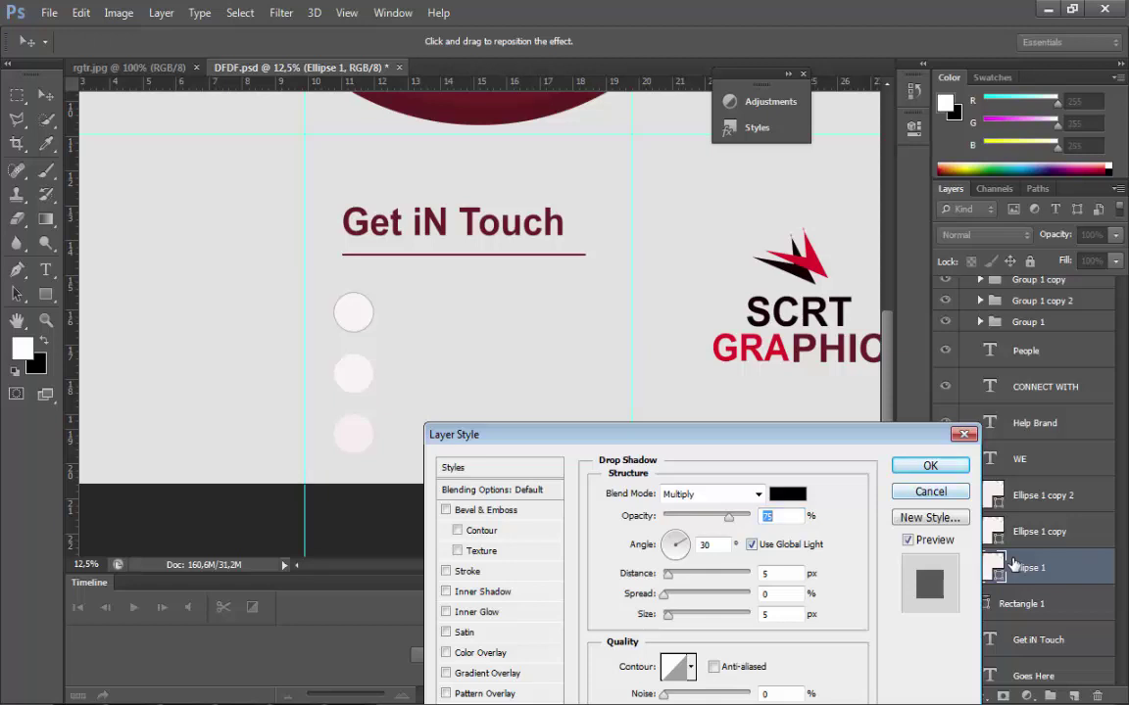
{"action": "key", "text": "Return"}
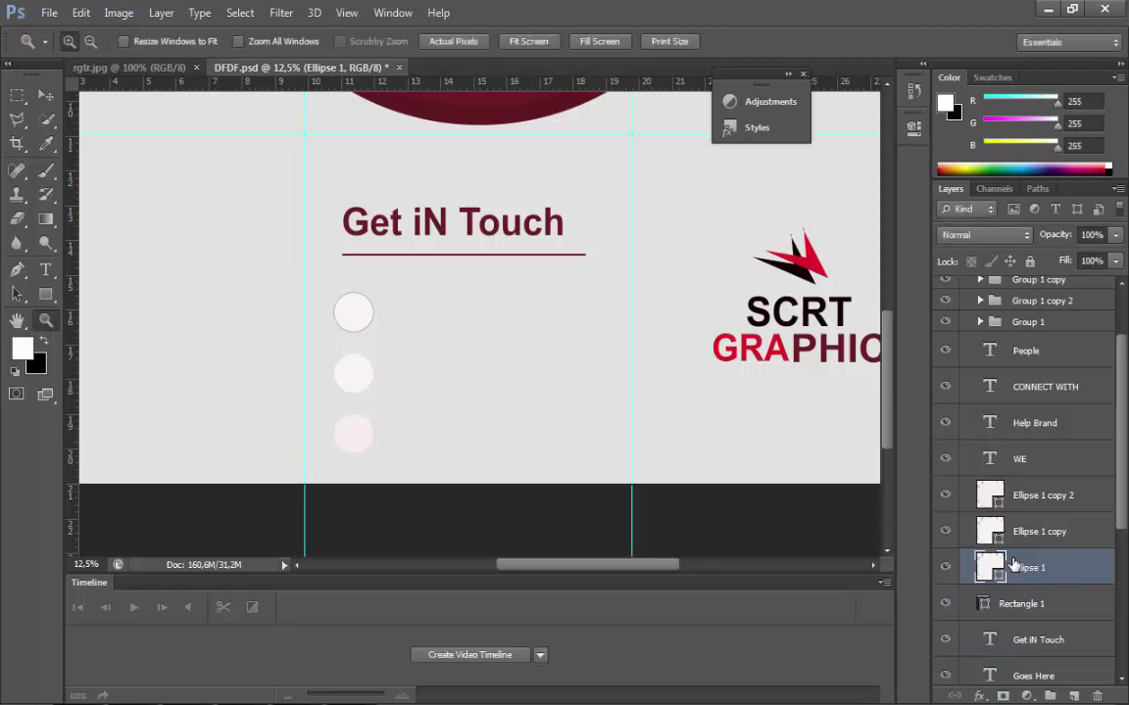
- Add a drop shadow to the middle circle with 75% opacity, 30° angle, 5 px distance and 5 px size
{"action": "key", "text": "alt+bracketright"}
{"action": "left_click", "coordinate": [978, 696]}
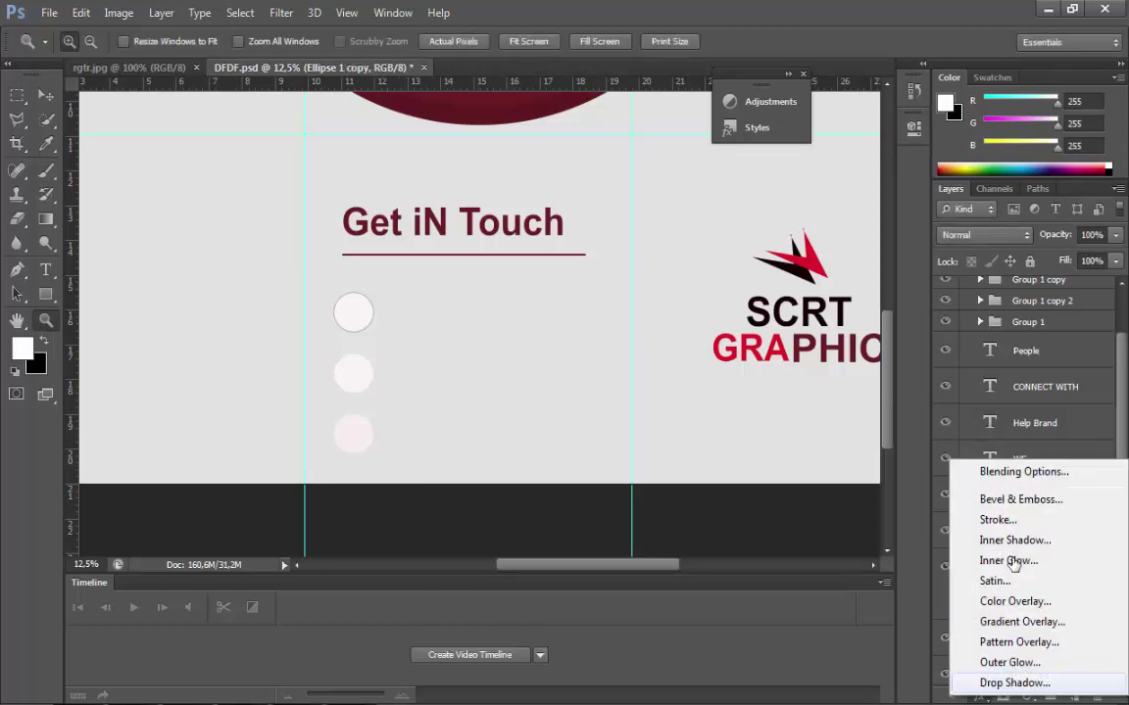
{"action": "left_click", "coordinate": [1014, 564]}
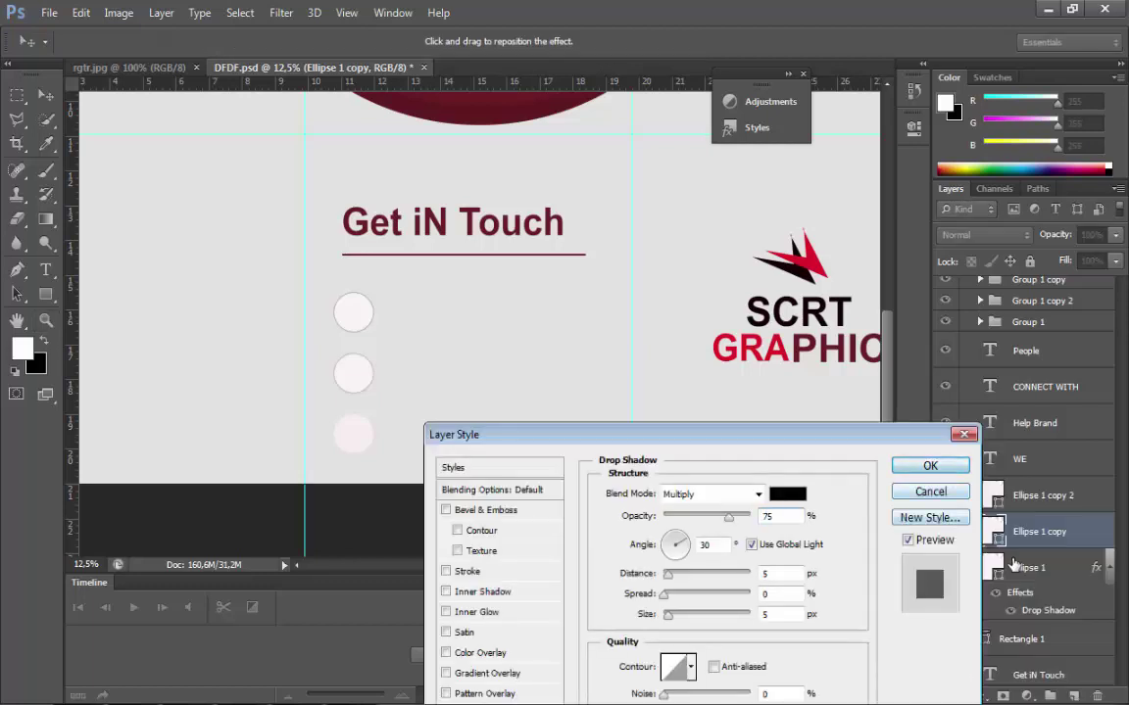
{"action": "key", "text": "Return"}
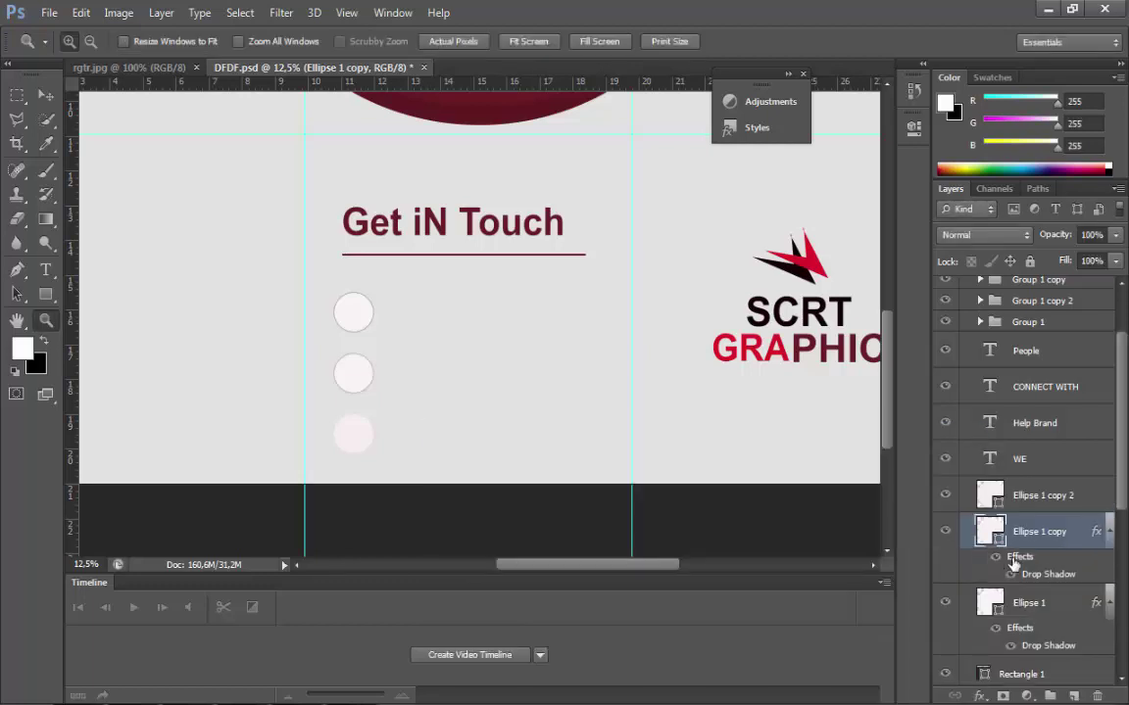
- Add the same drop shadow effect to the bottom circle
{"action": "key", "text": "alt+bracketright"}
{"action": "left_click", "coordinate": [978, 696]}
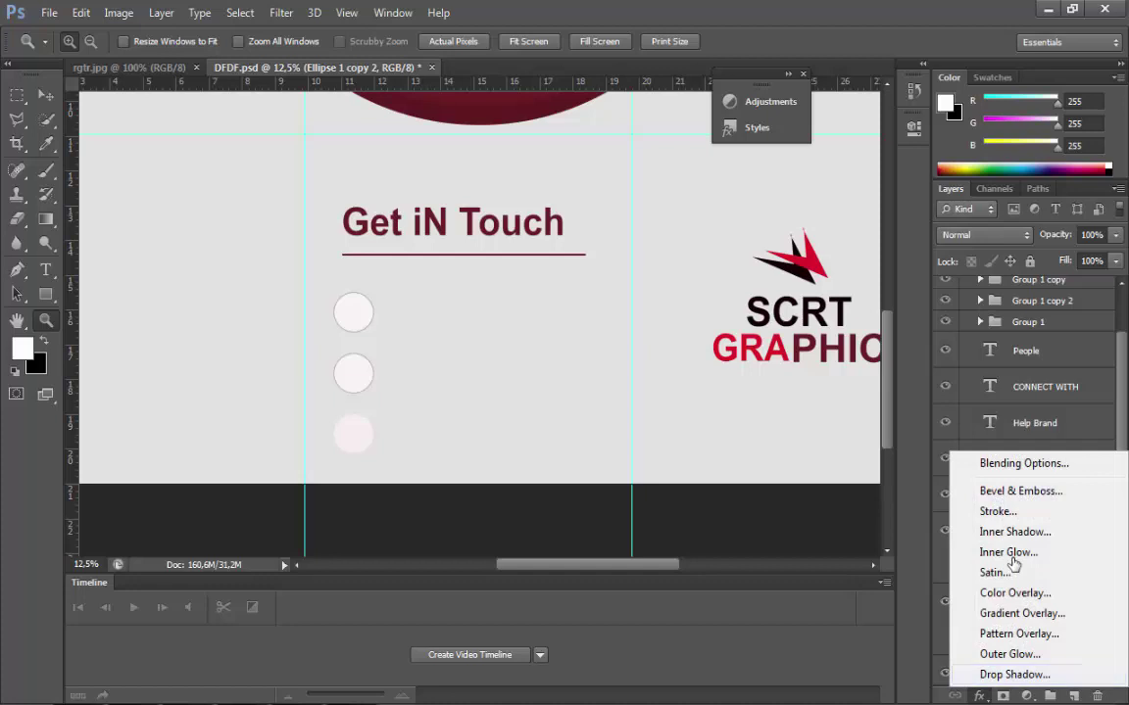
{"action": "left_click", "coordinate": [1014, 563]}
{"action": "key", "text": "Return"}
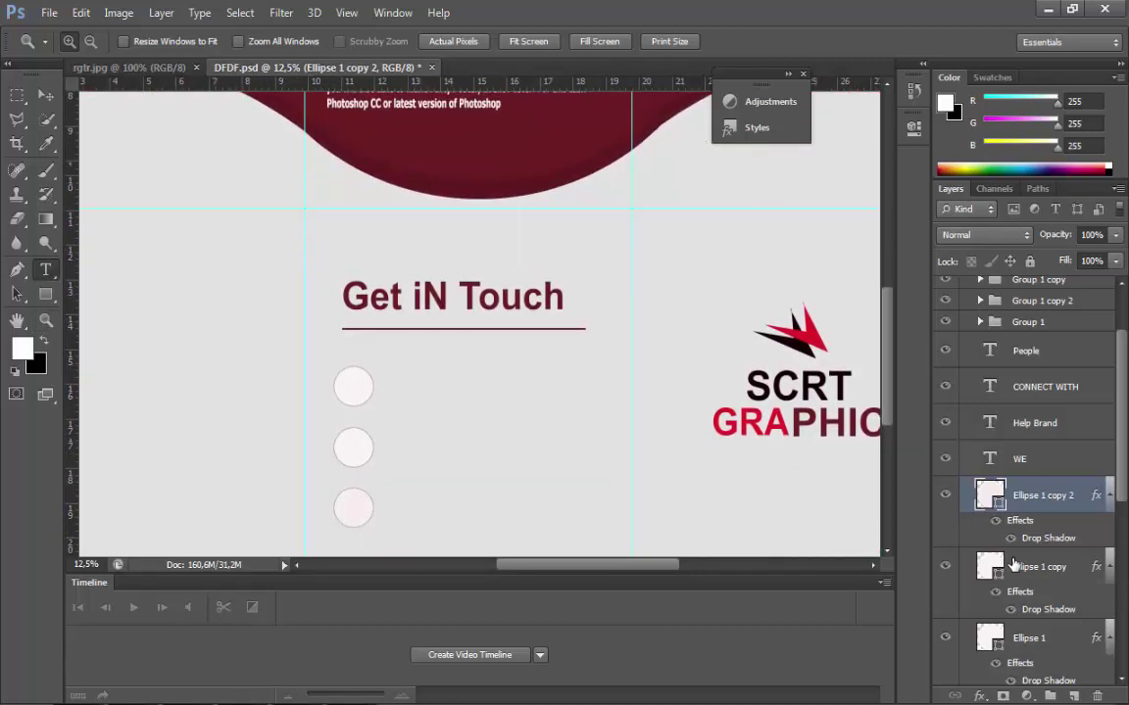
{"action": "key", "text": "t"}
{"action": "left_click", "coordinate": [468, 449]}
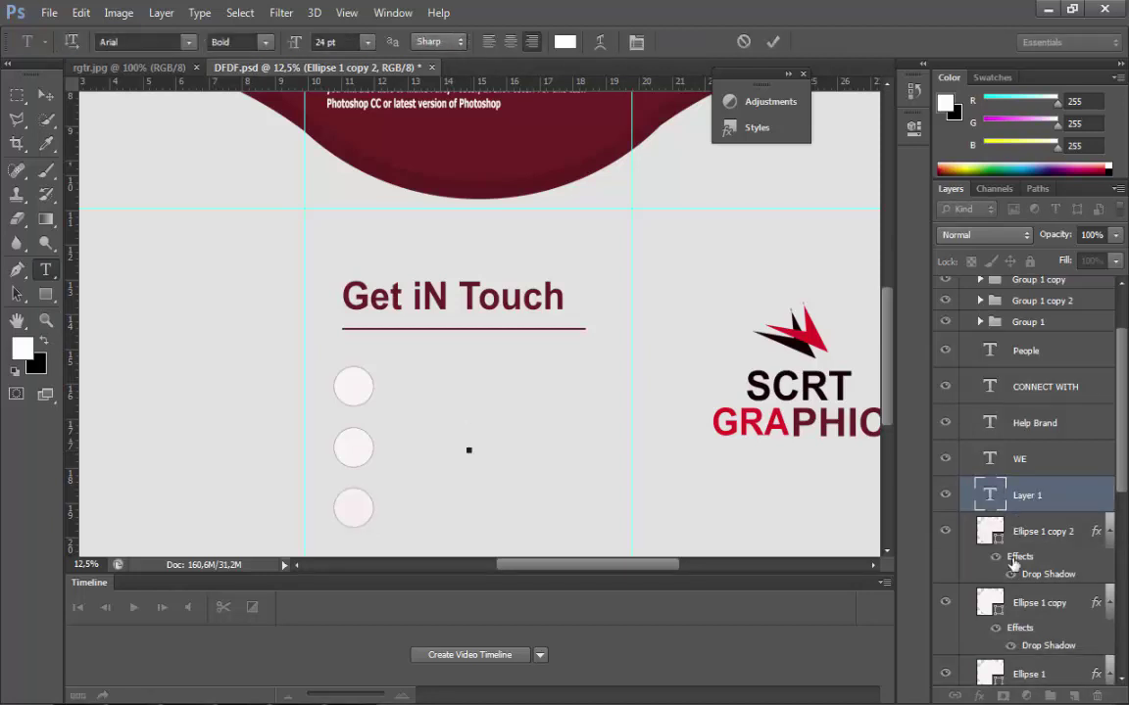
{"action": "scroll", "coordinate": [1014, 563], "scroll_direction": "up", "scroll_amount": 3}
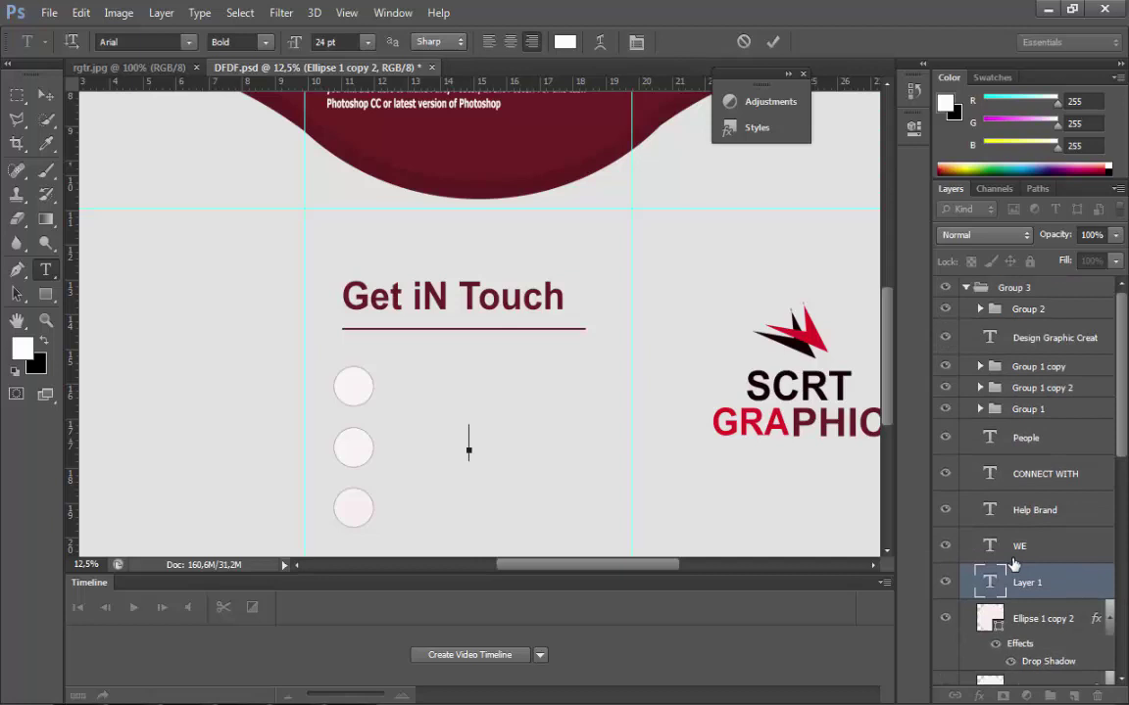
{"action": "key", "text": "Escape"}
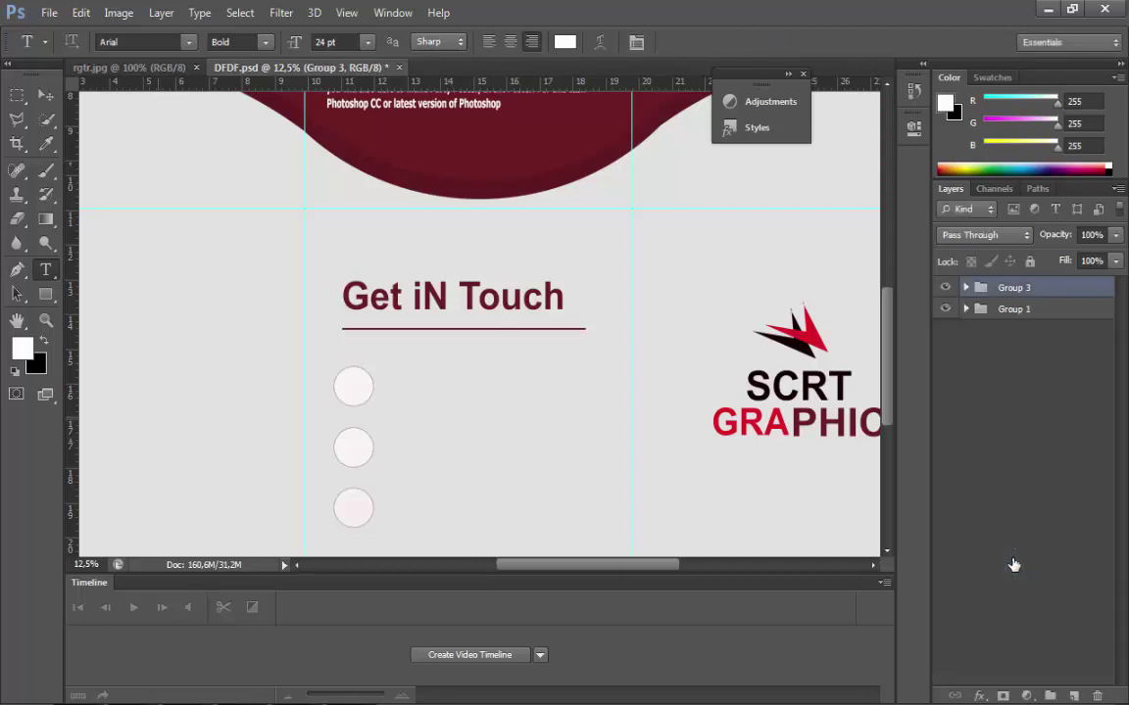
- Add a "+" as black 24 pt Arial Bold text beside the circles, on a layer above the groups
{"action": "left_click", "coordinate": [463, 417]}
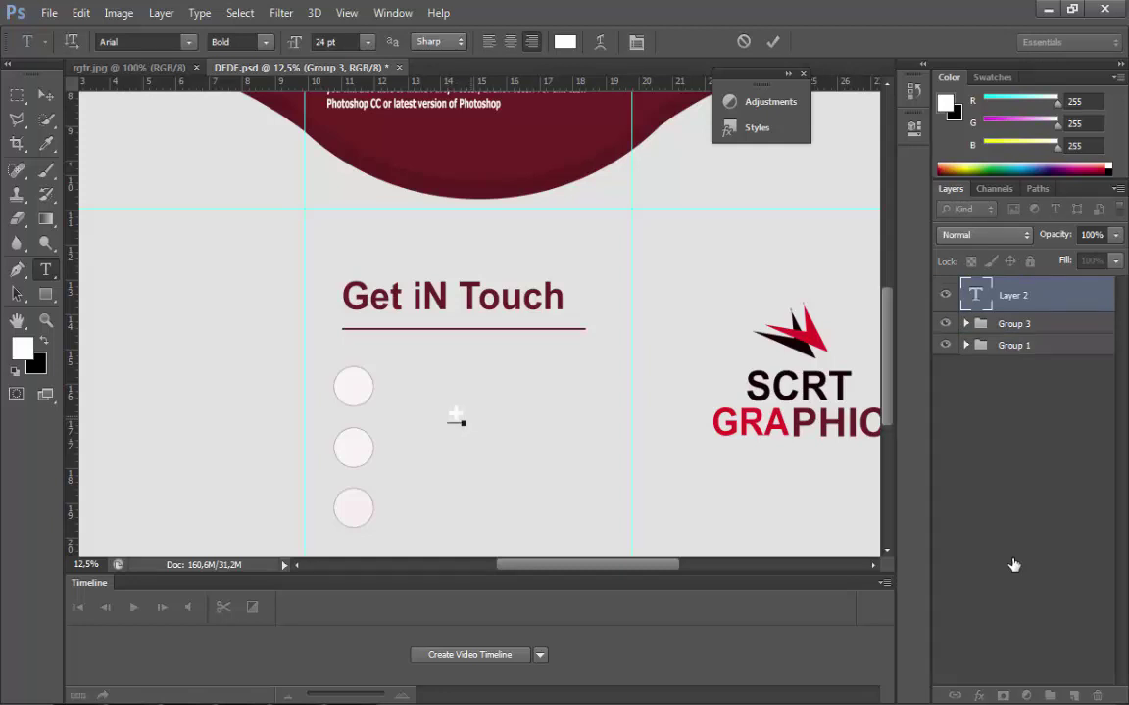
{"action": "key", "text": "ctrl+a"}
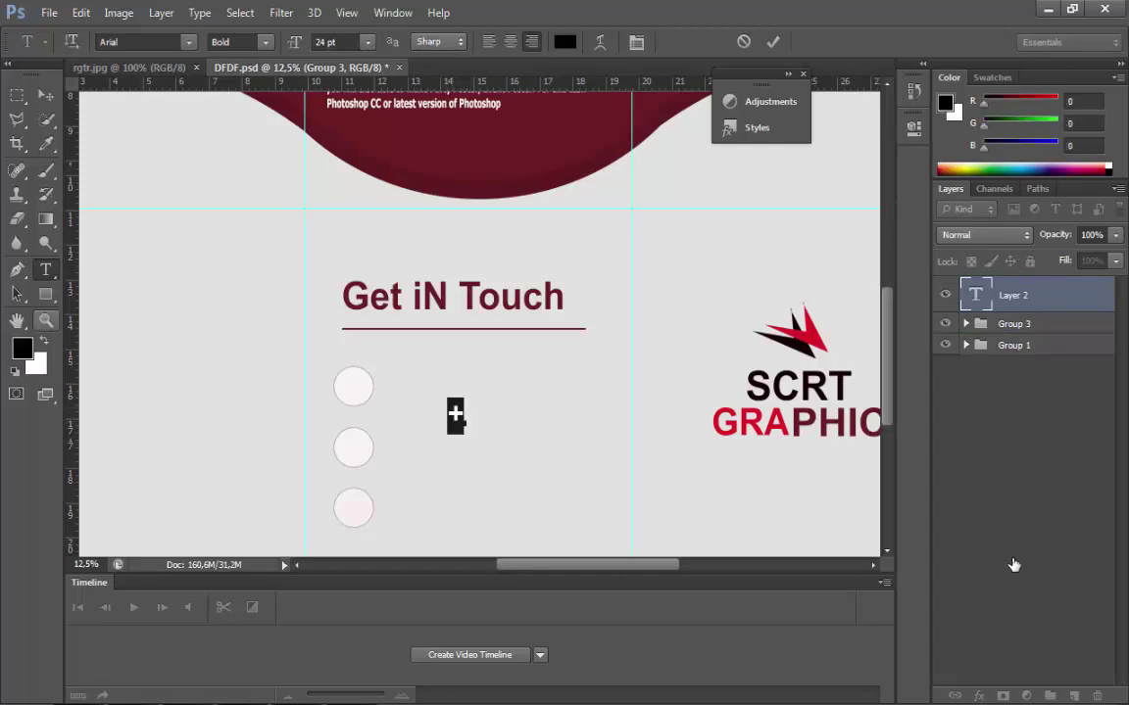
{"action": "key", "text": "ctrl+Return"}
- Move the "+" text up beside the top circle
{"action": "key", "text": "v"}
{"action": "key", "text": "shift+Left"}
{"action": "key", "text": "shift+Left"}
{"action": "key", "text": "shift+Left"}
{"action": "key", "text": "shift+Left"}
{"action": "key", "text": "shift+Left"}
{"action": "key", "text": "shift+Left"}
{"action": "key", "text": "shift+Left"}
{"action": "key", "text": "shift+Left"}
{"action": "key", "text": "shift+Left"}
{"action": "key", "text": "shift+Left"}
{"action": "key", "text": "shift+Left"}
{"action": "key", "text": "shift+Left"}
{"action": "key", "text": "shift+Left"}
{"action": "key", "text": "shift+Left"}
{"action": "key", "text": "shift+Left"}
{"action": "key", "text": "shift+Left"}
{"action": "key", "text": "shift+Left"}
{"action": "key", "text": "shift+Left"}
{"action": "key", "text": "shift+Left"}
{"action": "key", "text": "shift+Left"}
{"action": "key", "text": "shift+Up"}
{"action": "key", "text": "shift+Up"}
{"action": "key", "text": "shift+Up"}
{"action": "key", "text": "shift+Up"}
{"action": "key", "text": "shift+Up"}
{"action": "key", "text": "shift+Up"}
{"action": "key", "text": "shift+Up"}
{"action": "key", "text": "shift+Up"}
{"action": "key", "text": "shift+Up"}
{"action": "key", "text": "shift+Up"}
{"action": "key", "text": "shift+Up"}
{"action": "key", "text": "shift+Up"}
{"action": "key", "text": "shift+Up"}
{"action": "key", "text": "shift+Up"}
{"action": "key", "text": "shift+Up"}
{"action": "key", "text": "shift+Up"}
{"action": "key", "text": "shift+Up"}
{"action": "key", "text": "shift+Up"}
{"action": "key", "text": "shift+Up"}
{"action": "key", "text": "shift+Up"}
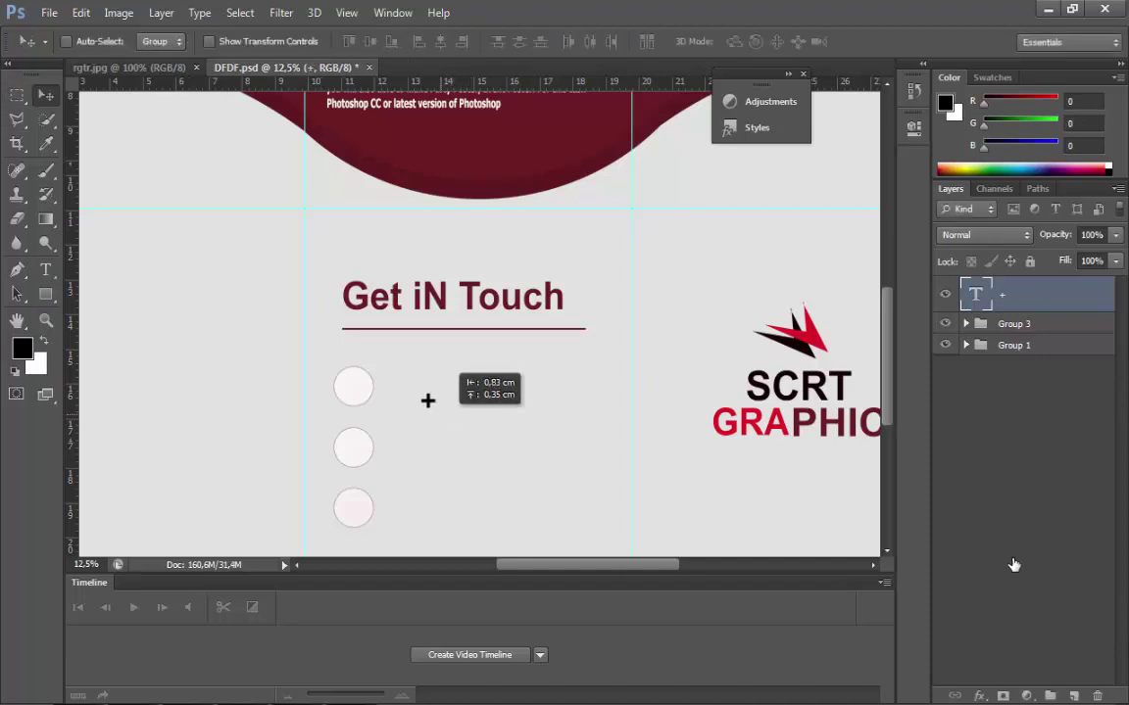
{"action": "key", "text": "t"}
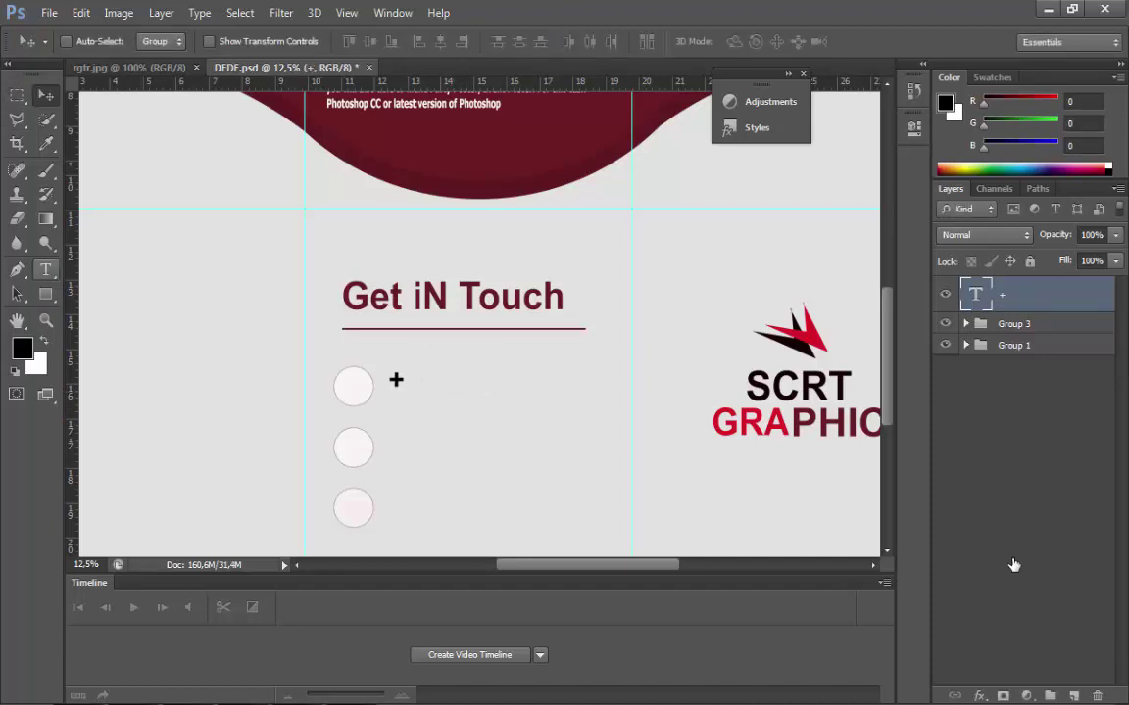
{"action": "key", "text": "v"}
- Scale the "+" down to about 70% width and 61% height with Free Transform
{"action": "key", "text": "z"}
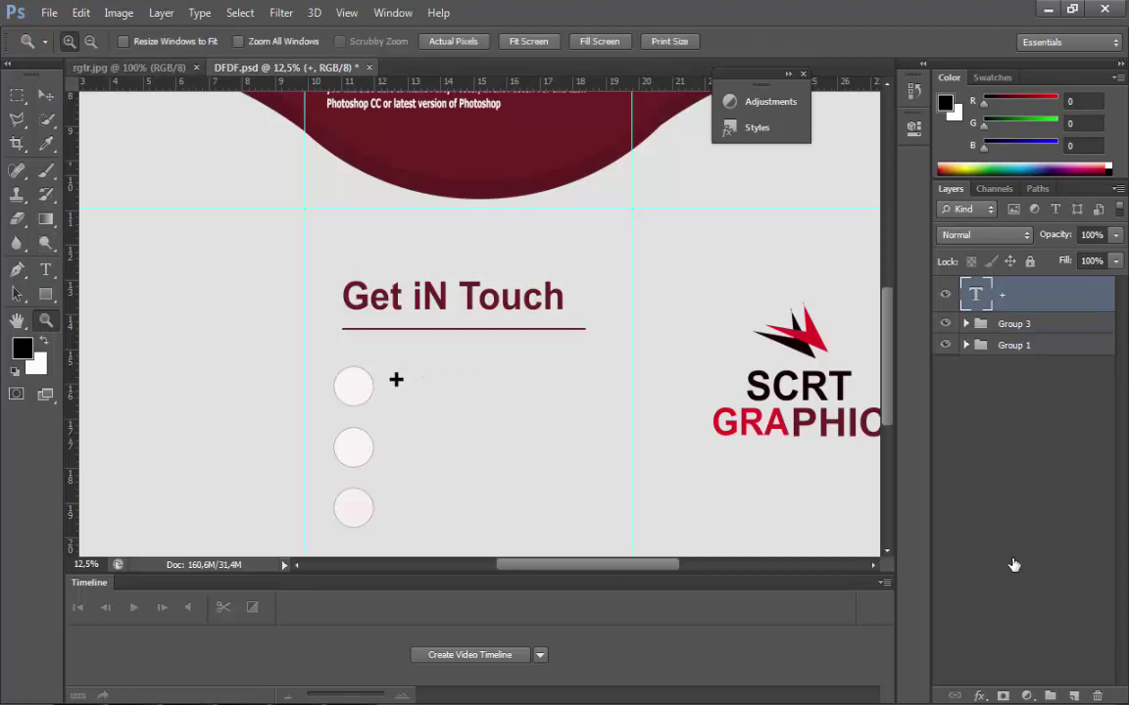
{"action": "key", "text": "ctrl+minus"}
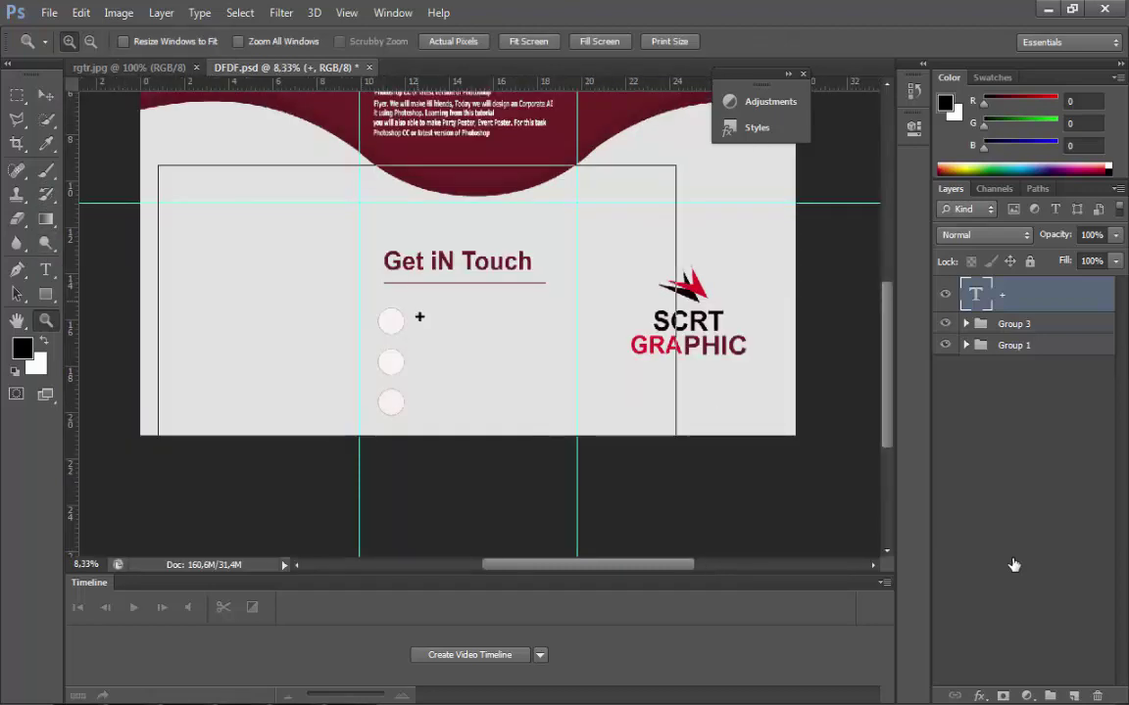
{"action": "key", "text": "ctrl+plus"}
{"action": "key", "text": "ctrl+plus"}
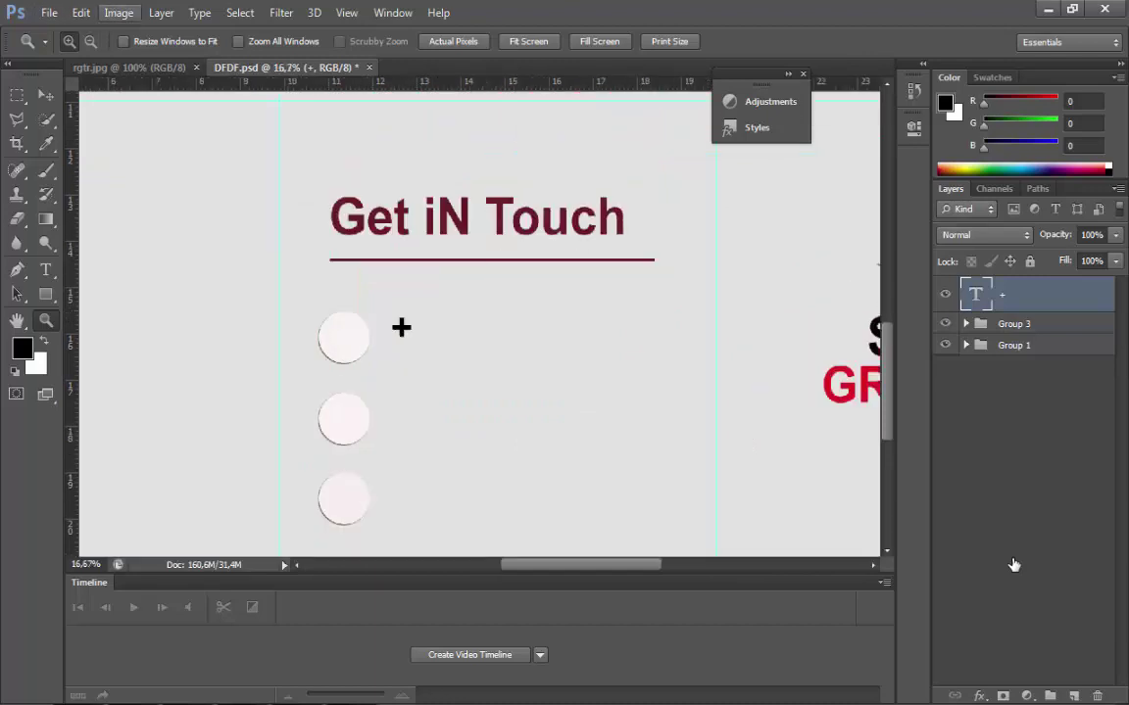
{"action": "key", "text": "e"}
{"action": "key", "text": "Down"}
{"action": "key", "text": "Down"}
{"action": "key", "text": "Down"}
{"action": "key", "text": "Down"}
{"action": "key", "text": "Return"}
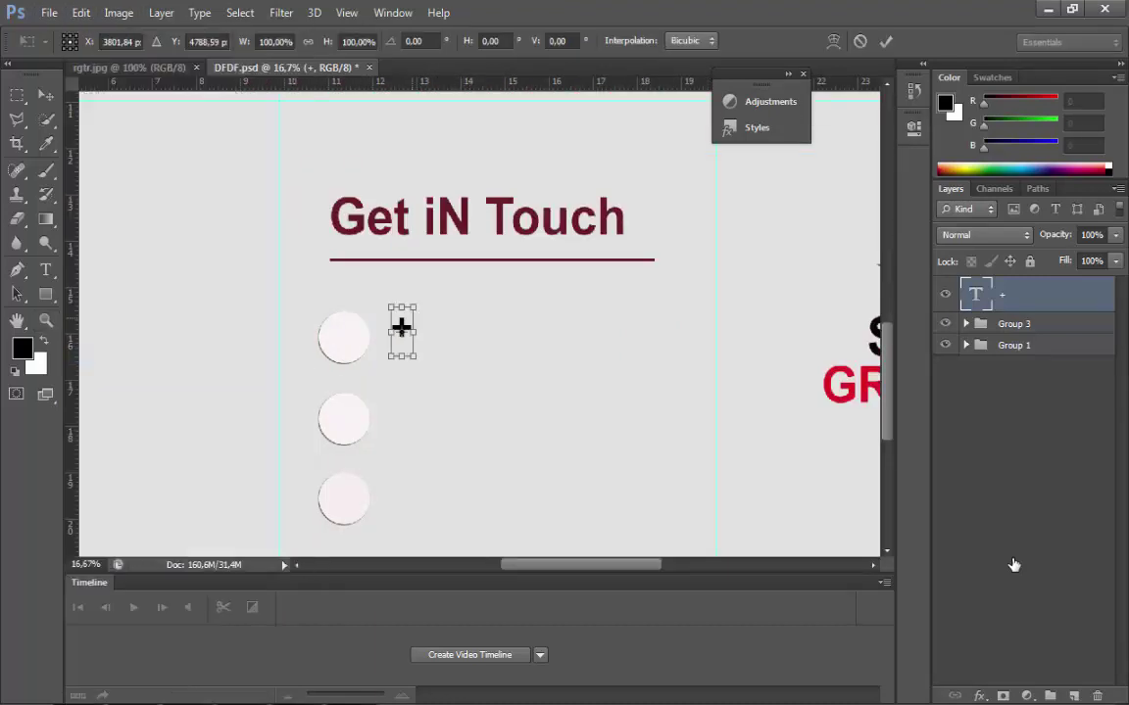
{"action": "left_click_drag", "start_coordinate": [416, 357], "coordinate": [409, 339]}
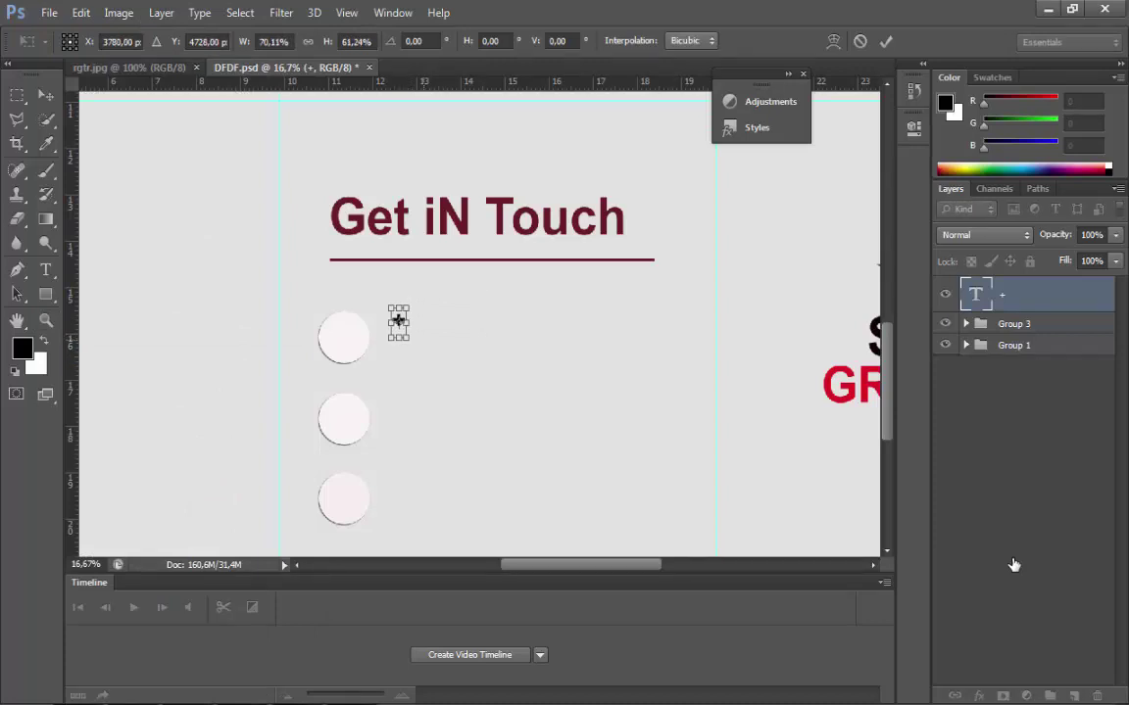
{"action": "key", "text": "Return"}
{"action": "key", "text": "z"}
- Narrow the "+" to 87.5% of its width, keeping its height at 100%, with Free Transform
{"action": "key", "text": "alt+e"}
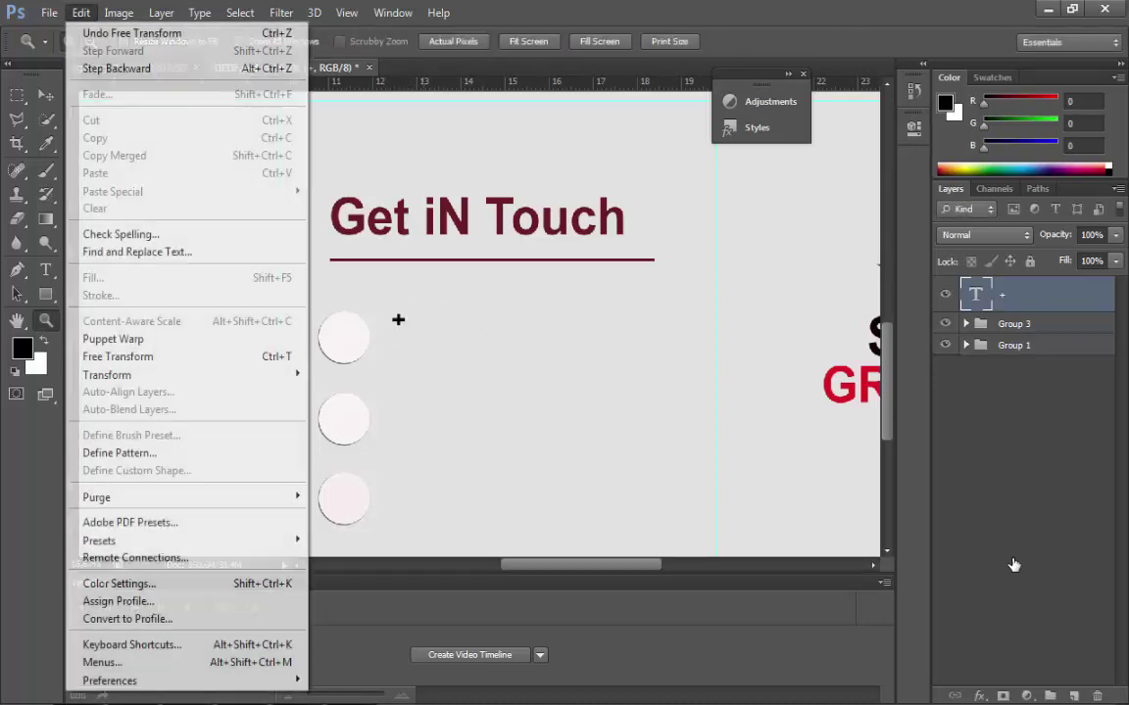
{"action": "key", "text": "Down"}
{"action": "key", "text": "Down"}
{"action": "key", "text": "Down"}
{"action": "key", "text": "Down"}
{"action": "key", "text": "Down"}
{"action": "key", "text": "Return"}
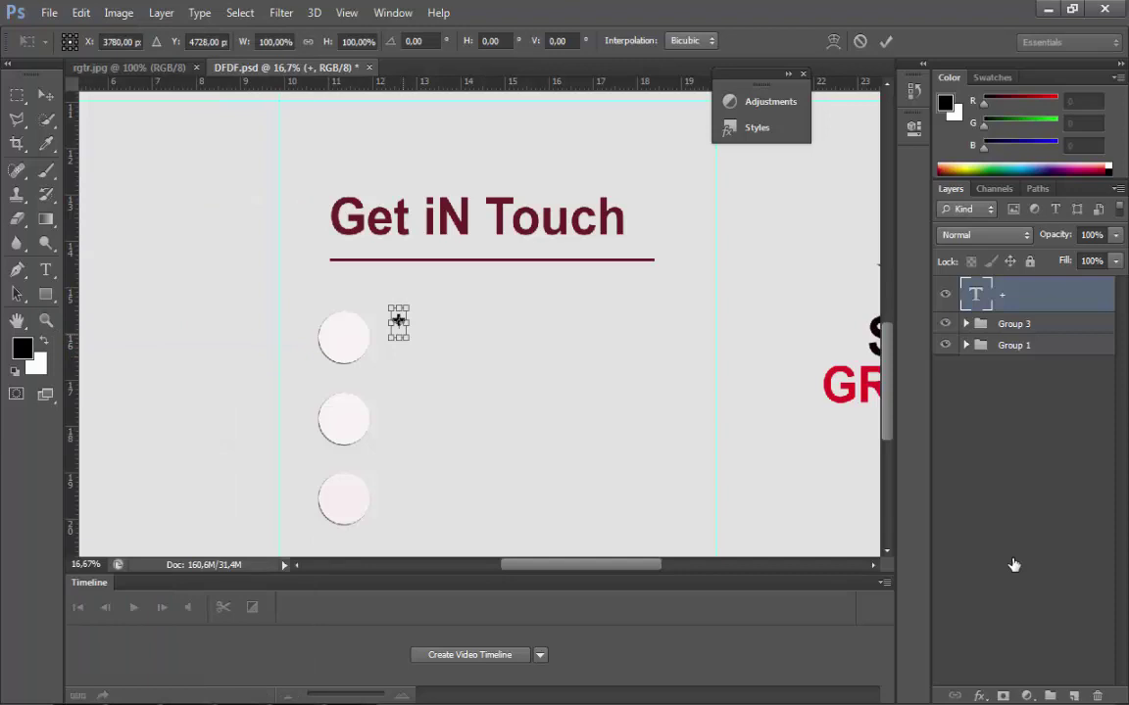
{"action": "left_click_drag", "start_coordinate": [409, 323], "coordinate": [407, 322]}
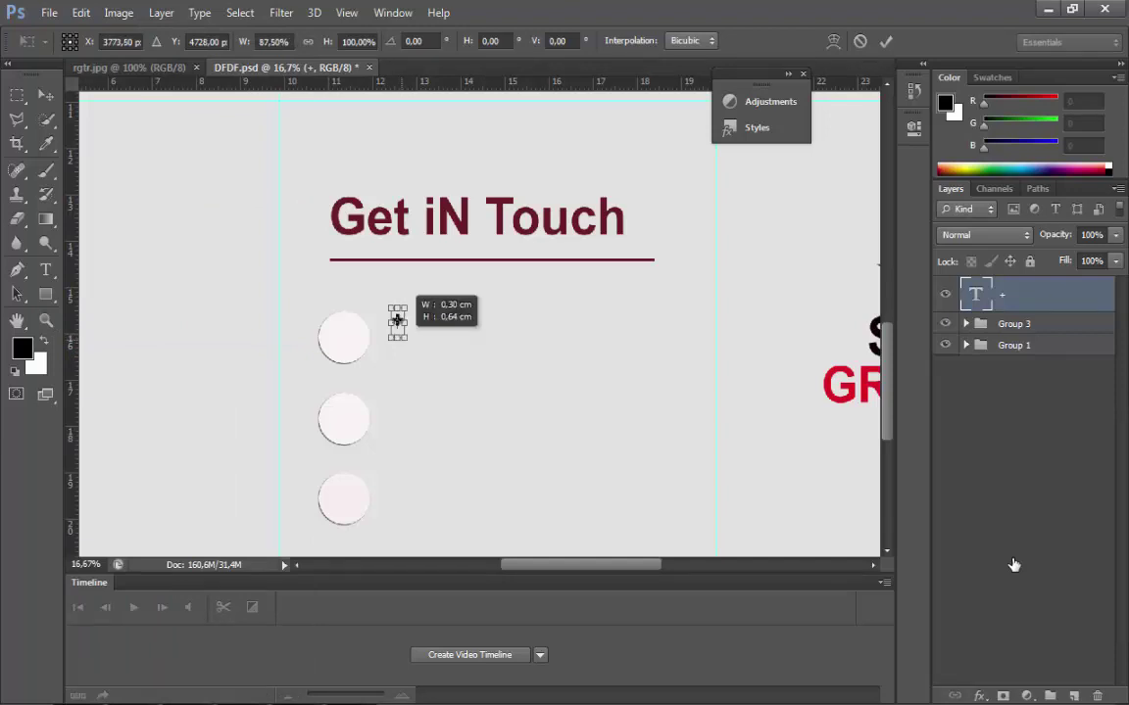
{"action": "key", "text": "Return"}
{"action": "key", "text": "z"}
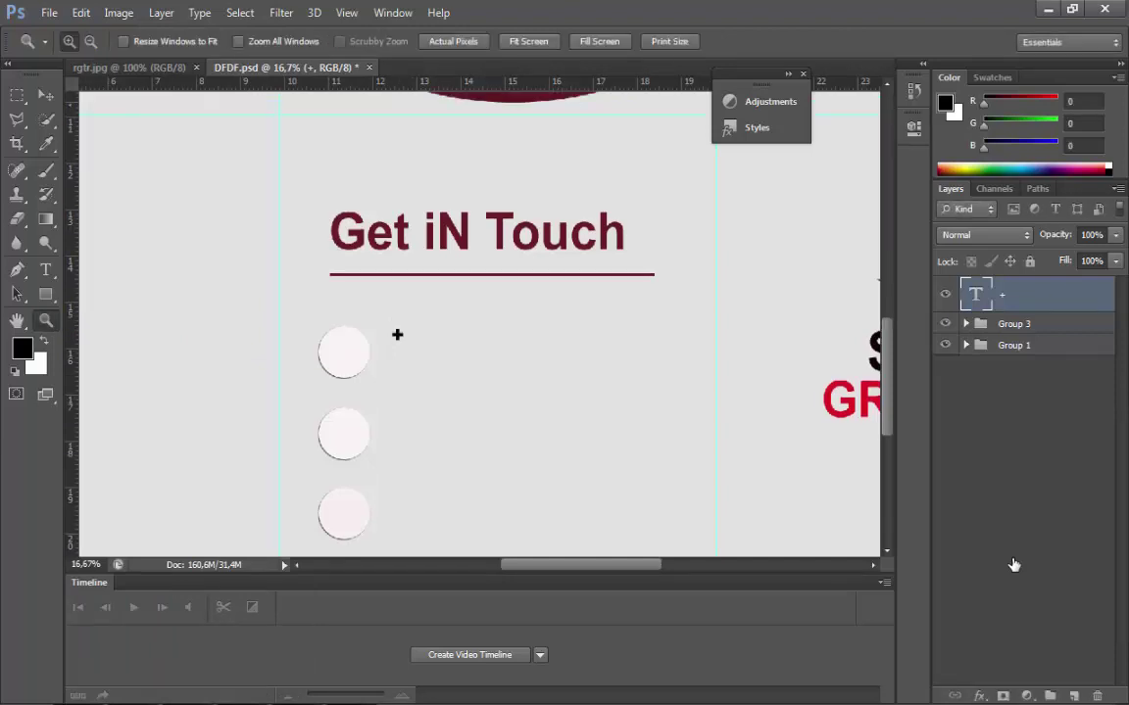
- Nudge the "+" slightly down and closer to the top circle
{"action": "key", "text": "v"}
{"action": "key", "text": "Down"}
{"action": "key", "text": "Down"}
{"action": "key", "text": "Down"}
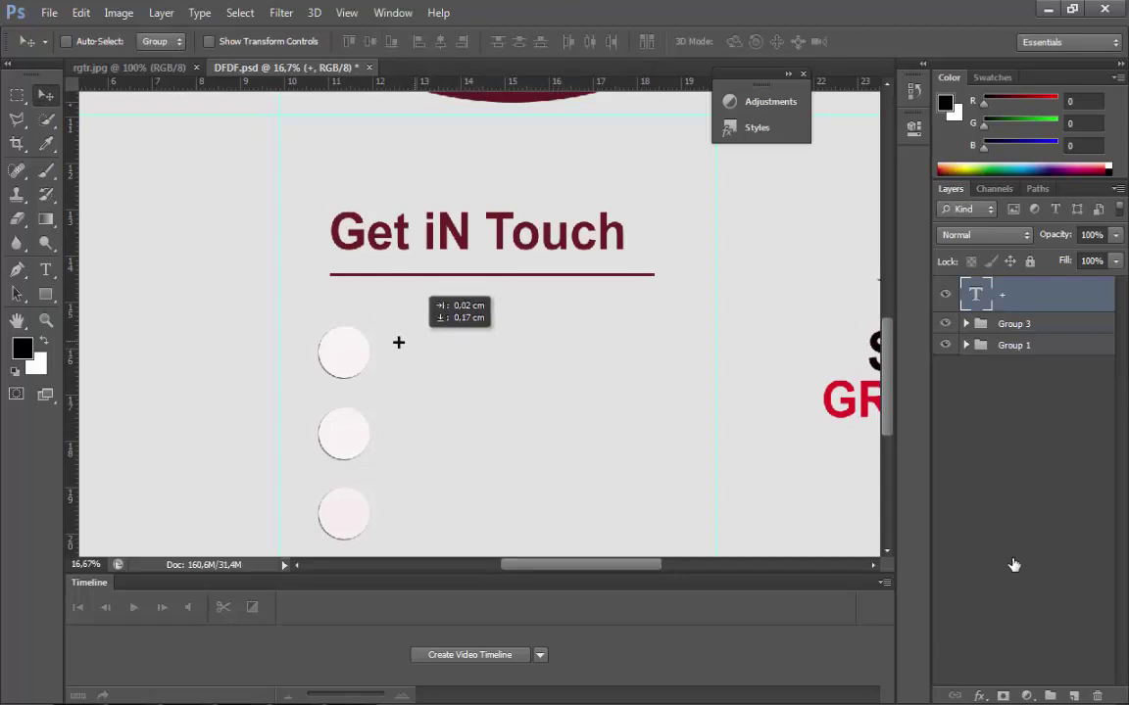
{"action": "key", "text": "Left"}
{"action": "key", "text": "Left"}
{"action": "key", "text": "Left"}
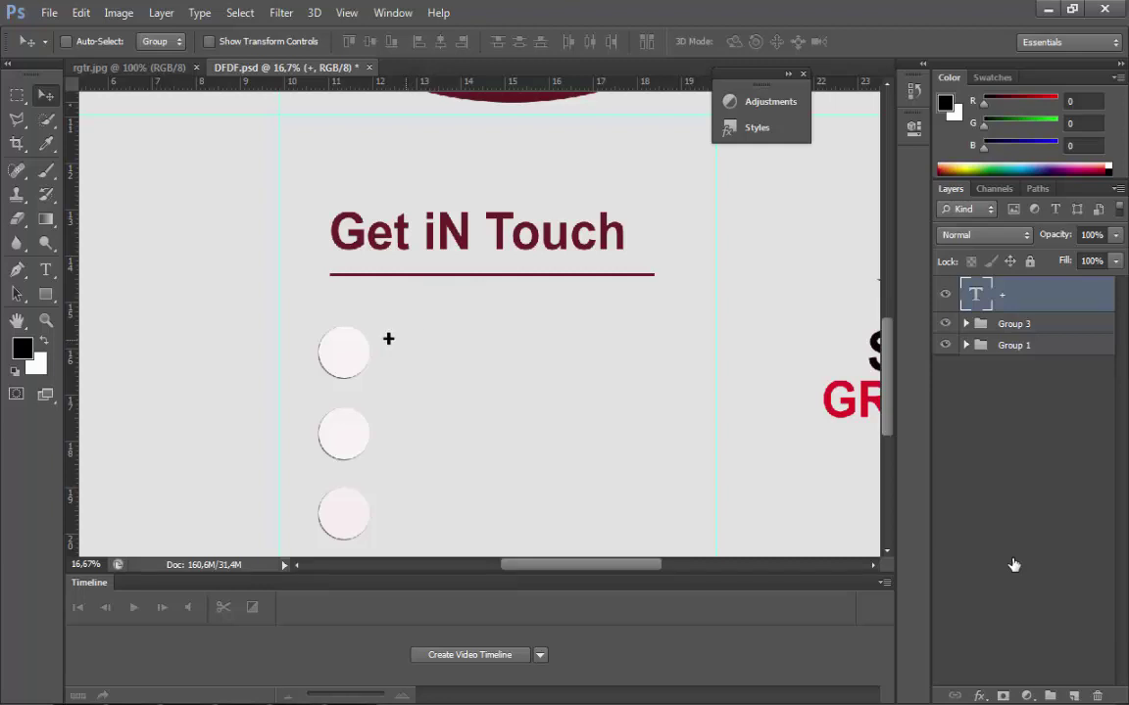
- Add "123" as a separate black text layer below the "+" and set its font to Arial Rounded
{"action": "key", "text": "t"}
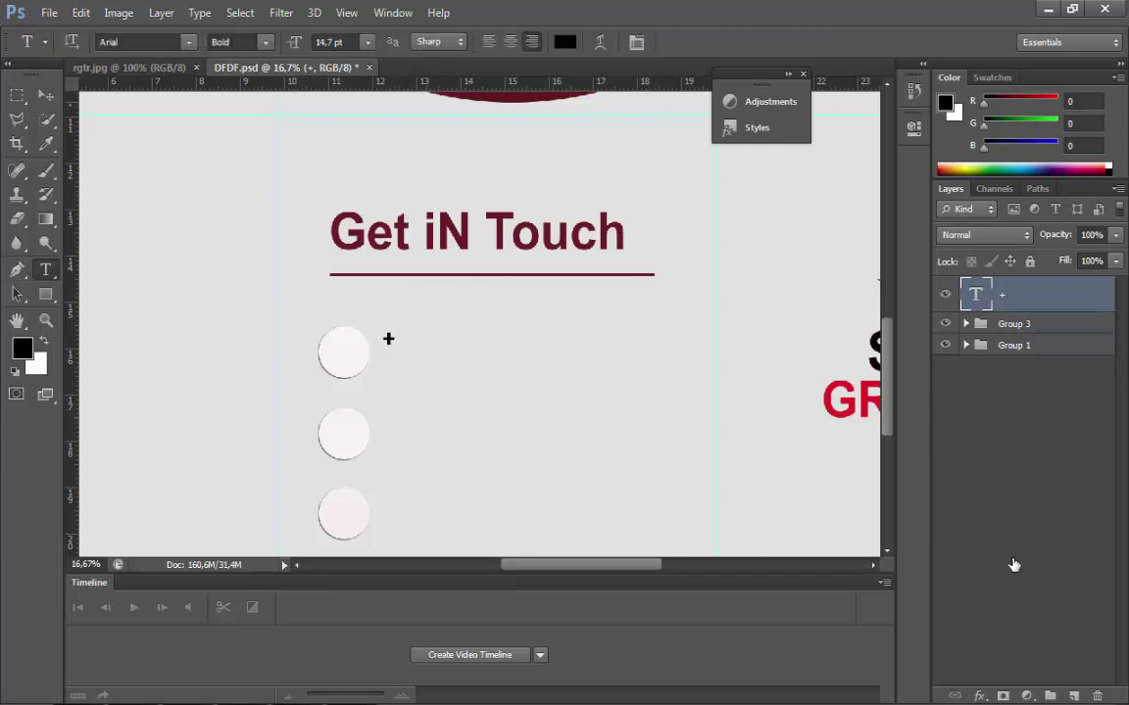
{"action": "left_click", "coordinate": [490, 411]}
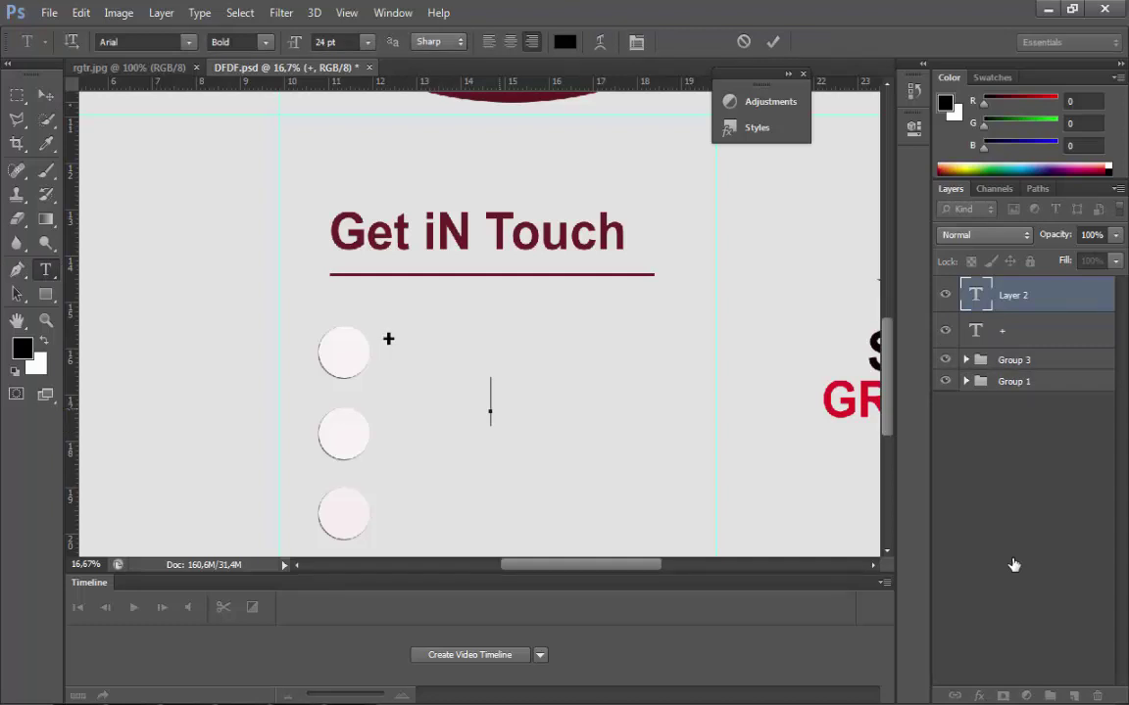
{"action": "type", "text": "١٢٣"}
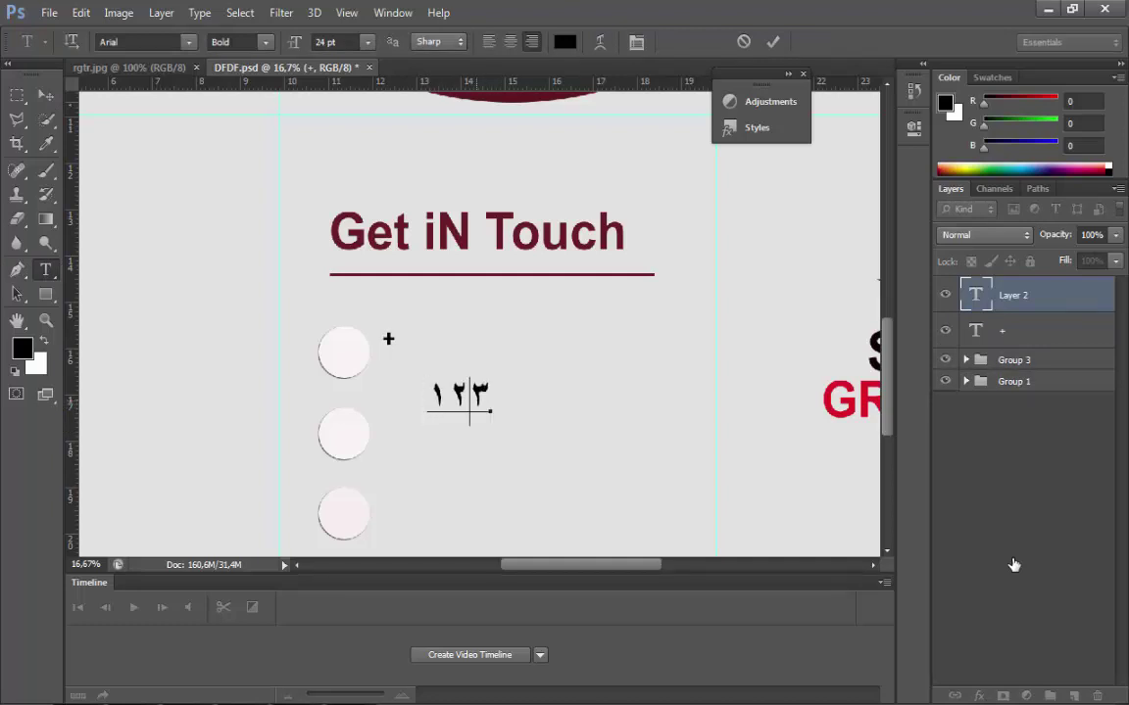
{"action": "key", "text": "ctrl+a"}
{"action": "type", "text": "Arial Rounded"}
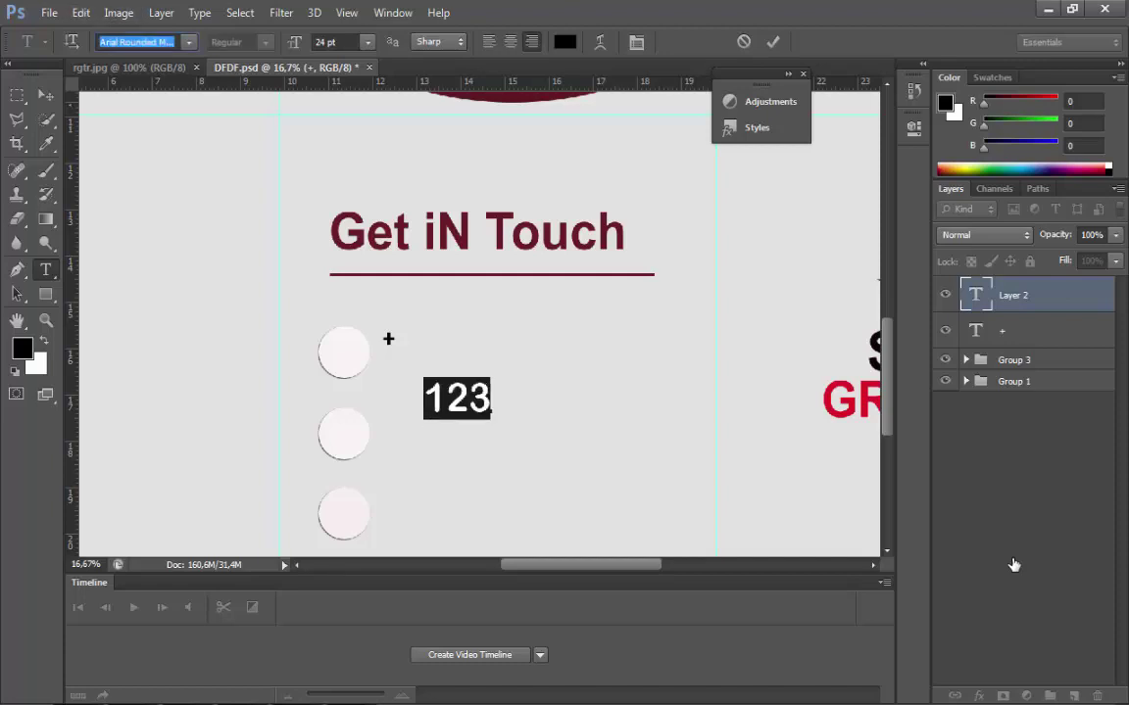
- Reduce the "123" text size to 10 pt
{"action": "key", "text": "alt+Down"}
{"action": "key", "text": "Up"}
{"action": "key", "text": "Up"}
{"action": "key", "text": "Up"}
{"action": "key", "text": "Up"}
{"action": "key", "text": "Up"}
{"action": "key", "text": "Up"}
{"action": "key", "text": "Up"}
{"action": "key", "text": "Up"}
{"action": "key", "text": "Up"}
{"action": "key", "text": "Return"}
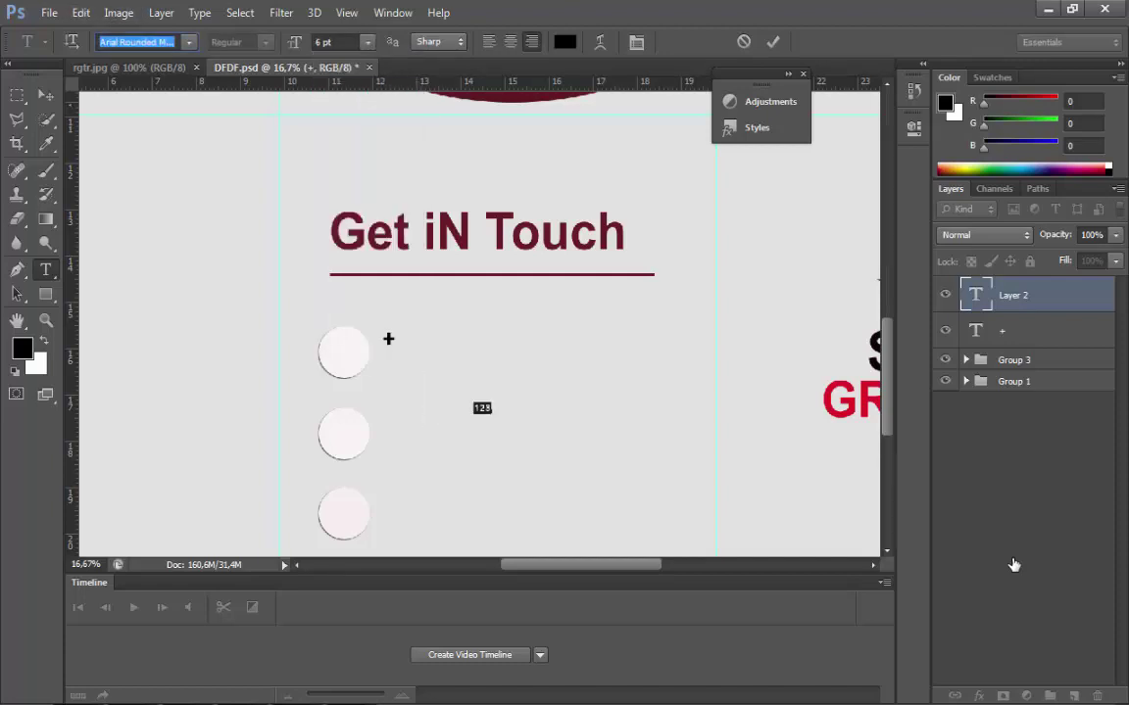
{"action": "key", "text": "alt+Down"}
{"action": "key", "text": "Down"}
{"action": "key", "text": "Down"}
{"action": "key", "text": "Down"}
{"action": "key", "text": "Return"}
{"action": "key", "text": "ctrl+Return"}
- Move the "123" text up beside the "+" at the top circle
{"action": "key", "text": "v"}
{"action": "key", "text": "shift+Left"}
{"action": "key", "text": "shift+Left"}
{"action": "key", "text": "shift+Left"}
{"action": "key", "text": "shift+Left"}
{"action": "key", "text": "shift+Left"}
{"action": "key", "text": "shift+Left"}
{"action": "key", "text": "shift+Left"}
{"action": "key", "text": "shift+Left"}
{"action": "key", "text": "shift+Left"}
{"action": "key", "text": "shift+Left"}
{"action": "key", "text": "shift+Left"}
{"action": "key", "text": "shift+Left"}
{"action": "key", "text": "shift+Left"}
{"action": "key", "text": "shift+Left"}
{"action": "key", "text": "shift+Left"}
{"action": "key", "text": "shift+Left"}
{"action": "key", "text": "shift+Left"}
{"action": "key", "text": "shift+Left"}
{"action": "key", "text": "shift+Left"}
{"action": "key", "text": "shift+Left"}
{"action": "key", "text": "shift+Up"}
{"action": "key", "text": "shift+Up"}
{"action": "key", "text": "shift+Up"}
{"action": "key", "text": "shift+Up"}
{"action": "key", "text": "shift+Up"}
{"action": "key", "text": "shift+Up"}
{"action": "key", "text": "shift+Up"}
{"action": "key", "text": "shift+Up"}
{"action": "key", "text": "shift+Up"}
{"action": "key", "text": "shift+Up"}
{"action": "key", "text": "shift+Up"}
{"action": "key", "text": "shift+Up"}
{"action": "key", "text": "shift+Up"}
{"action": "key", "text": "shift+Up"}
{"action": "key", "text": "shift+Up"}
{"action": "key", "text": "shift+Up"}
{"action": "key", "text": "shift+Up"}
{"action": "key", "text": "shift+Up"}
{"action": "key", "text": "shift+Up"}
{"action": "key", "text": "shift+Up"}
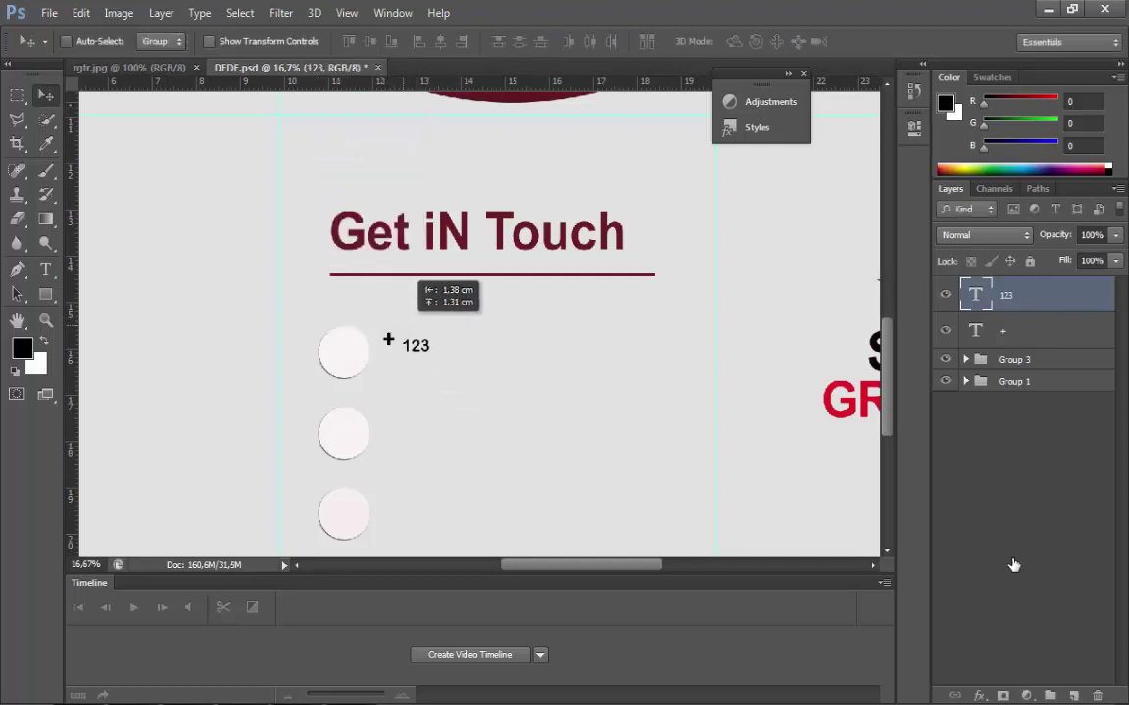
{"action": "key", "text": "shift+Right"}
{"action": "key", "text": "shift+Right"}
{"action": "key", "text": "shift+Down"}
{"action": "key", "text": "shift+Down"}
- Enlarge the "123" text to 14 pt
{"action": "key", "text": "t"}
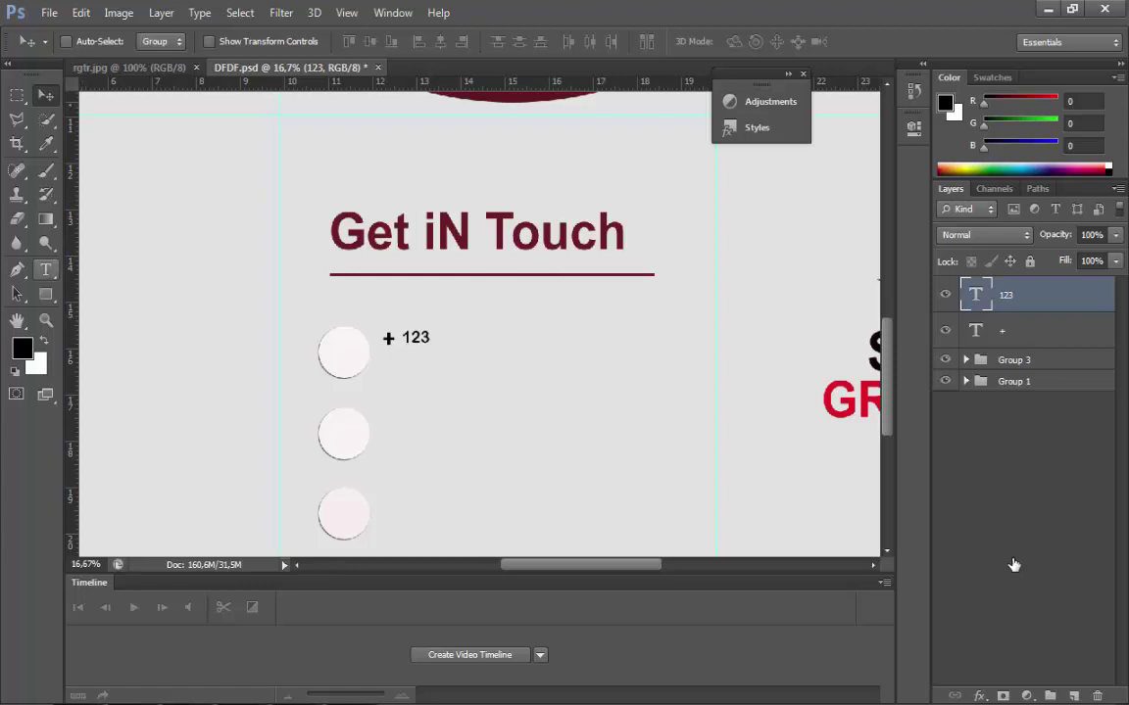
{"action": "key", "text": "Return"}
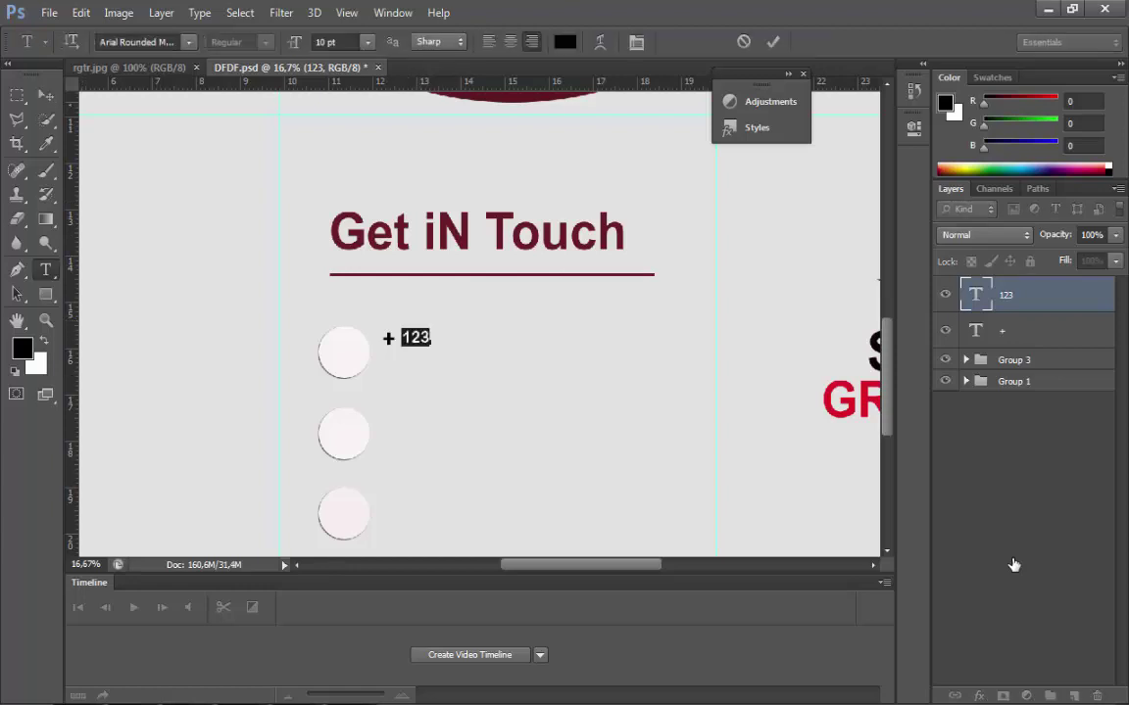
{"action": "key", "text": "ctrl+shift+period"}
{"action": "key", "text": "ctrl+shift+period"}
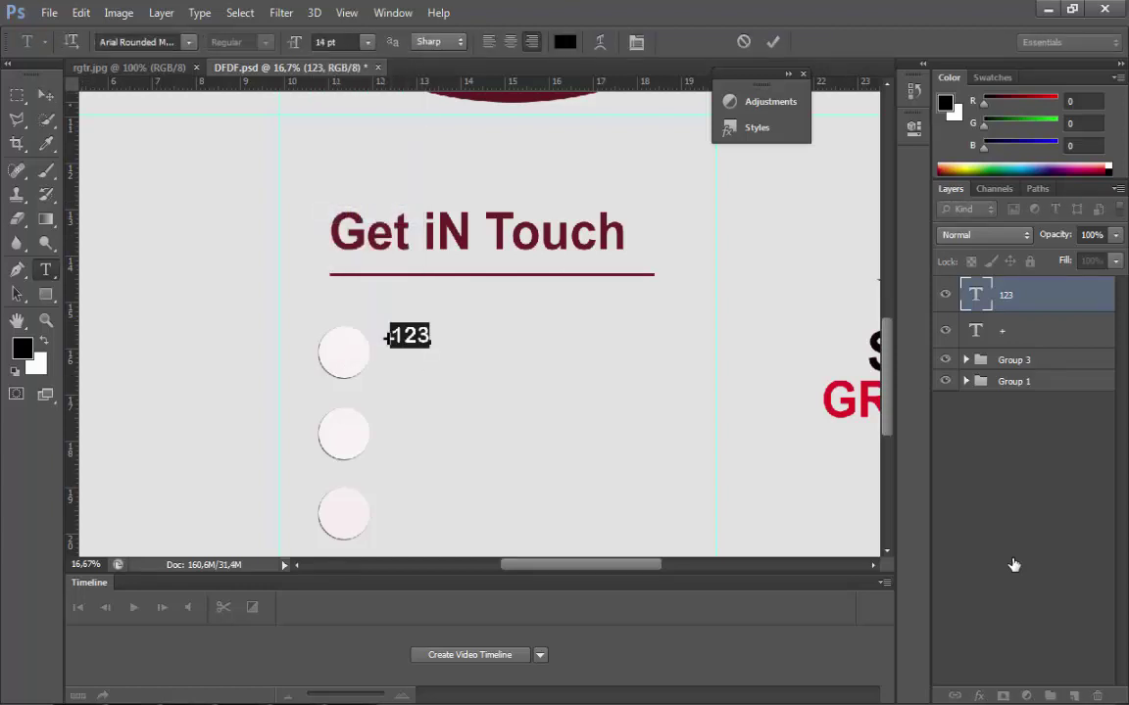
{"action": "key", "text": "ctrl+Return"}
- Nudge the "123" right and slightly down so it lines up just after the "+"
{"action": "key", "text": "v"}
{"action": "key", "text": "Right"}
{"action": "key", "text": "Right"}
{"action": "key", "text": "Down"}
{"action": "key", "text": "Right"}
{"action": "key", "text": "Down"}
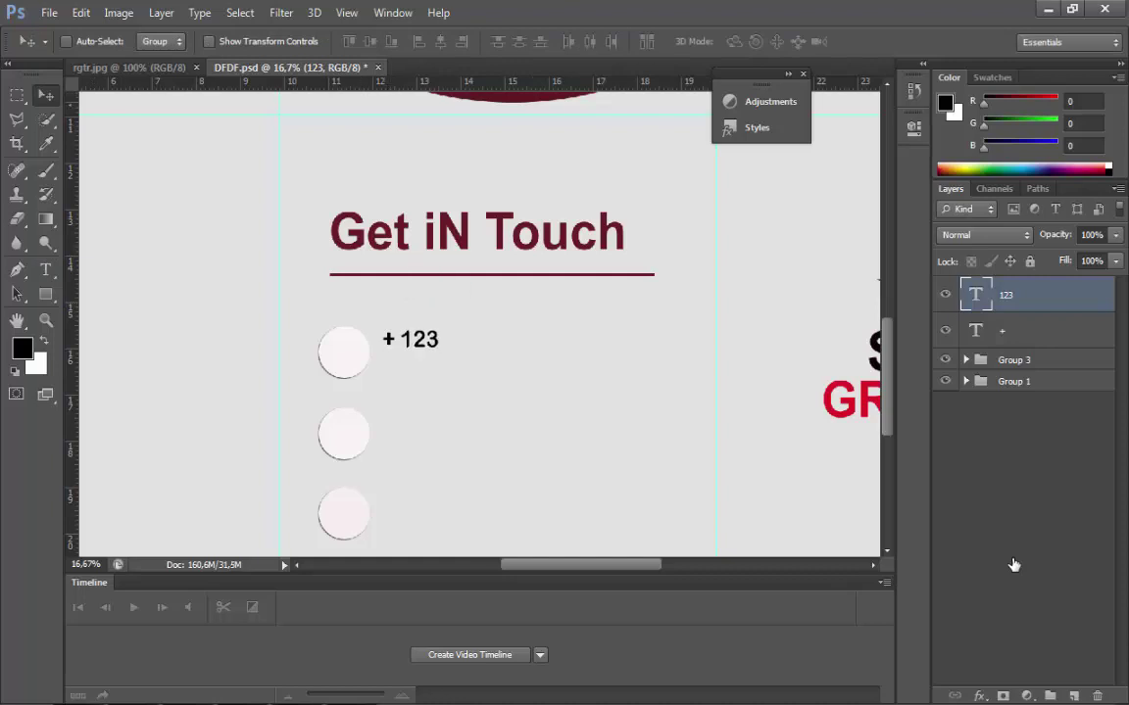
- Duplicate the "123" text and move the copy right to form a second digit group on the same line
{"action": "key", "text": "ctrl+j"}
{"action": "key", "text": "shift+Right"}
{"action": "key", "text": "shift+Right"}
{"action": "key", "text": "shift+Right"}
{"action": "key", "text": "shift+Right"}
{"action": "key", "text": "shift+Right"}
{"action": "key", "text": "shift+Right"}
{"action": "key", "text": "shift+Right"}
{"action": "key", "text": "shift+Right"}
{"action": "key", "text": "shift+Right"}
{"action": "key", "text": "shift+Right"}
{"action": "key", "text": "shift+Right"}
{"action": "key", "text": "shift+Right"}
{"action": "key", "text": "shift+Right"}
{"action": "key", "text": "shift+Right"}
{"action": "key", "text": "shift+Right"}
{"action": "key", "text": "shift+Right"}
{"action": "key", "text": "shift+Right"}
{"action": "key", "text": "shift+Right"}
{"action": "key", "text": "shift+Right"}
{"action": "key", "text": "shift+Right"}
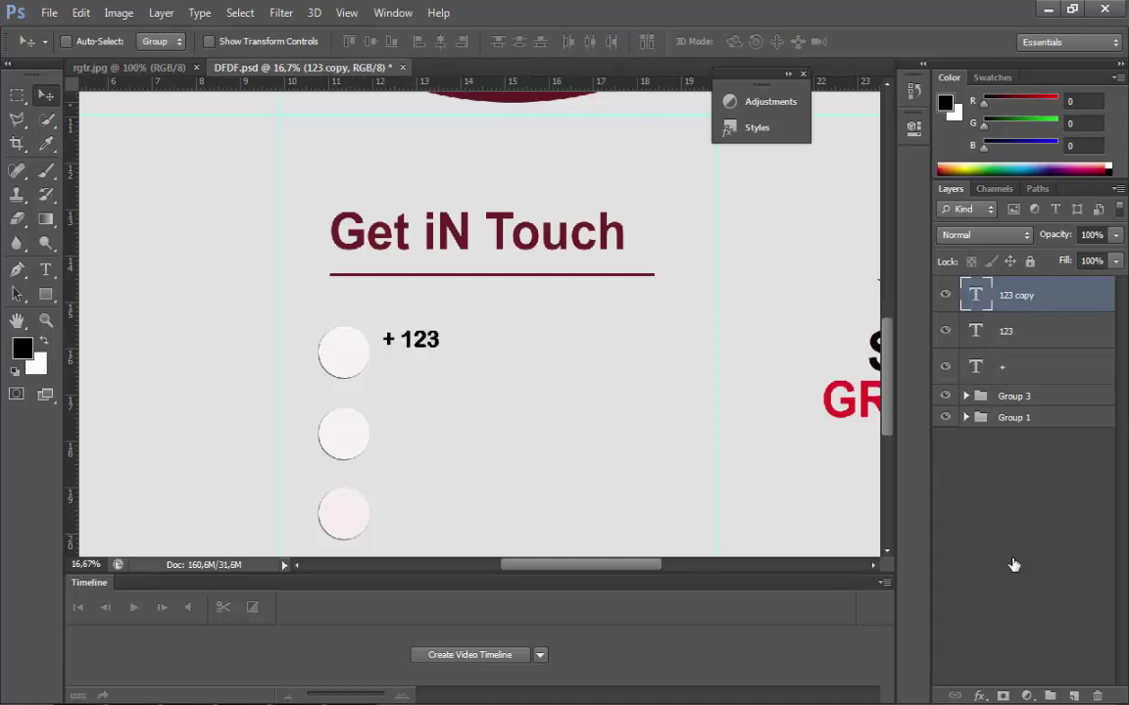
{"action": "key", "text": "shift+Right"}
{"action": "key", "text": "shift+Right"}
{"action": "key", "text": "shift+Right"}
{"action": "key", "text": "shift+Right"}
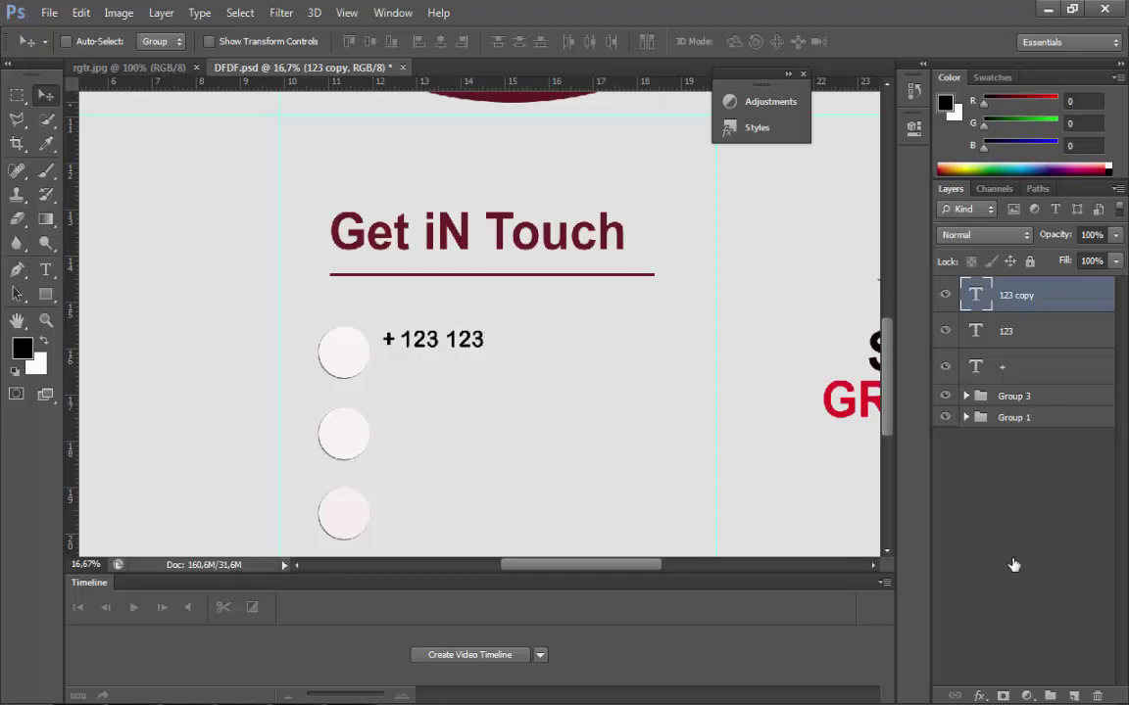
- Duplicate the second "123" and shift the copy right as an evenly spaced third digit group
{"action": "key", "text": "ctrl+j"}
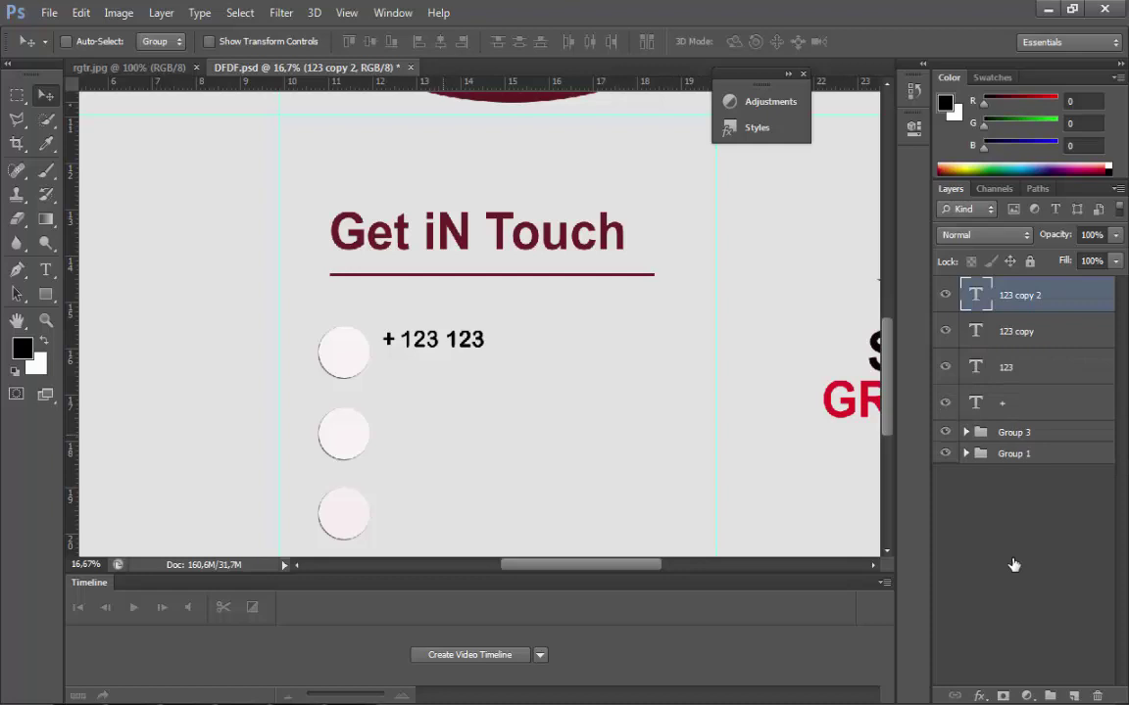
{"action": "key", "text": "shift+Right"}
{"action": "key", "text": "shift+Right"}
{"action": "key", "text": "shift+Right"}
{"action": "key", "text": "shift+Right"}
{"action": "key", "text": "shift+Right"}
{"action": "key", "text": "shift+Right"}
{"action": "key", "text": "shift+Right"}
{"action": "key", "text": "shift+Right"}
{"action": "key", "text": "shift+Right"}
{"action": "key", "text": "shift+Right"}
{"action": "key", "text": "shift+Right"}
{"action": "key", "text": "shift+Right"}
{"action": "key", "text": "shift+Right"}
{"action": "key", "text": "shift+Right"}
{"action": "key", "text": "shift+Right"}
{"action": "key", "text": "shift+Right"}
{"action": "key", "text": "shift+Right"}
{"action": "key", "text": "shift+Right"}
{"action": "key", "text": "shift+Right"}
{"action": "key", "text": "shift+Right"}
{"action": "key", "text": "shift+Right"}
{"action": "key", "text": "shift+Right"}
- Replace the middle digit group beside the top circle with "456"
{"action": "key", "text": "t"}
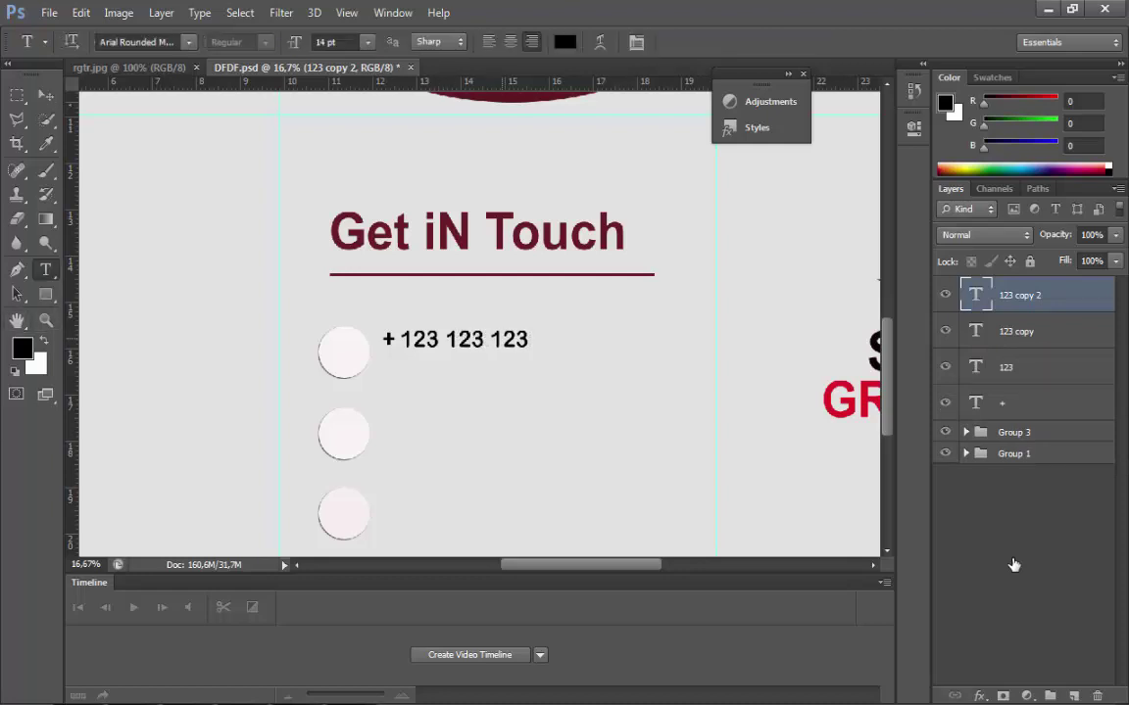
{"action": "left_click", "coordinate": [449, 340]}
{"action": "double_click", "coordinate": [483, 343]}
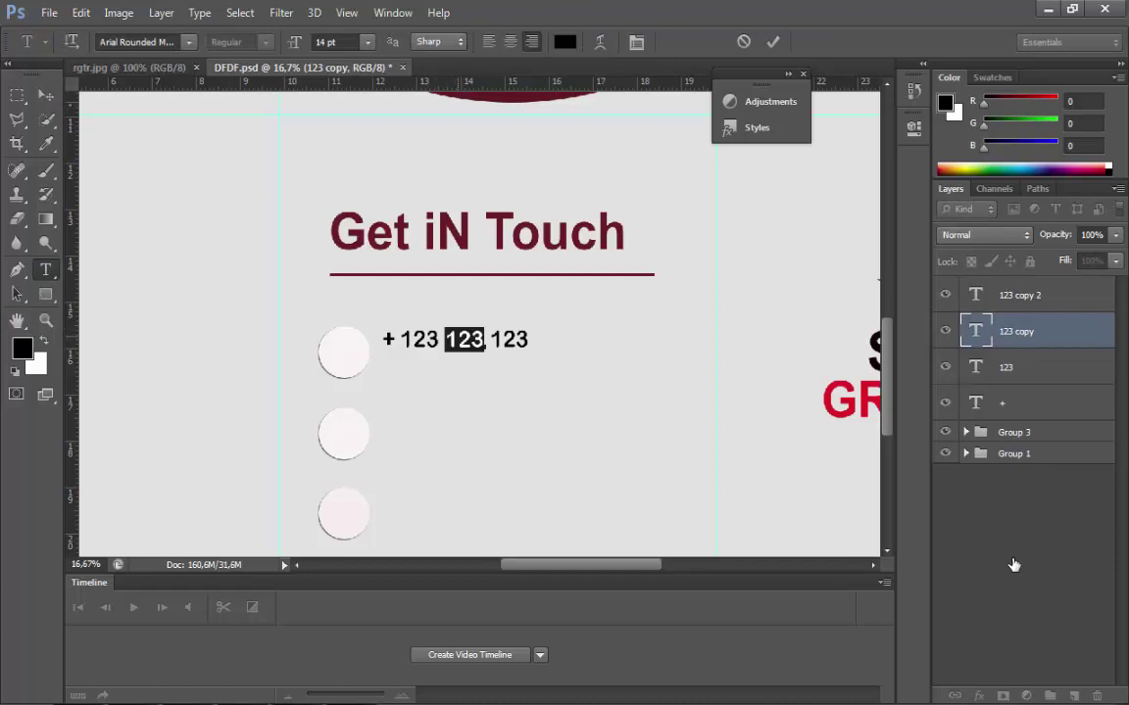
{"action": "type", "text": "456"}
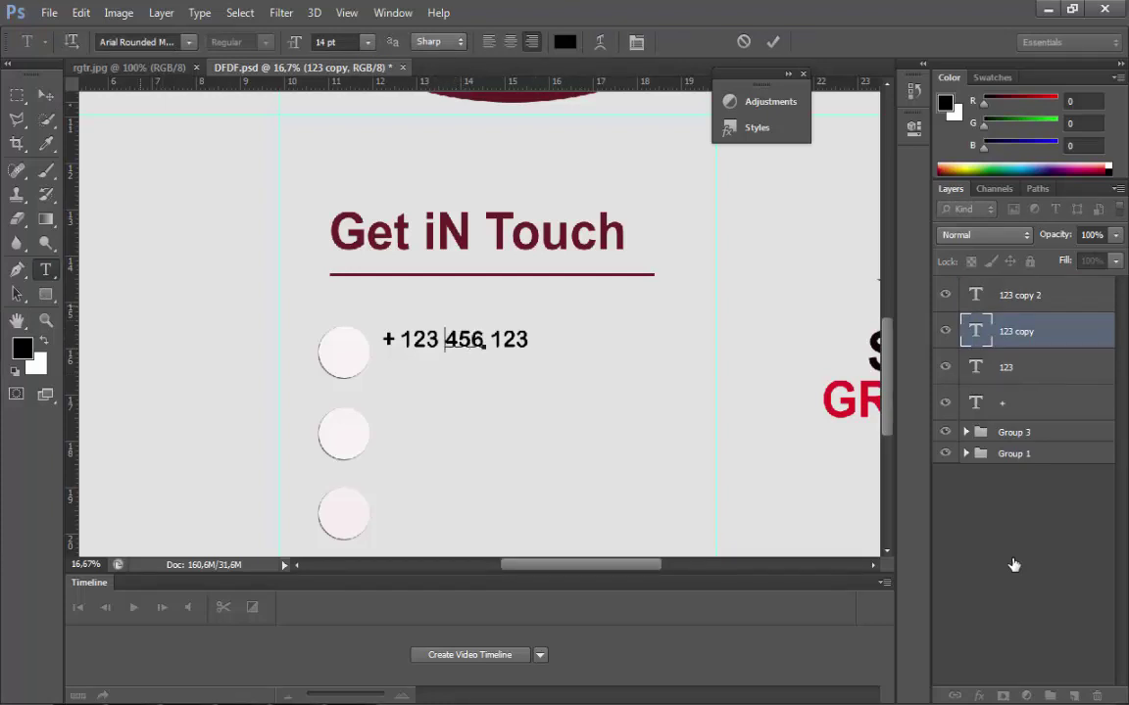
{"action": "key", "text": "ctrl+Return"}
{"action": "key", "text": "v"}
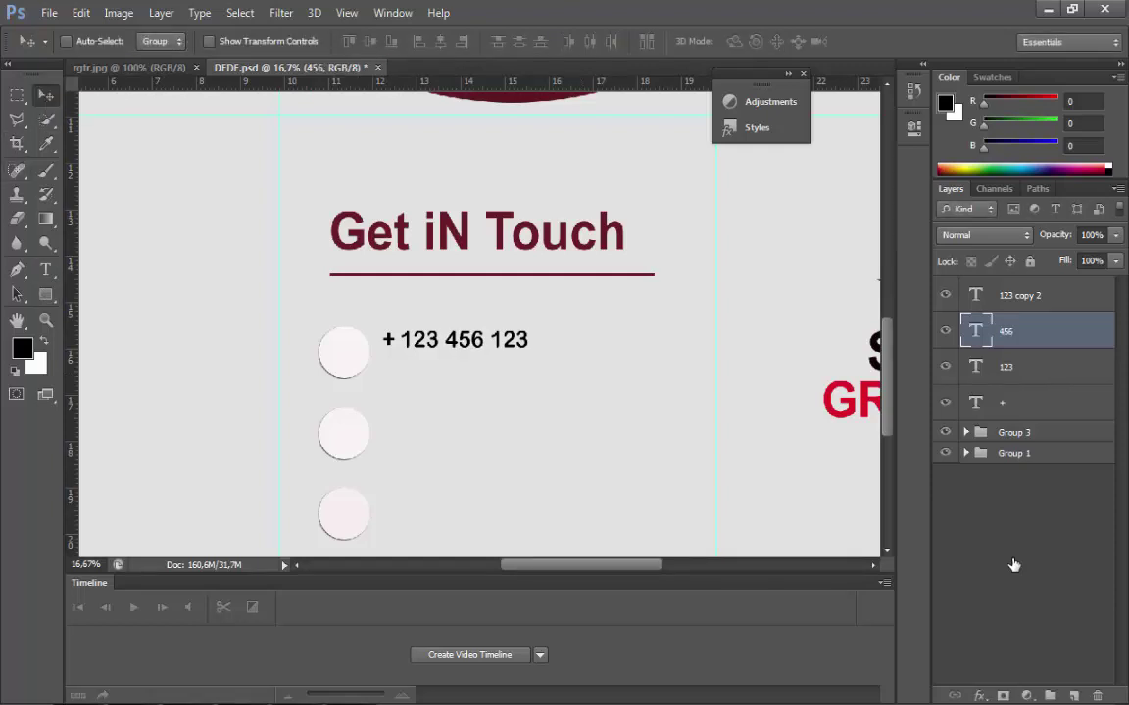
- Replace the last digit group beside the top circle with "789"
{"action": "key", "text": "t"}
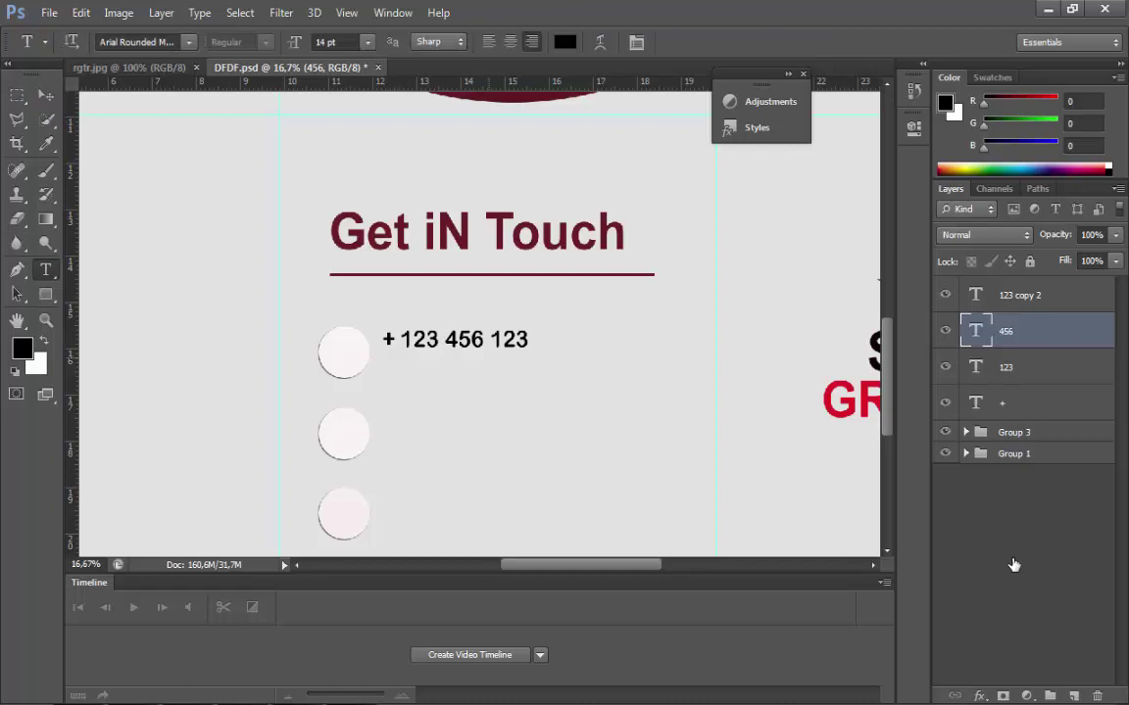
{"action": "left_click", "coordinate": [516, 339]}
{"action": "key", "text": "ctrl+a"}
{"action": "type", "text": "789"}
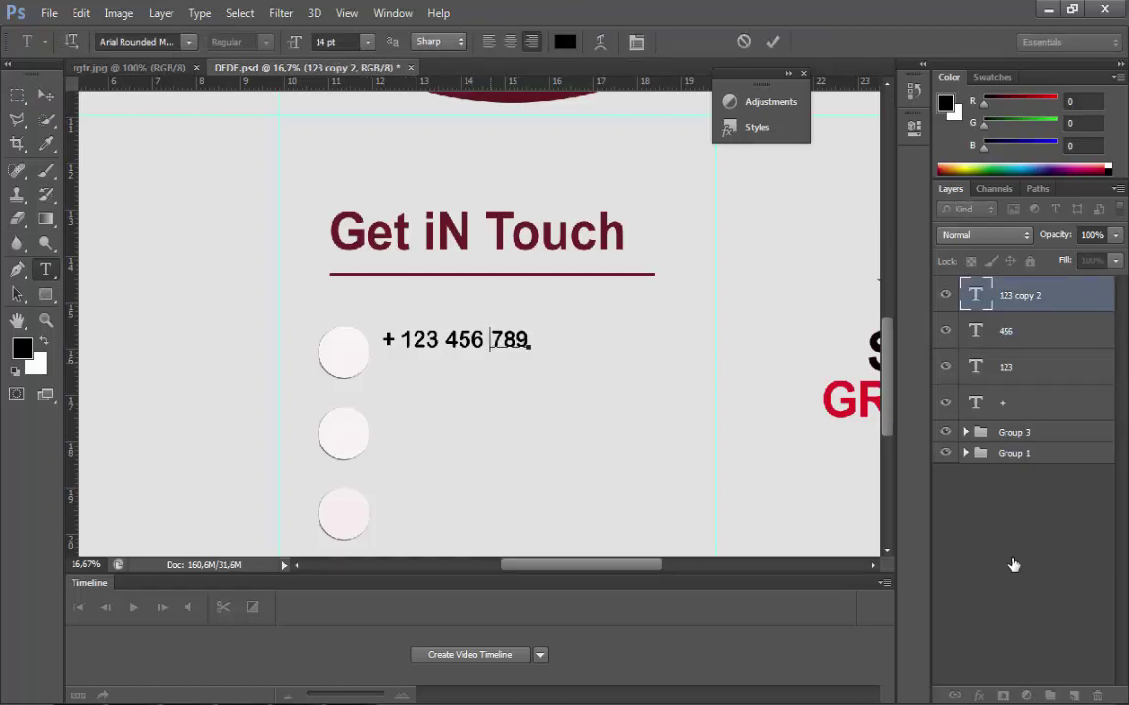
{"action": "key", "text": "ctrl+Return"}
{"action": "key", "text": "v"}
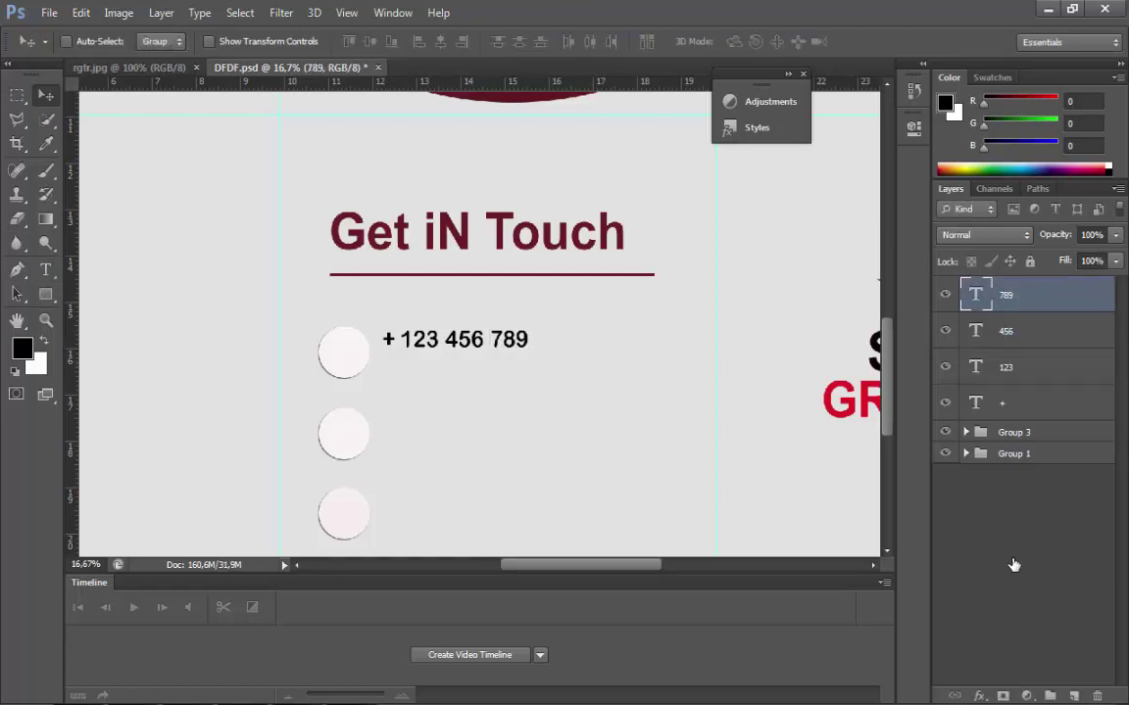
- Select the "+" and all three digit-group text layers and duplicate them together
{"action": "key", "text": "shift+alt+bracketleft"}
{"action": "key", "text": "shift+alt+bracketleft"}
{"action": "key", "text": "shift+alt+bracketleft"}
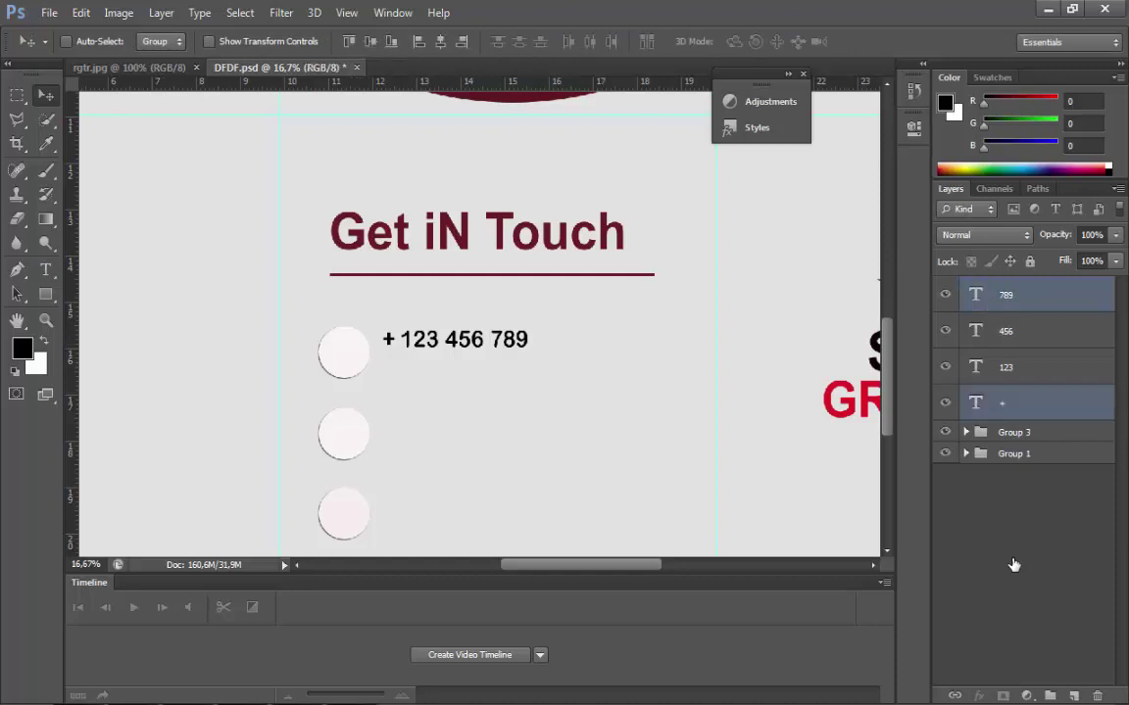
{"action": "right_click", "coordinate": [1014, 566]}
{"action": "key", "text": "Down"}
{"action": "key", "text": "Down"}
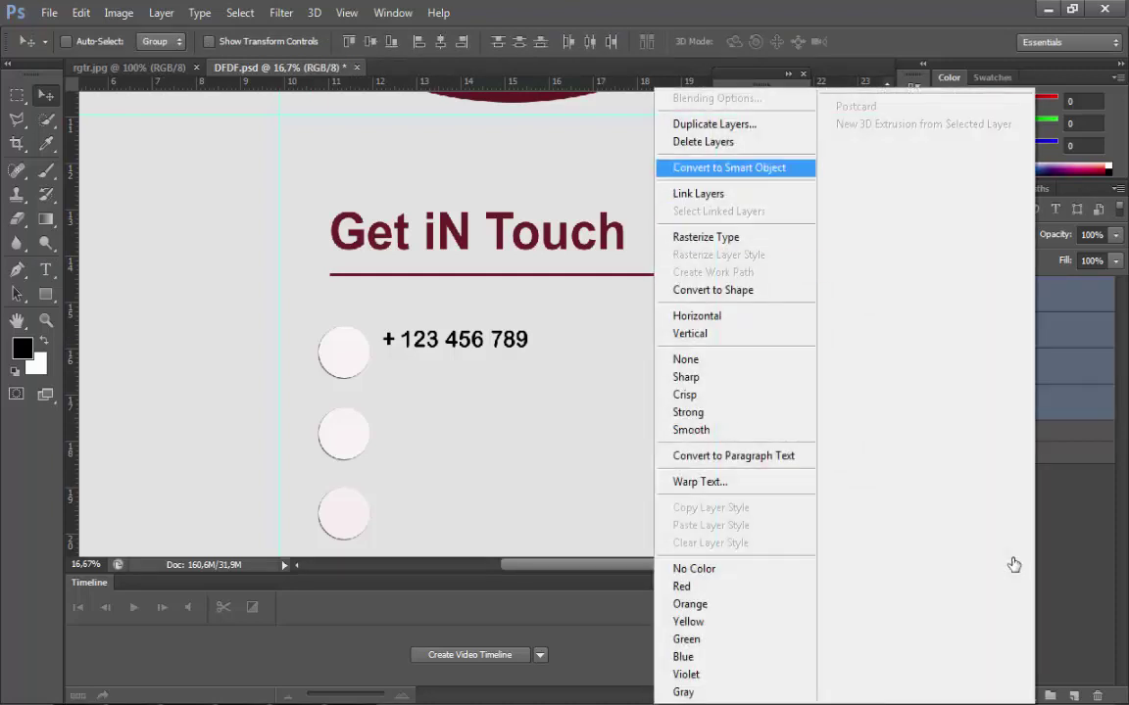
{"action": "key", "text": "Up"}
{"action": "key", "text": "Return"}
{"action": "key", "text": "Return"}
- Place the duplicated phone line directly beneath the first one beside the top circle, aligned at its start
{"action": "left_click_drag", "start_coordinate": [415, 324], "coordinate": [416, 355]}
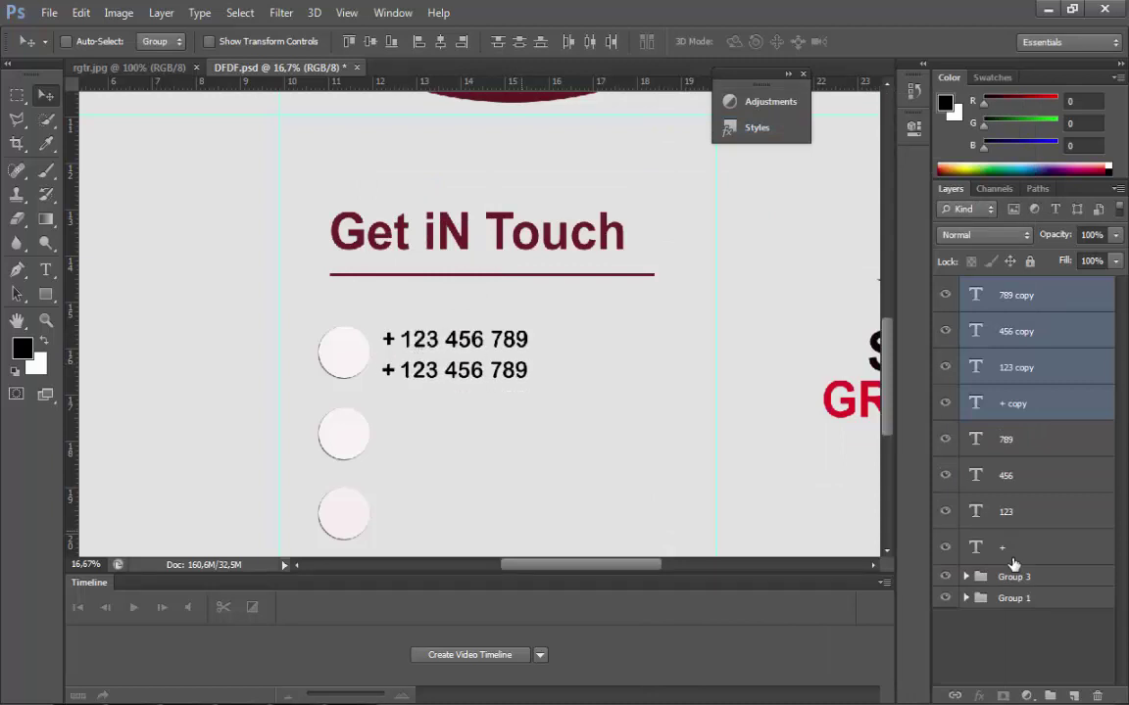
{"action": "key", "text": "shift+Up"}
{"action": "key", "text": "shift+Up"}
{"action": "key", "text": "shift+Left"}
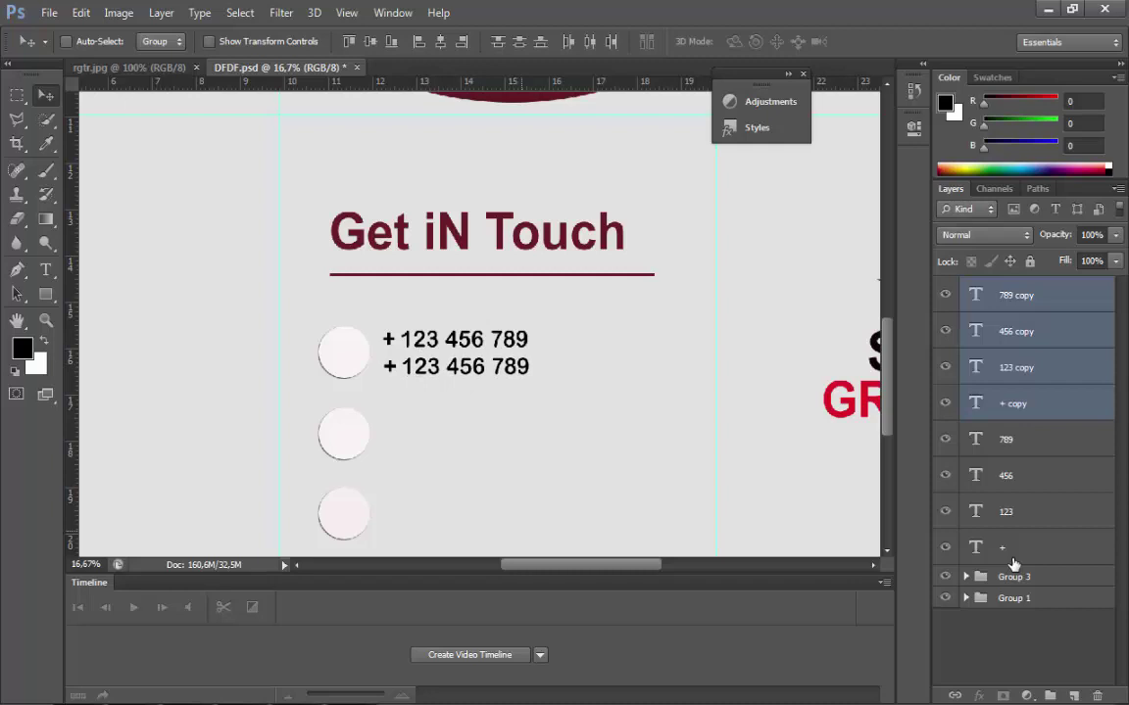
- Add a new text line below the phone numbers and enter the placeholder e-mail address in Arial Bold 24 pt
{"action": "scroll", "coordinate": [1014, 565], "scroll_direction": "down", "scroll_amount": 2}
{"action": "key", "text": "t"}
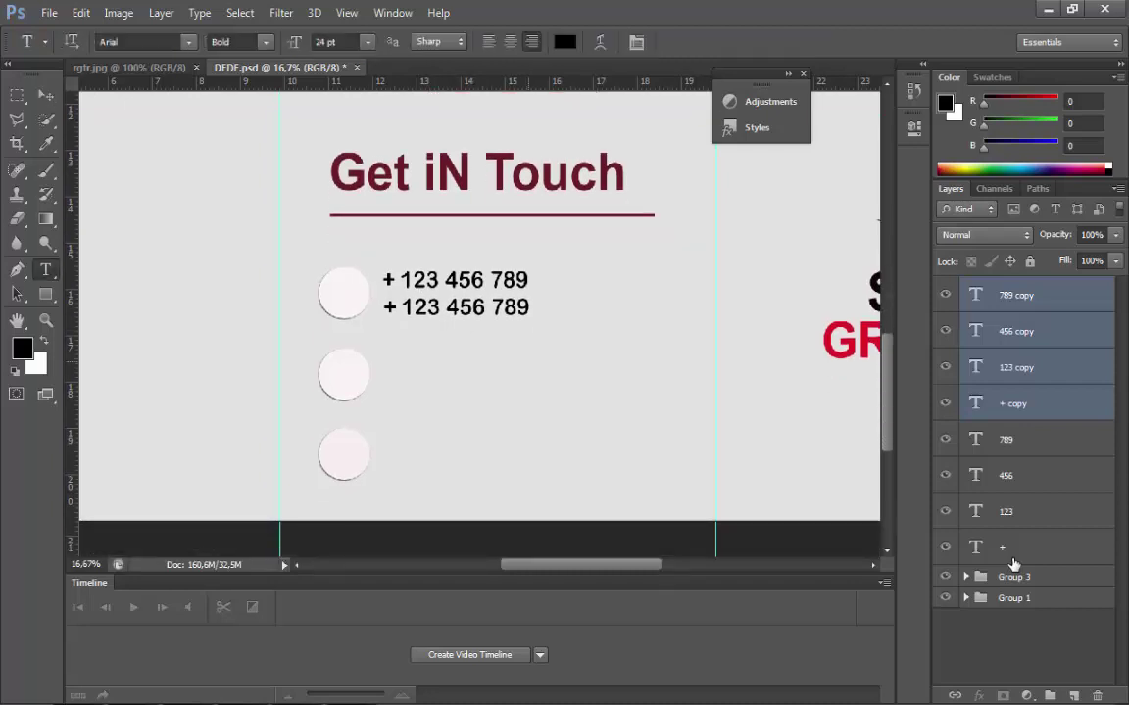
{"action": "left_click", "coordinate": [531, 359]}
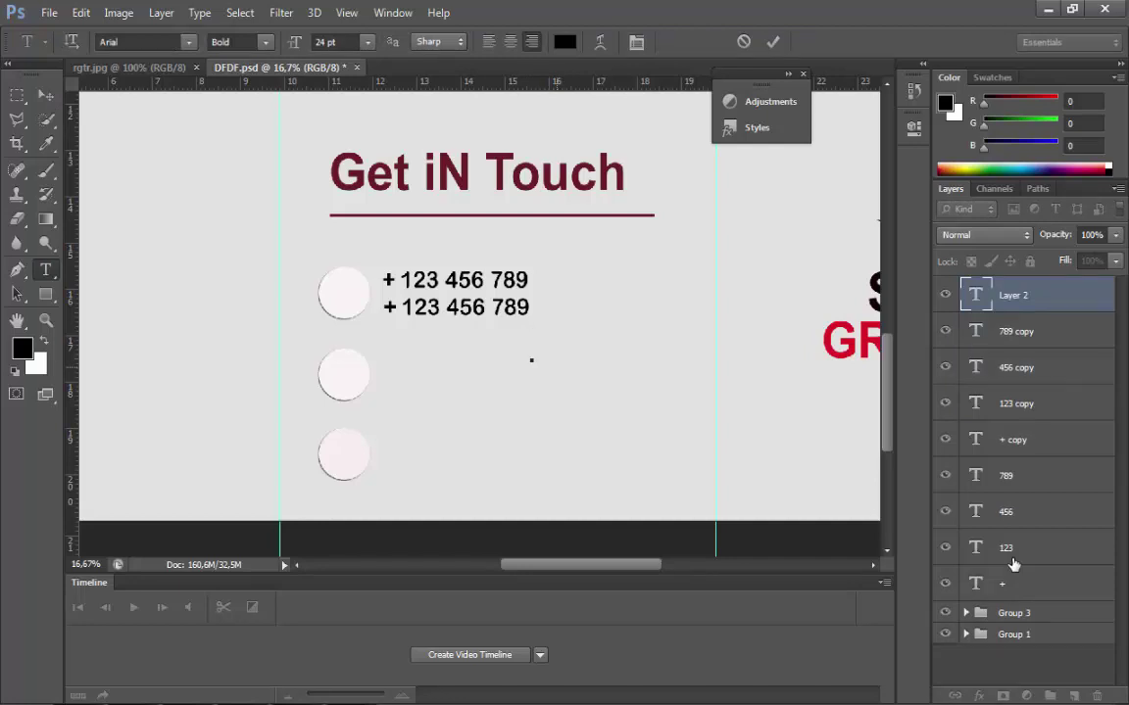
{"action": "type", "text": "user"}
{"action": "key", "text": "BackSpace"}
{"action": "key", "text": "BackSpace"}
{"action": "key", "text": "BackSpace"}
{"action": "key", "text": "BackSpace"}
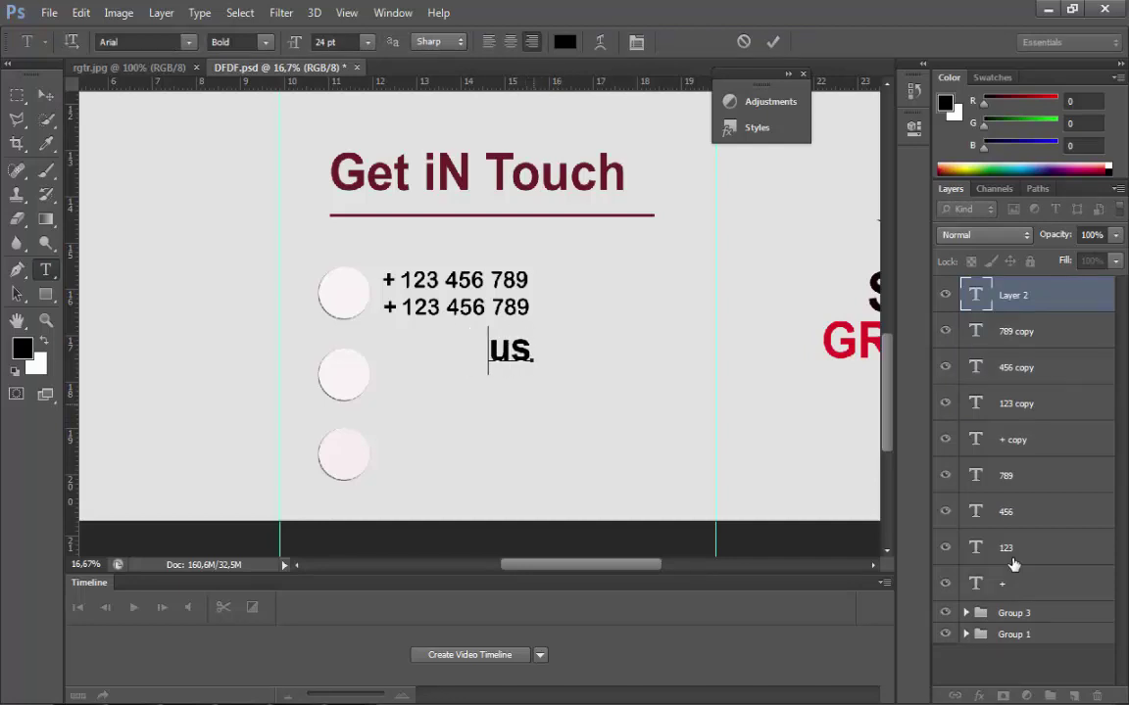
{"action": "type", "text": "usernam"}
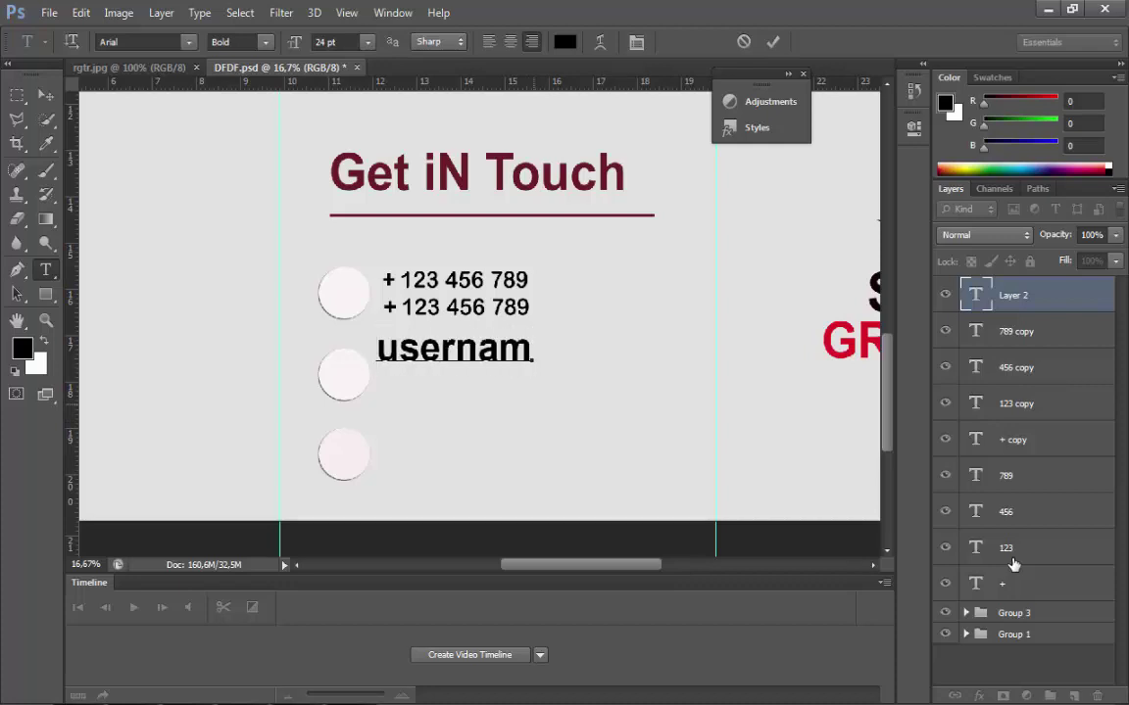
{"action": "key", "text": "Home"}
{"action": "type", "text": "@"}
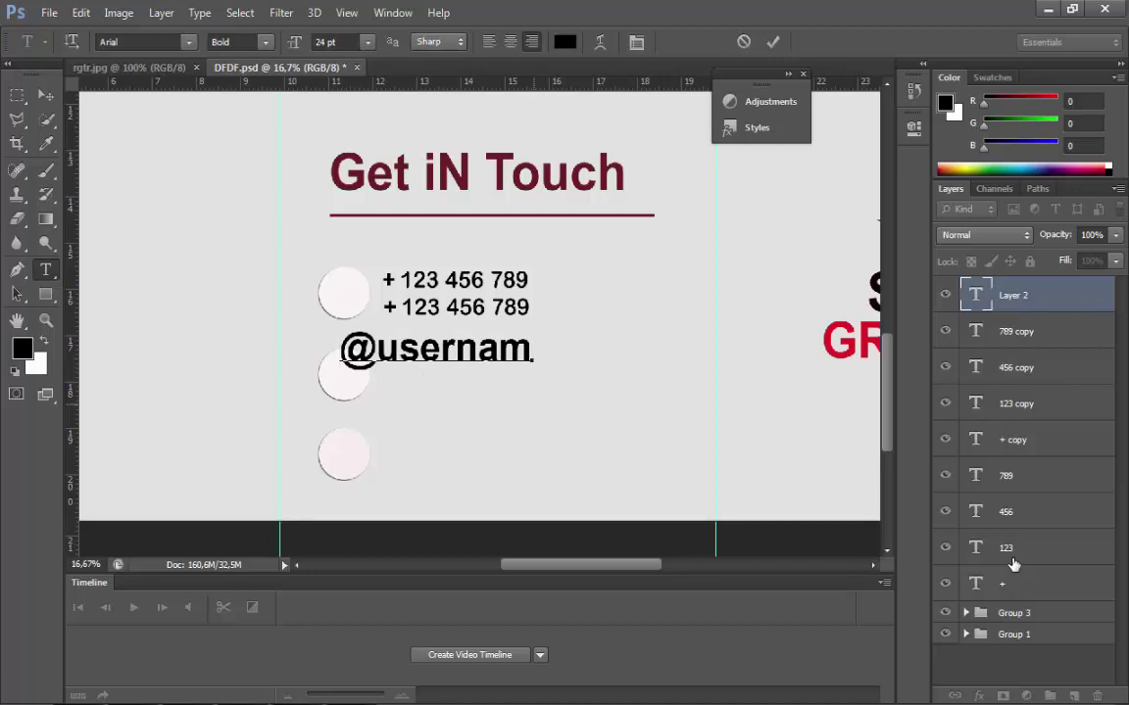
{"action": "type", "text": "m"}
{"action": "type", "text": "lo"}
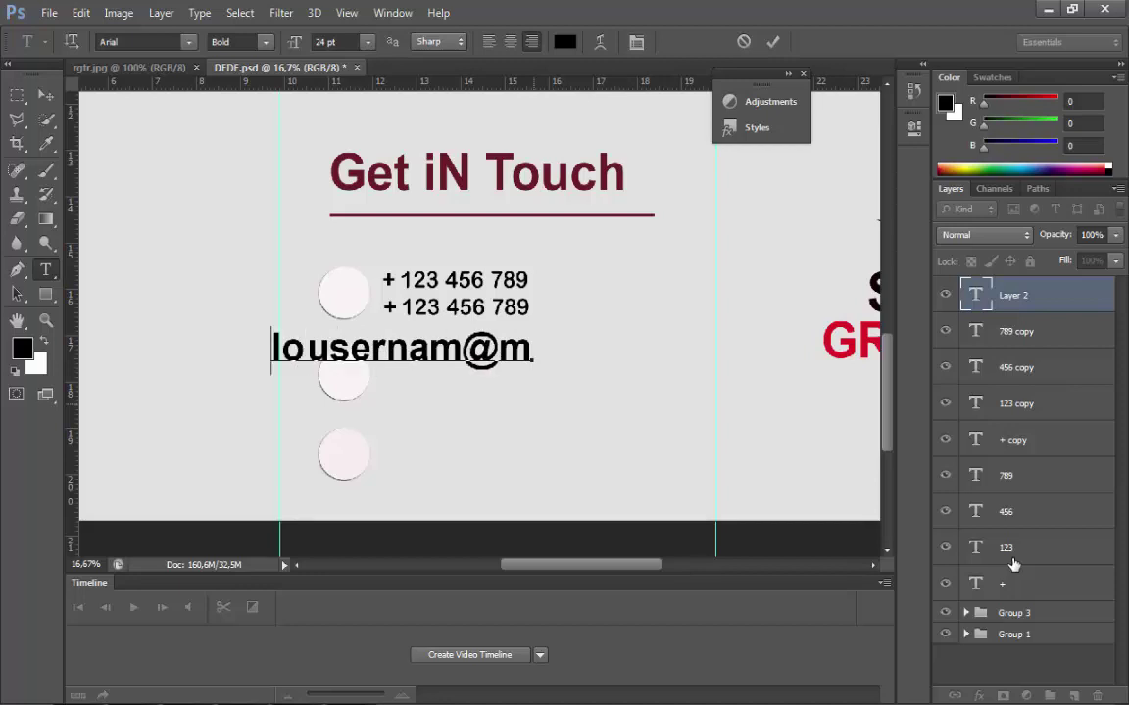
{"action": "key", "text": "BackSpace"}
{"action": "key", "text": "BackSpace"}
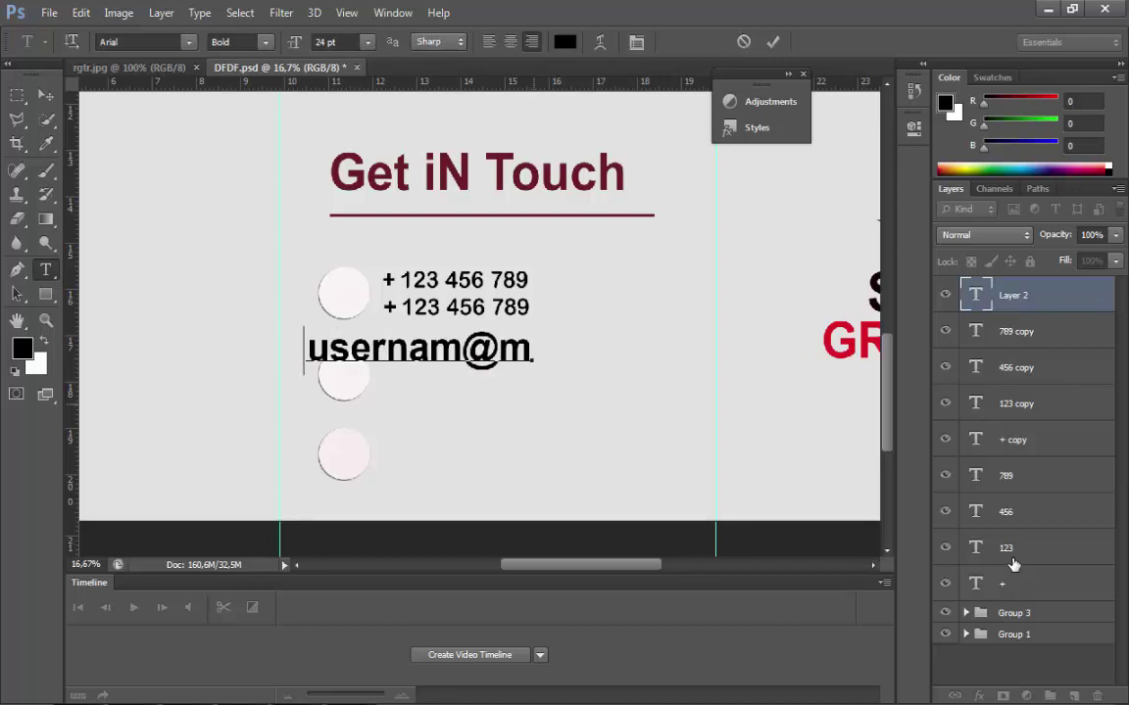
{"action": "key", "text": "End"}
{"action": "type", "text": "il"}
{"action": "key", "text": "BackSpace"}
{"action": "key", "text": "BackSpace"}
{"action": "key", "text": "End"}
{"action": "type", "text": "a"}
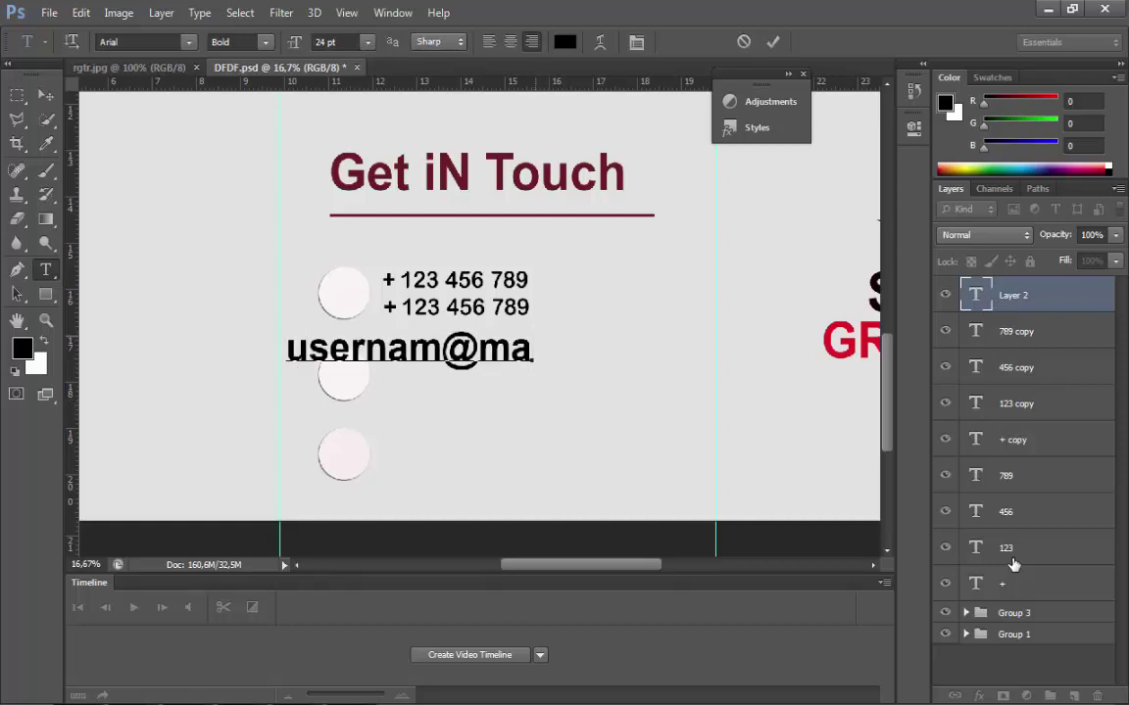
{"action": "type", "text": "il.com"}
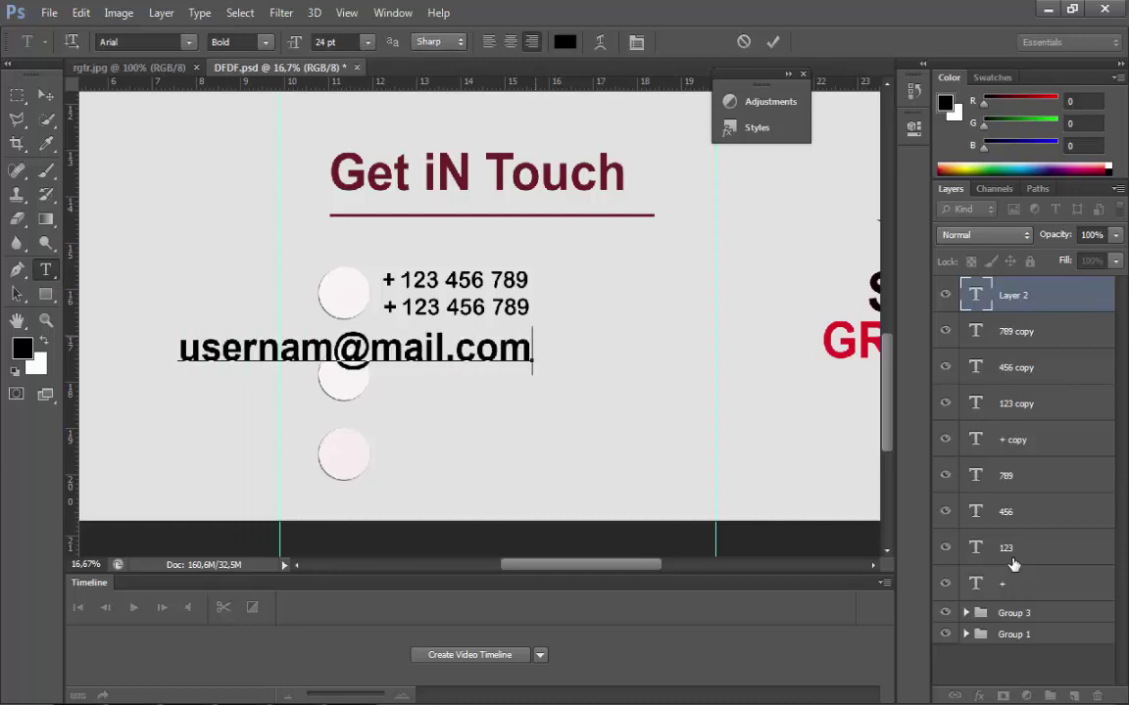
- Recolor the whole e-mail text dark gray, 3d3c3c
{"action": "key", "text": "ctrl+a"}
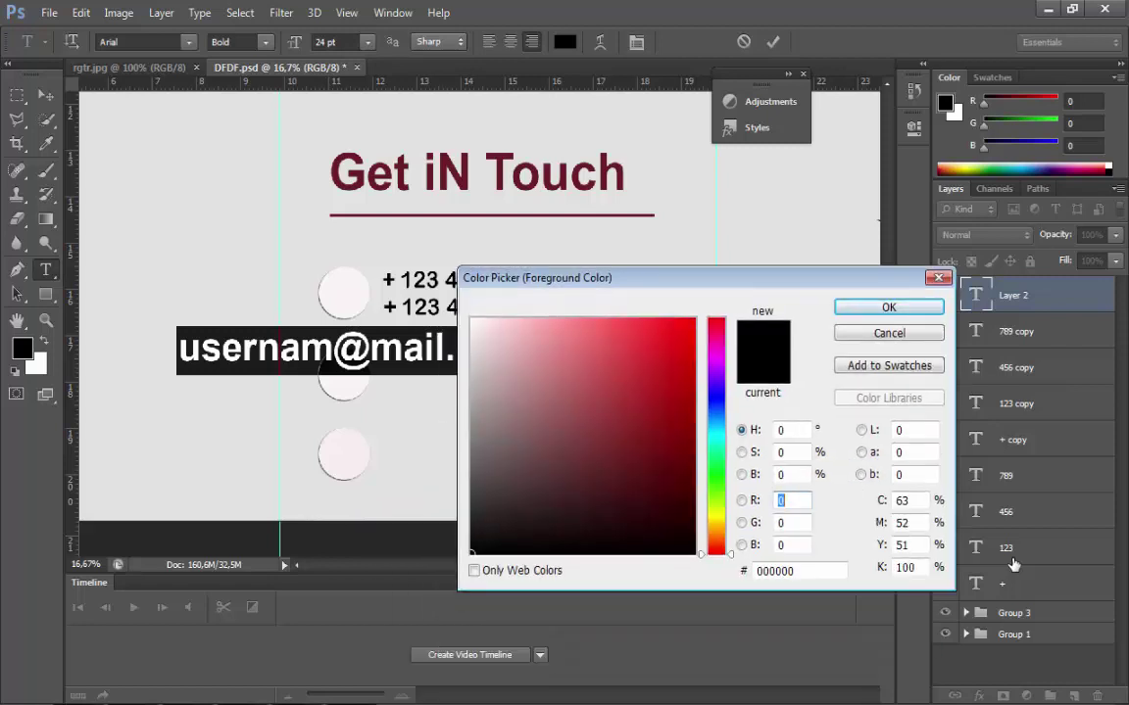
{"action": "left_click_drag", "start_coordinate": [471, 554], "coordinate": [472, 481]}
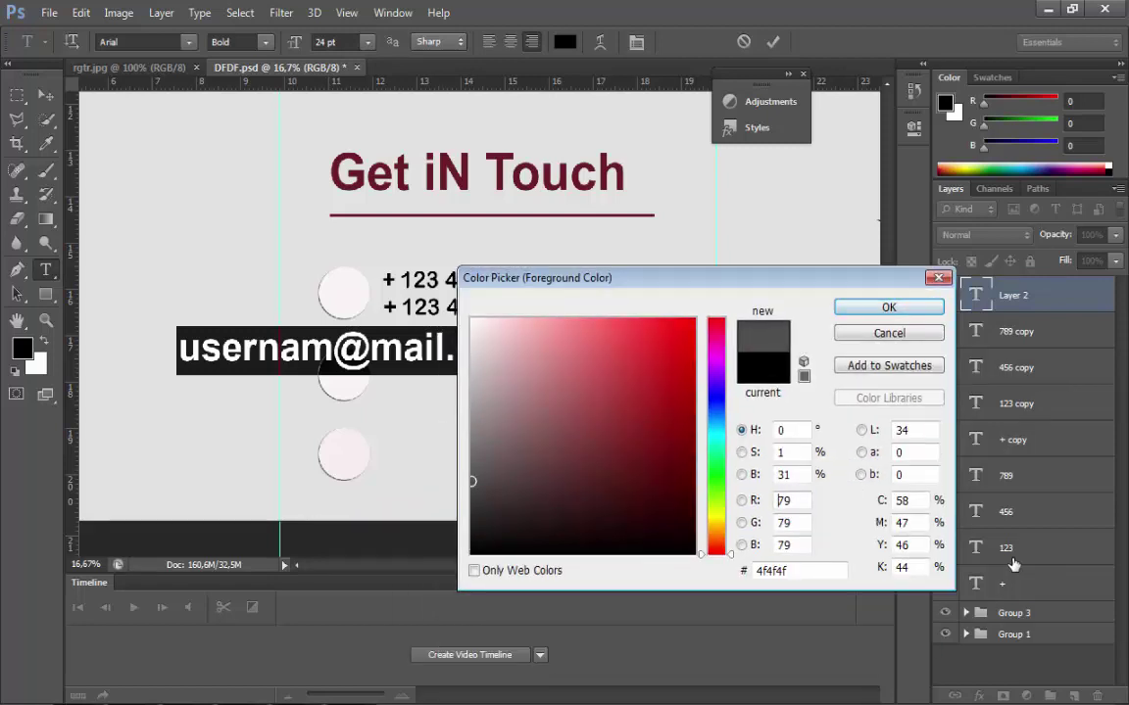
{"action": "key", "text": "Return"}
{"action": "key", "text": "ctrl+h"}
{"action": "key", "text": "ctrl+h"}
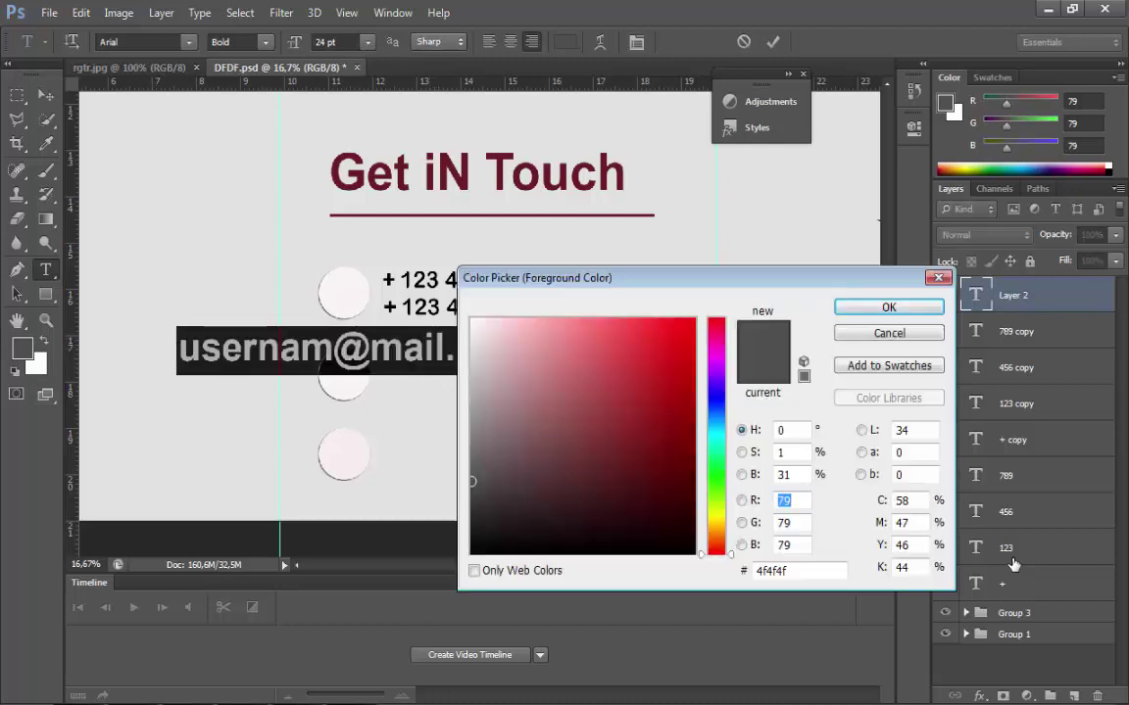
{"action": "type", "text": "61"}
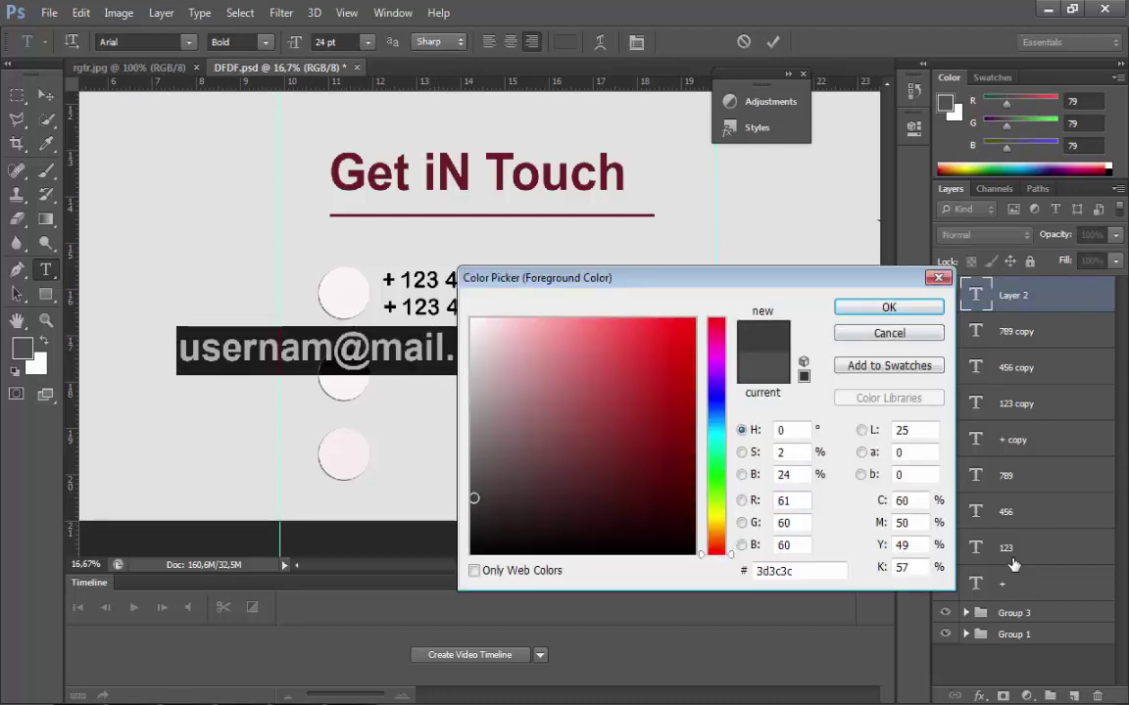
{"action": "key", "text": "Return"}
{"action": "key", "text": "ctrl+h"}
- Scale the e-mail text to about 57% width and 62% height and place it beside the middle circle
{"action": "key", "text": "alt+e"}
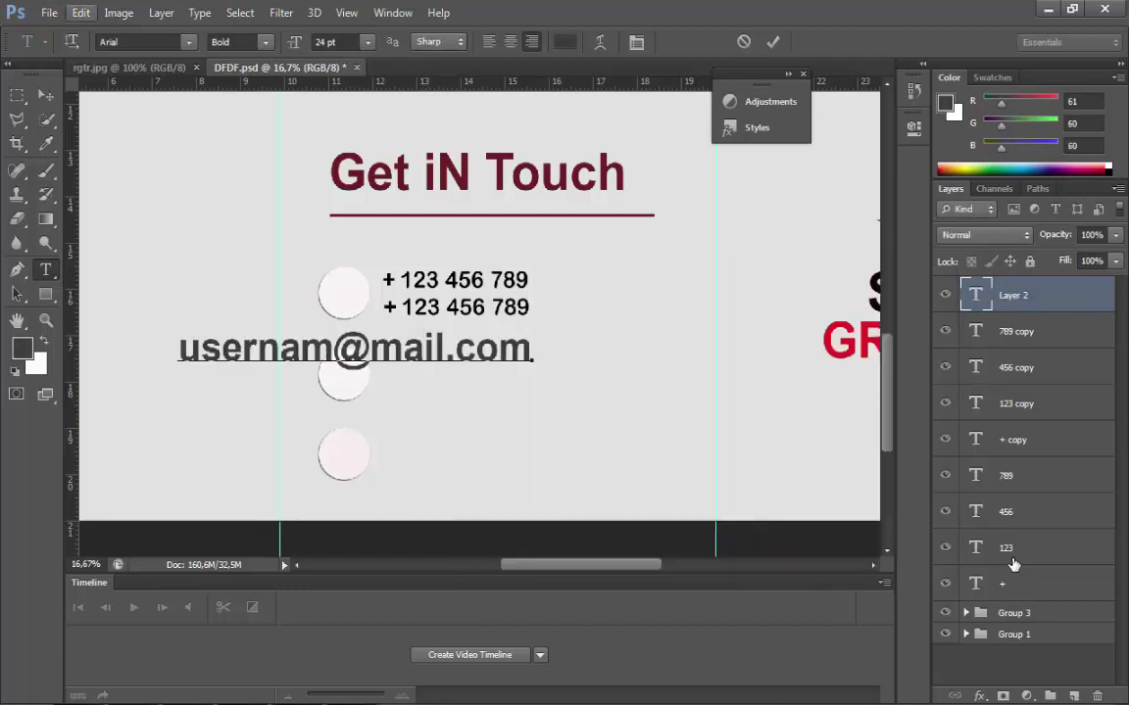
{"action": "key", "text": "Down"}
{"action": "key", "text": "Down"}
{"action": "key", "text": "Down"}
{"action": "key", "text": "Down"}
{"action": "key", "text": "Down"}
{"action": "key", "text": "Down"}
{"action": "key", "text": "Down"}
{"action": "key", "text": "Down"}
{"action": "key", "text": "Down"}
{"action": "key", "text": "Down"}
{"action": "key", "text": "Down"}
{"action": "key", "text": "Down"}
{"action": "key", "text": "Down"}
{"action": "key", "text": "Down"}
{"action": "key", "text": "Down"}
{"action": "key", "text": "Down"}
{"action": "key", "text": "Return"}
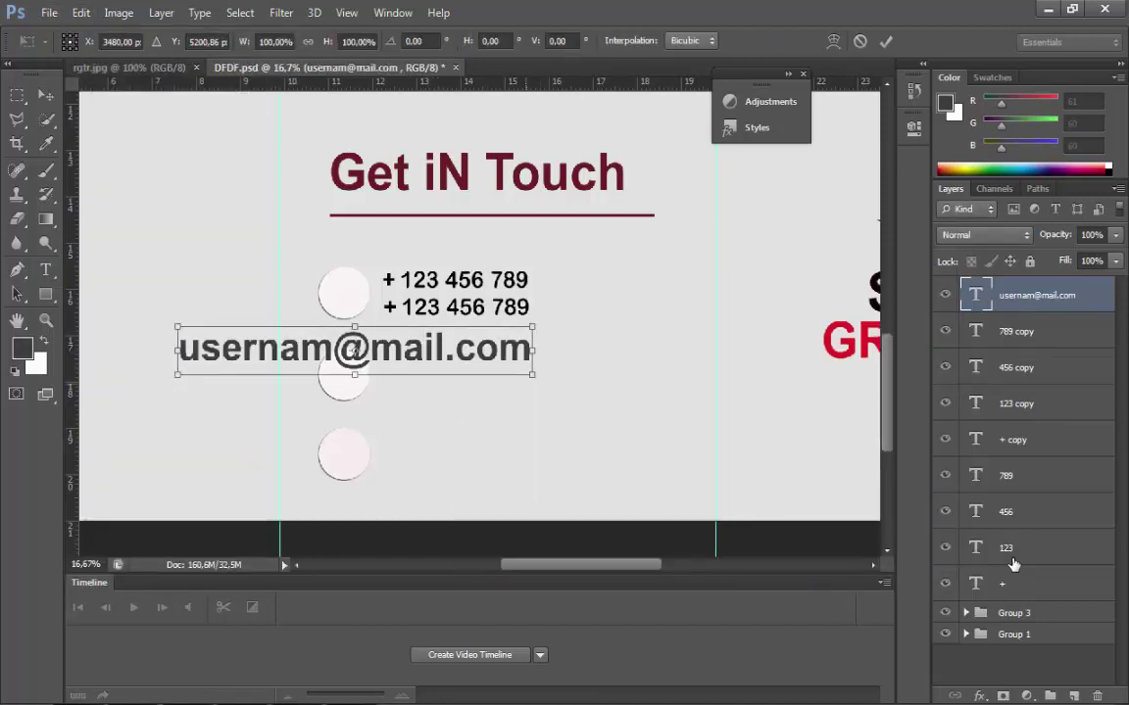
{"action": "left_click_drag", "start_coordinate": [529, 371], "coordinate": [383, 340]}
{"action": "left_click_drag", "start_coordinate": [294, 345], "coordinate": [566, 361]}
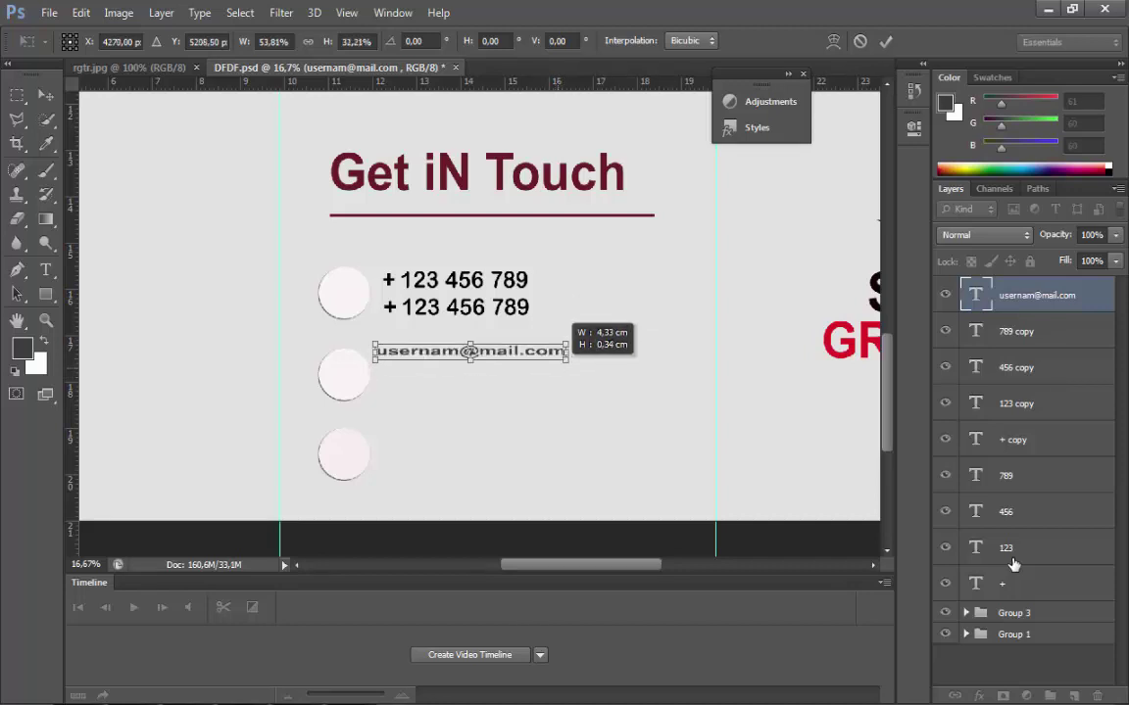
{"action": "key", "text": "ctrl+z"}
{"action": "key", "text": "ctrl+z"}
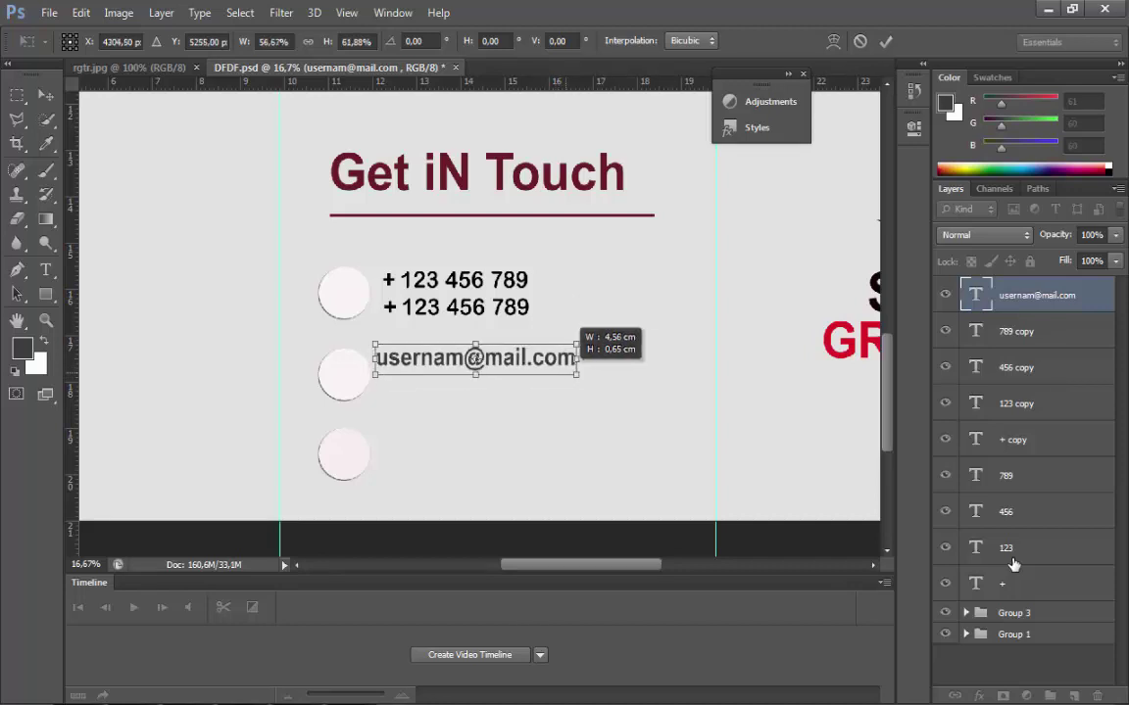
{"action": "key", "text": "Return"}
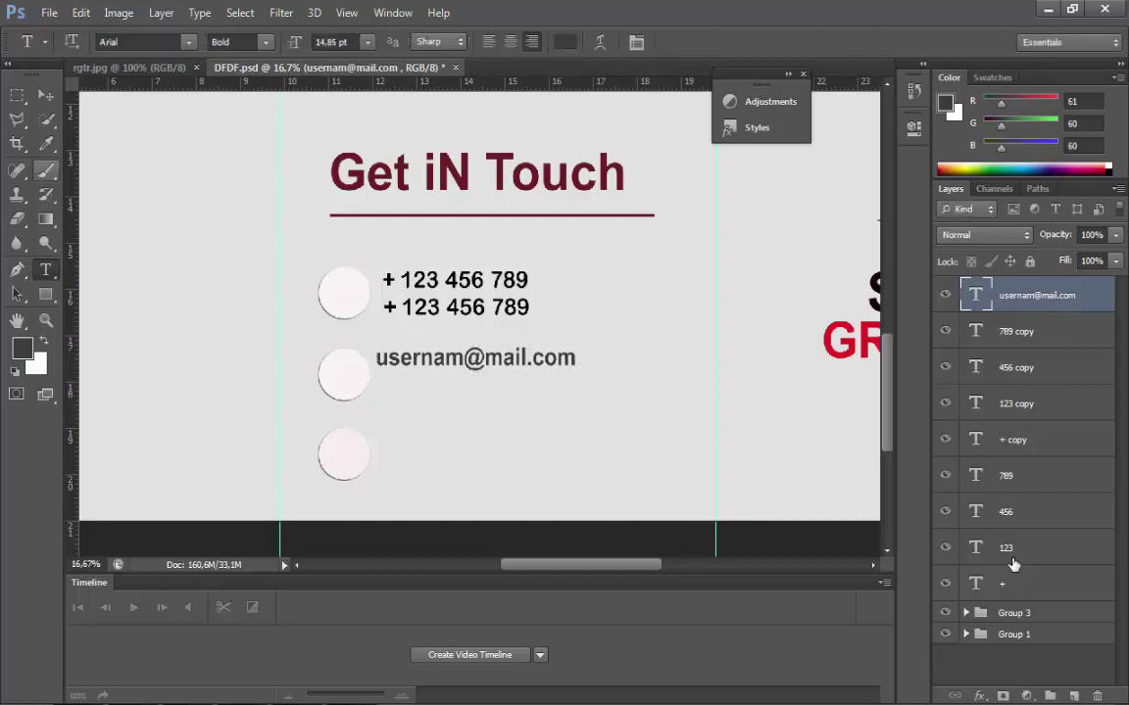
- Nudge the e-mail text slightly right and down, away from the middle circle
{"action": "key", "text": "v"}
{"action": "key", "text": "Right"}
{"action": "key", "text": "Right"}
{"action": "key", "text": "Right"}
{"action": "key", "text": "Down"}
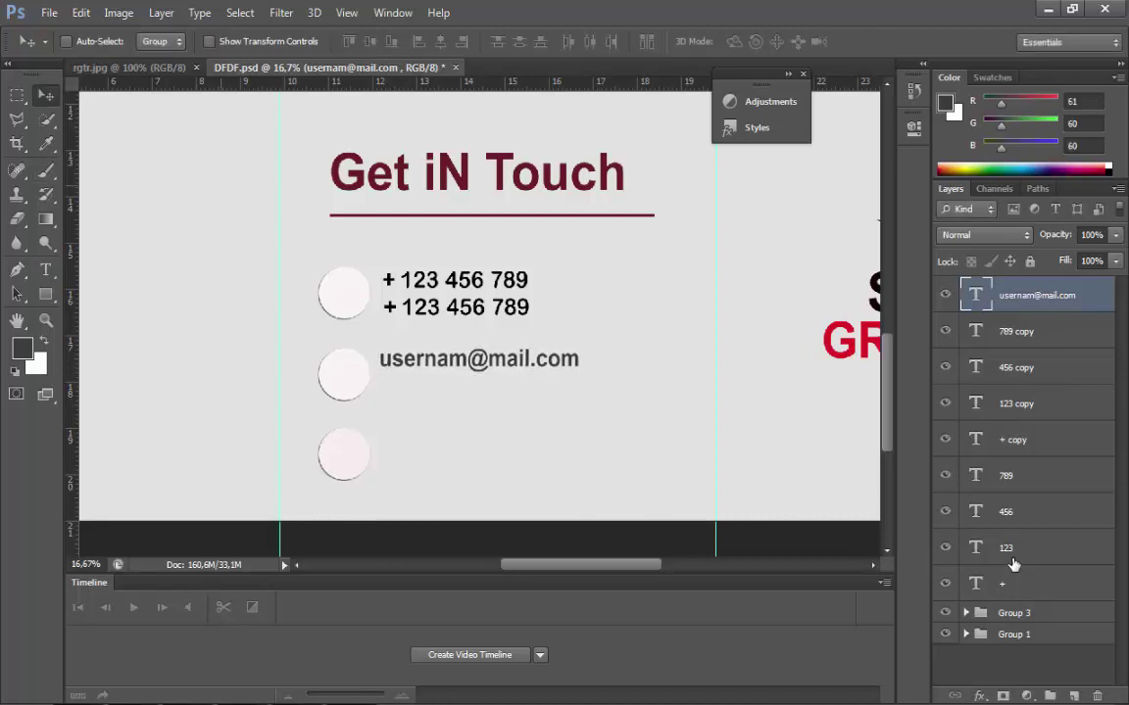
- Duplicate the e-mail text and move the copy about 0.56 cm down and 0.12 cm left, directly below the original
{"action": "key", "text": "ctrl+j"}
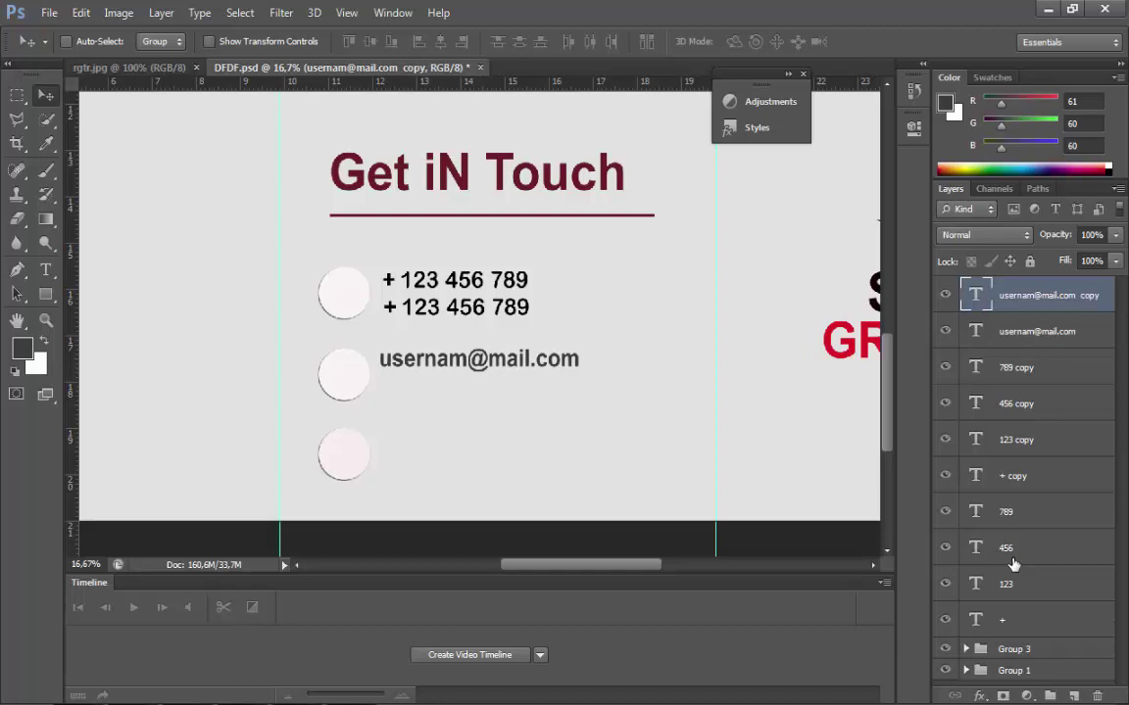
{"action": "key", "text": "shift+Down"}
{"action": "key", "text": "shift+Down"}
{"action": "key", "text": "shift+Down"}
{"action": "key", "text": "shift+Down"}
{"action": "key", "text": "shift+Down"}
{"action": "key", "text": "shift+Down"}
{"action": "key", "text": "shift+Down"}
{"action": "key", "text": "shift+Left"}
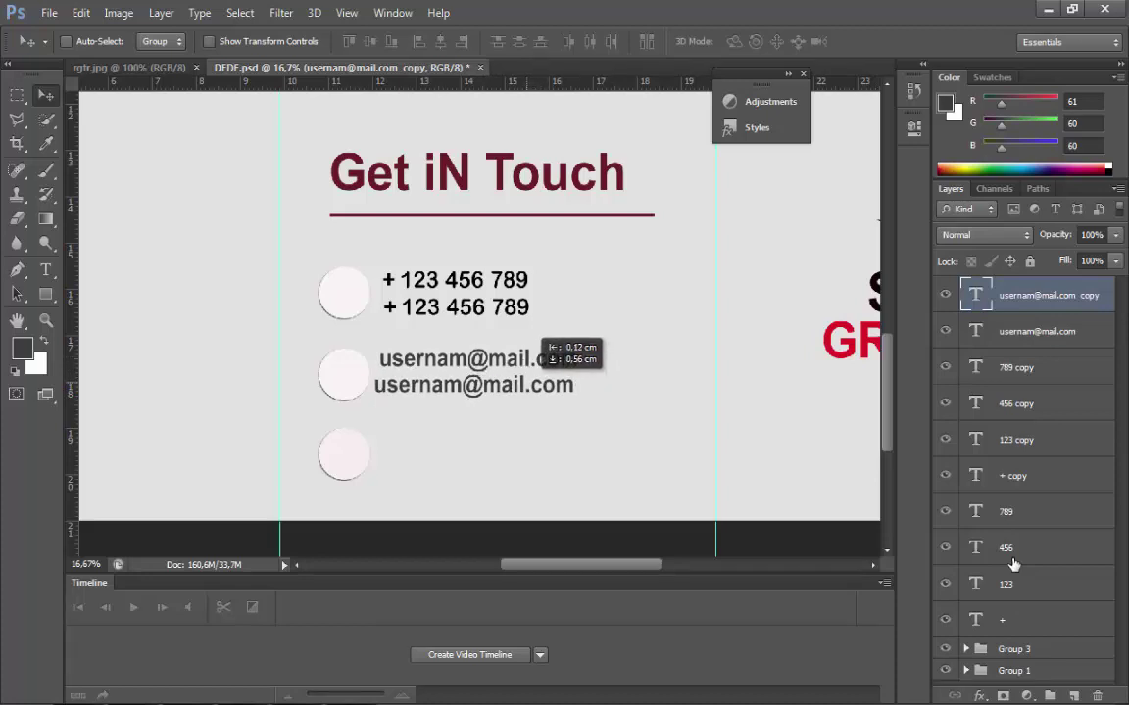
- Replace the duplicated line's text with a second placeholder e-mail address
{"action": "key", "text": "t"}
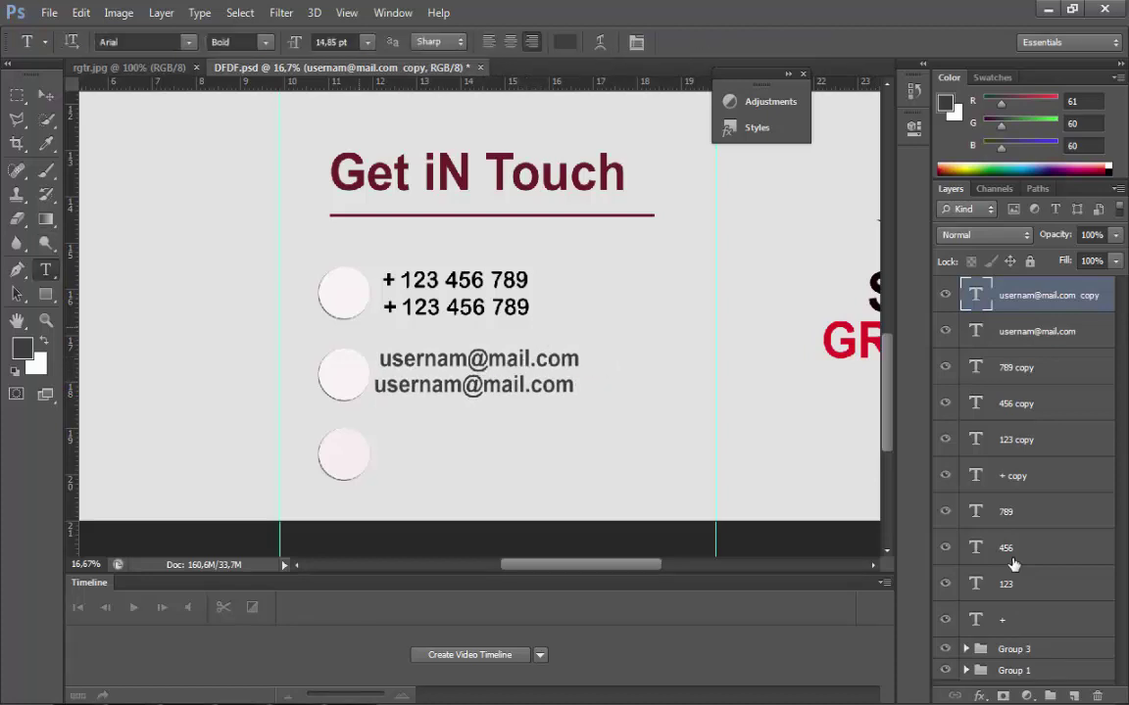
{"action": "key", "text": "Return"}
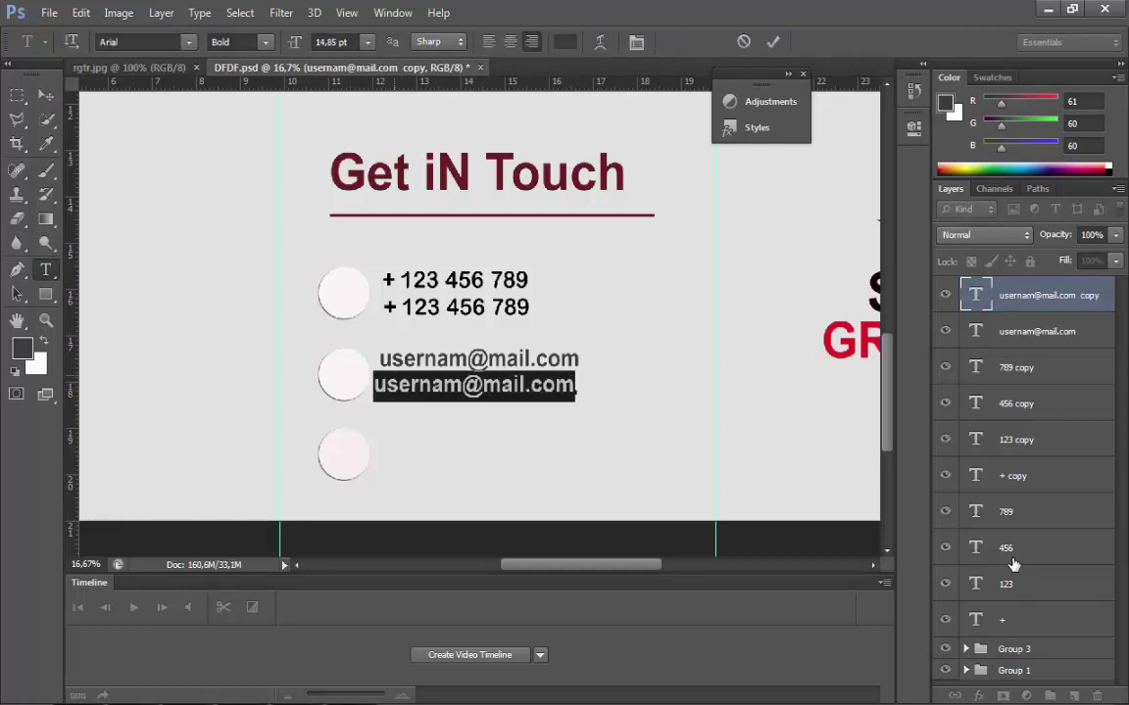
{"action": "type", "text": "urnam"}
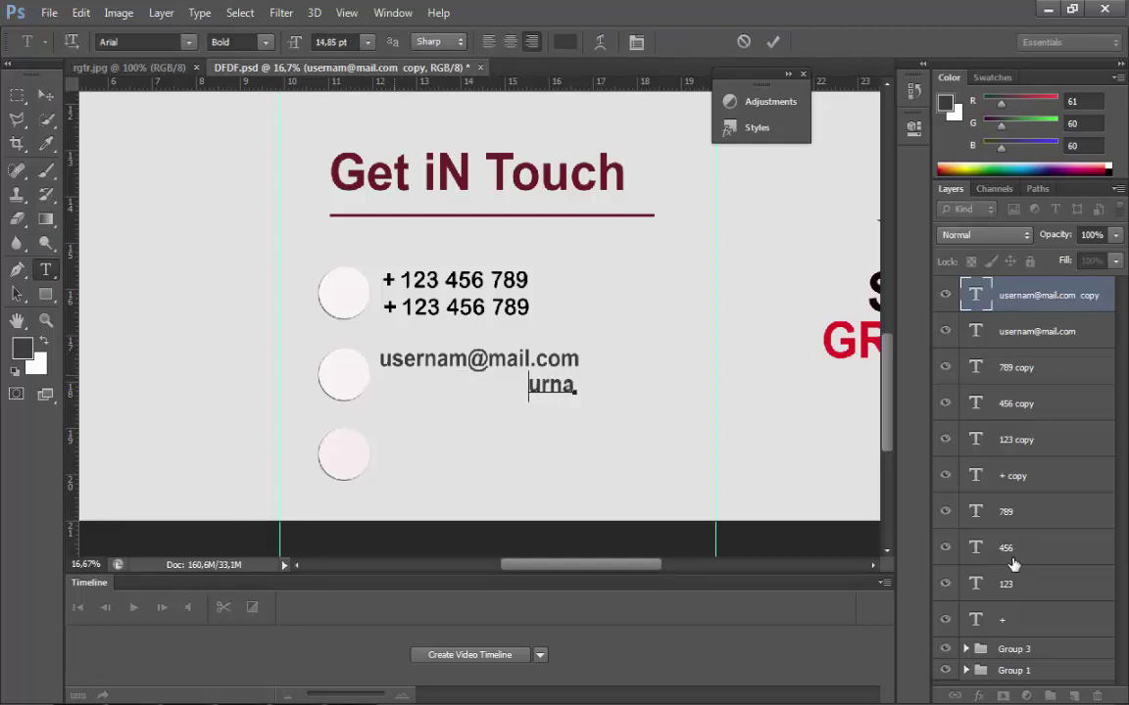
{"action": "type", "text": "@"}
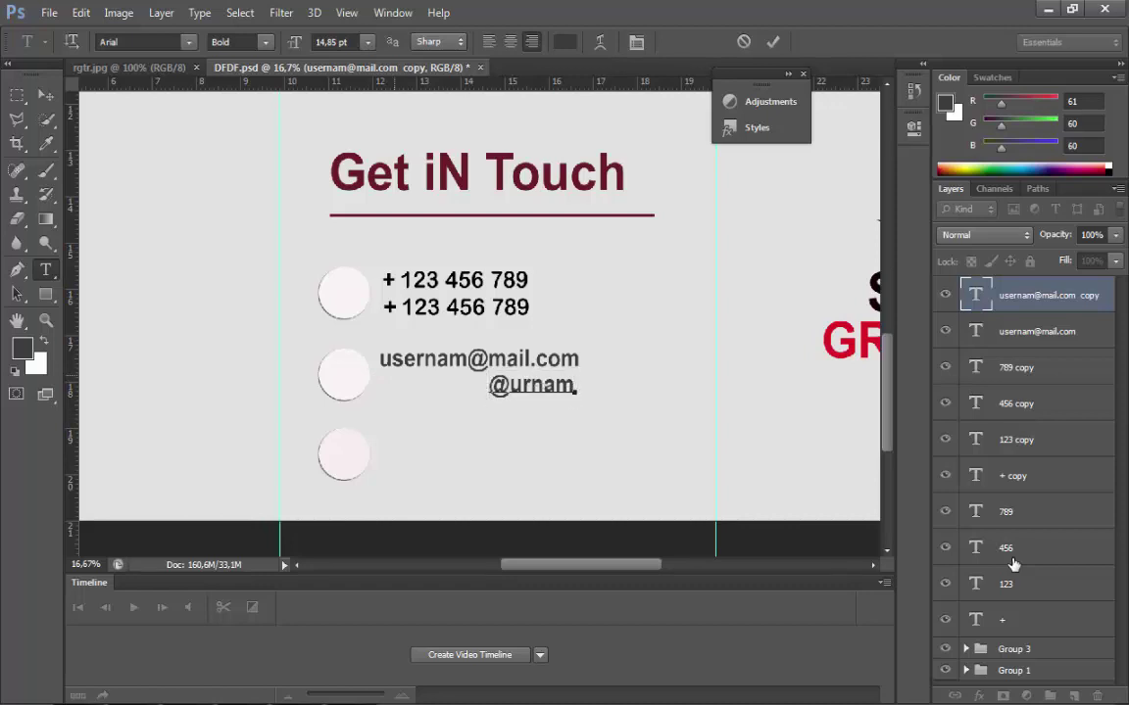
{"action": "type", "text": "websi"}
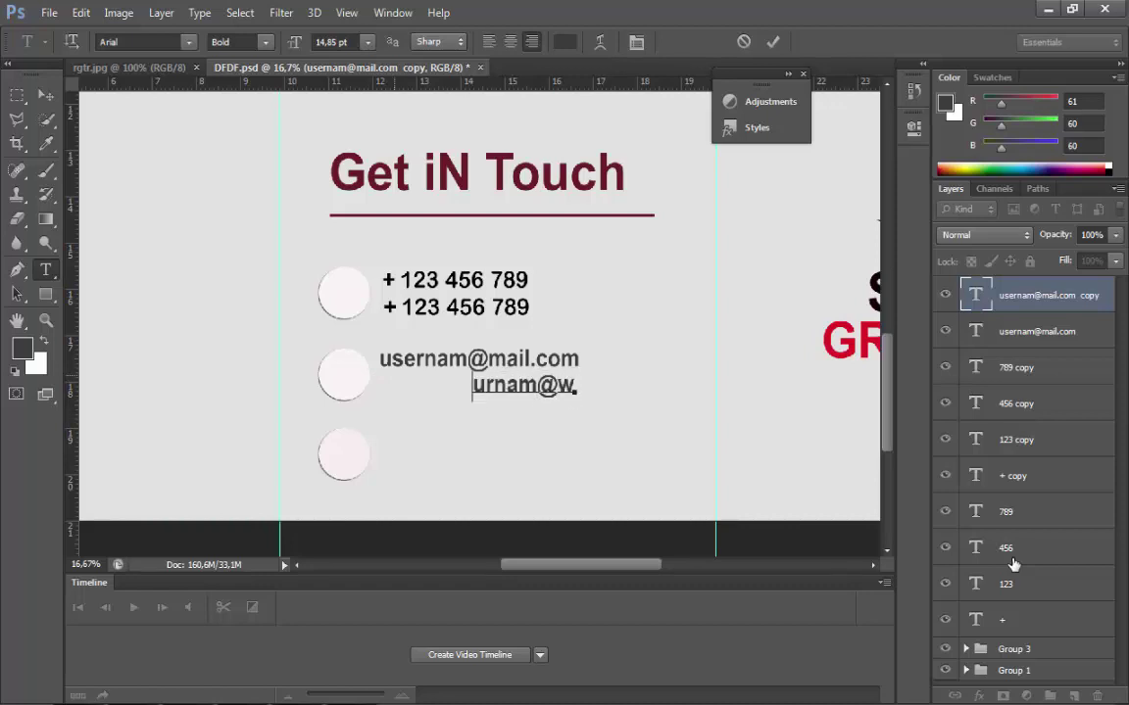
{"action": "type", "text": "te.com."}
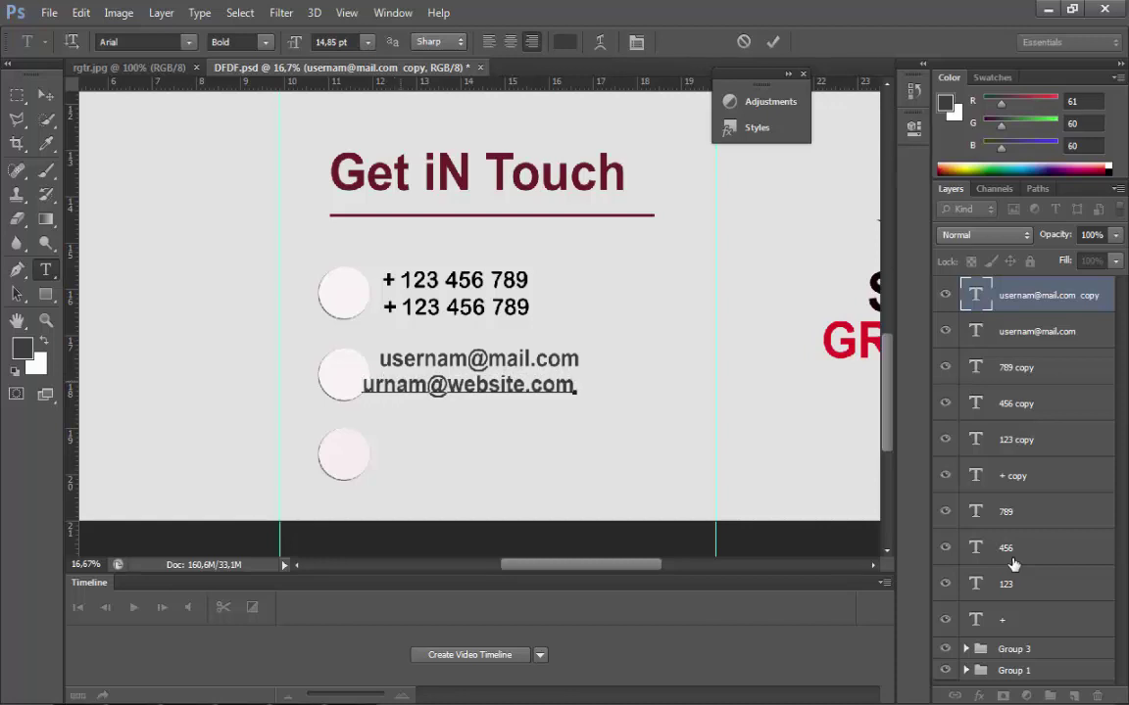
{"action": "key", "text": "ctrl+Return"}
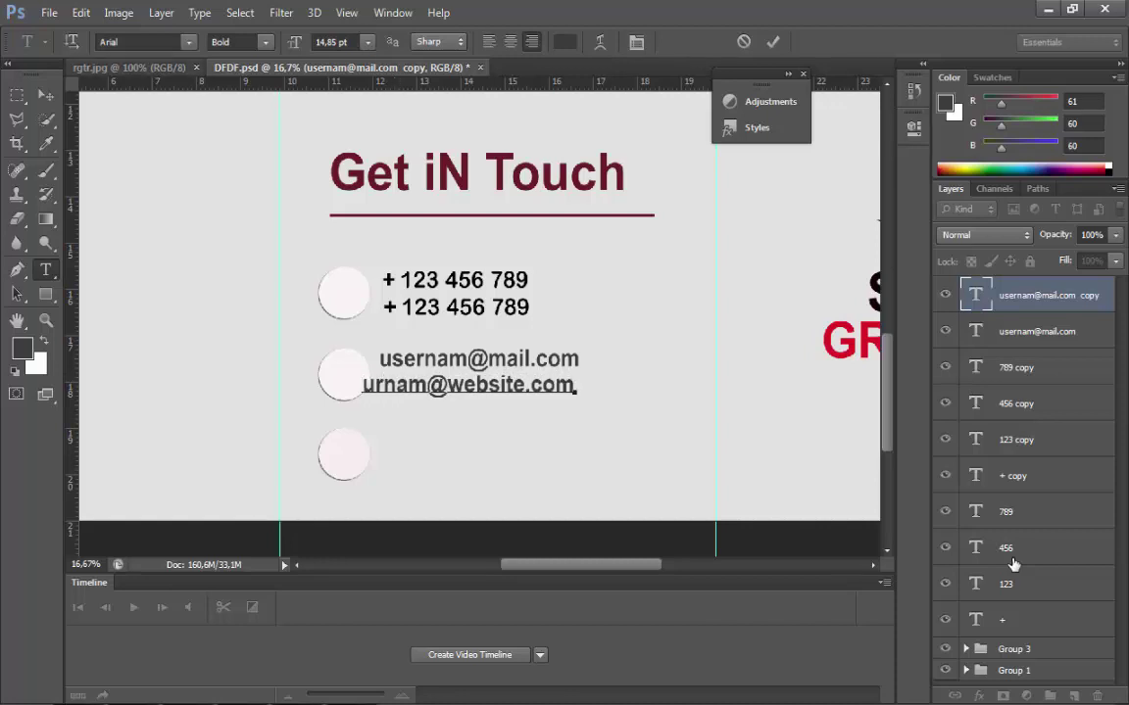
- Shift the second e-mail line right until its start lines up with the first e-mail line above it
{"action": "key", "text": "v"}
{"action": "key", "text": "shift+Right"}
{"action": "key", "text": "shift+Right"}
{"action": "key", "text": "shift+Right"}
{"action": "key", "text": "shift+Right"}
{"action": "key", "text": "shift+Right"}
{"action": "key", "text": "shift+Right"}
{"action": "key", "text": "shift+Right"}
{"action": "key", "text": "shift+Right"}
{"action": "key", "text": "shift+Right"}
{"action": "key", "text": "shift+Right"}
{"action": "key", "text": "shift+Right"}
{"action": "key", "text": "shift+Right"}
{"action": "key", "text": "shift+Right"}
{"action": "key", "text": "shift+Right"}
{"action": "key", "text": "shift+Right"}
{"action": "key", "text": "shift+Right"}
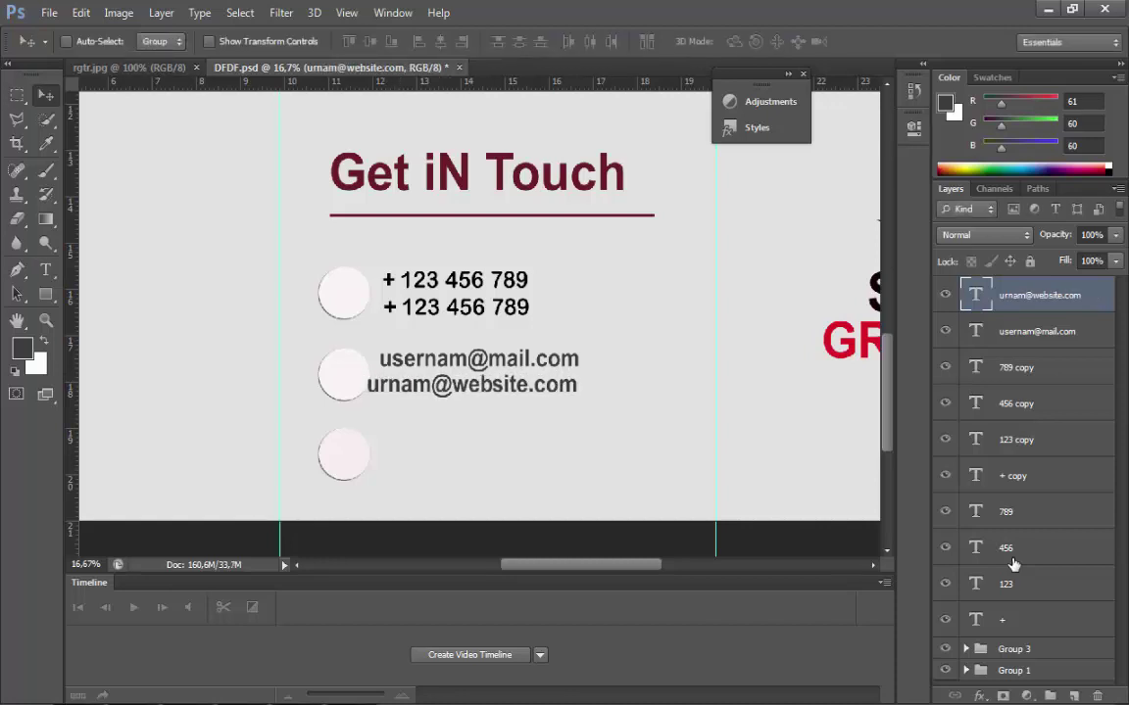
{"action": "key", "text": "shift+Left"}
{"action": "key", "text": "shift+Left"}
{"action": "key", "text": "shift+Left"}
{"action": "key", "text": "shift+Left"}
{"action": "key", "text": "shift+Left"}
{"action": "key", "text": "shift+Left"}
{"action": "key", "text": "shift+Left"}
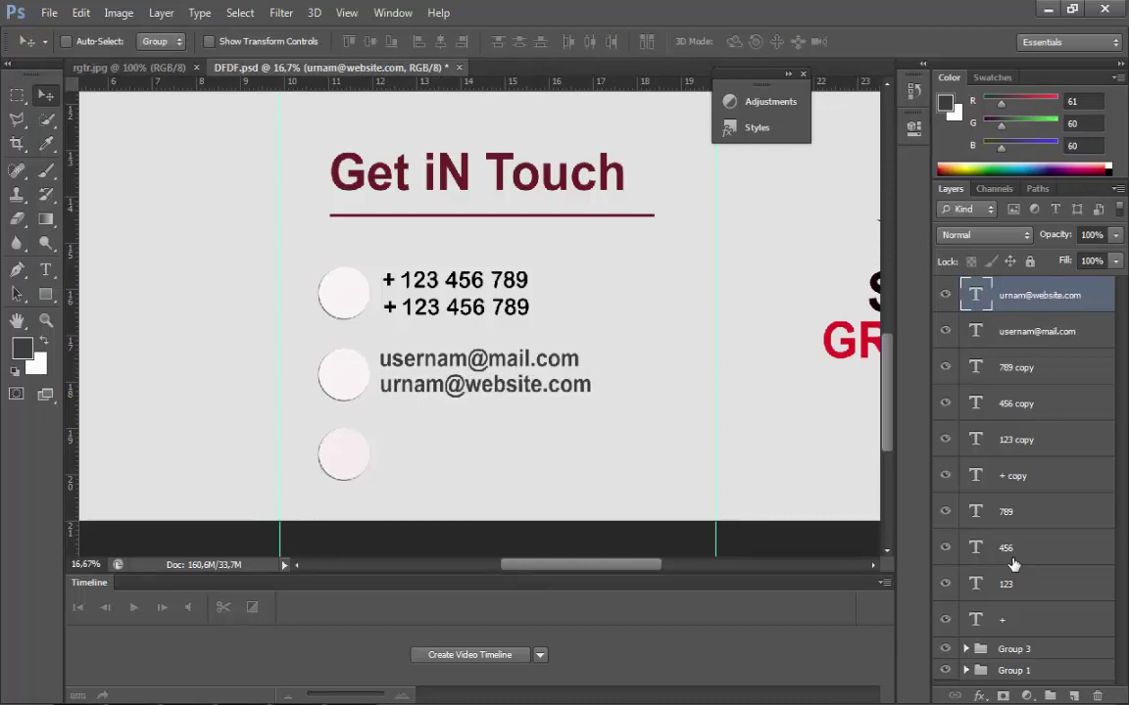
- Add a new Arial Bold 24 pt text line reading "your street Adress Here" near the lowest circle
{"action": "key", "text": "t"}
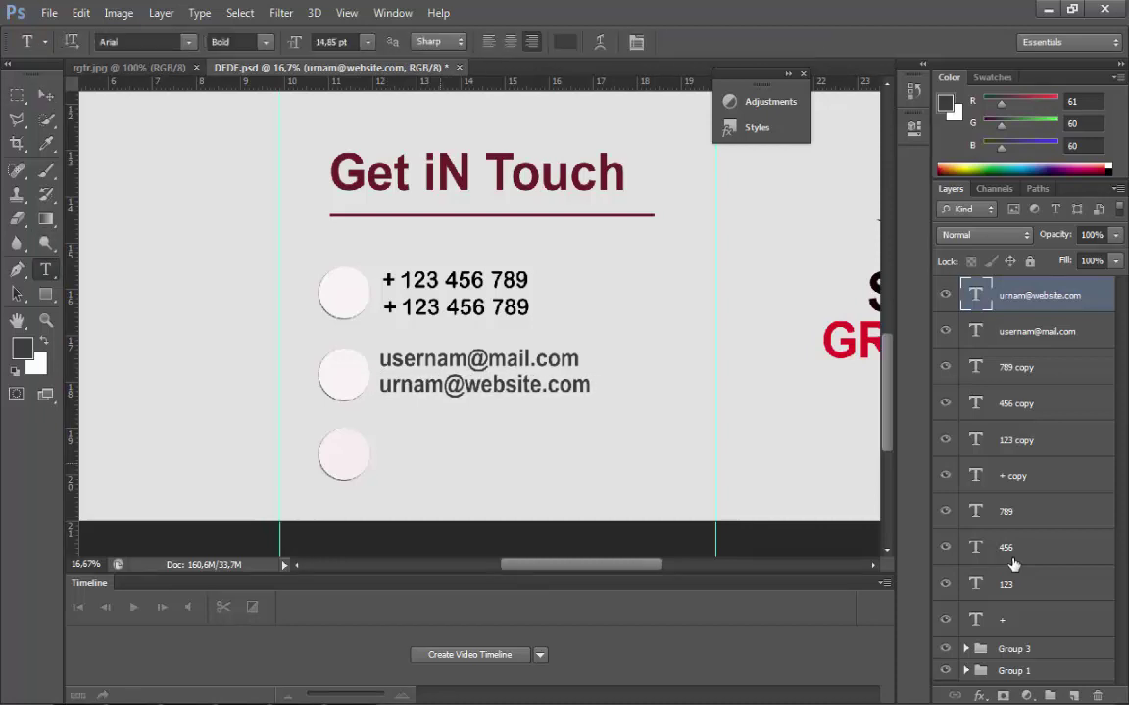
{"action": "left_click", "coordinate": [439, 462]}
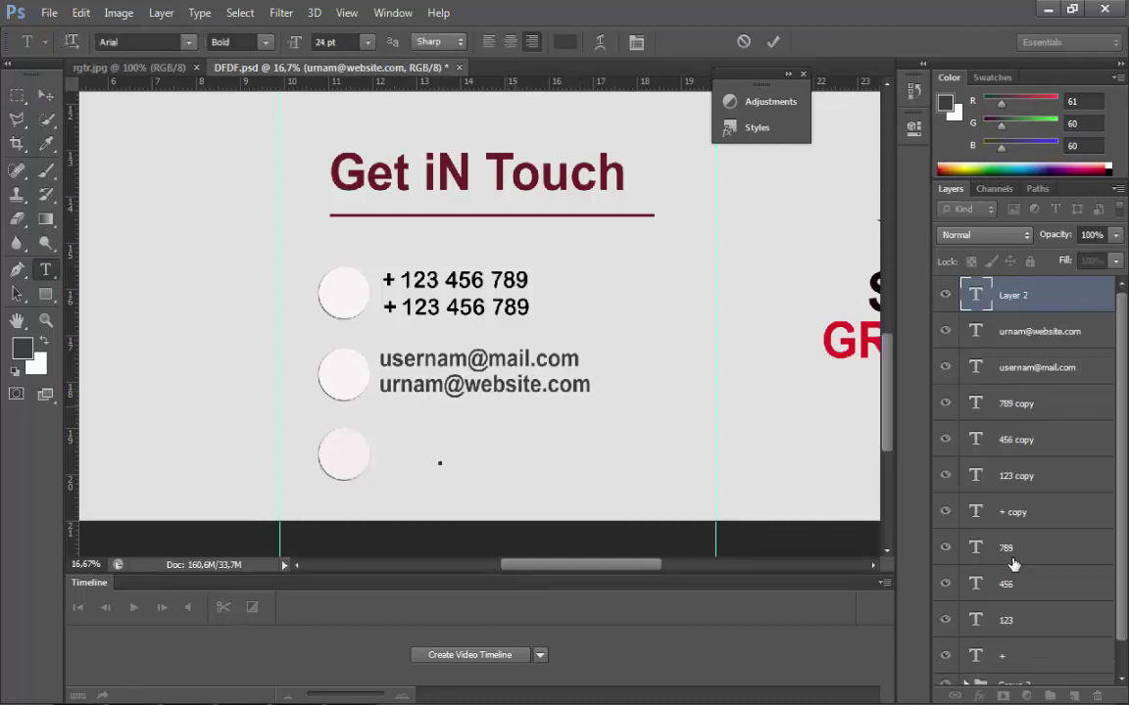
{"action": "type", "text": "youer"}
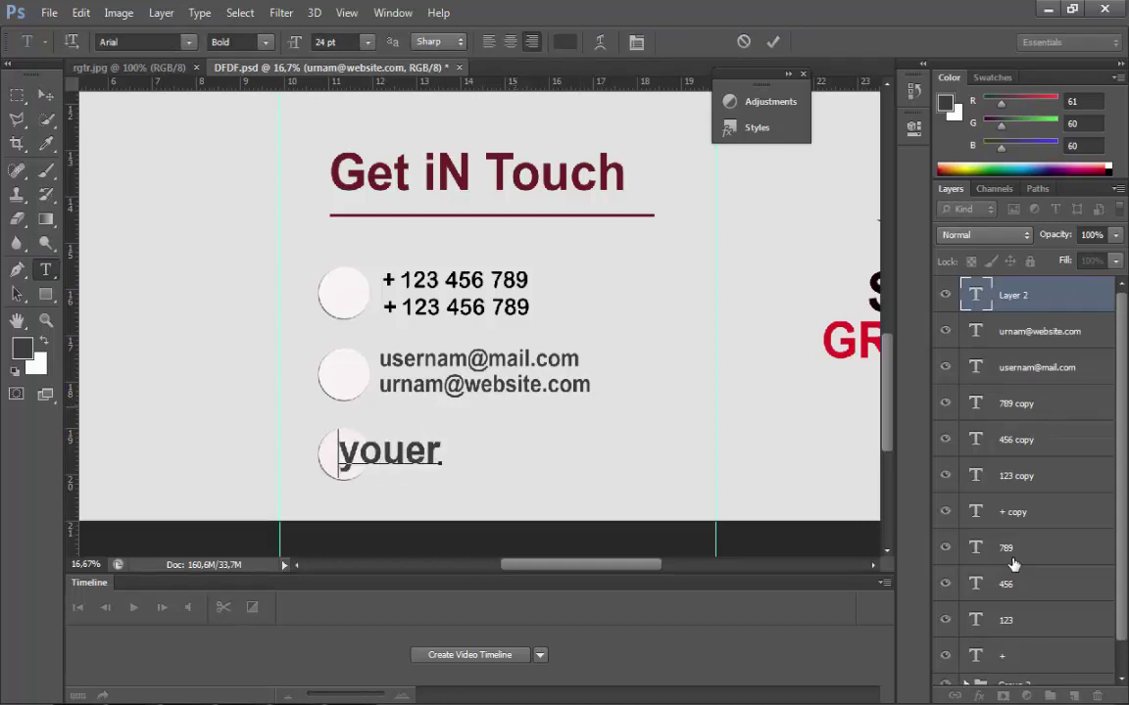
{"action": "key", "text": "BackSpace"}
{"action": "key", "text": "BackSpace"}
{"action": "type", "text": "r street"}
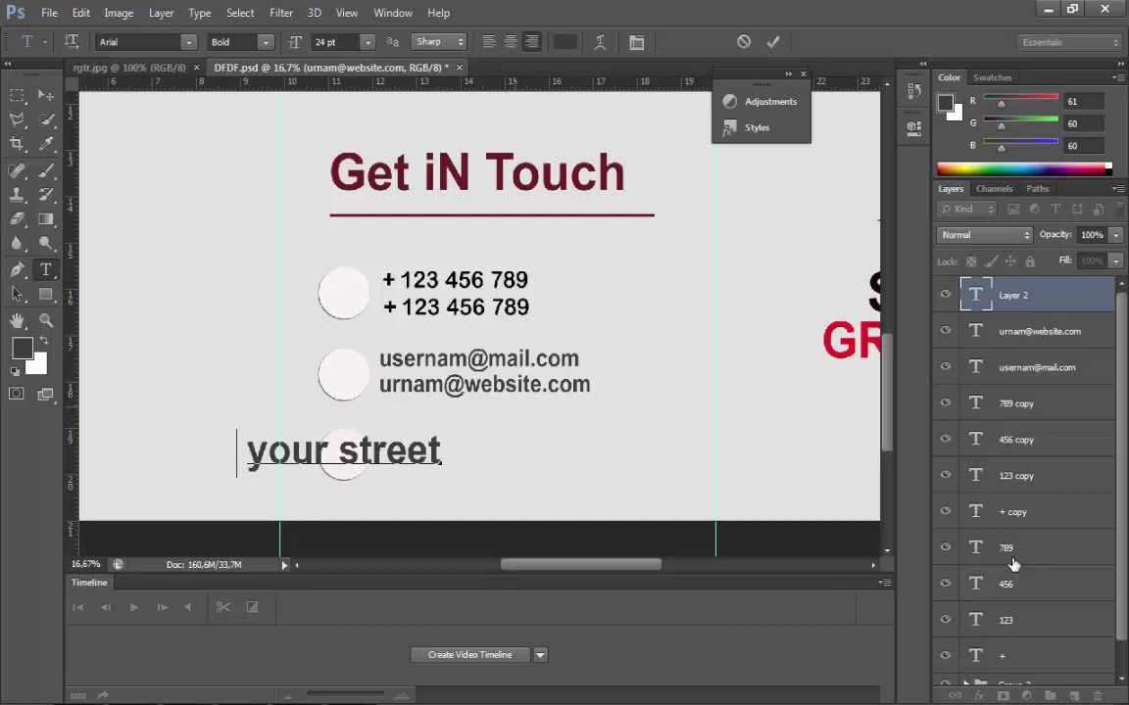
{"action": "type", "text": "Ade"}
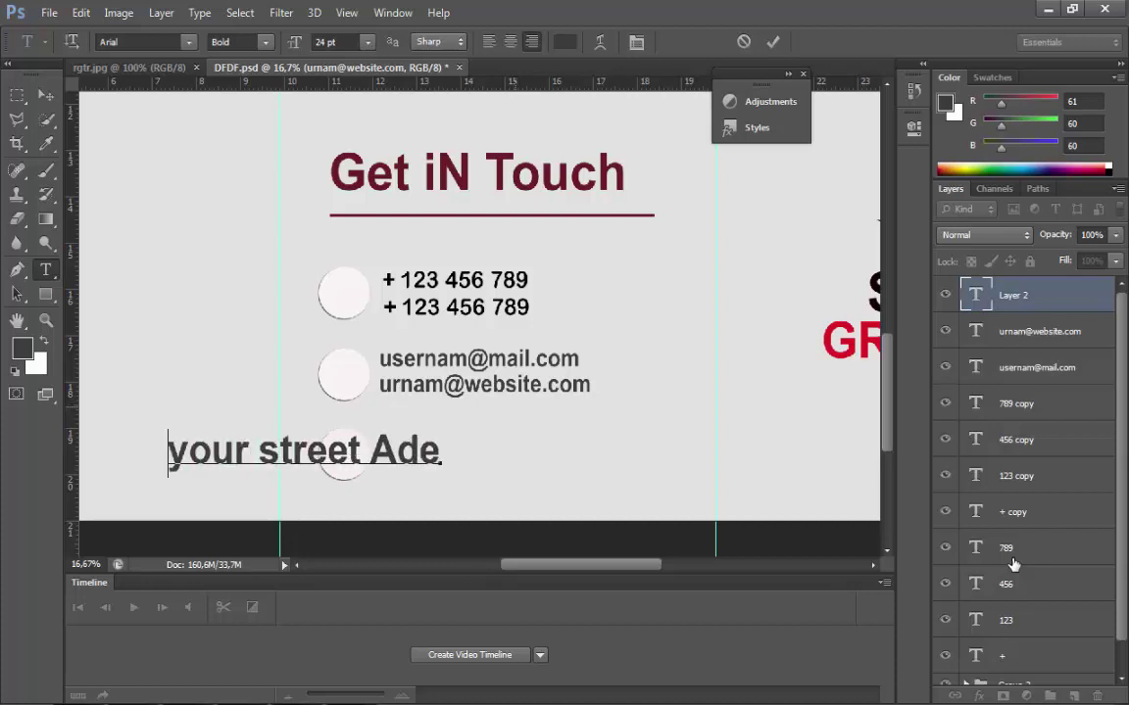
{"action": "key", "text": "BackSpace"}
{"action": "type", "text": "ress"}
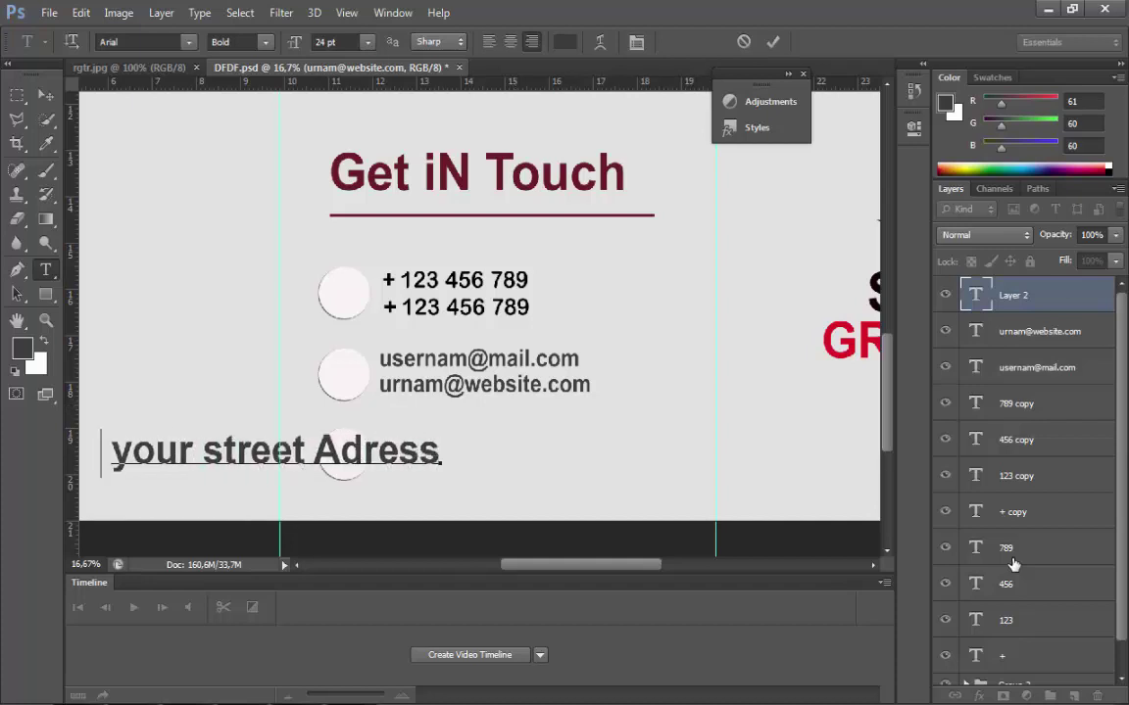
{"action": "type", "text": "here"}
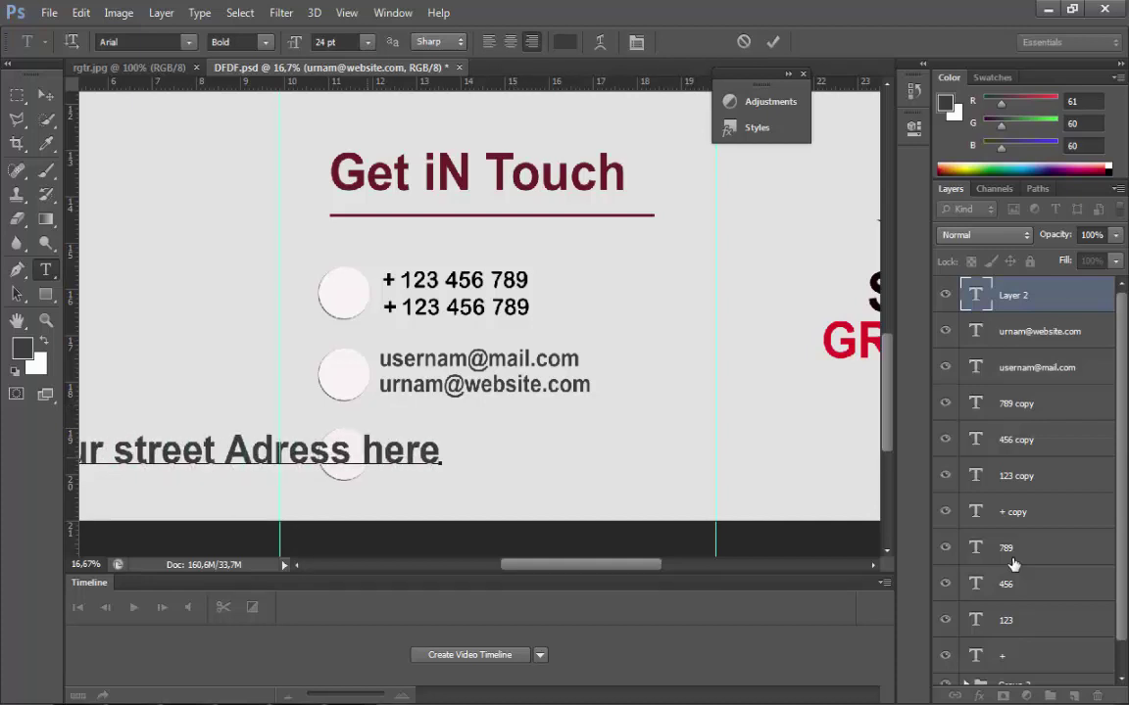
{"action": "key", "text": "shift+Right"}
{"action": "type", "text": "H"}
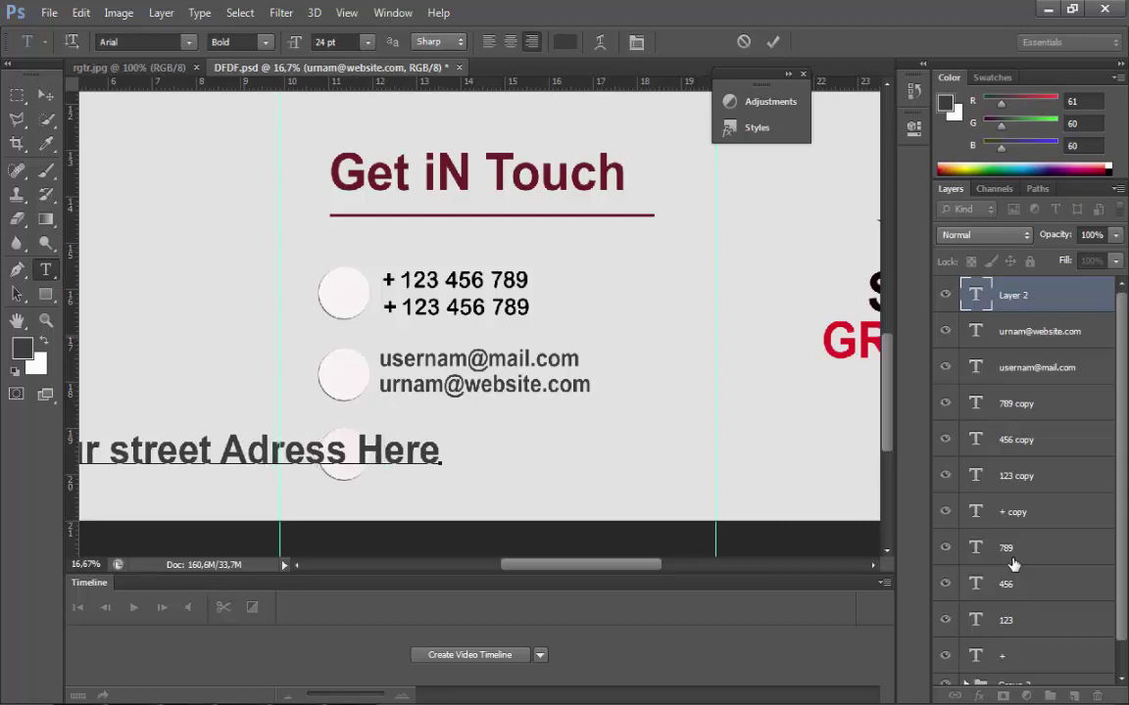
- Scale the street address text to about 59.43% width and 53.58% height and place it beside the lowest circle
{"action": "key", "text": "alt"}
{"action": "key", "text": "e"}
{"action": "key", "text": "Down"}
{"action": "key", "text": "Down"}
{"action": "key", "text": "Down"}
{"action": "key", "text": "Down"}
{"action": "key", "text": "Down"}
{"action": "key", "text": "Down"}
{"action": "key", "text": "Down"}
{"action": "key", "text": "Down"}
{"action": "key", "text": "Down"}
{"action": "key", "text": "Down"}
{"action": "key", "text": "Down"}
{"action": "key", "text": "Down"}
{"action": "key", "text": "Down"}
{"action": "key", "text": "Down"}
{"action": "key", "text": "Down"}
{"action": "key", "text": "Down"}
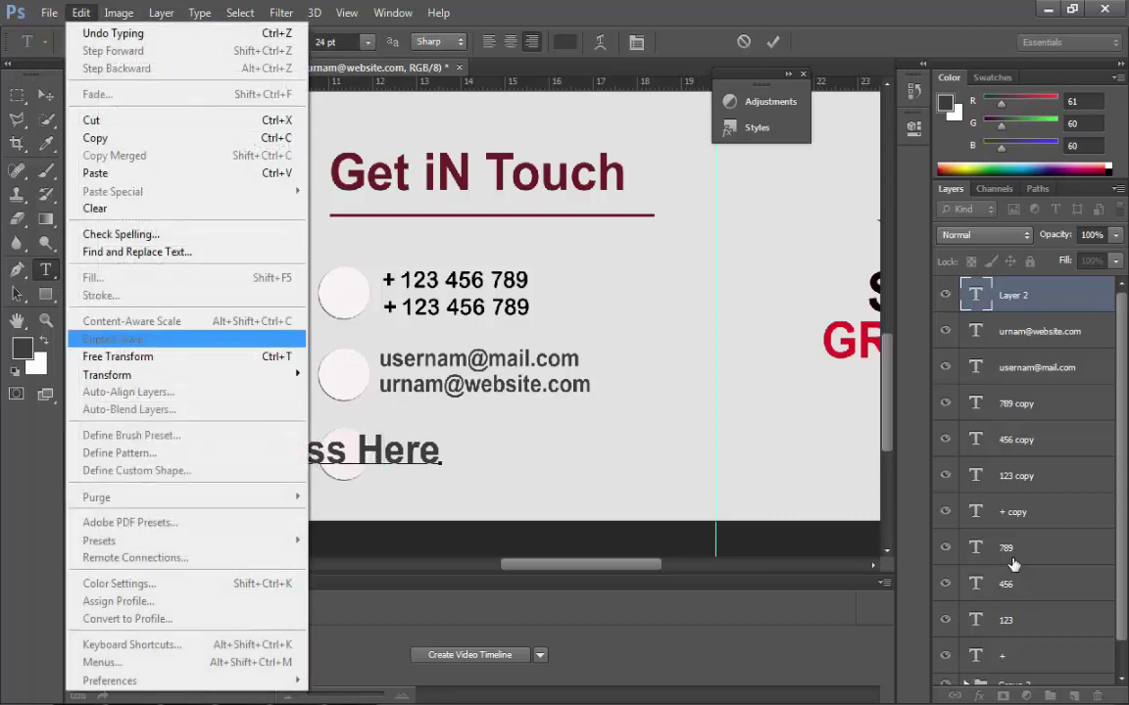
{"action": "key", "text": "Return"}
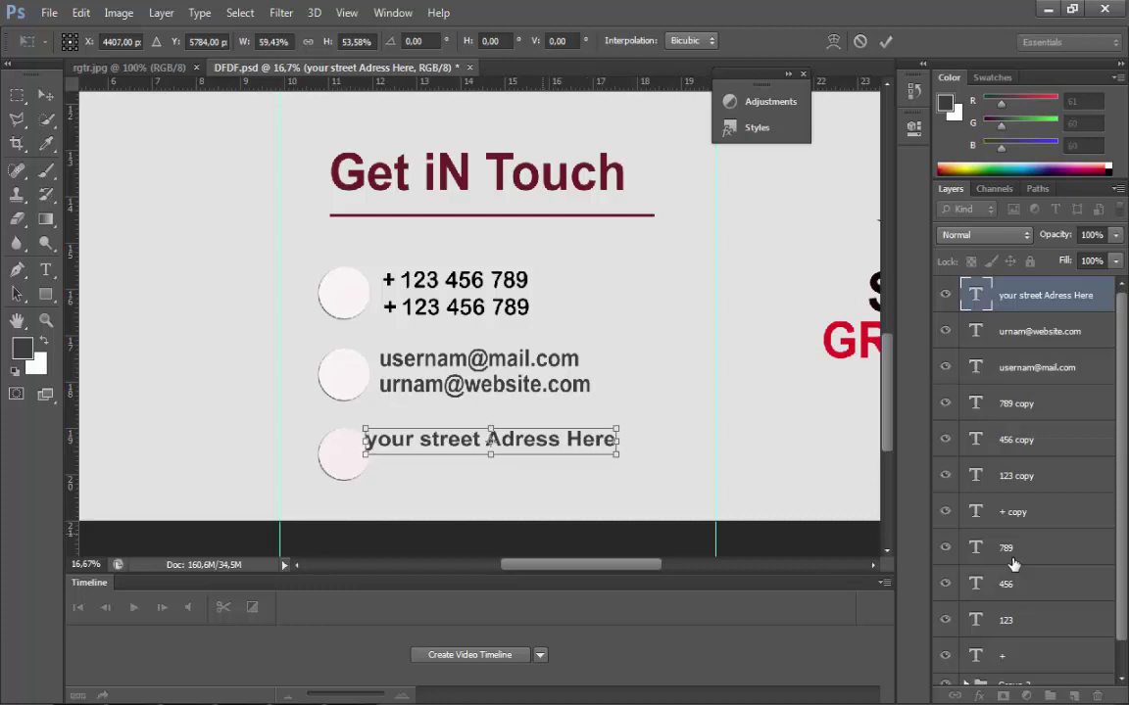
- Move the street address text slightly right and down, just clear of the lowest circle, and apply the transform
{"action": "key", "text": "Right"}
{"action": "key", "text": "Right"}
{"action": "key", "text": "Right"}
{"action": "key", "text": "Right"}
{"action": "key", "text": "Down"}
{"action": "key", "text": "Down"}
{"action": "key", "text": "Down"}
{"action": "key", "text": "Down"}
{"action": "key", "text": "Right"}
{"action": "key", "text": "Right"}
{"action": "key", "text": "Right"}
{"action": "key", "text": "Right"}
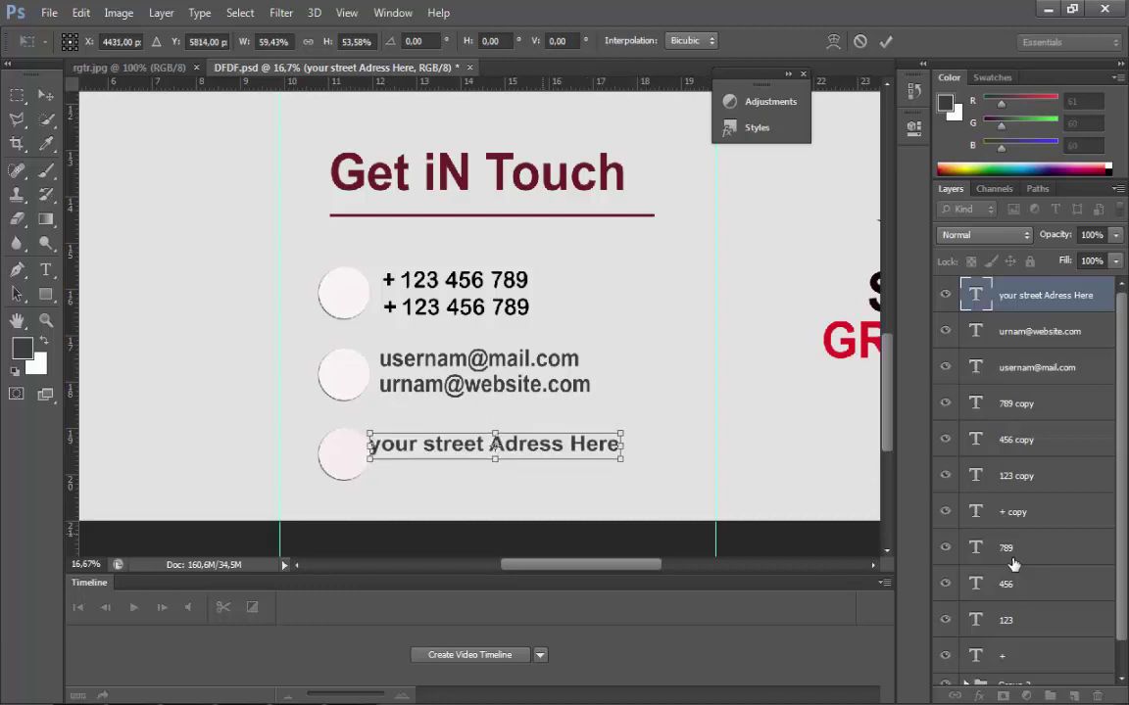
{"action": "key", "text": "Down"}
{"action": "key", "text": "Down"}
{"action": "key", "text": "Down"}
{"action": "key", "text": "Right"}
{"action": "key", "text": "Right"}
{"action": "key", "text": "Right"}
{"action": "key", "text": "Right"}
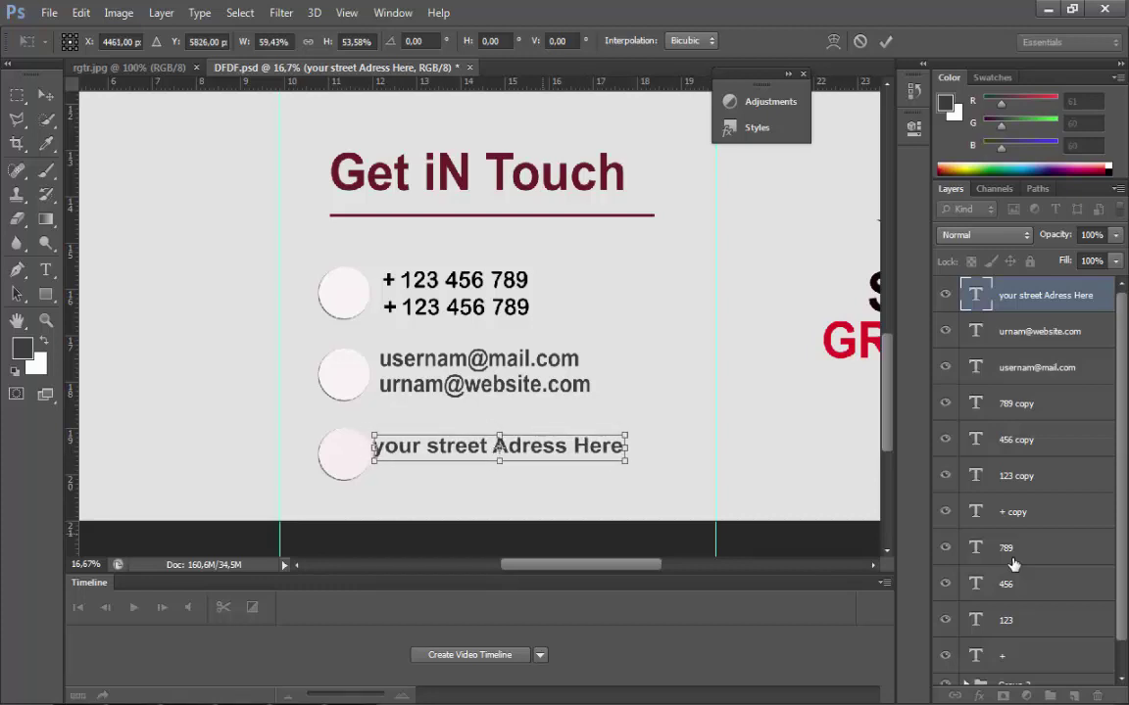
{"action": "key", "text": "Return"}
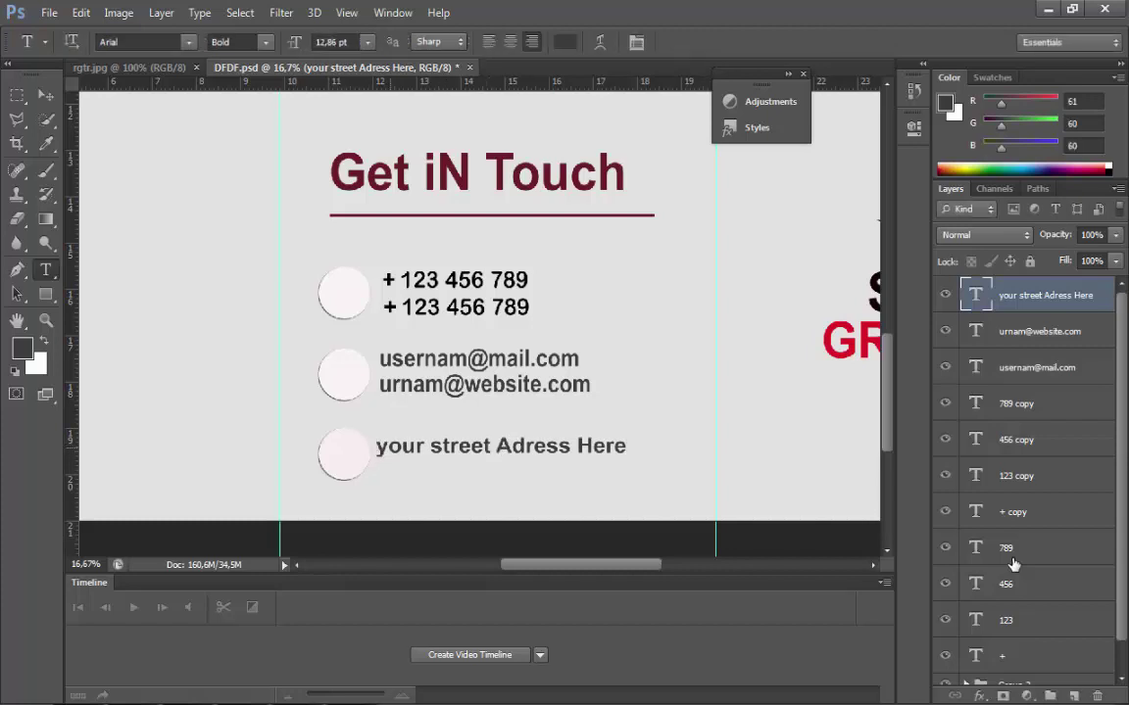
- Capitalize the address line's first letter to read "Your street Adress Here" and nudge the line slightly down
{"action": "key", "text": "Return"}
{"action": "type", "text": "Y"}
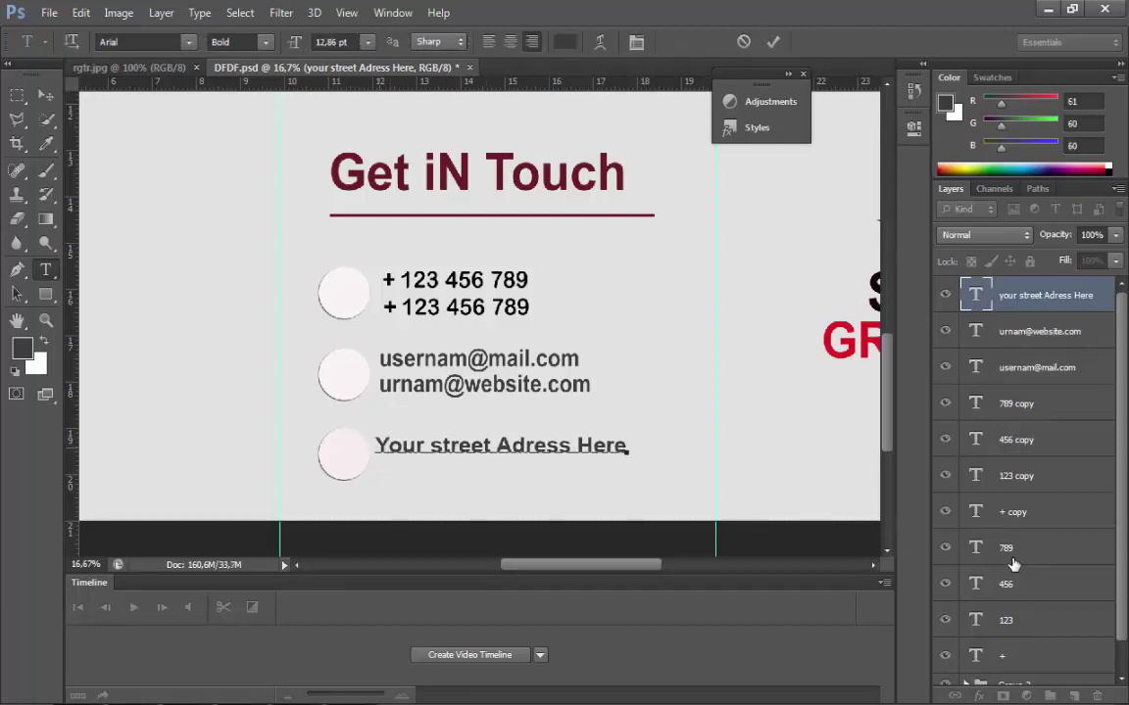
{"action": "key", "text": "ctrl+Return"}
{"action": "key", "text": "v"}
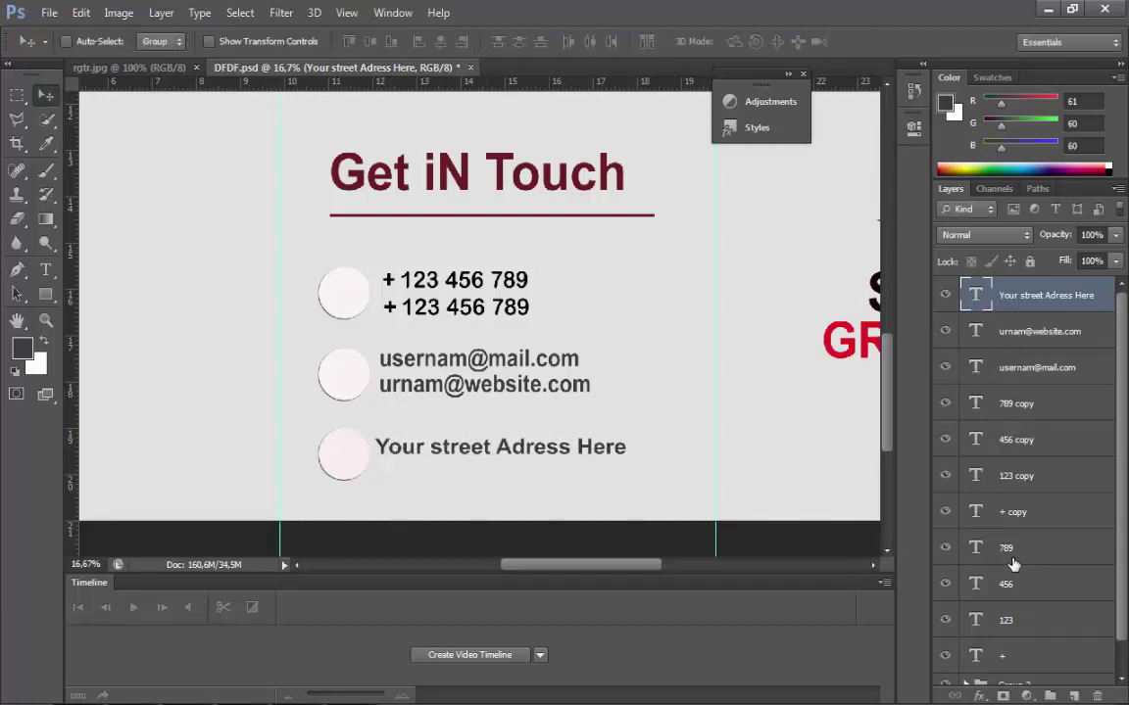
{"action": "key", "text": "shift+Down"}
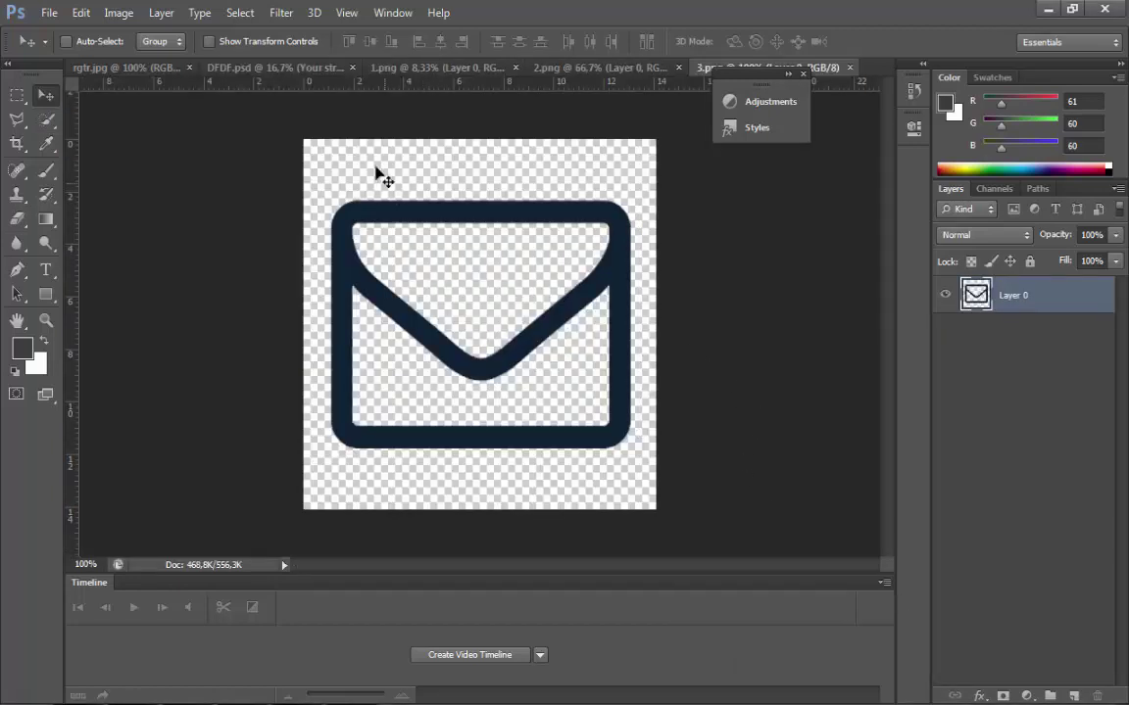
- Copy the phone icon from 1.png into the DFDF.psd brochure
{"action": "left_click", "coordinate": [293, 68]}
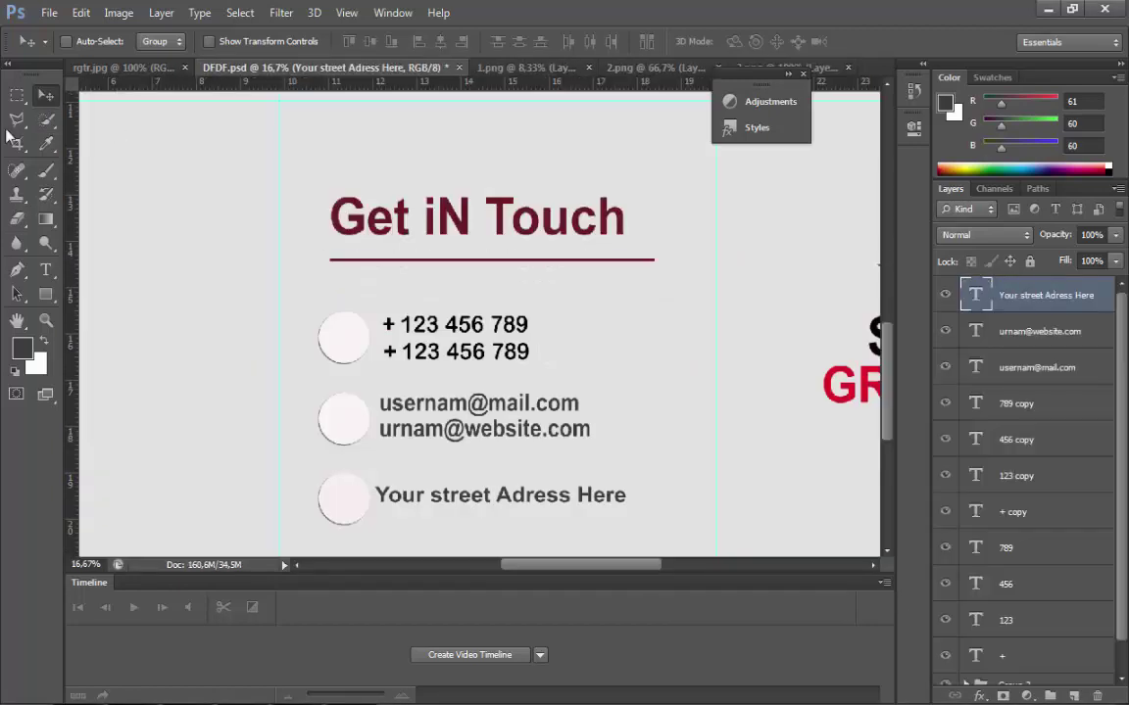
{"action": "left_click", "coordinate": [511, 69]}
{"action": "left_click_drag", "start_coordinate": [490, 157], "coordinate": [370, 211]}
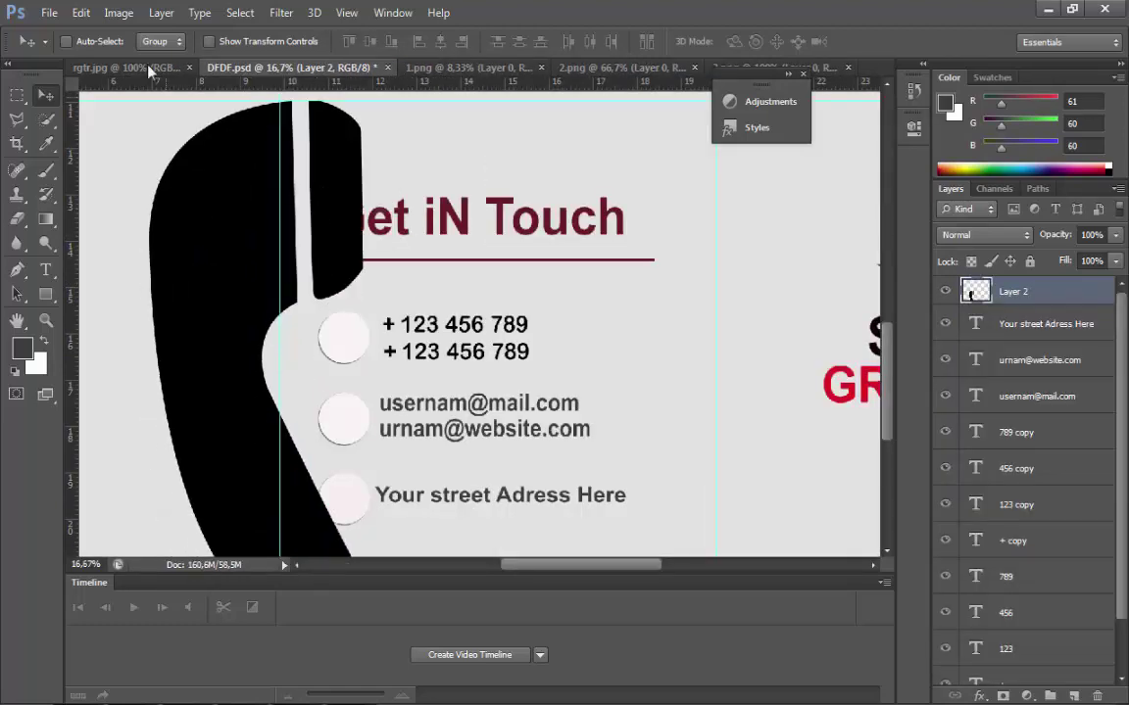
- Scale the phone icon to about 5.40% width and 4.28% height and center it in the circle beside the phone numbers
{"action": "left_click", "coordinate": [81, 13]}
{"action": "left_click", "coordinate": [149, 355]}
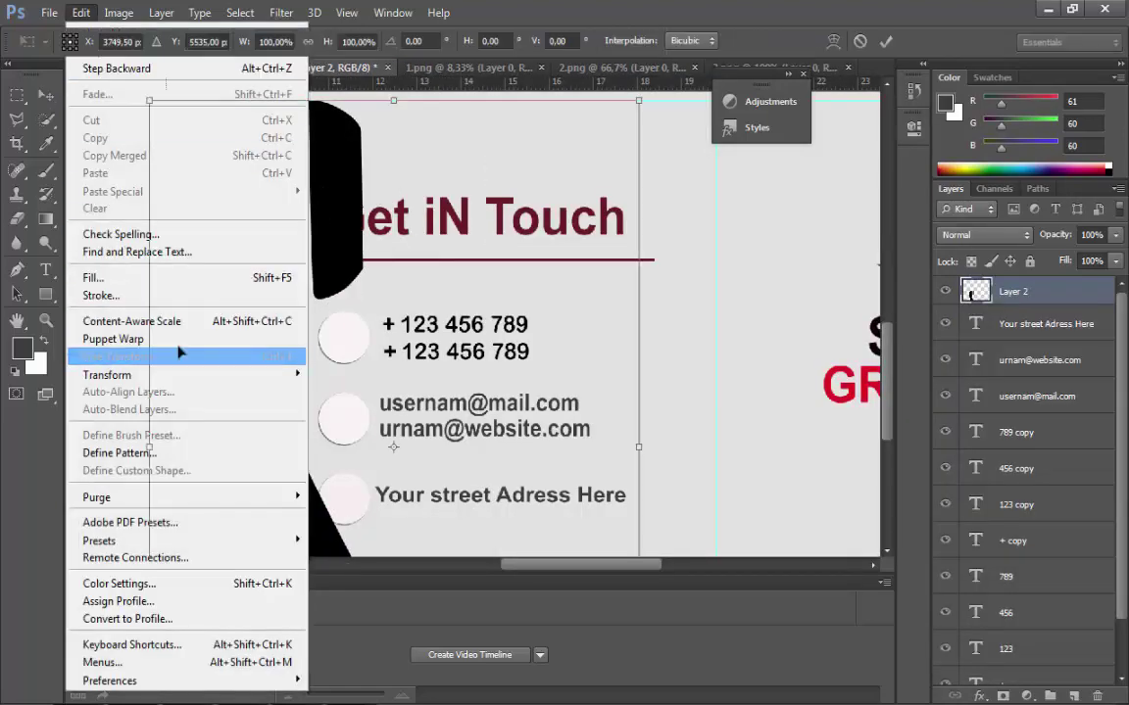
{"action": "left_click_drag", "start_coordinate": [642, 102], "coordinate": [363, 346]}
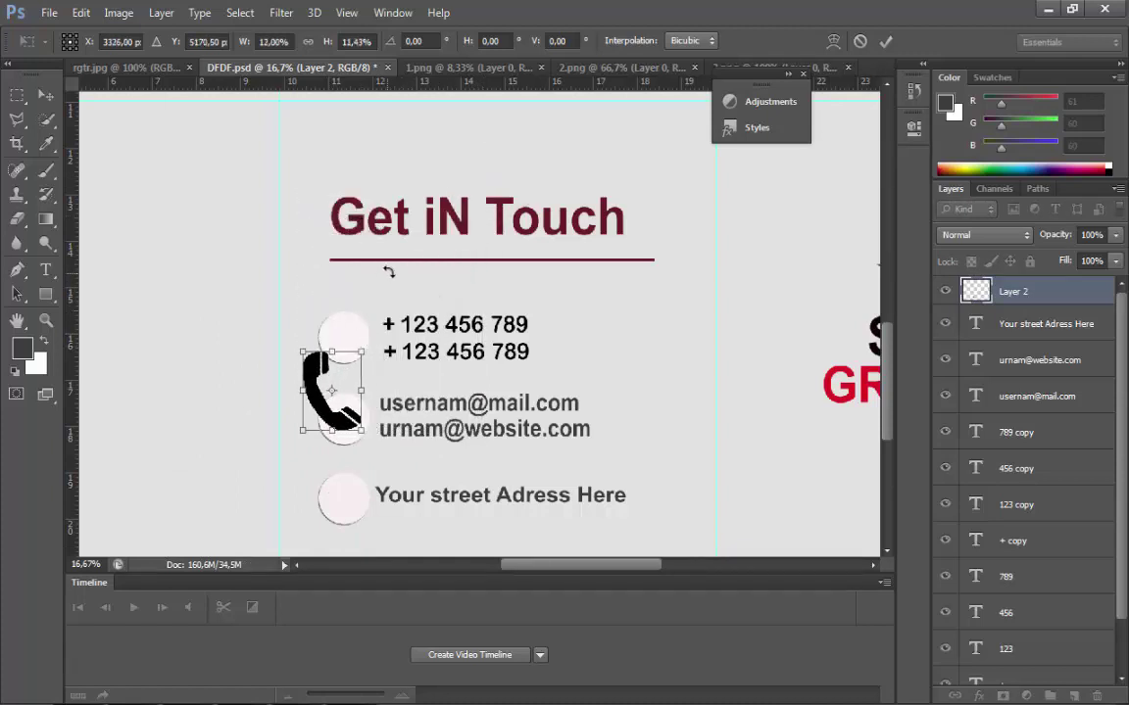
{"action": "left_click_drag", "start_coordinate": [368, 351], "coordinate": [345, 336]}
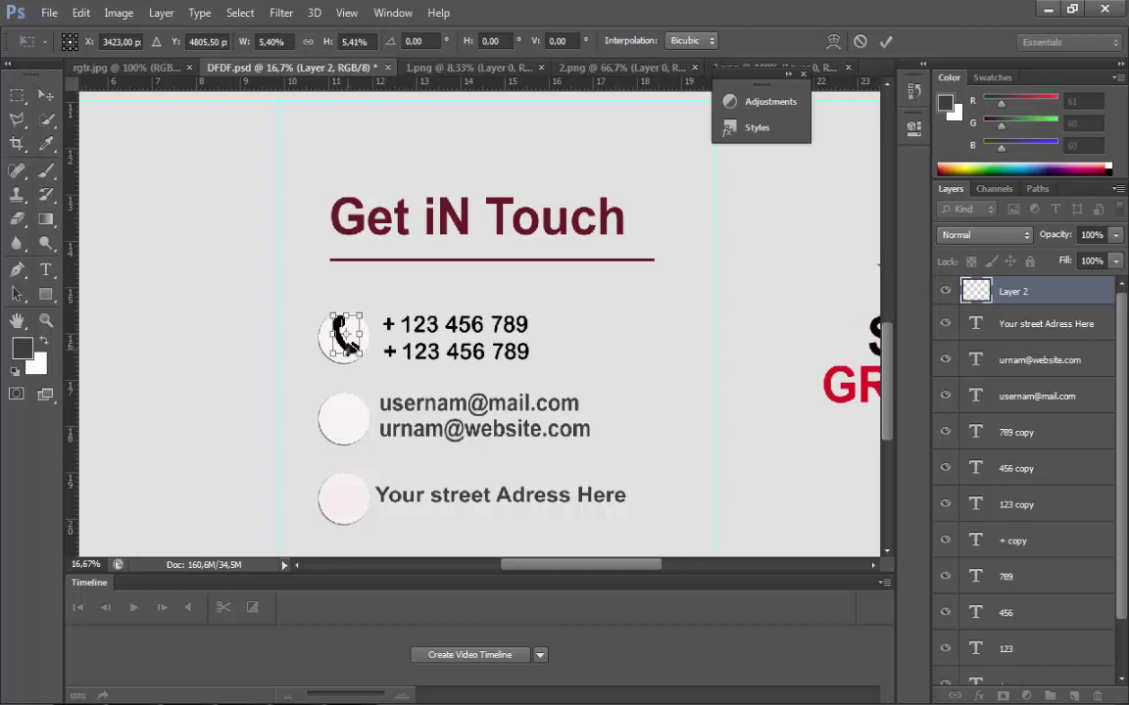
{"action": "left_click_drag", "start_coordinate": [345, 357], "coordinate": [347, 348]}
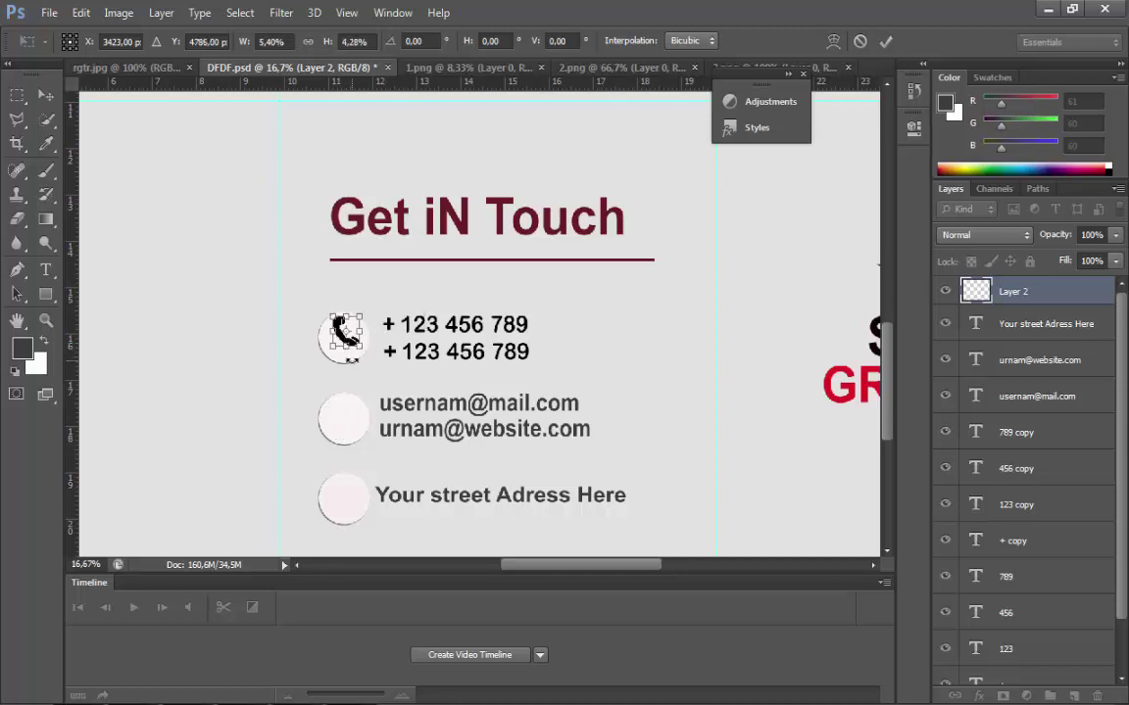
{"action": "key", "text": "v"}
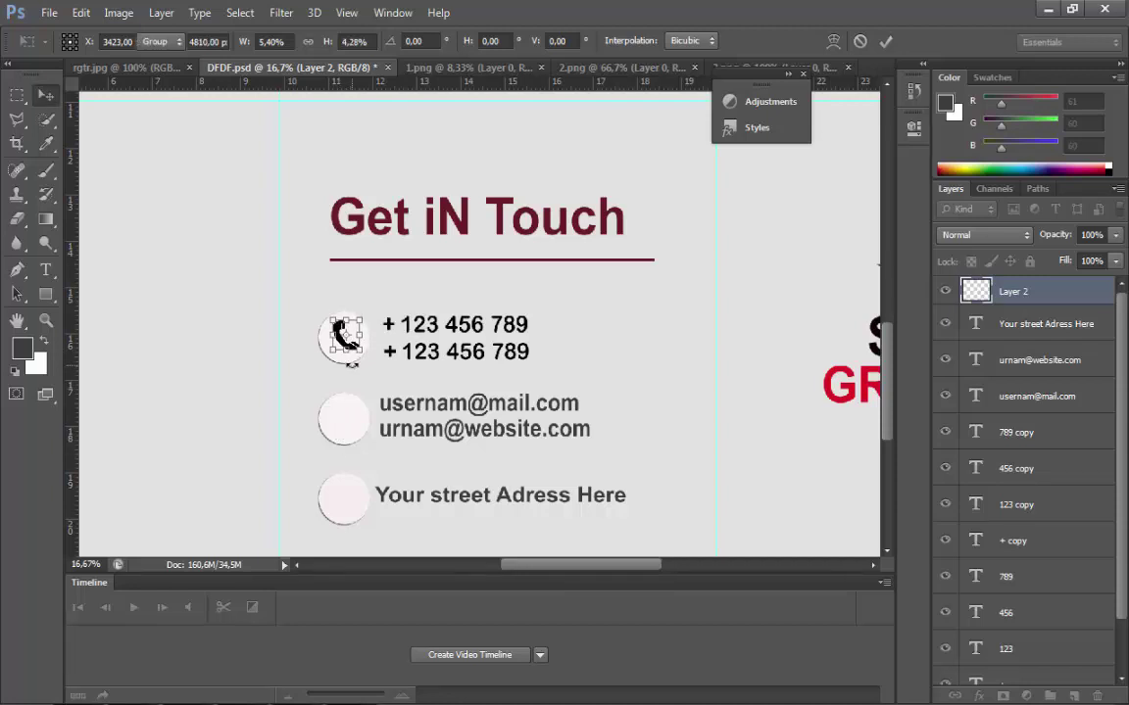
{"action": "key", "text": "Return"}
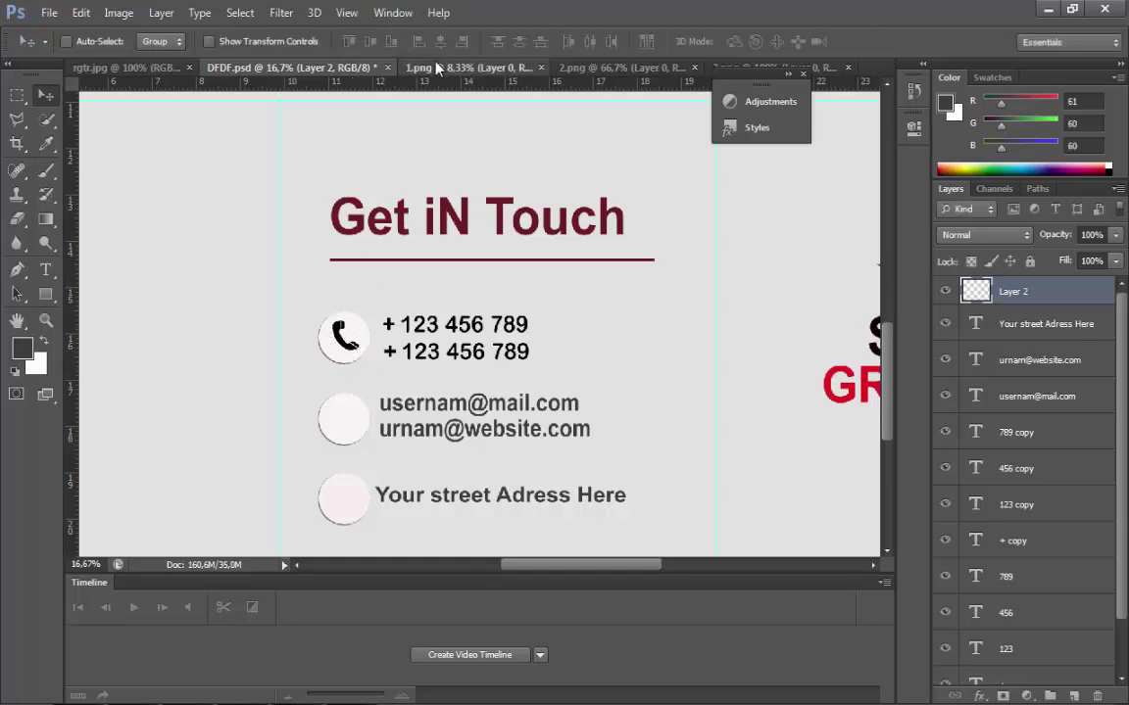
- Close 1.png and copy the location pin icon from 2.png into the DFDF.psd brochure
{"action": "left_click", "coordinate": [520, 66]}
{"action": "left_click", "coordinate": [526, 68]}
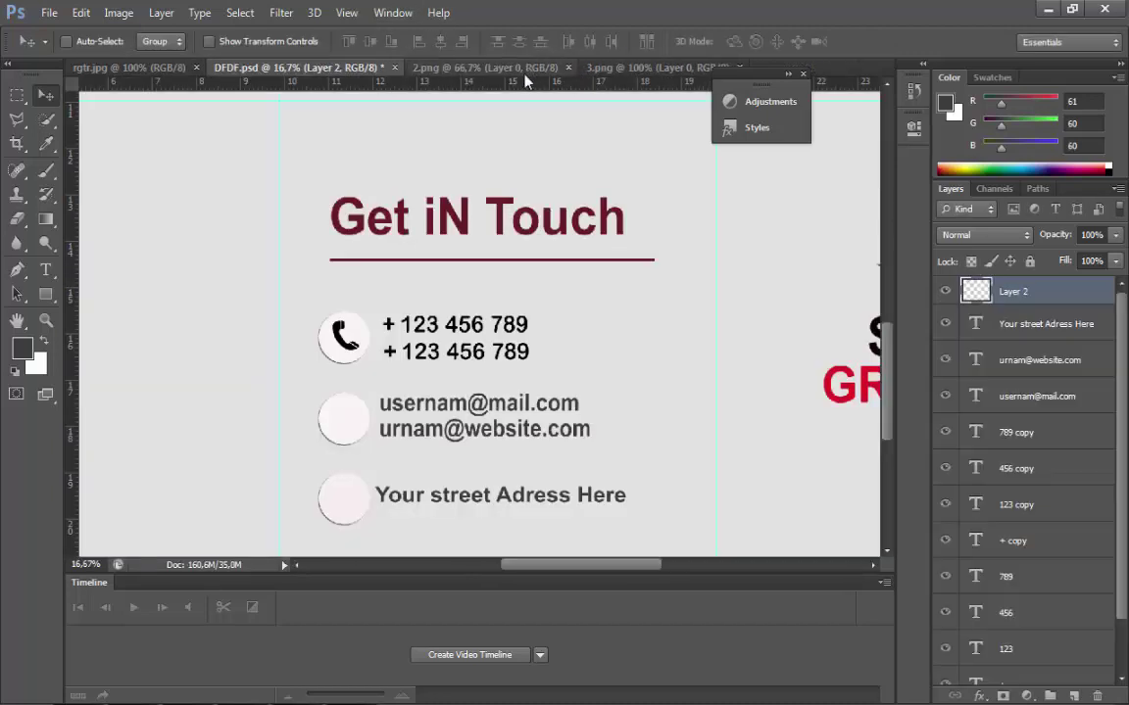
{"action": "left_click", "coordinate": [472, 64]}
{"action": "left_click_drag", "start_coordinate": [406, 199], "coordinate": [362, 274]}
{"action": "left_click_drag", "start_coordinate": [362, 275], "coordinate": [345, 411]}
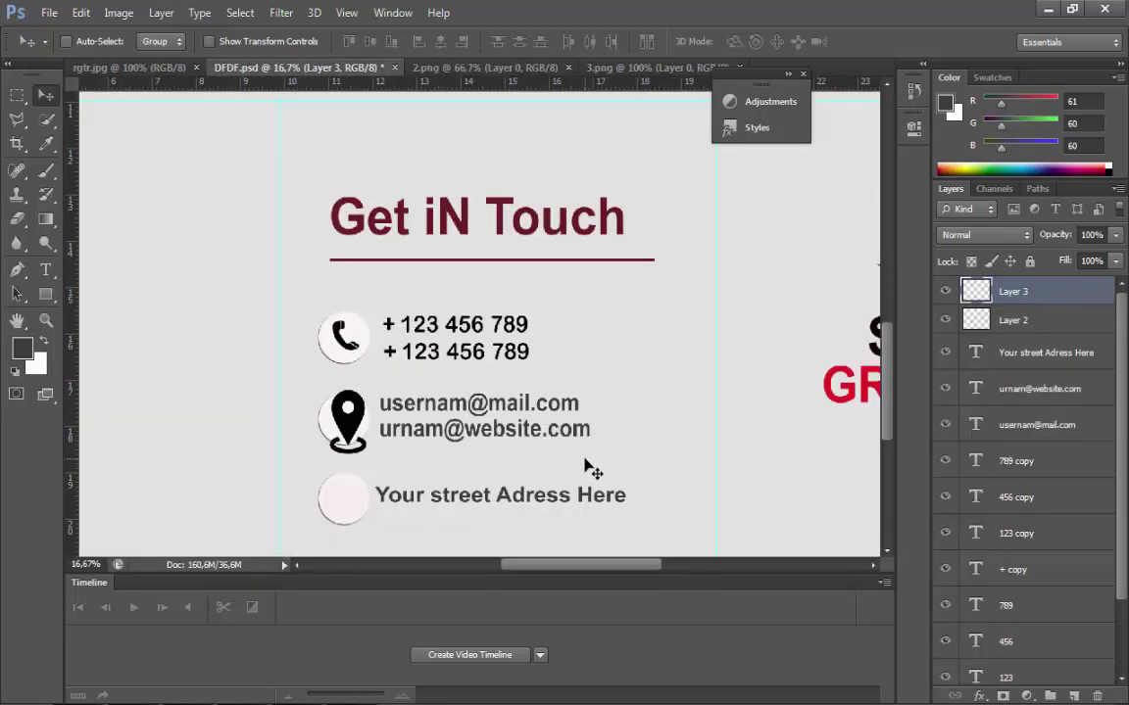
- Shrink the location pin icon and move it into the circle beside the street address line
{"action": "scroll", "coordinate": [592, 470], "scroll_direction": "up", "scroll_amount": 1}
{"action": "left_click", "coordinate": [80, 12]}
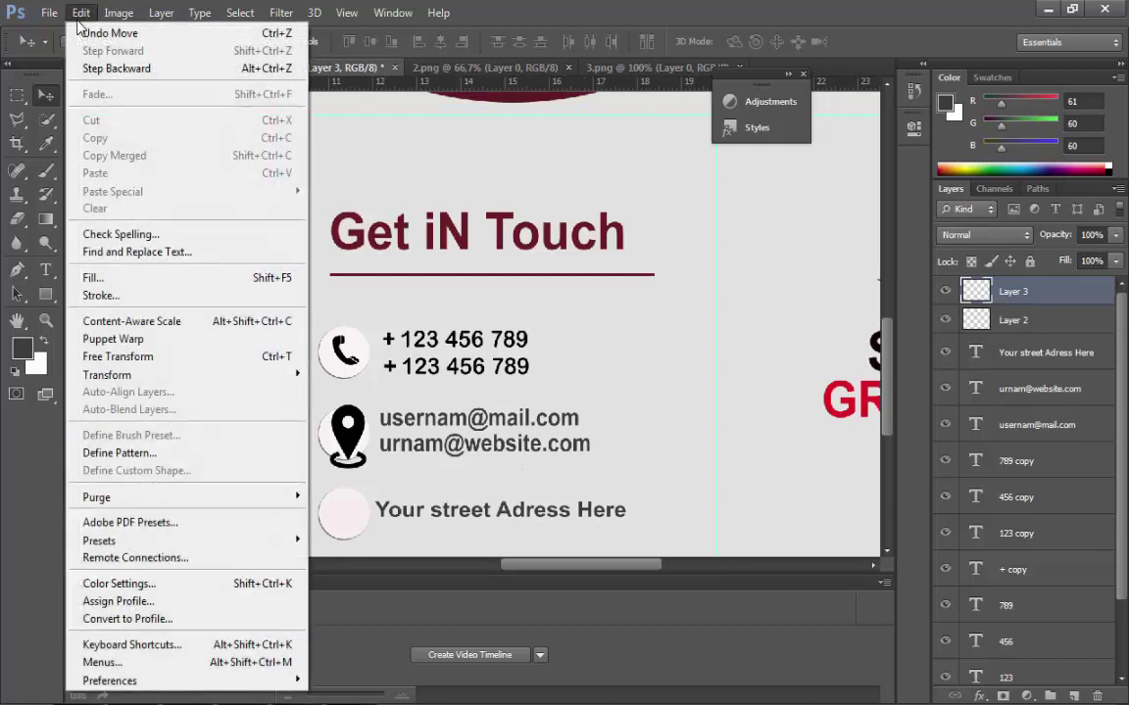
{"action": "left_click", "coordinate": [119, 356]}
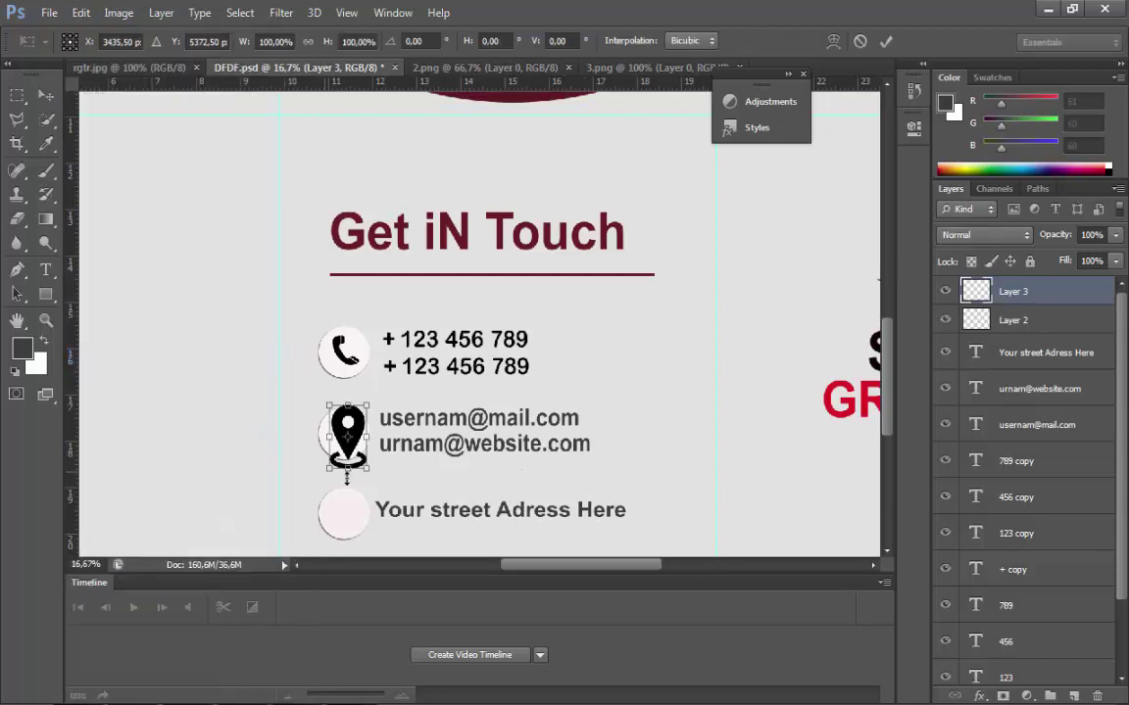
{"action": "left_click_drag", "start_coordinate": [349, 470], "coordinate": [343, 509]}
{"action": "key", "text": "Return"}
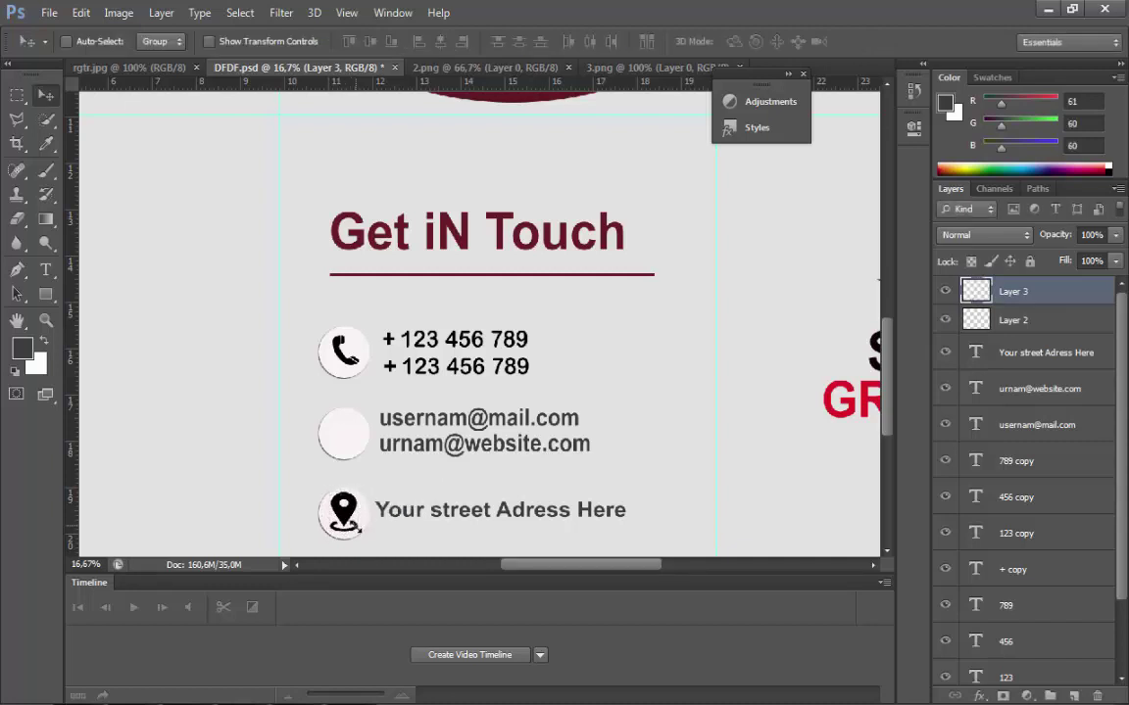
- Scale the location pin icon to about 83.25% width and 79.61% height and center it in the address circle
{"action": "left_click", "coordinate": [46, 320]}
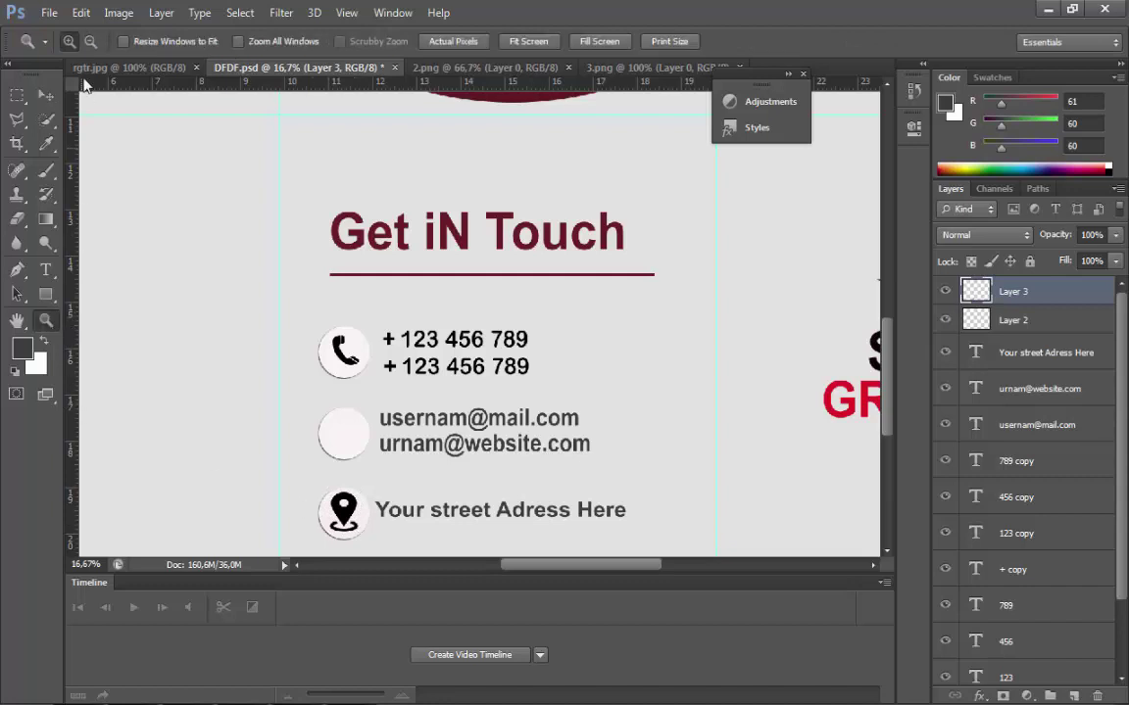
{"action": "left_click", "coordinate": [325, 383]}
{"action": "left_click", "coordinate": [87, 14]}
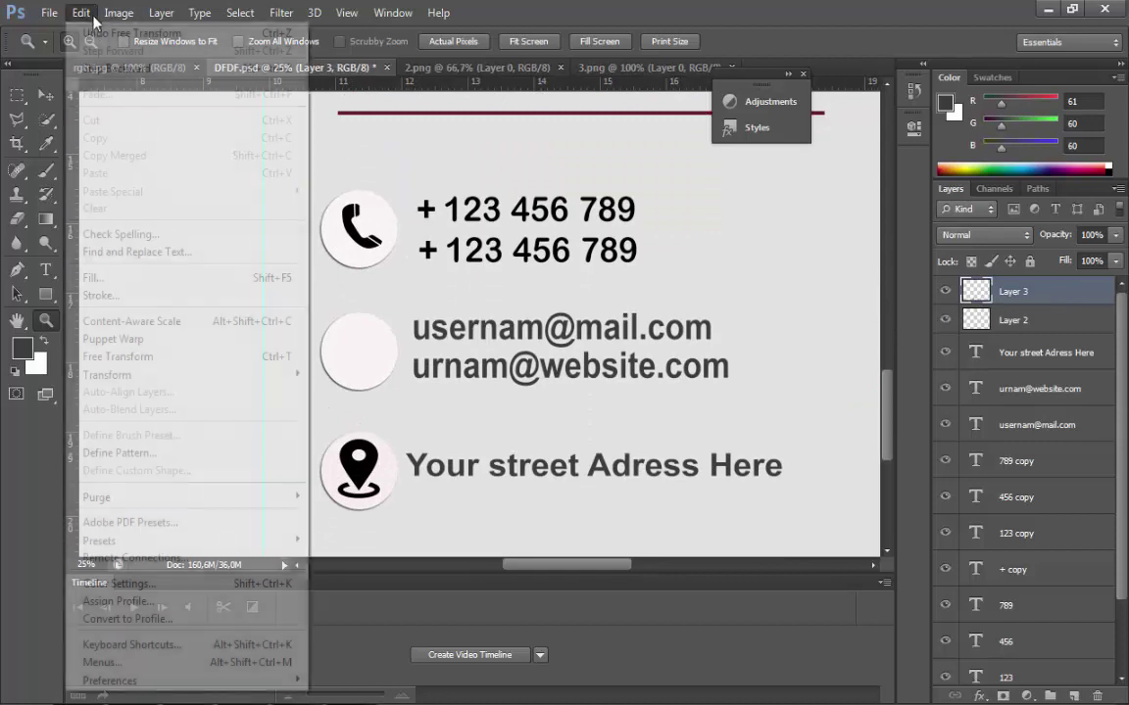
{"action": "left_click", "coordinate": [169, 356]}
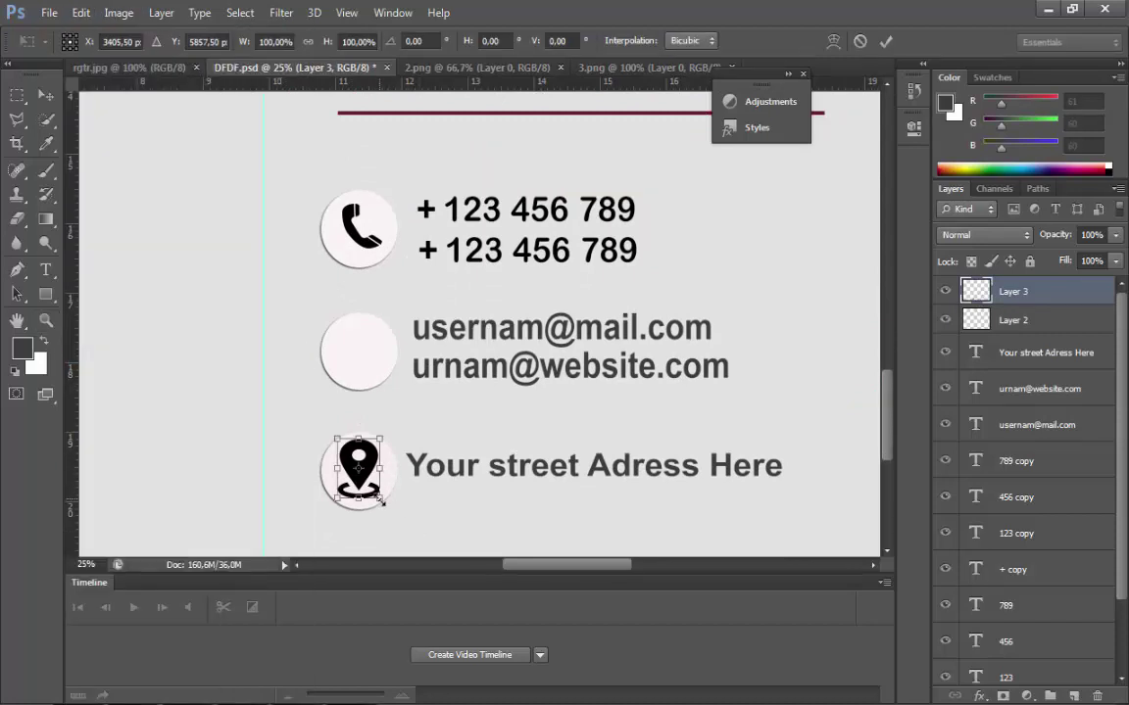
{"action": "left_click_drag", "start_coordinate": [381, 501], "coordinate": [359, 460]}
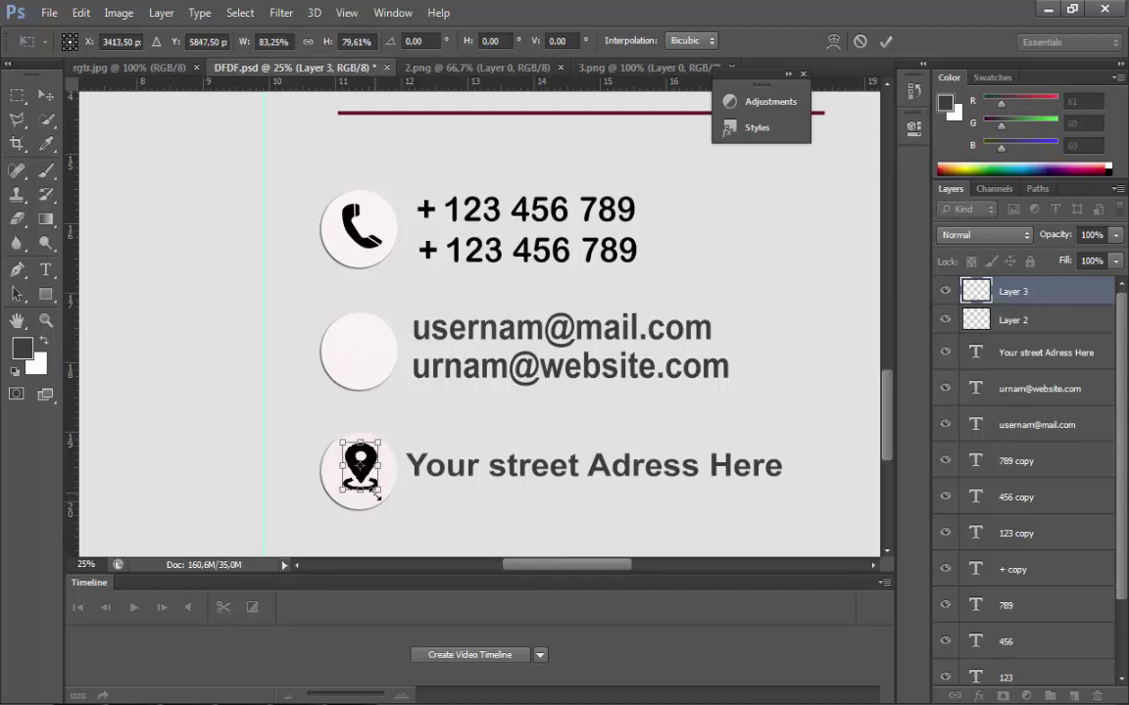
{"action": "key", "text": "Return"}
{"action": "key", "text": "z"}
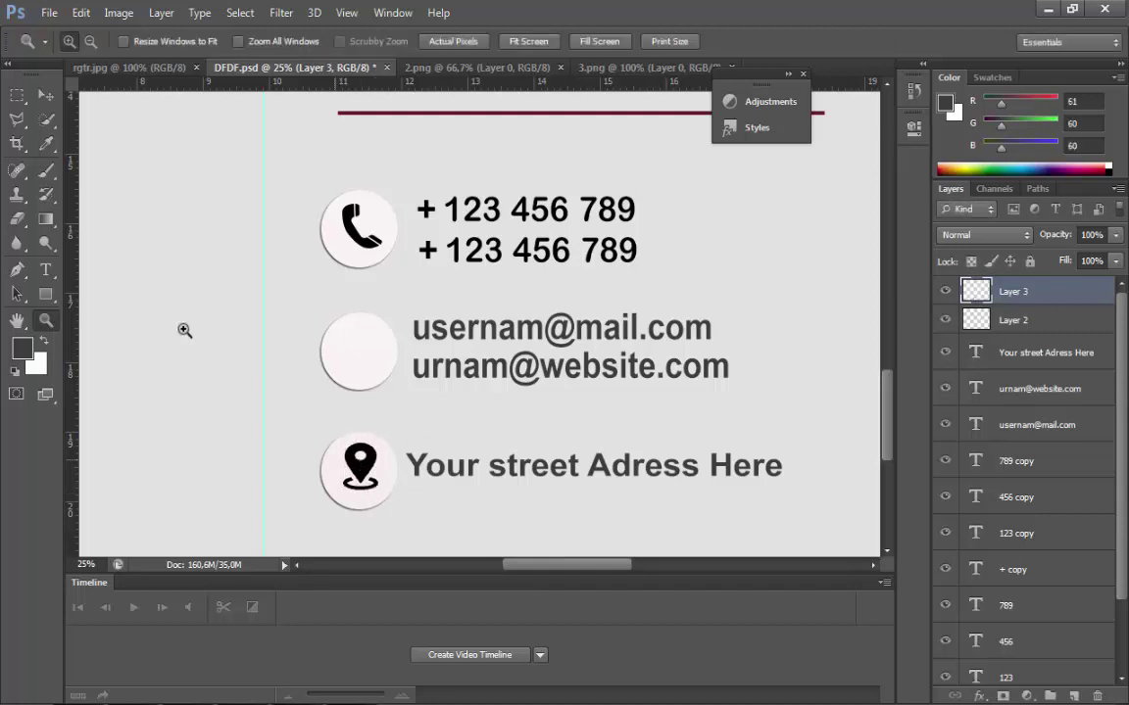
{"action": "left_click", "coordinate": [56, 94]}
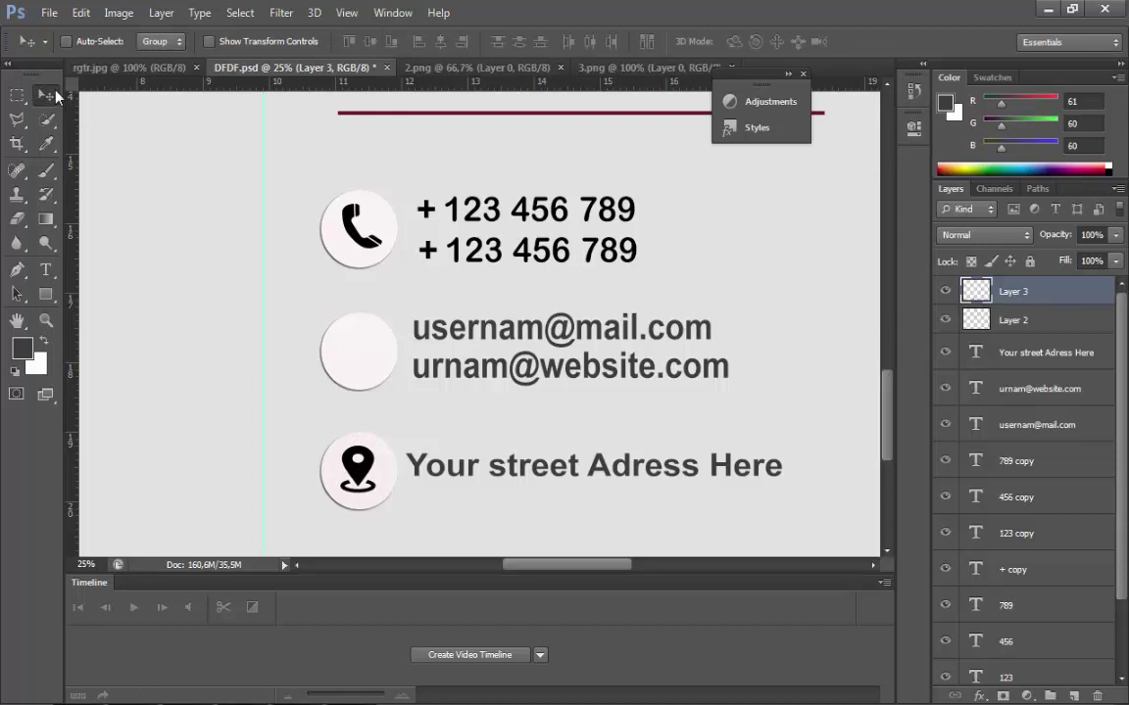
- Close 2.png and copy the envelope icon from 3.png onto the e-mail circle in the DFDF.psd brochure
{"action": "left_click", "coordinate": [526, 71]}
{"action": "left_click", "coordinate": [558, 68]}
{"action": "left_click", "coordinate": [490, 67]}
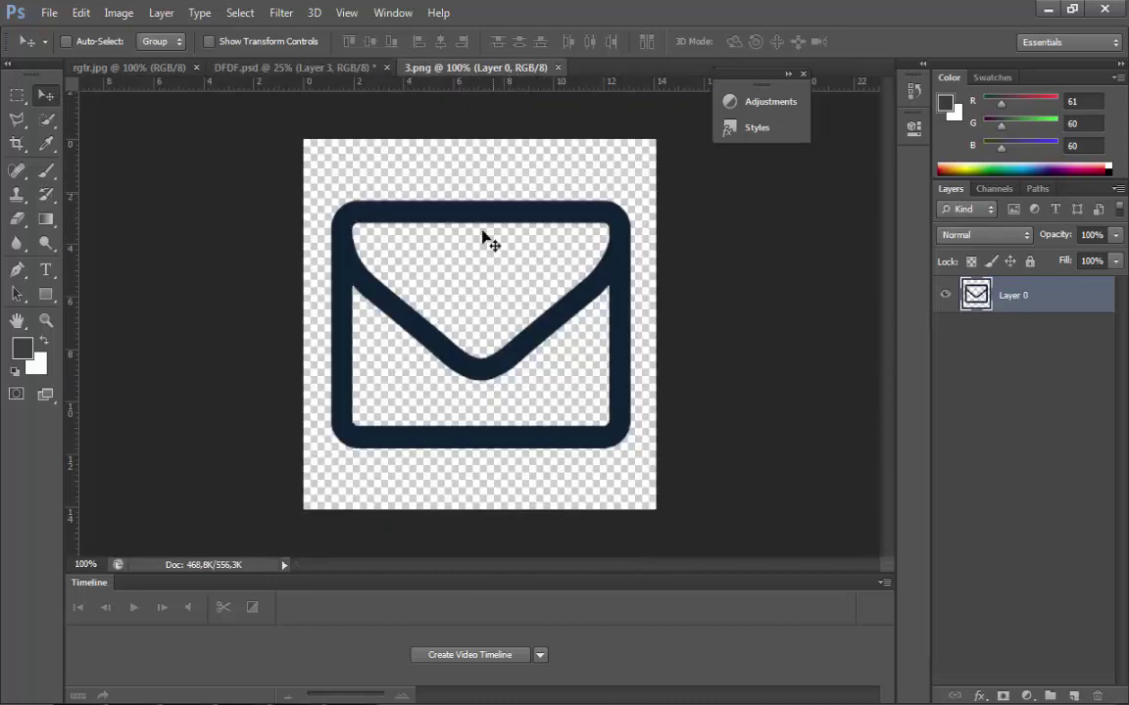
{"action": "left_click_drag", "start_coordinate": [487, 240], "coordinate": [390, 331]}
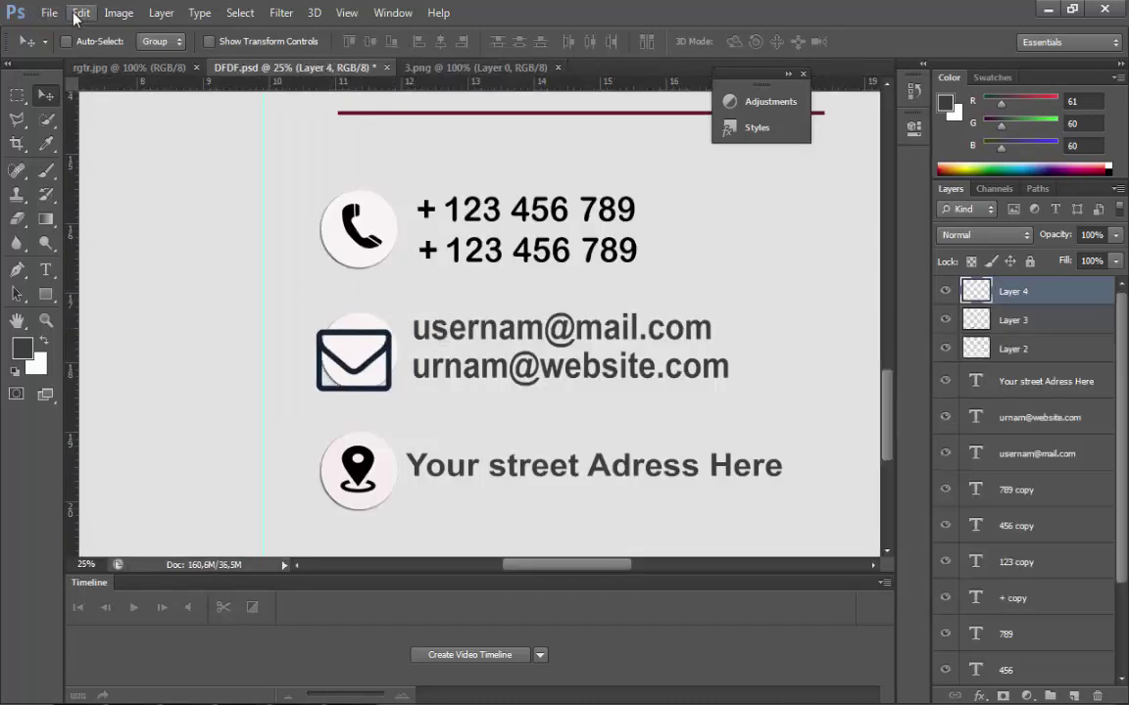
- Scale down the envelope icon and center it in the circle beside the e-mail and website lines
{"action": "left_click", "coordinate": [81, 13]}
{"action": "left_click", "coordinate": [174, 356]}
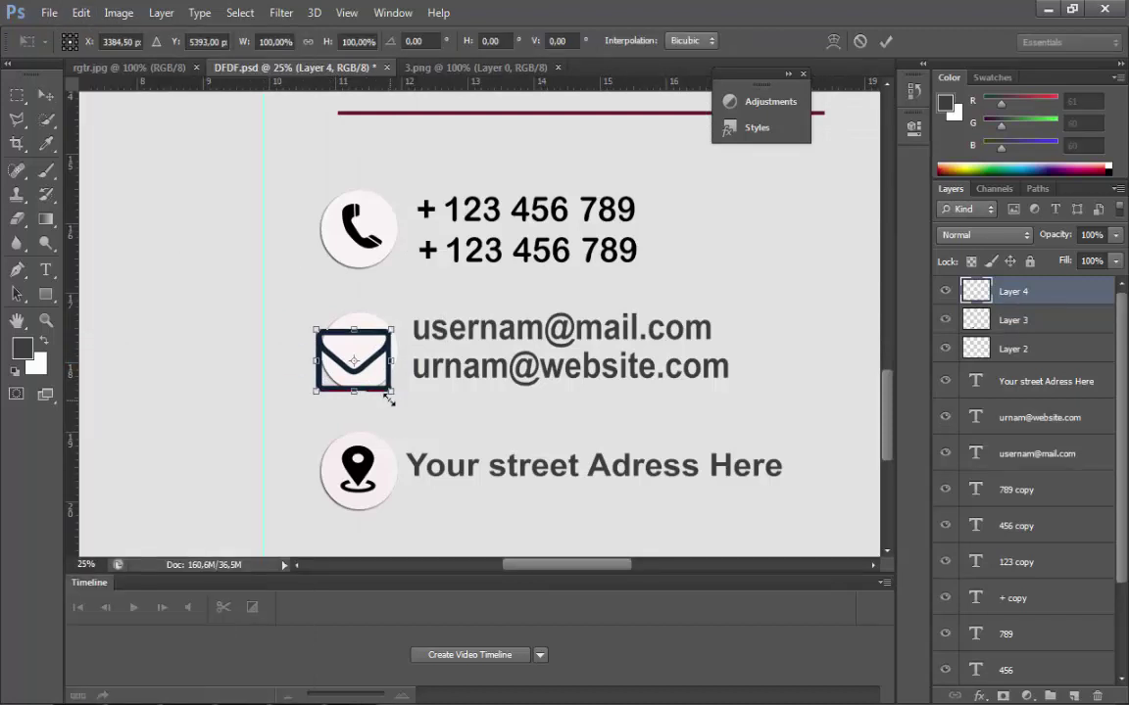
{"action": "left_click_drag", "start_coordinate": [389, 398], "coordinate": [355, 353]}
{"action": "key", "text": "Return"}
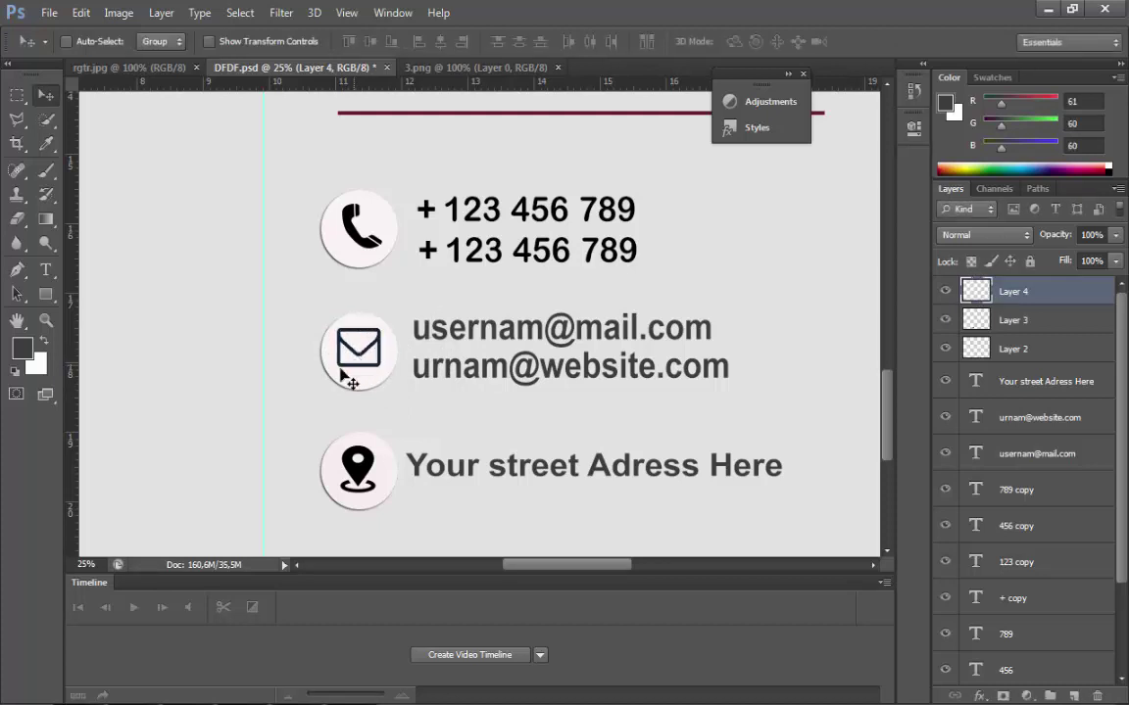
- Add the text "THE" in 24 pt Arial Bold on the left panel's light gray area below the maroon wave
{"action": "left_click", "coordinate": [46, 321]}
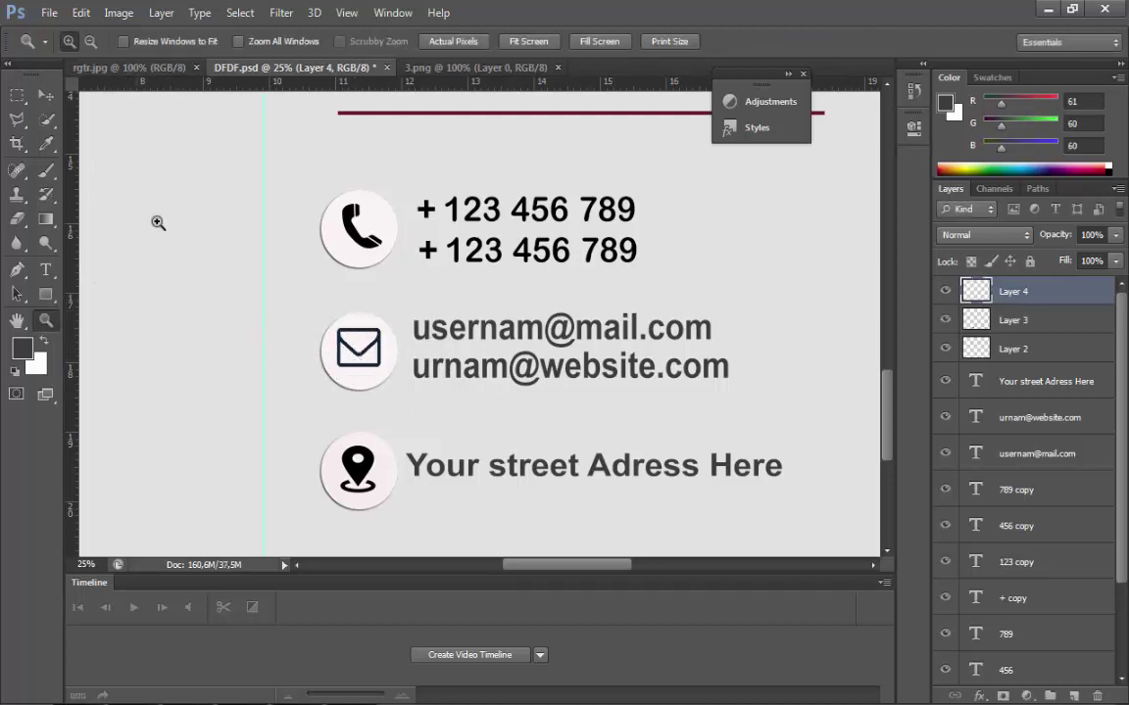
{"action": "left_click", "coordinate": [333, 265], "text": "alt"}
{"action": "left_click", "coordinate": [343, 263], "text": "alt"}
{"action": "left_click", "coordinate": [346, 285], "text": "alt"}
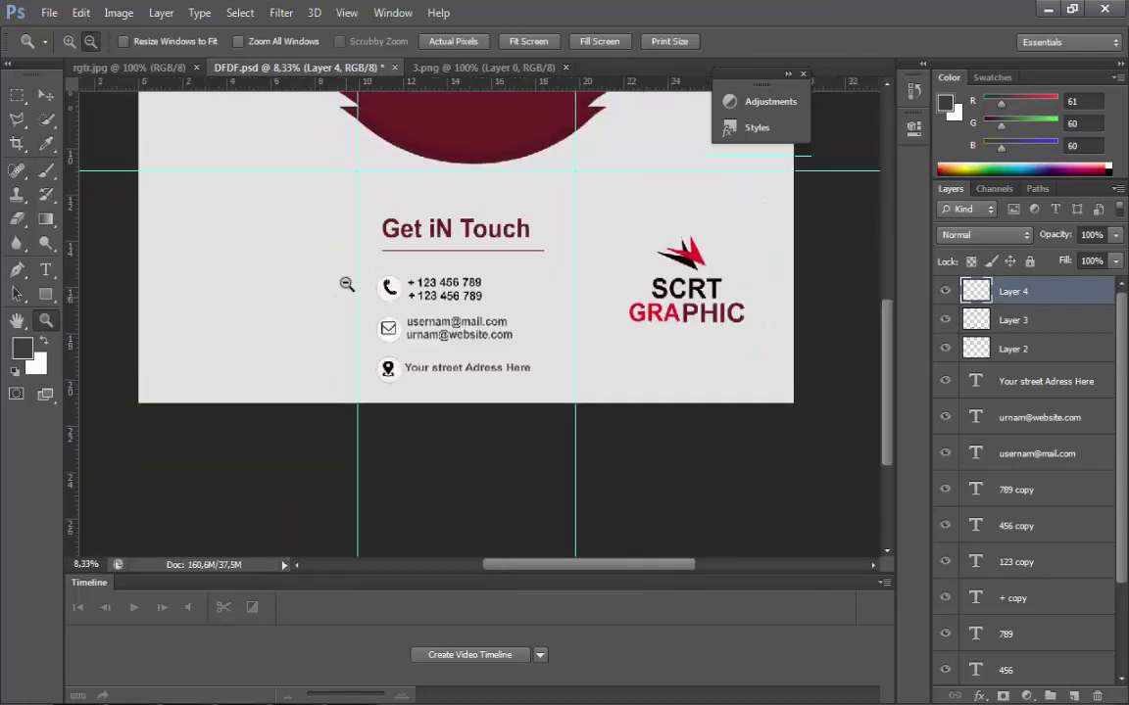
{"action": "scroll", "coordinate": [346, 284], "scroll_direction": "down", "scroll_amount": 3}
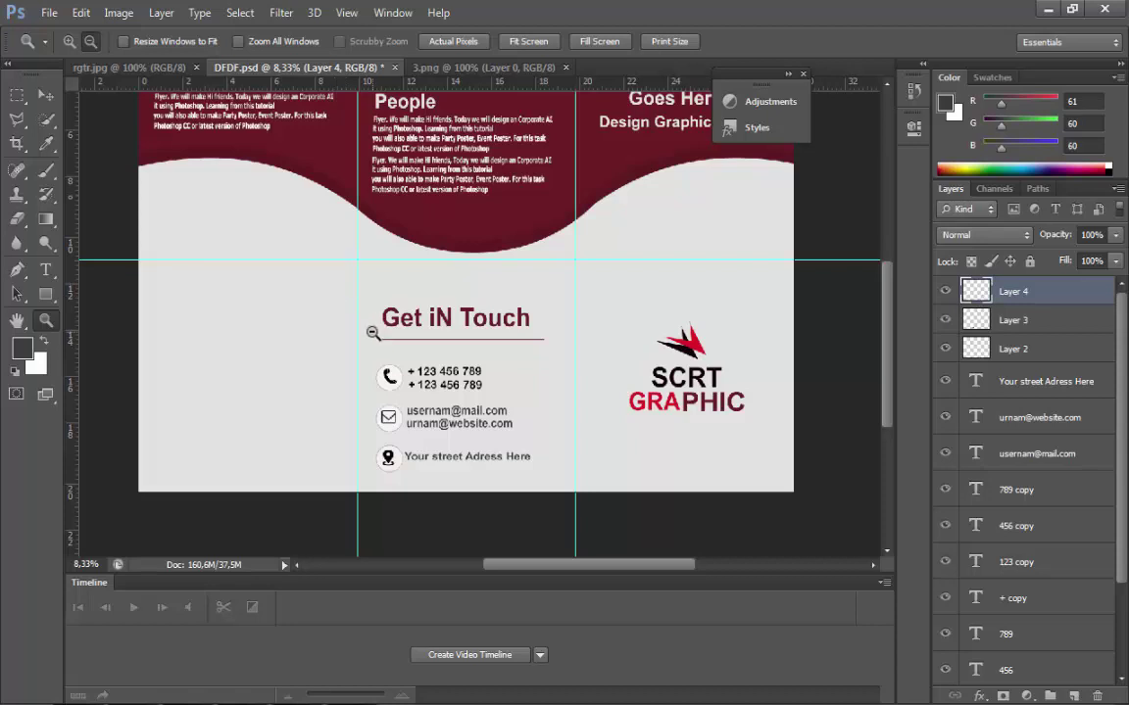
{"action": "scroll", "coordinate": [372, 333], "scroll_direction": "up", "scroll_amount": 1}
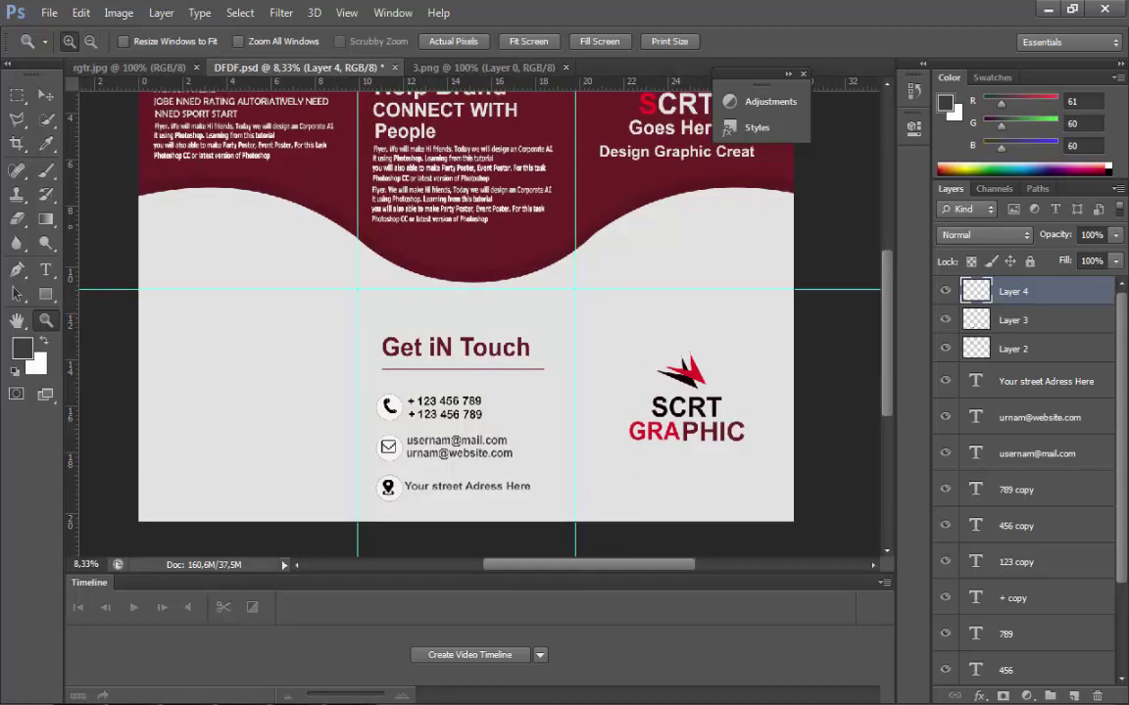
{"action": "key", "text": "v"}
{"action": "scroll", "coordinate": [226, 247], "scroll_direction": "up", "scroll_amount": 1}
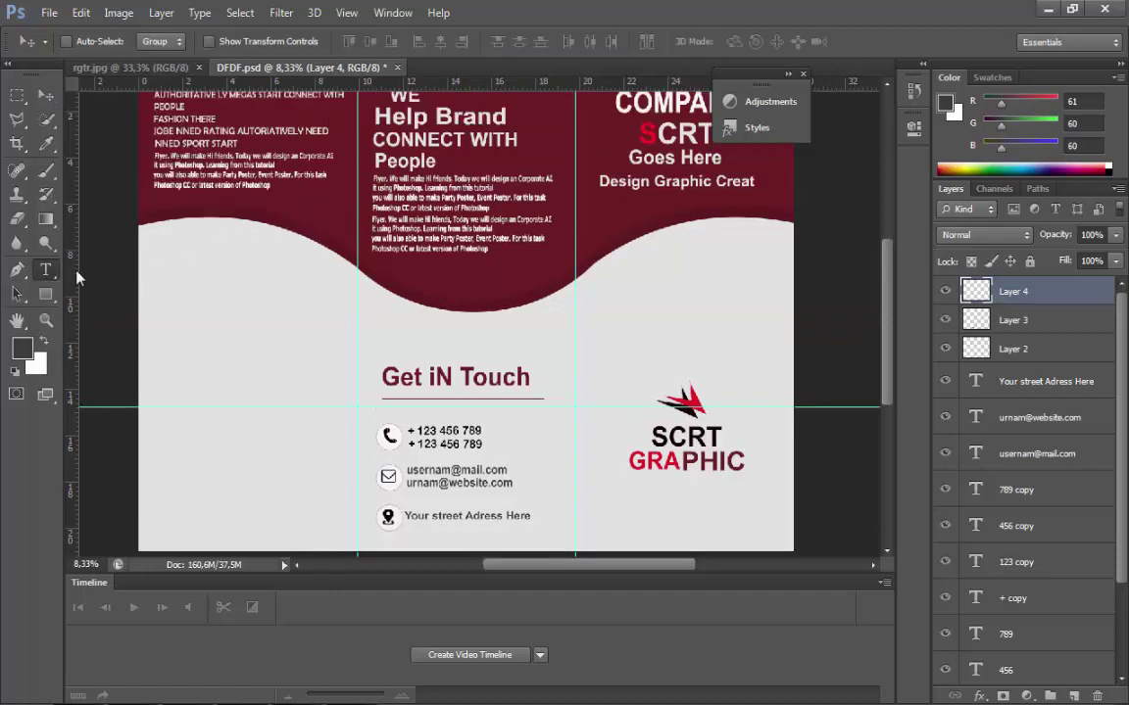
{"action": "left_click", "coordinate": [45, 269]}
{"action": "left_click", "coordinate": [195, 328]}
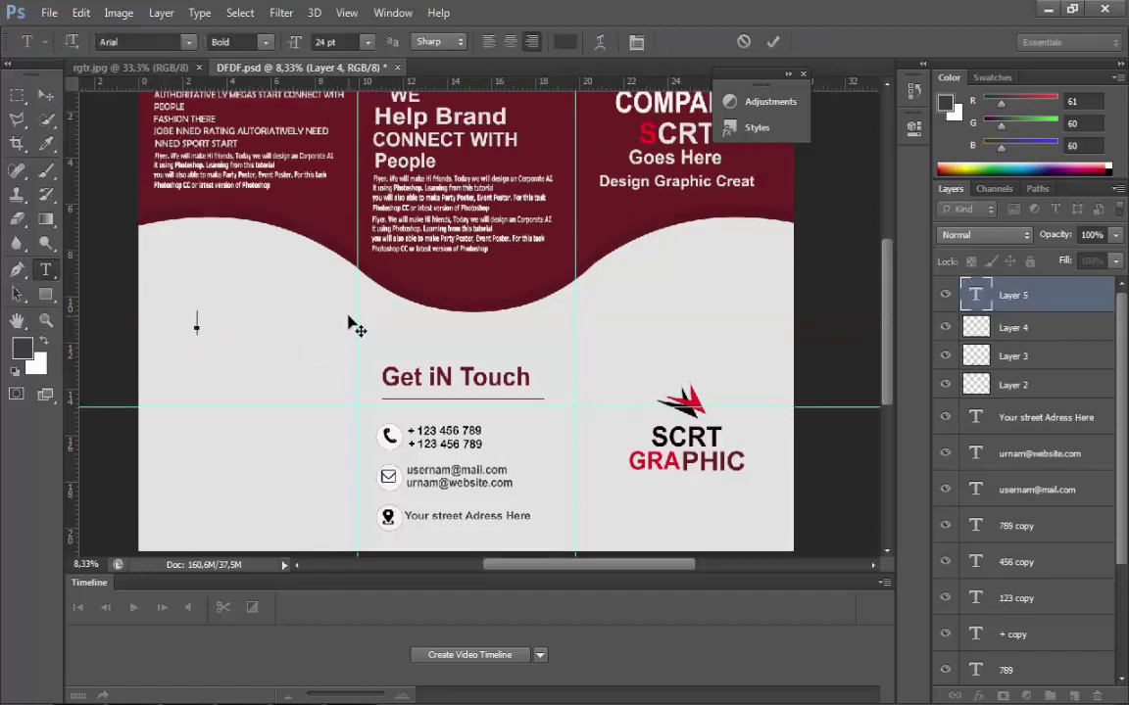
{"action": "type", "text": "THE"}
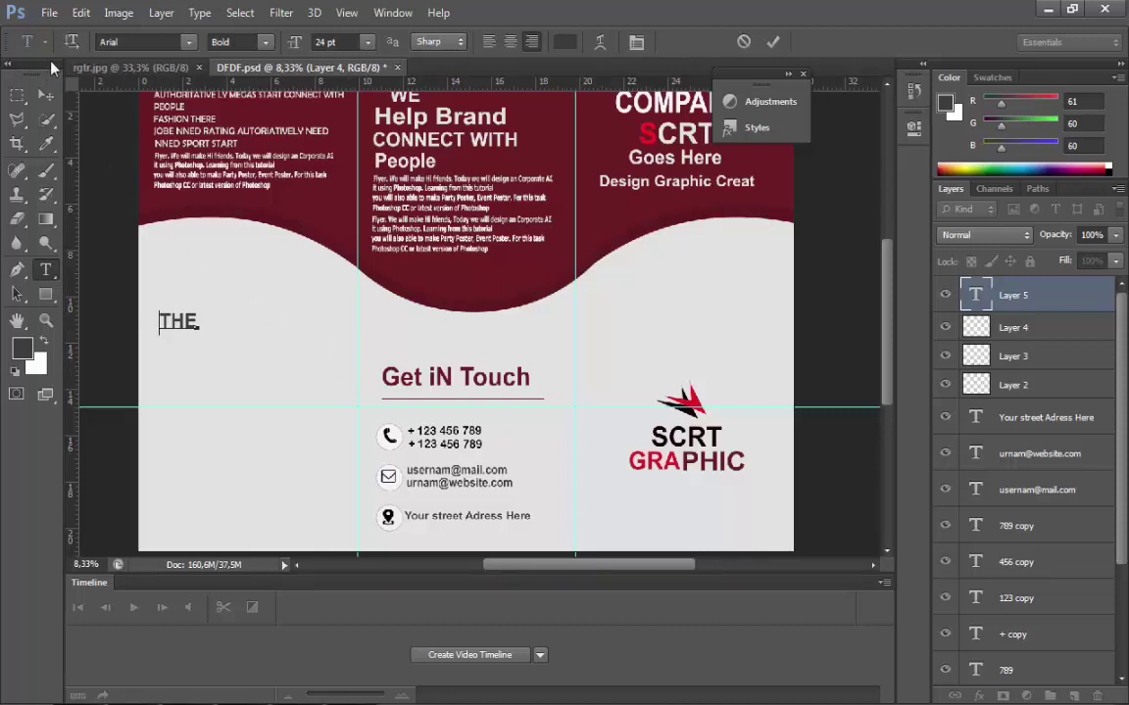
- Scale the "THE" text to about 124.21% width and 142.25% height and move it up just below the maroon wave
{"action": "left_click", "coordinate": [80, 12]}
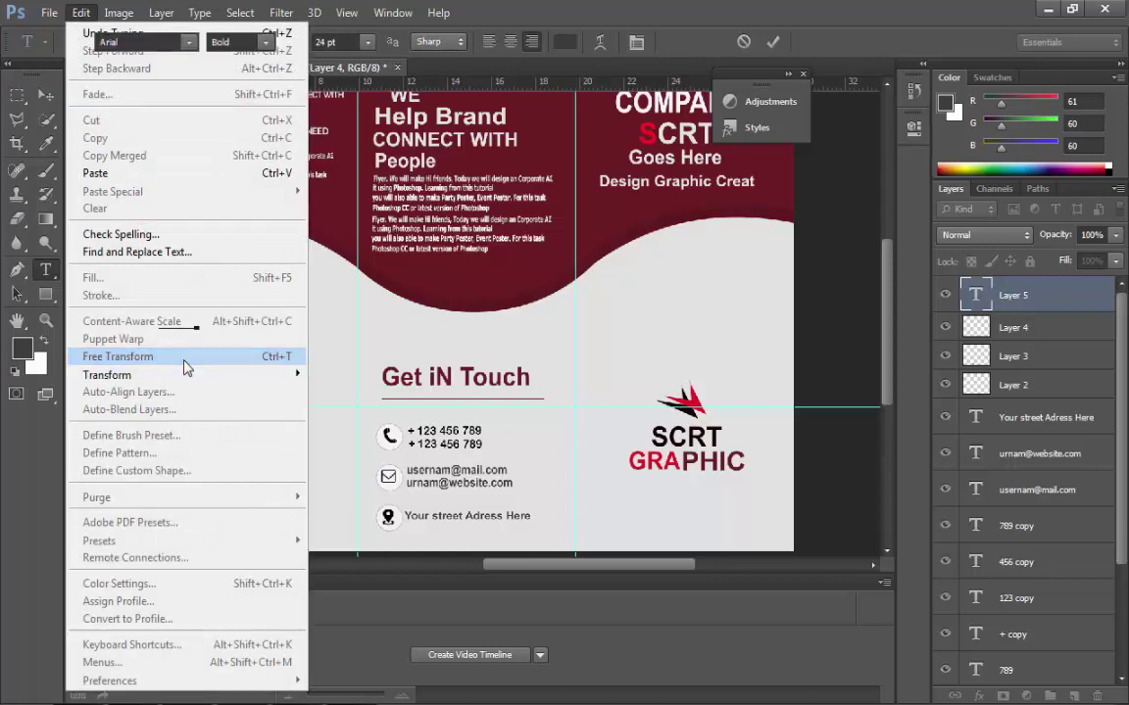
{"action": "left_click", "coordinate": [187, 359]}
{"action": "left_click_drag", "start_coordinate": [200, 337], "coordinate": [199, 281]}
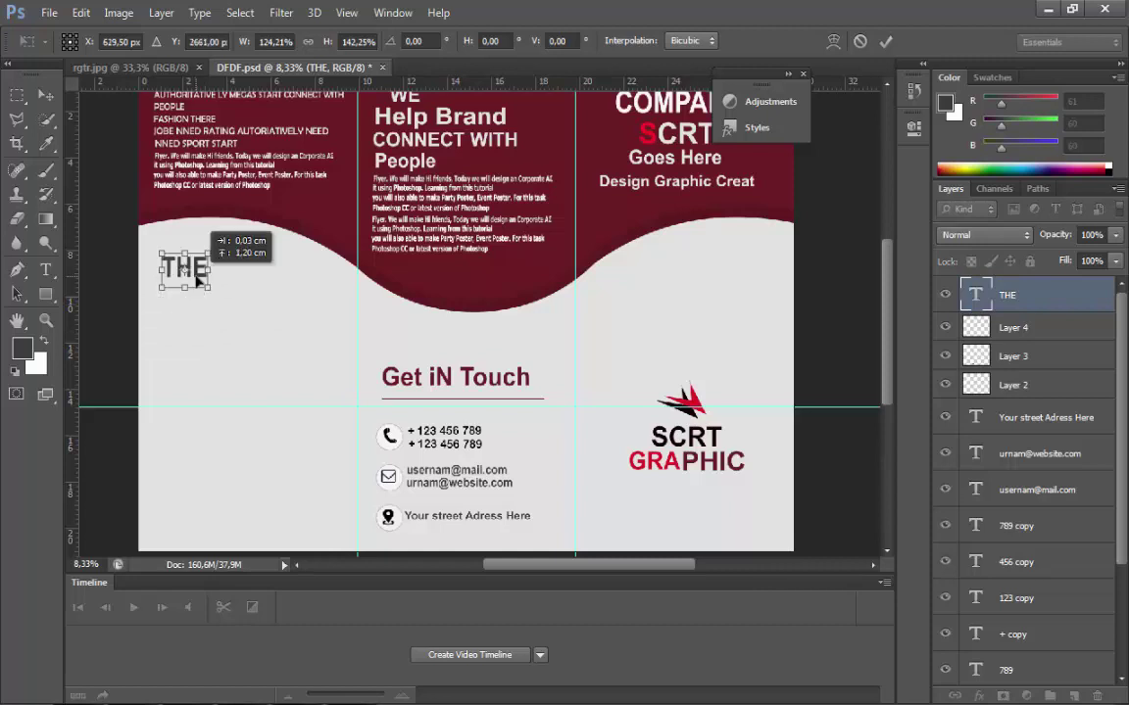
{"action": "key", "text": "Return"}
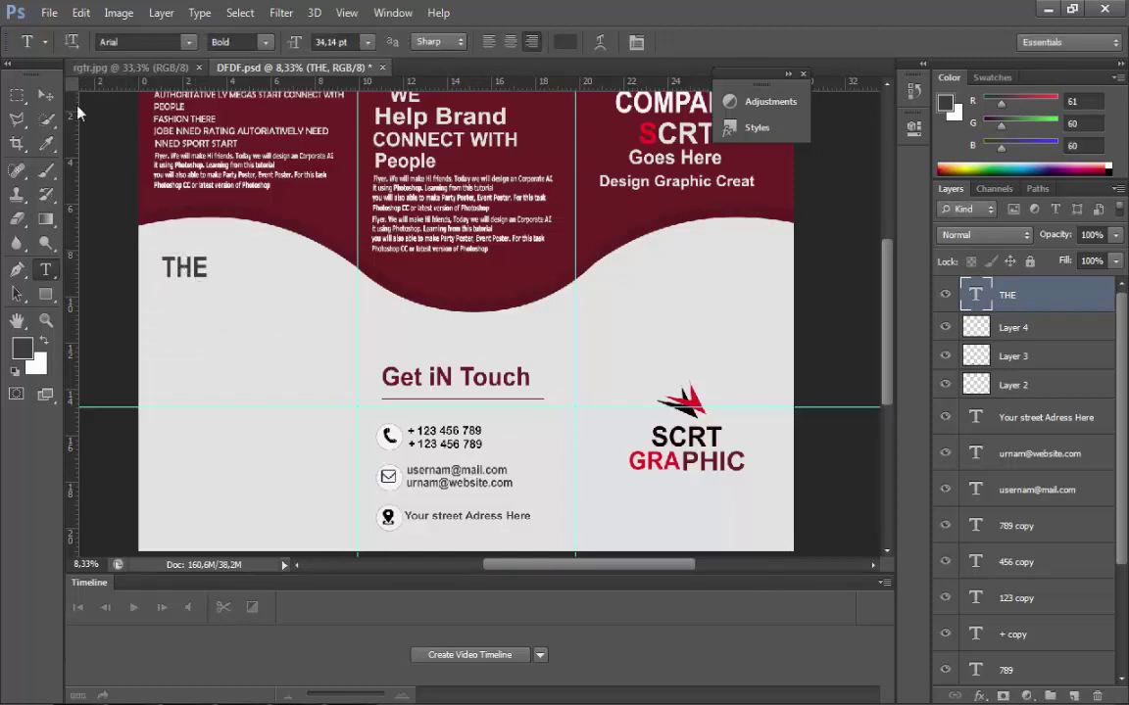
- Reduce the "THE" text to about 23.12 pt, keeping its upper-left corner in place, and apply the transform
{"action": "left_click", "coordinate": [45, 321]}
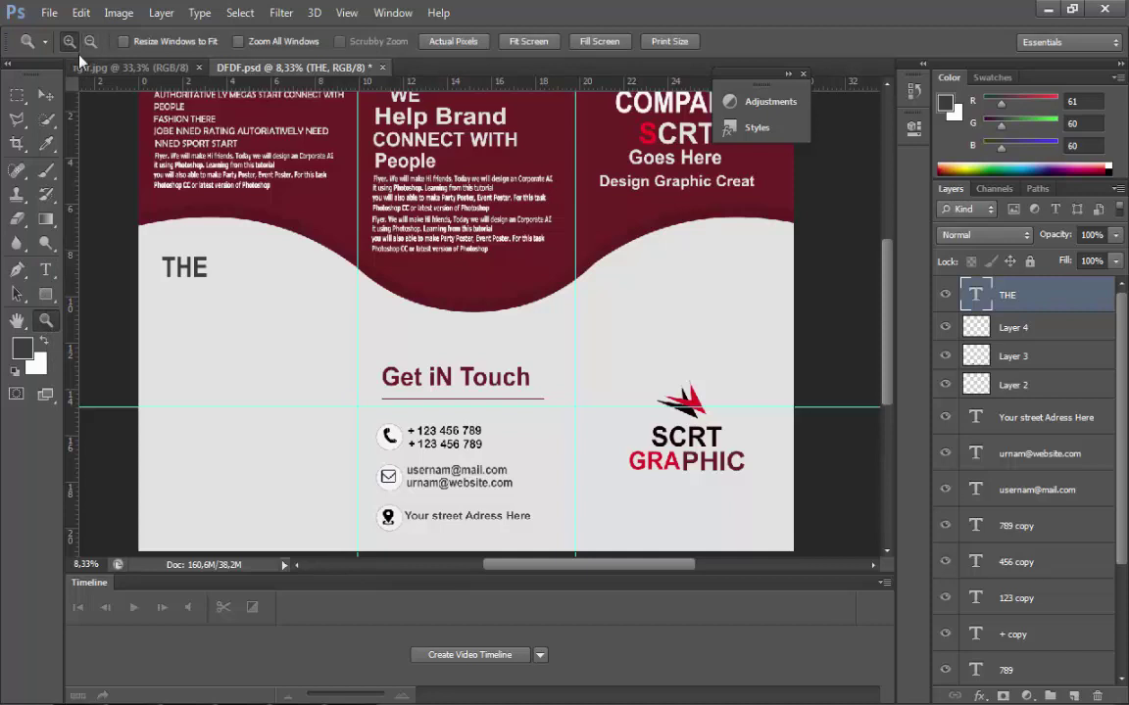
{"action": "key", "text": "ctrl+plus"}
{"action": "left_click", "coordinate": [81, 13]}
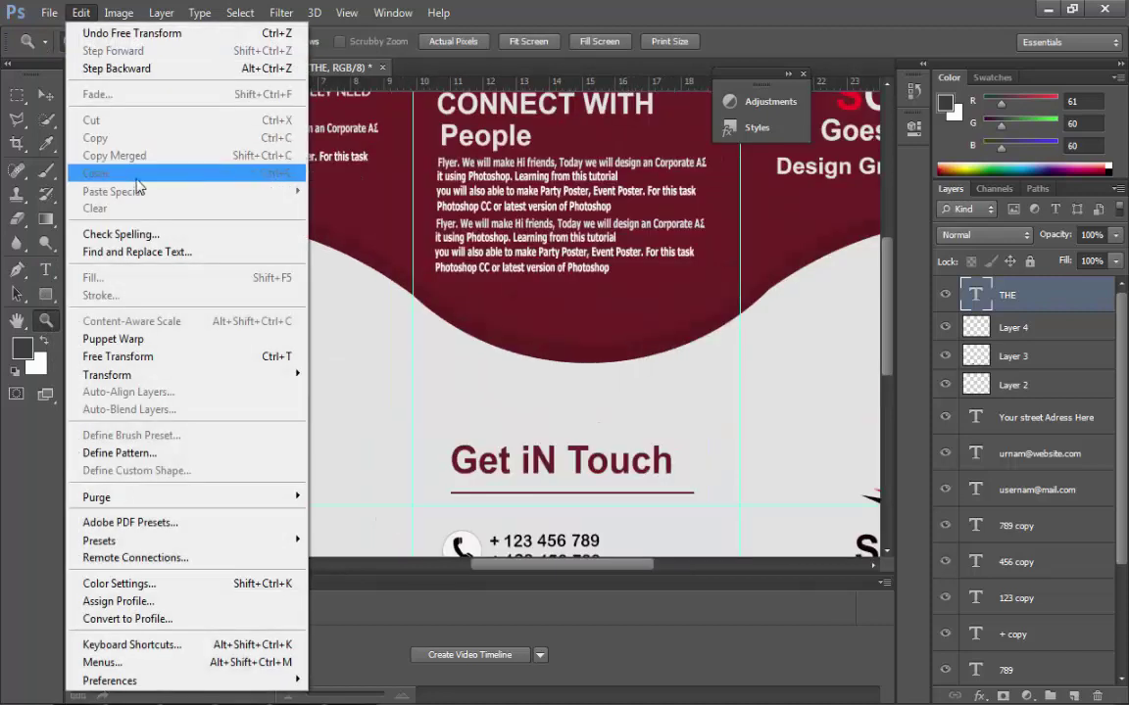
{"action": "left_click", "coordinate": [147, 358]}
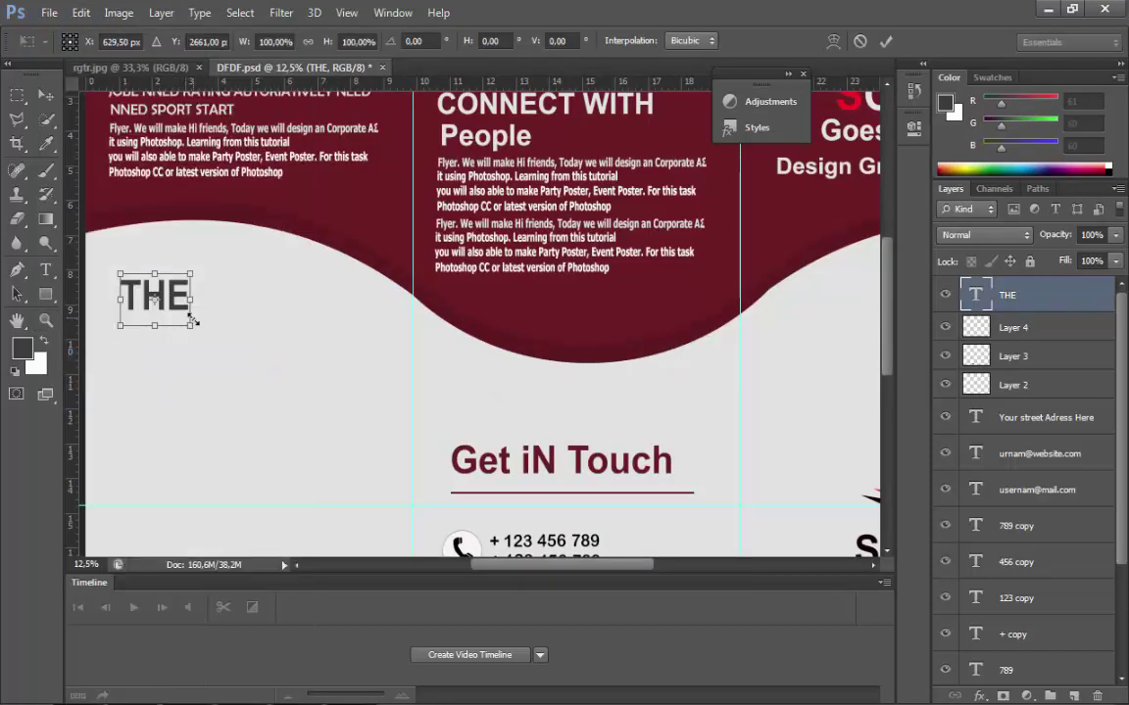
{"action": "left_click_drag", "start_coordinate": [181, 316], "coordinate": [170, 308]}
{"action": "key", "text": "Return"}
{"action": "key", "text": "z"}
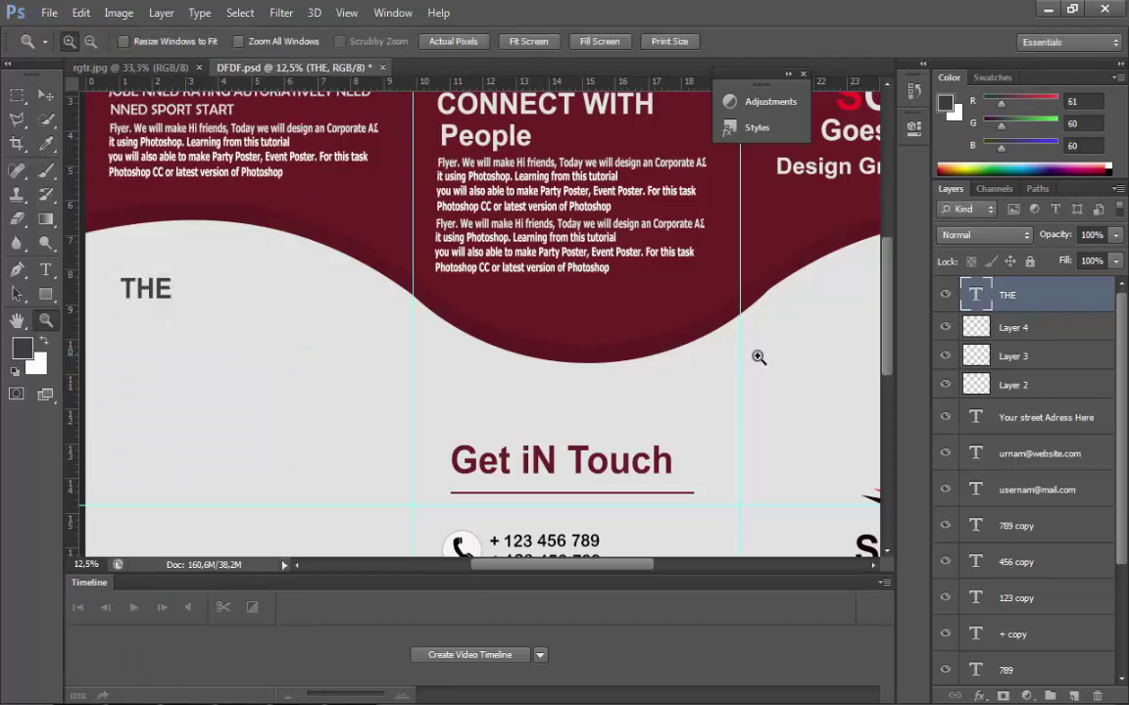
- Duplicate the "THE" text layer and place the copy directly below the original
{"action": "key", "text": "ctrl+j"}
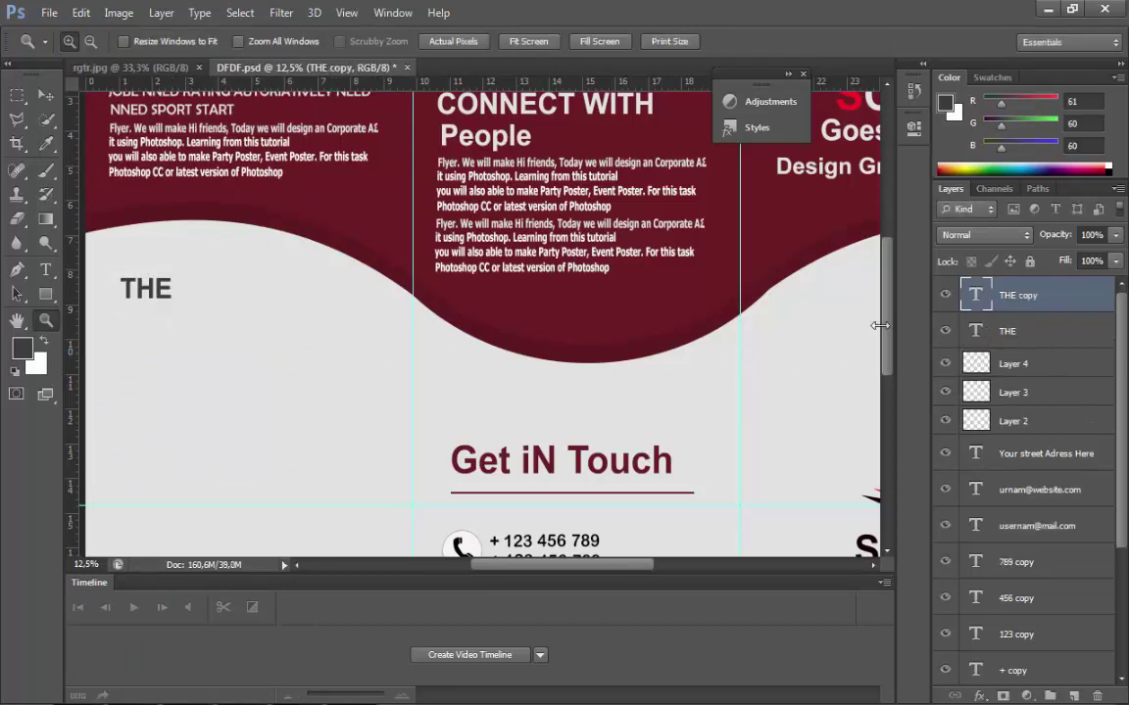
{"action": "left_click", "coordinate": [49, 96]}
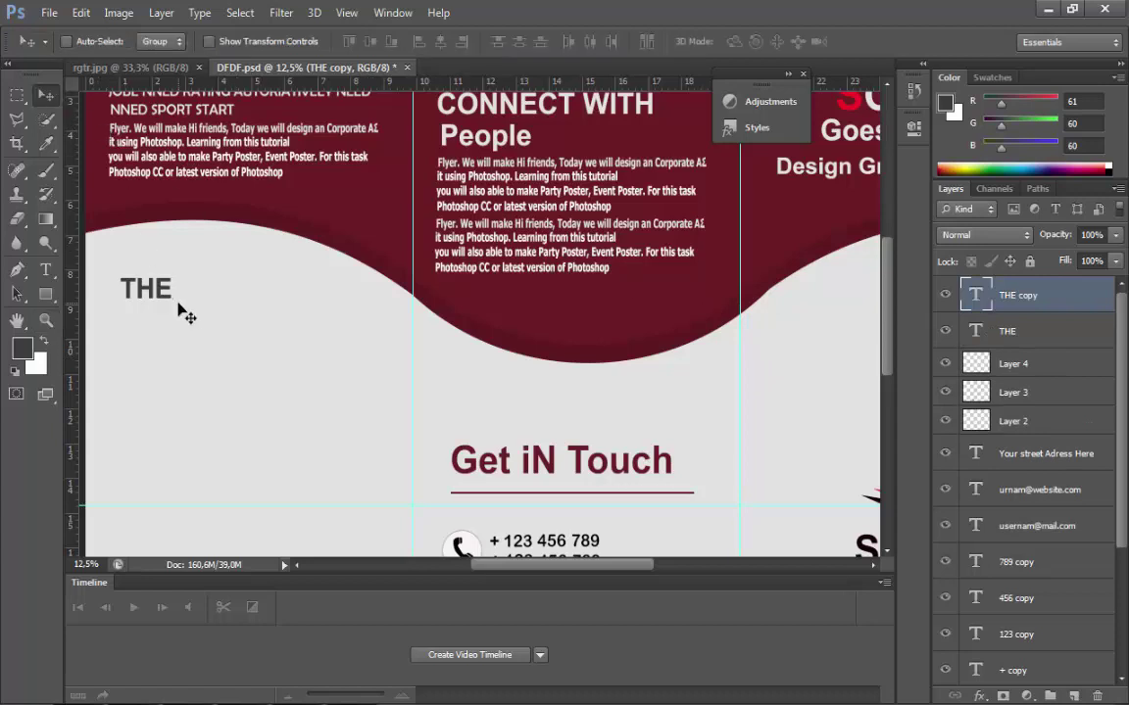
{"action": "left_click_drag", "start_coordinate": [181, 312], "coordinate": [181, 345]}
- Change the lower "THE" copy to "STANDARD" and align its left edge with the "THE" line above
{"action": "left_click", "coordinate": [46, 270]}
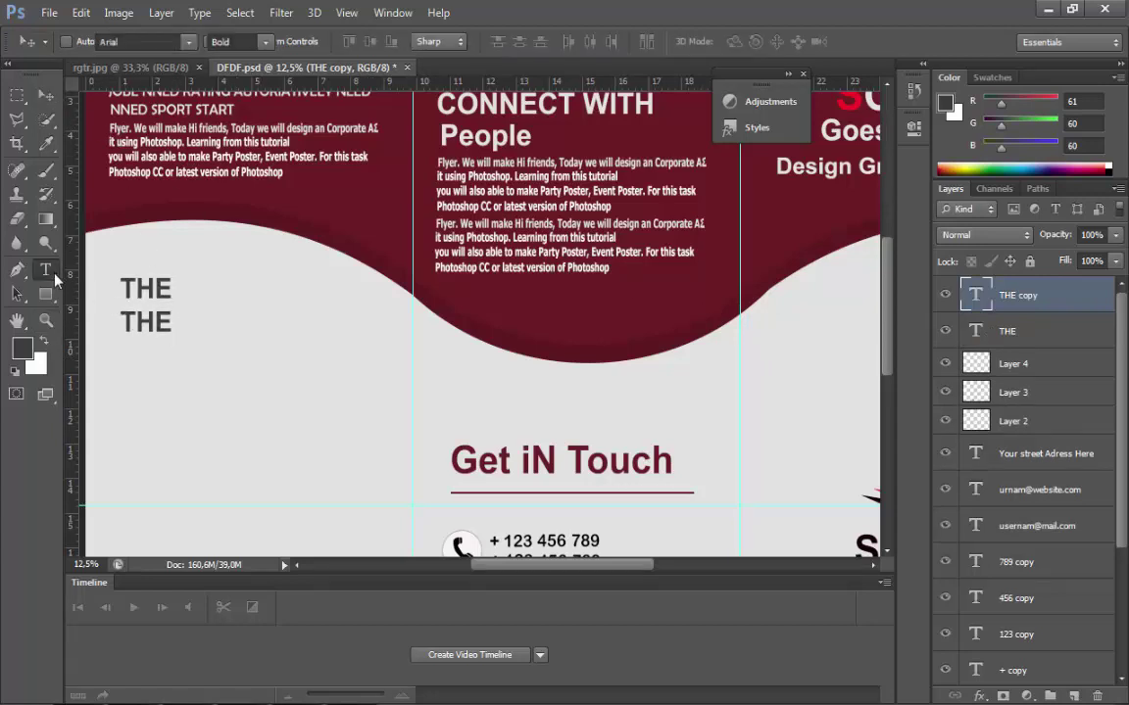
{"action": "double_click", "coordinate": [147, 324]}
{"action": "type", "text": "STAN"}
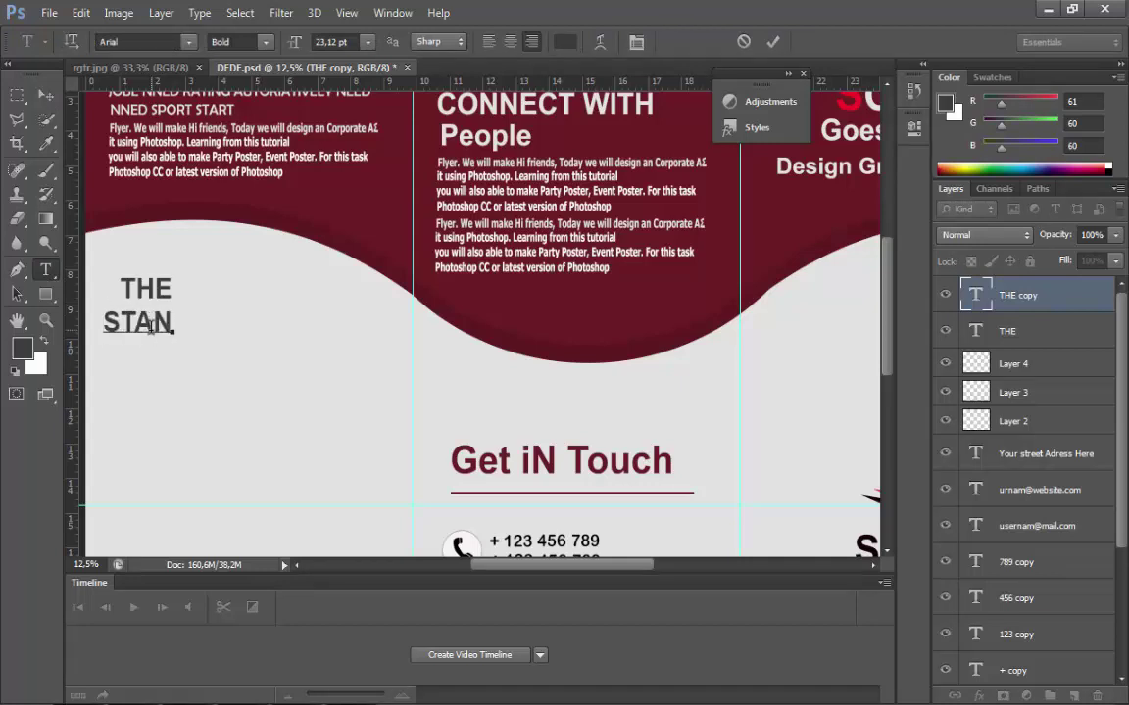
{"action": "type", "text": "DARD"}
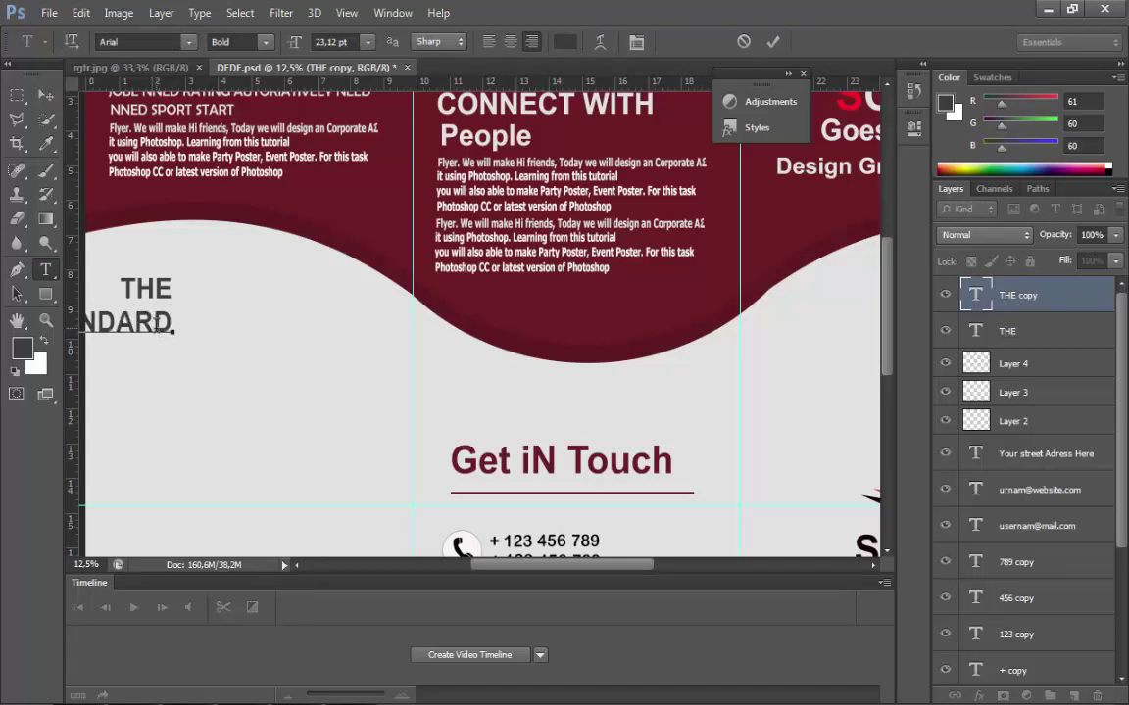
{"action": "left_click", "coordinate": [46, 95]}
{"action": "left_click_drag", "start_coordinate": [123, 315], "coordinate": [209, 313]}
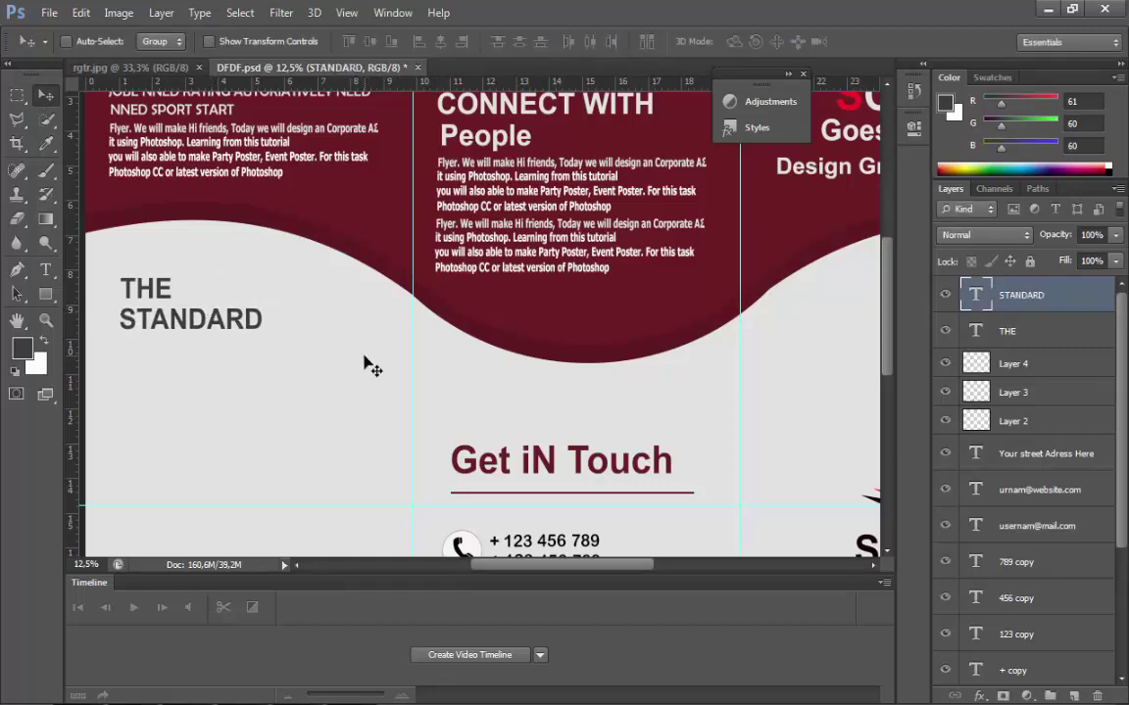
- Add a "SCRT Graphic" line from a copy of the "STANDARD" text, placed directly below it with left edges aligned
{"action": "key", "text": "ctrl+j"}
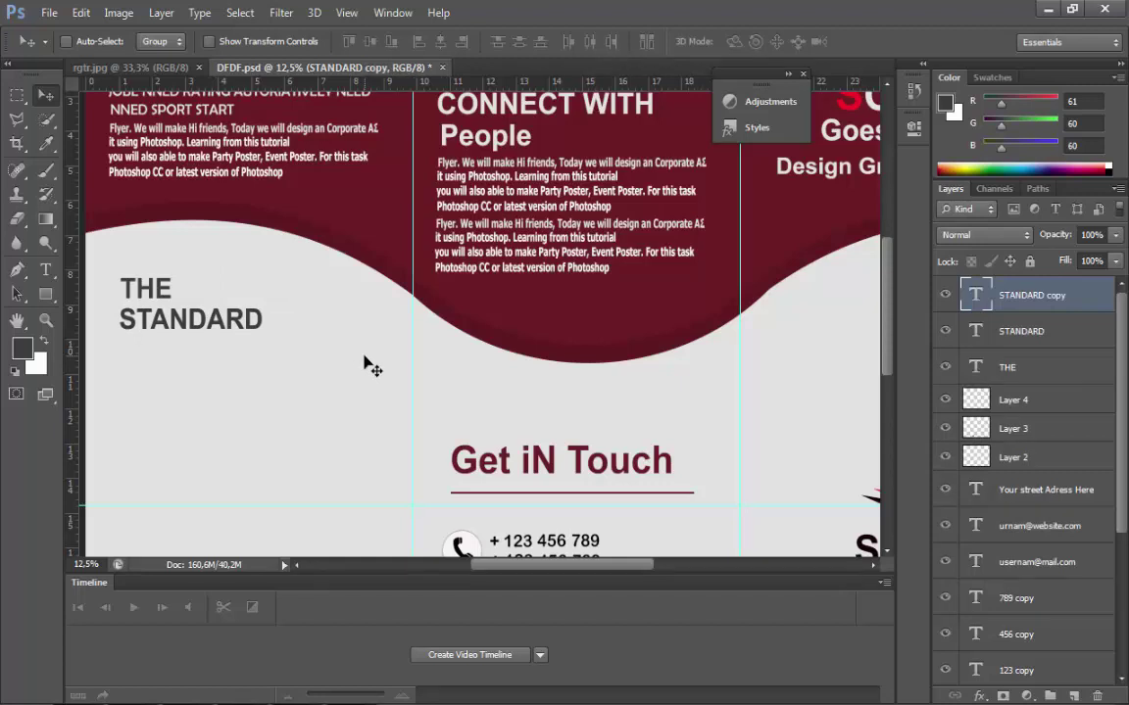
{"action": "left_click_drag", "start_coordinate": [257, 321], "coordinate": [255, 365]}
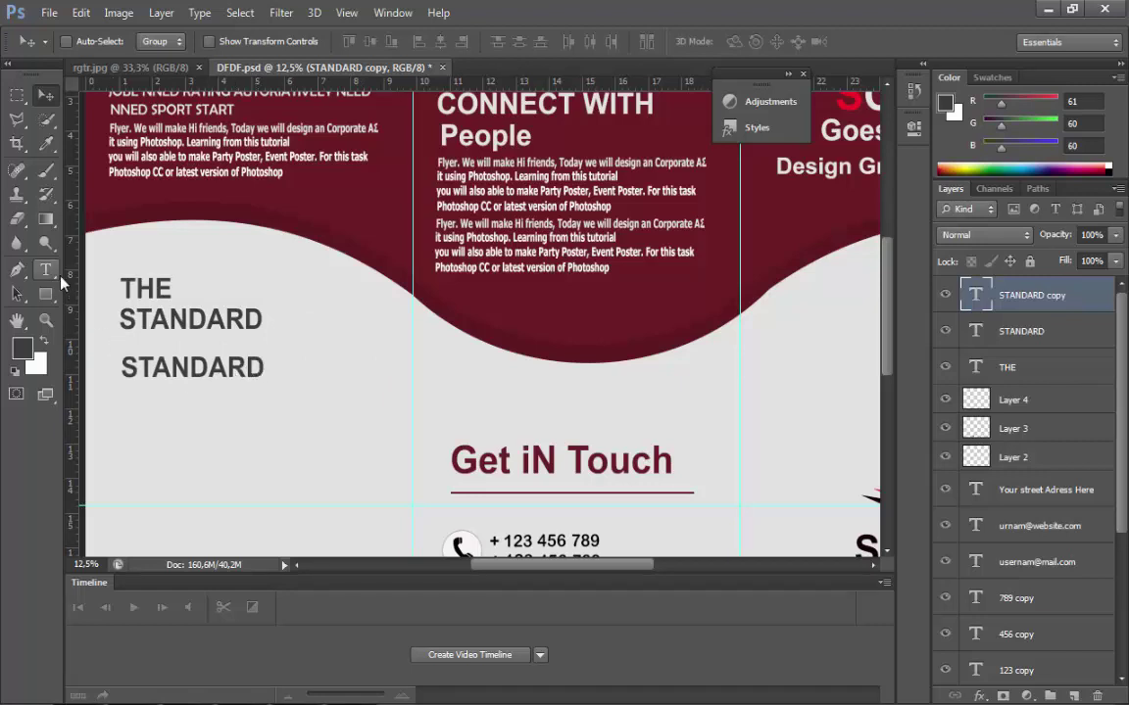
{"action": "left_click", "coordinate": [45, 270]}
{"action": "double_click", "coordinate": [134, 367]}
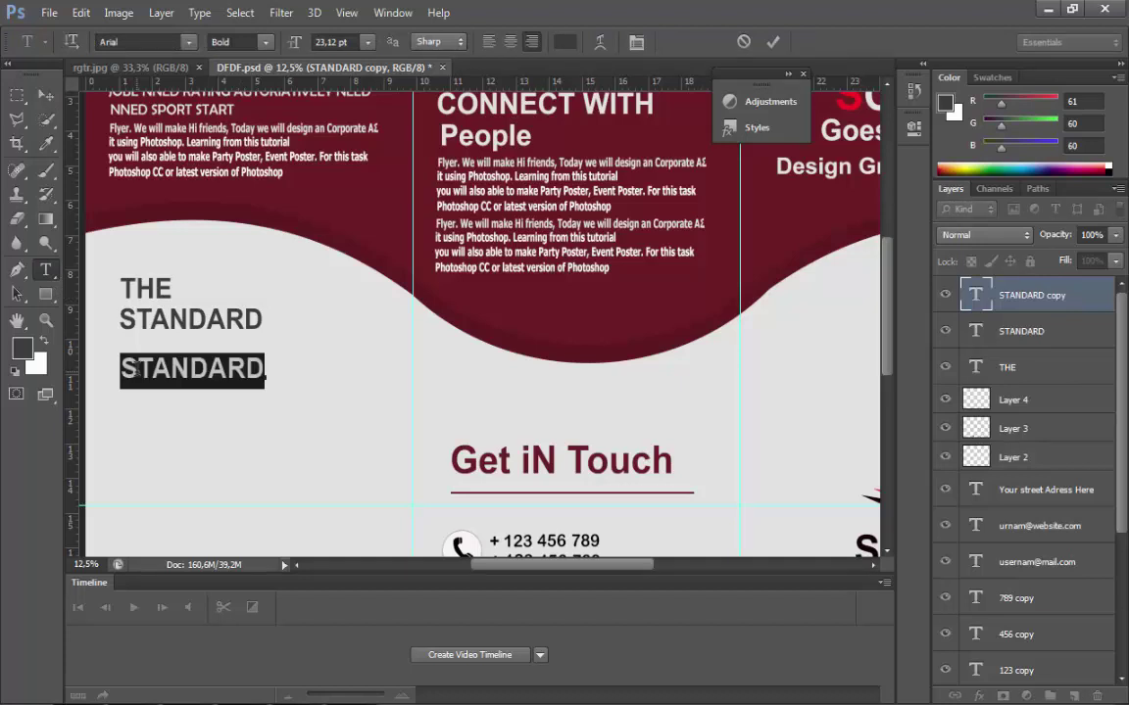
{"action": "type", "text": "S"}
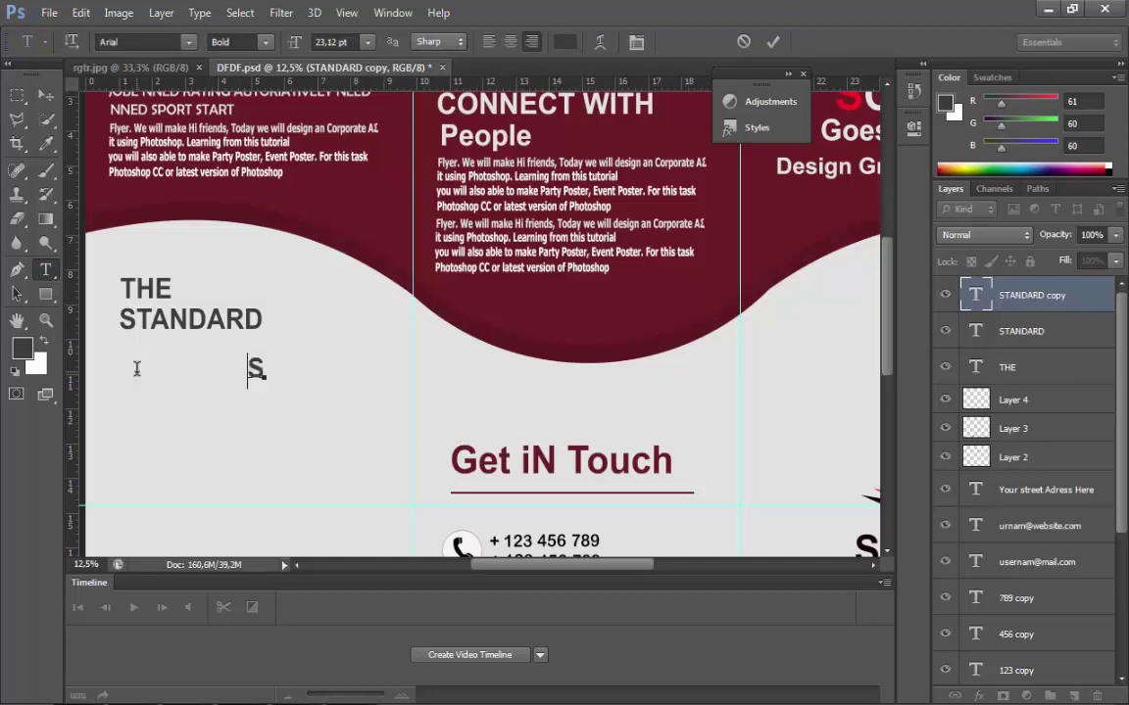
{"action": "type", "text": "CRT"}
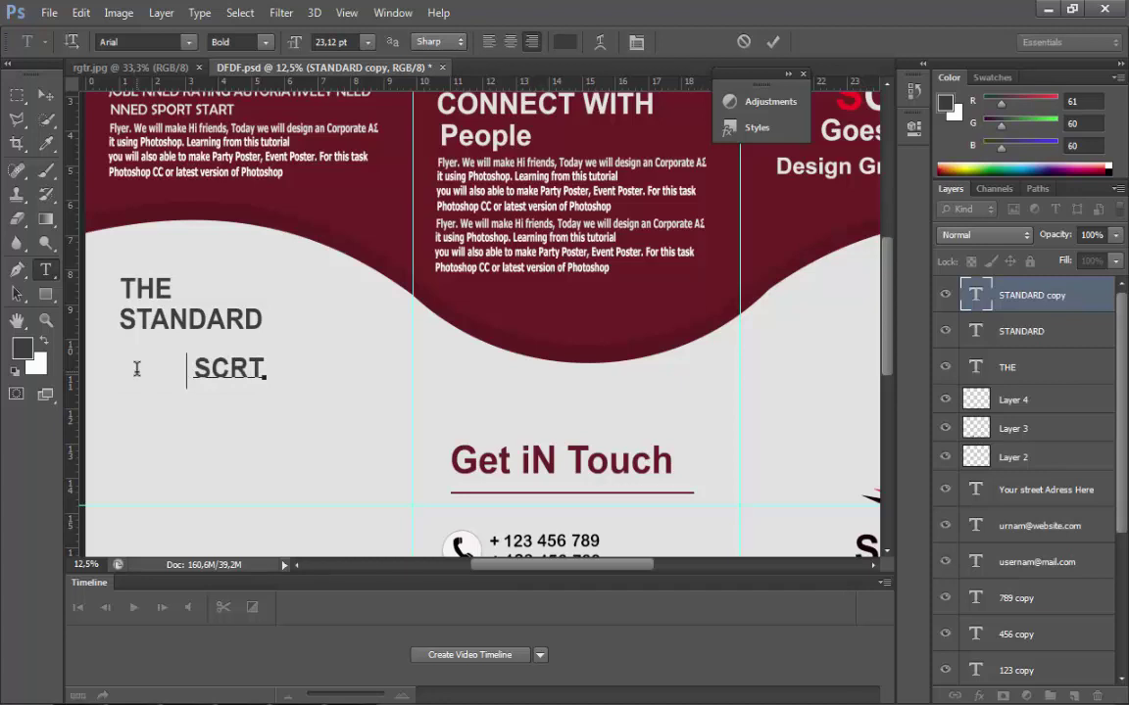
{"action": "type", "text": " Graphic"}
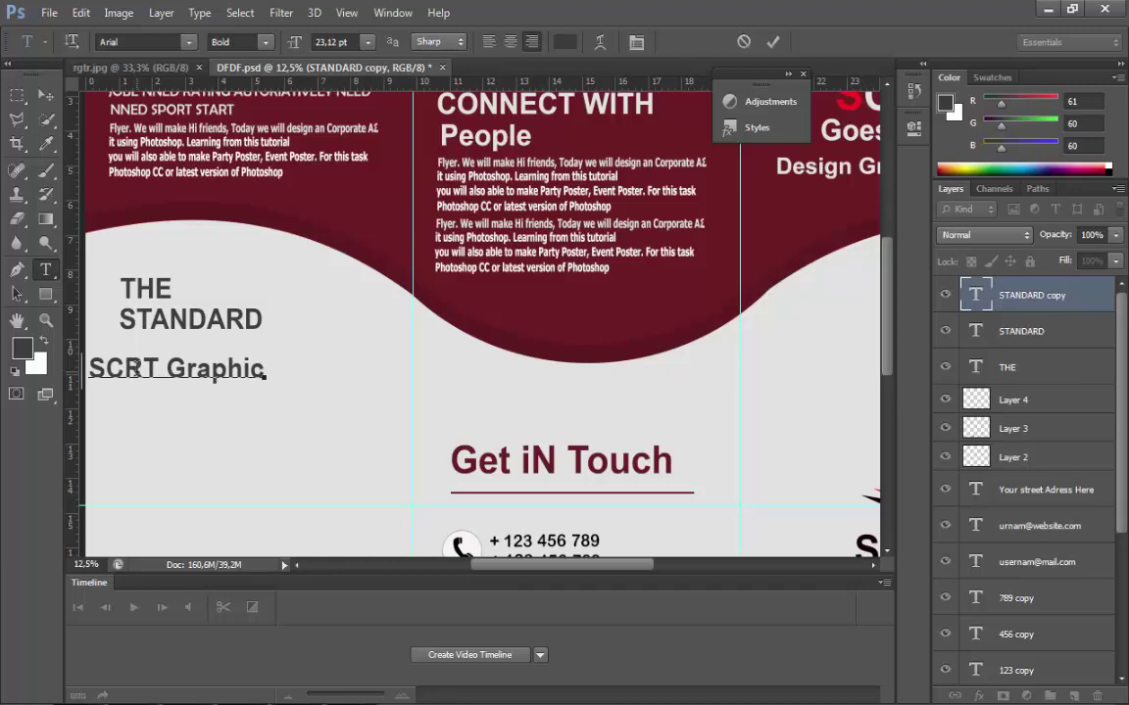
{"action": "left_click", "coordinate": [45, 94]}
{"action": "mouse_move", "coordinate": [239, 328]}
{"action": "left_mouse_down"}
{"action": "mouse_move", "coordinate": [272, 325]}
{"action": "mouse_move", "coordinate": [244, 321]}
{"action": "mouse_move", "coordinate": [258, 319]}
{"action": "left_mouse_up"}
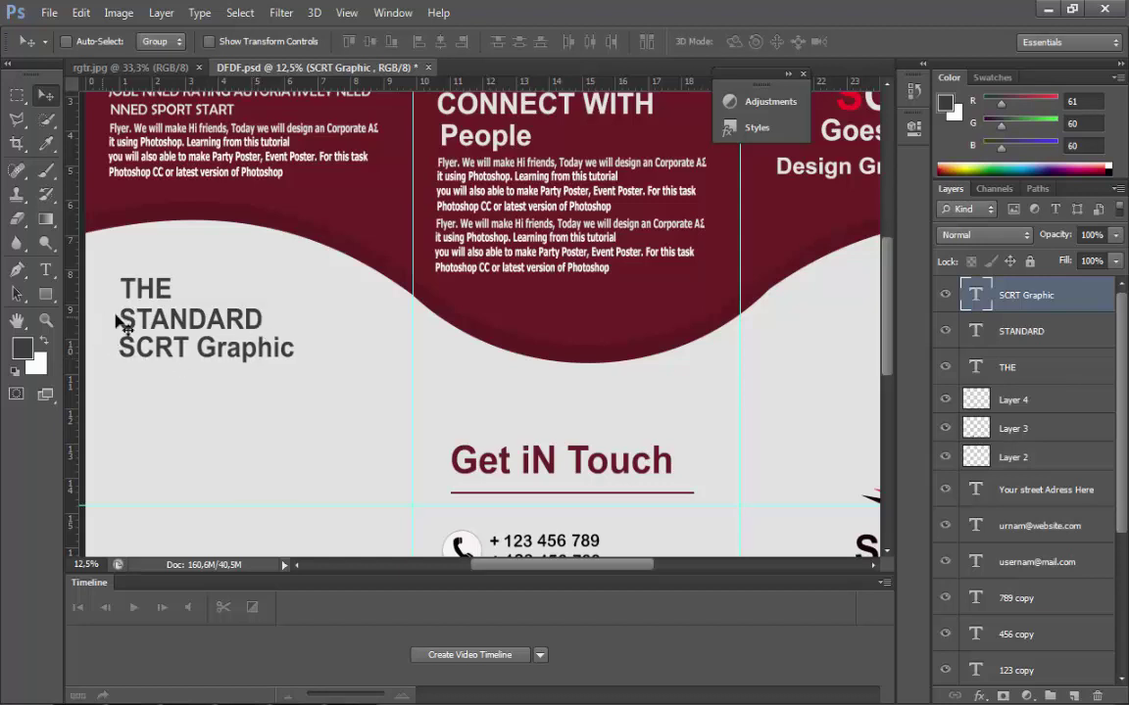
- Duplicate the "SCRT Graphic" line directly below itself and change the copy to "Sience Used"
{"action": "key", "text": "ctrl+j"}
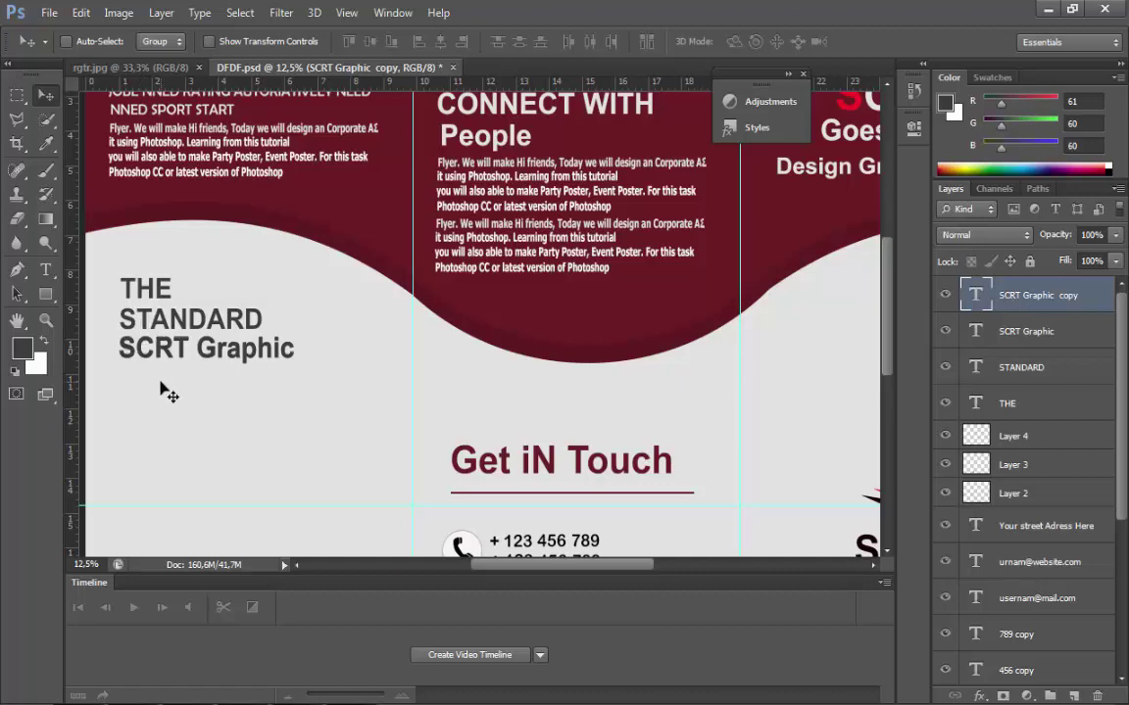
{"action": "left_click_drag", "start_coordinate": [161, 362], "coordinate": [177, 392]}
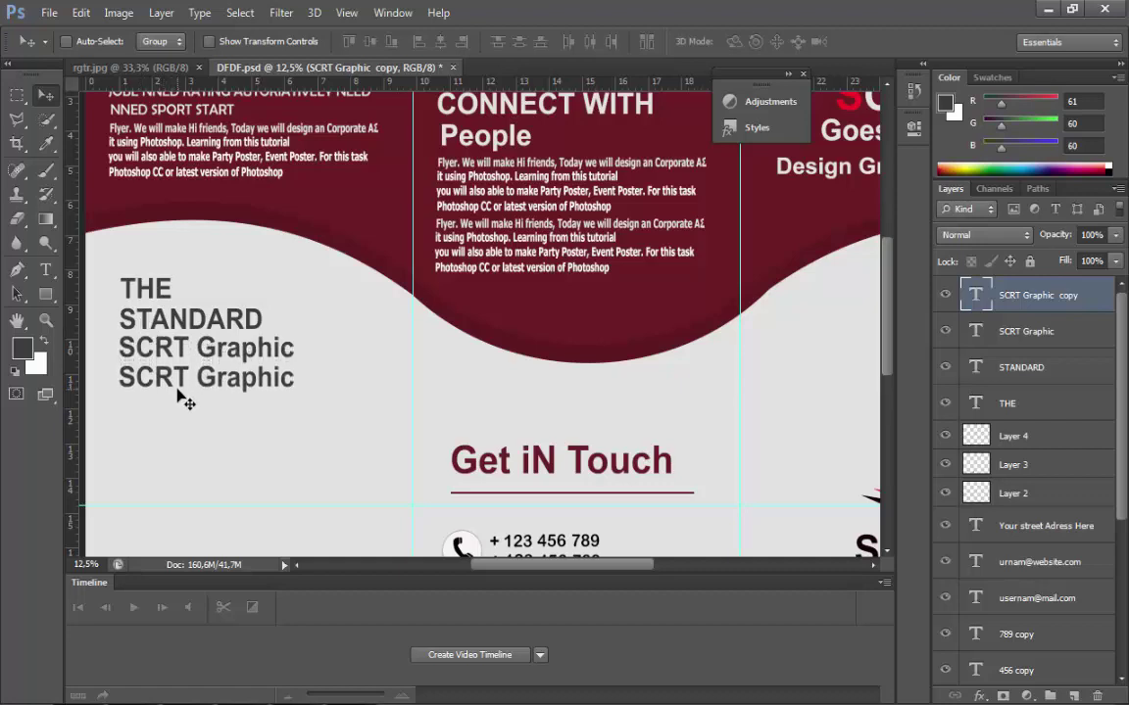
{"action": "left_click", "coordinate": [45, 269]}
{"action": "left_click", "coordinate": [198, 388]}
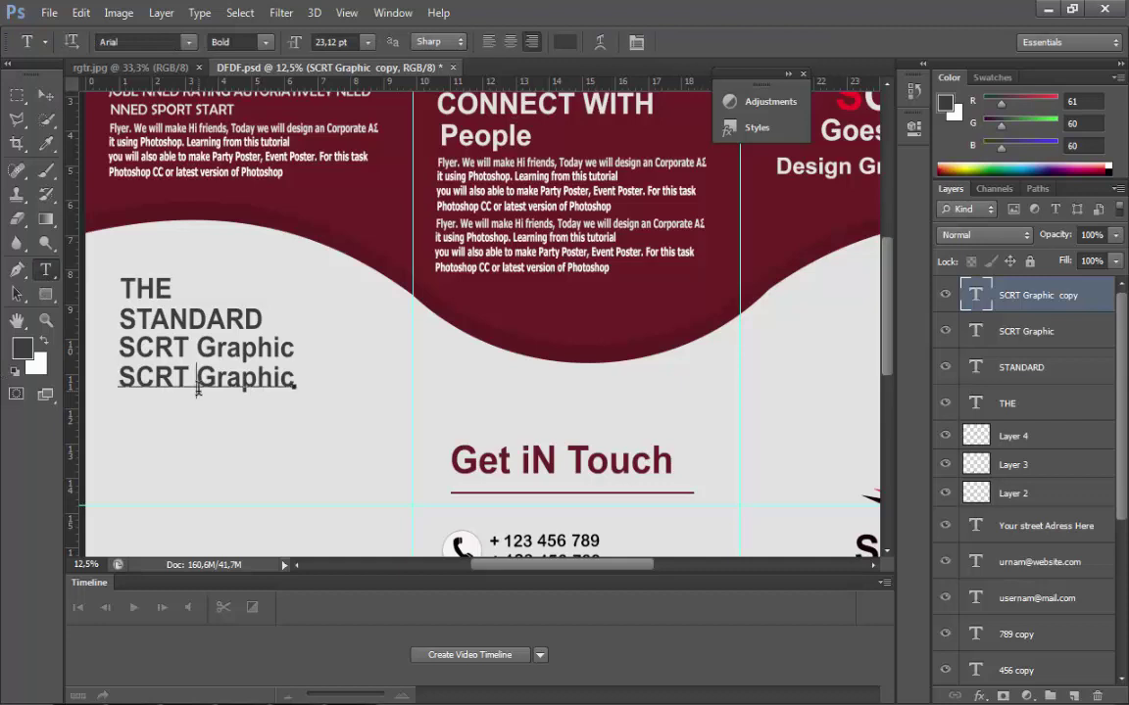
{"action": "key", "text": "ctrl+a"}
{"action": "type", "text": "S"}
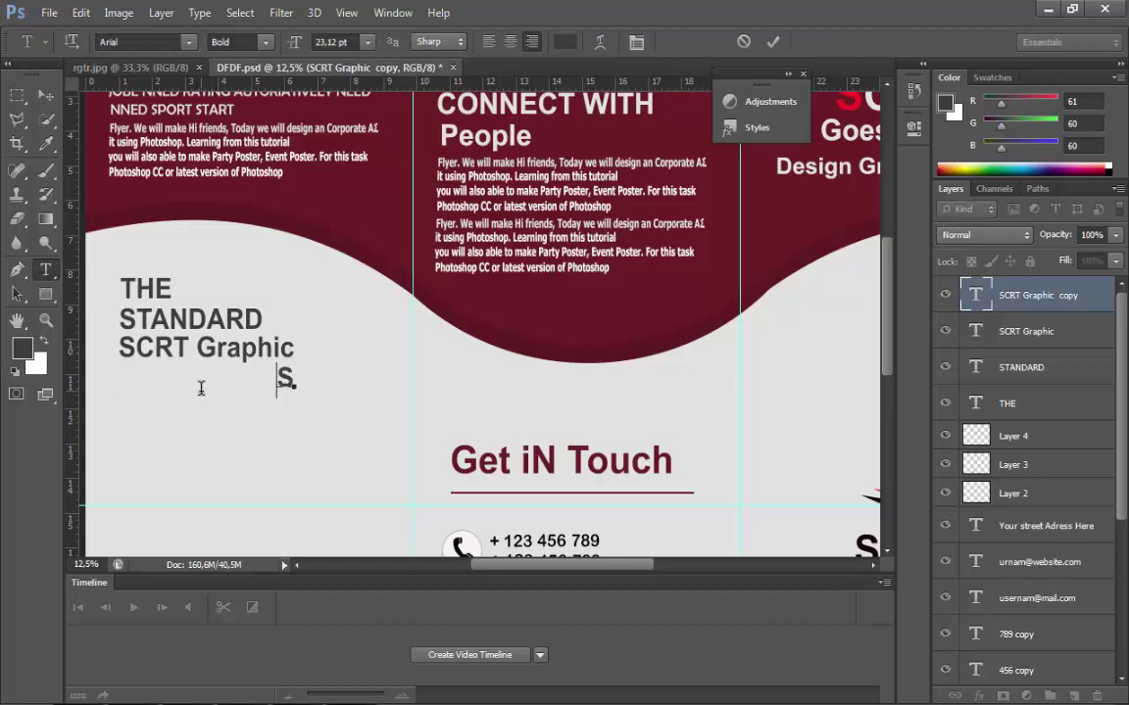
{"action": "type", "text": "ien"}
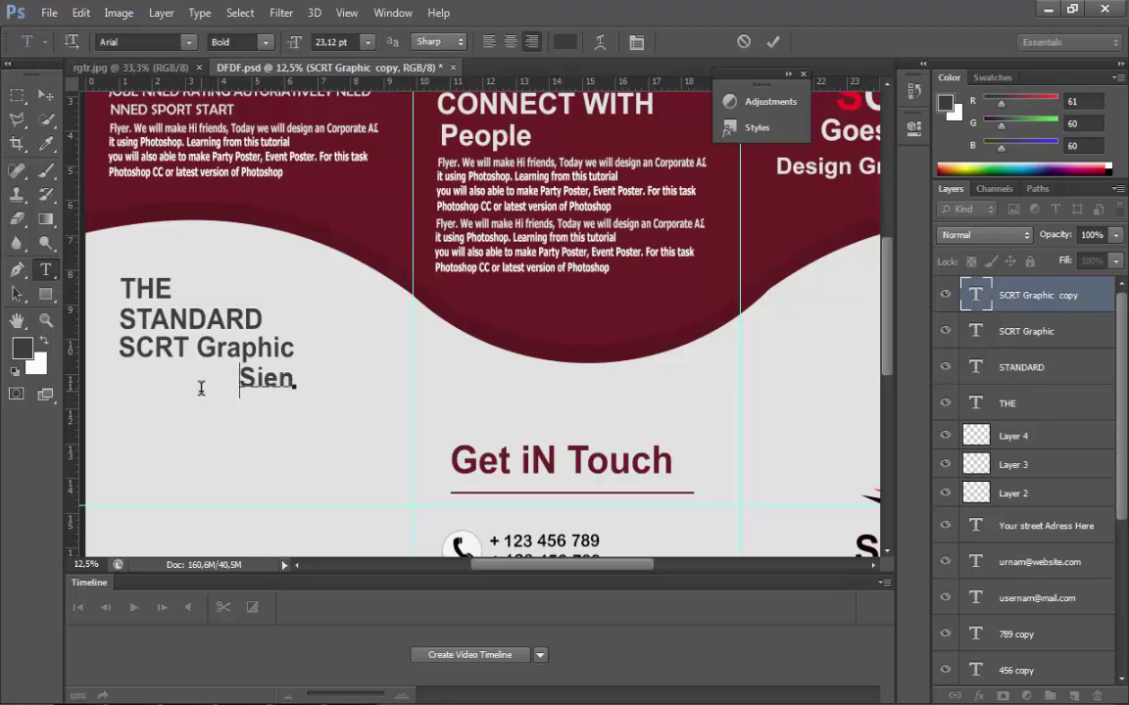
{"action": "type", "text": "ce User"}
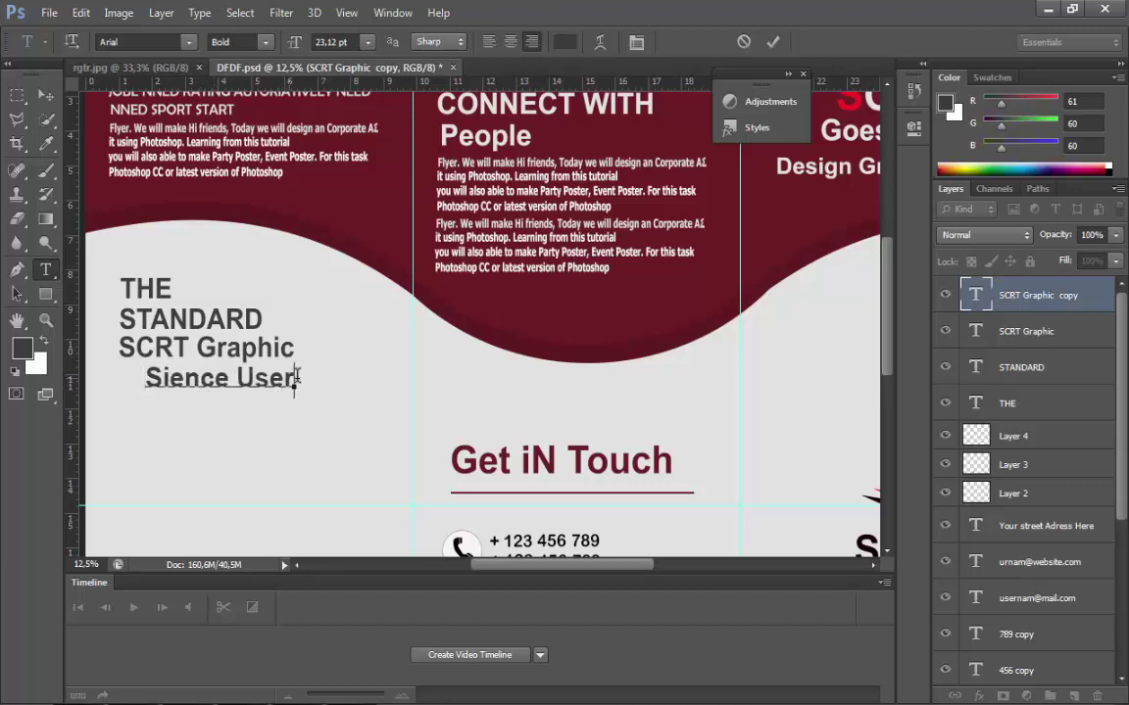
{"action": "left_click_drag", "start_coordinate": [291, 378], "coordinate": [284, 378]}
{"action": "type", "text": "d"}
- Nudge the "Sience Used" line left until its left edge aligns with the "SCRT Graphic" line above
{"action": "left_click", "coordinate": [46, 96]}
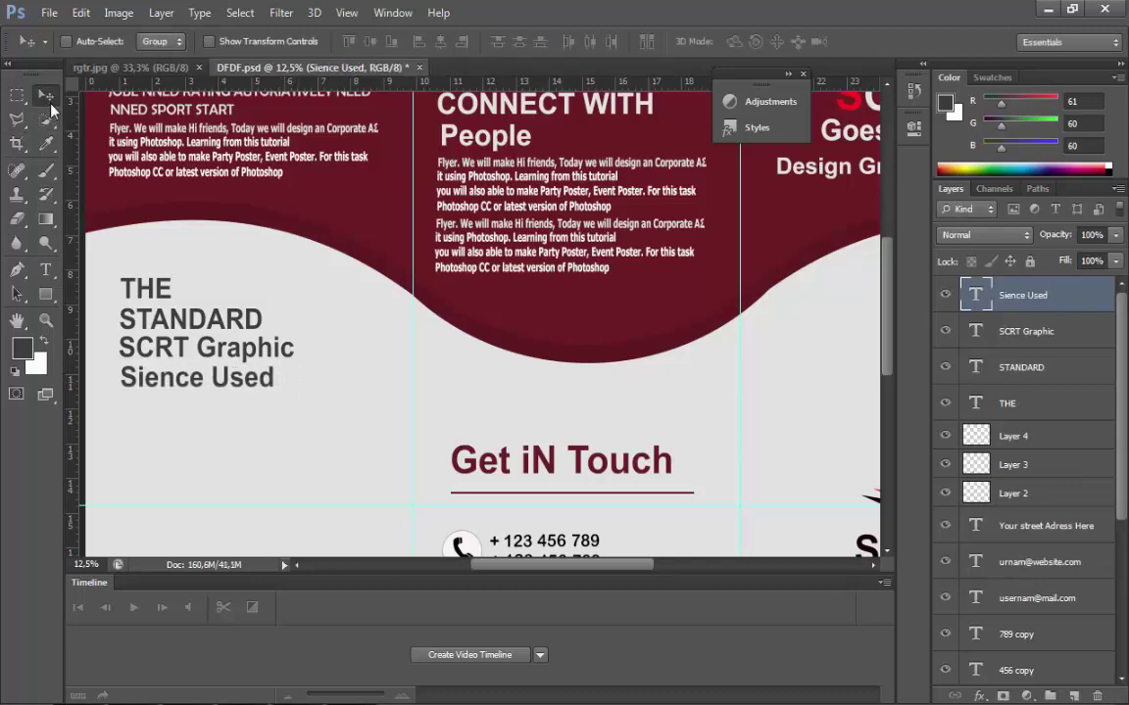
{"action": "key", "text": "shift+Left"}
{"action": "key", "text": "shift+Left"}
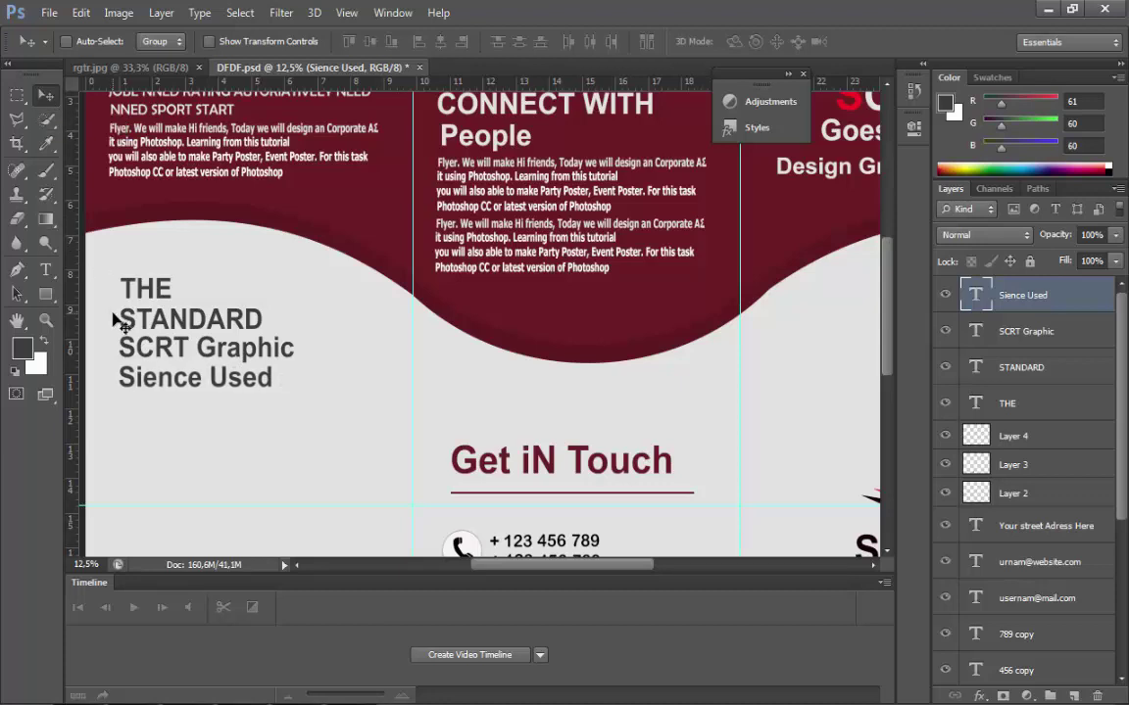
- Duplicate the "Sience Used" line, place the copy lower in the left panel and change its text to 2020
{"action": "key", "text": "ctrl+j"}
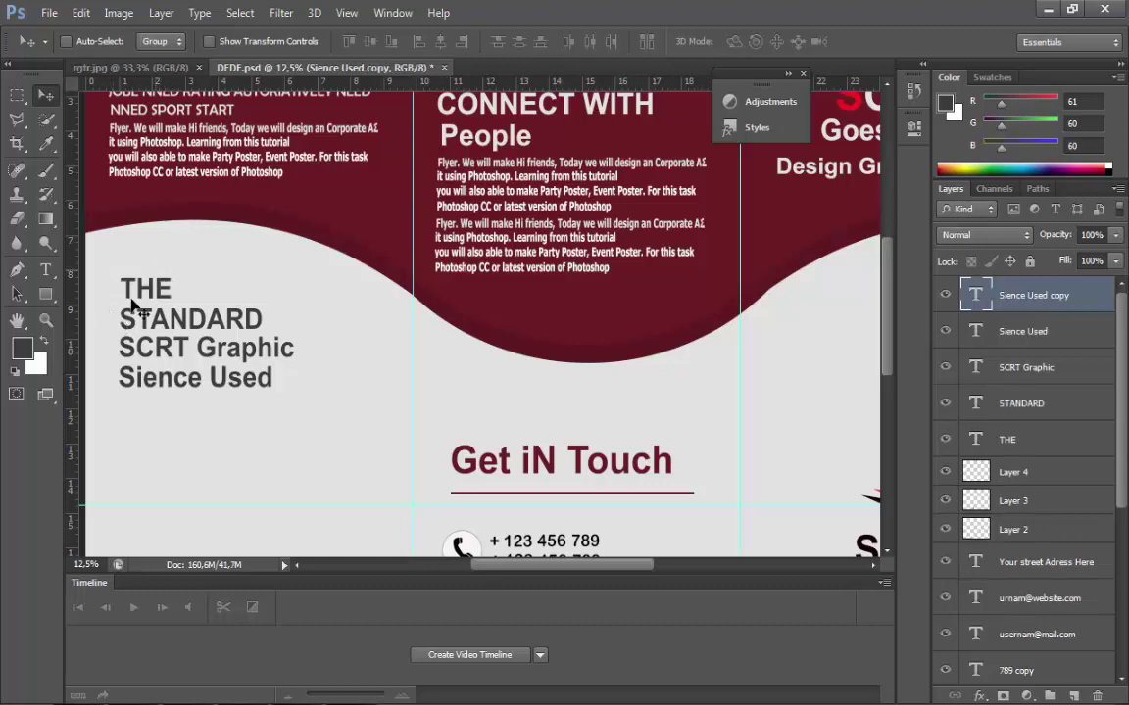
{"action": "left_click_drag", "start_coordinate": [165, 365], "coordinate": [170, 458]}
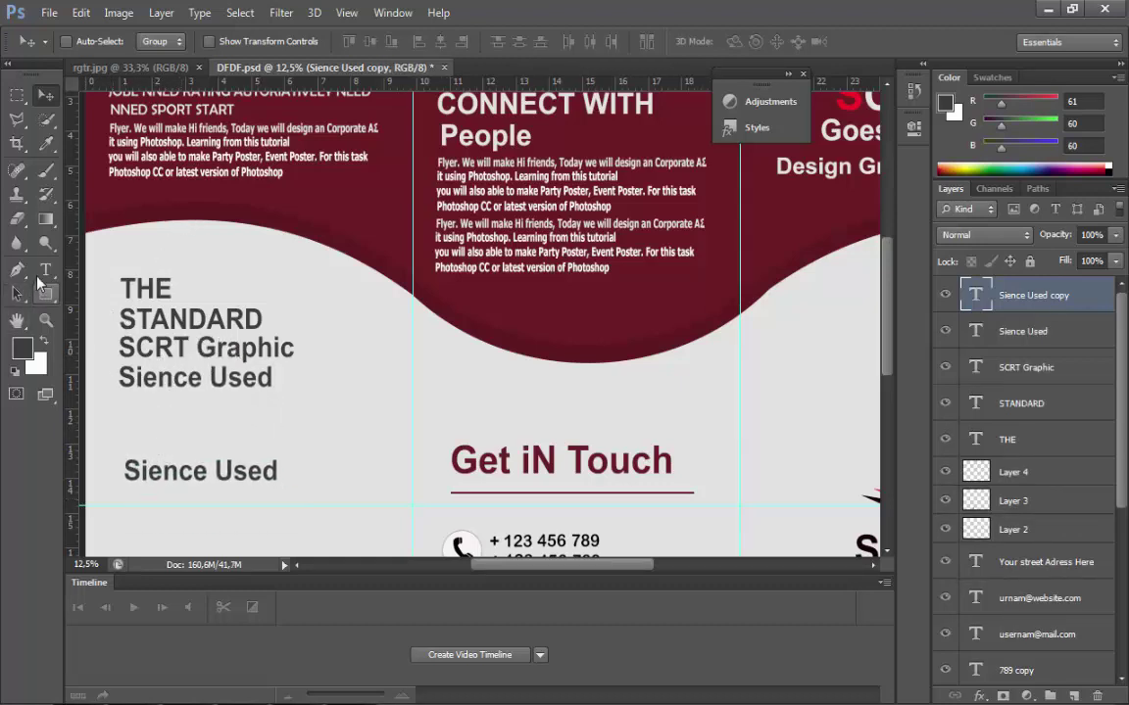
{"action": "left_click", "coordinate": [45, 270]}
{"action": "triple_click", "coordinate": [201, 468]}
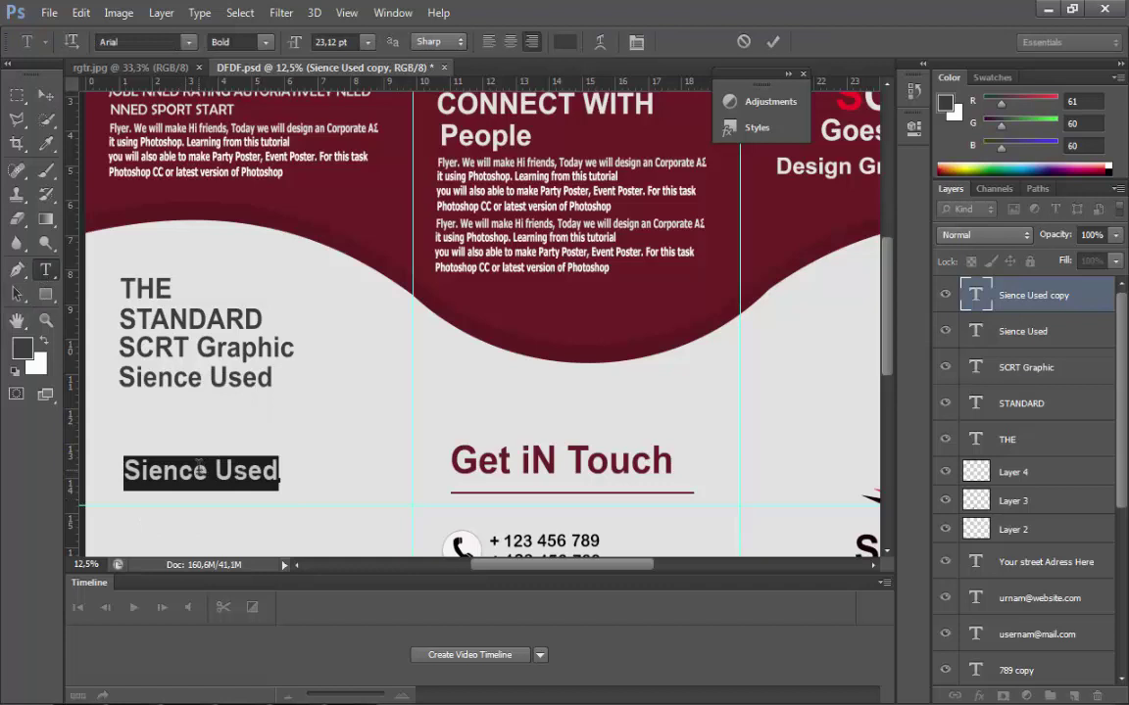
{"action": "type", "text": "۲۰۲۰"}
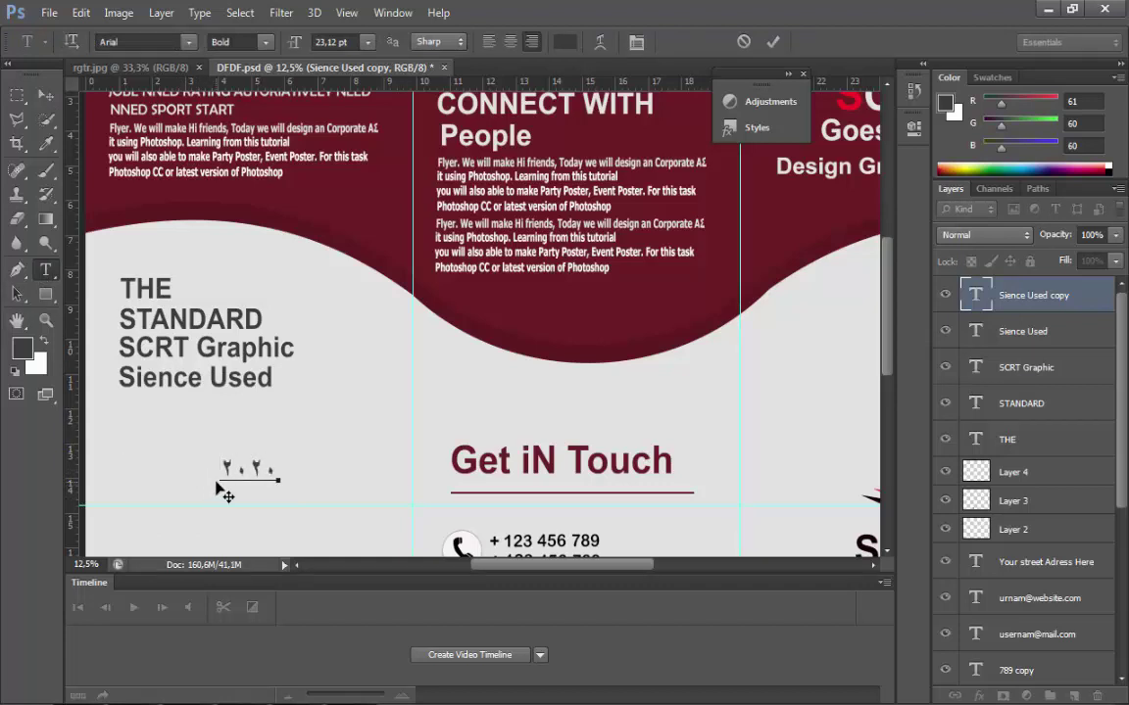
- Set the font of the 2020 text to Berlin Sans FB Regular
{"action": "double_click", "coordinate": [233, 469]}
{"action": "left_click", "coordinate": [156, 43]}
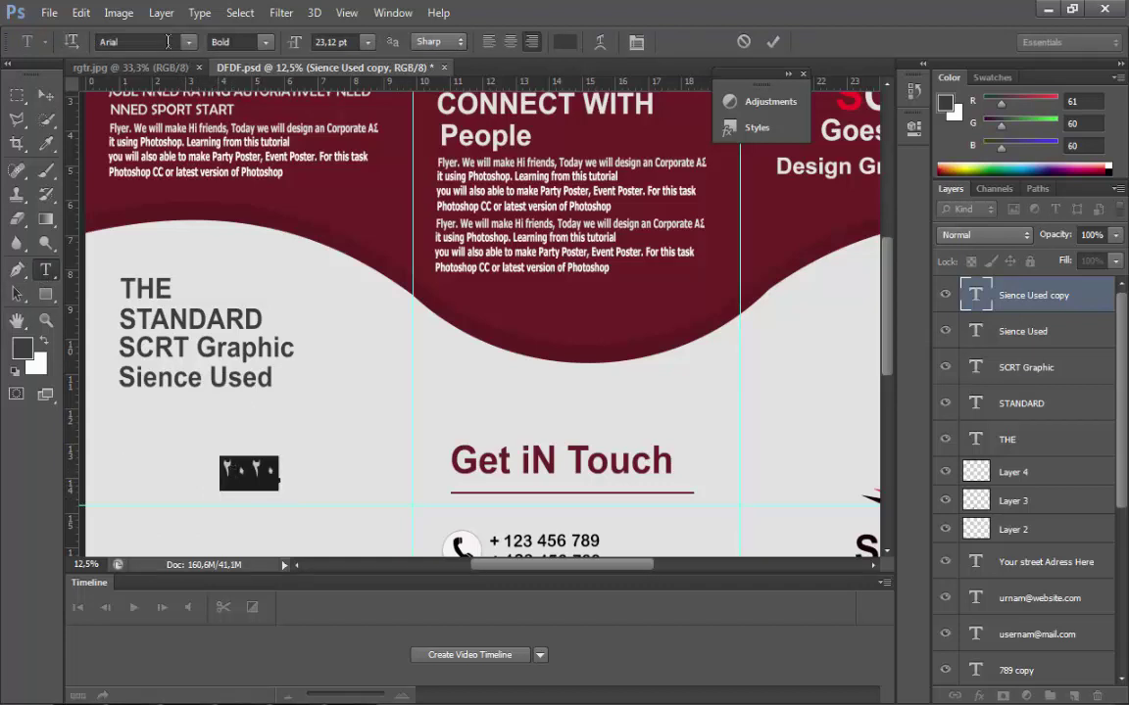
{"action": "key", "text": "Down"}
{"action": "key", "text": "Down"}
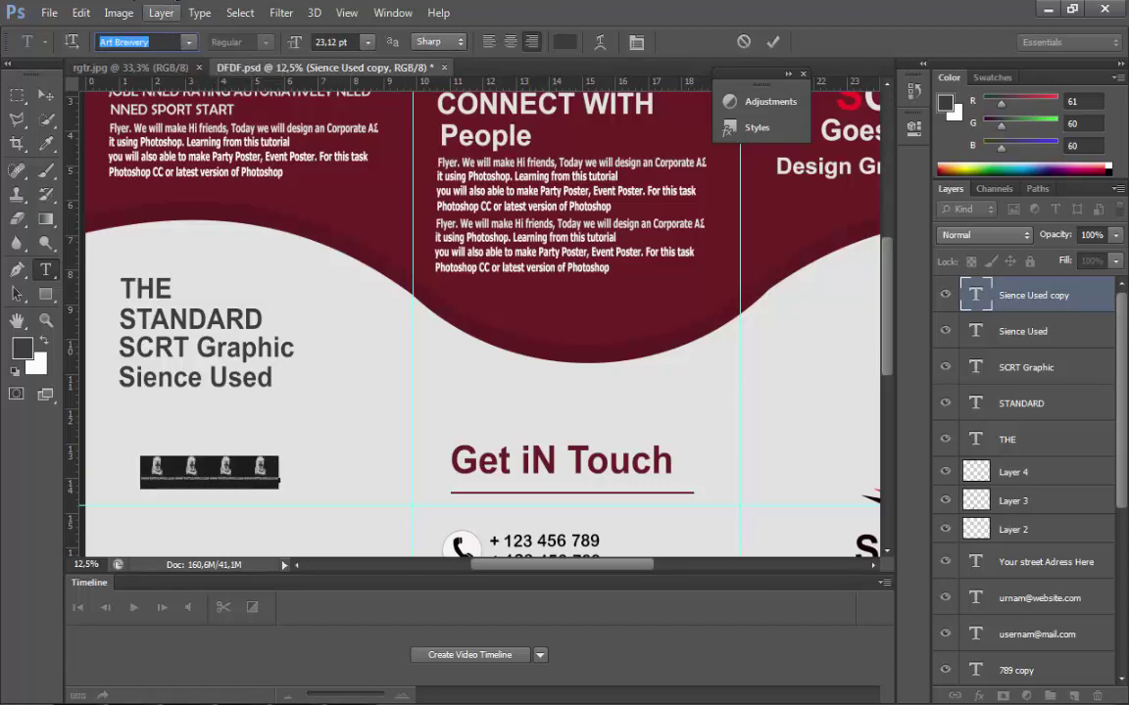
{"action": "key", "text": "Down"}
{"action": "key", "text": "Down"}
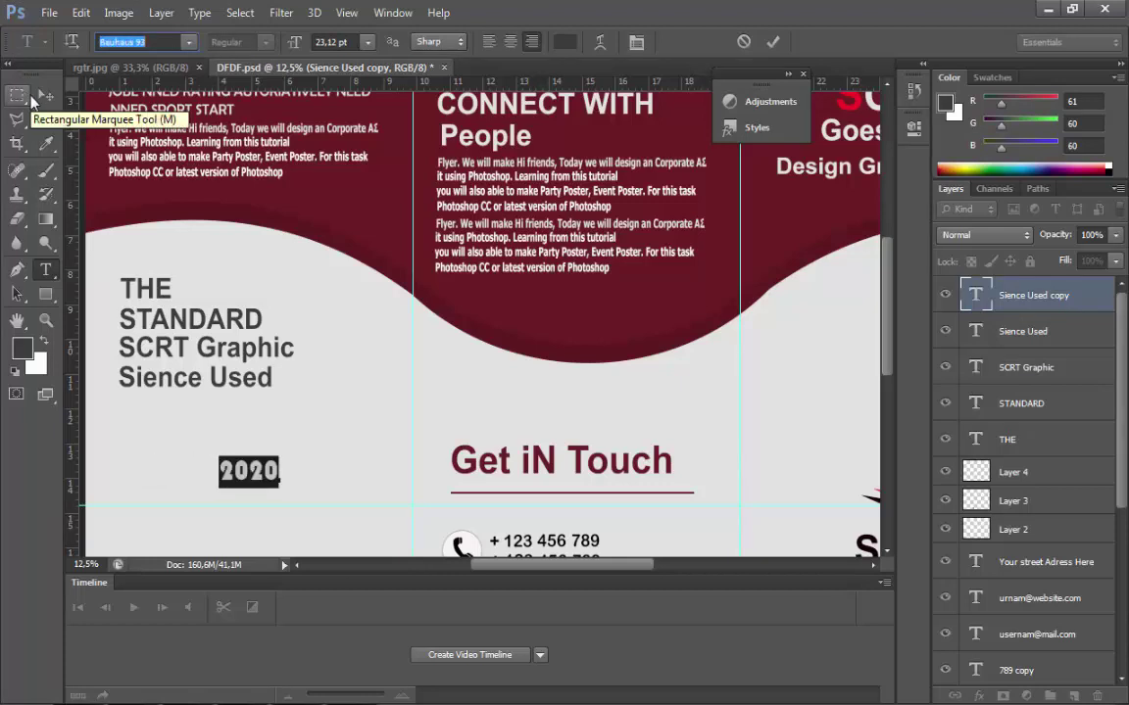
{"action": "key", "text": "Down"}
{"action": "key", "text": "Down"}
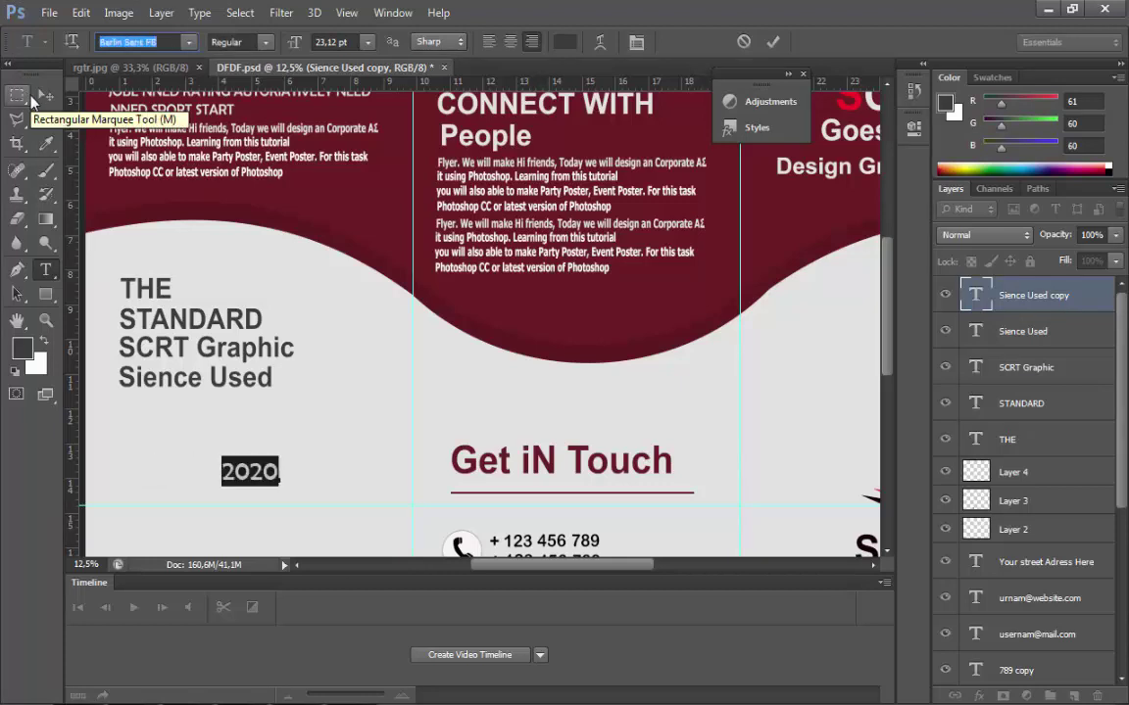
- Enlarge the 2020 text to about 48.98 pt and place it directly below "Sience Used", aligned with the lines' left edge
{"action": "left_click", "coordinate": [80, 12]}
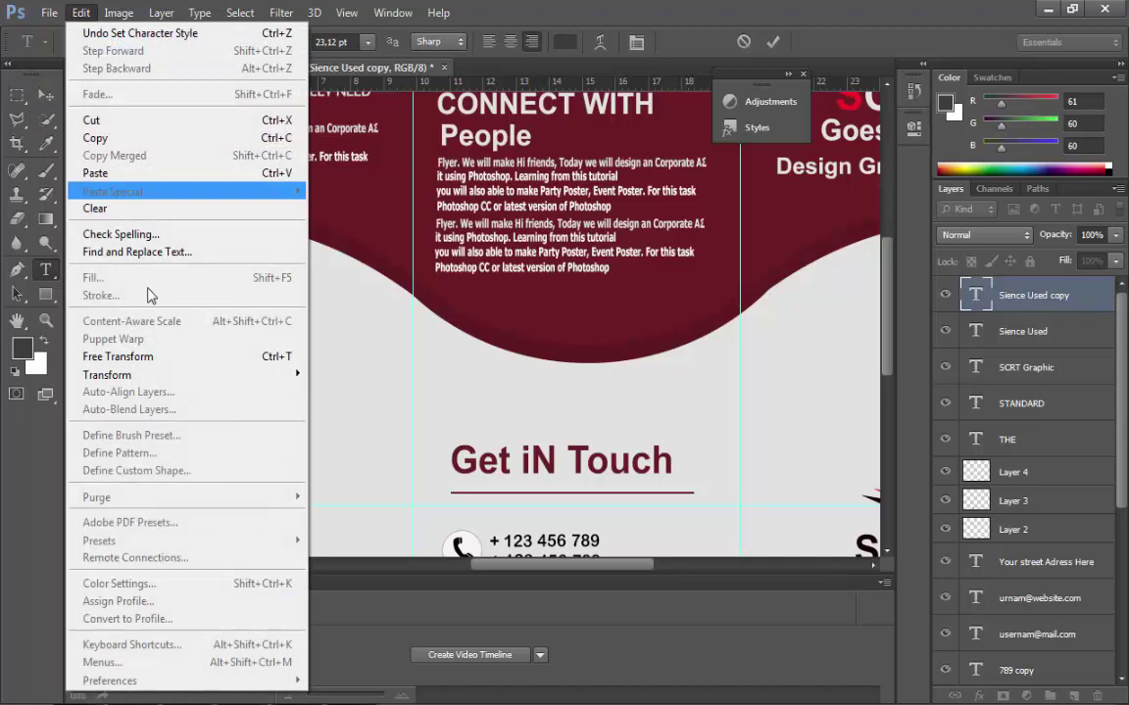
{"action": "left_click", "coordinate": [157, 357]}
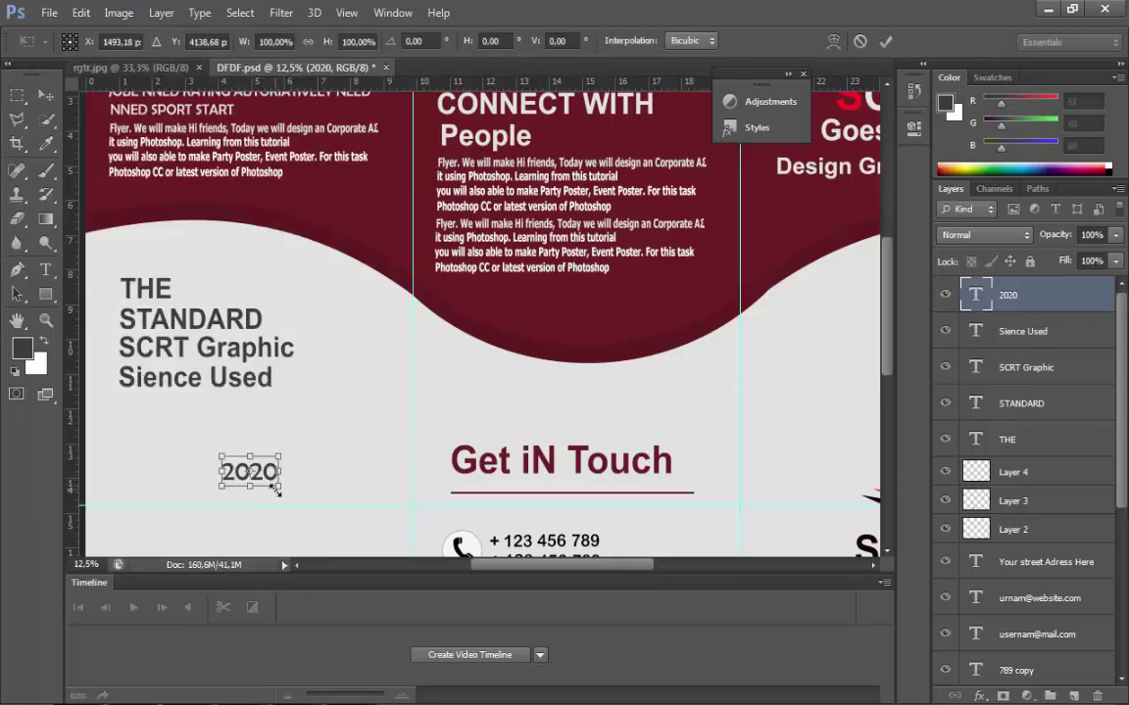
{"action": "left_click_drag", "start_coordinate": [277, 489], "coordinate": [199, 422]}
{"action": "key", "text": "Return"}
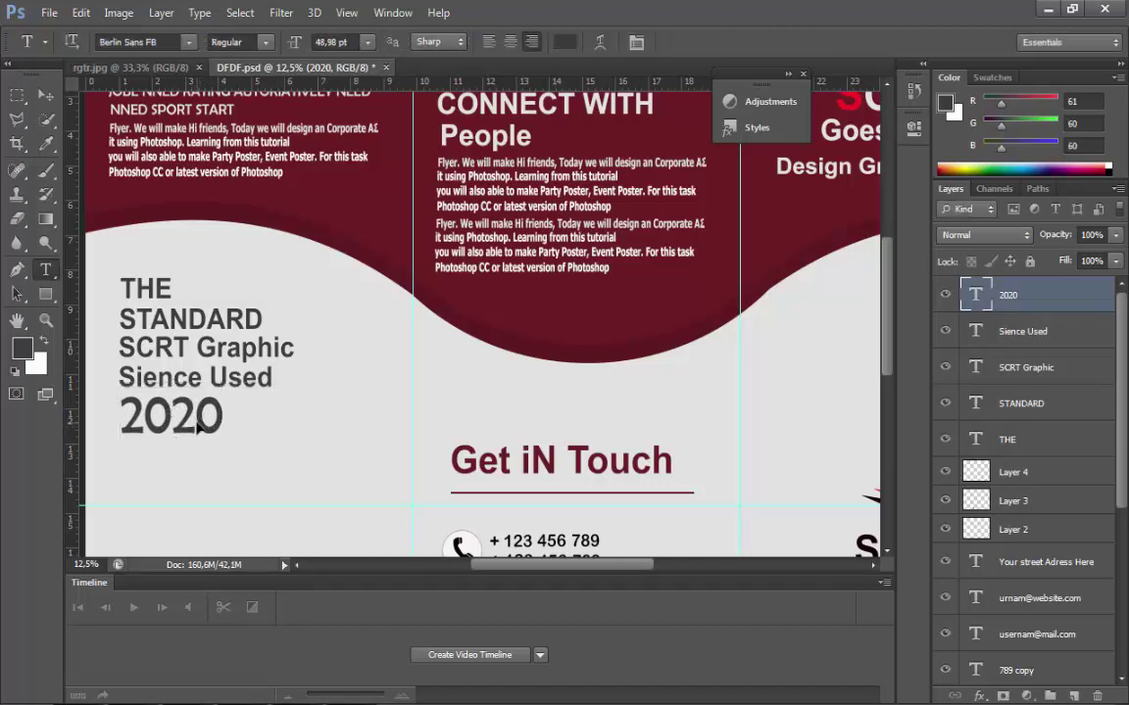
- Duplicate the left panel's white paragraph group "Group 1 copy 2" and place the copy just below the 2020 text
{"action": "scroll", "coordinate": [256, 370], "scroll_direction": "down", "scroll_amount": 2}
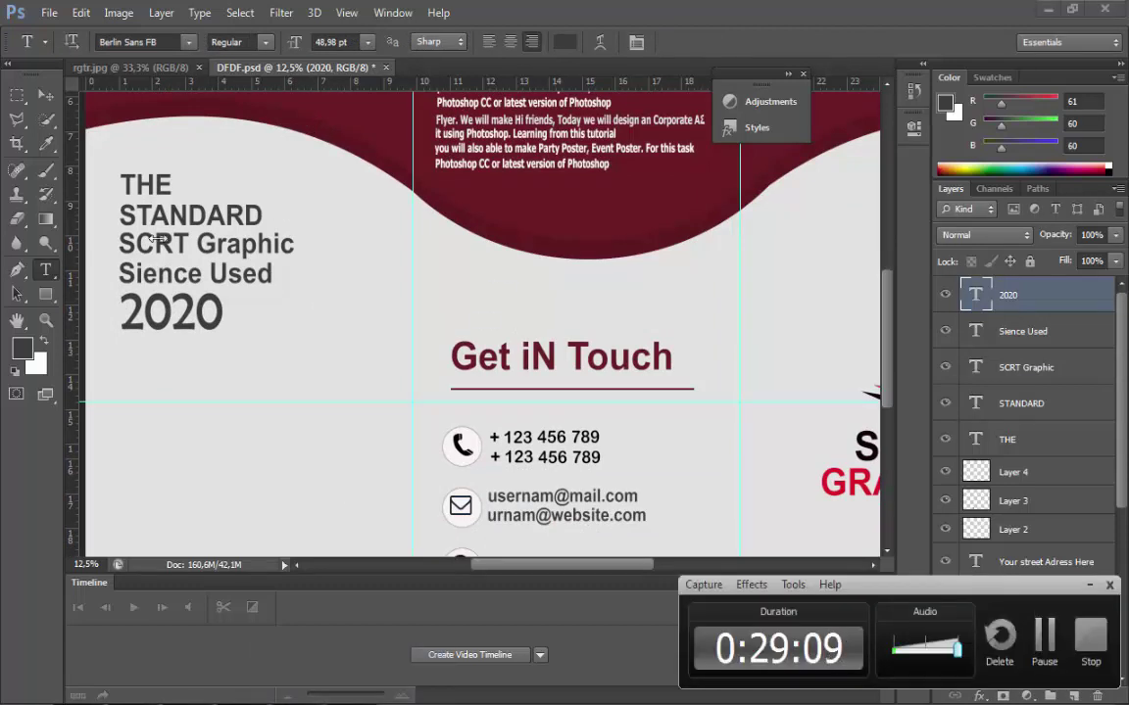
{"action": "scroll", "coordinate": [315, 251], "scroll_direction": "up", "scroll_amount": 3}
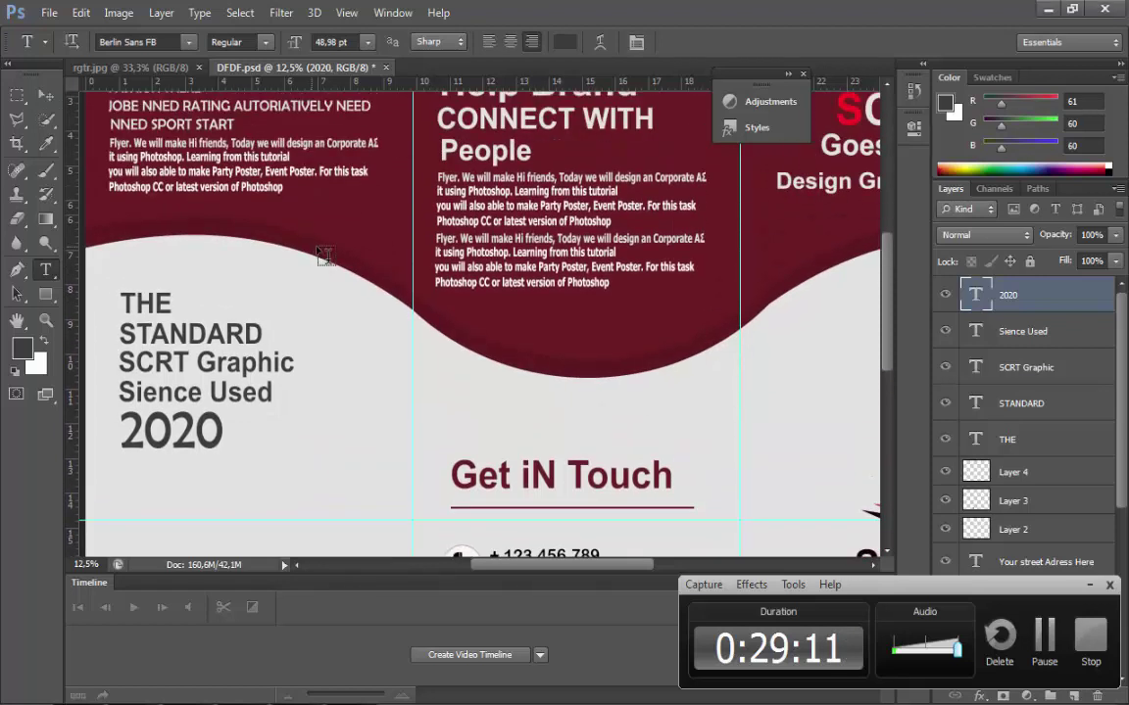
{"action": "scroll", "coordinate": [284, 211], "scroll_direction": "up", "scroll_amount": 1}
{"action": "triple_click", "coordinate": [216, 185]}
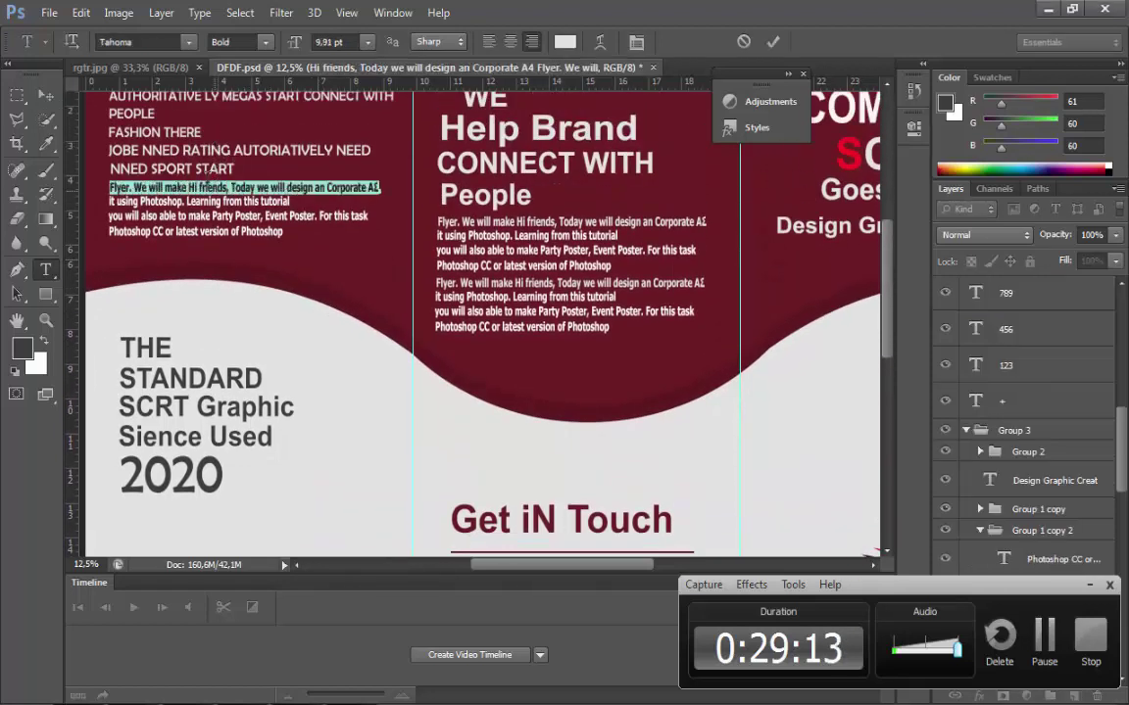
{"action": "key", "text": "Escape"}
{"action": "key", "text": "v"}
{"action": "scroll", "coordinate": [980, 470], "scroll_direction": "down", "scroll_amount": 3}
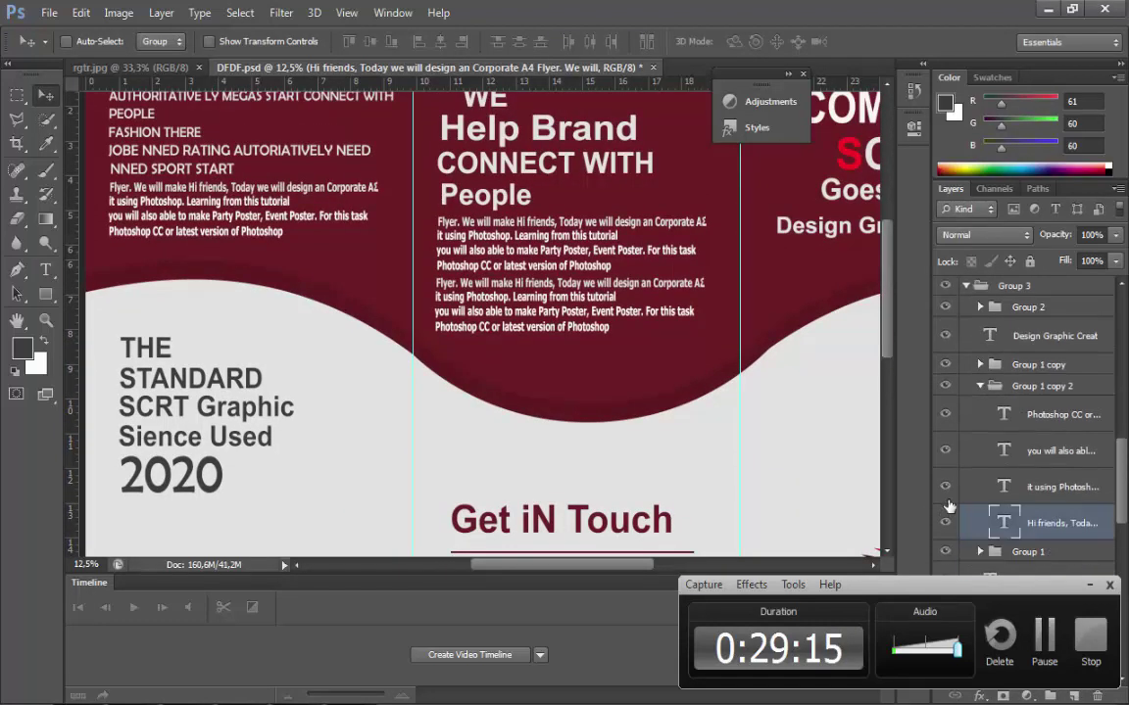
{"action": "left_click", "coordinate": [980, 388]}
{"action": "key", "text": "ctrl+j"}
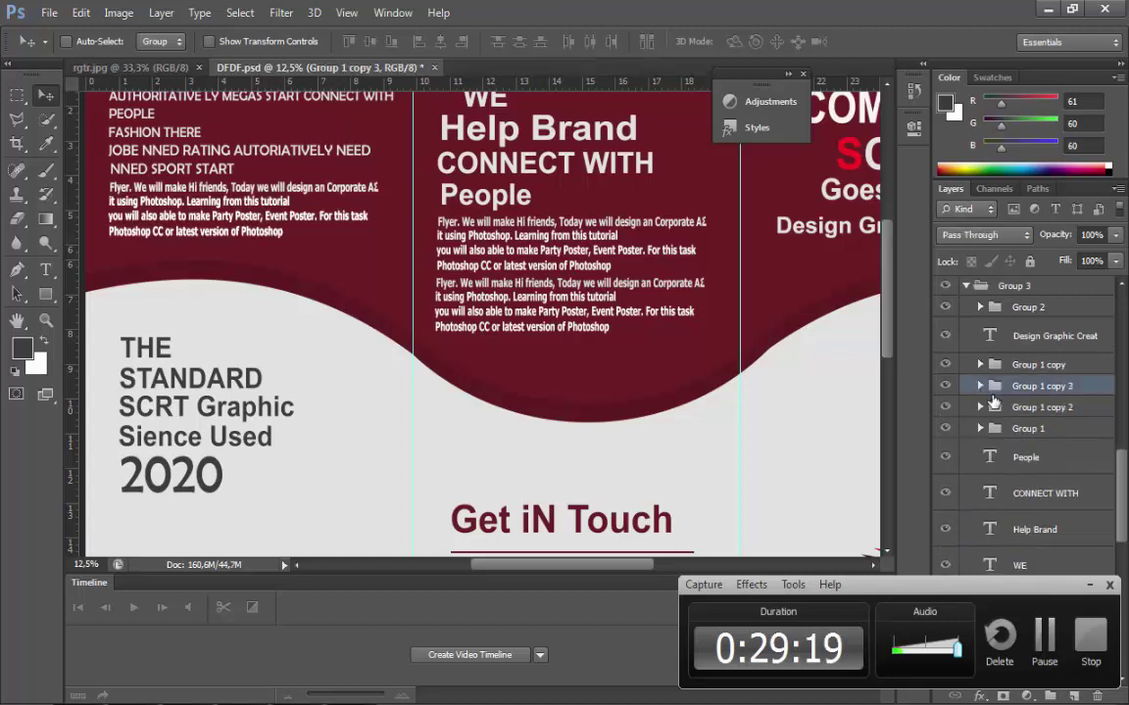
{"action": "left_click_drag", "start_coordinate": [166, 186], "coordinate": [207, 443]}
- Enlarge the copied paragraph group below 2020 to about 112% and shift it slightly left and up
{"action": "scroll", "coordinate": [206, 456], "scroll_direction": "down", "scroll_amount": 2}
{"action": "scroll", "coordinate": [206, 443], "scroll_direction": "down", "scroll_amount": 2}
{"action": "scroll", "coordinate": [201, 440], "scroll_direction": "down", "scroll_amount": 2}
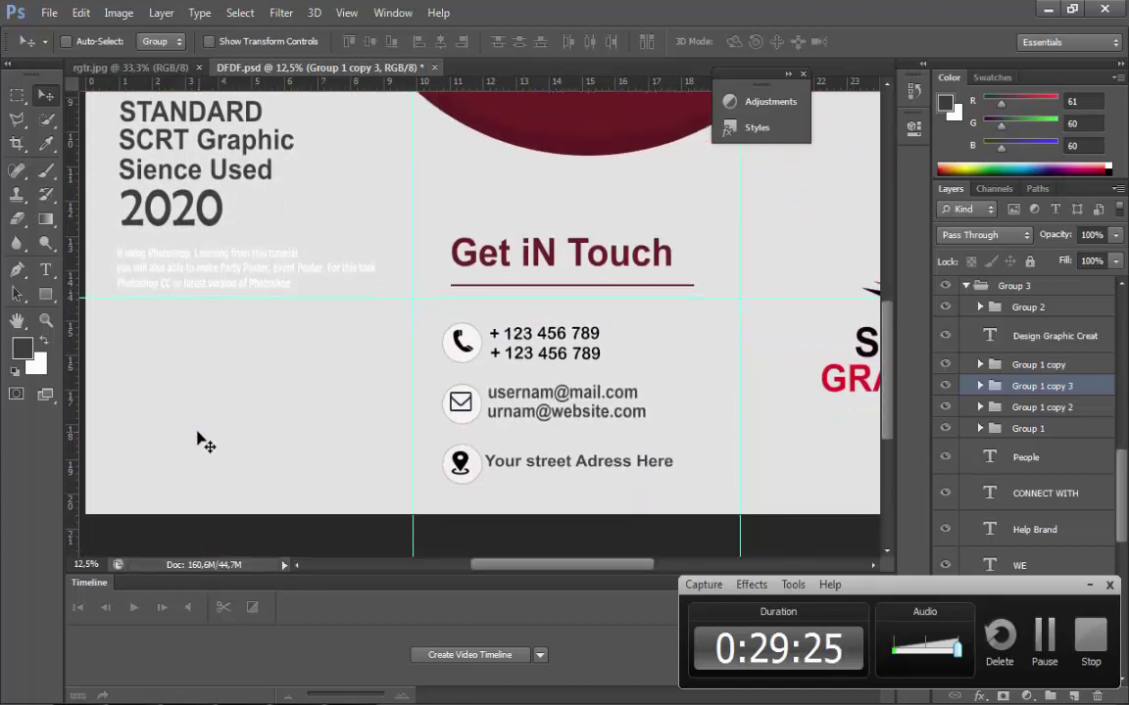
{"action": "scroll", "coordinate": [199, 443], "scroll_direction": "up", "scroll_amount": 1}
{"action": "left_click", "coordinate": [81, 13]}
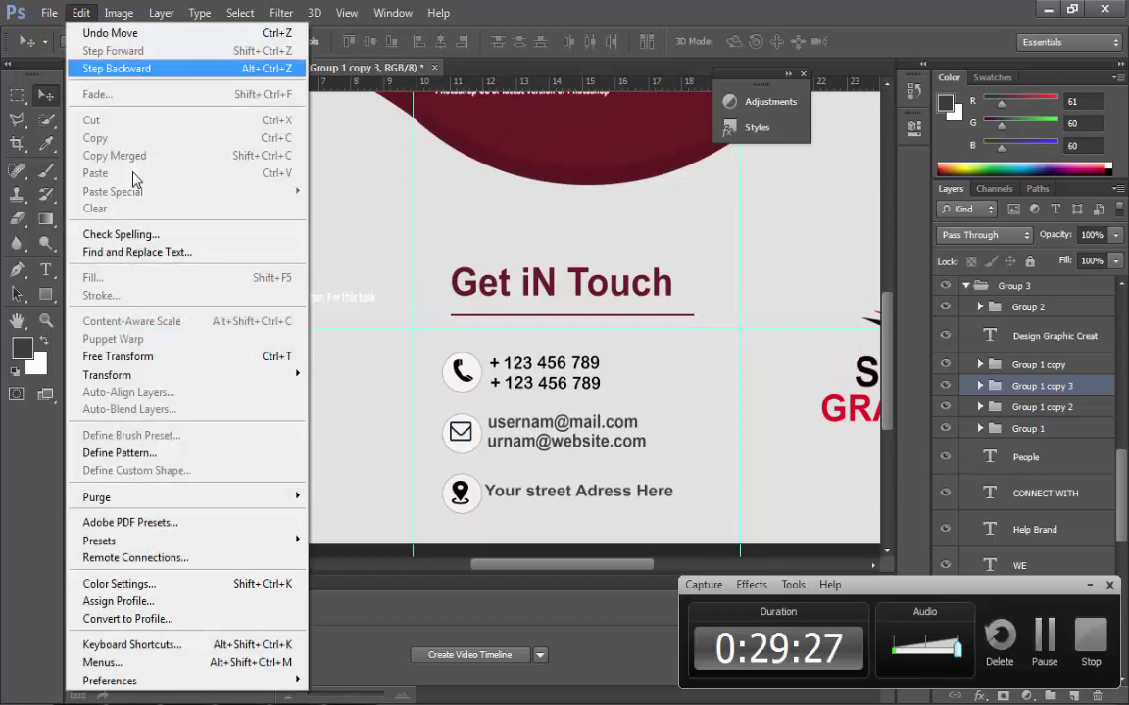
{"action": "left_click", "coordinate": [169, 366]}
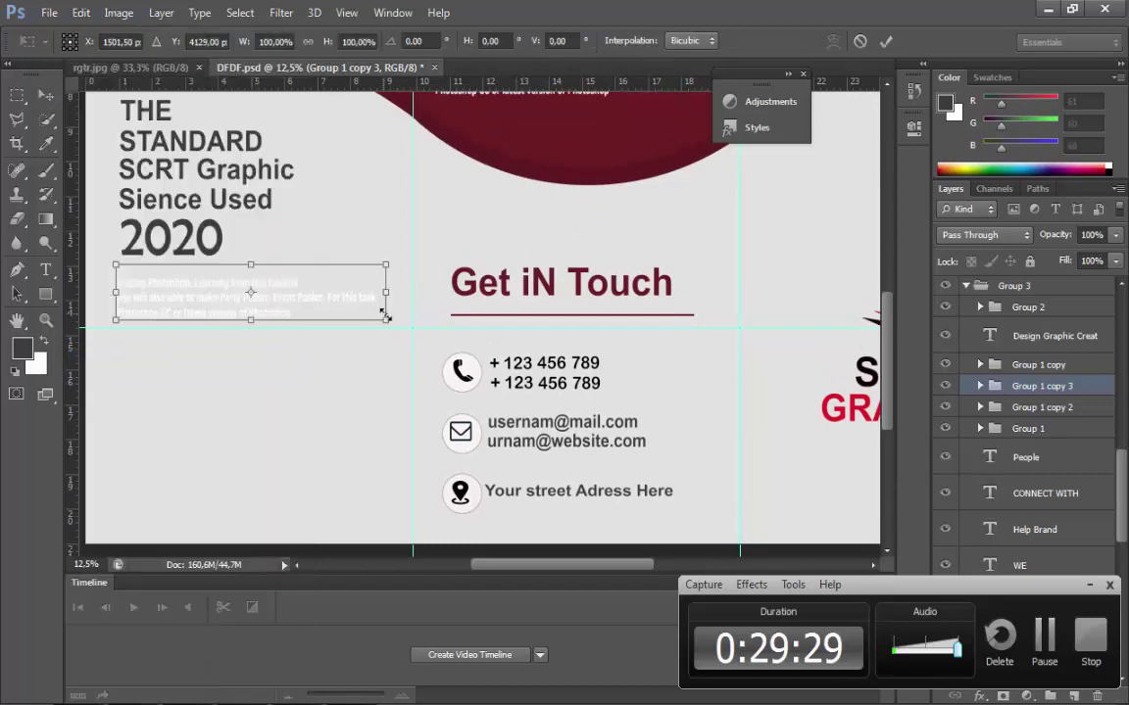
{"action": "left_click_drag", "start_coordinate": [386, 317], "coordinate": [422, 324]}
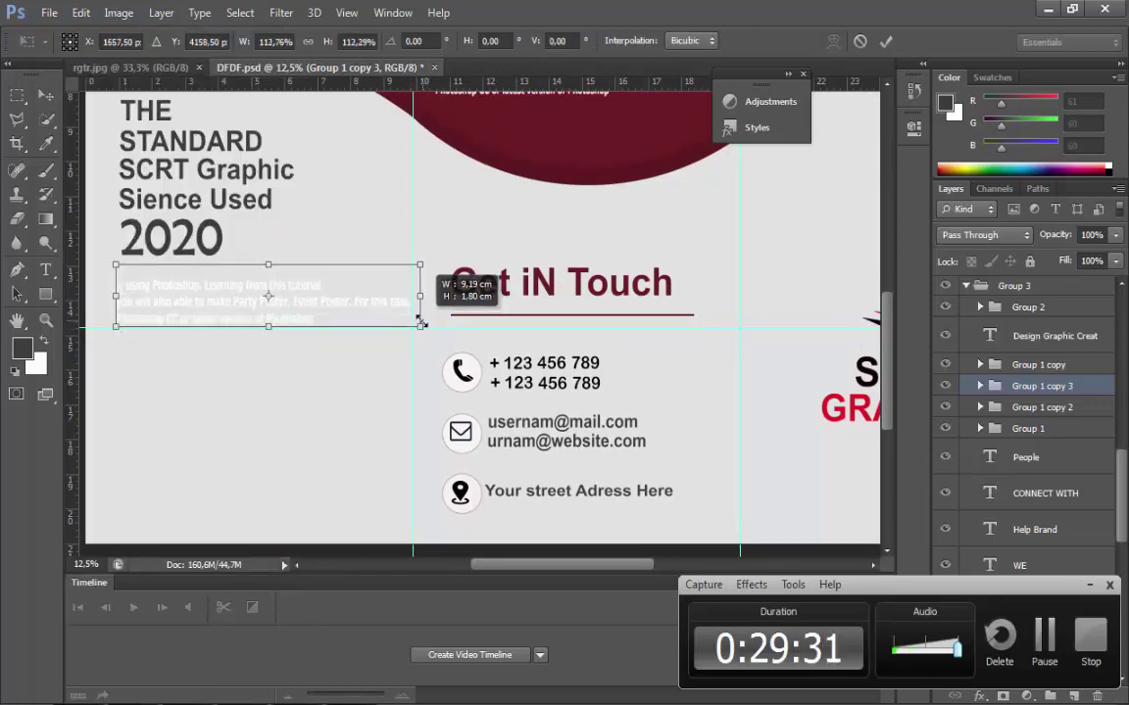
{"action": "left_click_drag", "start_coordinate": [344, 301], "coordinate": [338, 297]}
{"action": "key", "text": "Return"}
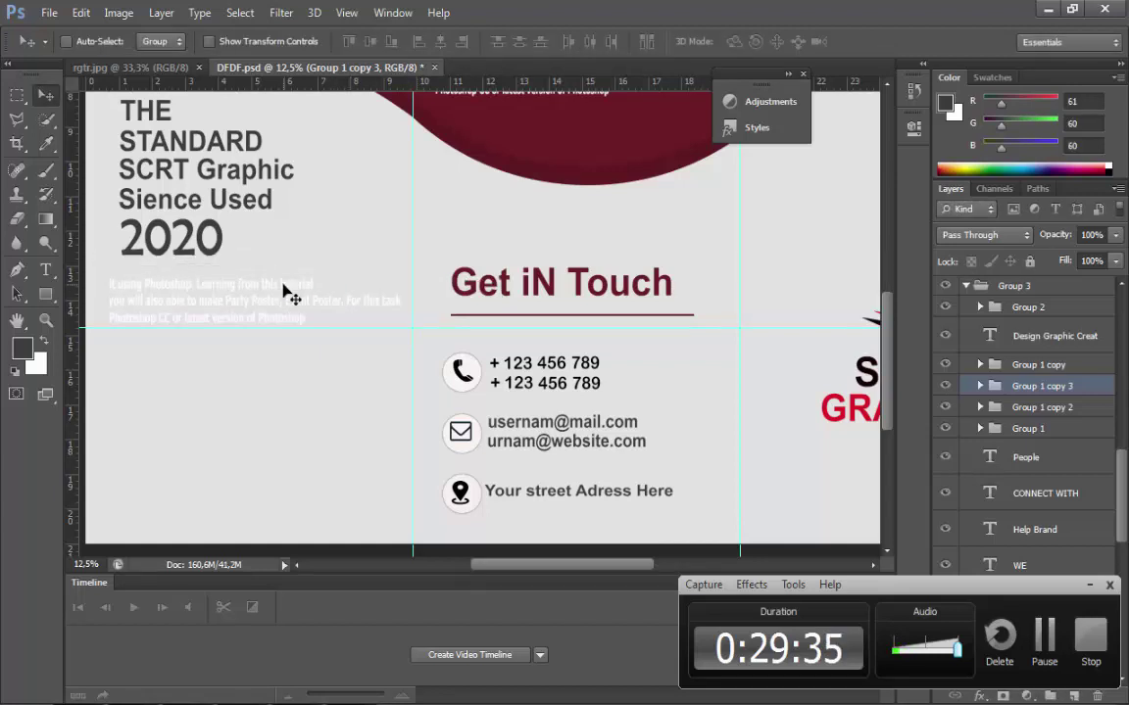
- Recolor the copied paragraph's line "it using Photoshop. Learning from this tutorial" to dark gray (RGB 61, 60, 60)
{"action": "left_click", "coordinate": [45, 270]}
{"action": "double_click", "coordinate": [216, 284]}
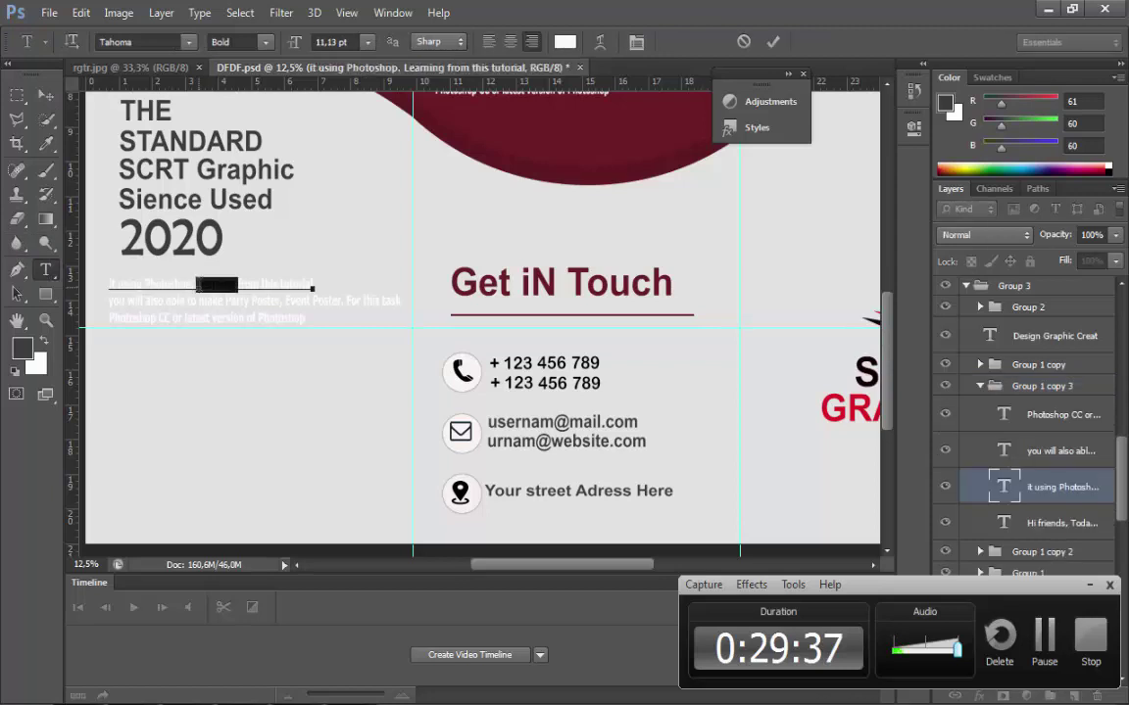
{"action": "key", "text": "ctrl+a"}
{"action": "left_click", "coordinate": [43, 341]}
{"action": "left_click", "coordinate": [43, 341]}
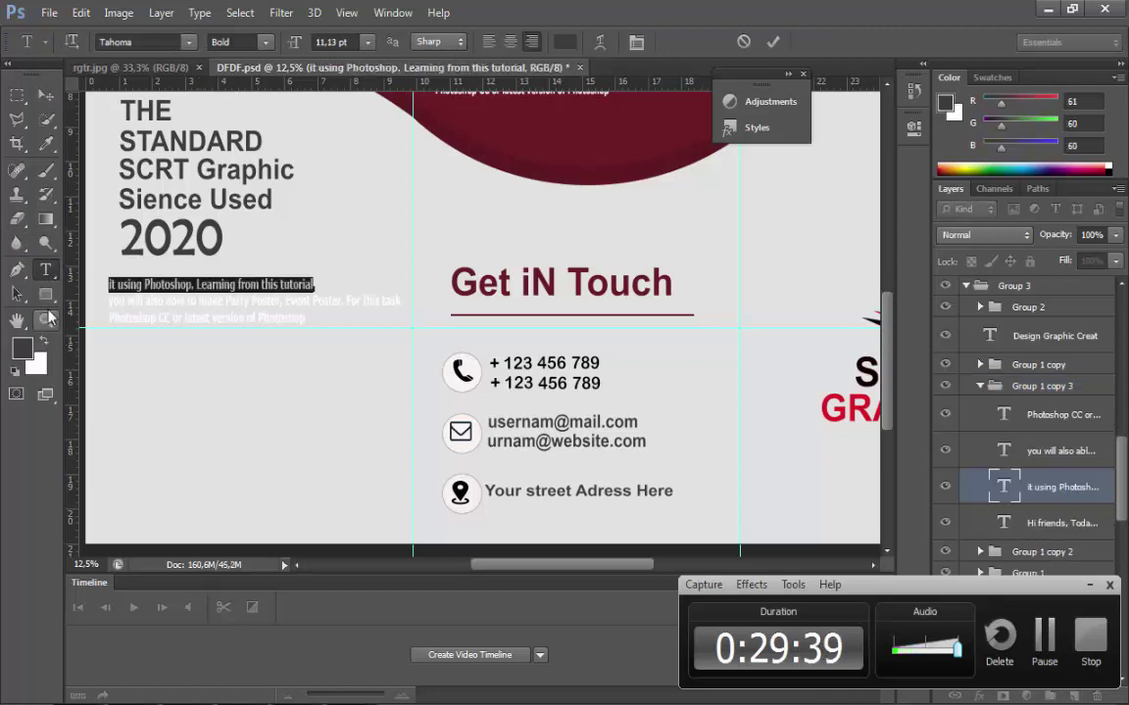
- Recolor the line "you will also able to make Party Poster, Event Poster. For this task" to the same dark gray
{"action": "left_click", "coordinate": [45, 270]}
{"action": "left_click", "coordinate": [403, 301]}
{"action": "left_click_drag", "start_coordinate": [403, 302], "coordinate": [93, 314]}
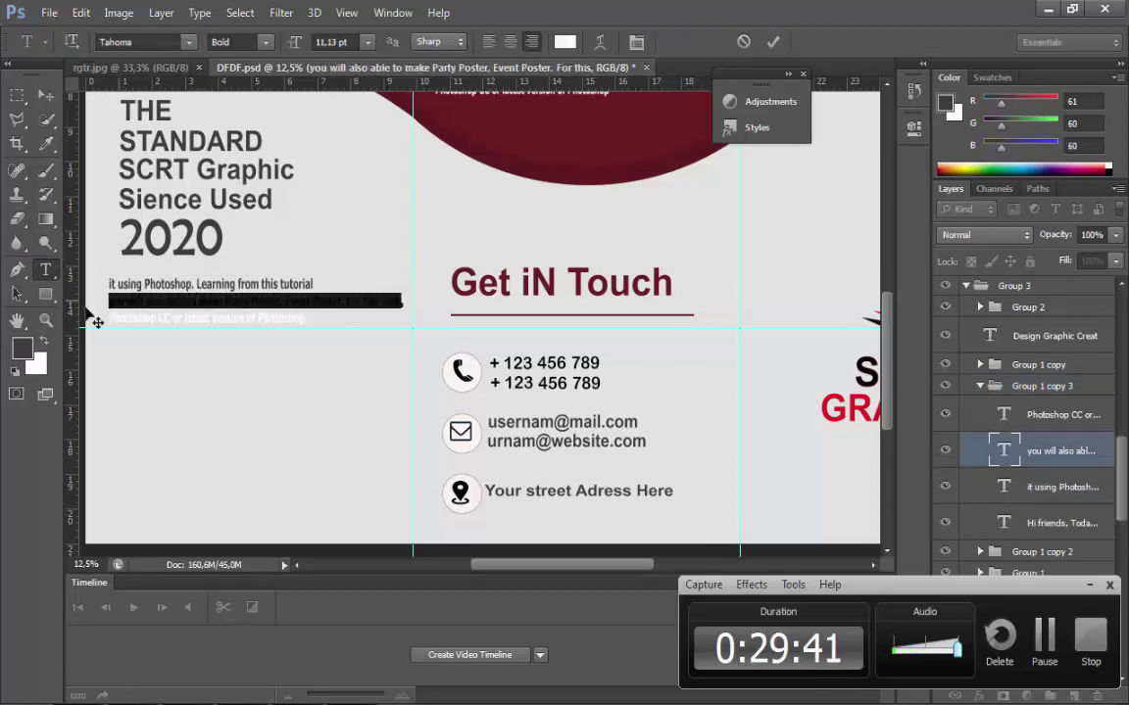
{"action": "left_click", "coordinate": [43, 341]}
{"action": "left_click", "coordinate": [43, 341]}
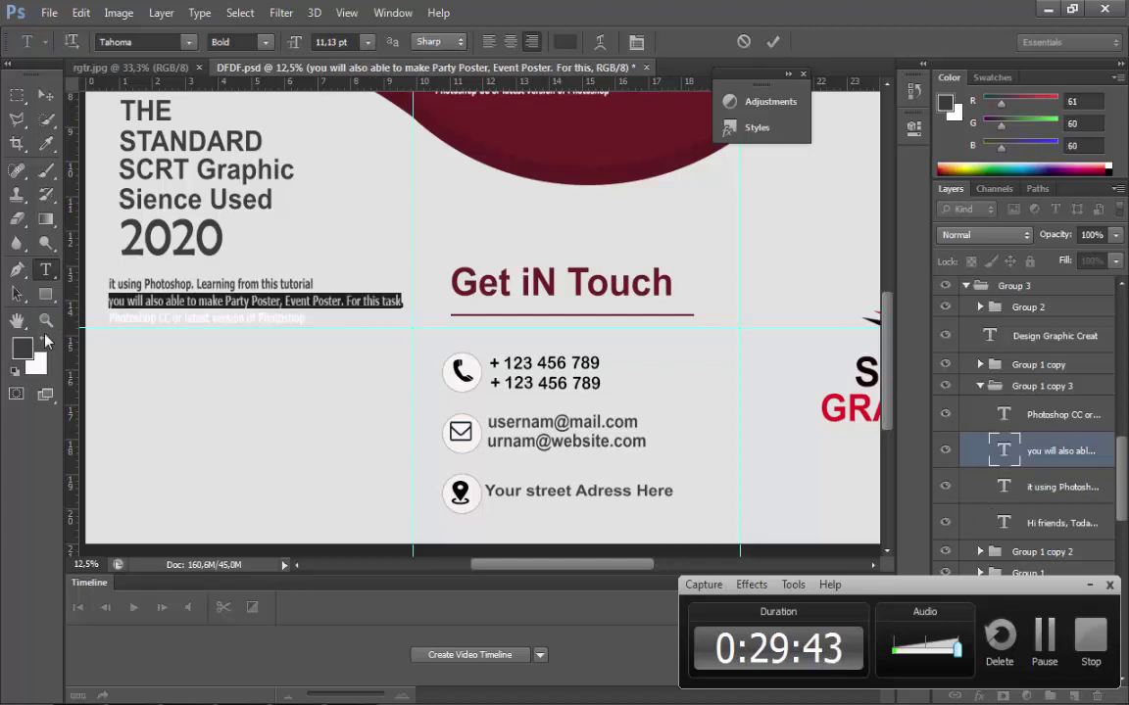
- Recolor the copied paragraph's last line, "Photoshop CC or latest version of Photoshop", to the same dark gray
{"action": "left_click", "coordinate": [45, 294]}
{"action": "left_click", "coordinate": [45, 269]}
{"action": "triple_click", "coordinate": [149, 314]}
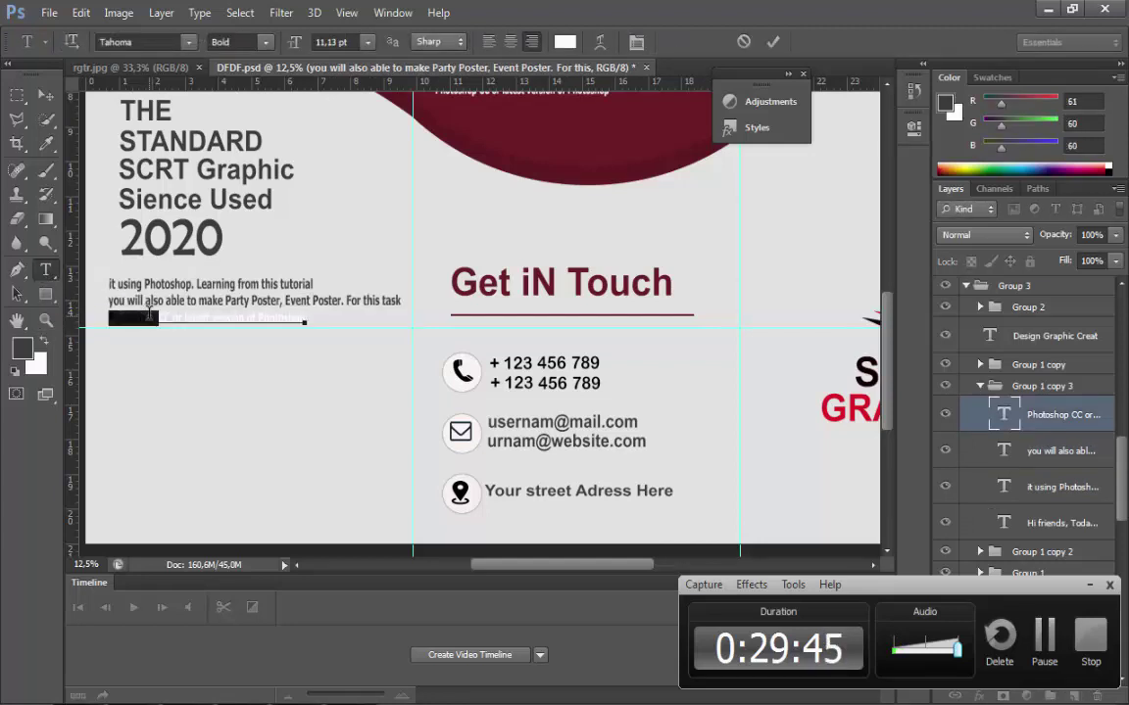
{"action": "left_click", "coordinate": [43, 341]}
{"action": "left_click", "coordinate": [43, 341]}
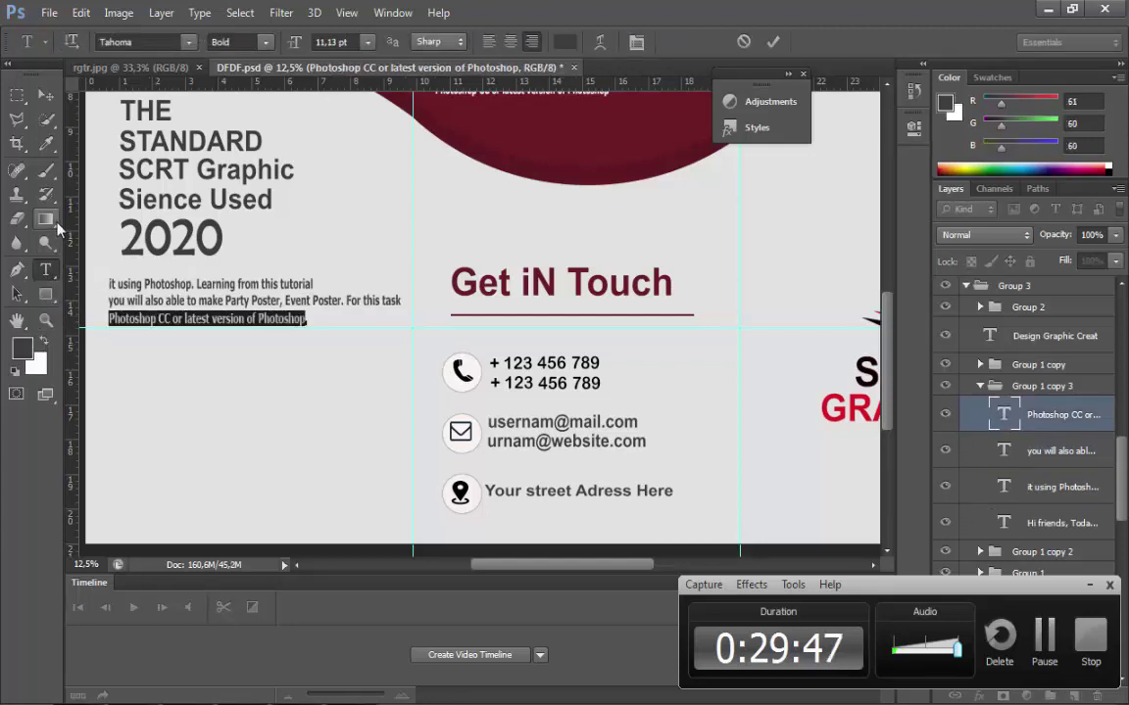
{"action": "left_click", "coordinate": [45, 95]}
- Sample the maroon (RGB 94, 28, 32) from the area above the left panel's heading as the foreground color
{"action": "scroll", "coordinate": [226, 277], "scroll_direction": "down", "scroll_amount": 3}
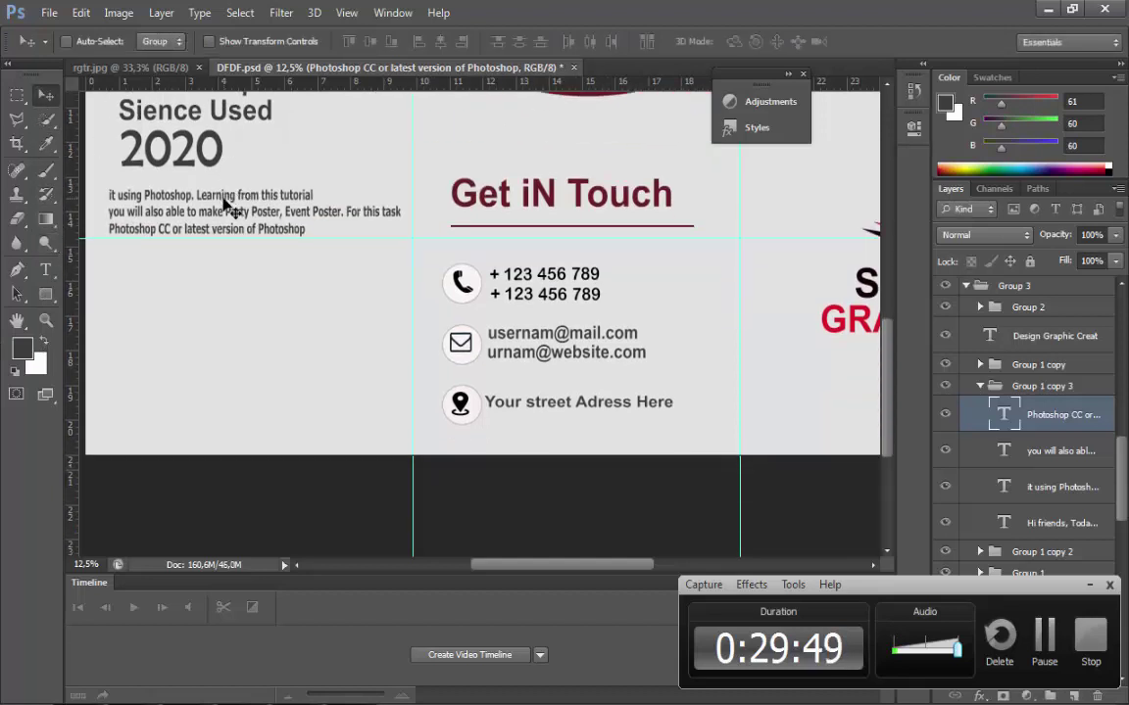
{"action": "scroll", "coordinate": [228, 213], "scroll_direction": "up", "scroll_amount": 6}
{"action": "scroll", "coordinate": [224, 209], "scroll_direction": "down", "scroll_amount": 3}
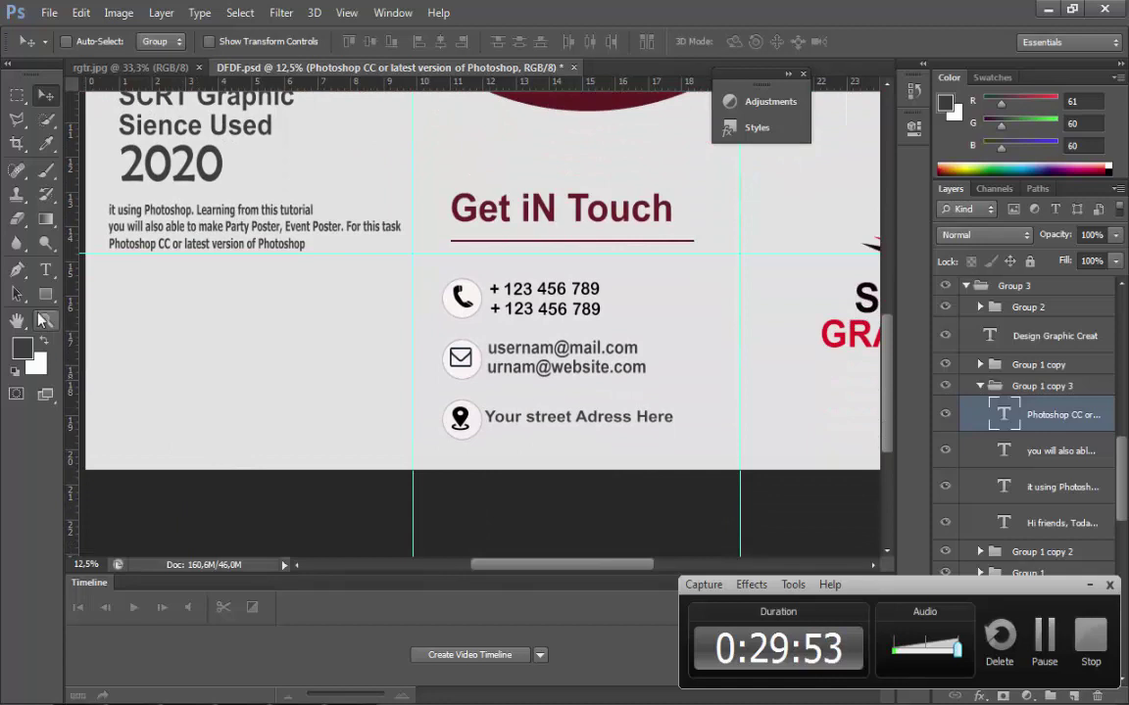
{"action": "left_click", "coordinate": [46, 295]}
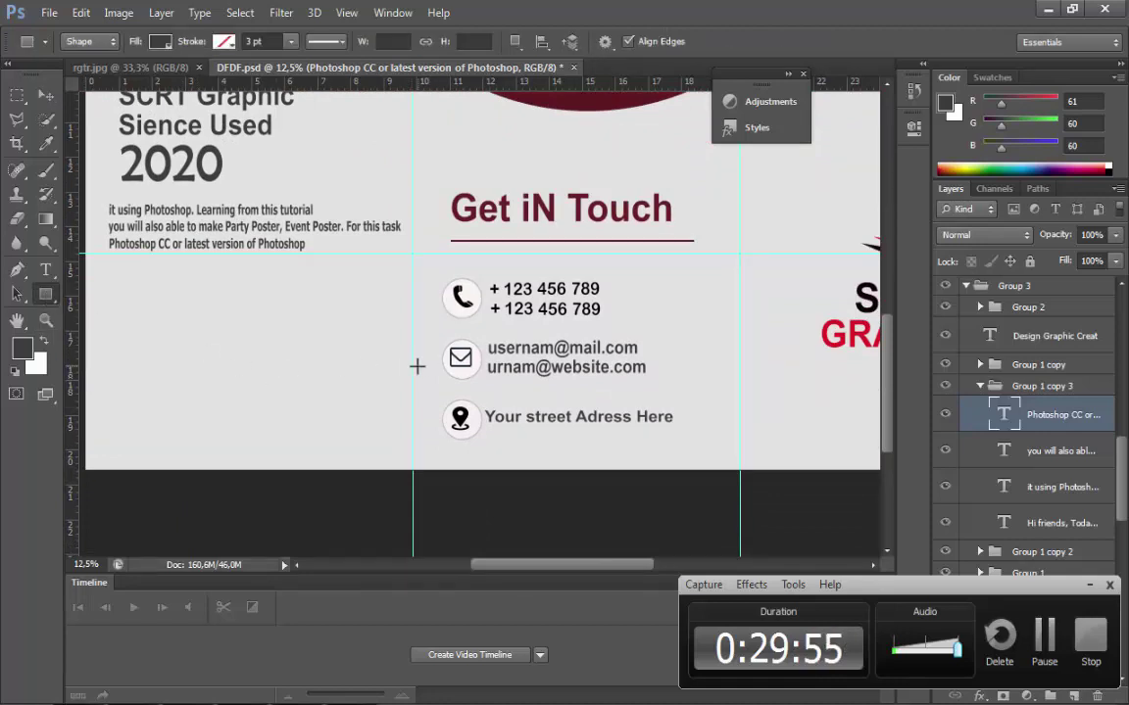
{"action": "scroll", "coordinate": [413, 373], "scroll_direction": "up", "scroll_amount": 3}
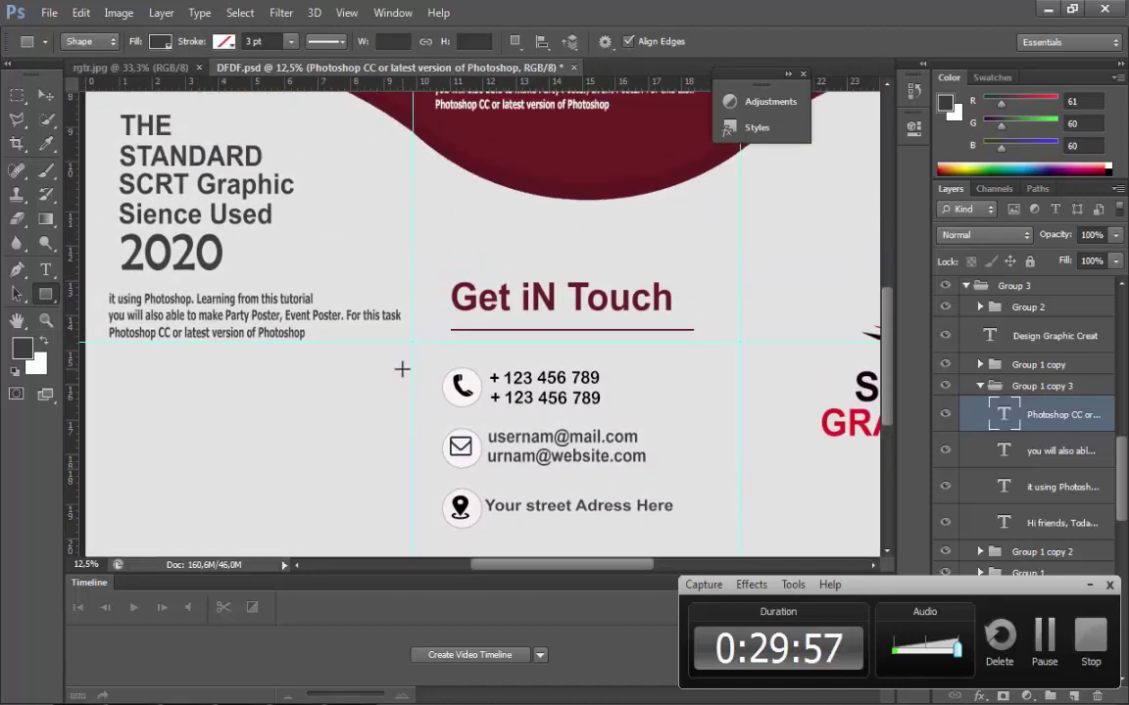
{"action": "left_click", "coordinate": [46, 143]}
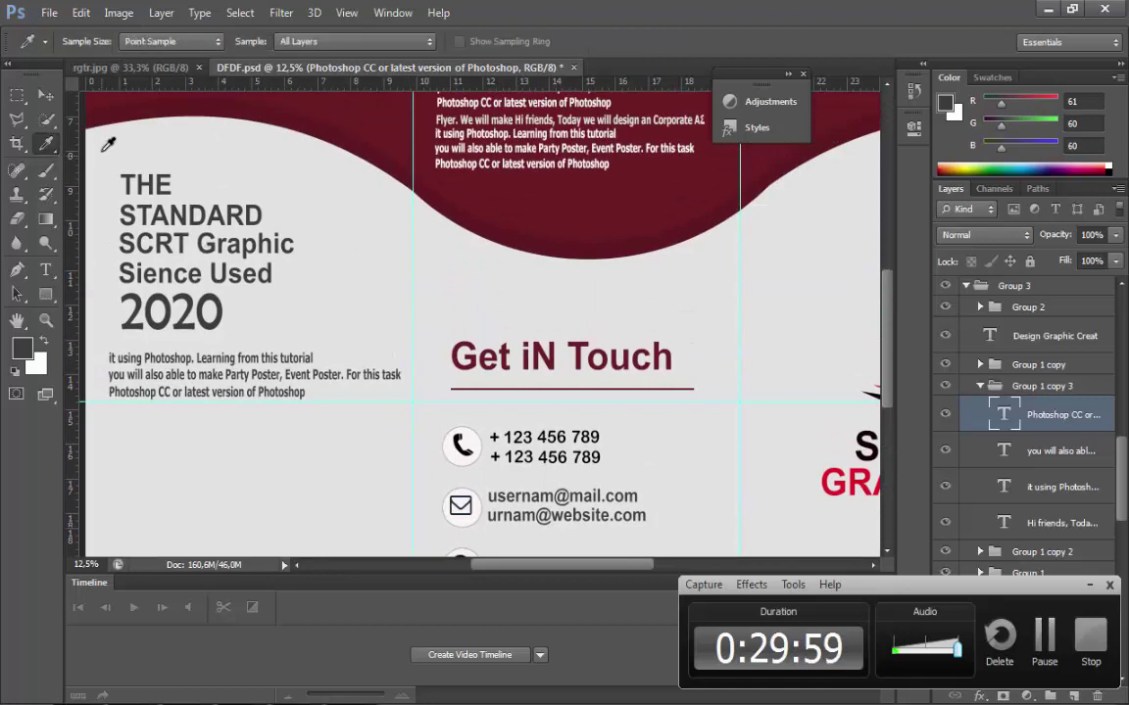
{"action": "left_click", "coordinate": [102, 107]}
- Draw a maroon rectangle shape about 3106 px wide and 680 px high across the left panel's bottom edge
{"action": "scroll", "coordinate": [152, 182], "scroll_direction": "down", "scroll_amount": 2}
{"action": "scroll", "coordinate": [147, 191], "scroll_direction": "down", "scroll_amount": 2}
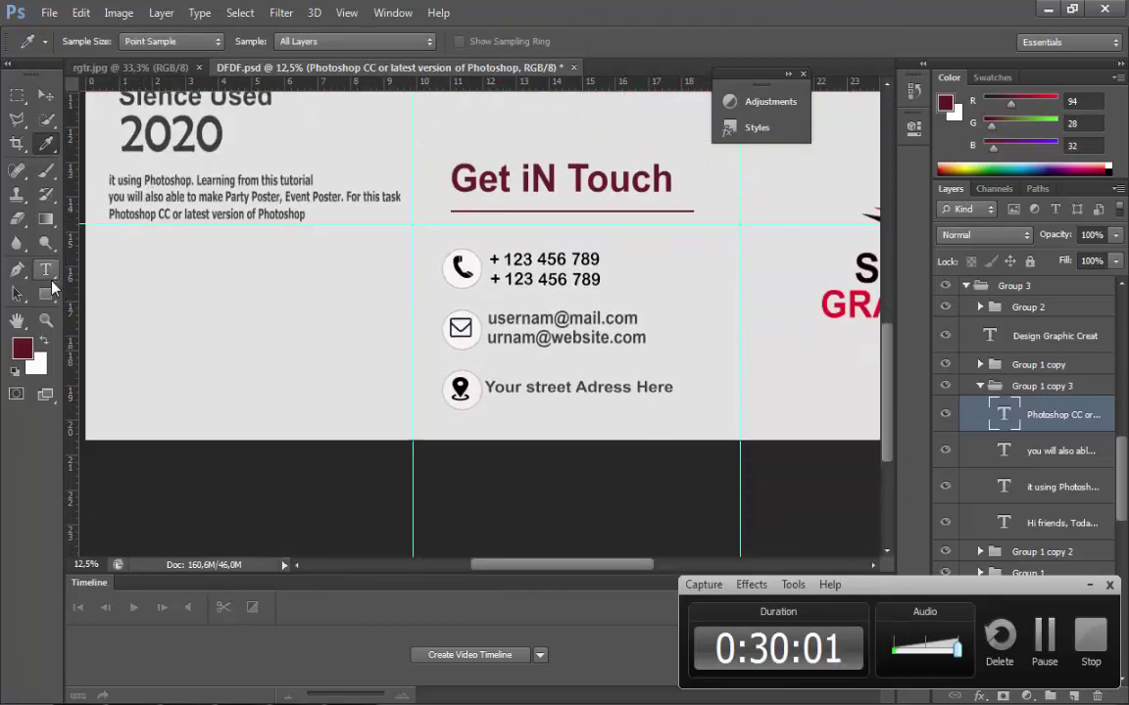
{"action": "left_click", "coordinate": [46, 293]}
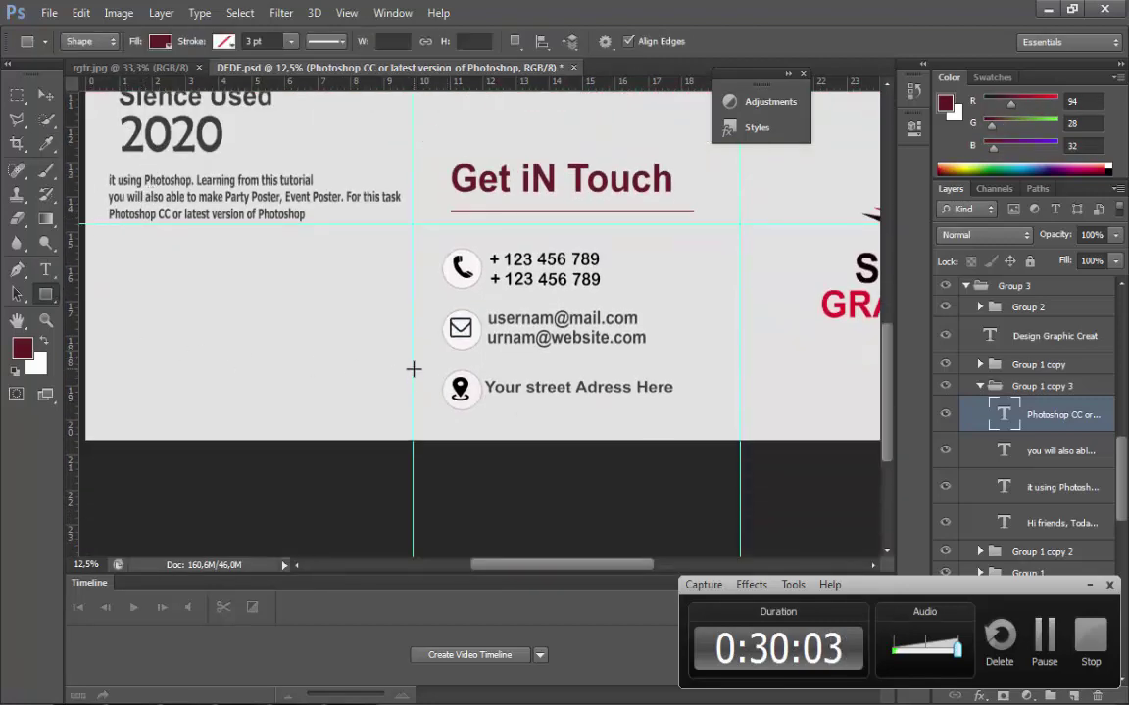
{"action": "left_click_drag", "start_coordinate": [411, 368], "coordinate": [116, 443]}
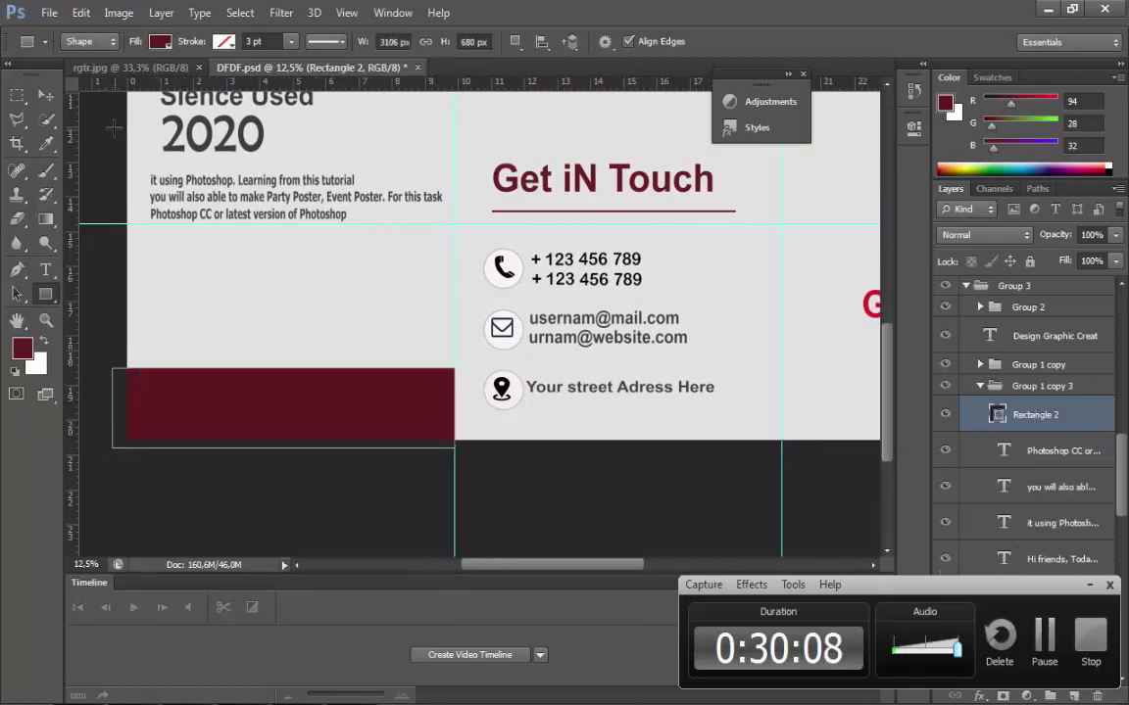
- Warp the maroon rectangle with the Flag style at 50% bend and lower it to cover the left panel's bottom edge
{"action": "left_click", "coordinate": [82, 13]}
{"action": "left_click", "coordinate": [114, 358]}
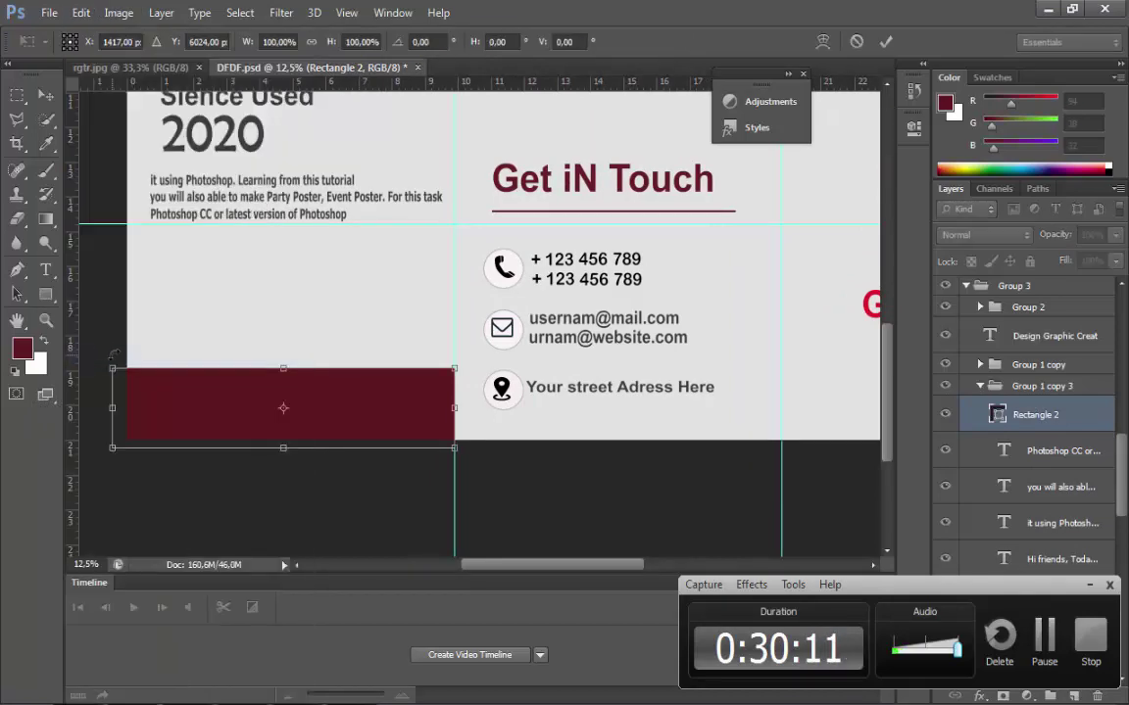
{"action": "left_click", "coordinate": [823, 42]}
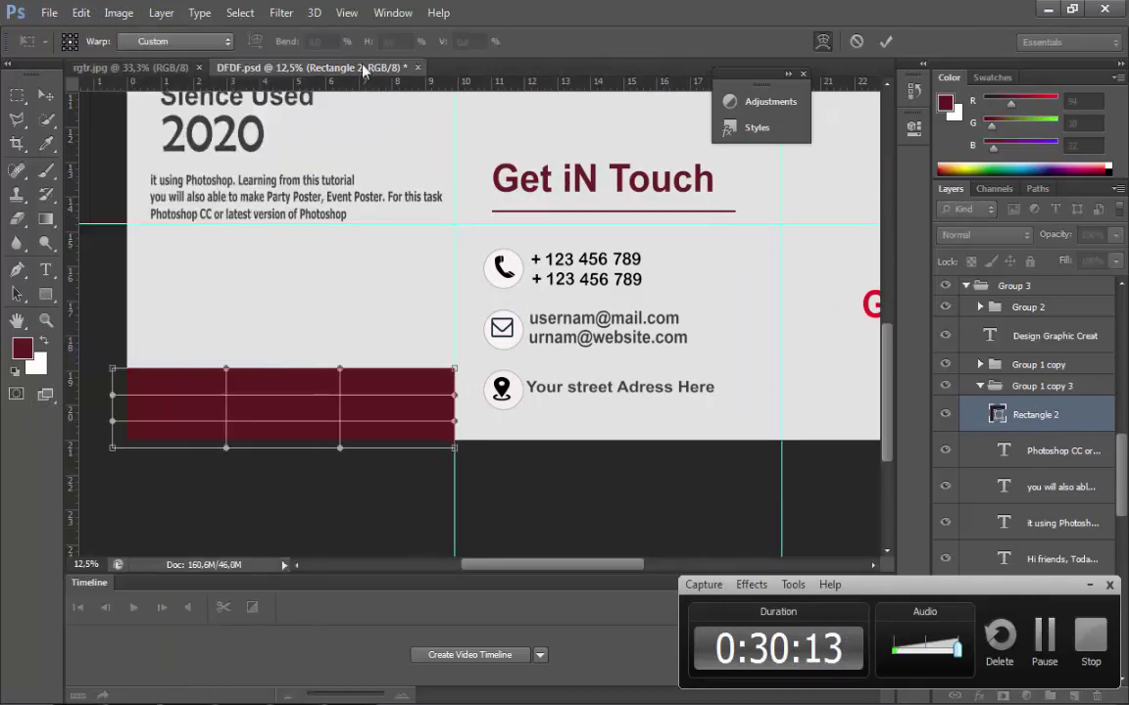
{"action": "left_click", "coordinate": [171, 41]}
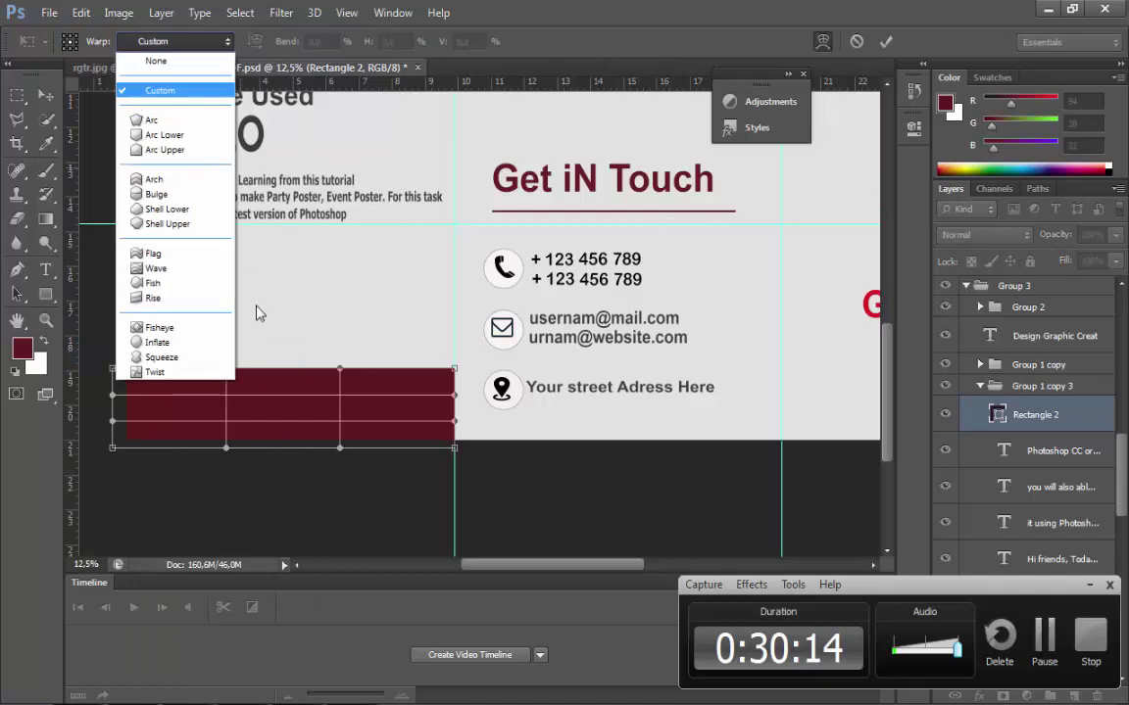
{"action": "left_click", "coordinate": [174, 255]}
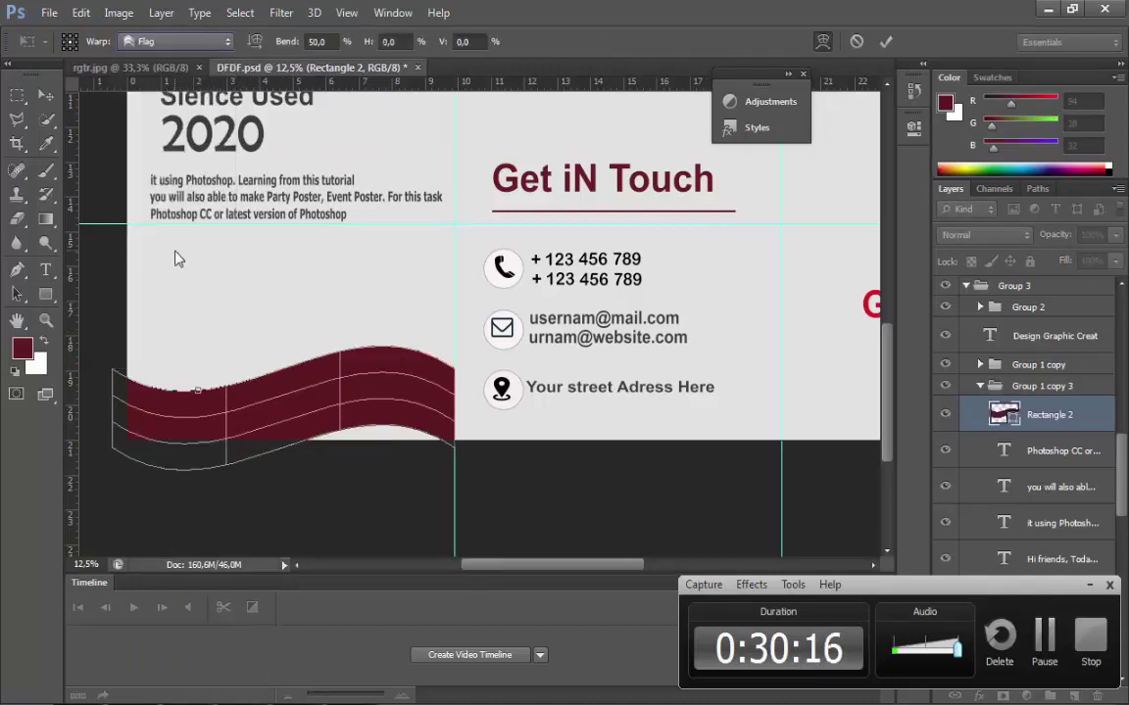
{"action": "left_click", "coordinate": [46, 95]}
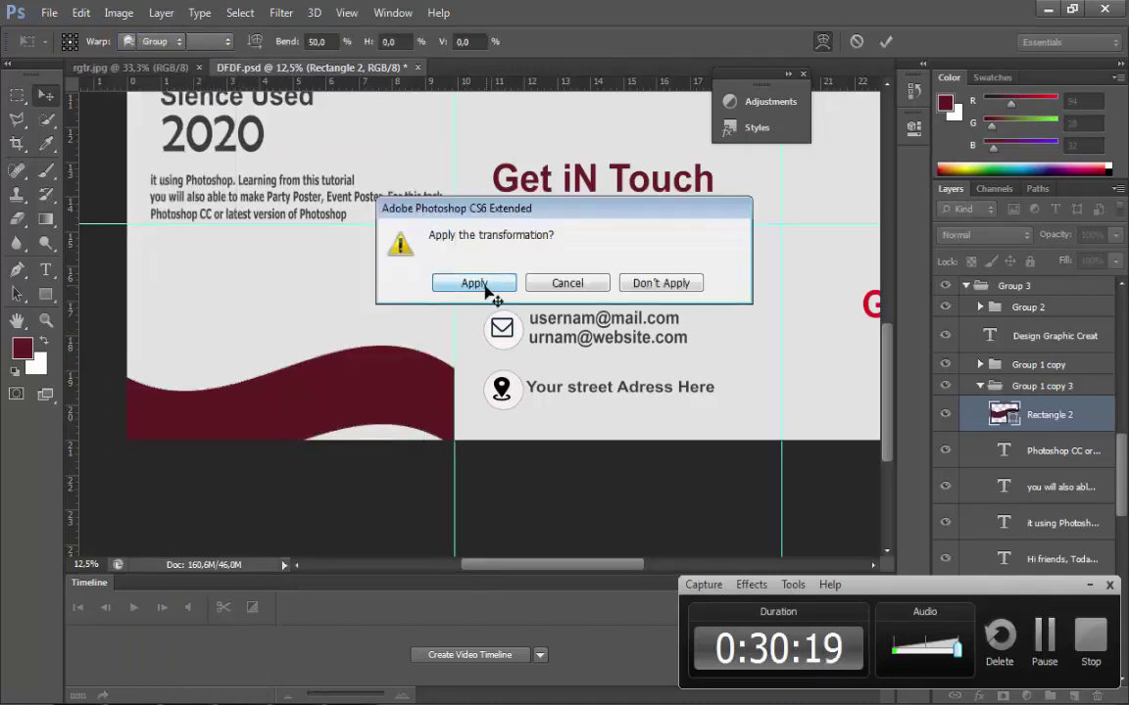
{"action": "left_click", "coordinate": [474, 283]}
{"action": "left_click_drag", "start_coordinate": [436, 403], "coordinate": [435, 421]}
{"action": "scroll", "coordinate": [460, 423], "scroll_direction": "up", "scroll_amount": 3}
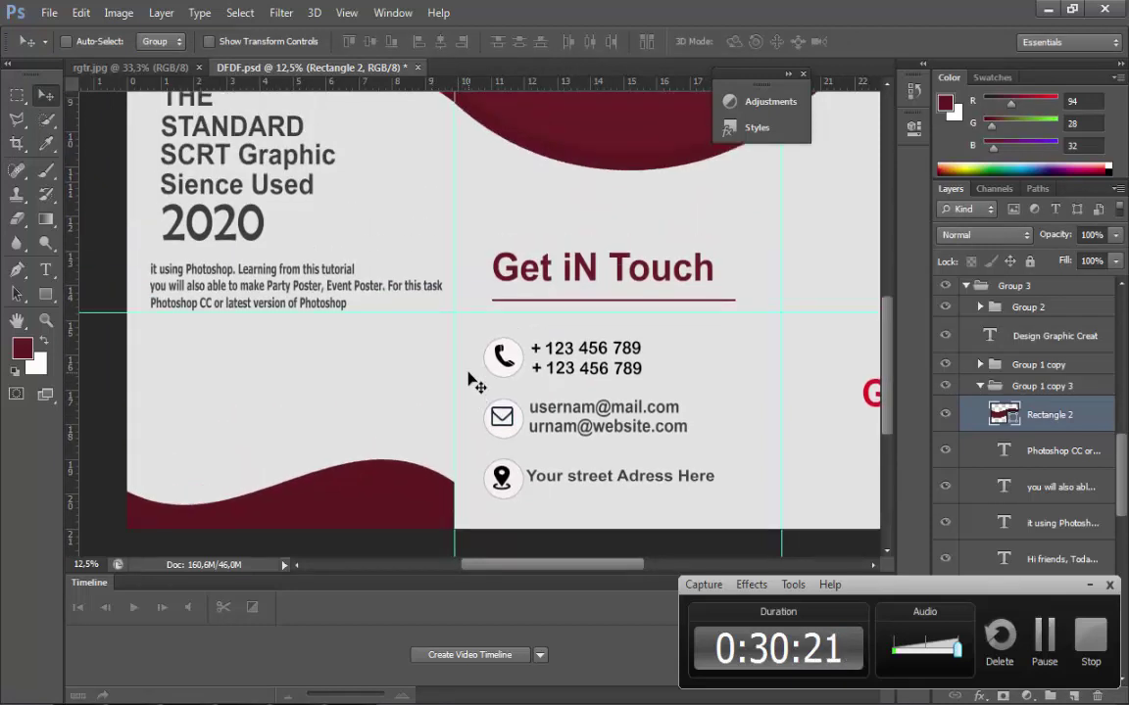
{"action": "scroll", "coordinate": [469, 380], "scroll_direction": "down", "scroll_amount": 3}
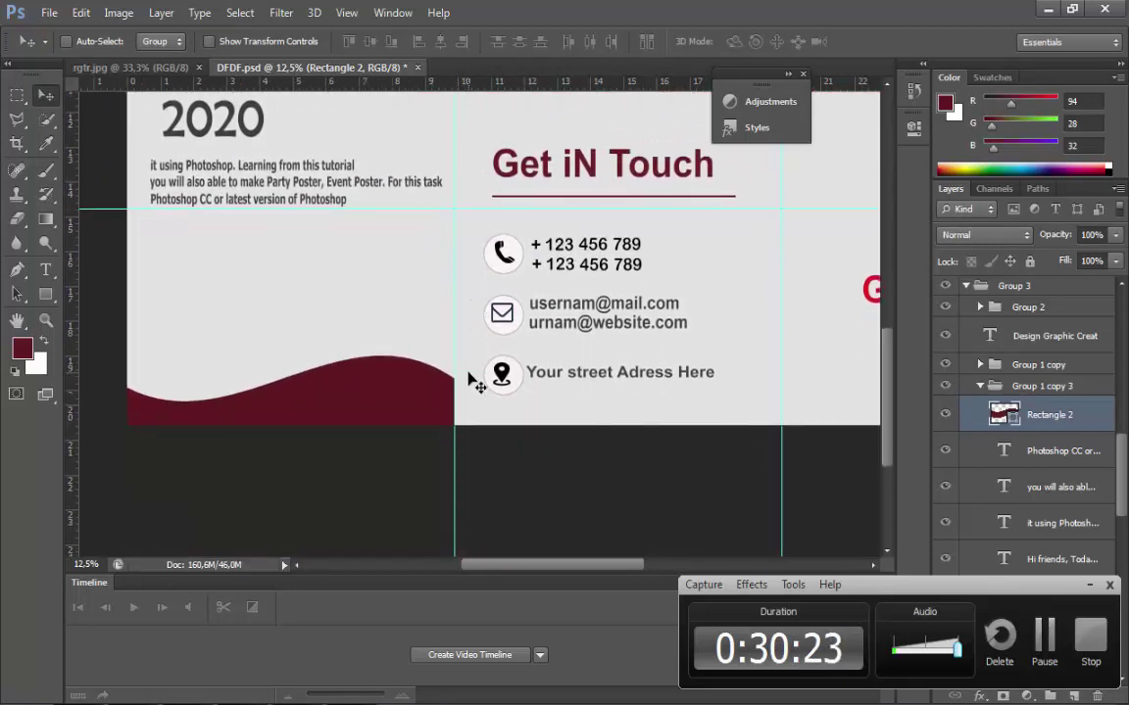
- Duplicate the maroon wave shape "Rectangle 2" and place the copy along the middle panel's bottom edge, beside the original
{"action": "left_click_drag", "start_coordinate": [602, 565], "coordinate": [627, 578]}
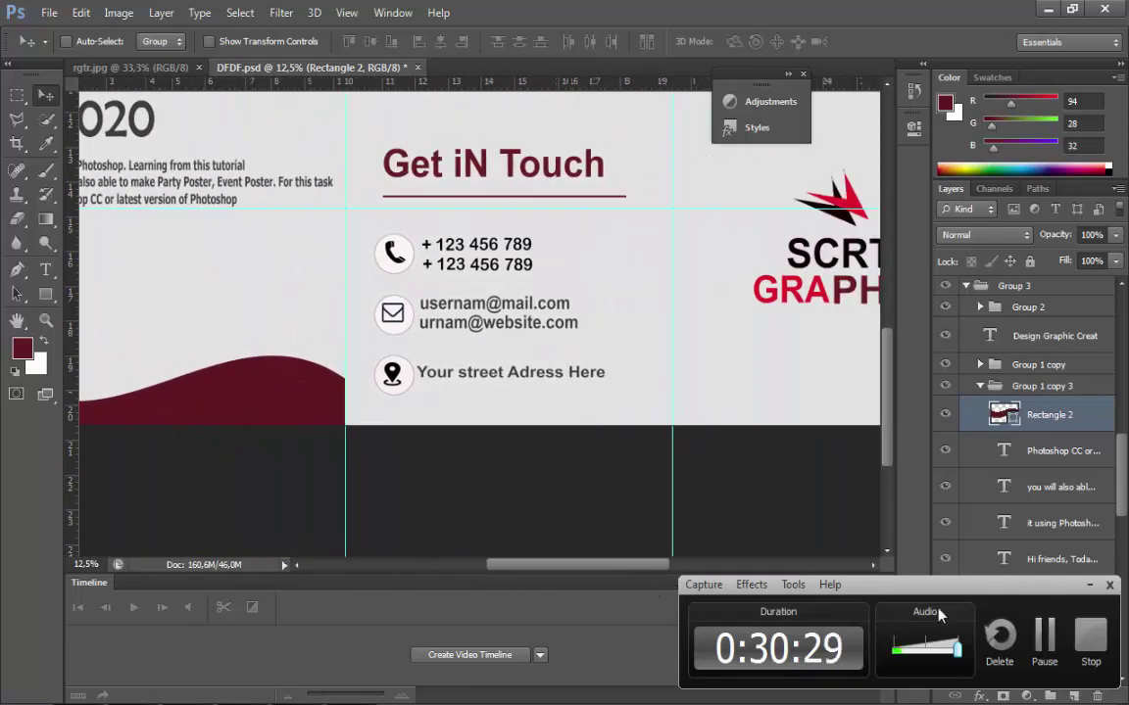
{"action": "left_click", "coordinate": [1088, 585]}
{"action": "scroll", "coordinate": [417, 214], "scroll_direction": "up", "scroll_amount": 2}
{"action": "scroll", "coordinate": [412, 210], "scroll_direction": "down", "scroll_amount": 3}
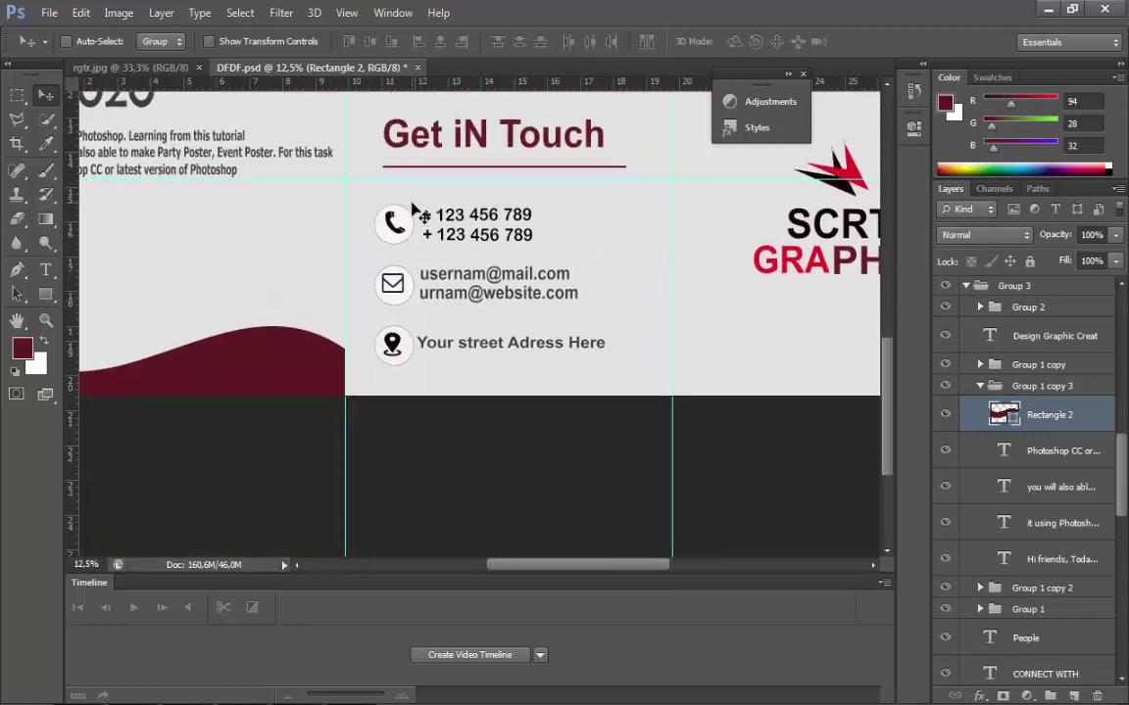
{"action": "right_click", "coordinate": [937, 382]}
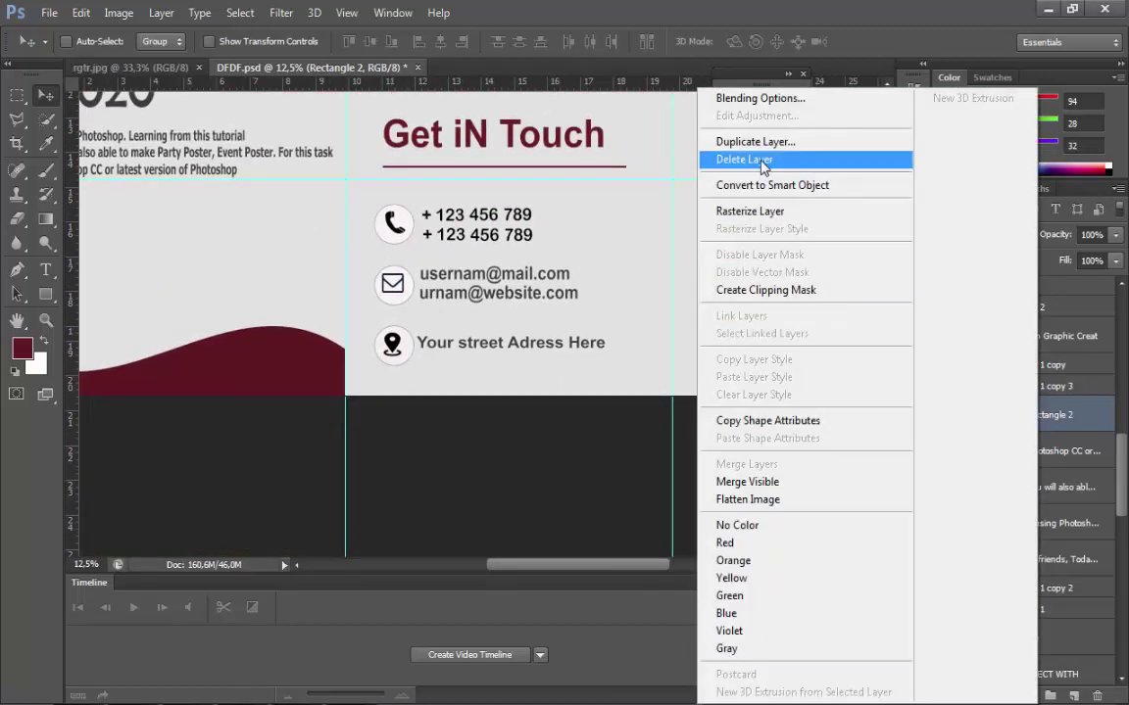
{"action": "left_click", "coordinate": [704, 142]}
{"action": "left_click", "coordinate": [715, 219]}
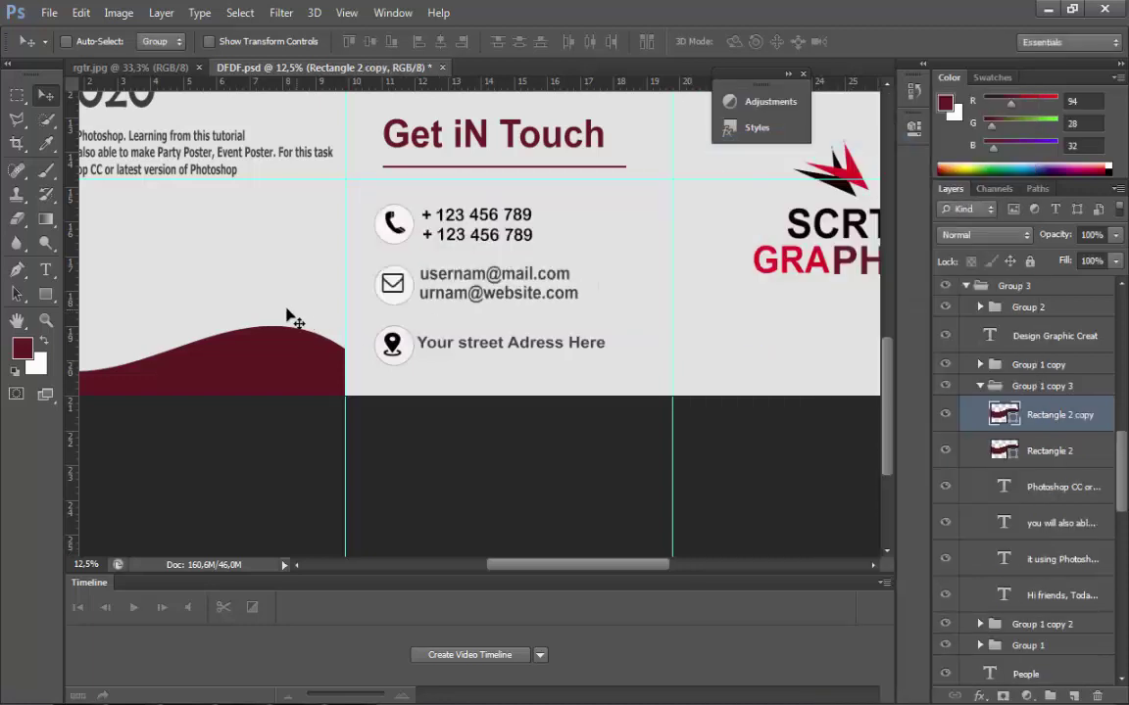
{"action": "left_click_drag", "start_coordinate": [284, 306], "coordinate": [644, 328]}
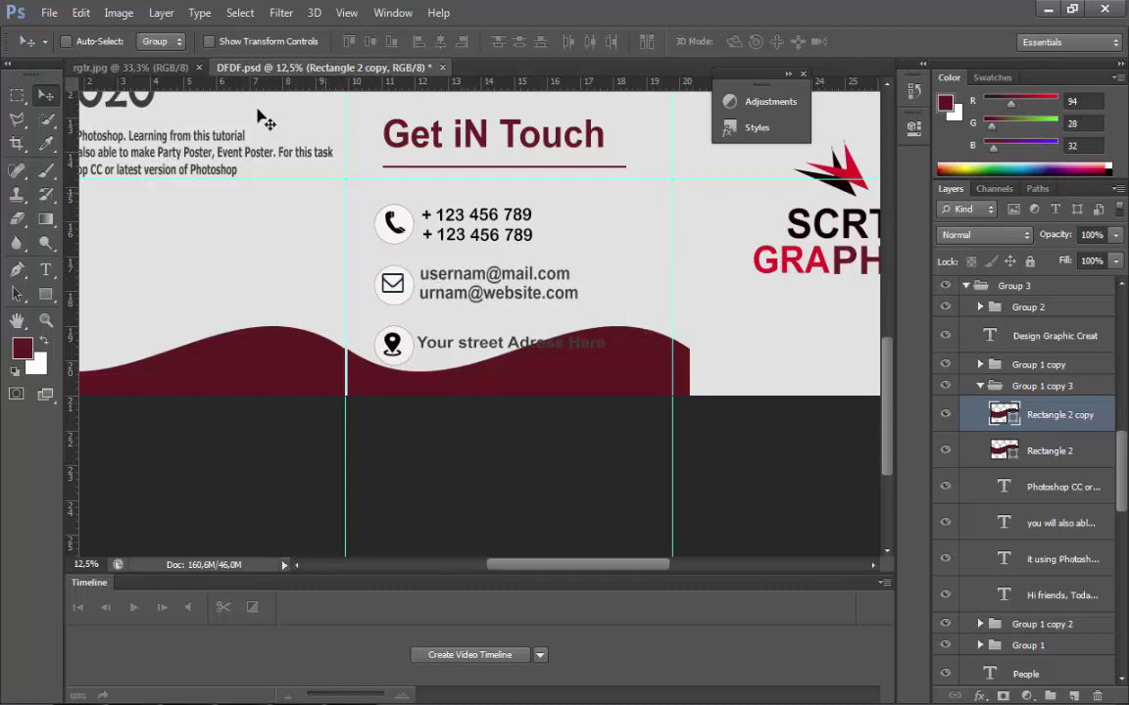
- Custom-warp the wave copy by pulling its upper right corner down below the page edge so the wave tapers off
{"action": "left_click", "coordinate": [78, 13]}
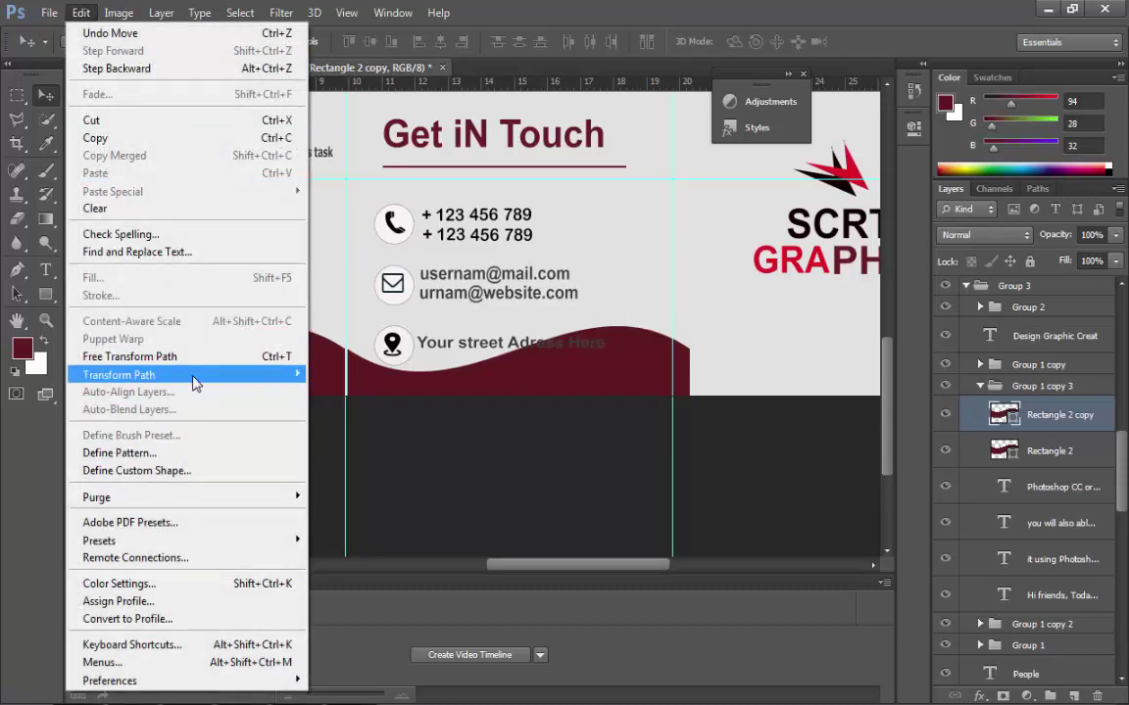
{"action": "mouse_move", "coordinate": [176, 376]}
{"action": "left_click", "coordinate": [382, 488]}
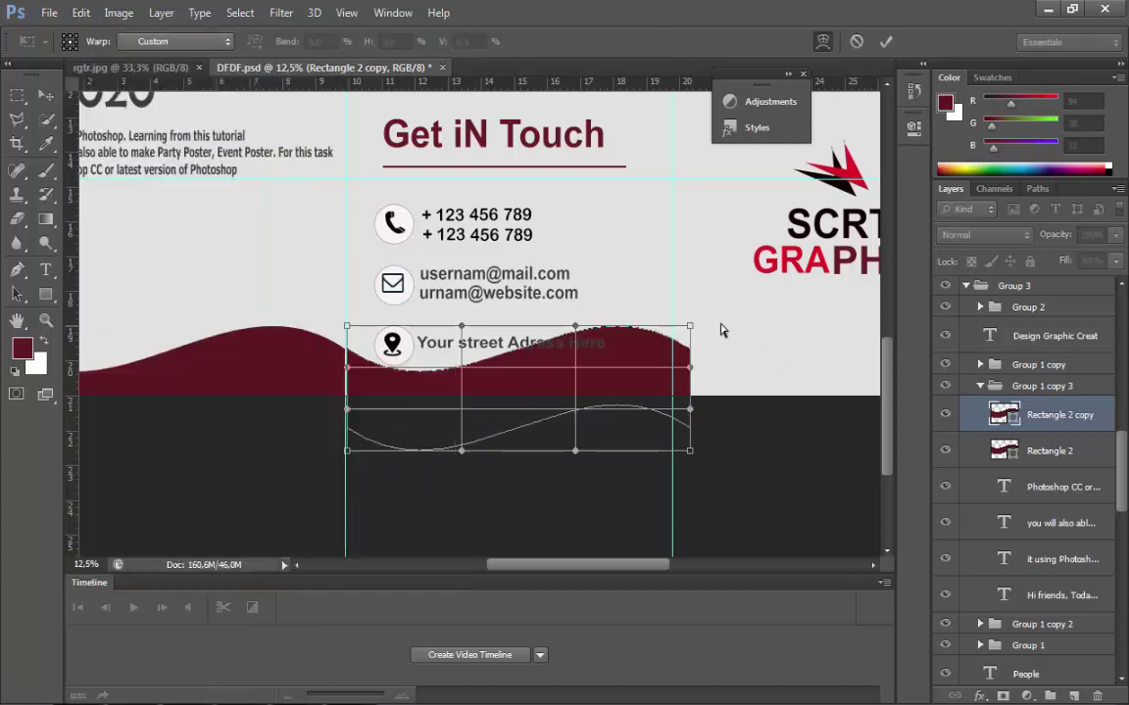
{"action": "left_click_drag", "start_coordinate": [689, 329], "coordinate": [705, 418]}
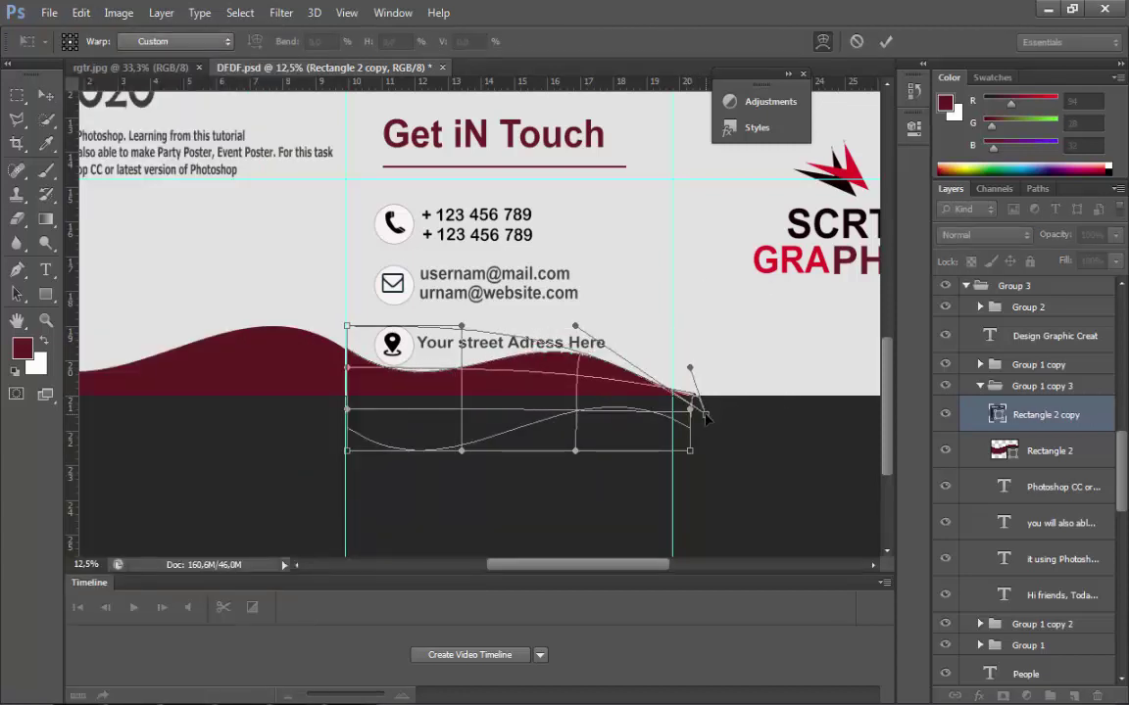
{"action": "key", "text": "Return"}
{"action": "left_click_drag", "start_coordinate": [559, 567], "coordinate": [527, 568]}
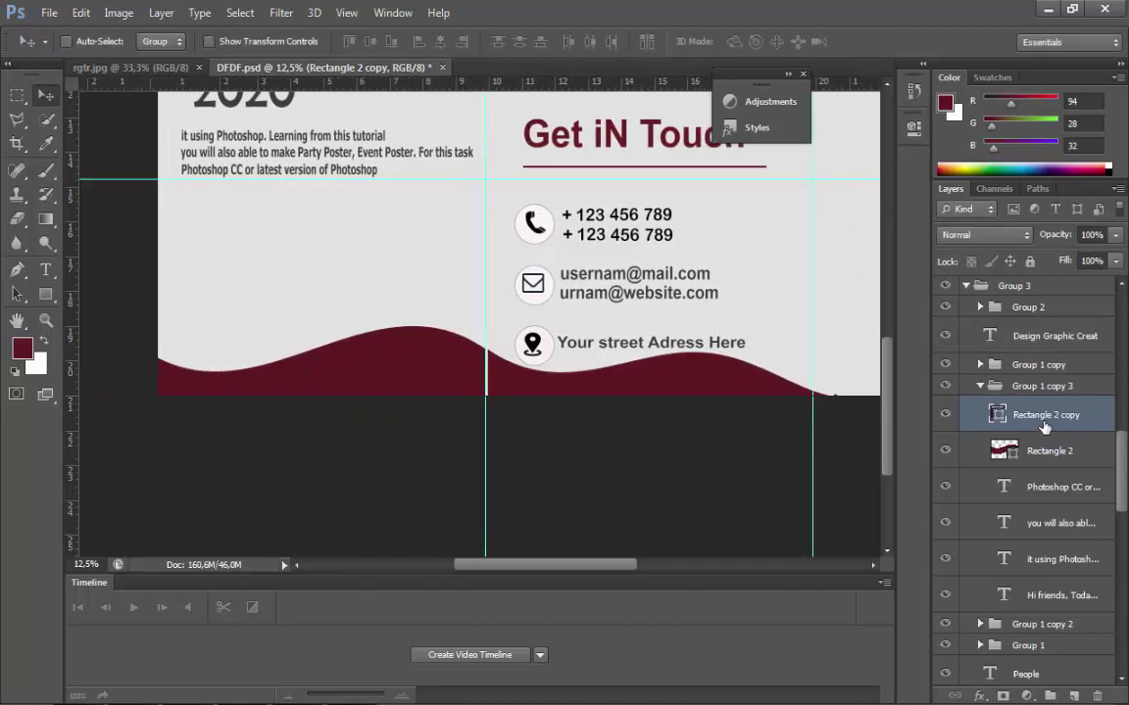
- Duplicate the original wave shape "Rectangle 2" and place the copy along the right panel's bottom edge
{"action": "left_click", "coordinate": [1050, 450]}
{"action": "key", "text": "ctrl+j"}
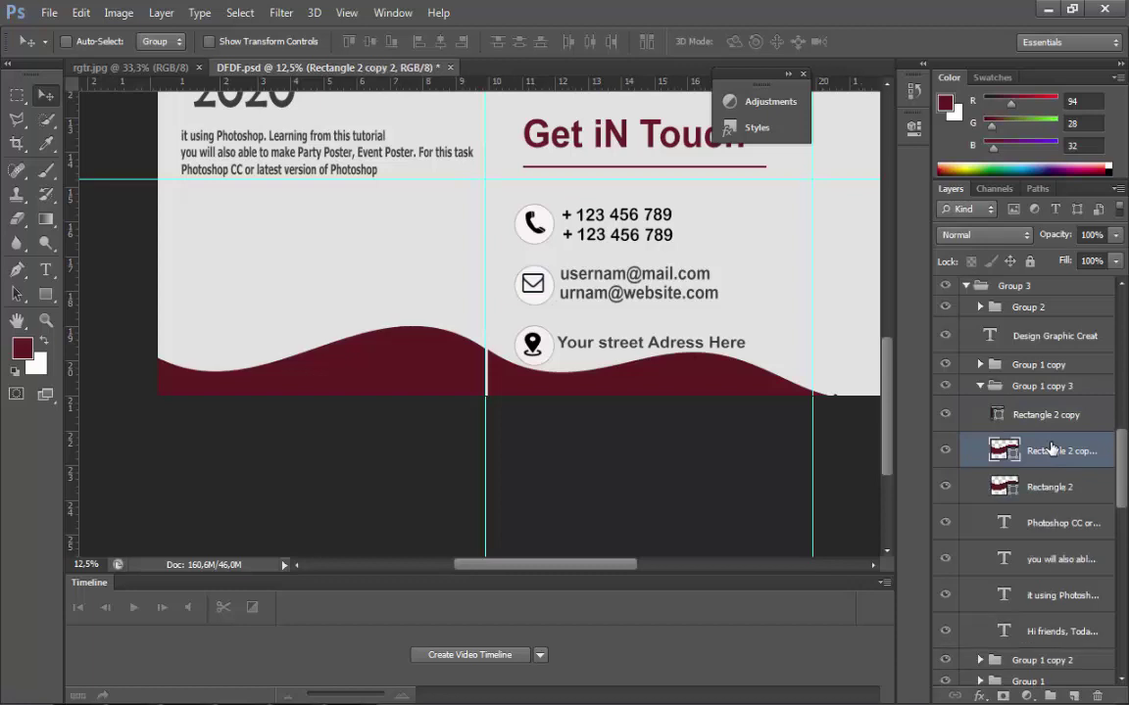
{"action": "left_click_drag", "start_coordinate": [360, 331], "coordinate": [716, 404]}
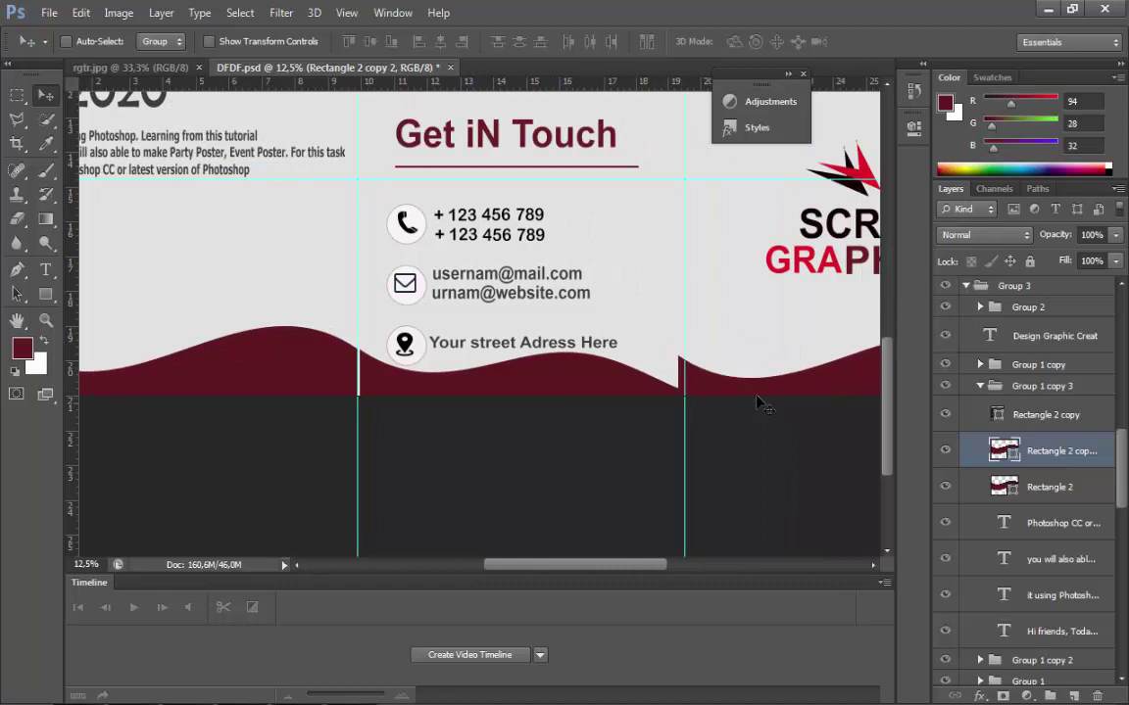
{"action": "left_click_drag", "start_coordinate": [558, 575], "coordinate": [651, 575]}
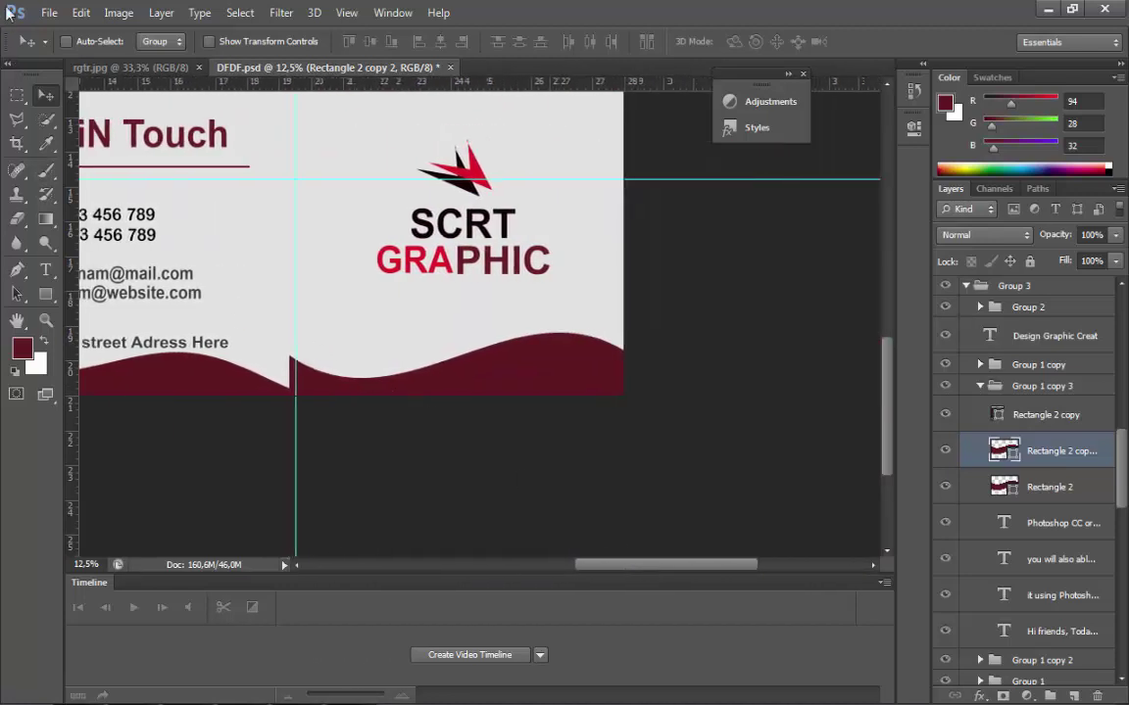
- Flip the right panel's wave copy horizontally and align it with the panel's edges
{"action": "left_click", "coordinate": [80, 11]}
{"action": "mouse_move", "coordinate": [152, 382]}
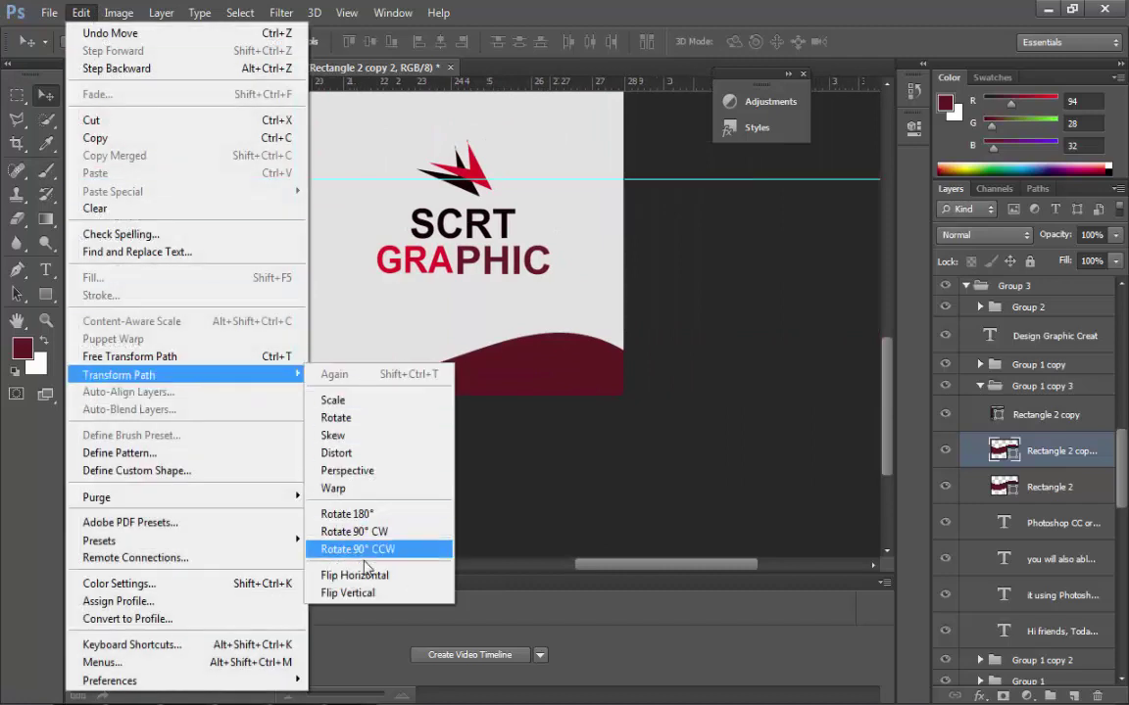
{"action": "left_click", "coordinate": [357, 582]}
{"action": "mouse_move", "coordinate": [412, 380]}
{"action": "left_mouse_down"}
{"action": "mouse_move", "coordinate": [415, 423]}
{"action": "mouse_move", "coordinate": [415, 381]}
{"action": "left_mouse_up"}
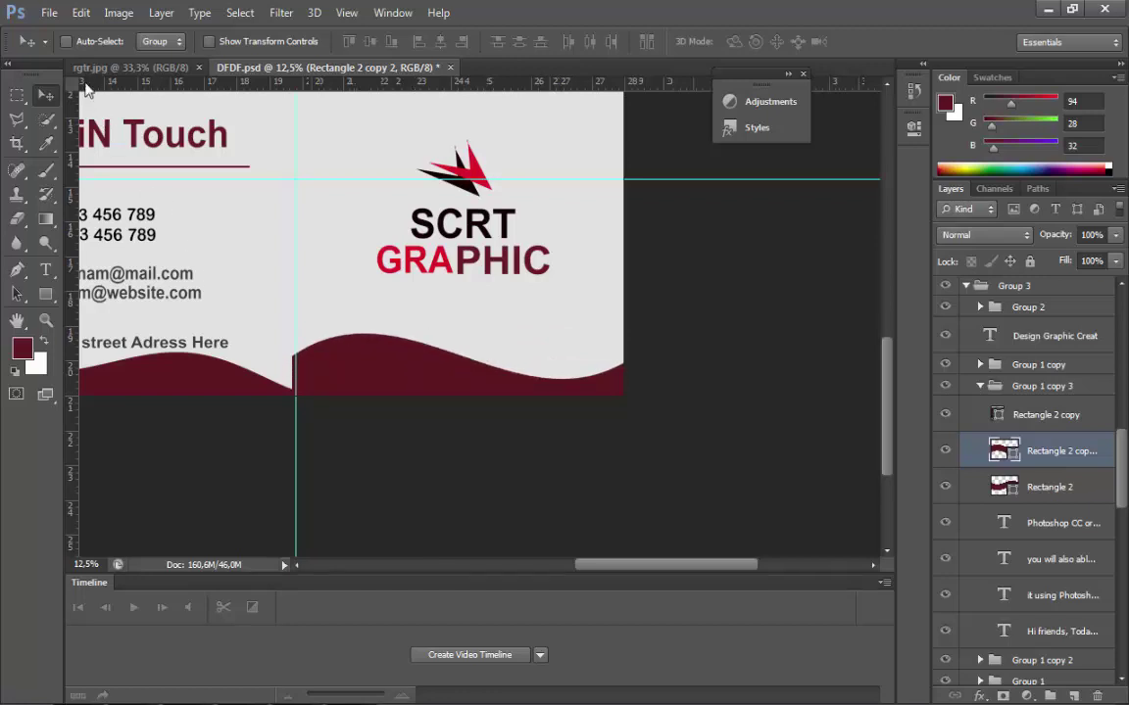
- Custom-warp the right panel's wave by pulling its upper left corner down to meet the middle wave, and lower the shape slightly
{"action": "left_click", "coordinate": [81, 13]}
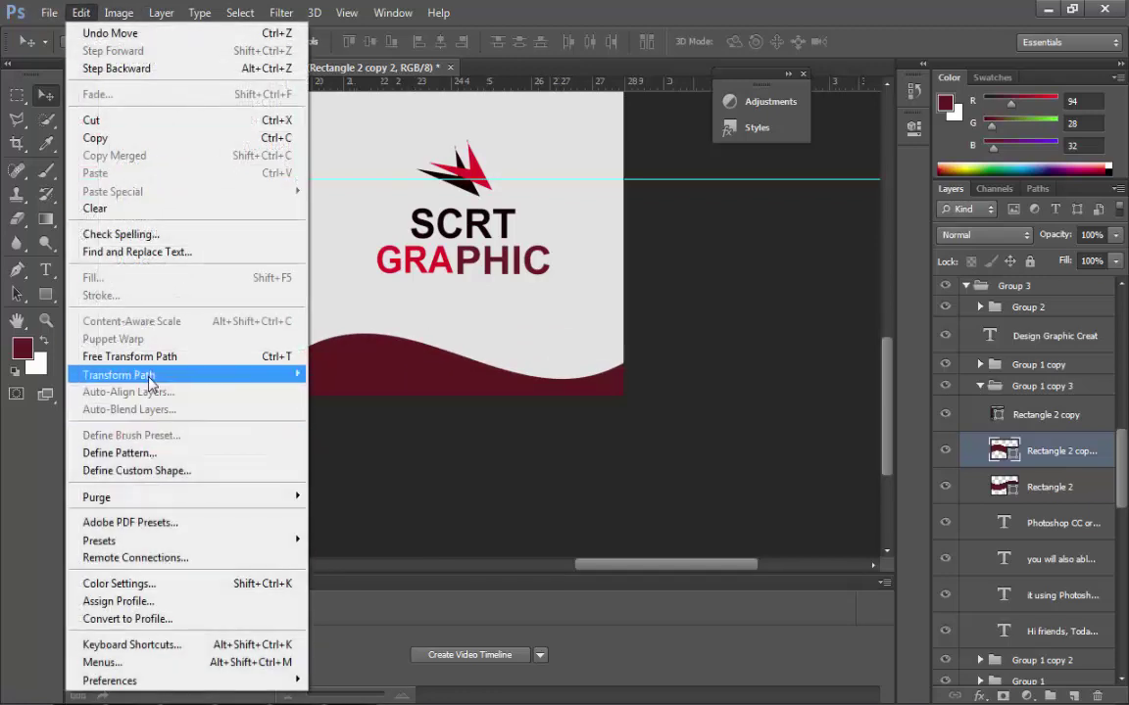
{"action": "mouse_move", "coordinate": [147, 375]}
{"action": "left_click", "coordinate": [334, 489]}
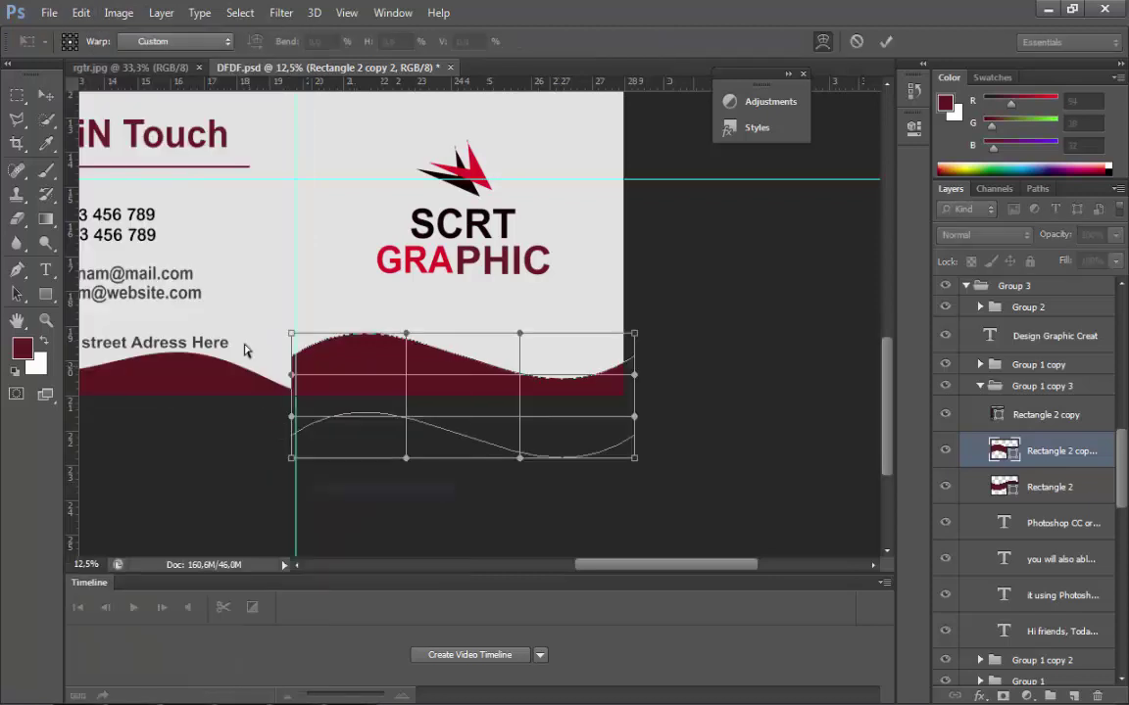
{"action": "left_click_drag", "start_coordinate": [290, 336], "coordinate": [295, 388]}
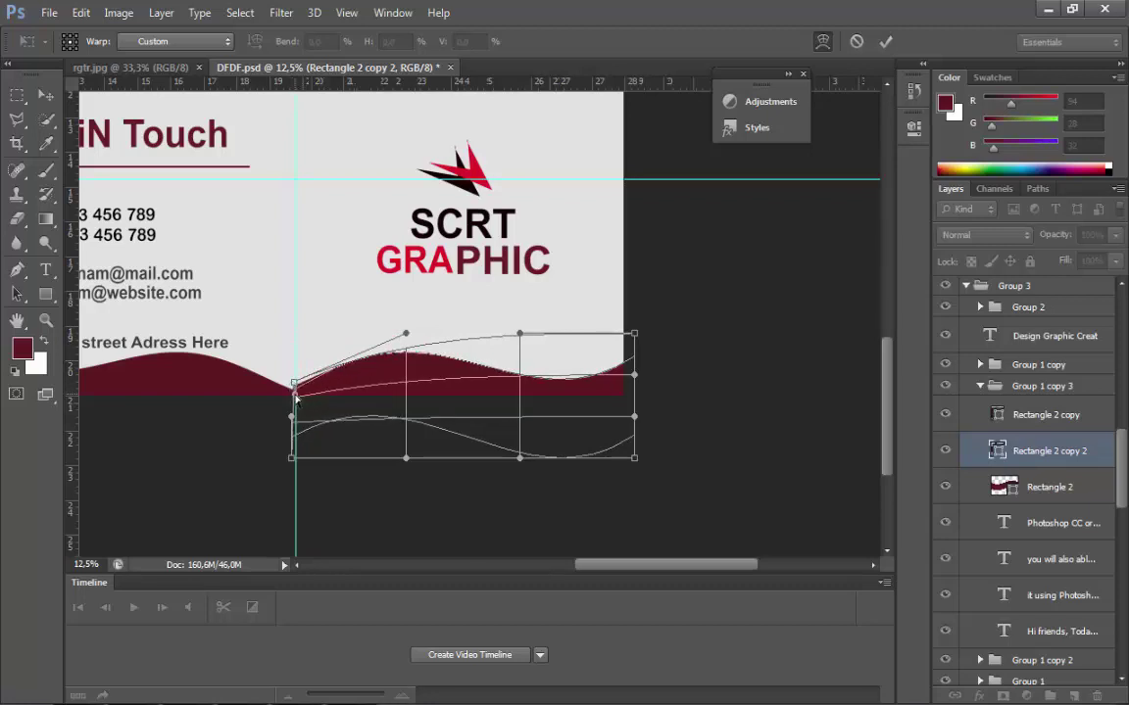
{"action": "key", "text": "Return"}
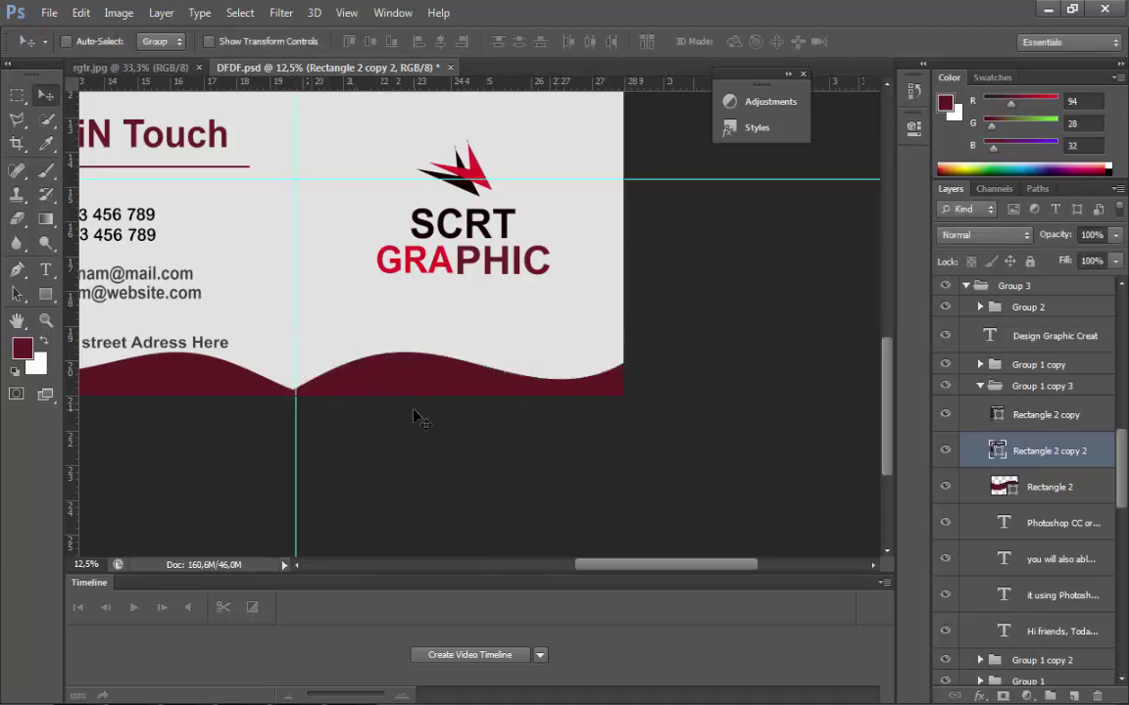
{"action": "left_click_drag", "start_coordinate": [350, 392], "coordinate": [338, 413]}
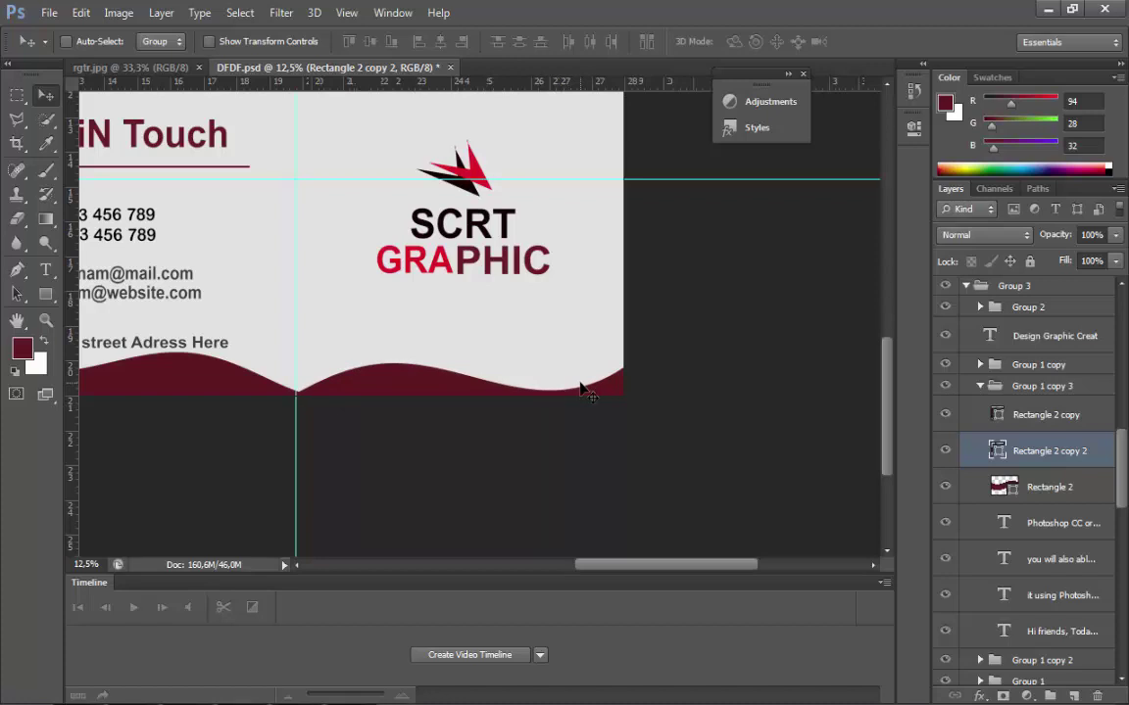
- Duplicate the "it using Photoshop. Learning from this tutorial" line and place the copy as the fourth line of the left panel's lower paragraph
{"action": "left_click_drag", "start_coordinate": [743, 564], "coordinate": [610, 560]}
{"action": "scroll", "coordinate": [645, 551], "scroll_direction": "up", "scroll_amount": 2}
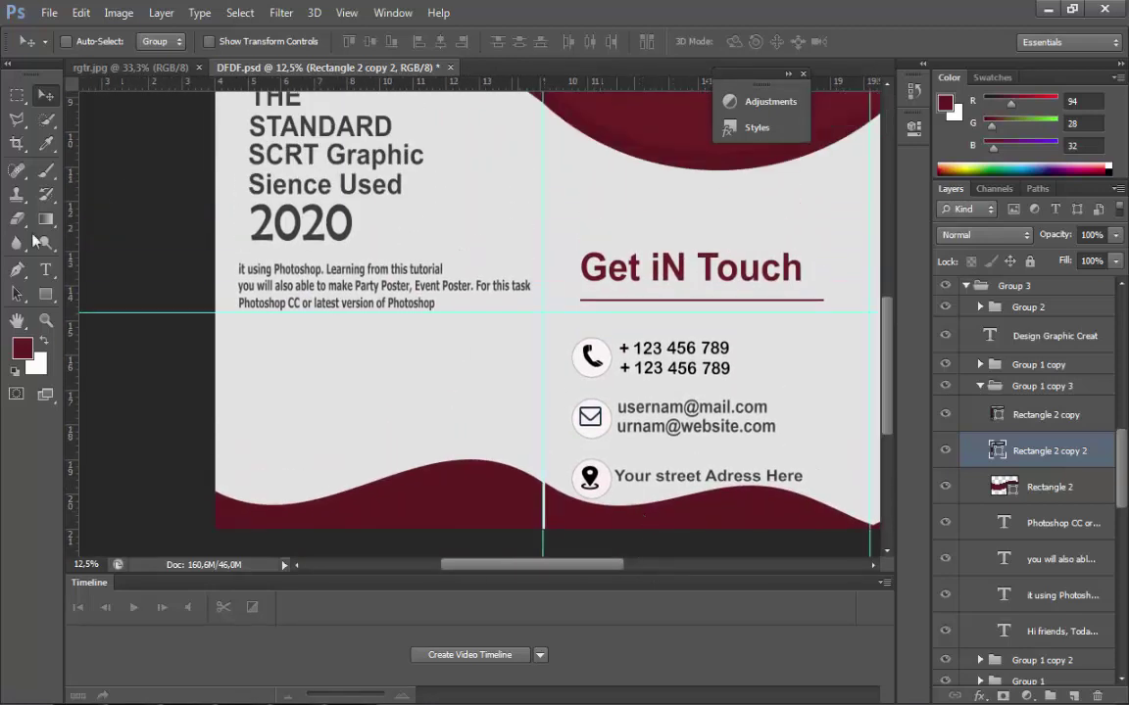
{"action": "left_click", "coordinate": [45, 269]}
{"action": "left_click", "coordinate": [250, 269]}
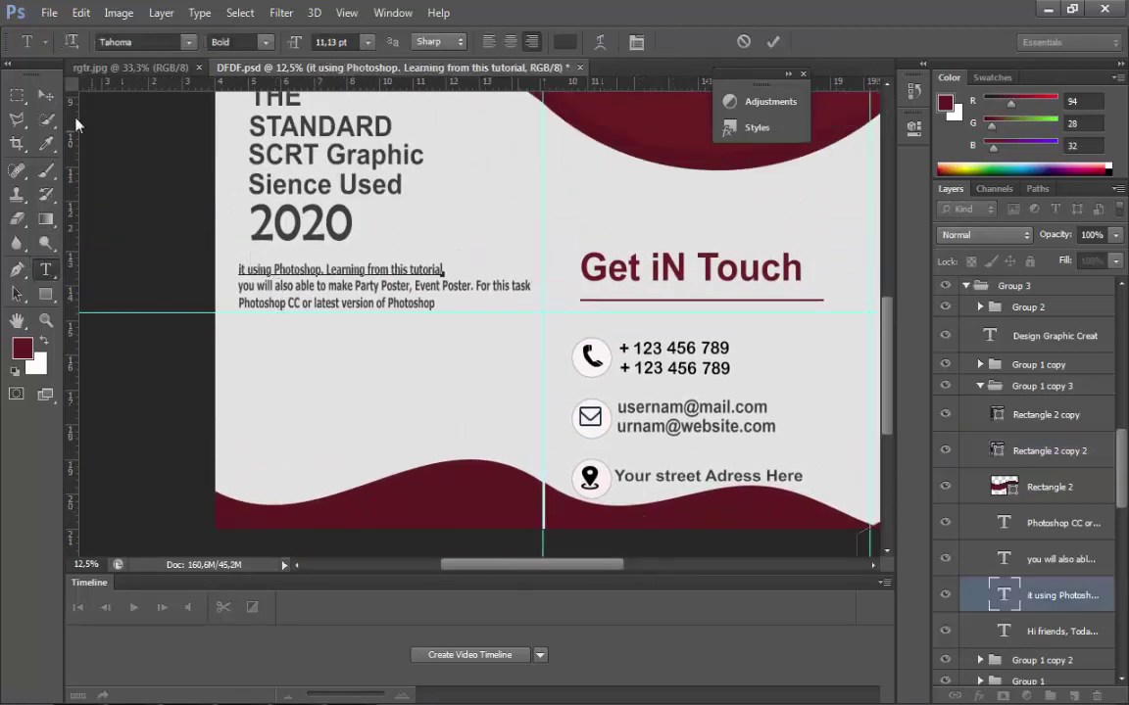
{"action": "left_click", "coordinate": [53, 94]}
{"action": "key", "text": "ctrl+j"}
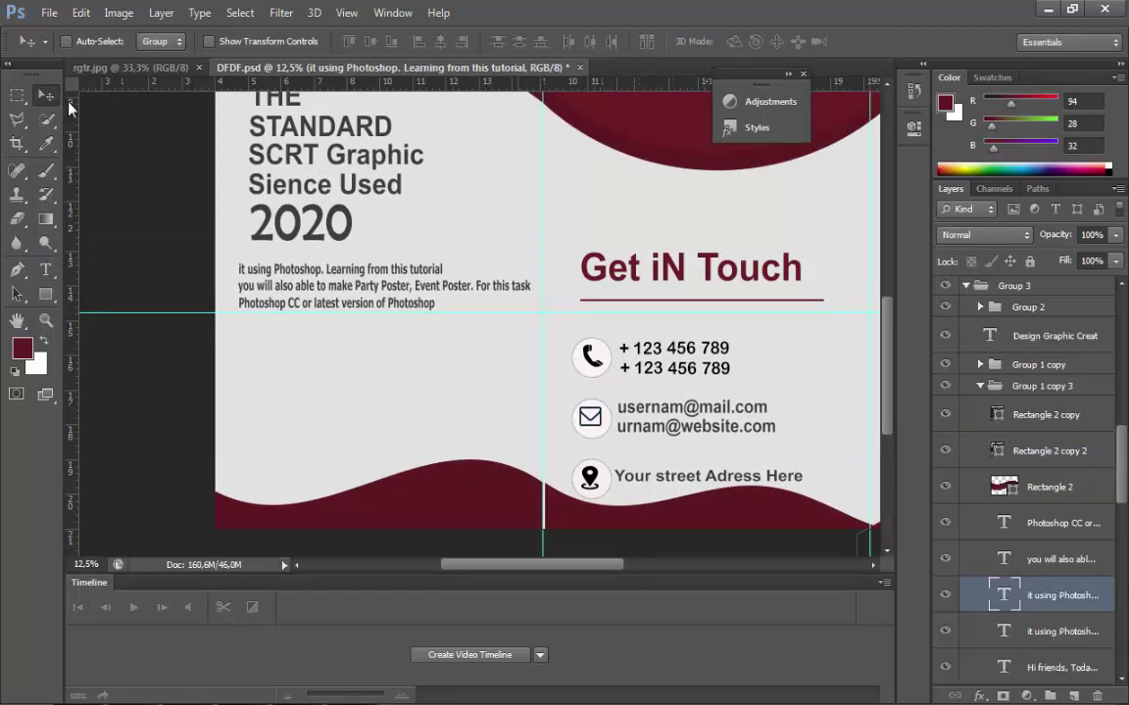
{"action": "scroll", "coordinate": [49, 110], "scroll_direction": "up", "scroll_amount": 1}
{"action": "left_click_drag", "start_coordinate": [291, 299], "coordinate": [292, 355]}
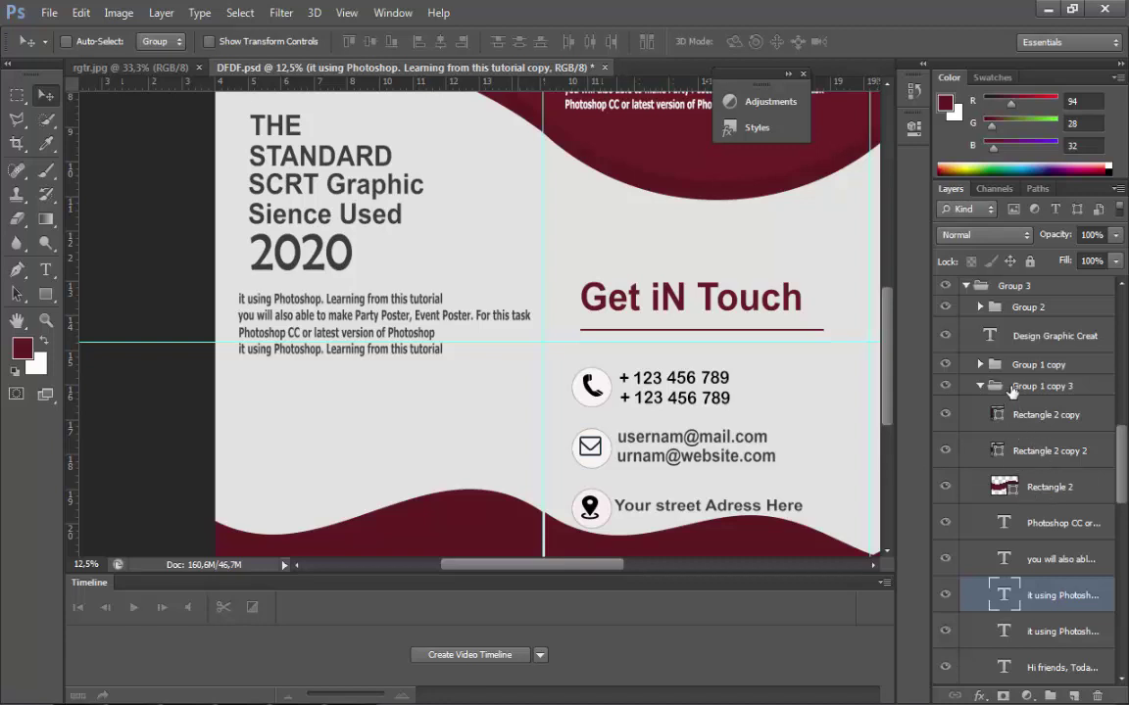
- Examine the layer stack around "Group 1 copy 3" and "Group 1", checking which panel contents the groups and text layers hold
{"action": "left_click", "coordinate": [1015, 387]}
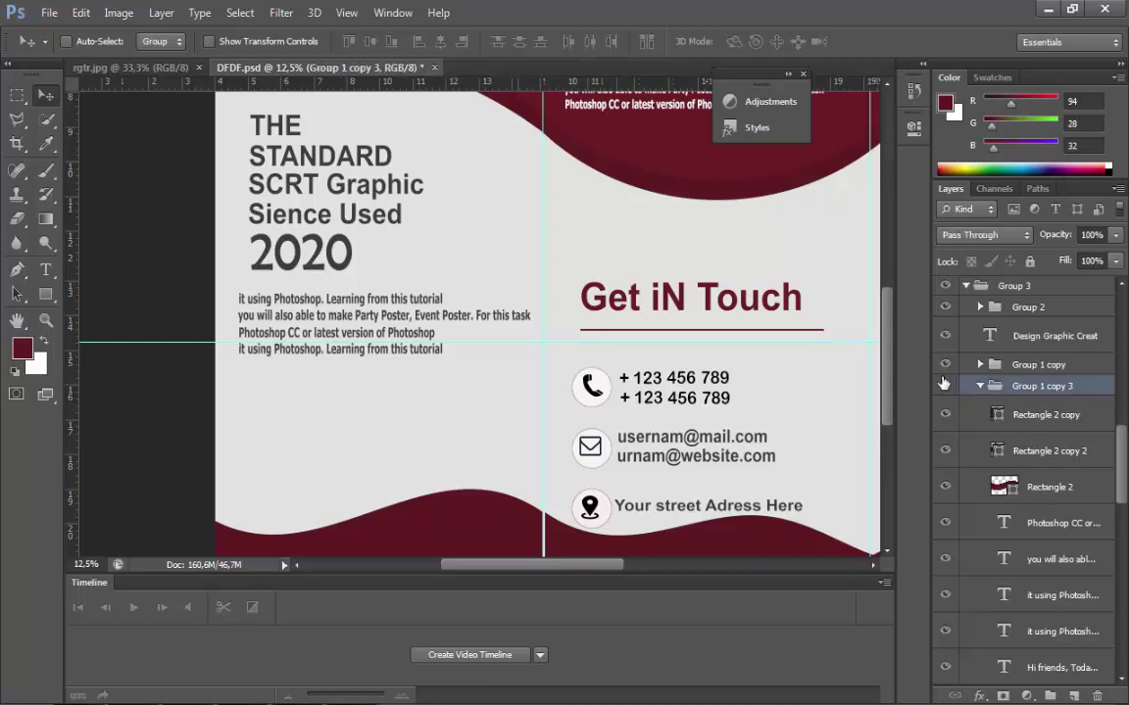
{"action": "left_click", "coordinate": [45, 270]}
{"action": "left_click", "coordinate": [293, 314]}
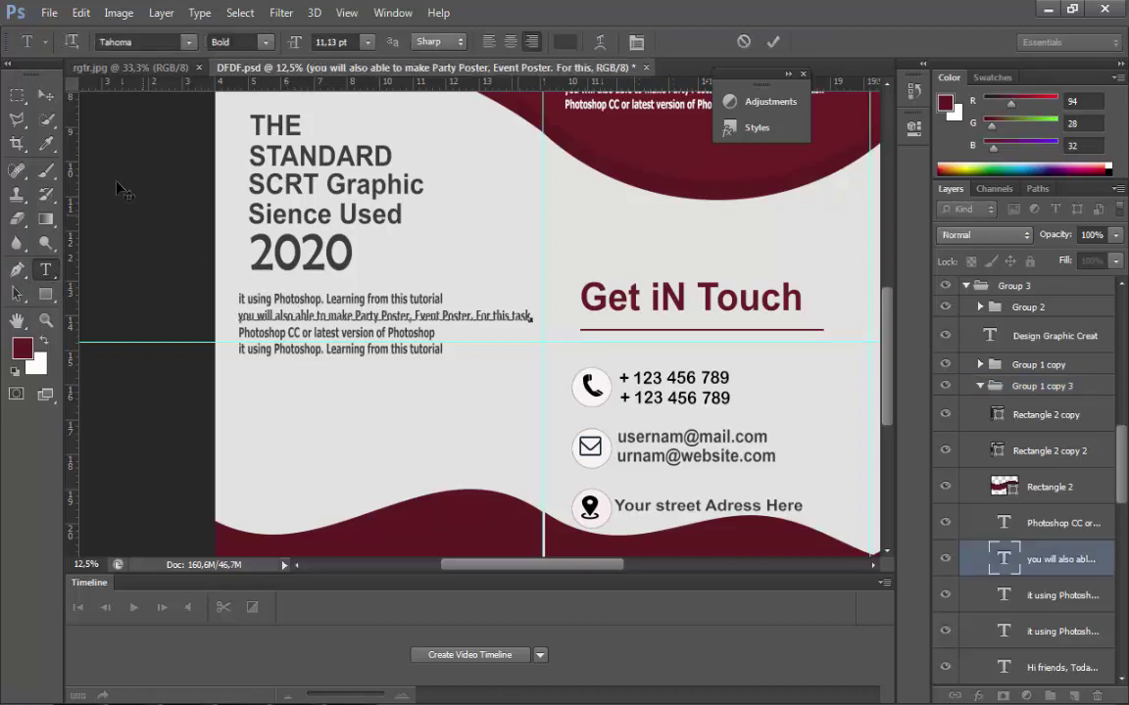
{"action": "left_click", "coordinate": [45, 95]}
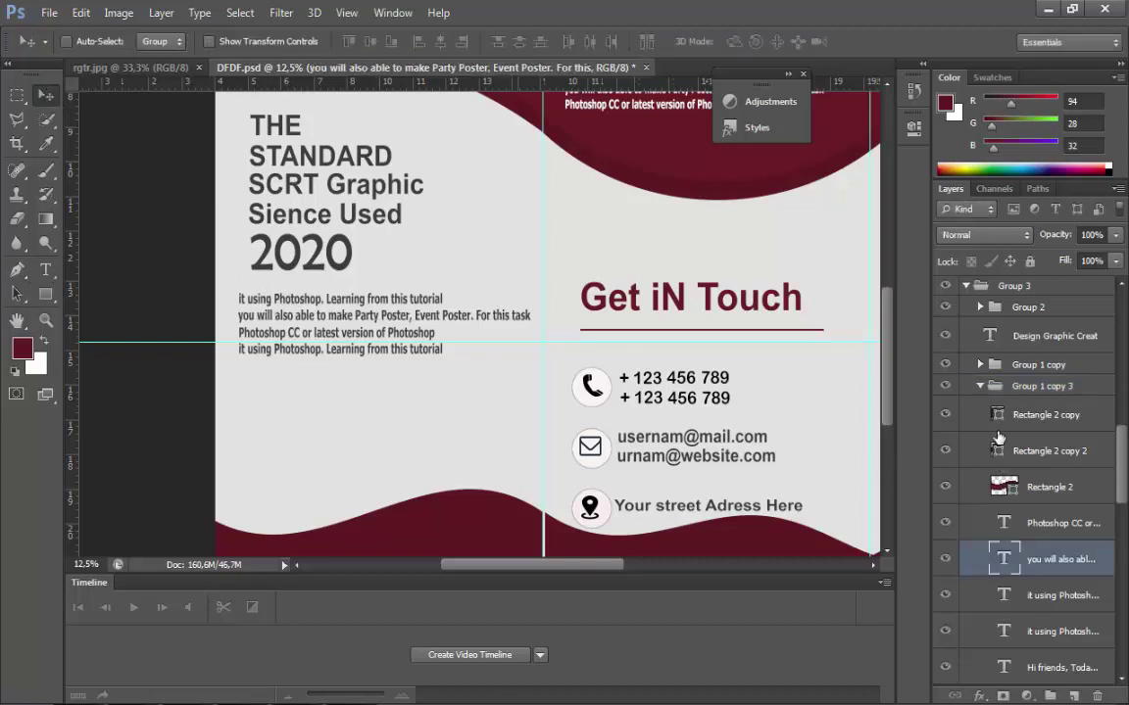
{"action": "scroll", "coordinate": [1035, 526], "scroll_direction": "down", "scroll_amount": 2}
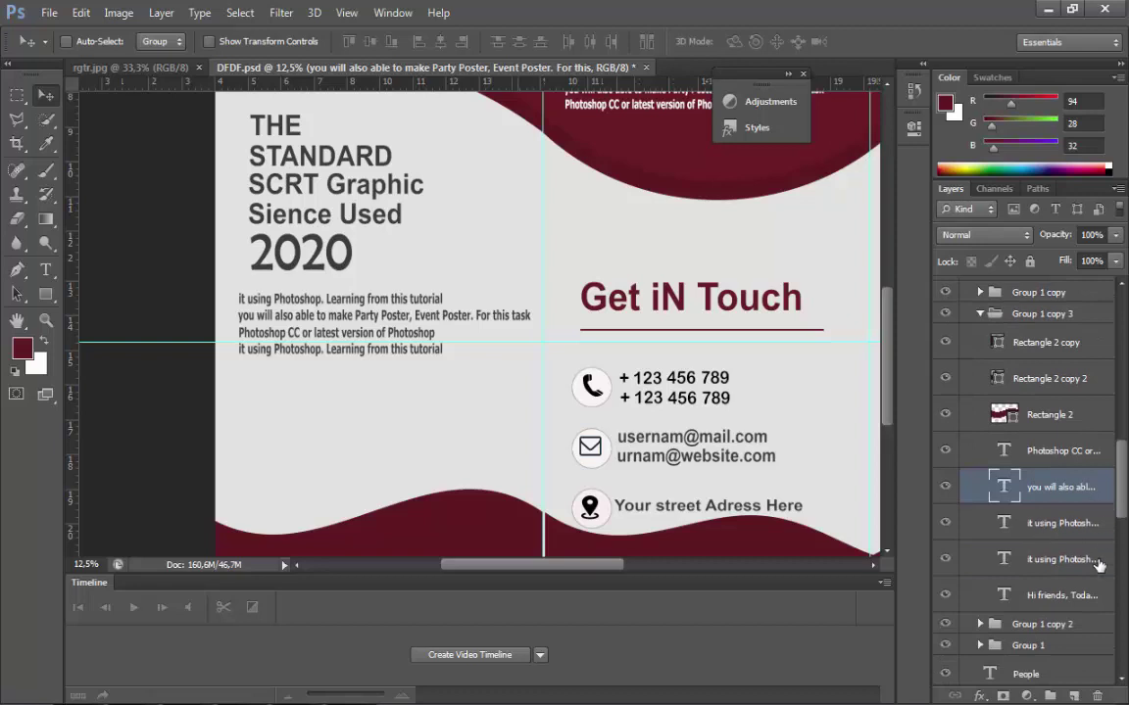
{"action": "scroll", "coordinate": [968, 623], "scroll_direction": "up", "scroll_amount": 10}
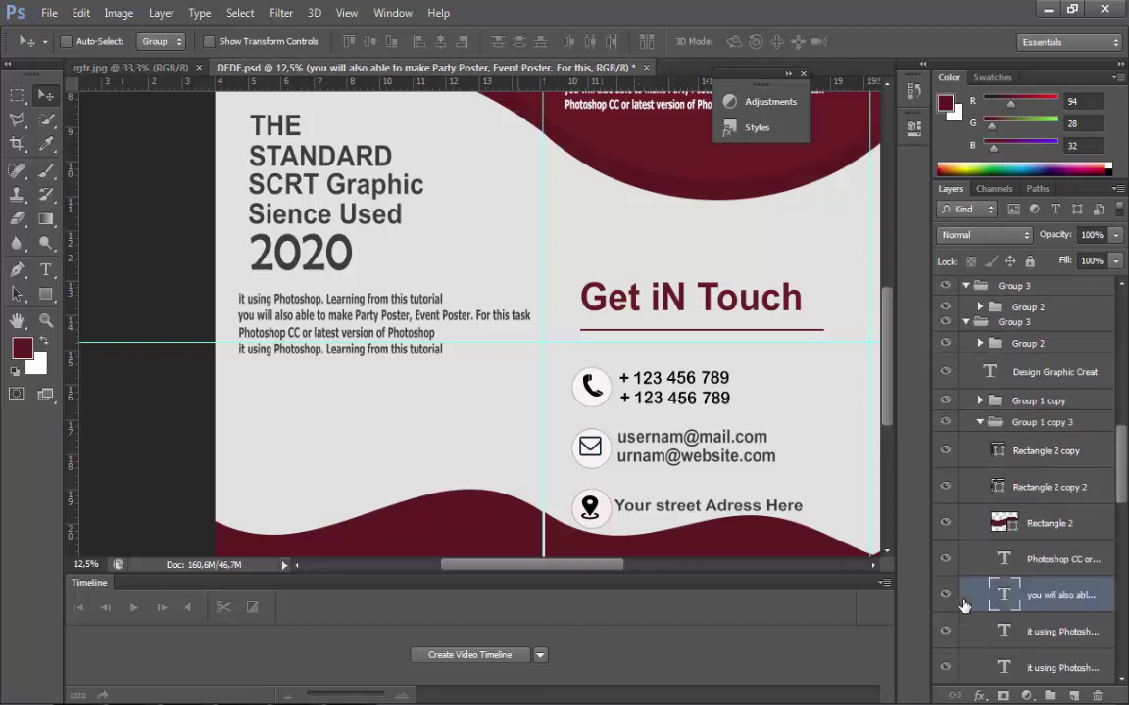
{"action": "scroll", "coordinate": [966, 606], "scroll_direction": "down", "scroll_amount": 10}
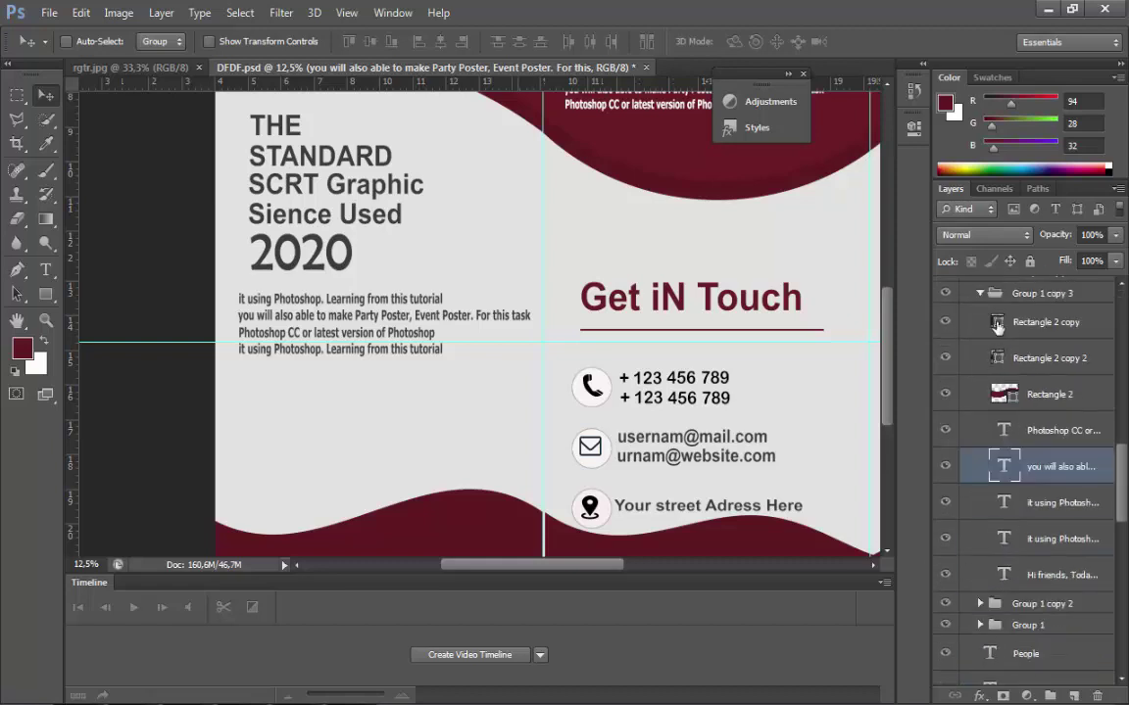
{"action": "left_click", "coordinate": [946, 294]}
{"action": "left_click", "coordinate": [946, 294]}
{"action": "left_click", "coordinate": [995, 298]}
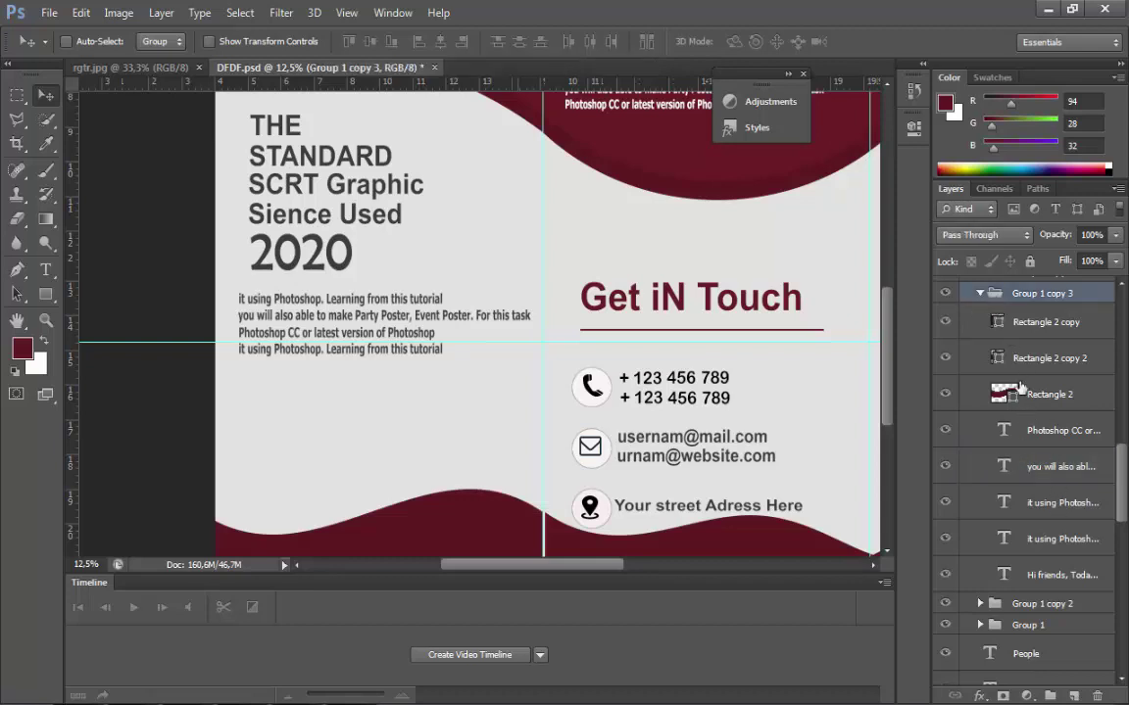
{"action": "scroll", "coordinate": [1031, 501], "scroll_direction": "down", "scroll_amount": 3}
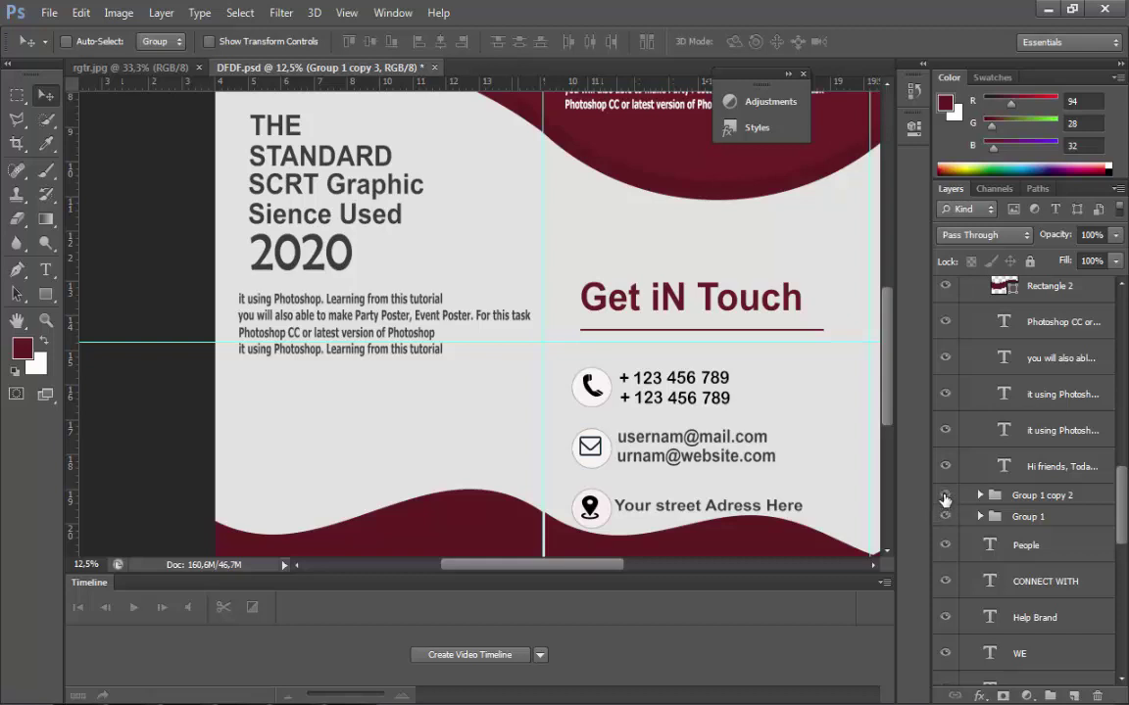
{"action": "scroll", "coordinate": [1038, 549], "scroll_direction": "down", "scroll_amount": 15}
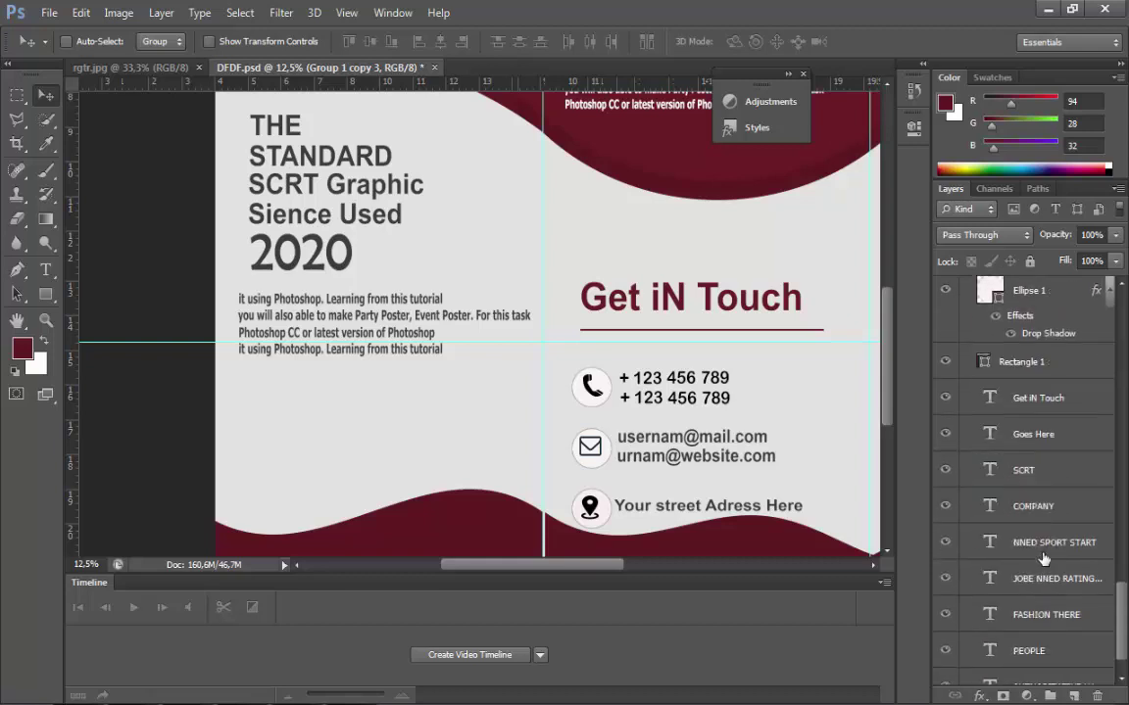
{"action": "scroll", "coordinate": [1043, 559], "scroll_direction": "down", "scroll_amount": 2}
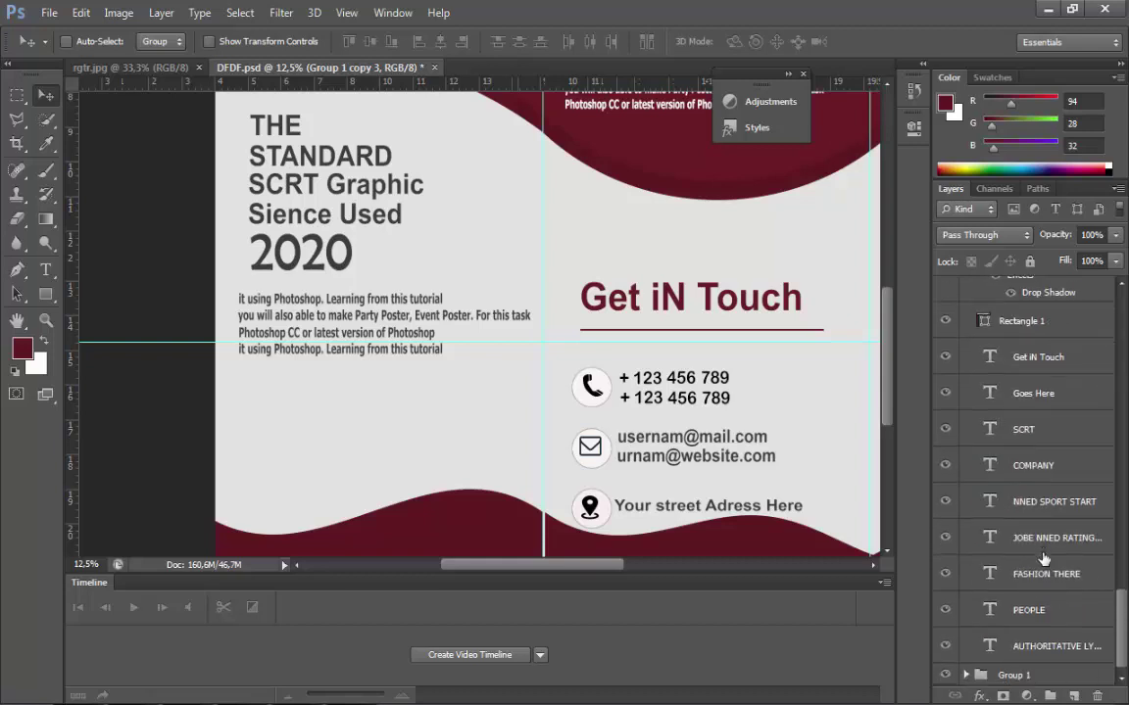
{"action": "left_click", "coordinate": [945, 676]}
{"action": "scroll", "coordinate": [617, 421], "scroll_direction": "up", "scroll_amount": 1}
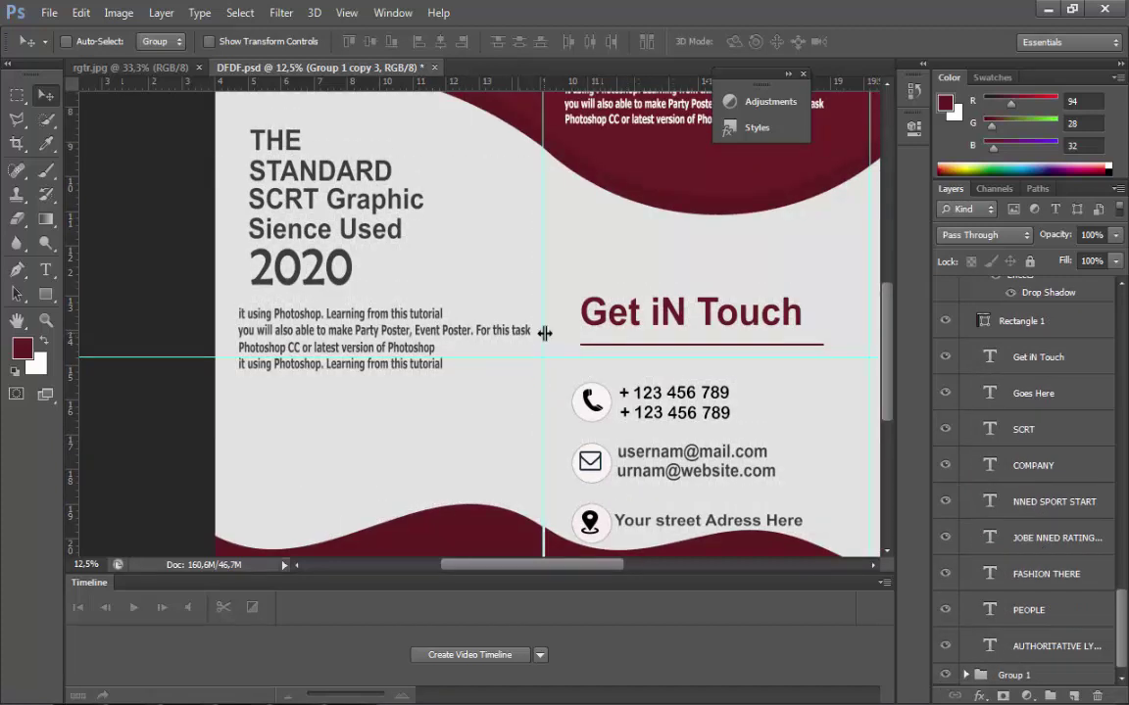
{"action": "scroll", "coordinate": [545, 333], "scroll_direction": "up", "scroll_amount": 4}
{"action": "scroll", "coordinate": [545, 333], "scroll_direction": "down", "scroll_amount": 5}
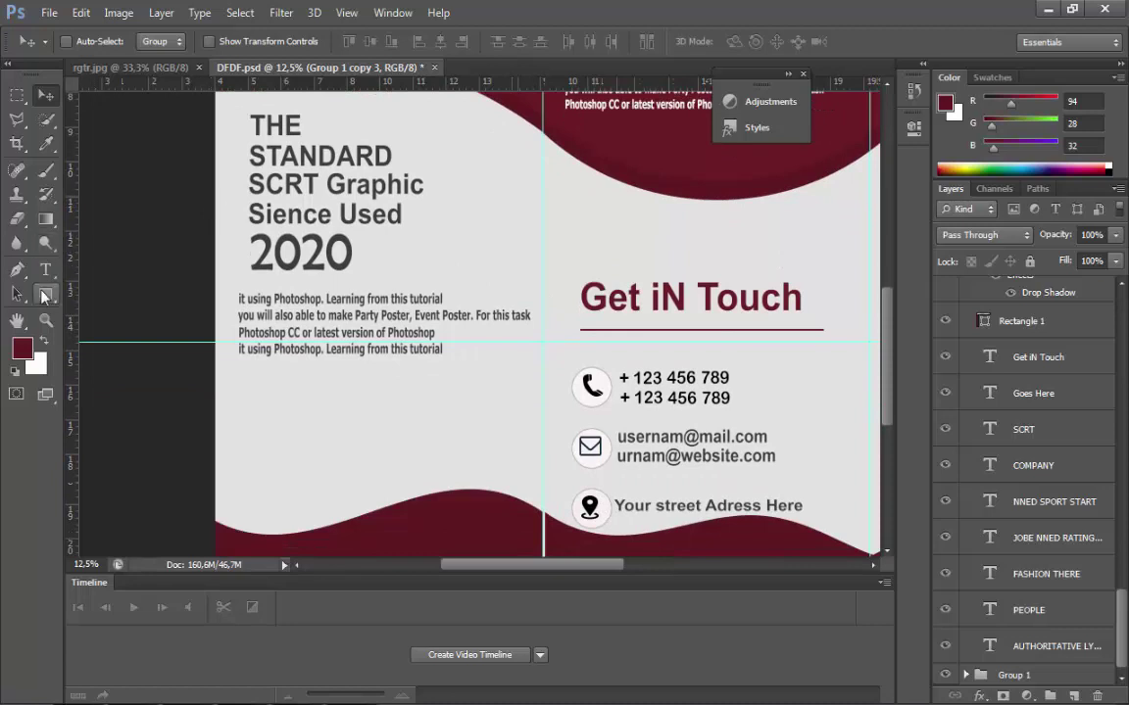
{"action": "scroll", "coordinate": [392, 299], "scroll_direction": "up", "scroll_amount": 7}
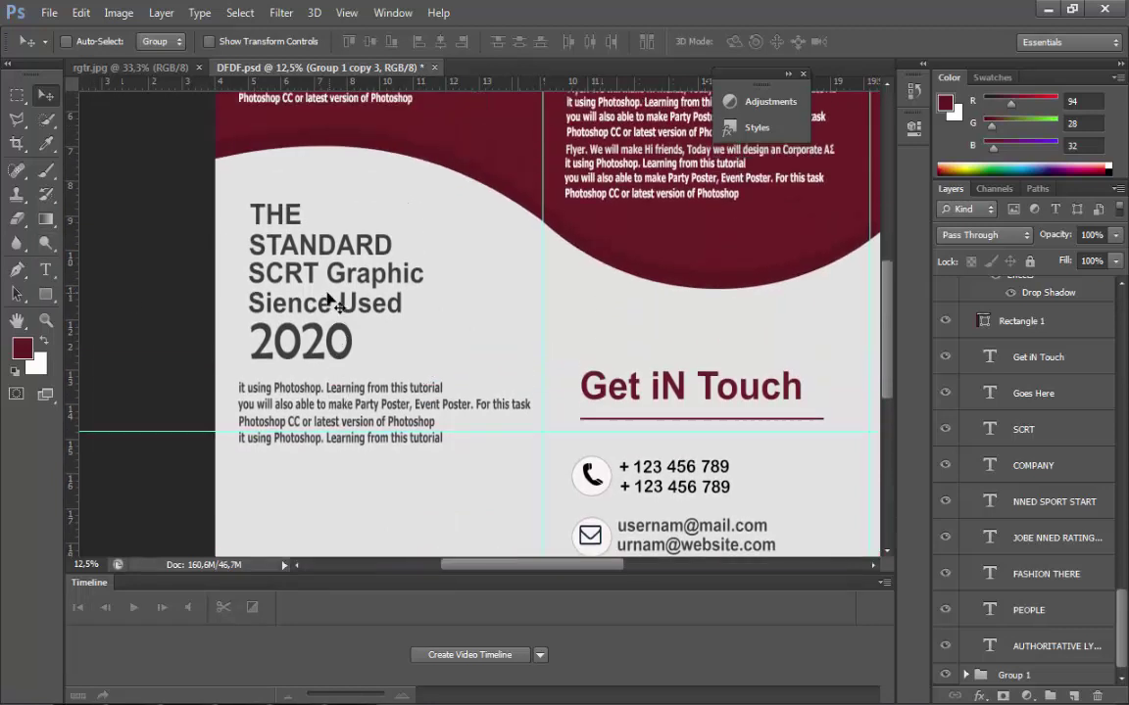
{"action": "scroll", "coordinate": [372, 301], "scroll_direction": "down", "scroll_amount": 3}
{"action": "scroll", "coordinate": [333, 305], "scroll_direction": "down", "scroll_amount": 4}
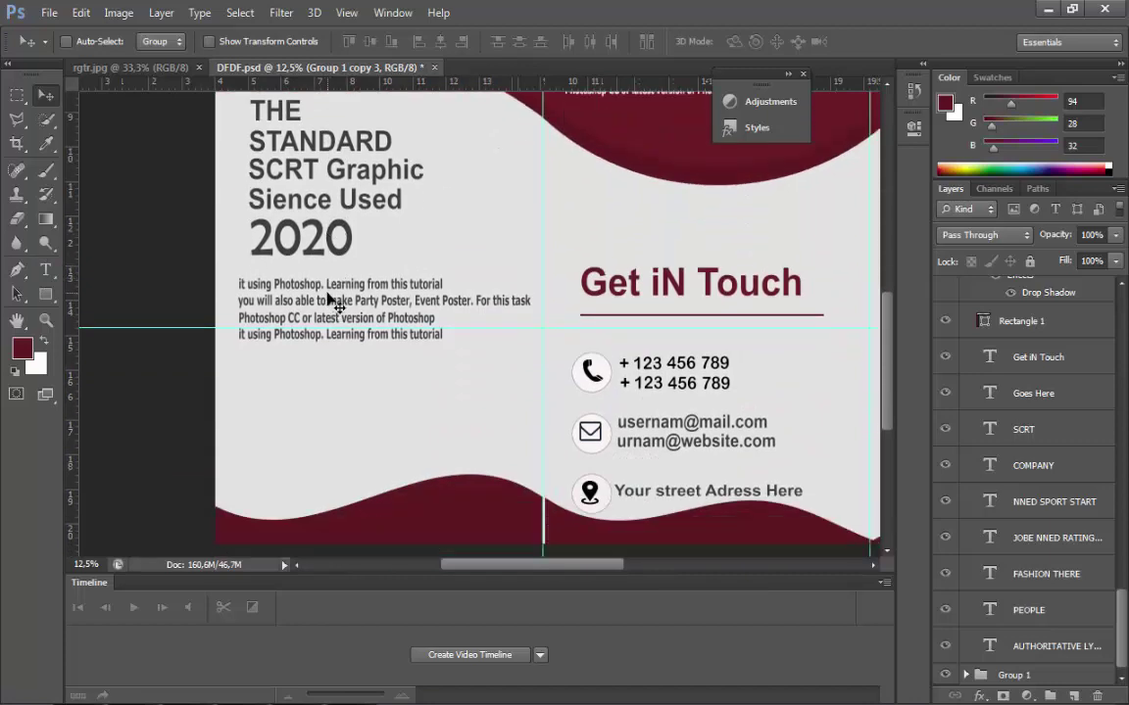
- Lower the middle panel's wave "Rectangle 2 copy" and the left panel's wave "Rectangle 2" slightly along the brochure's bottom edge
{"action": "left_click", "coordinate": [46, 321]}
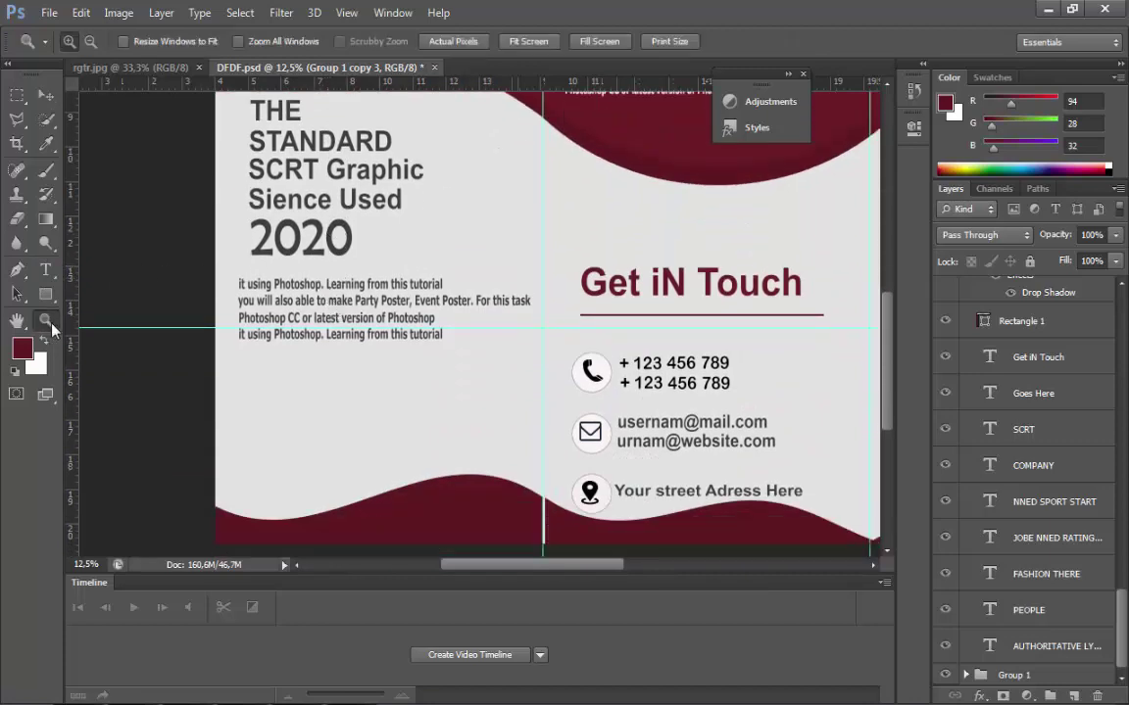
{"action": "left_click", "coordinate": [90, 41]}
{"action": "left_click", "coordinate": [473, 262]}
{"action": "left_click", "coordinate": [768, 351]}
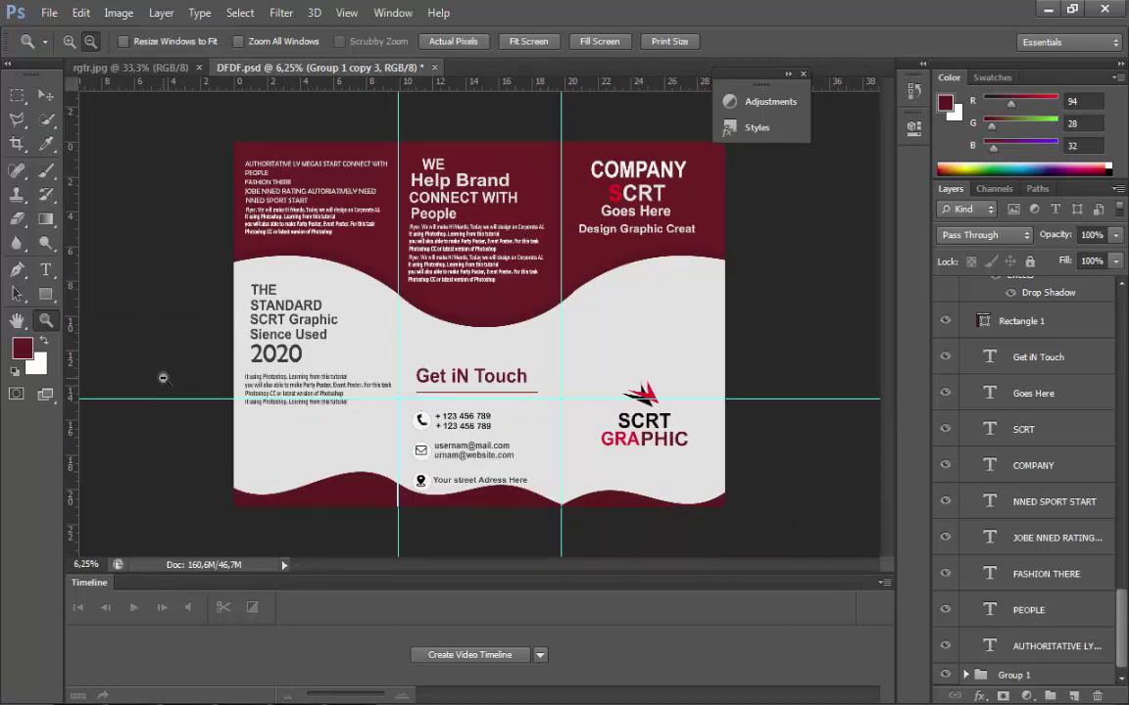
{"action": "scroll", "coordinate": [1076, 581], "scroll_direction": "up", "scroll_amount": 10}
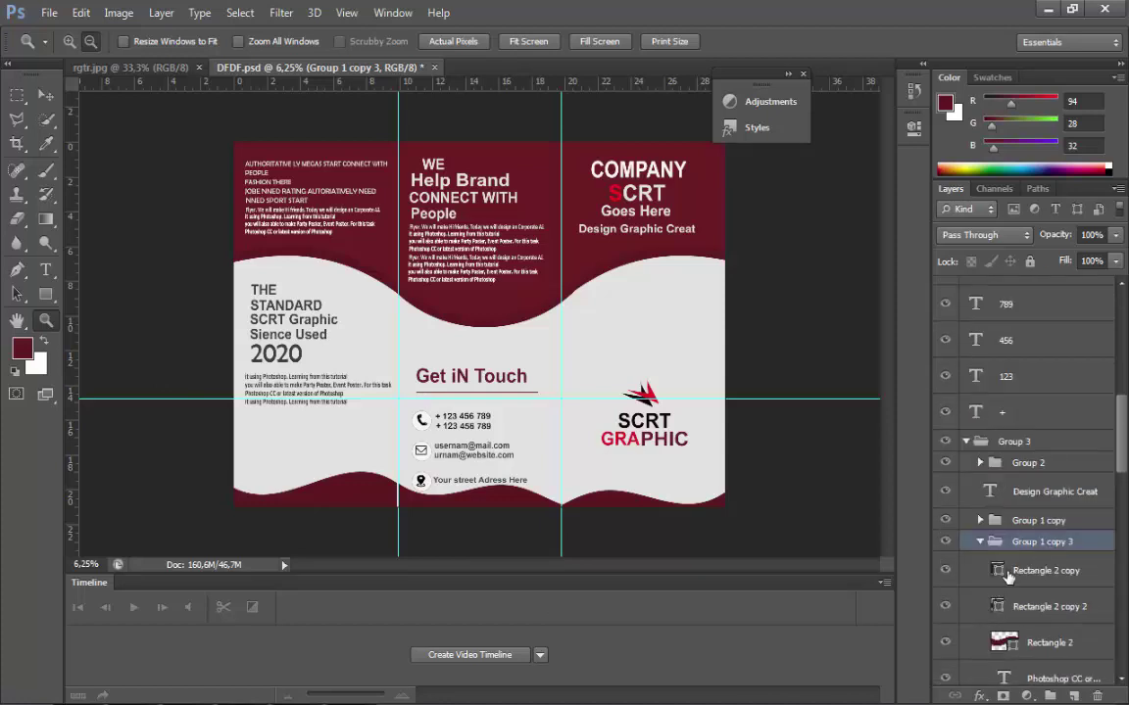
{"action": "left_click", "coordinate": [1009, 571]}
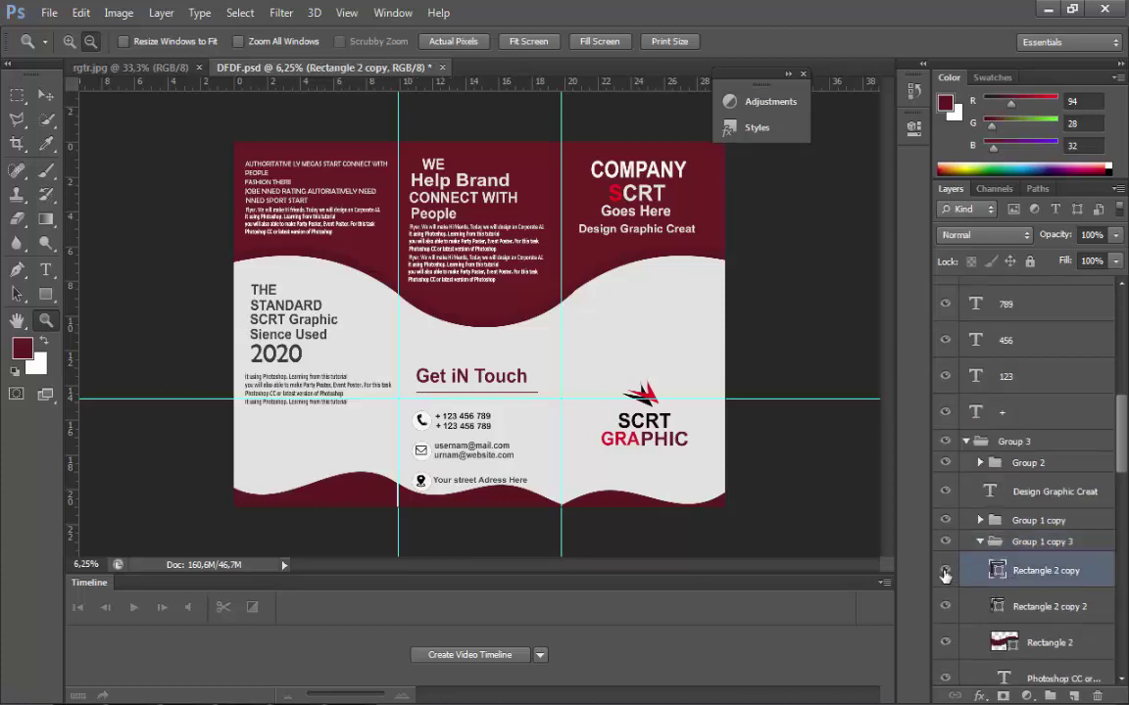
{"action": "left_click", "coordinate": [49, 95]}
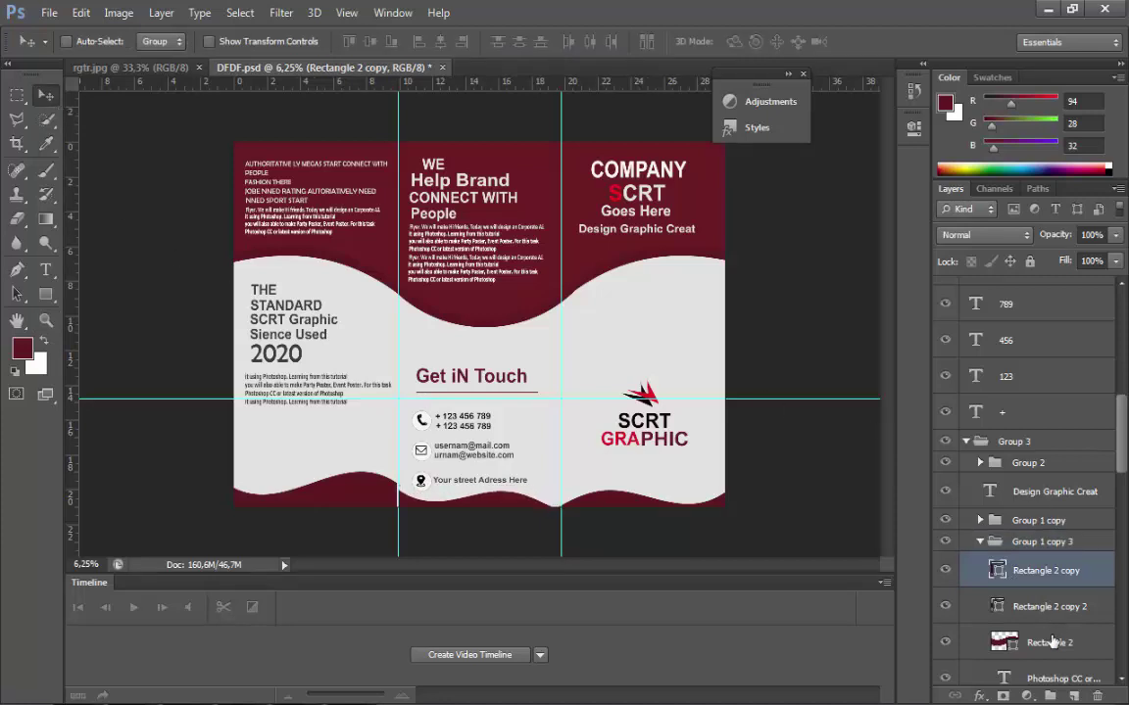
{"action": "left_click", "coordinate": [1029, 609]}
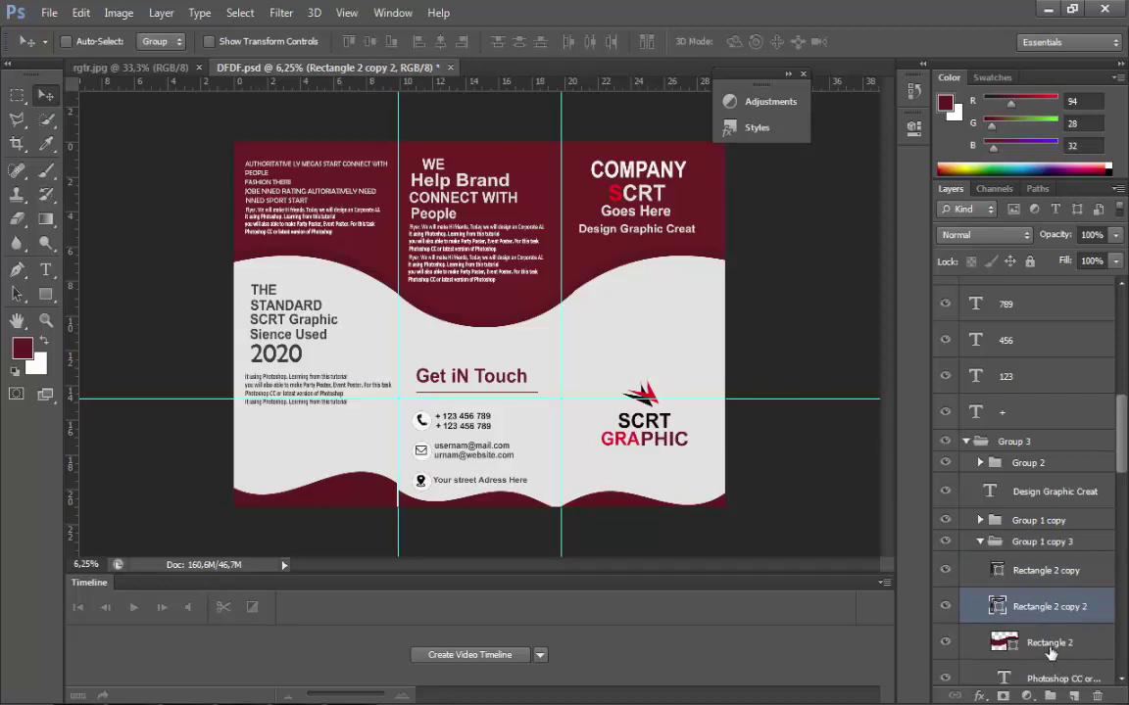
{"action": "left_click", "coordinate": [1047, 645]}
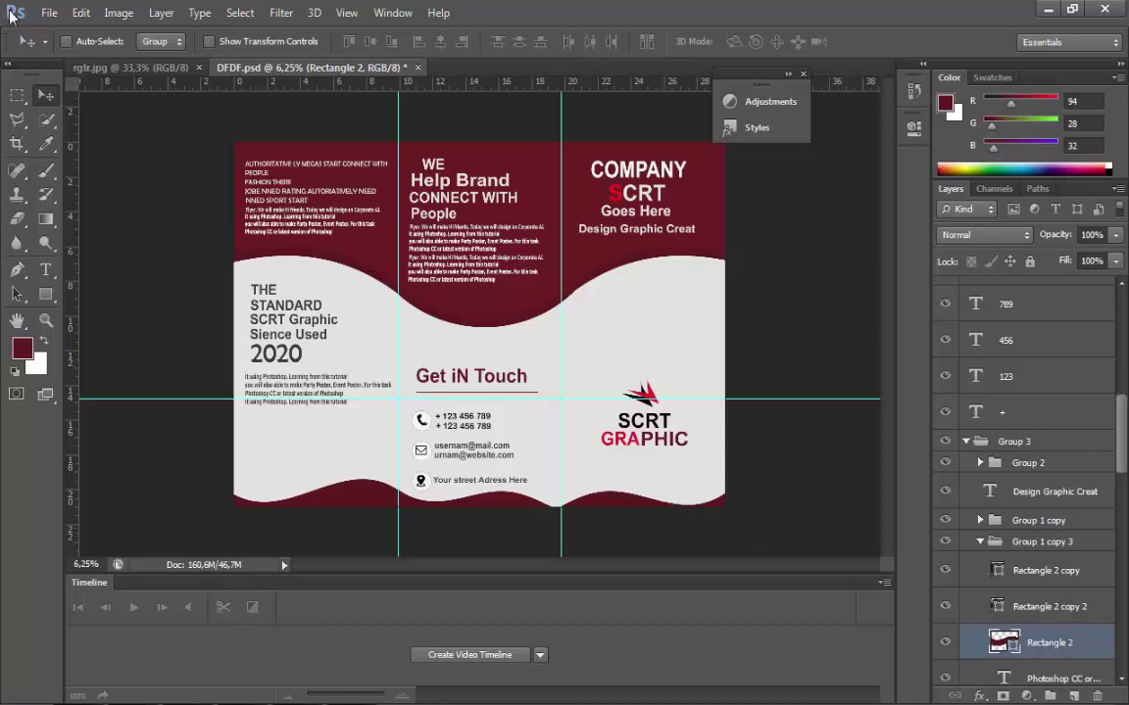
- Save the brochure as a layered Photoshop file over the existing DFDF.psd in the "Nouveau dossier" folder
{"action": "scroll", "coordinate": [990, 490], "scroll_direction": "up", "scroll_amount": 3}
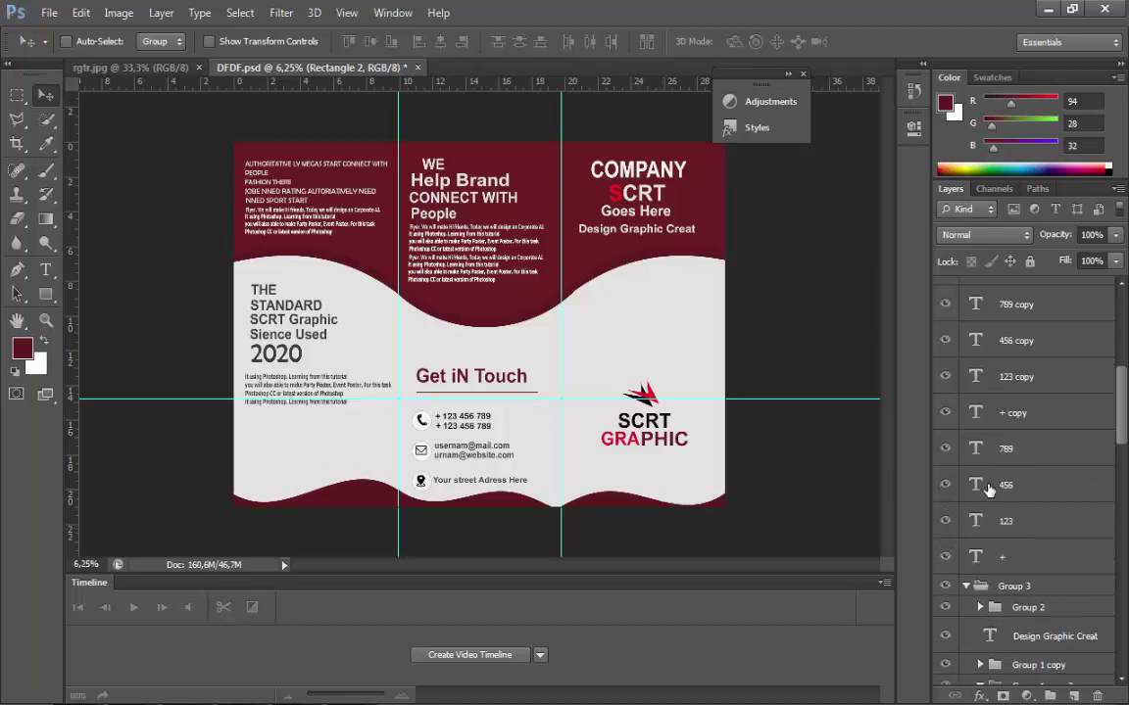
{"action": "left_click", "coordinate": [47, 13]}
{"action": "left_click", "coordinate": [108, 235]}
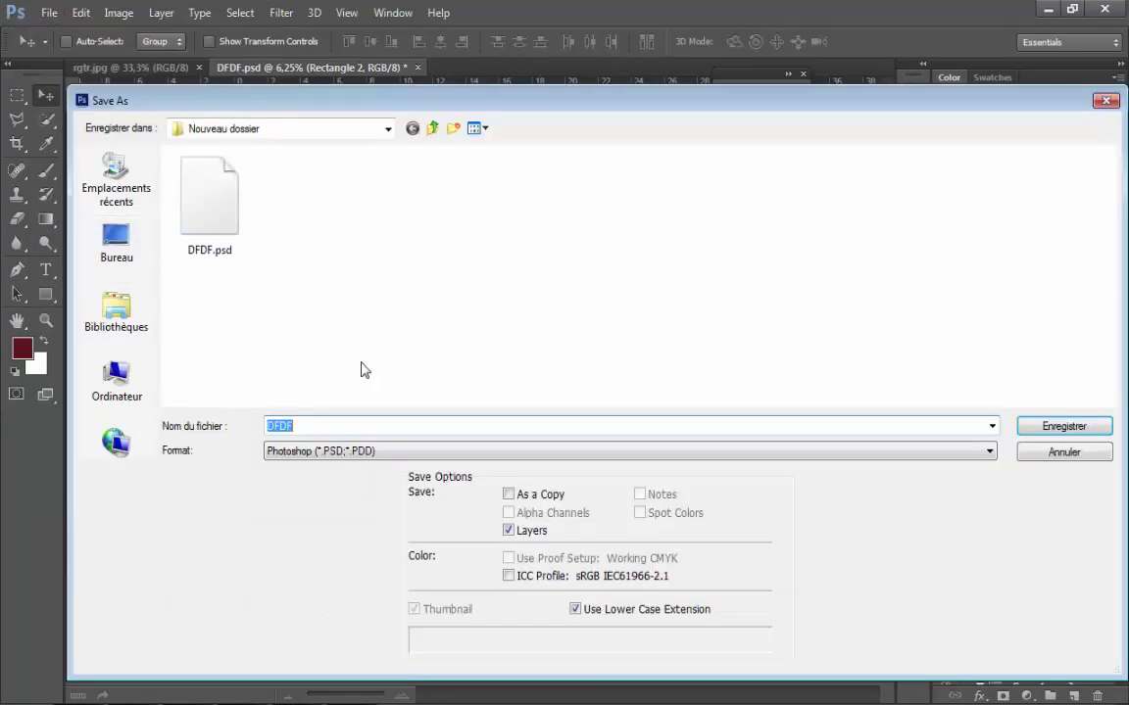
{"action": "left_click", "coordinate": [225, 253]}
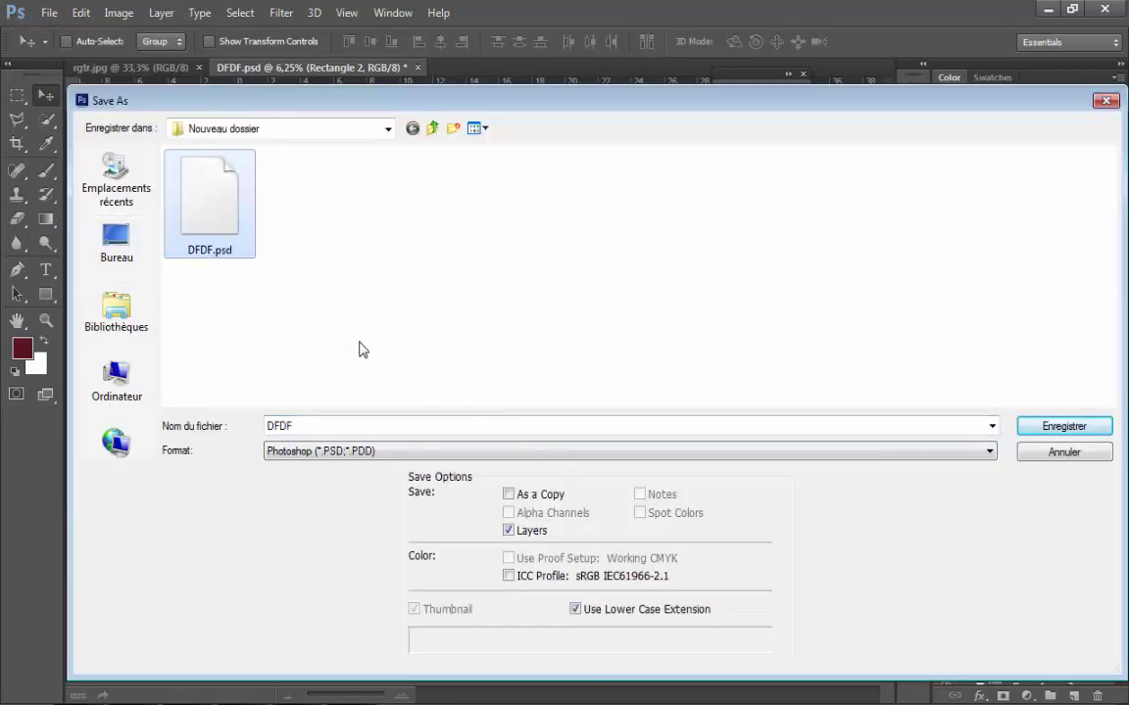
{"action": "left_click", "coordinate": [225, 216]}
{"action": "left_click", "coordinate": [224, 216]}
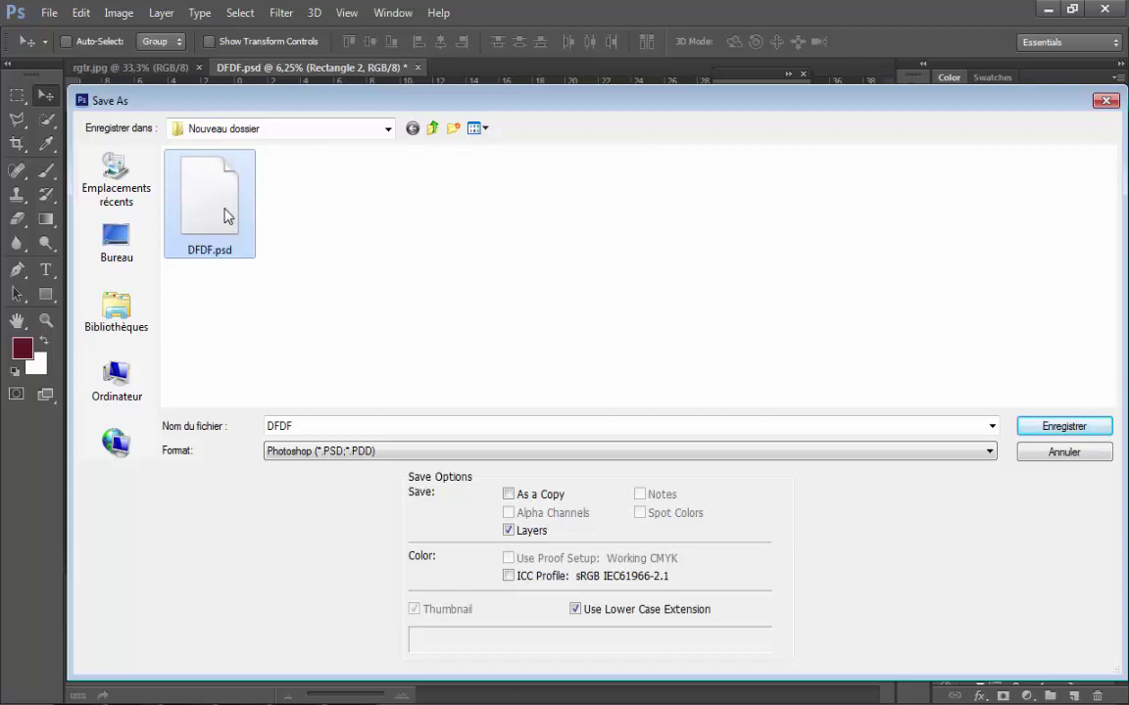
{"action": "double_click", "coordinate": [225, 215]}
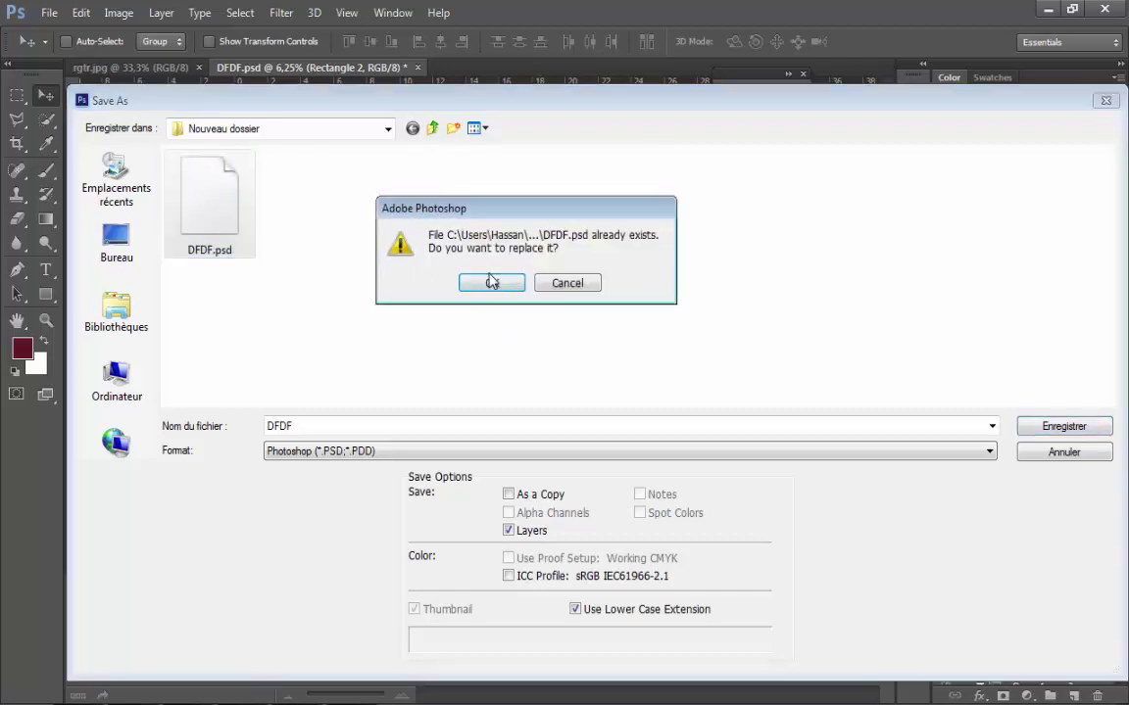
{"action": "left_click", "coordinate": [492, 282]}
{"action": "left_click", "coordinate": [760, 215]}
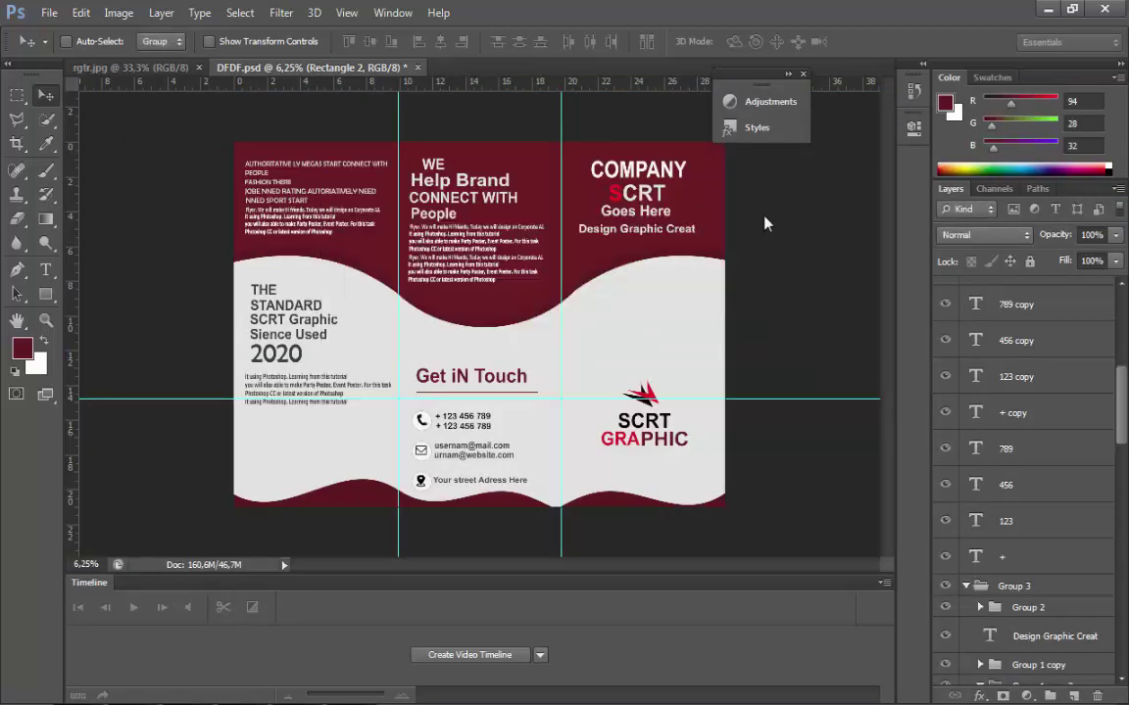